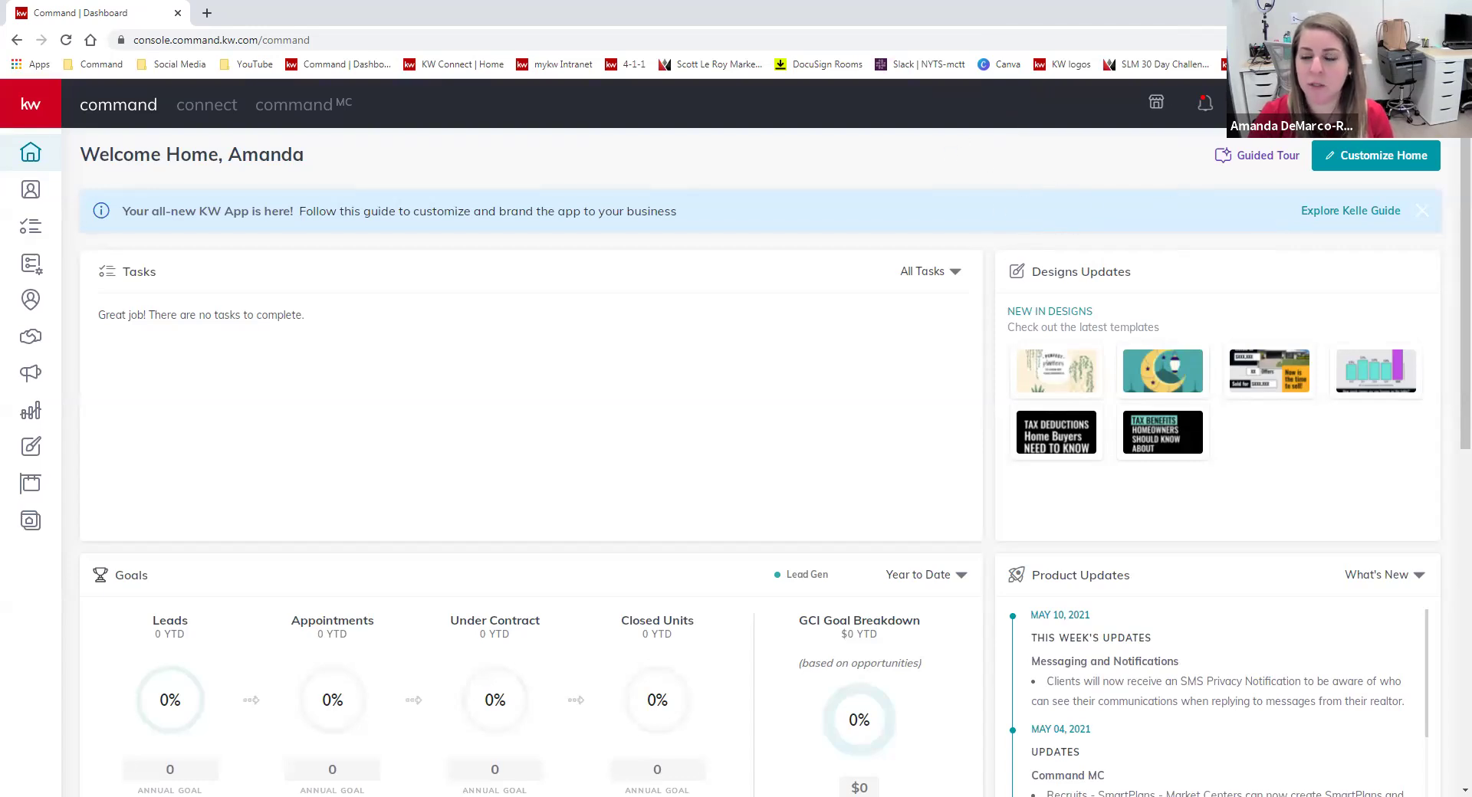
From the account menu, open Settings and go to Connect Settings > Marketing Profile.
left_click(1313, 103)
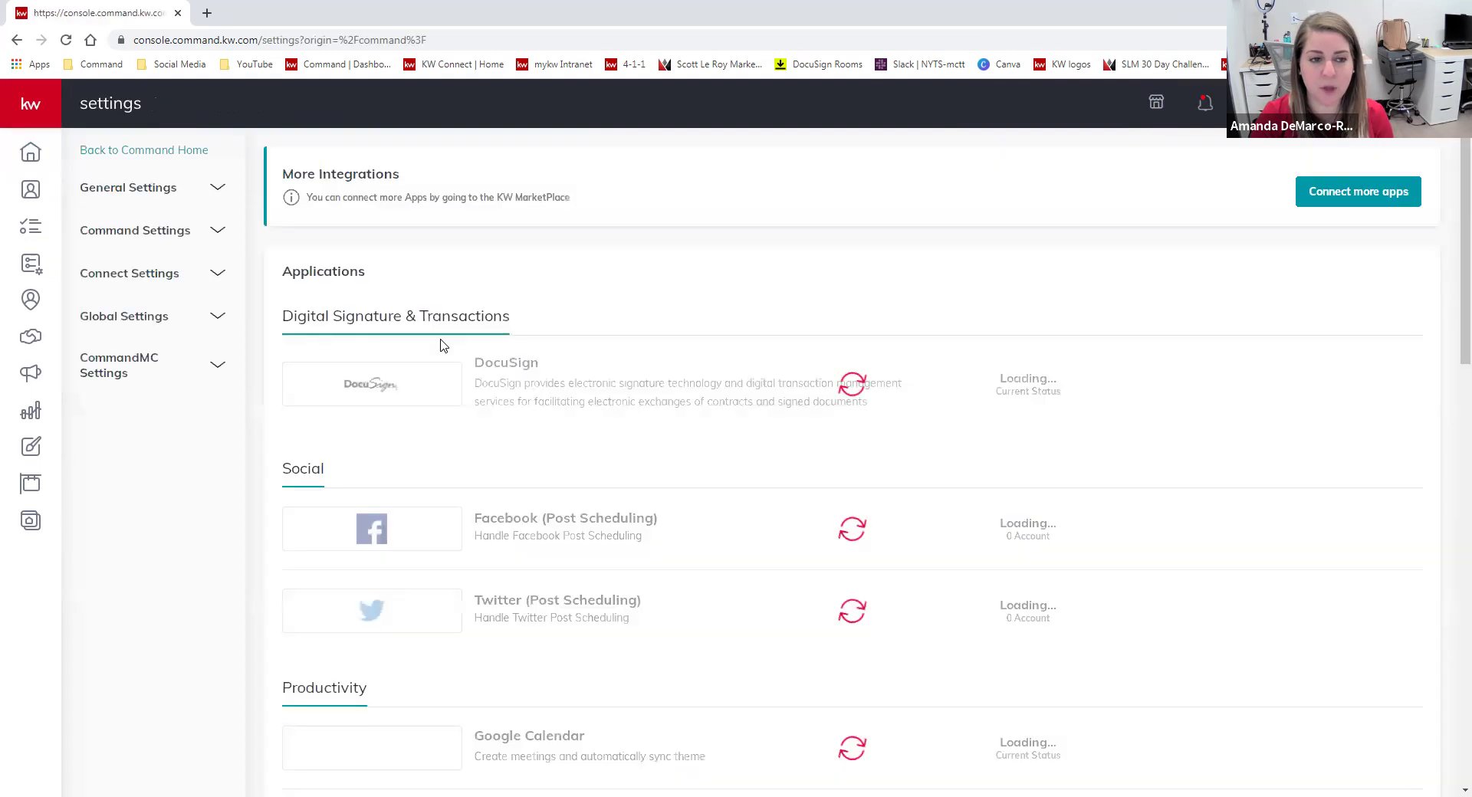
left_click(217, 276)
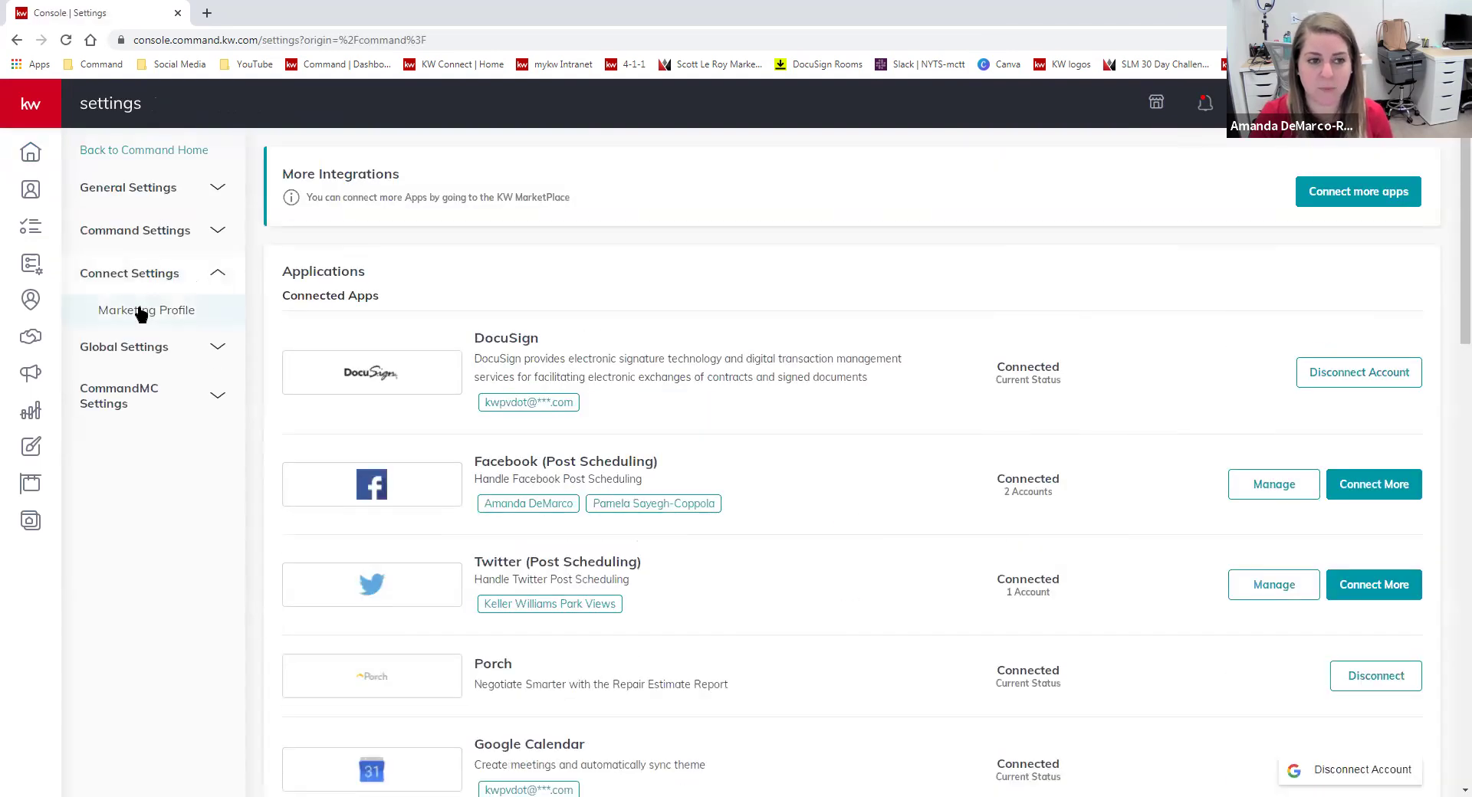
left_click(141, 313)
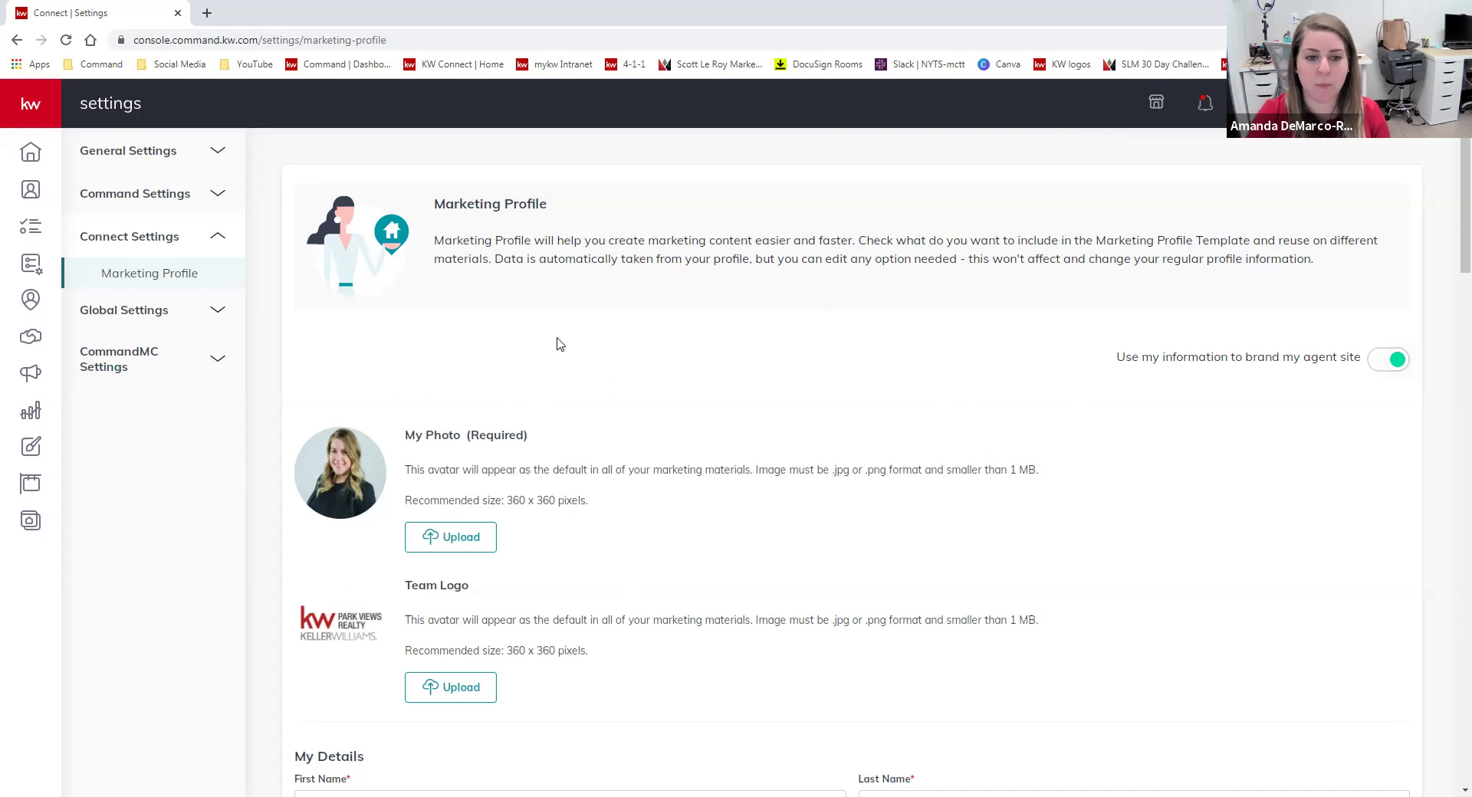
scroll(680, 400, "down", 2)
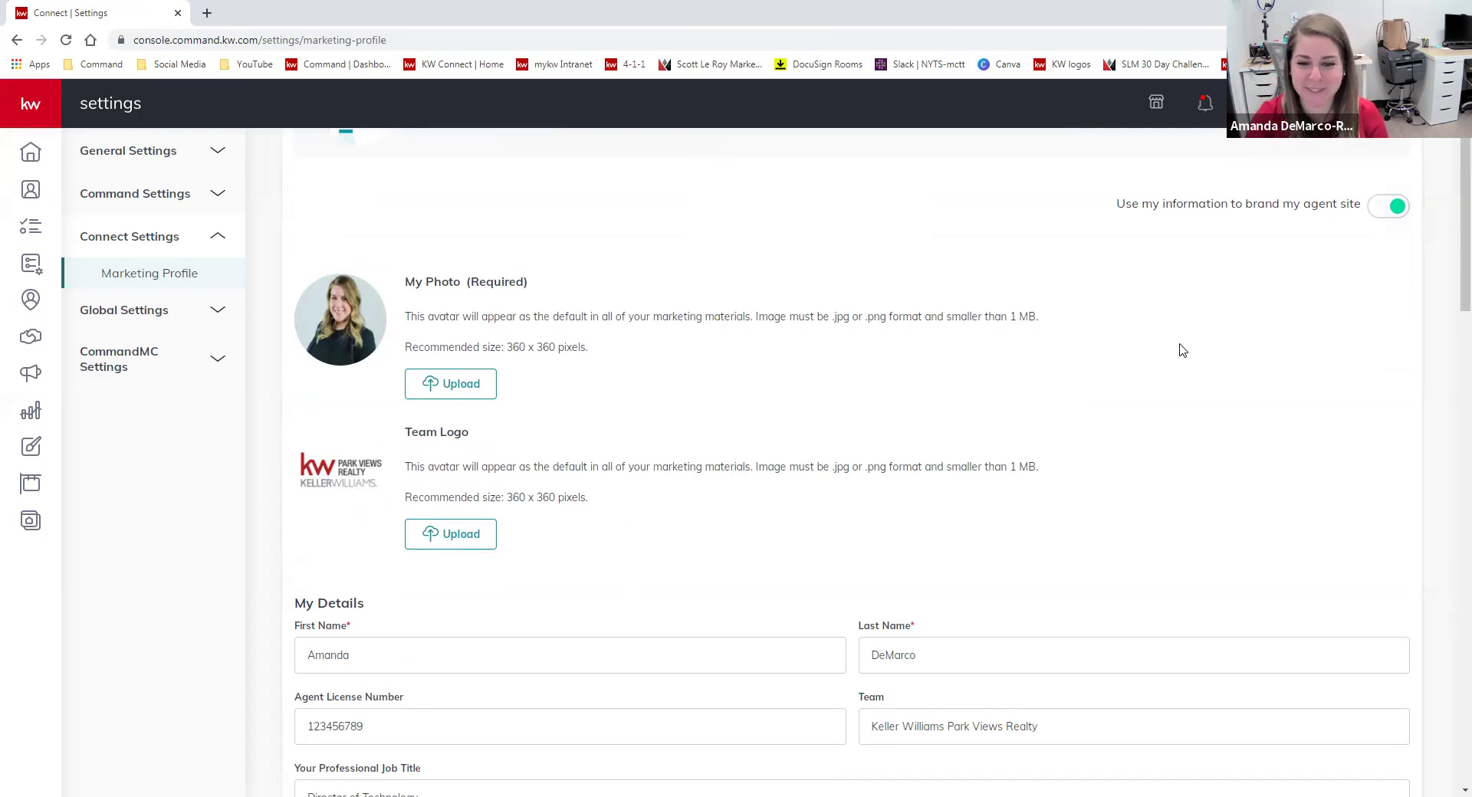
scroll(1191, 462, "down", 1)
scroll(1192, 462, "down", 2)
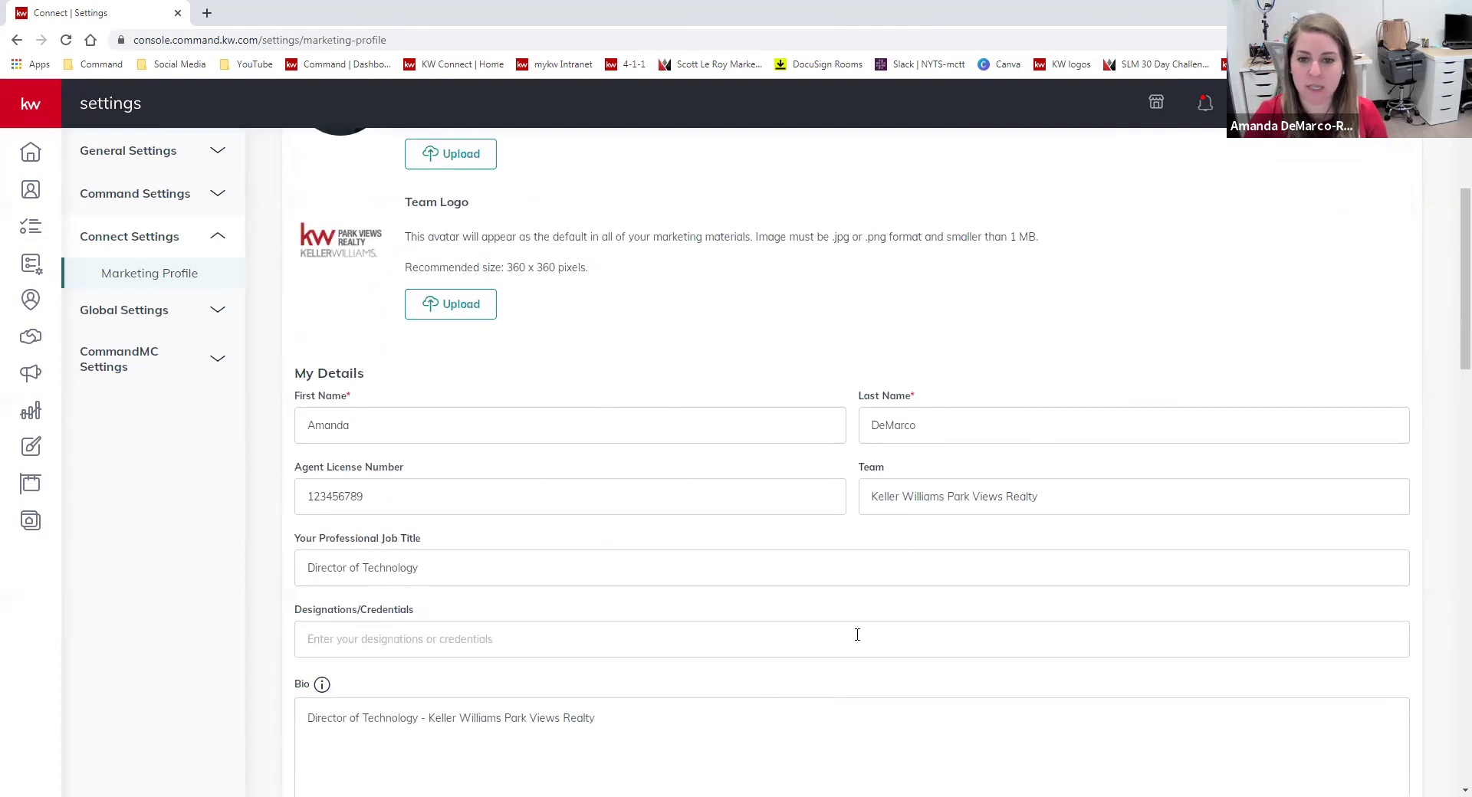
scroll(919, 414, "down", 3)
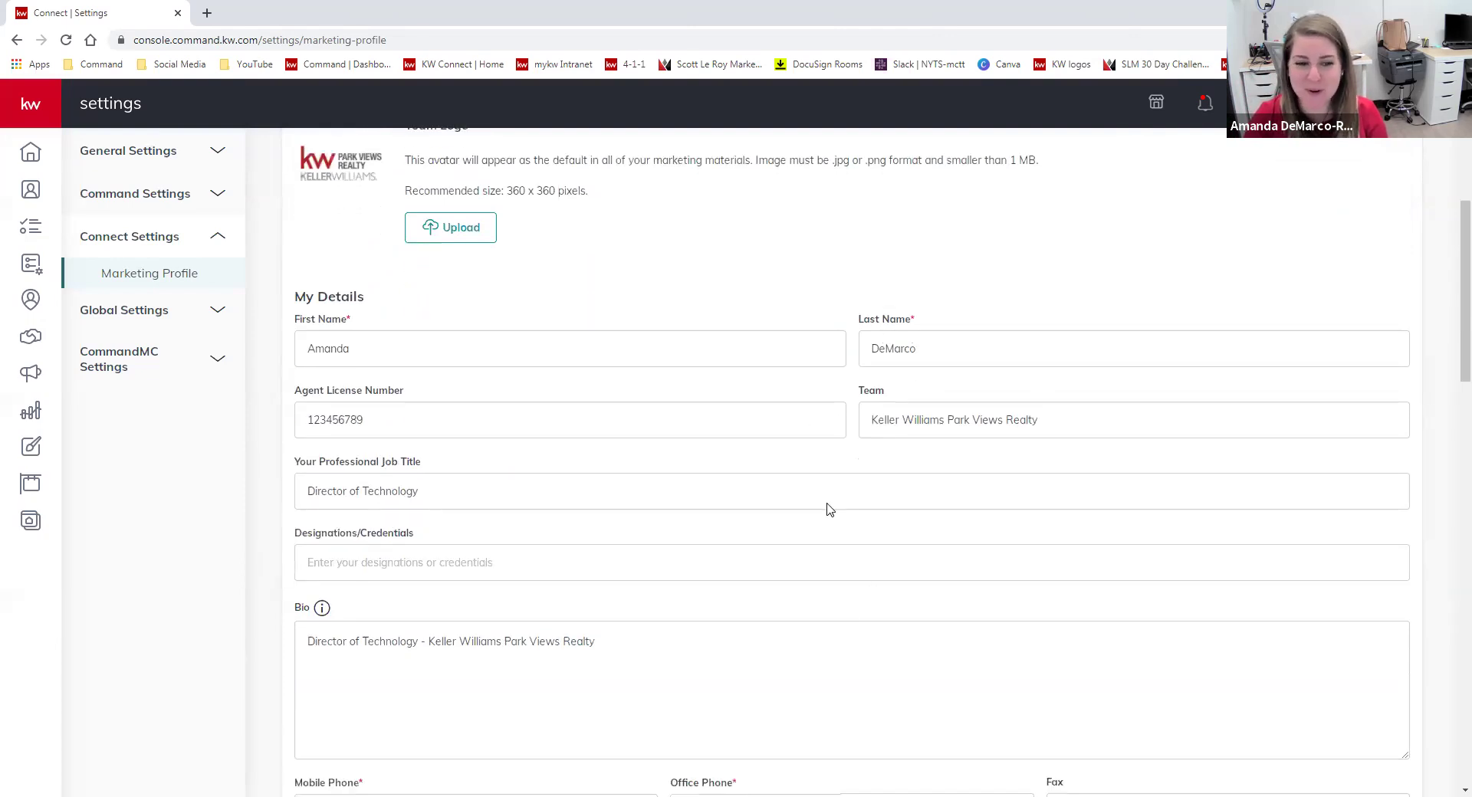
left_click_drag(680, 499, 281, 534)
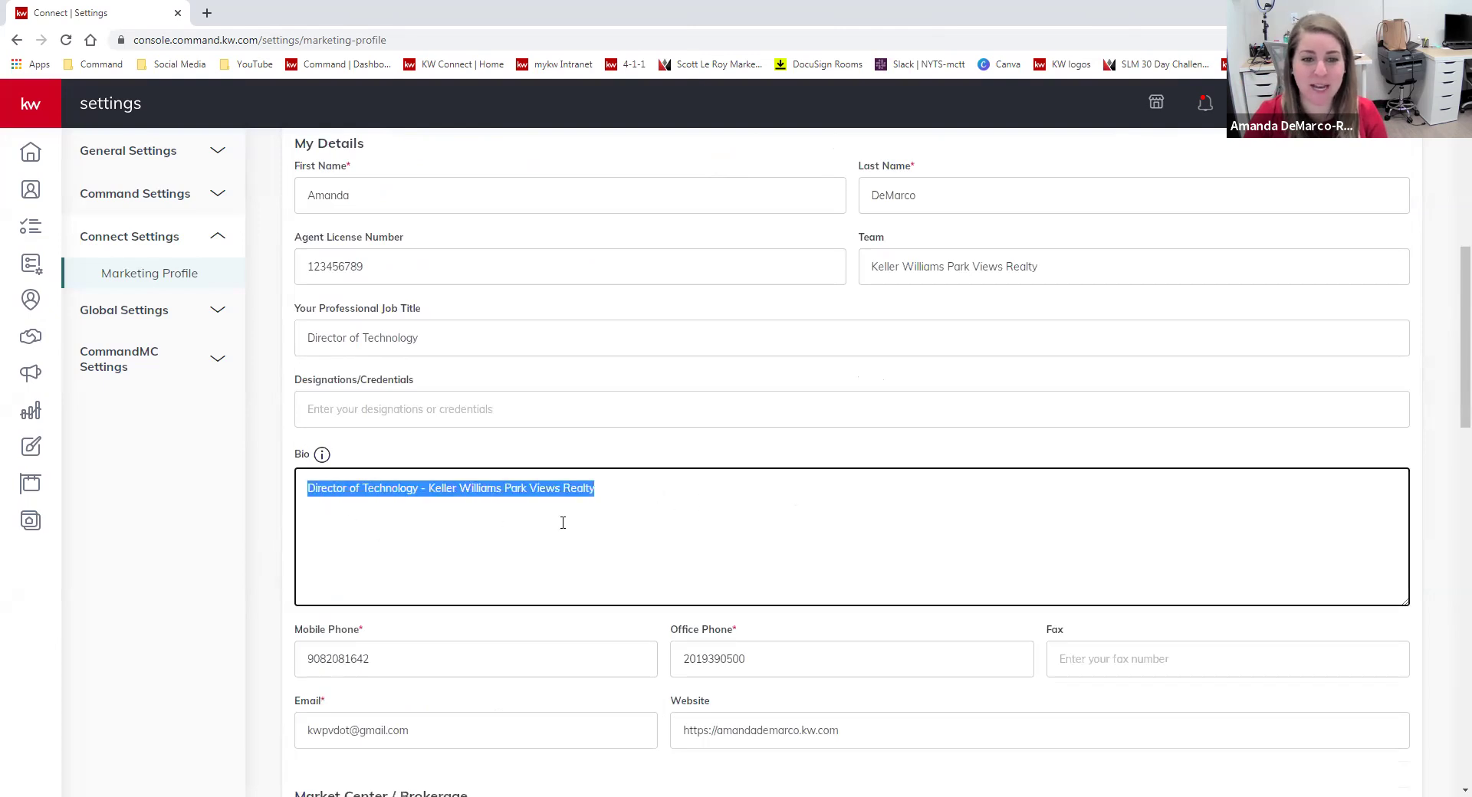
left_click(621, 485)
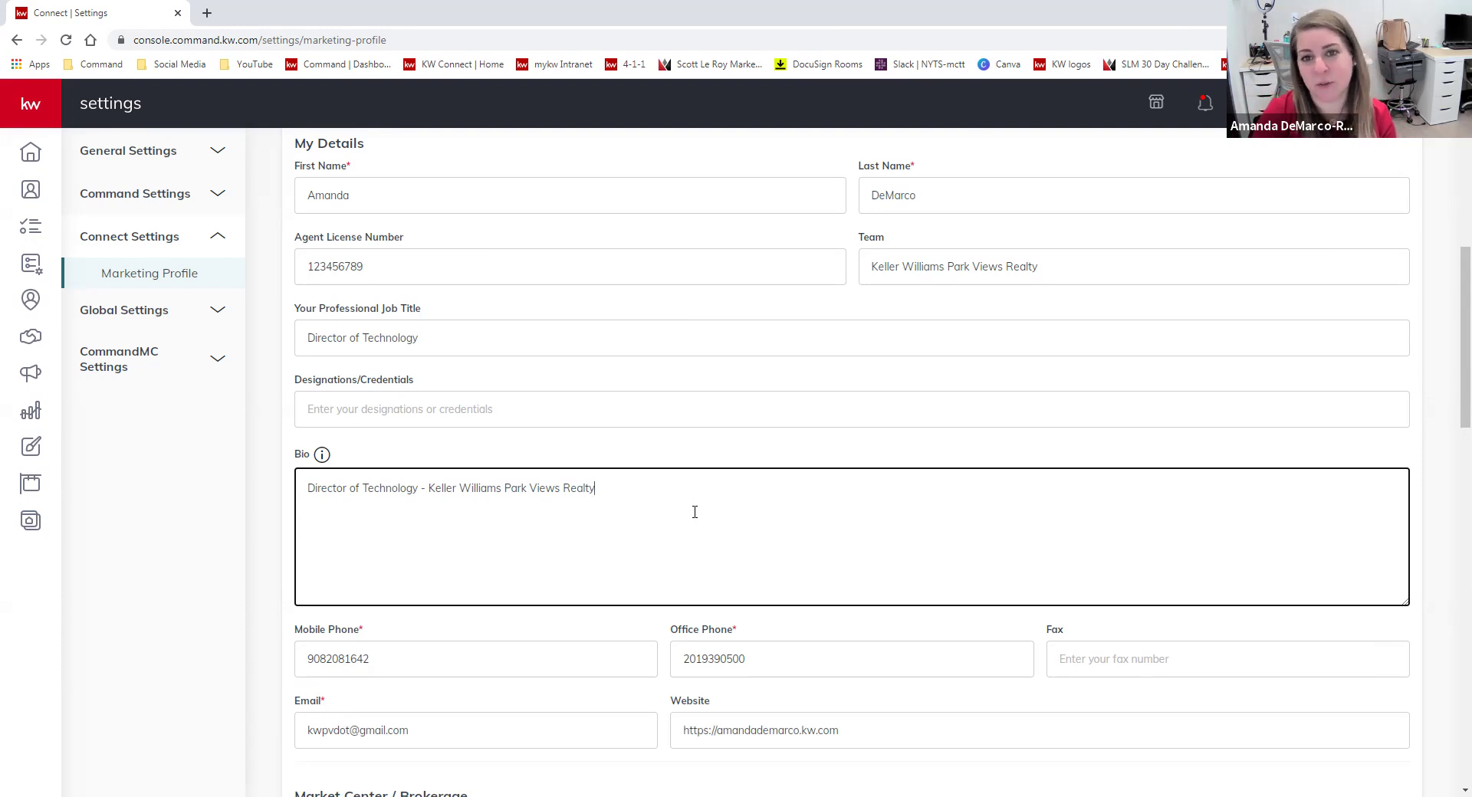
scroll(892, 444, "down", 3)
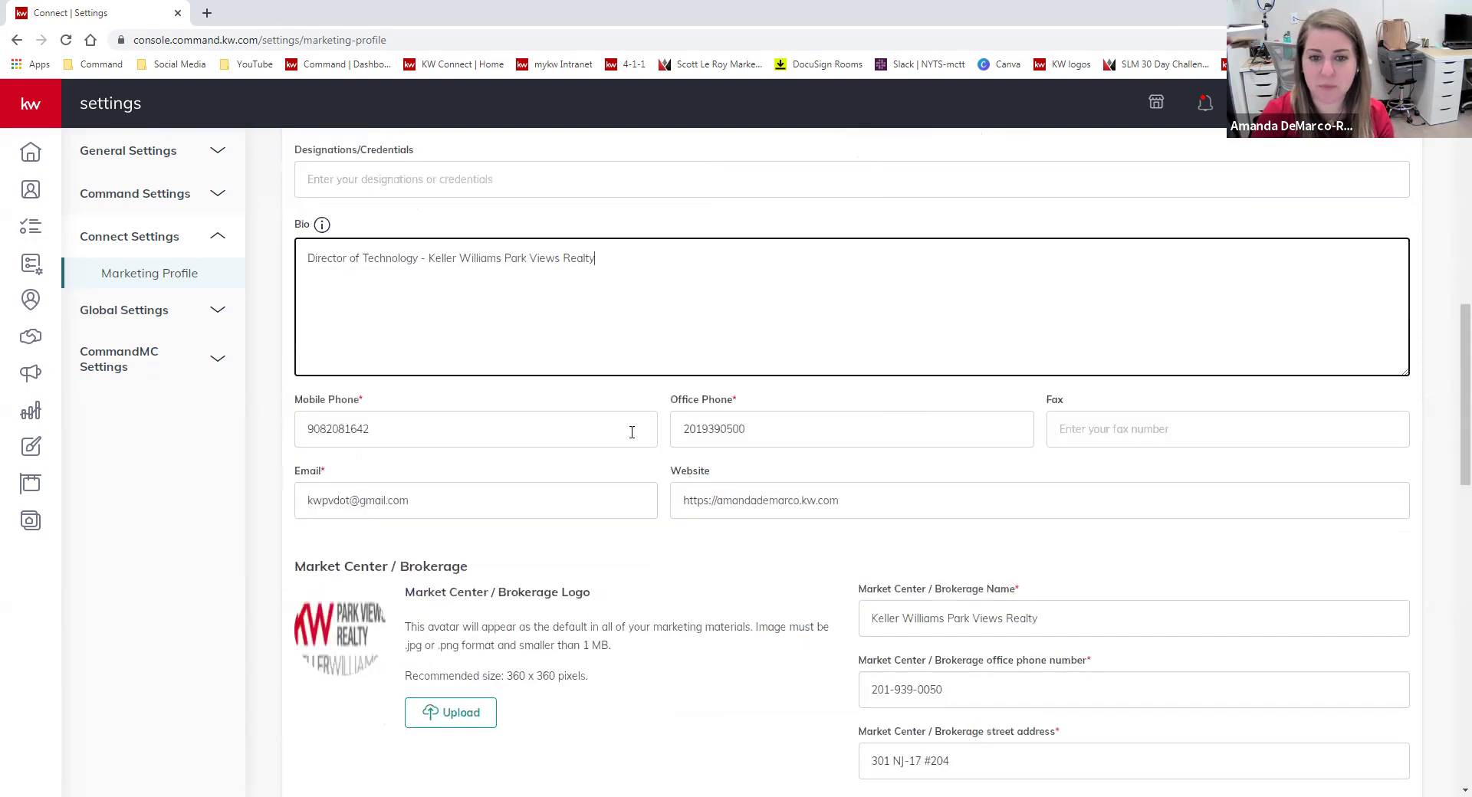
scroll(1285, 513, "down", 2)
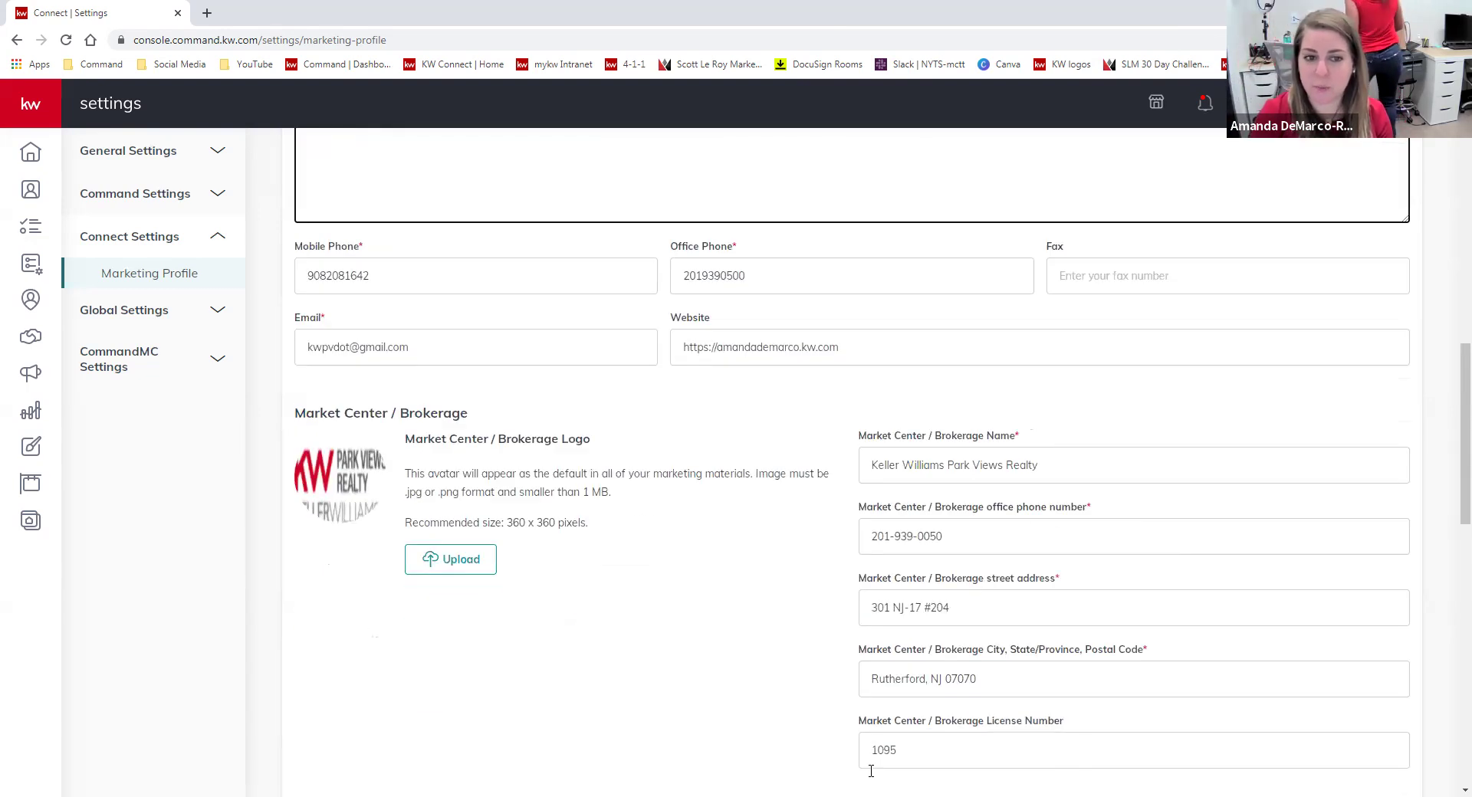
scroll(911, 640, "down", 2)
left_click_drag(902, 597, 844, 600)
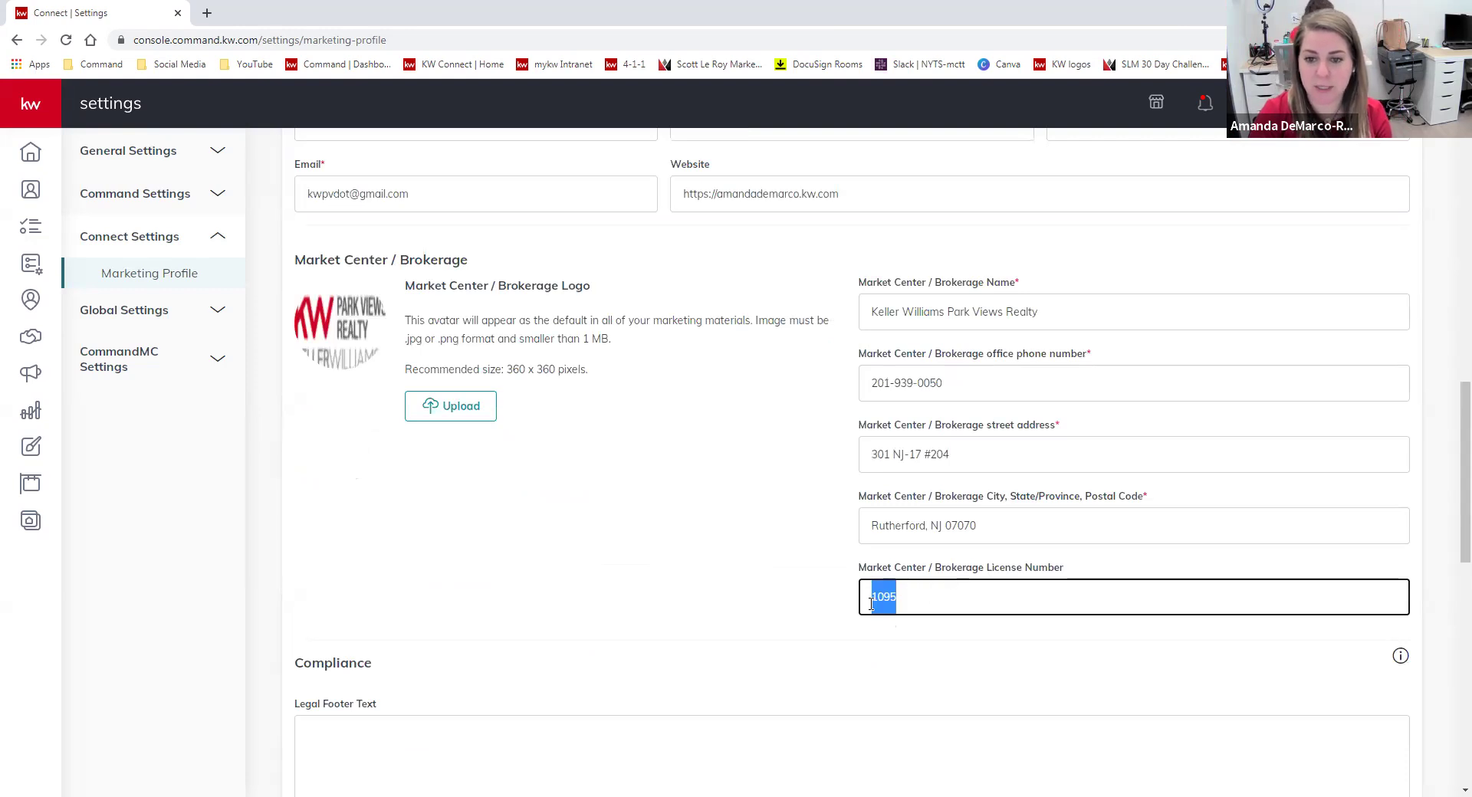
left_click(667, 599)
scroll(683, 605, "down", 9)
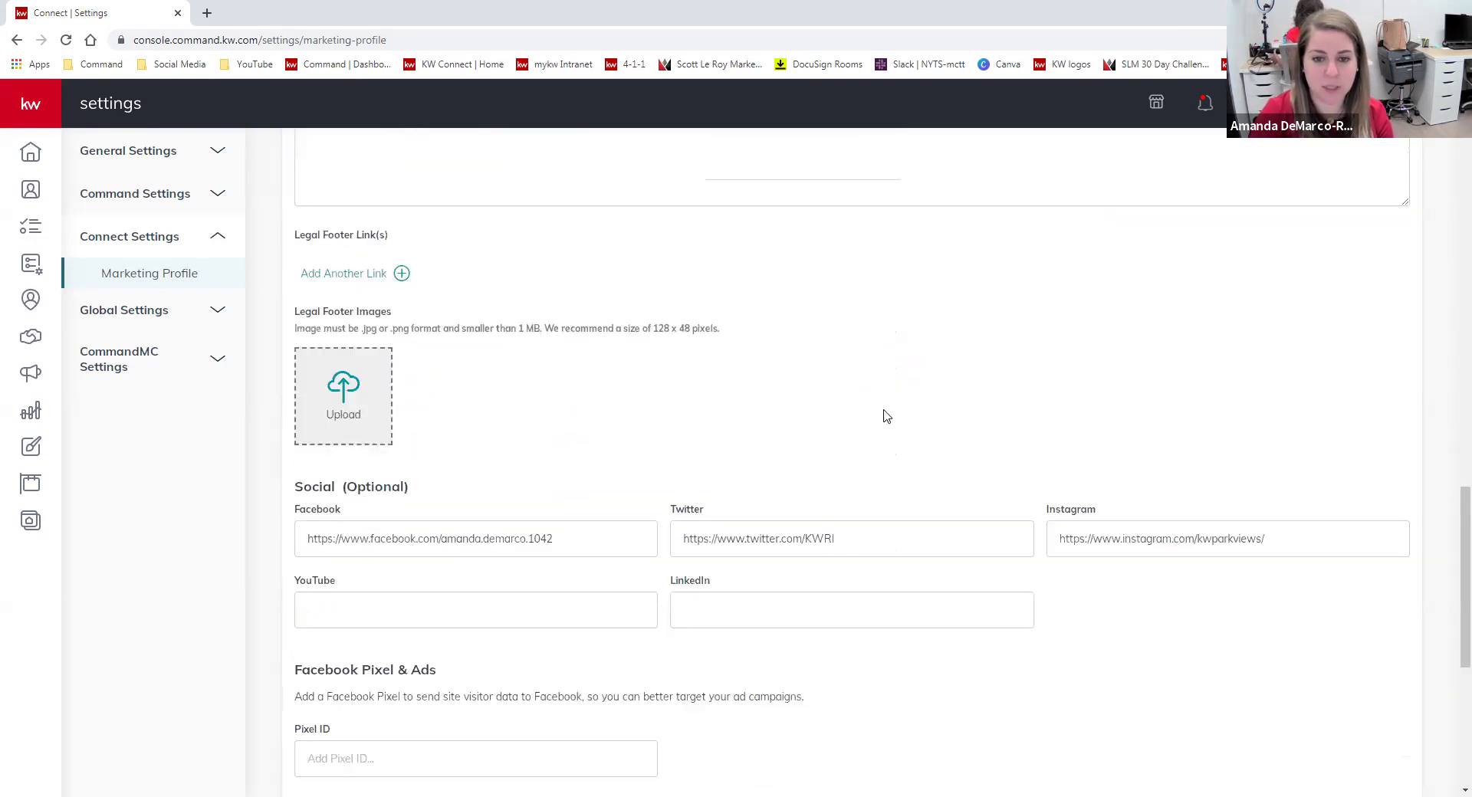
scroll(887, 416, "down", 2)
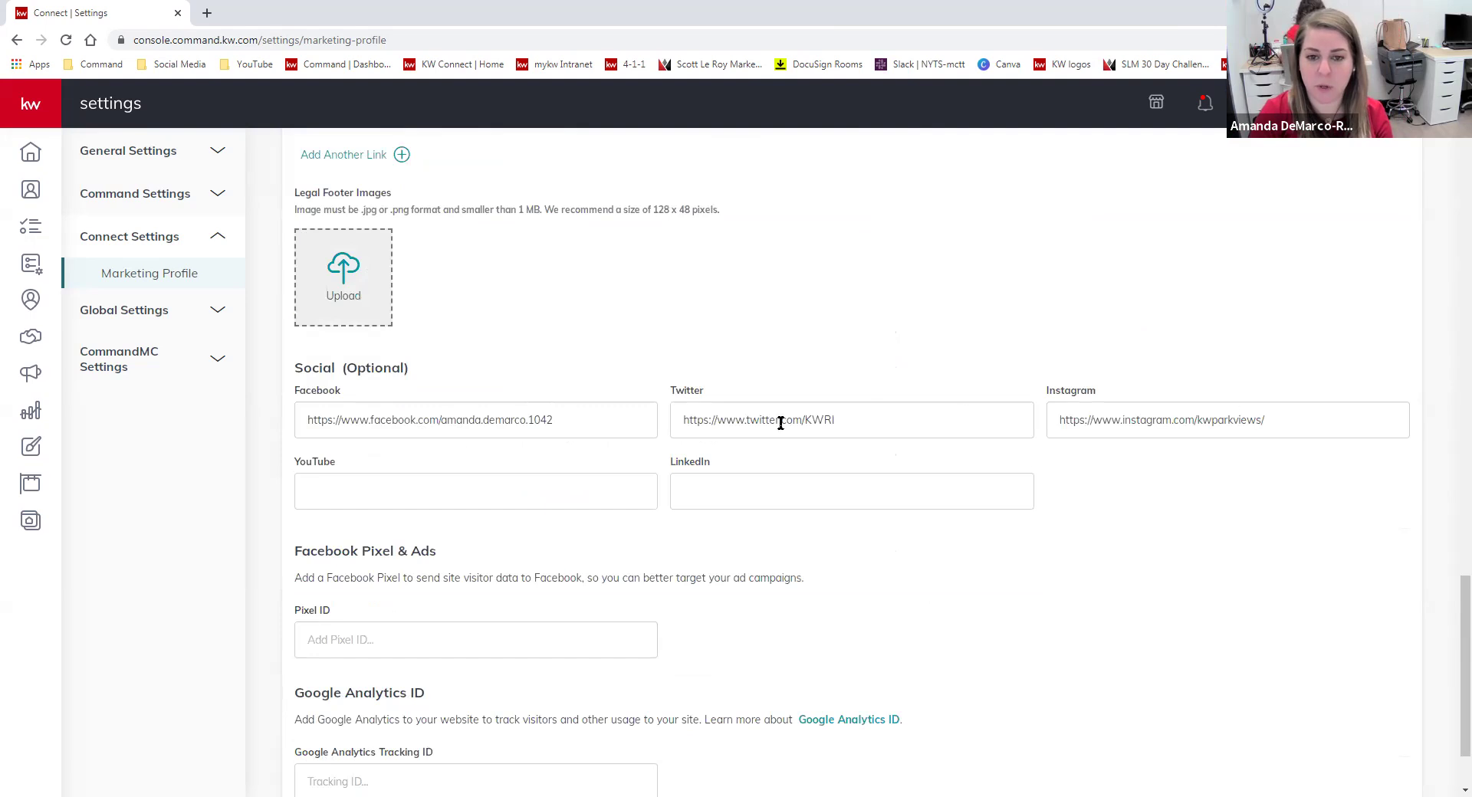
scroll(1124, 544, "down", 1)
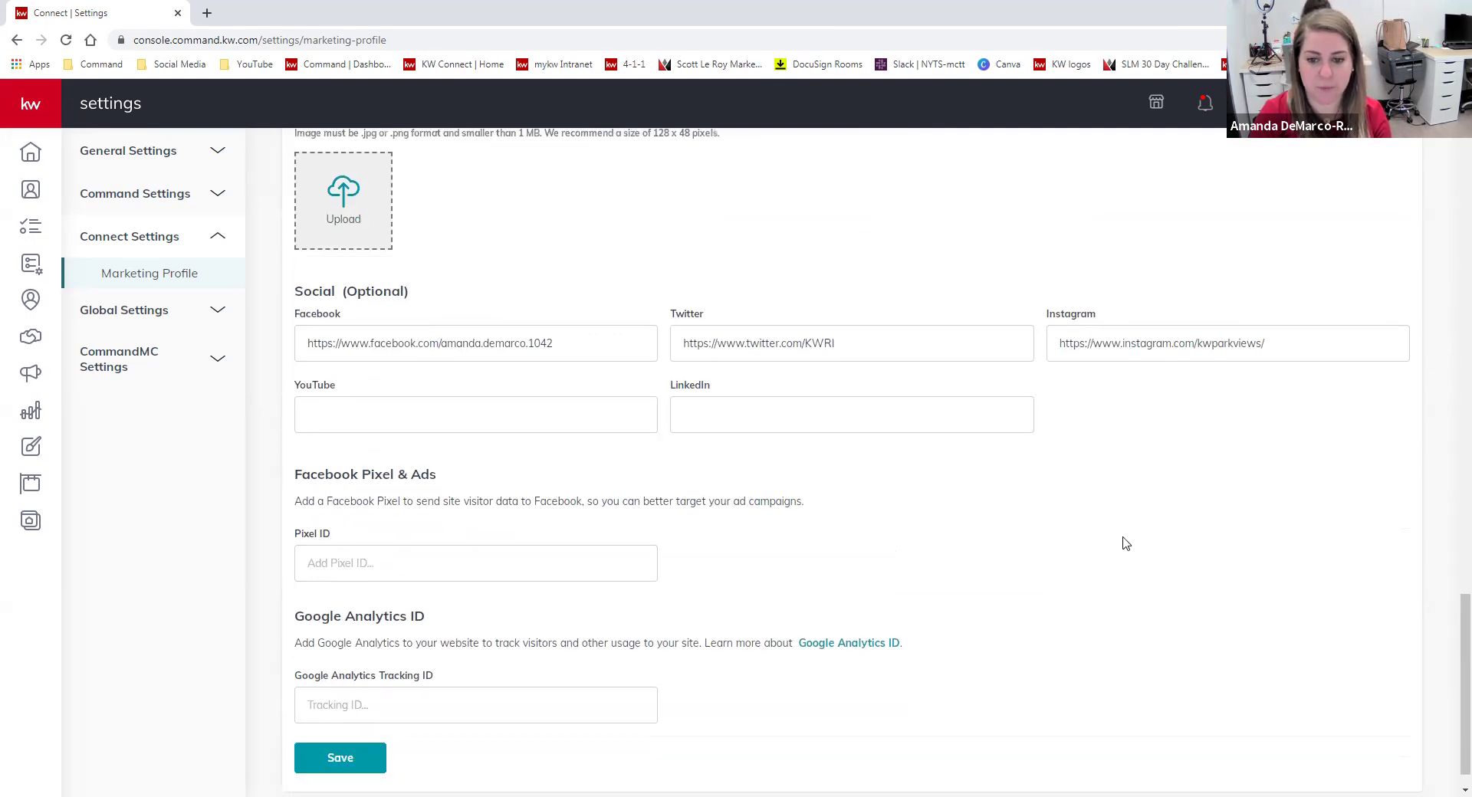
scroll(1126, 544, "up", 20)
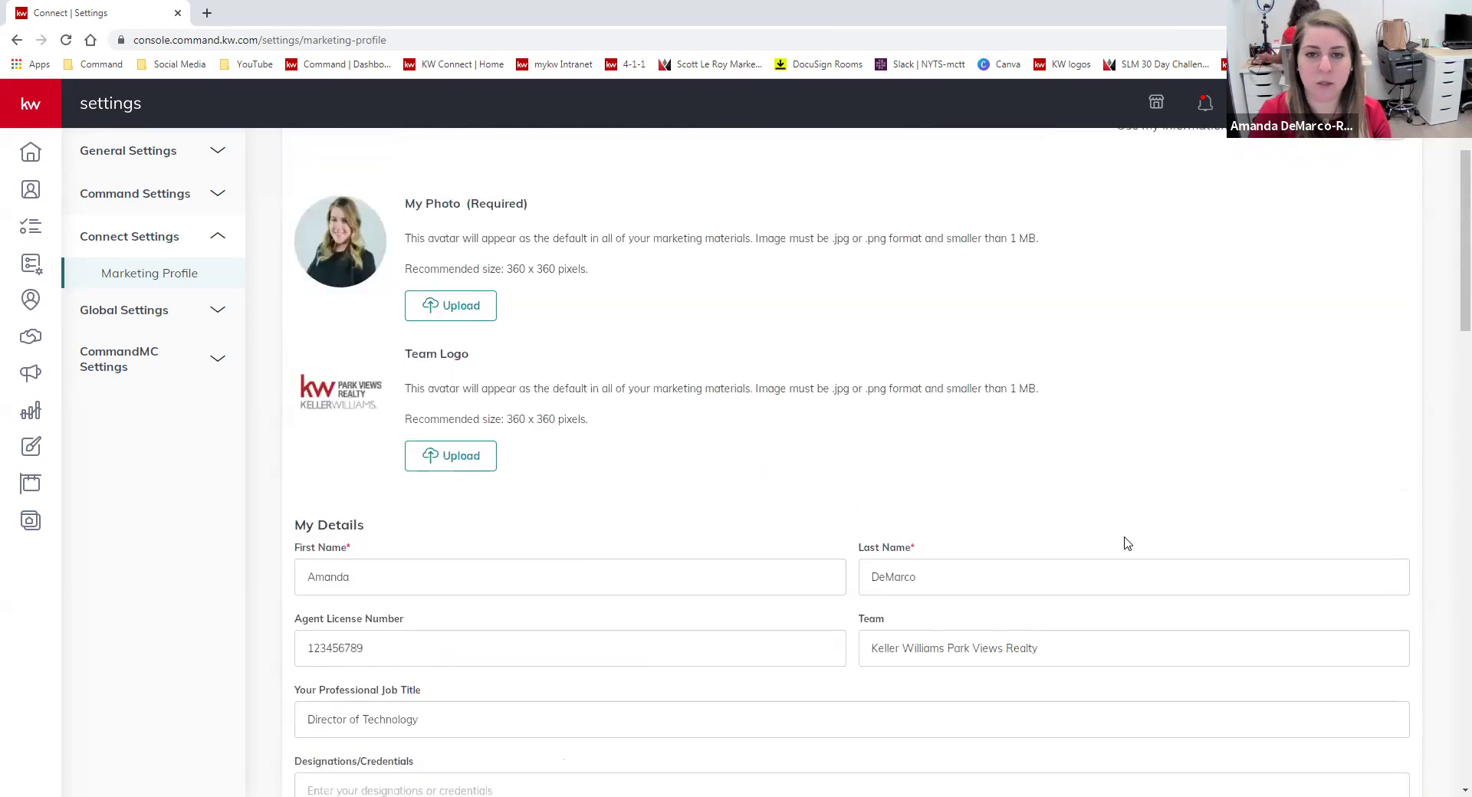
scroll(1127, 543, "up", 3)
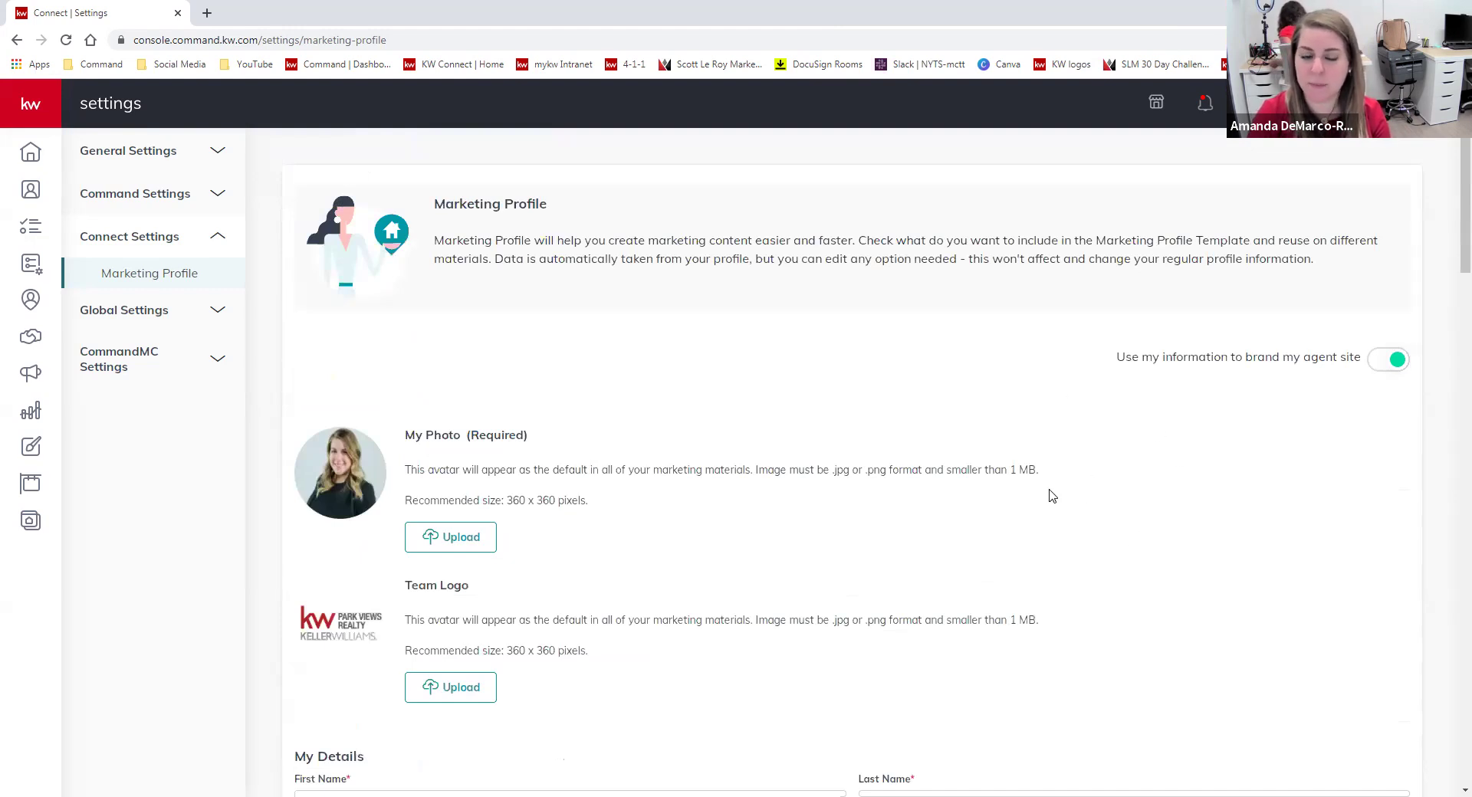
left_click(1396, 357)
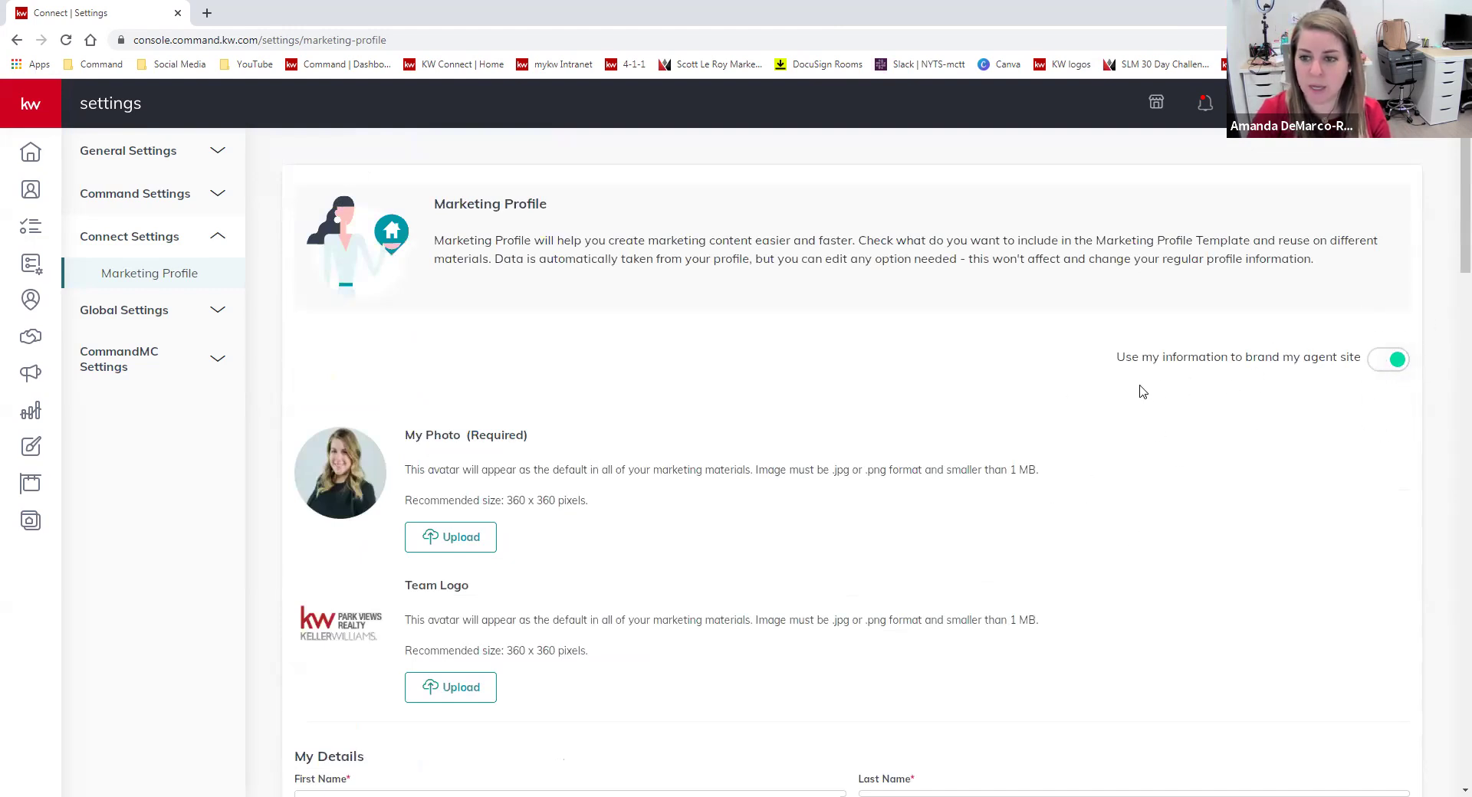
left_click_drag(1120, 358, 1363, 359)
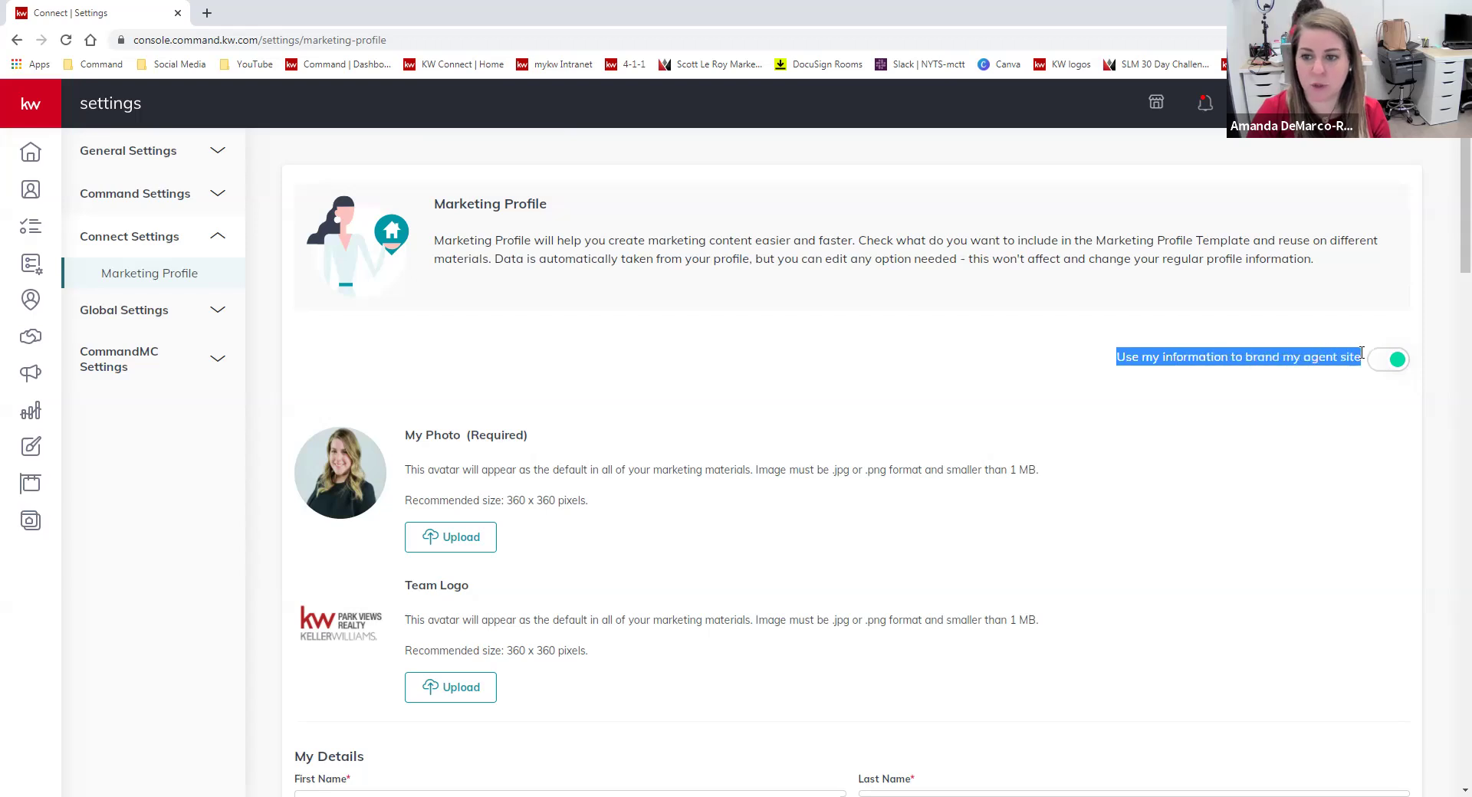
left_click(1326, 373)
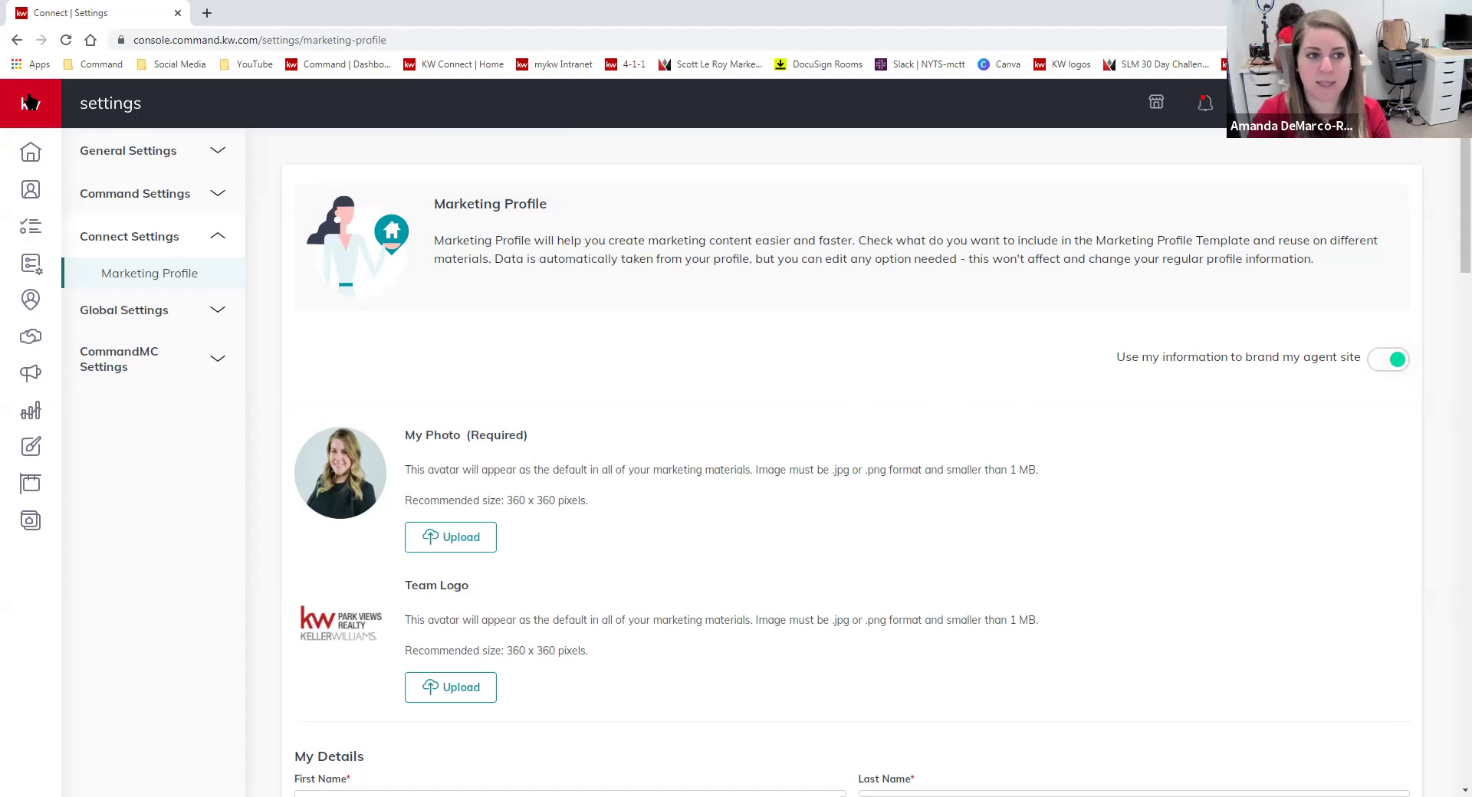
mouse_move(38, 191)
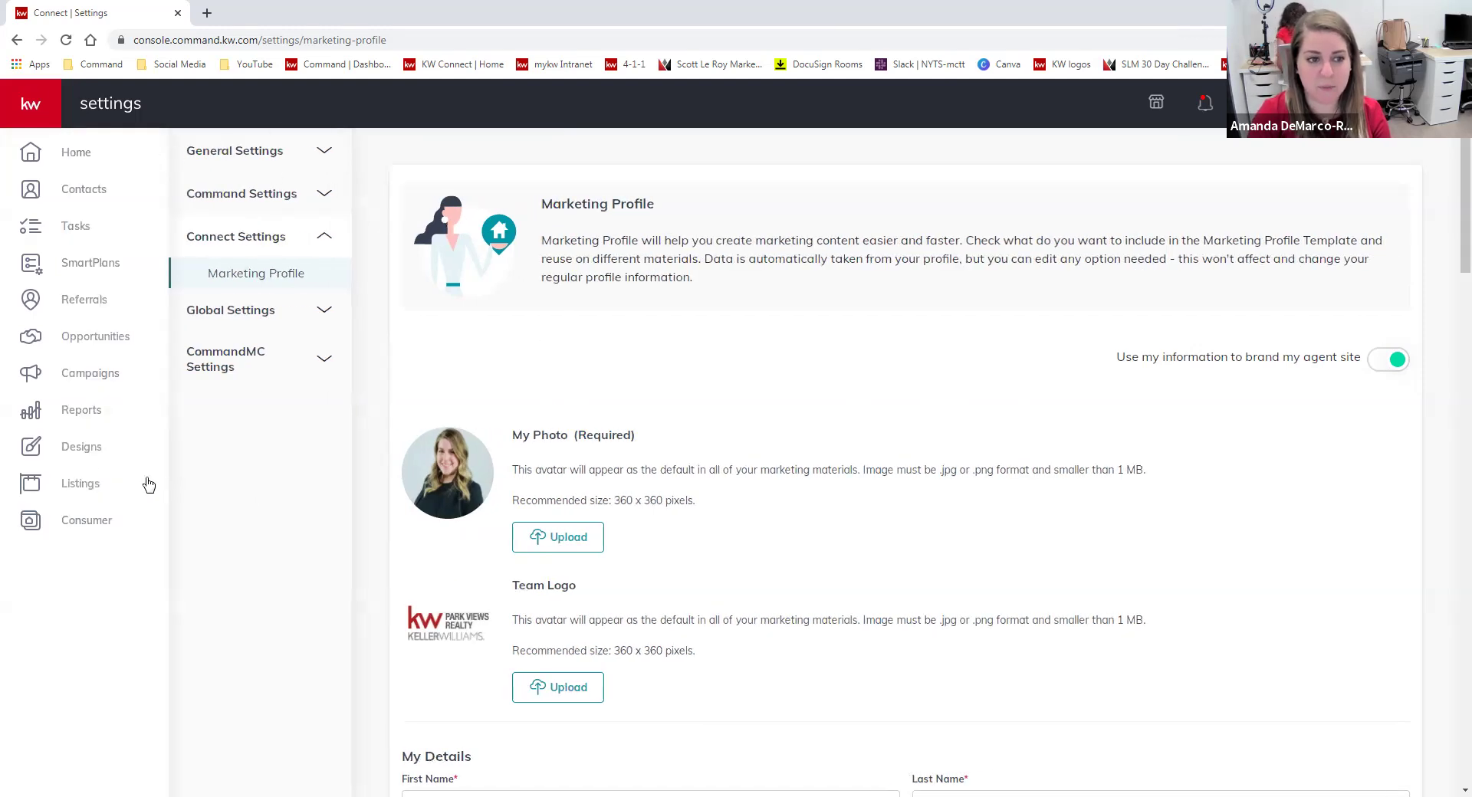
Go to Designs and browse the Social, Print and Video template tabs, ending on Social.
left_click(29, 454)
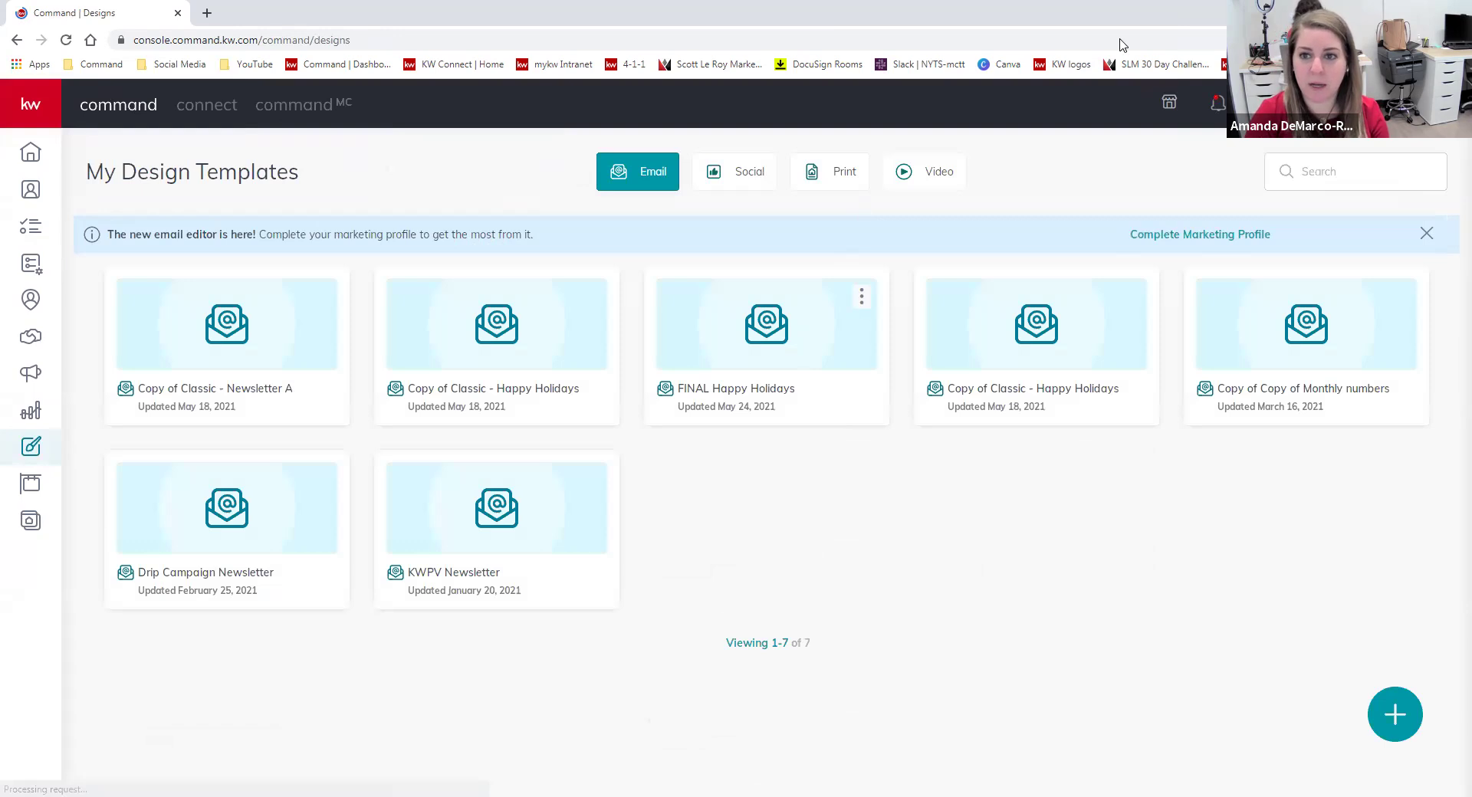
left_click_drag(85, 172, 305, 170)
left_click(353, 193)
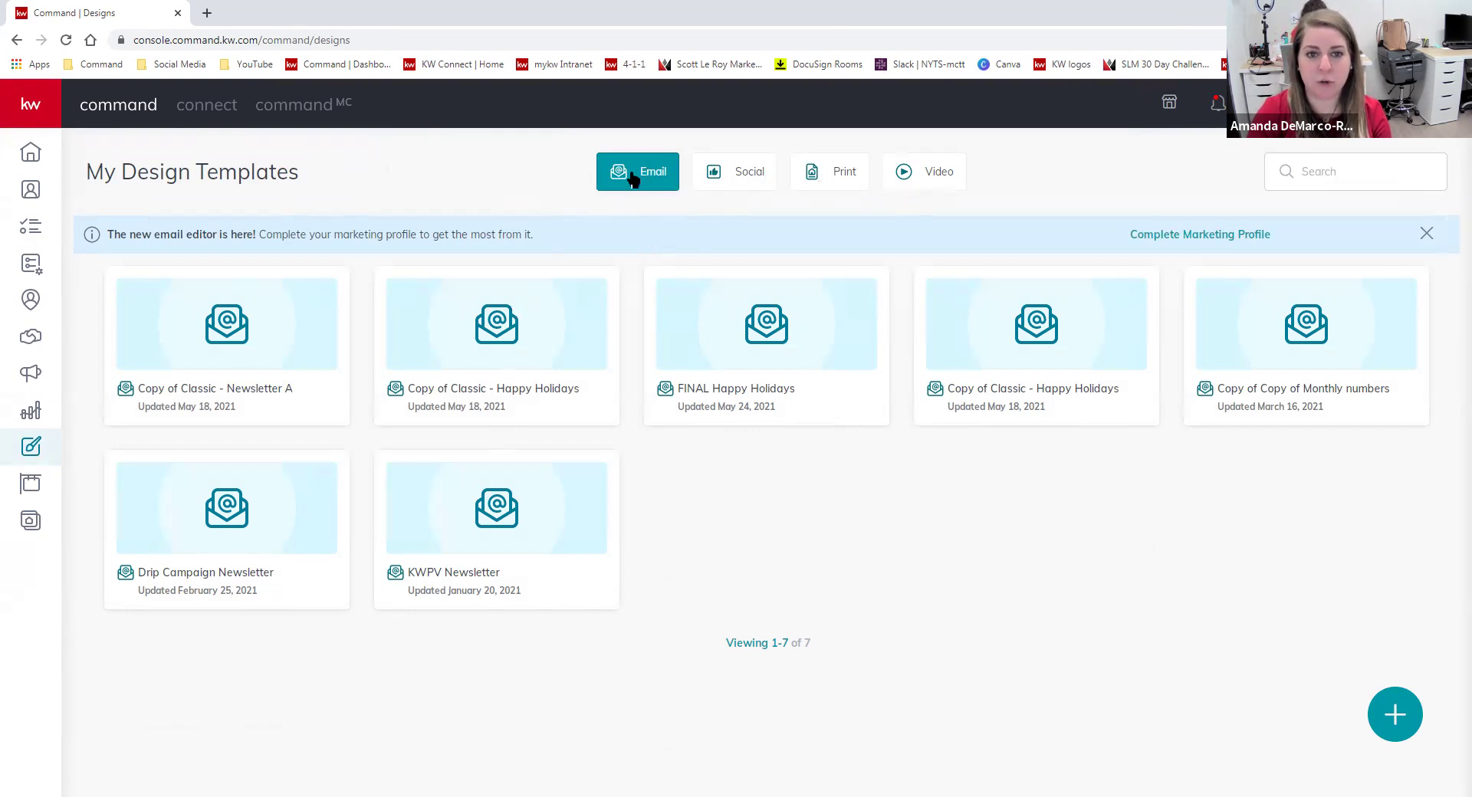
left_click(734, 178)
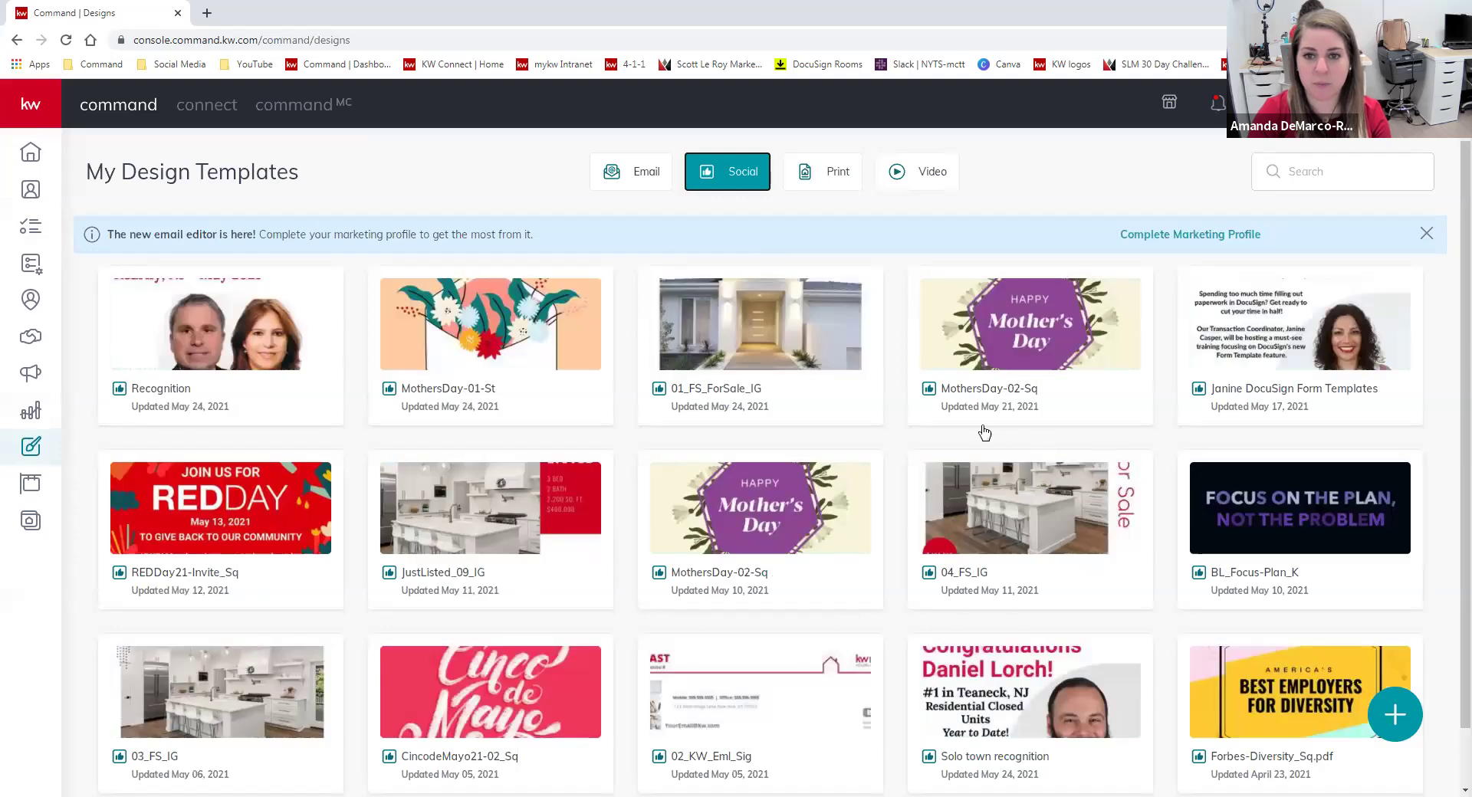
left_click(826, 174)
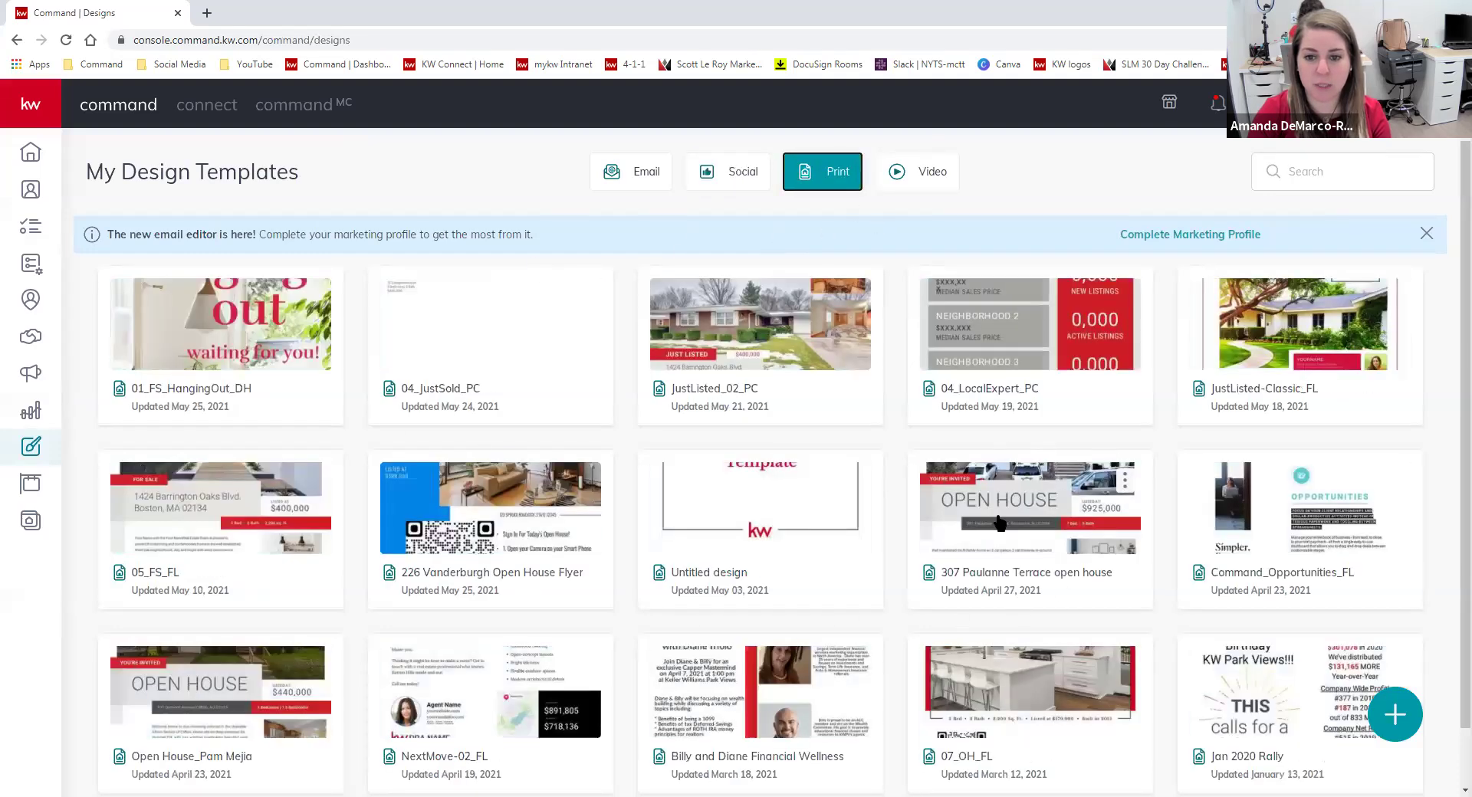
left_click(930, 183)
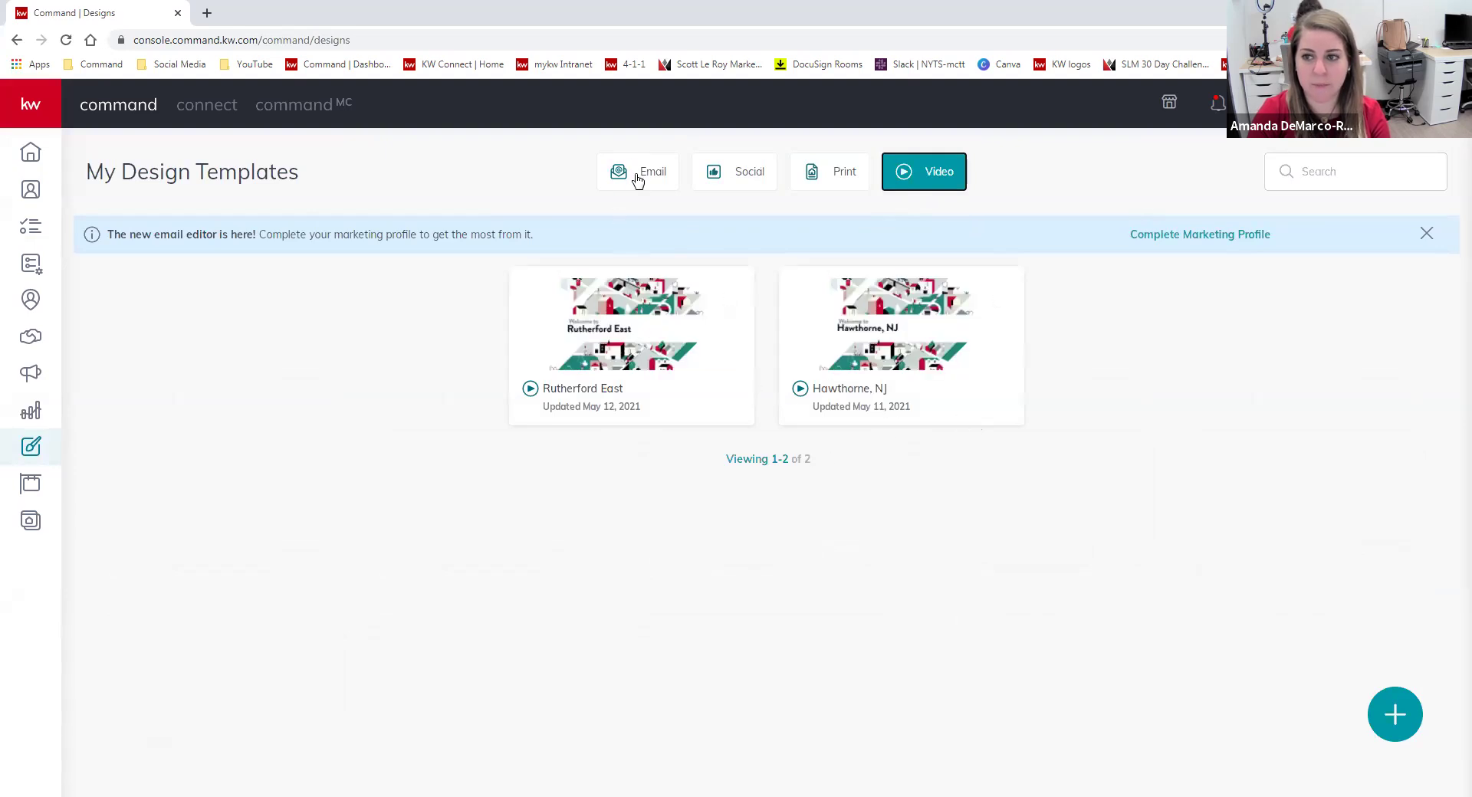
left_click(704, 173)
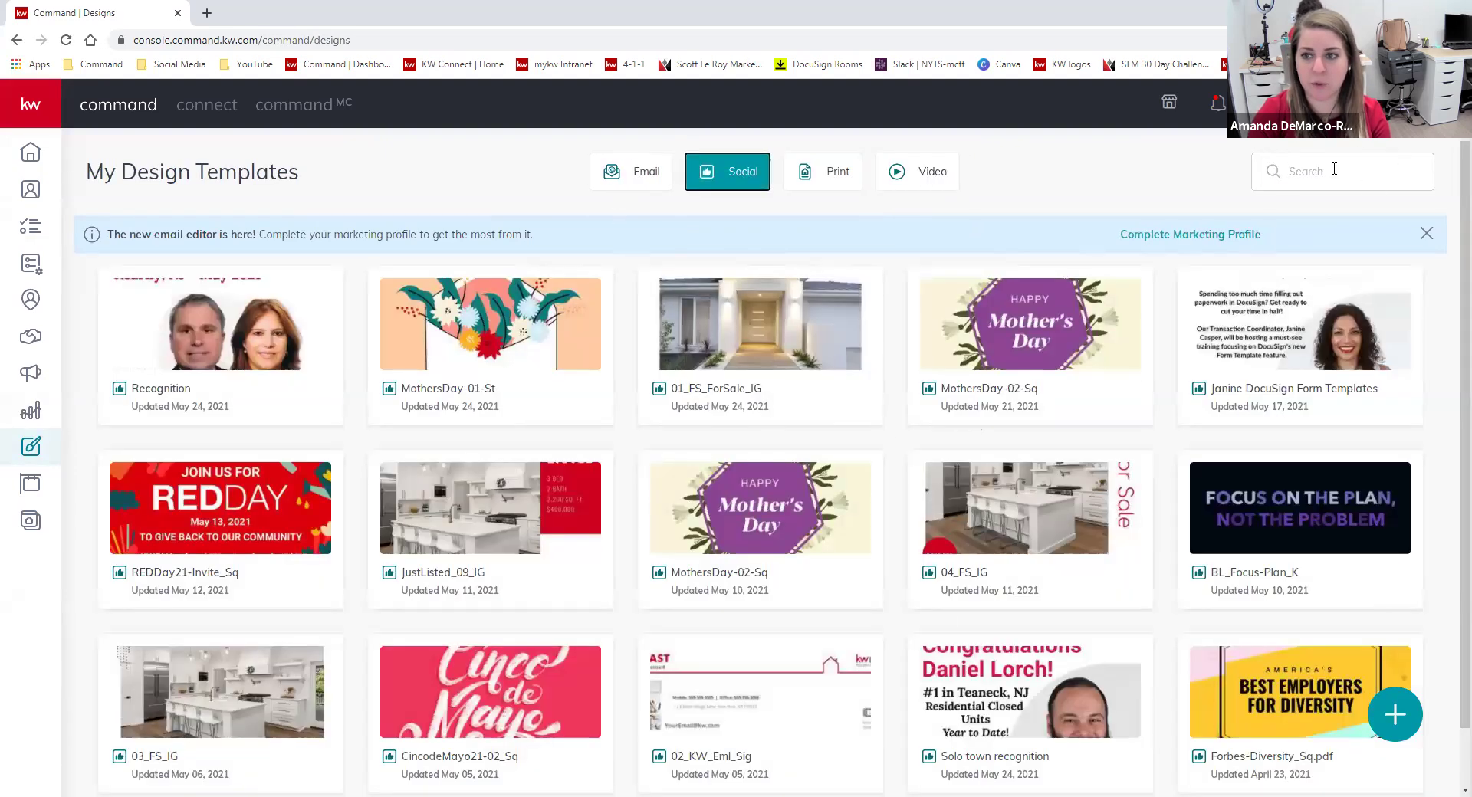
left_click(1334, 170)
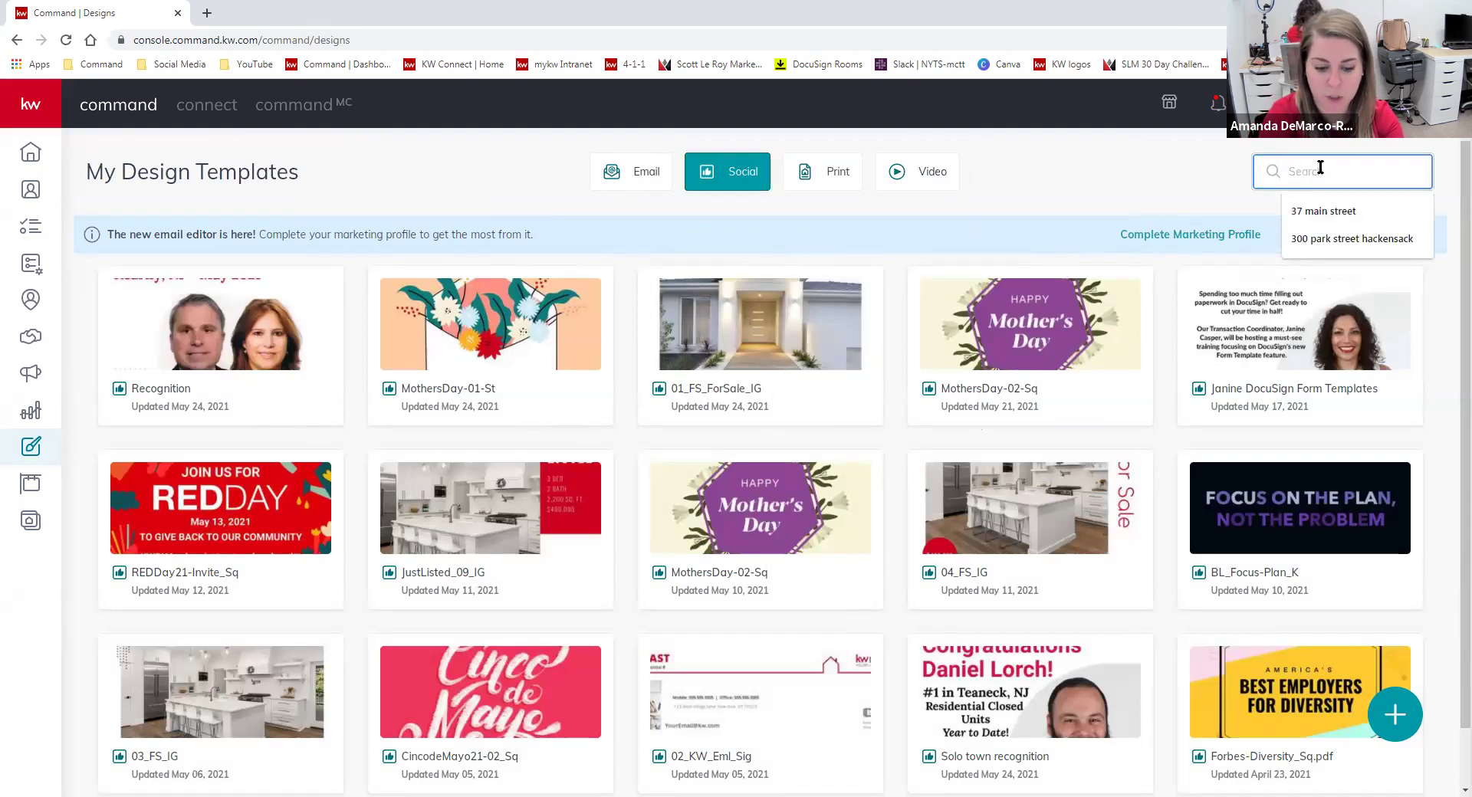
Search templates for 'recognition', then switch to Print and clear the old search text.
type("recognition")
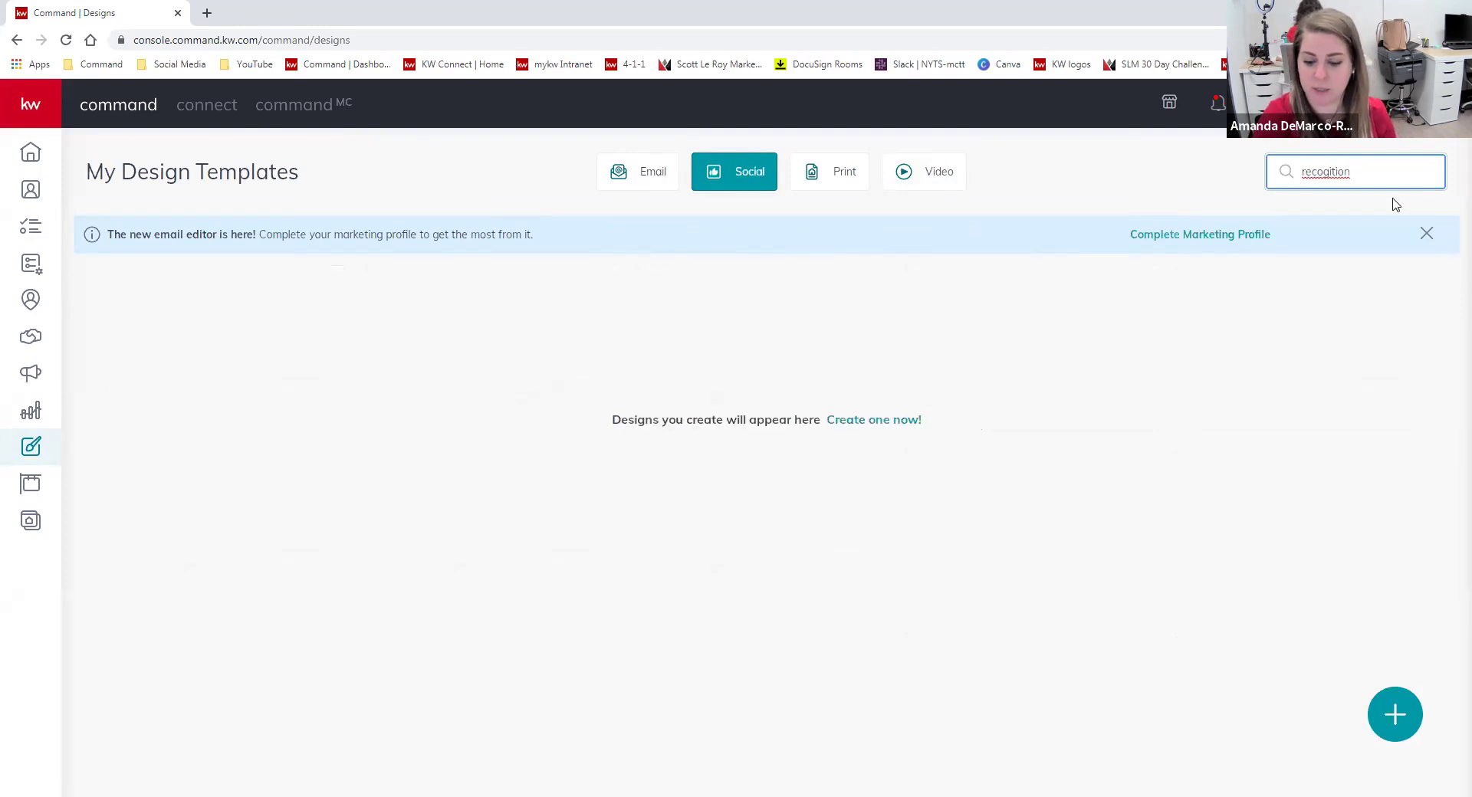
key("BackSpace")
key("BackSpace")
key("BackSpace")
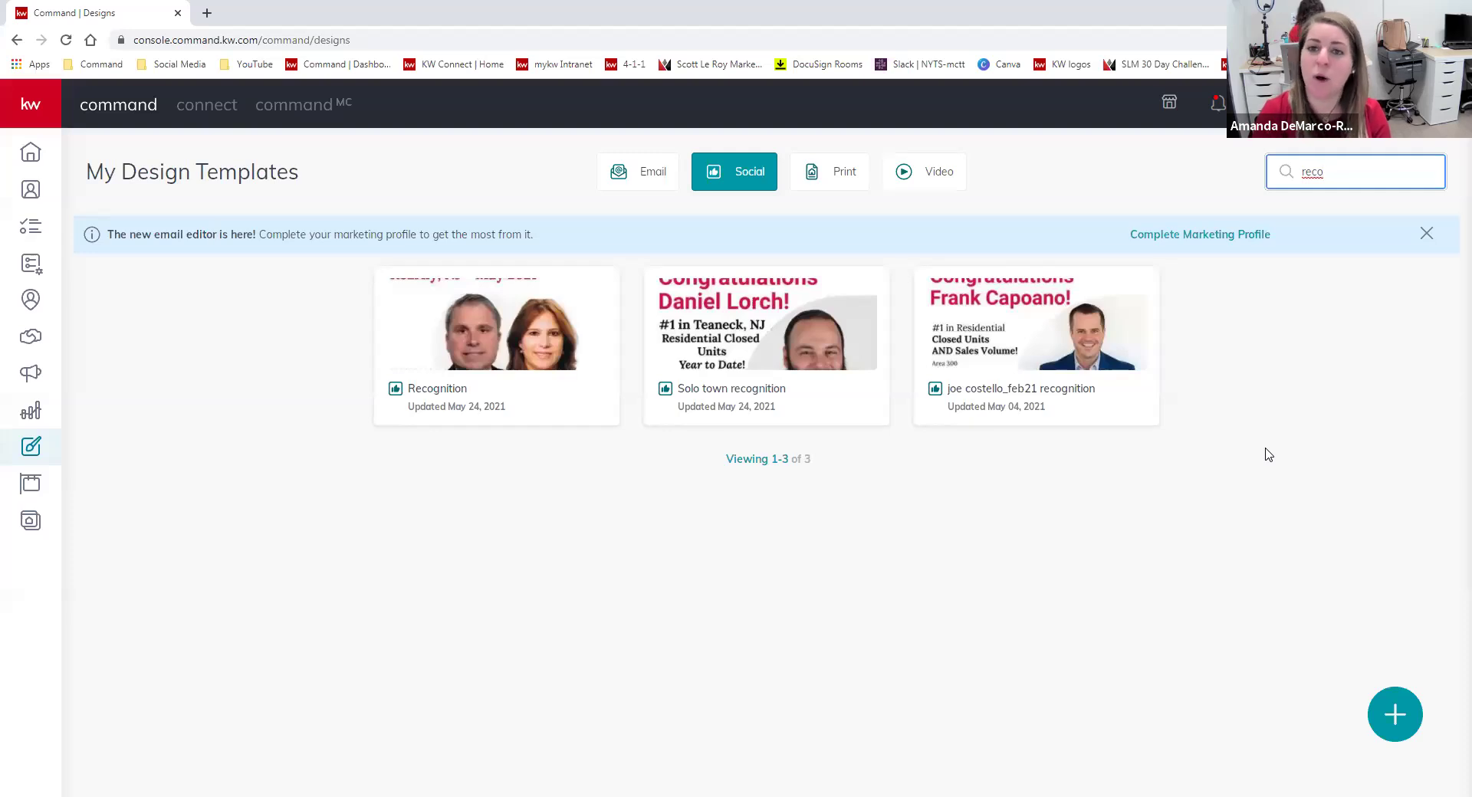
left_click(829, 179)
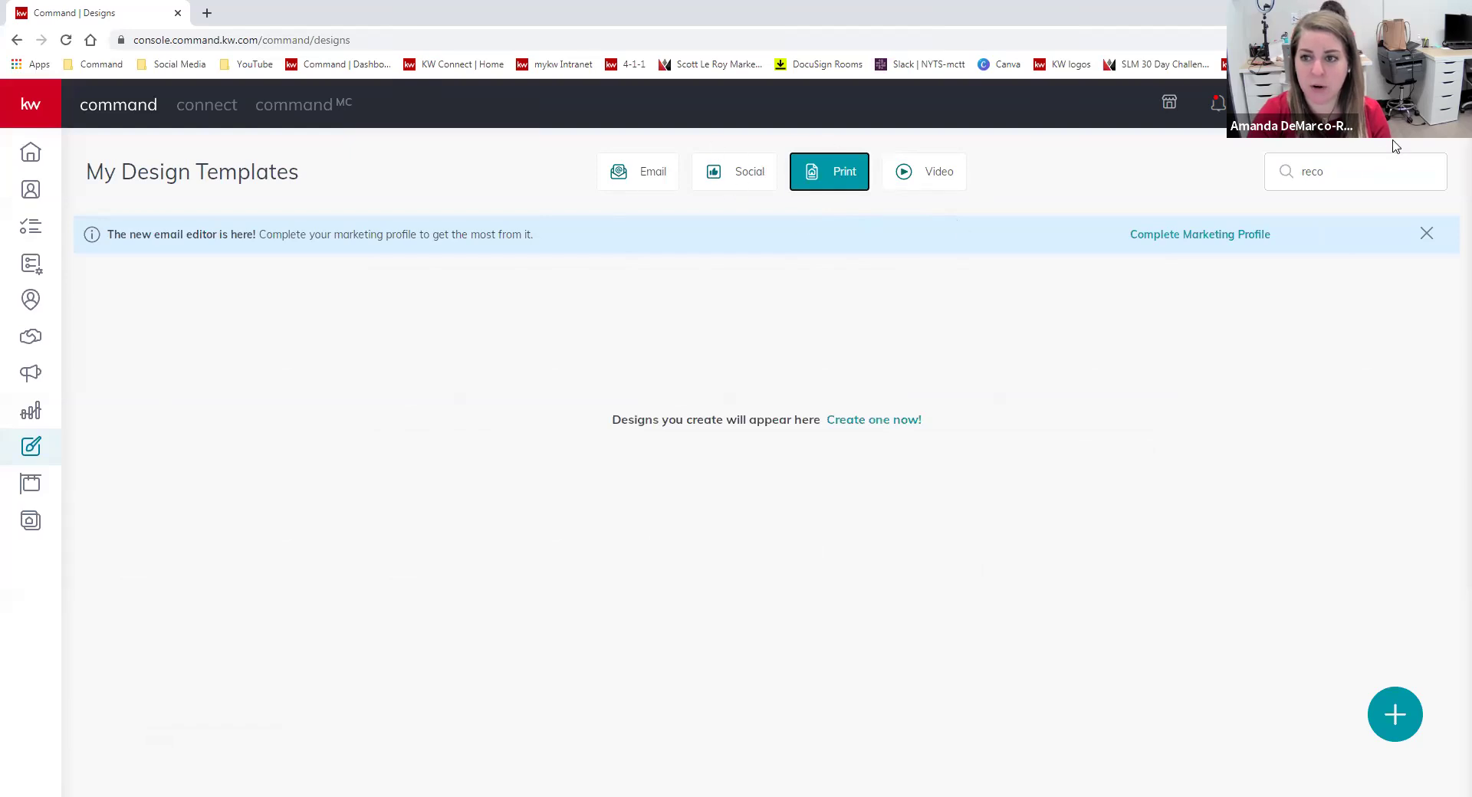
left_click_drag(1344, 169, 1267, 148)
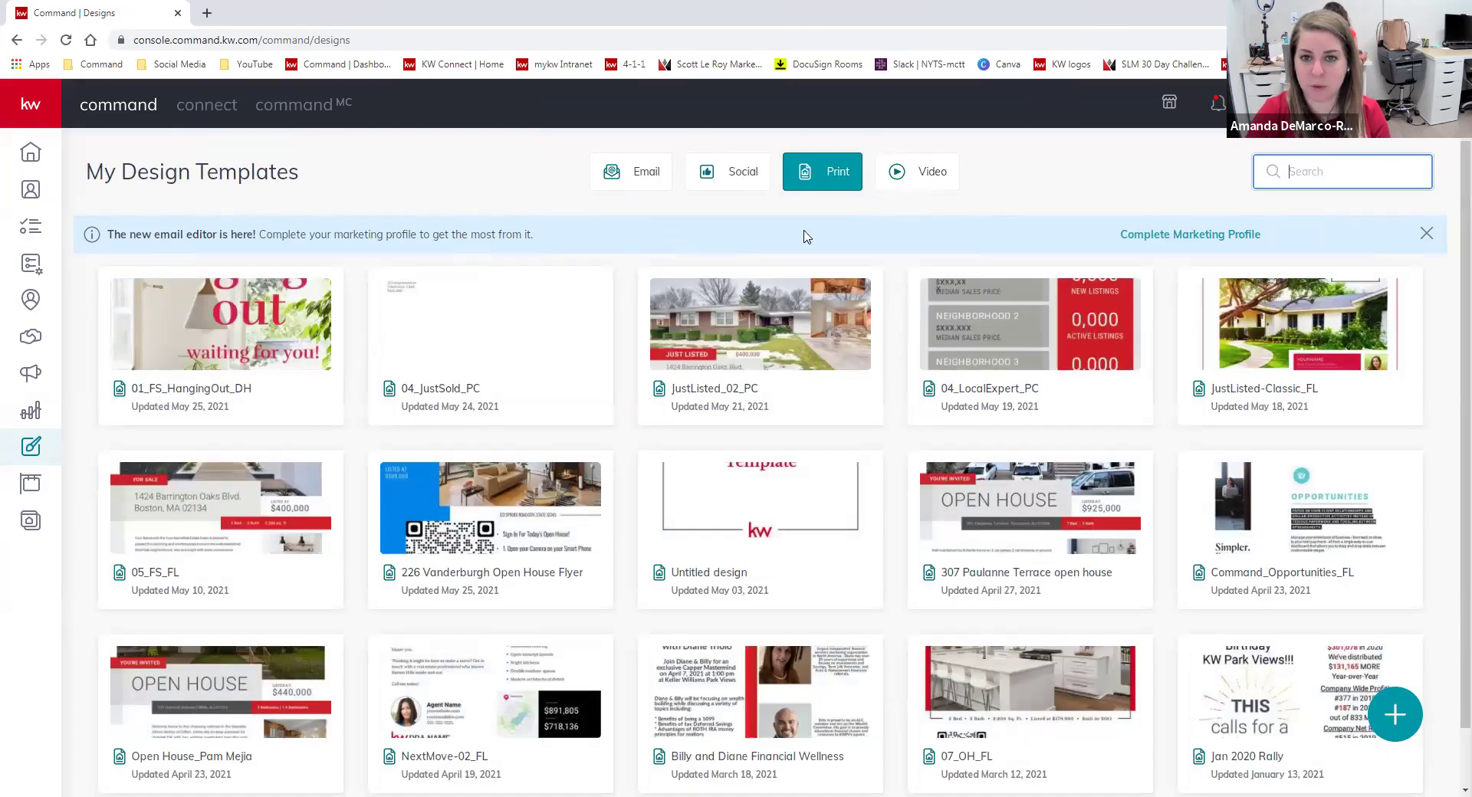
Page through the saved Print templates, view the Video designs, and start a new design.
scroll(895, 291, "down", 2)
scroll(901, 460, "up", 2)
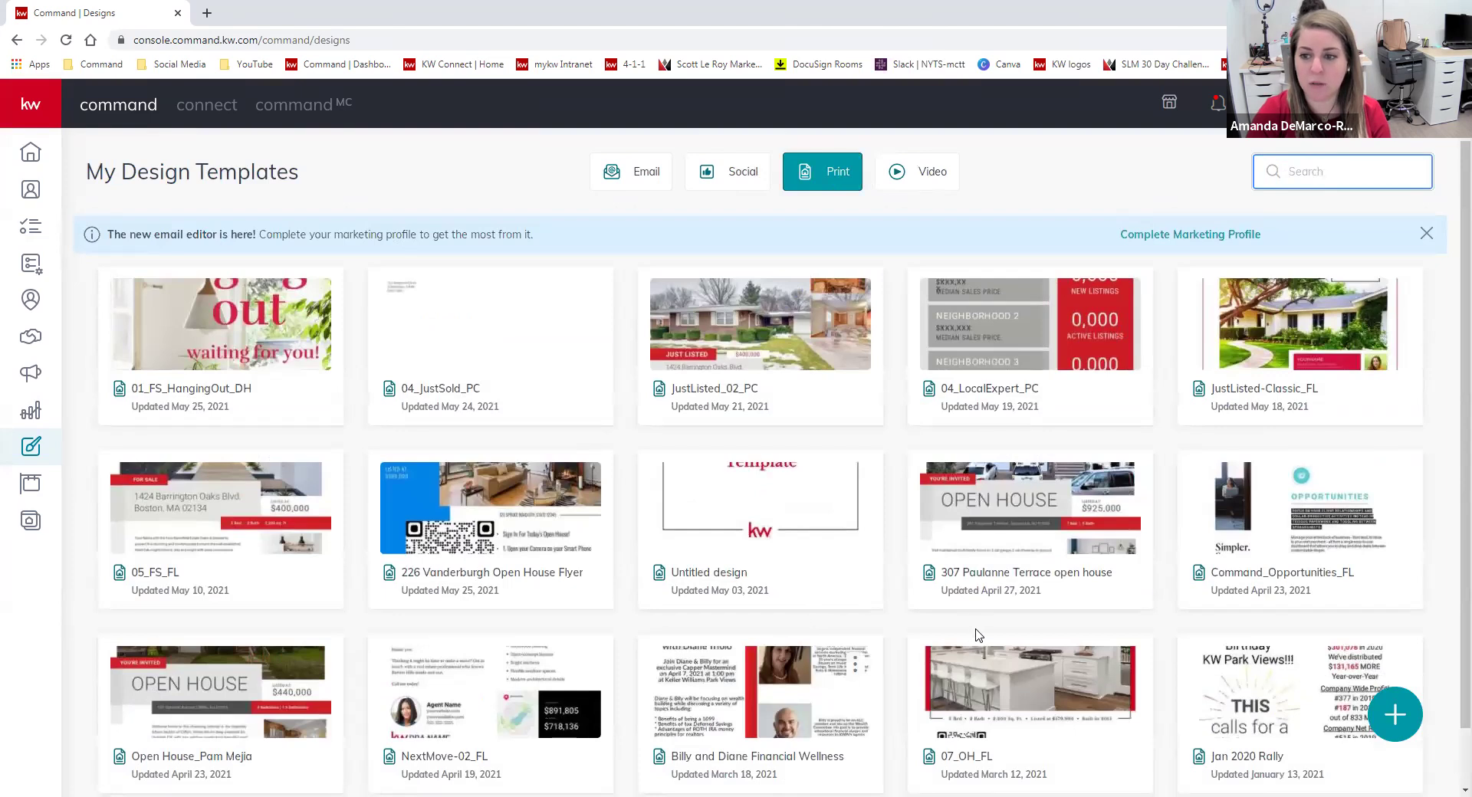
scroll(980, 630, "down", 2)
left_click(813, 764)
left_click(713, 461)
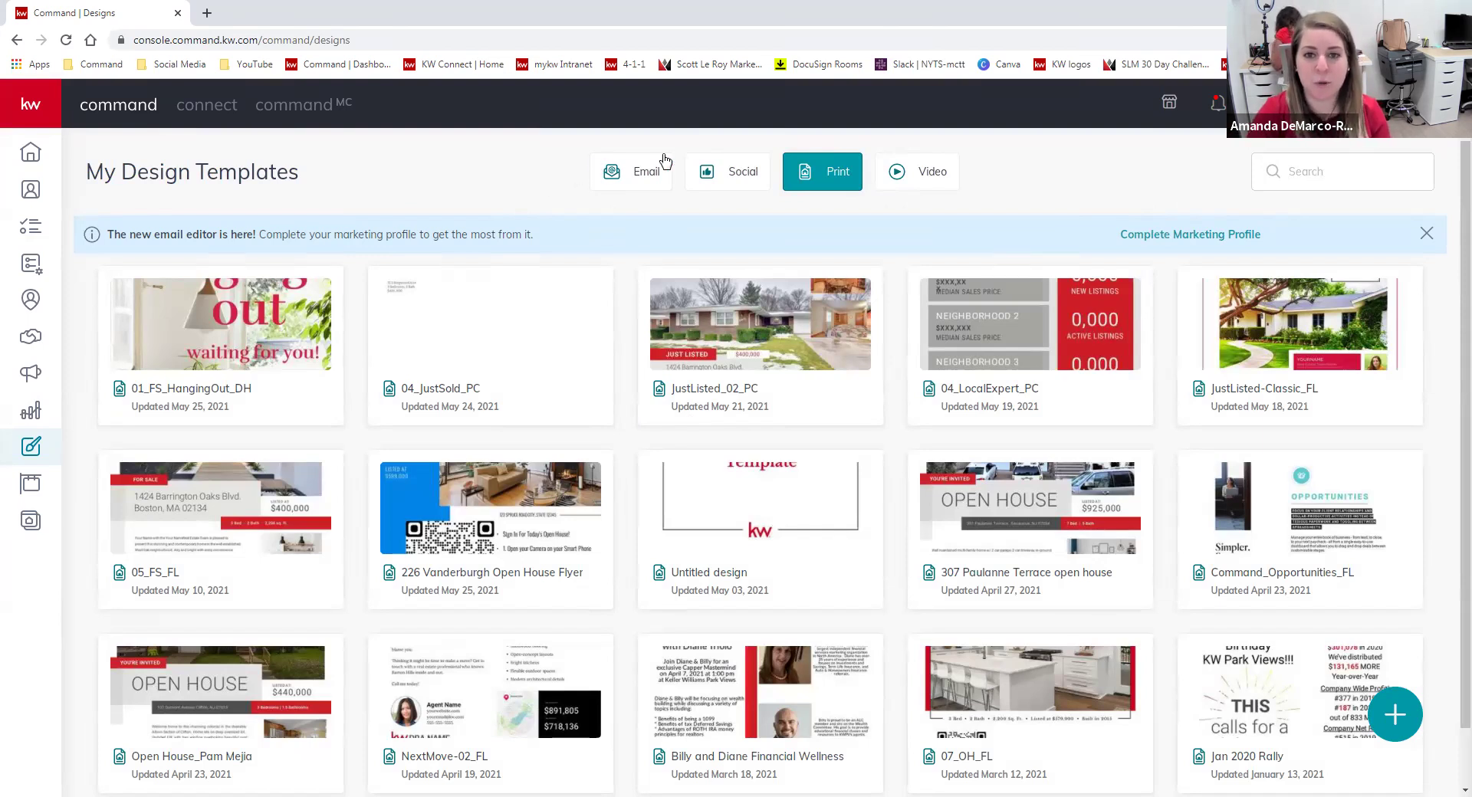
left_click(922, 178)
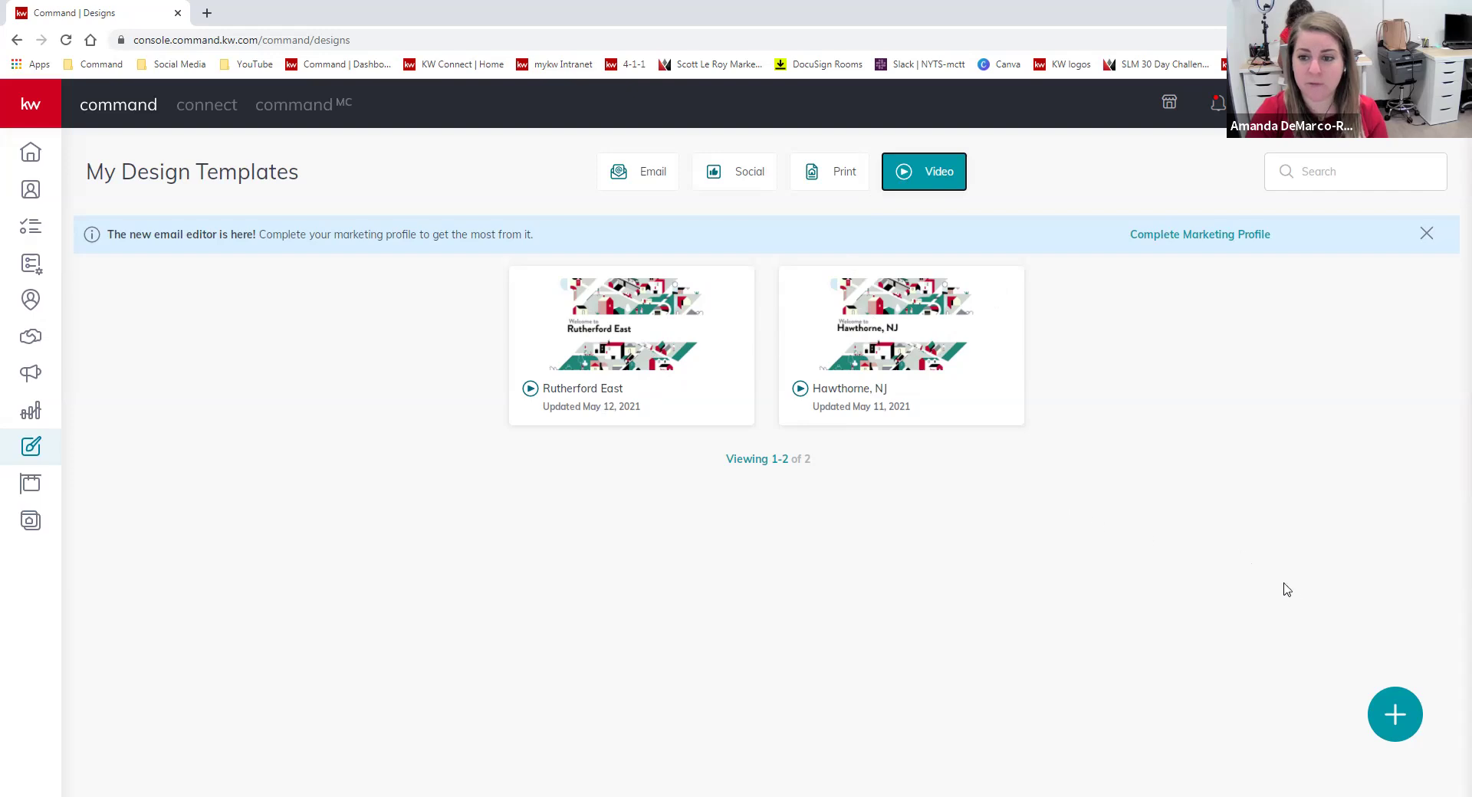
left_click(1394, 715)
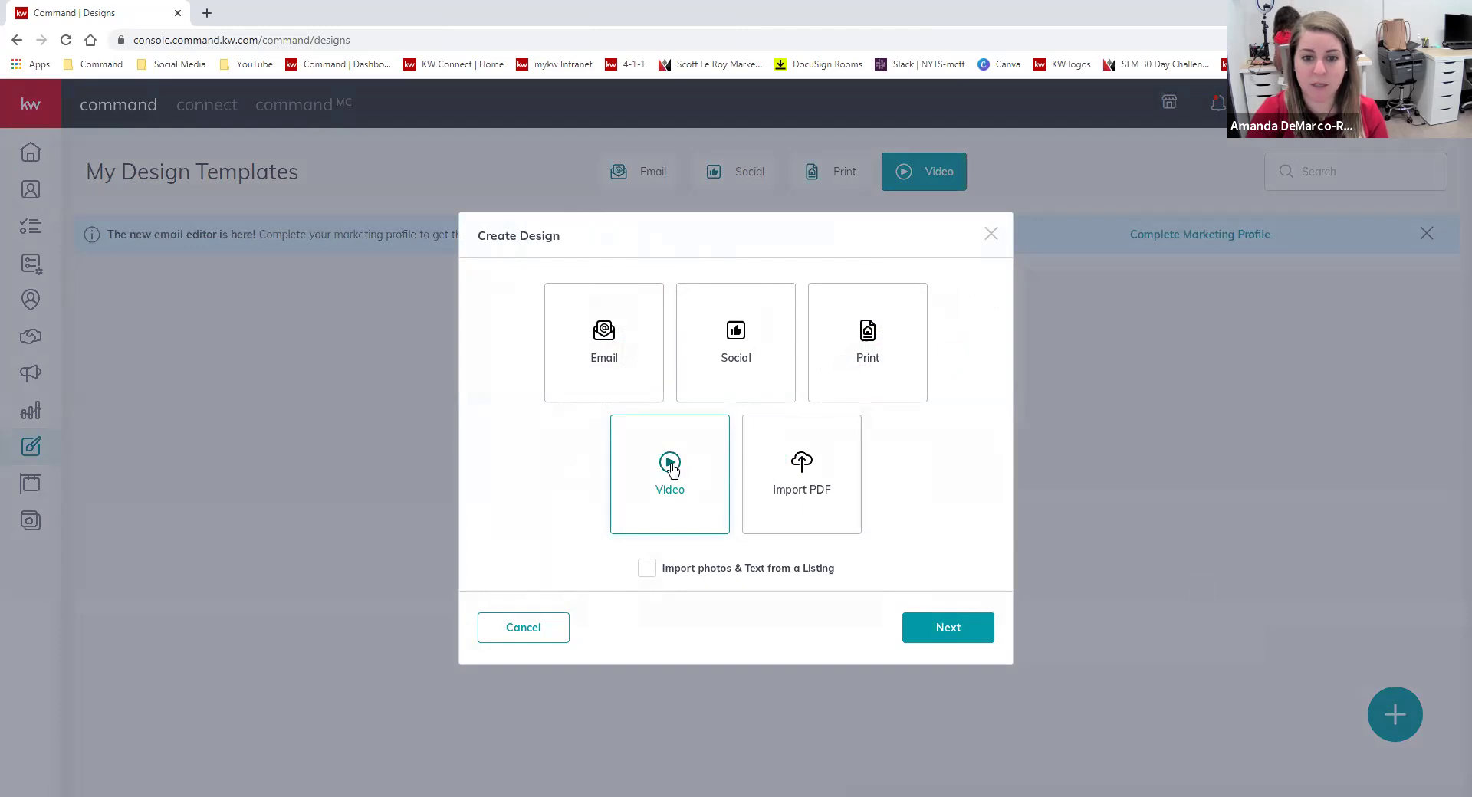
Confirm Video as the design type and focus the Search Neighborhoods field.
left_click(965, 631)
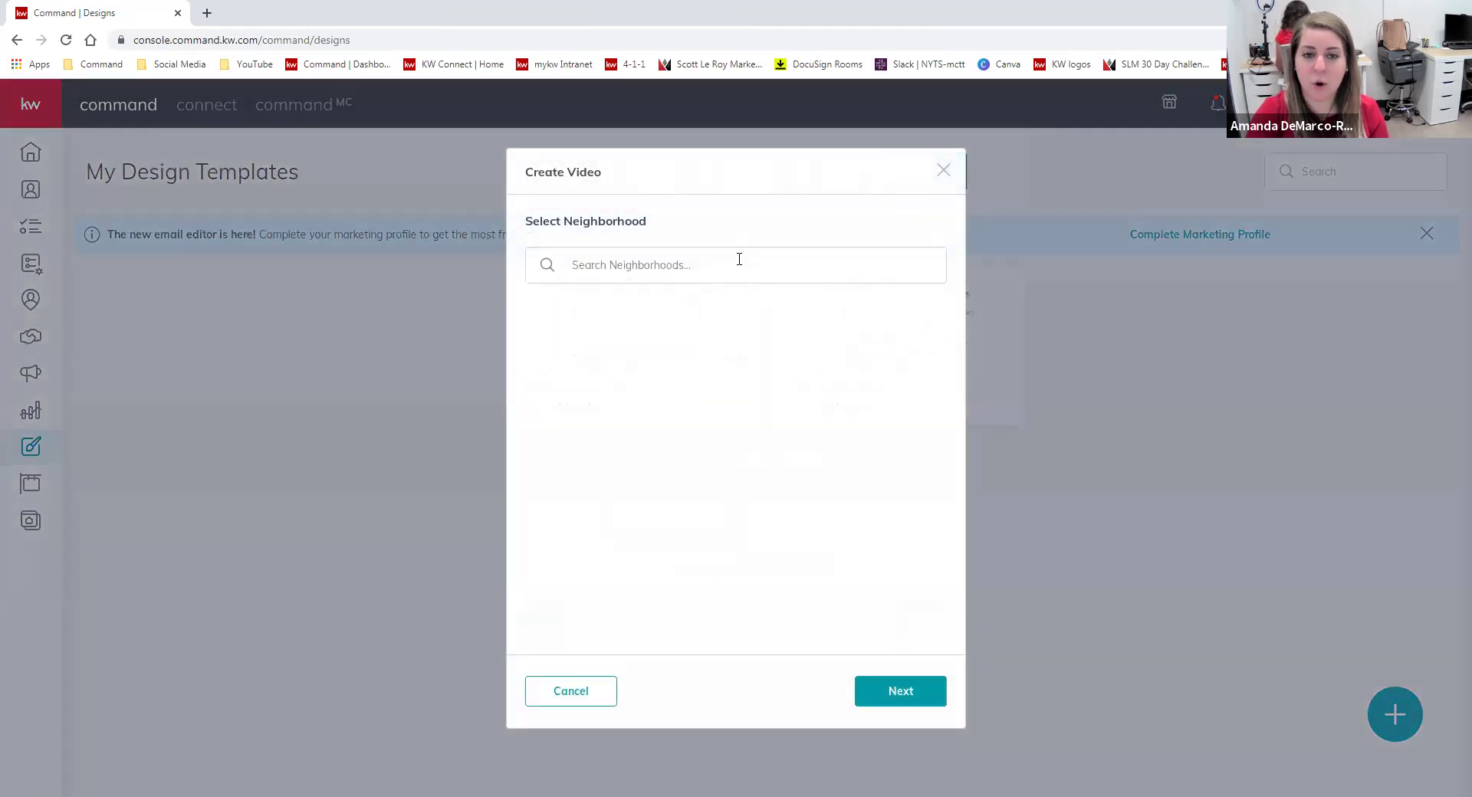
left_click(779, 254)
left_click(760, 208)
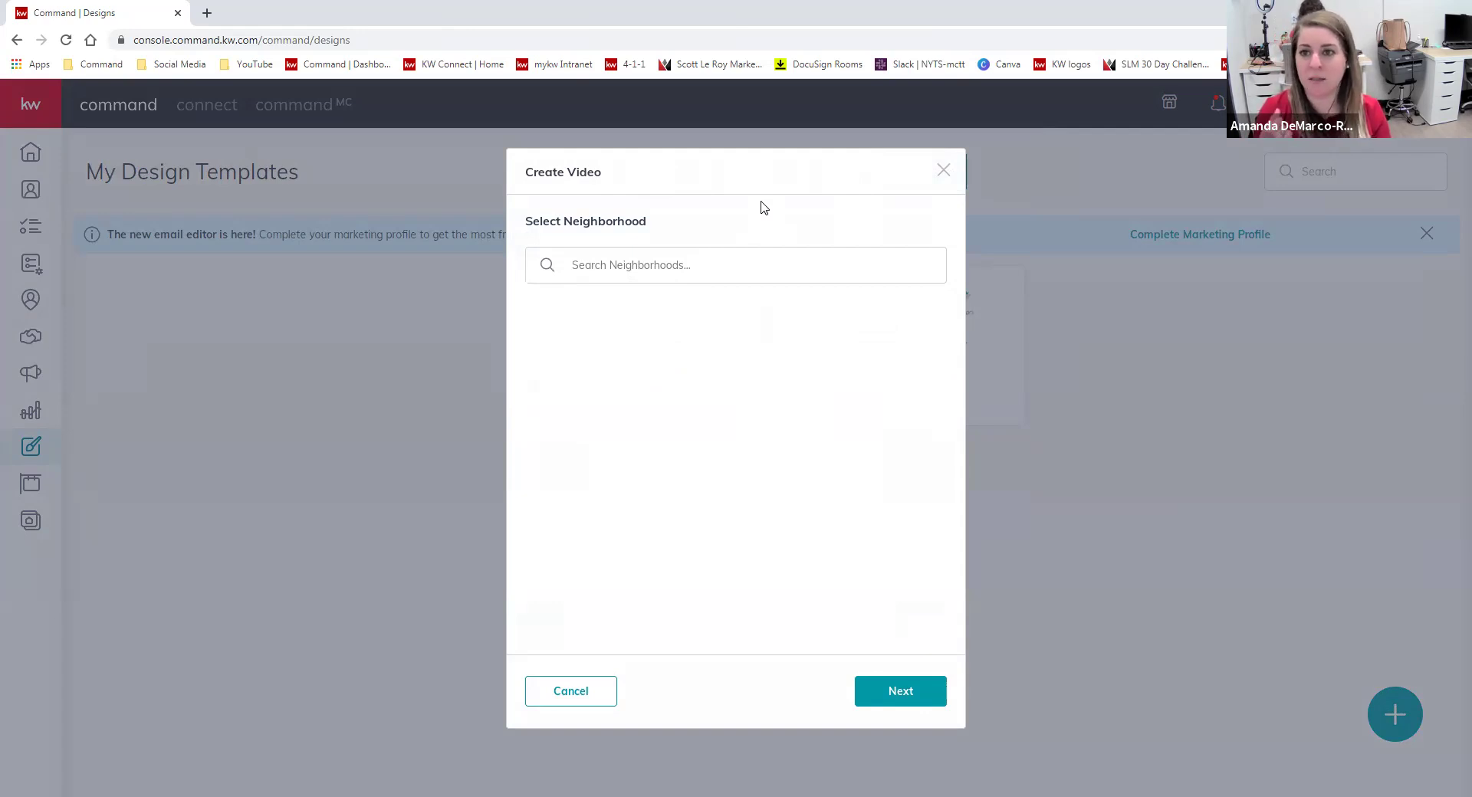
Replace the failed zip search '0750' with 'l' and select Lincoln to Lafayette, Hawthorne, NJ.
left_click(762, 259)
type("07506")
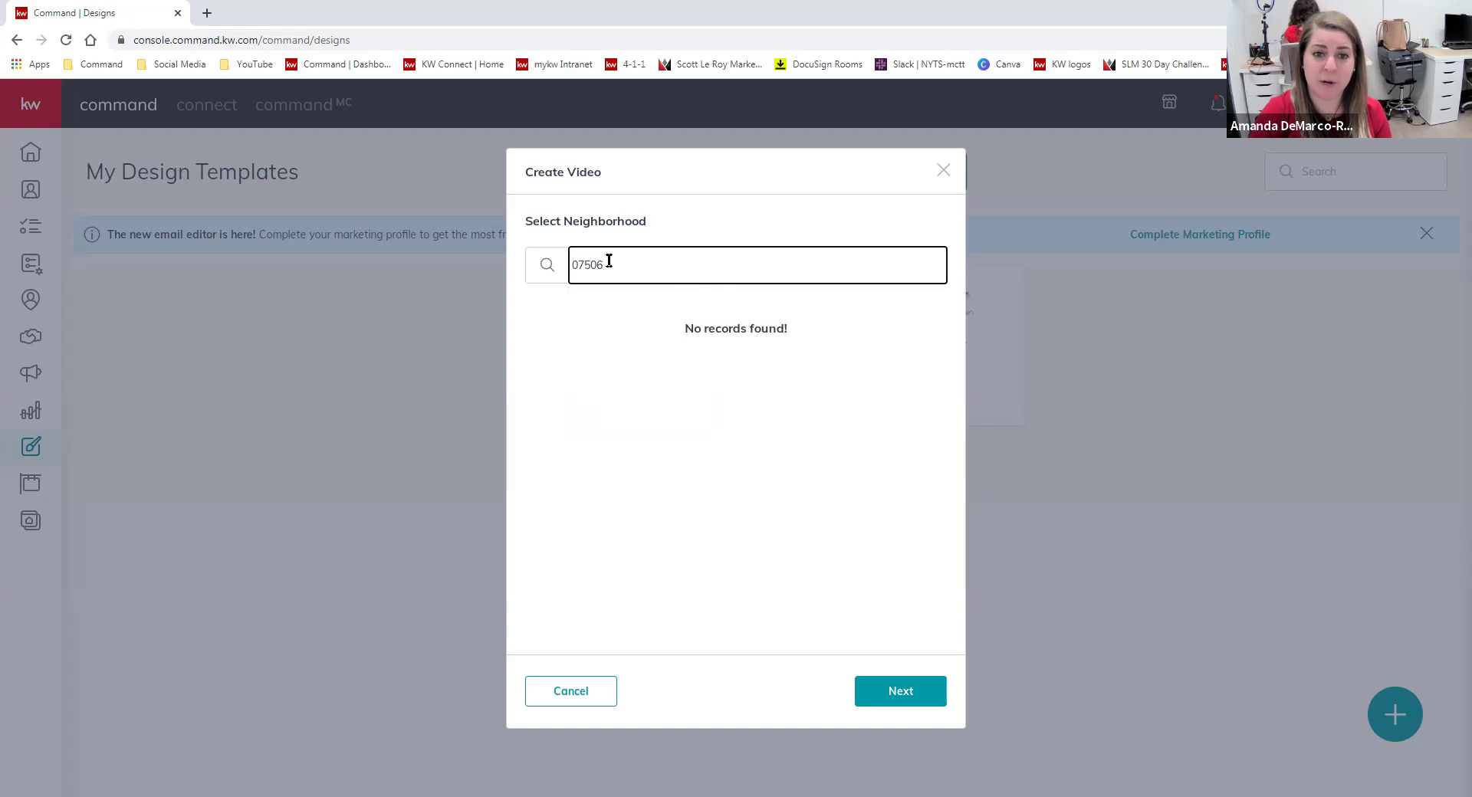
left_click_drag(621, 265, 571, 264)
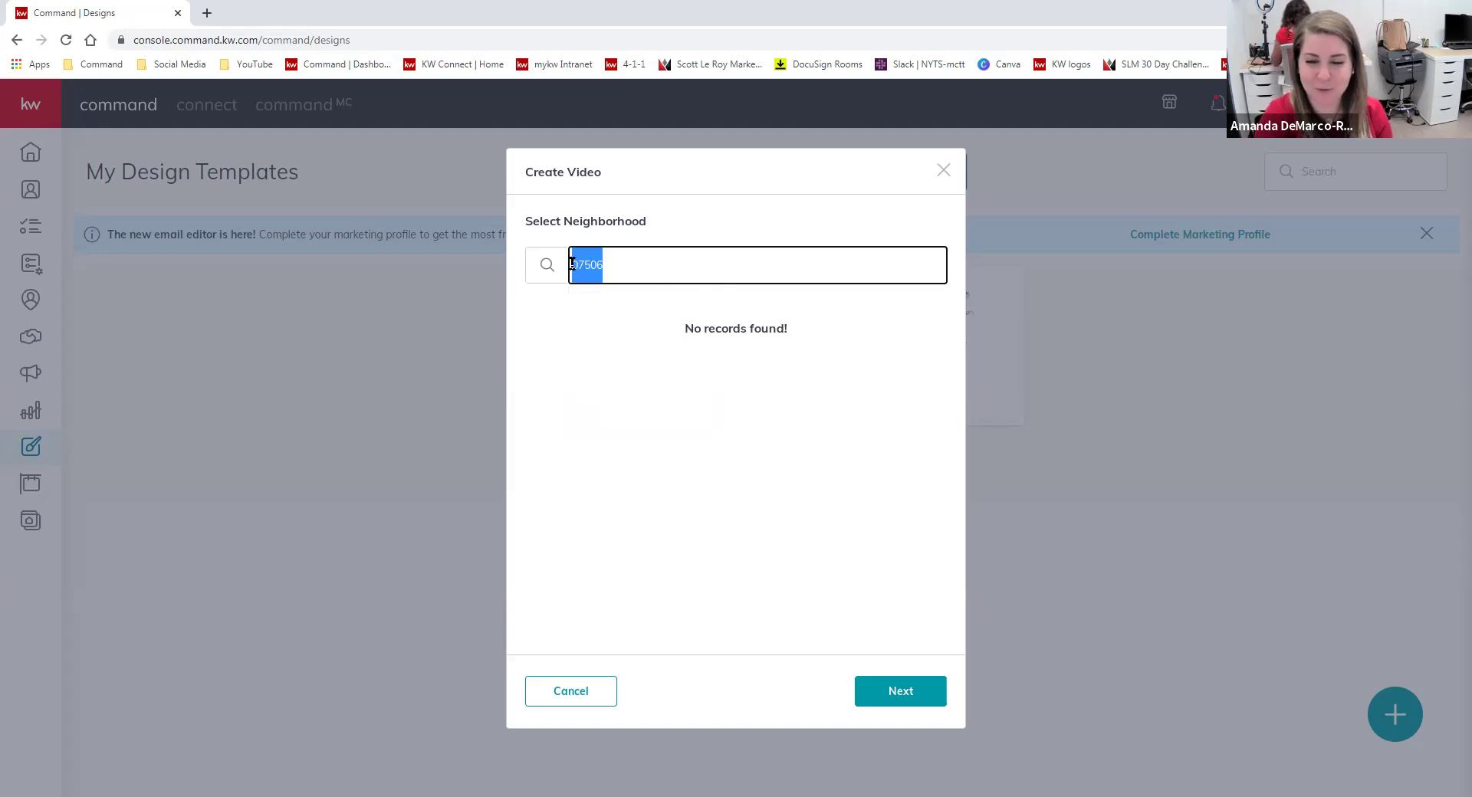
key("BackSpace")
type("l")
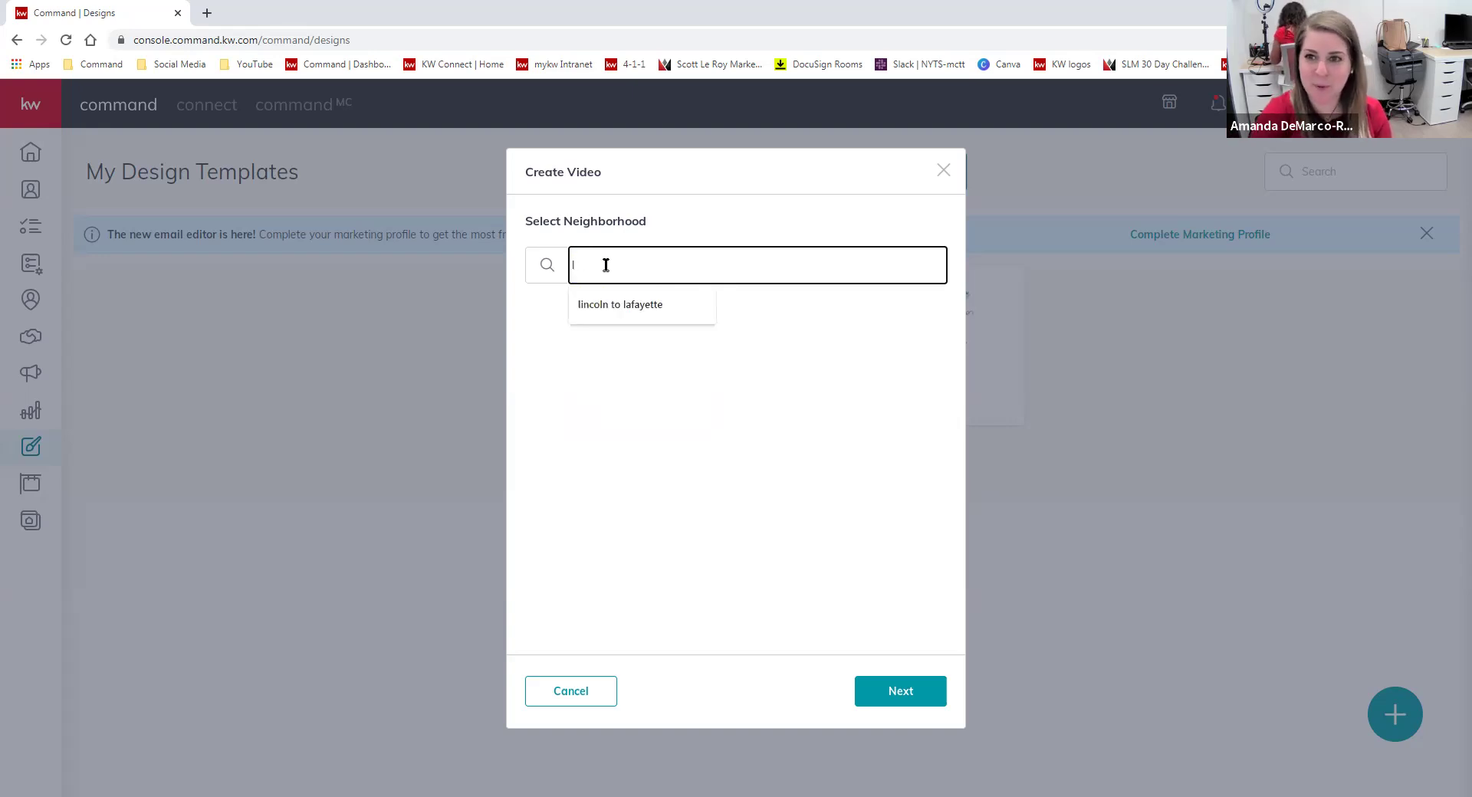
left_click(617, 304)
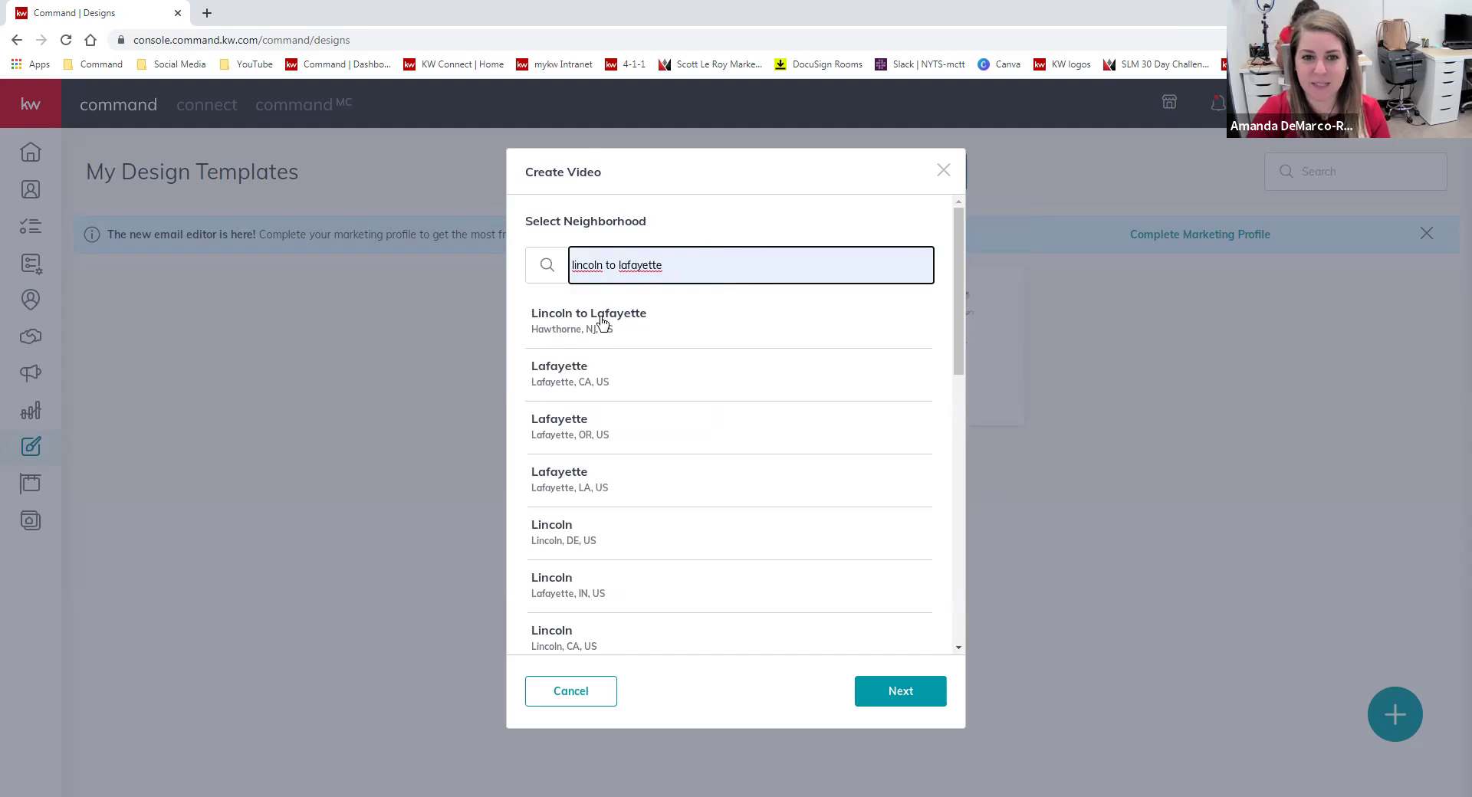
left_click(673, 326)
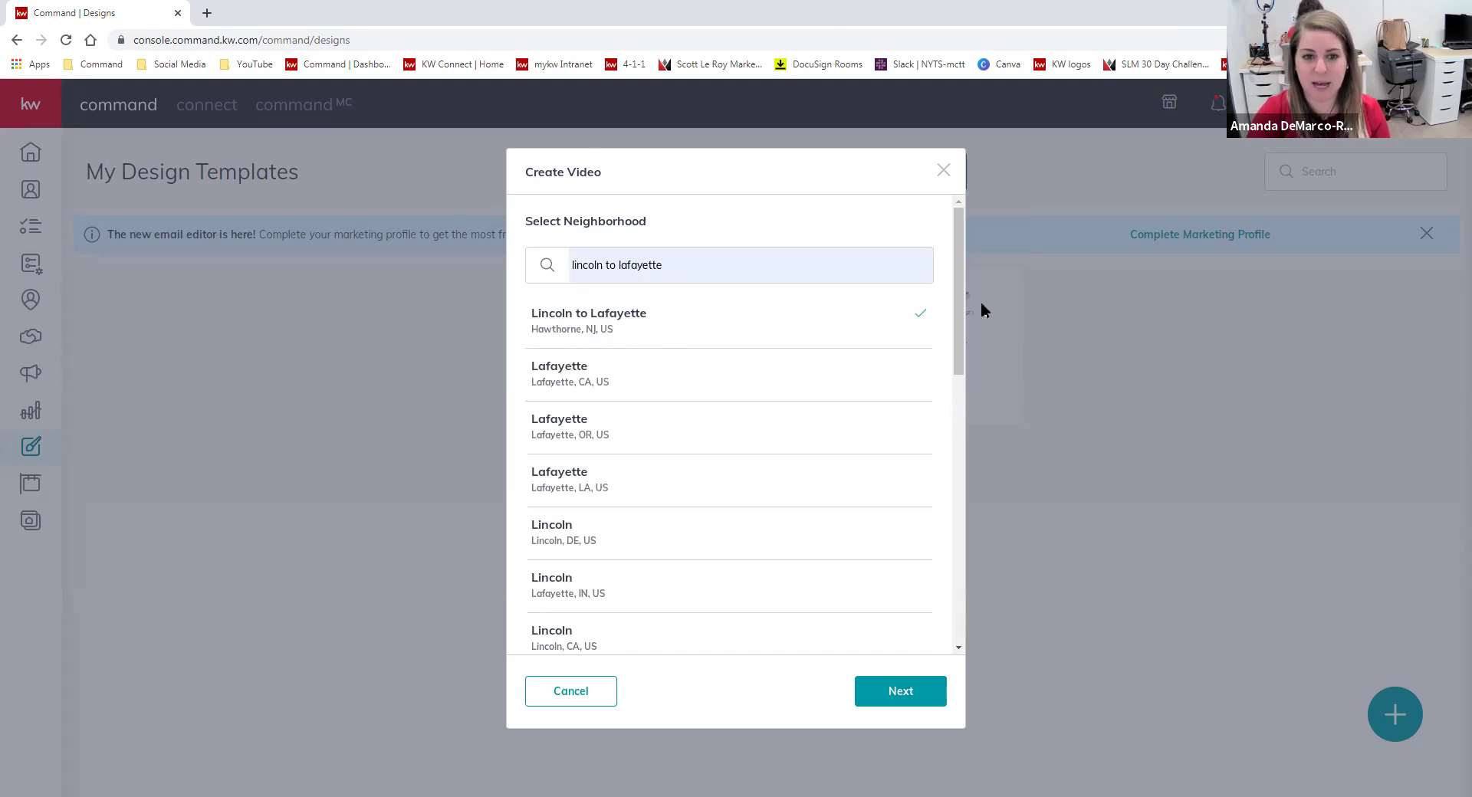
left_click(894, 698)
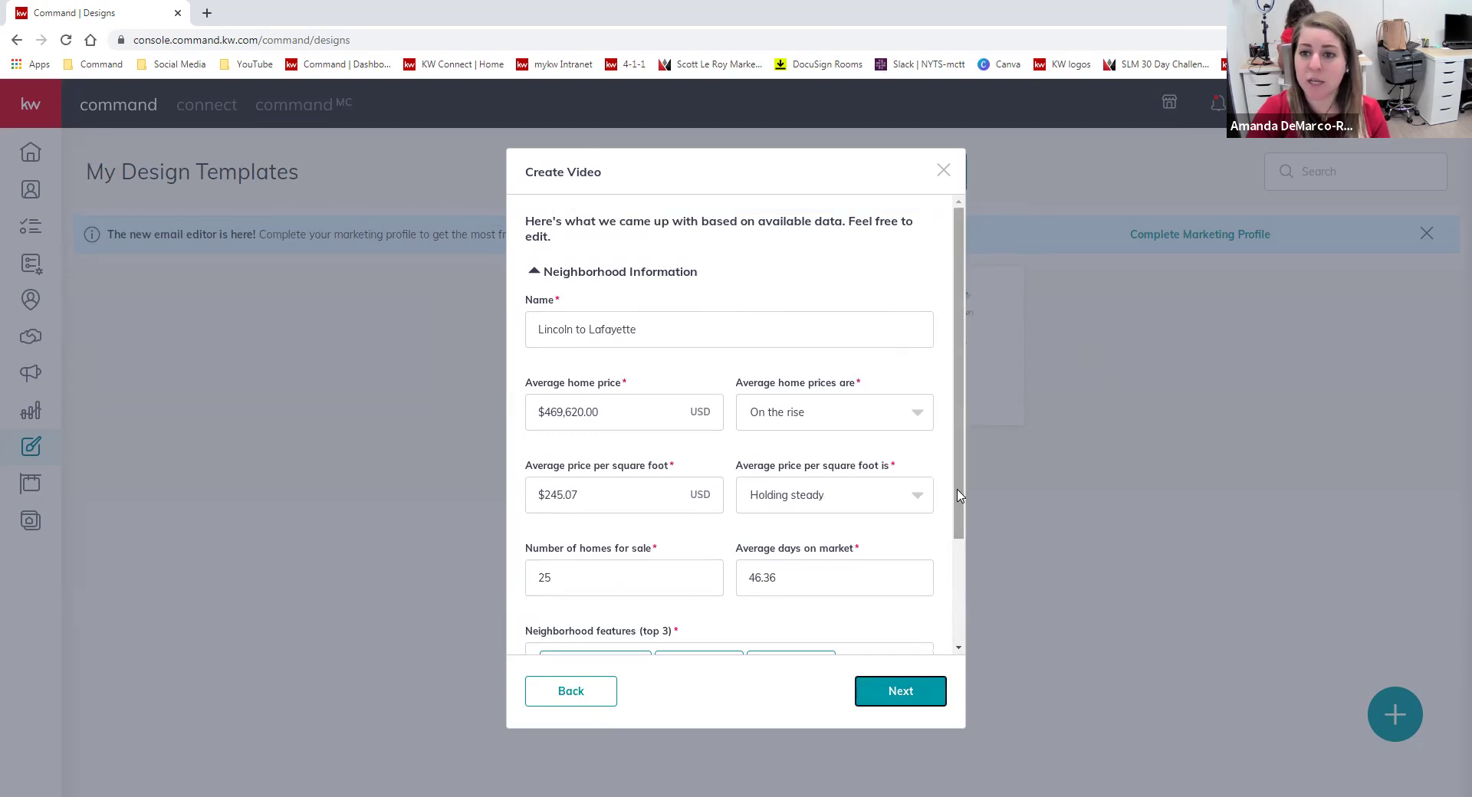
Replace the neighborhood name with Hawthorne.
left_click_drag(681, 328, 541, 362)
left_click(535, 339)
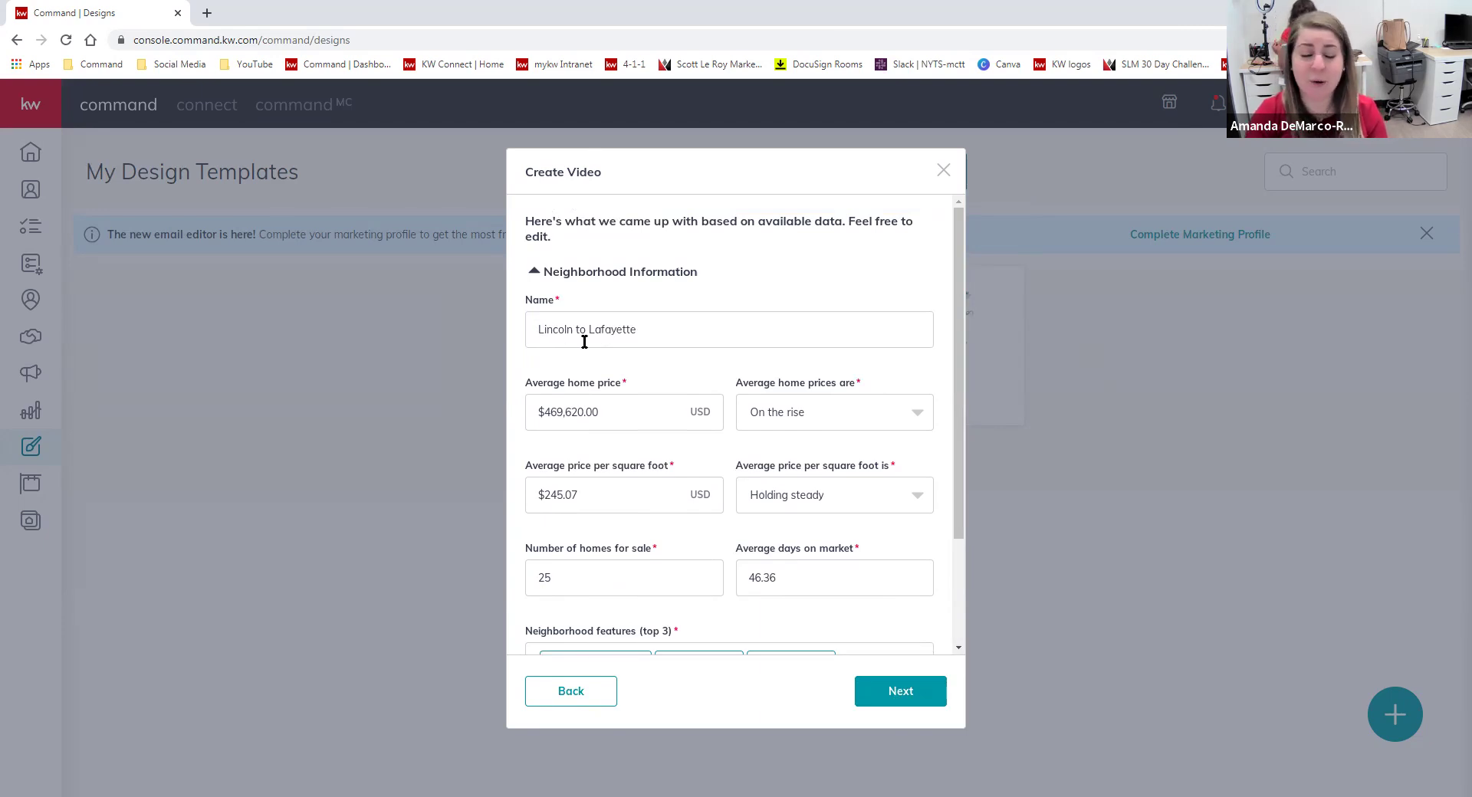
left_click_drag(664, 326, 371, 381)
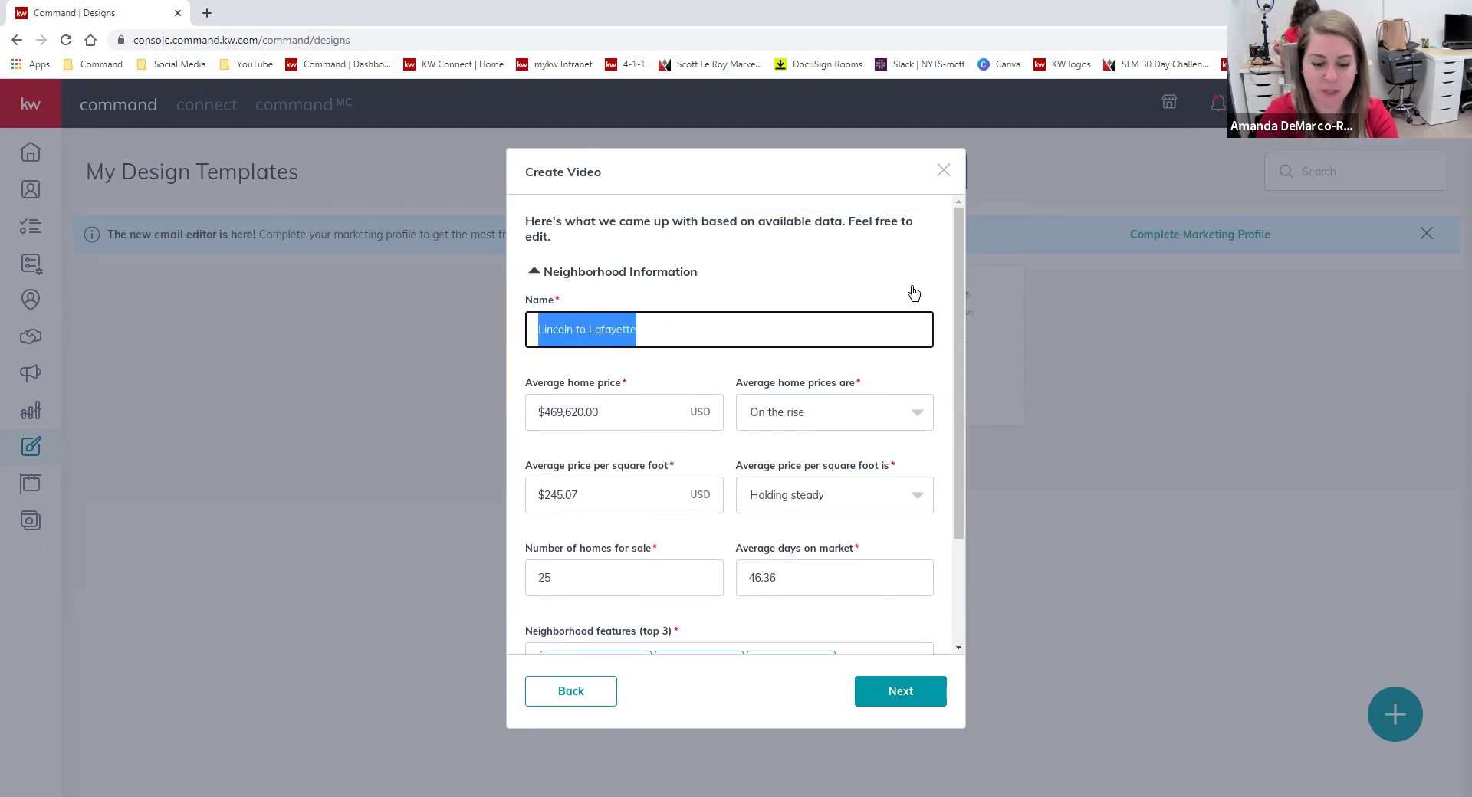
type("Ho")
type("wthorne, NJ")
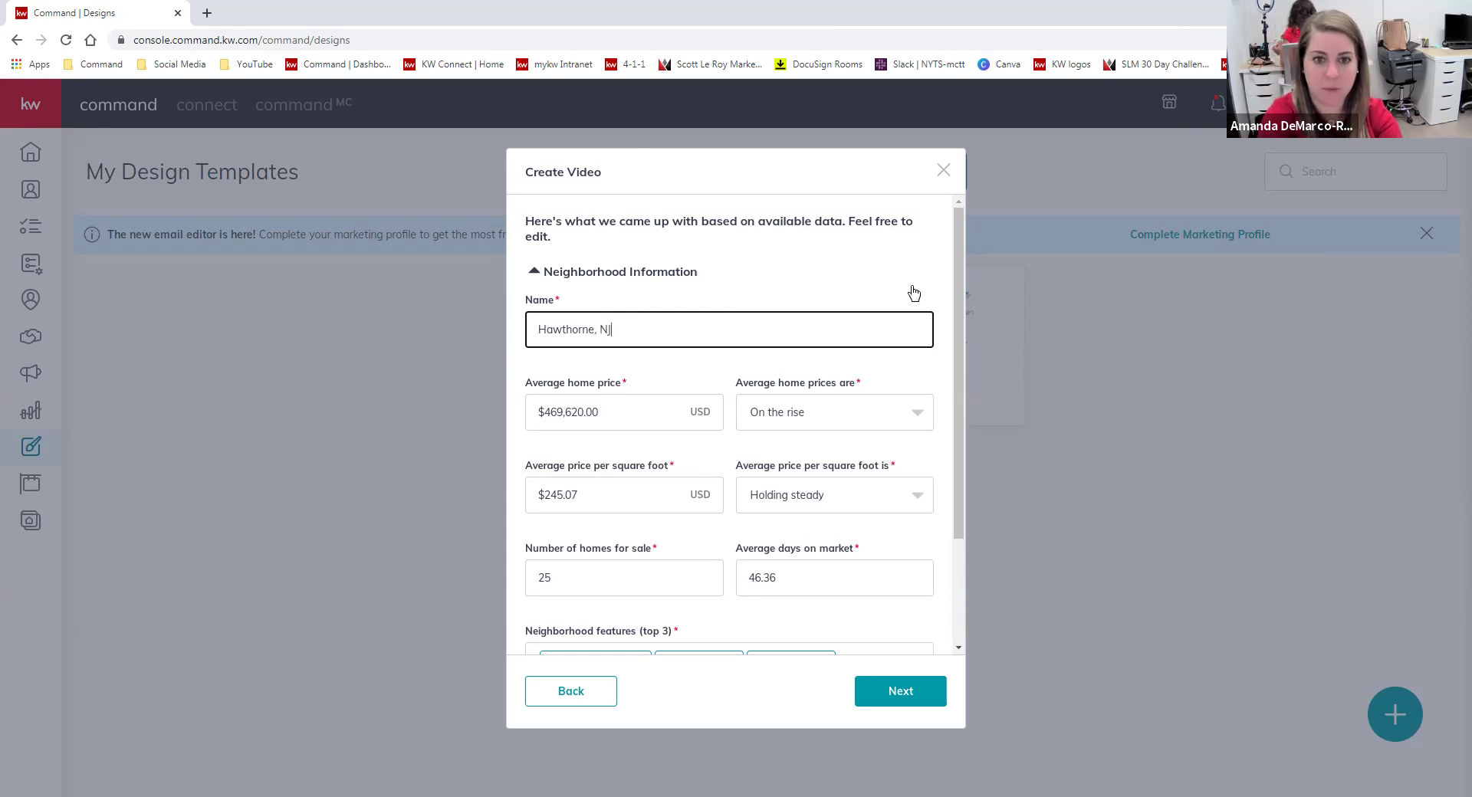
scroll(805, 383, "down", 1)
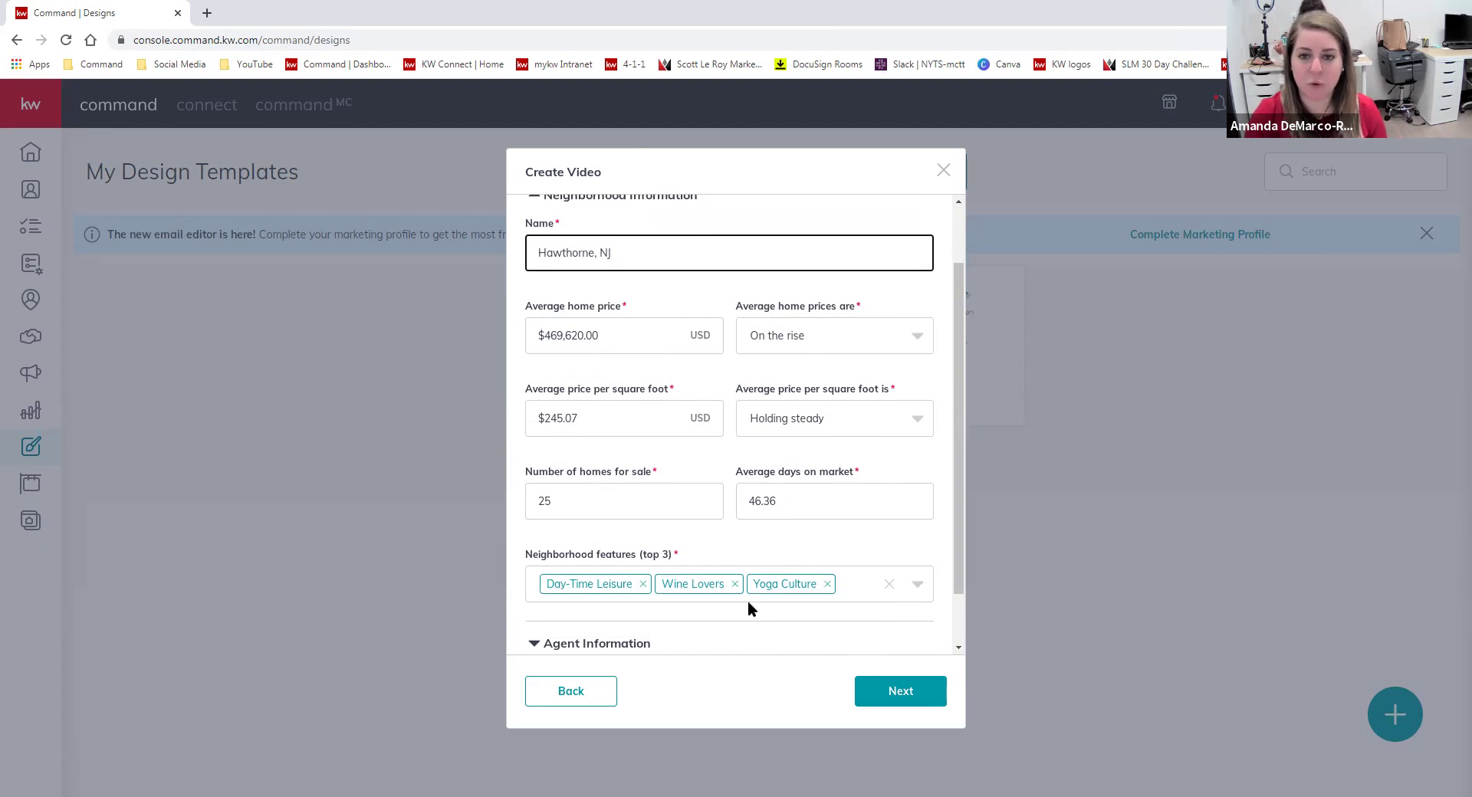
Set 20 homes for sale, home prices Holding steady, and price per square foot On the rise.
left_click_drag(614, 500, 520, 513)
type("20")
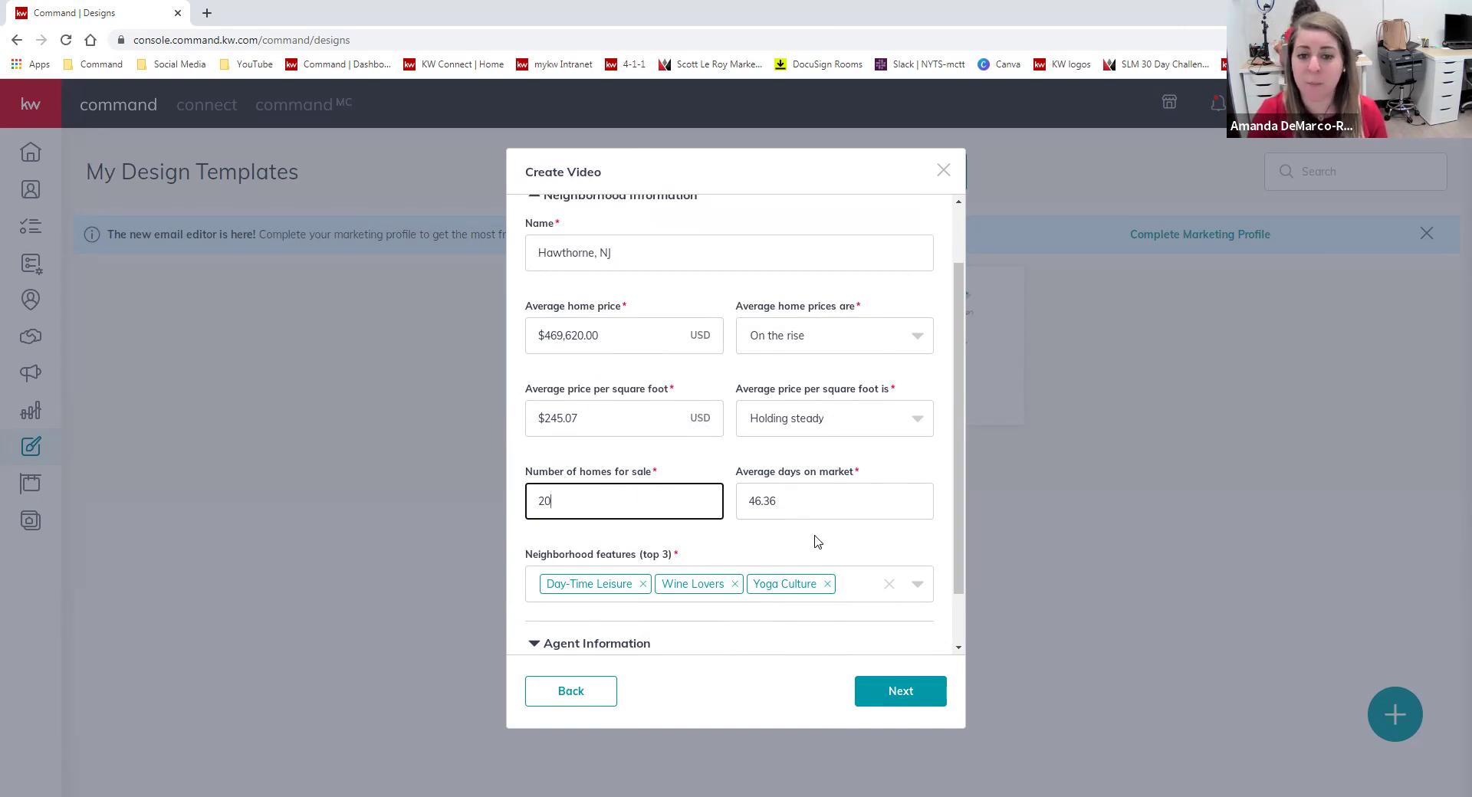
left_click(899, 343)
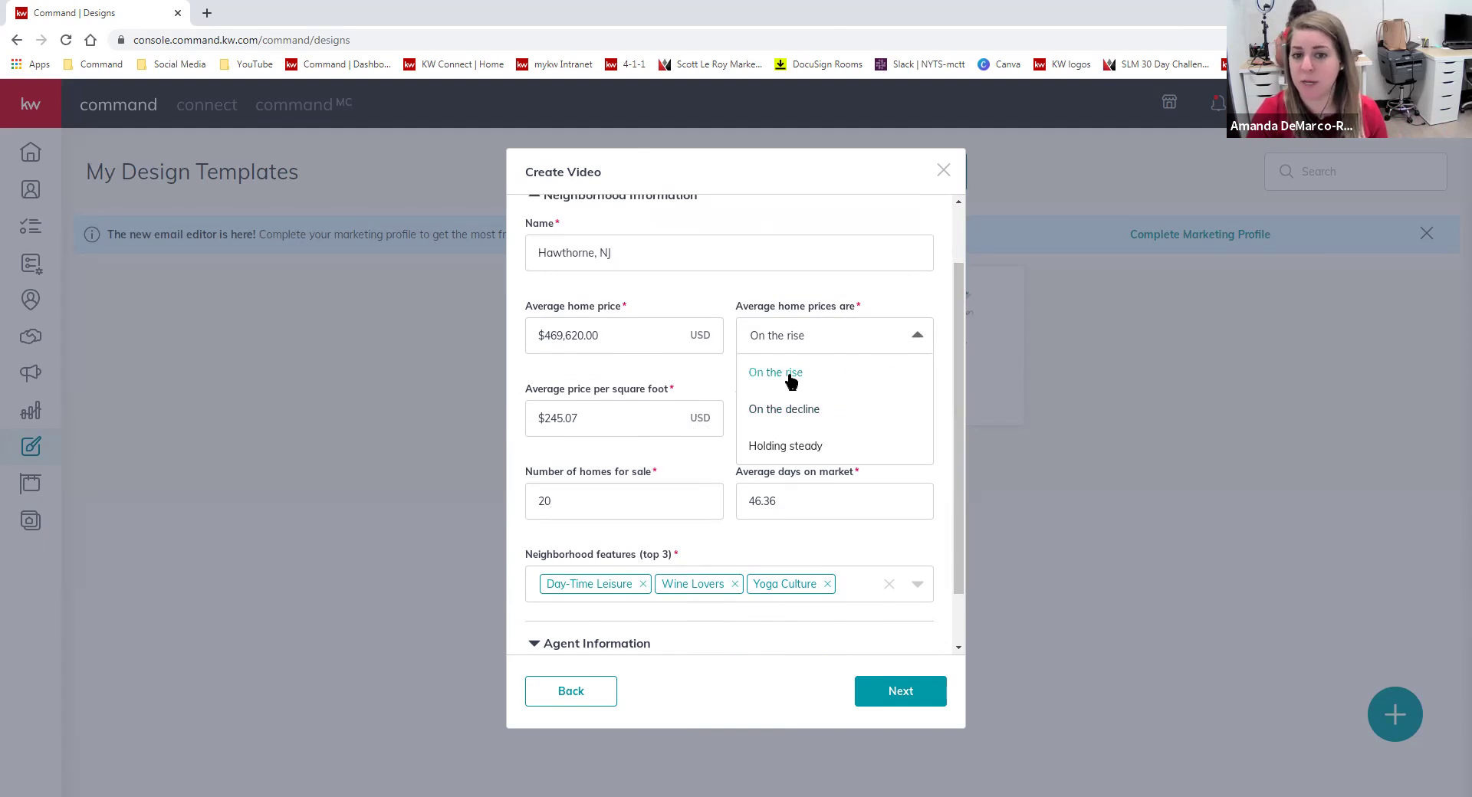
left_click(794, 446)
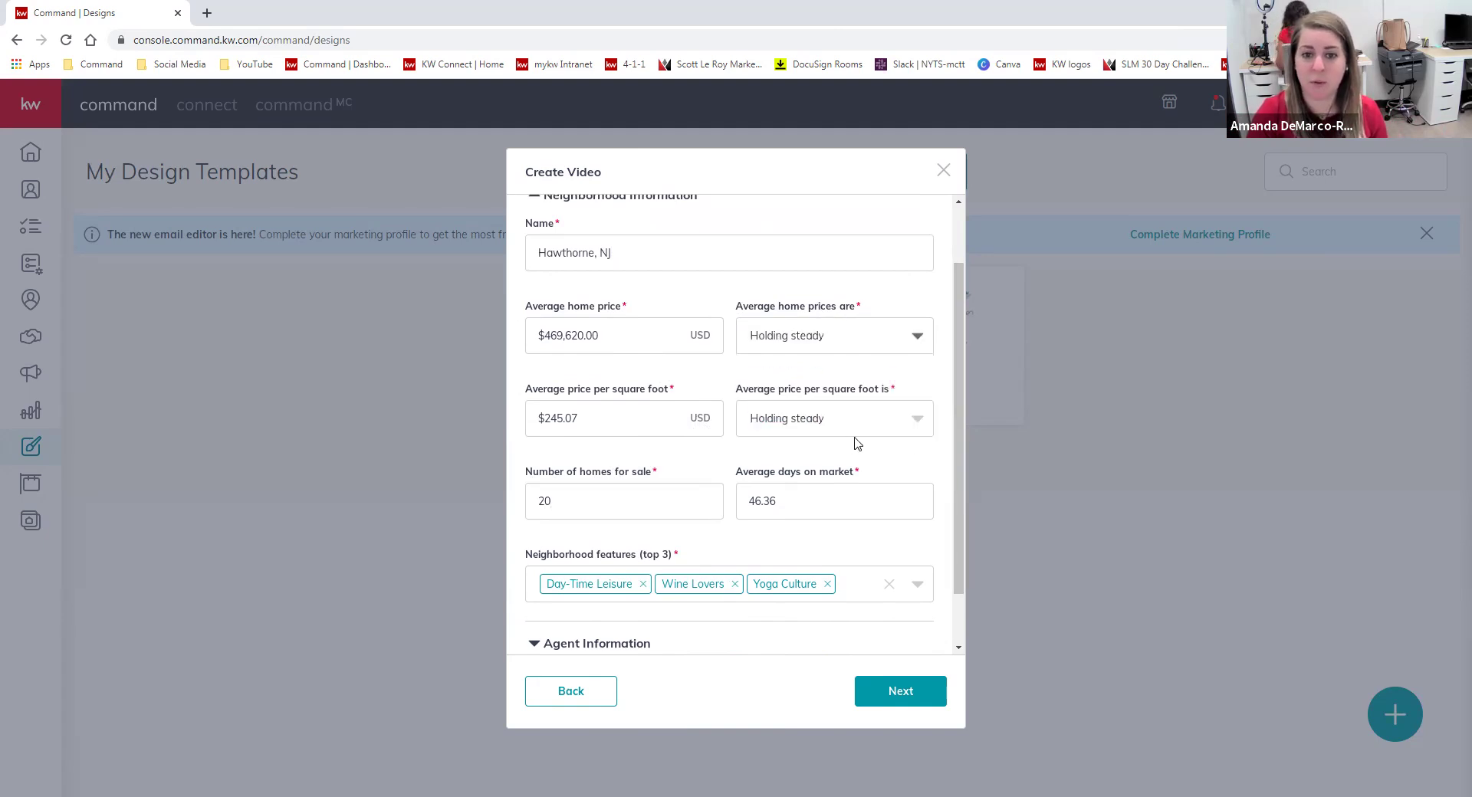
left_click(797, 419)
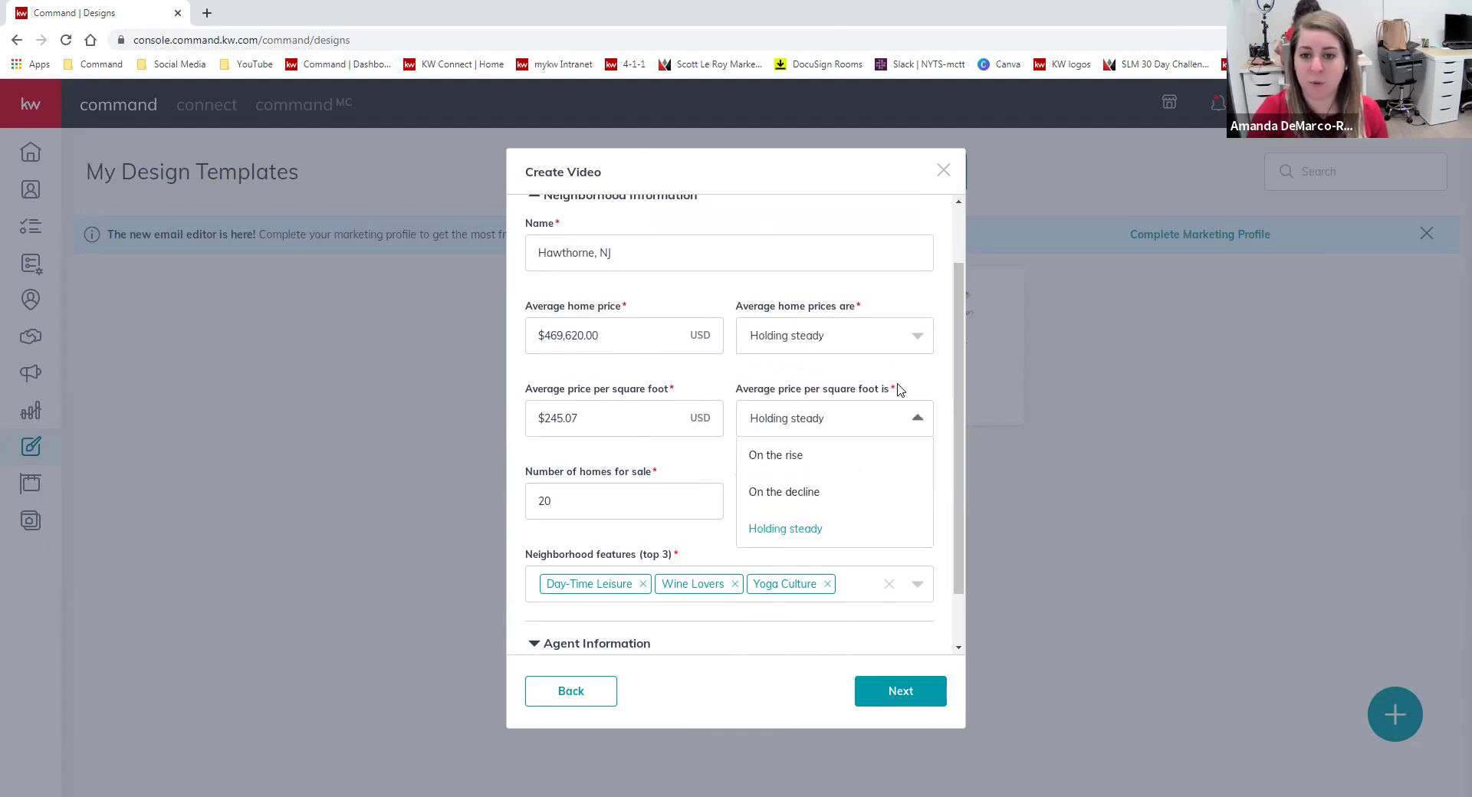
left_click(804, 462)
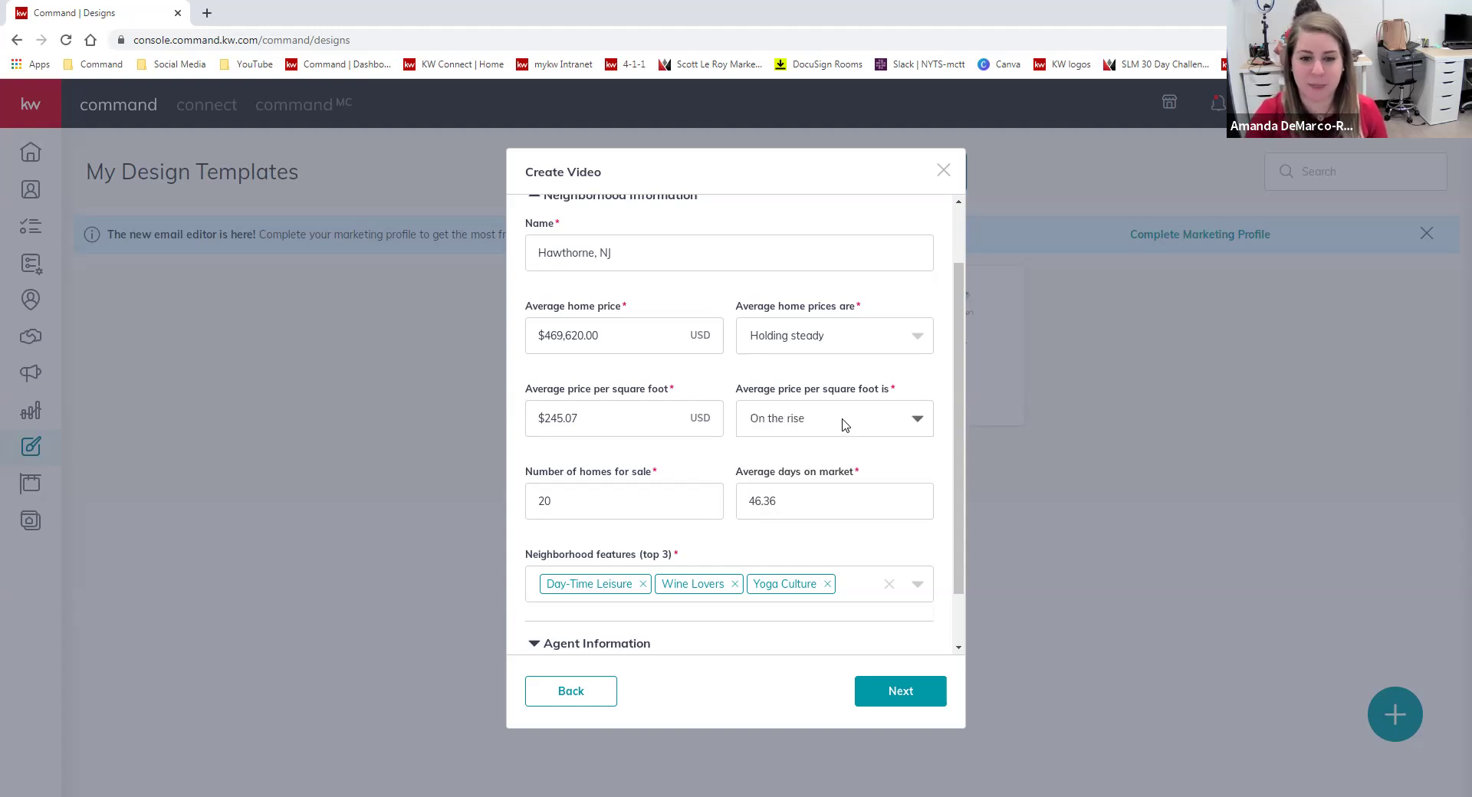
scroll(843, 418, "down", 1)
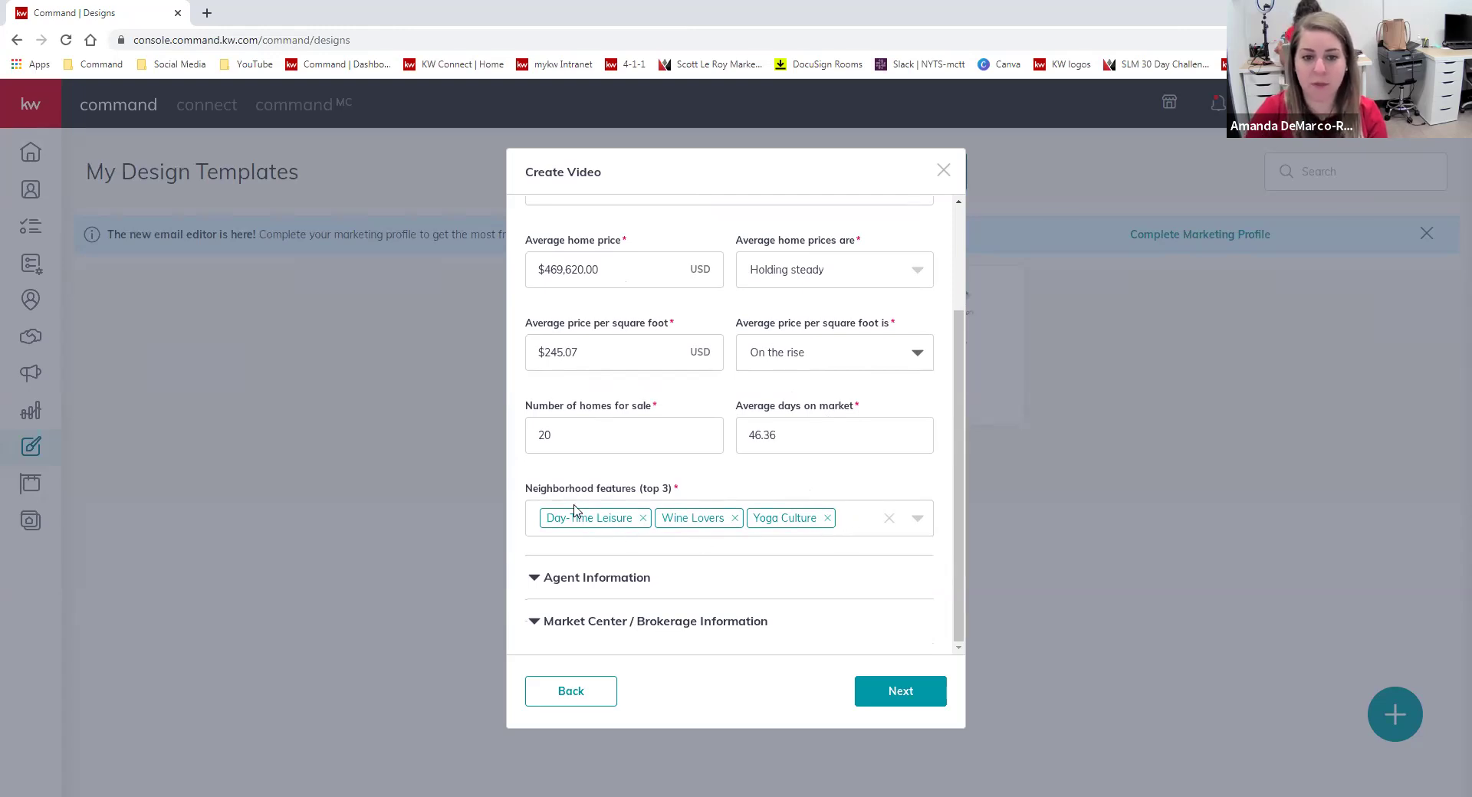
Remove the Wine Lovers and Yoga Culture neighborhood features.
left_click(862, 519)
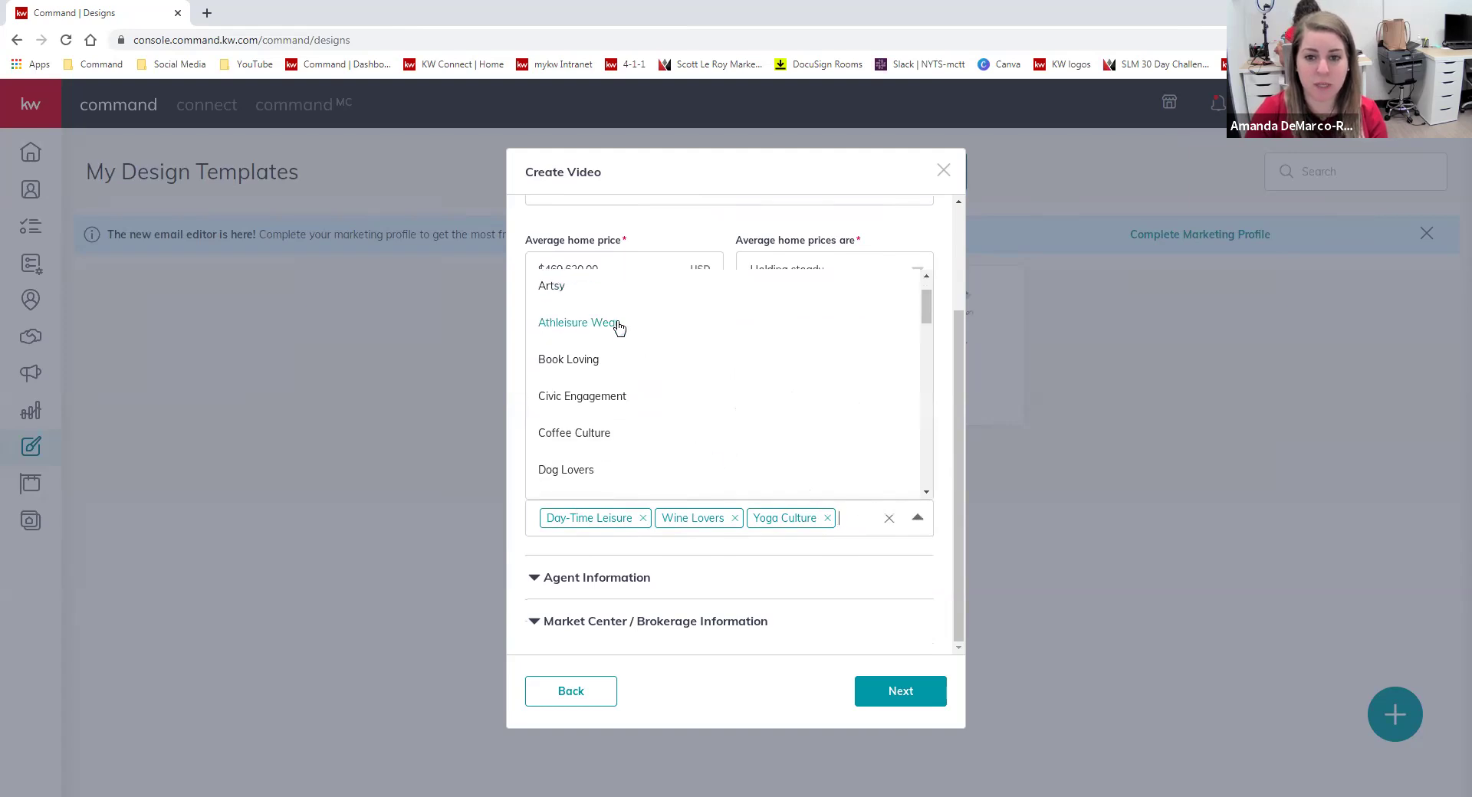
scroll(613, 368, "down", 2)
scroll(614, 437, "up", 3)
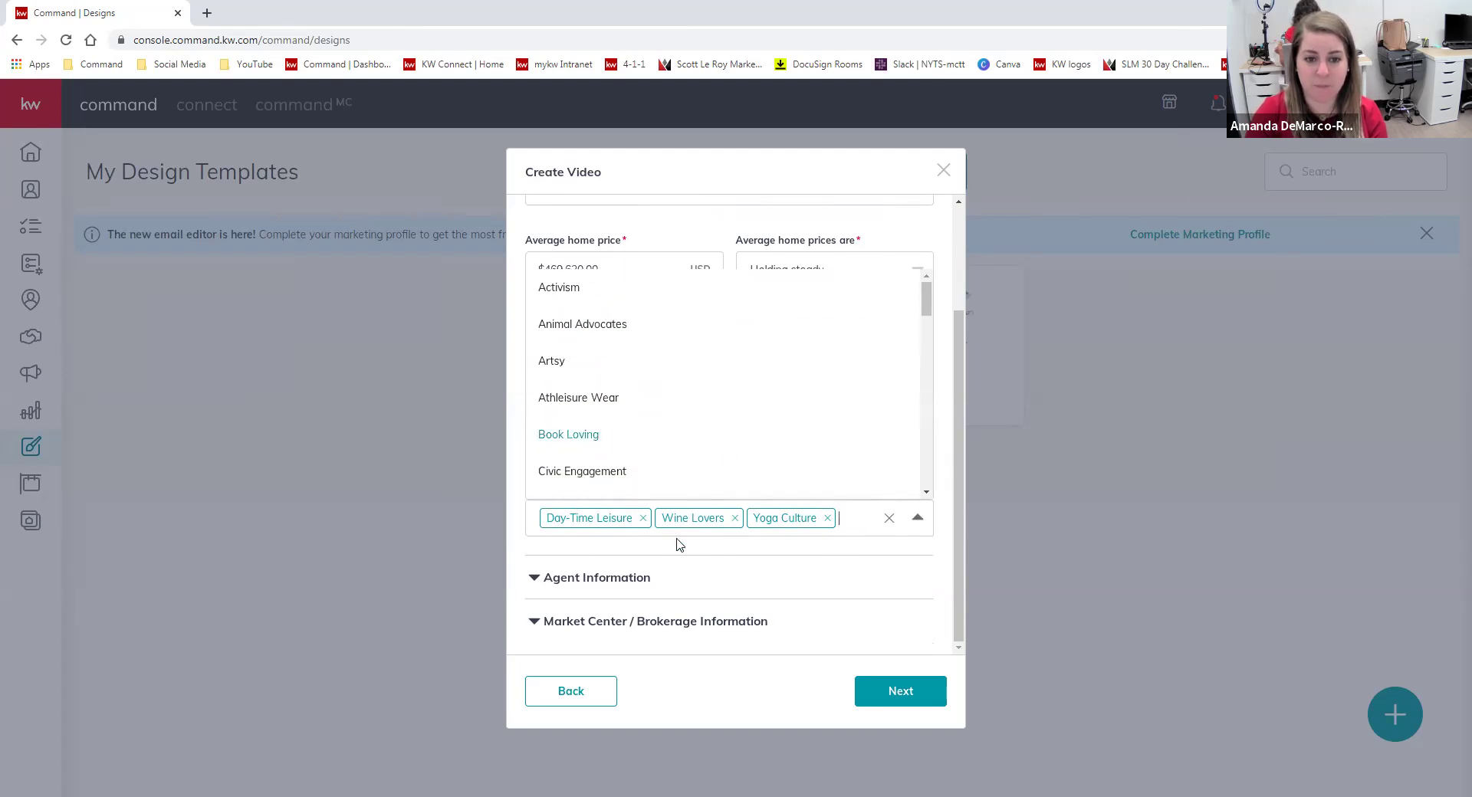
left_click(641, 510)
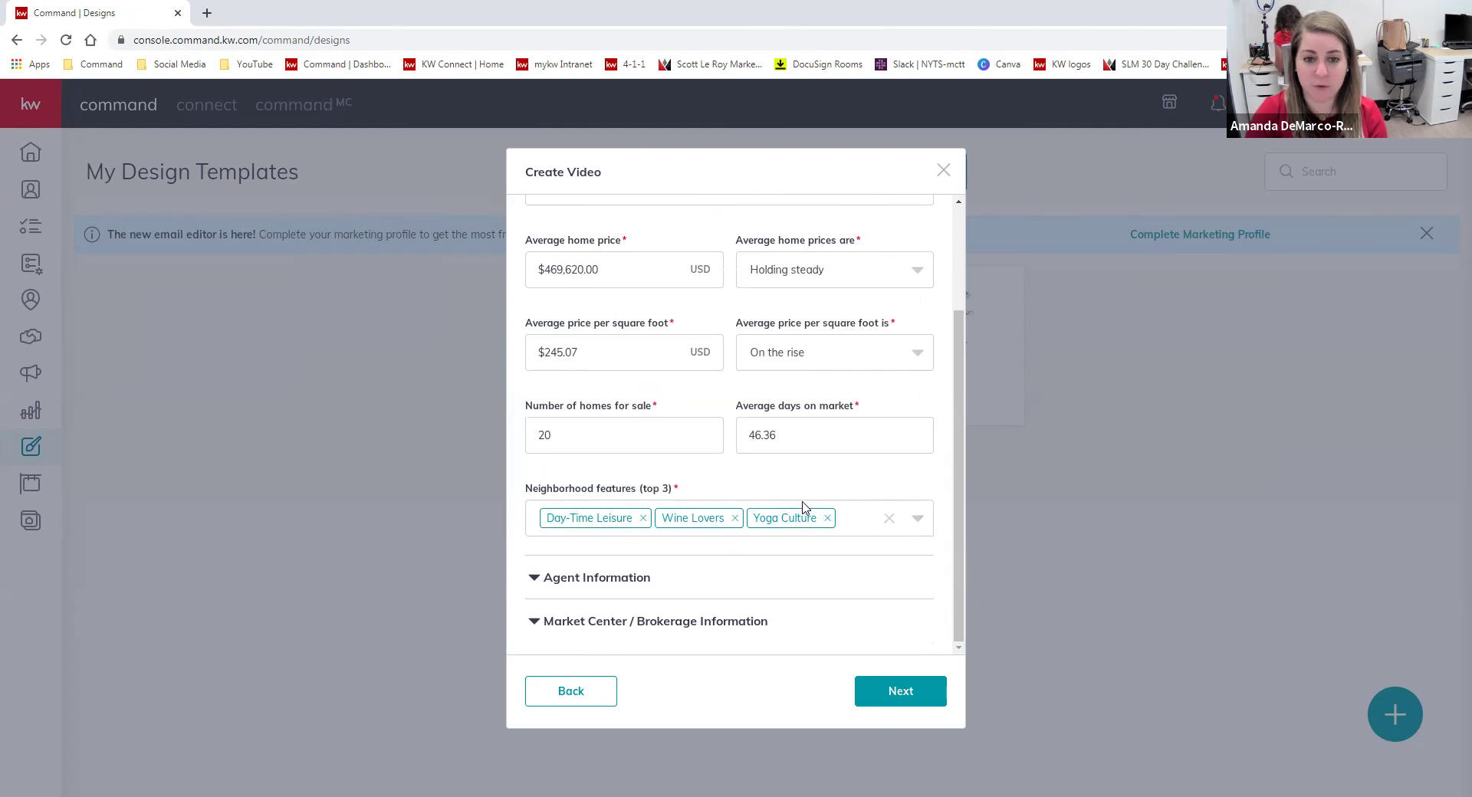
left_click(734, 518)
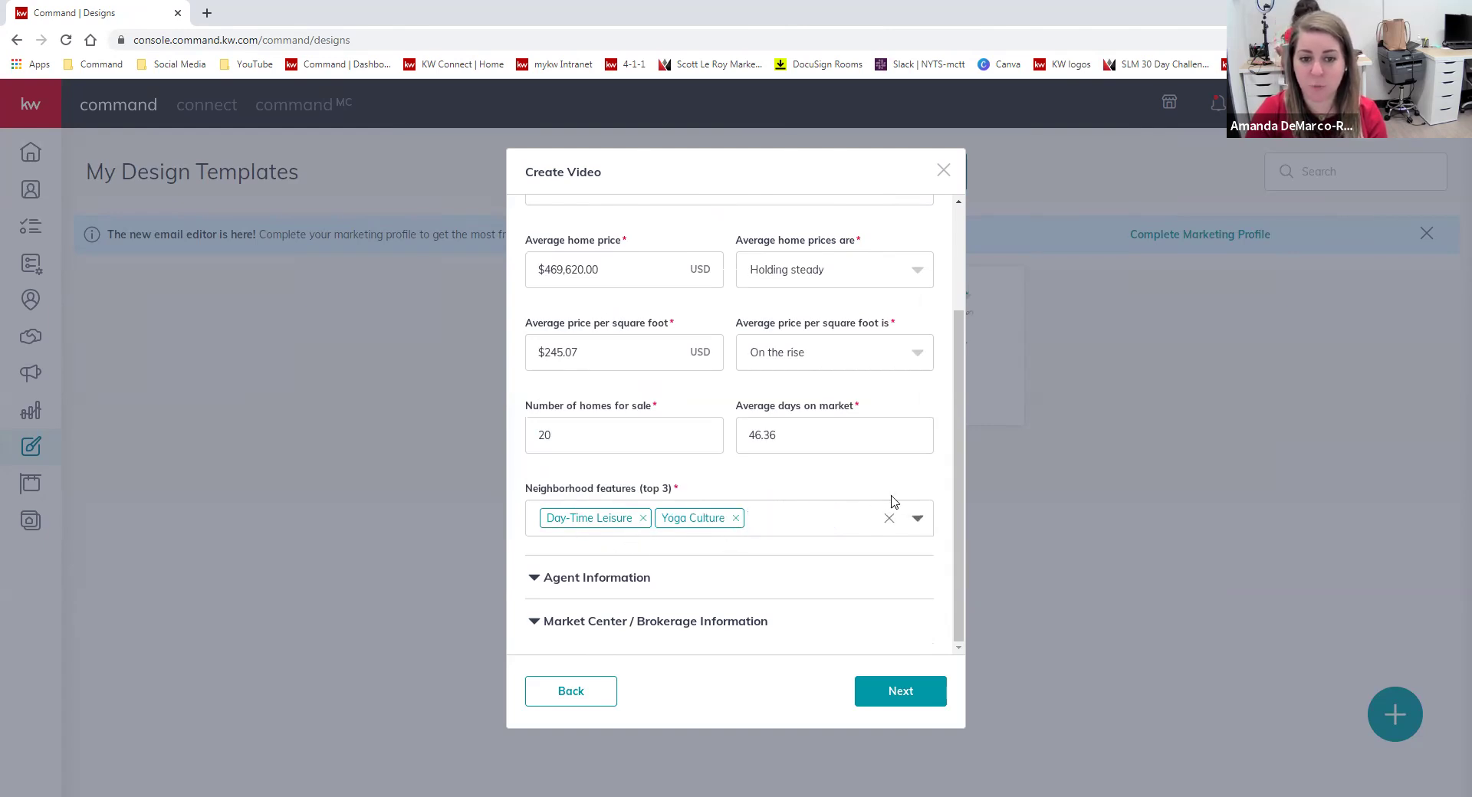
left_click(735, 519)
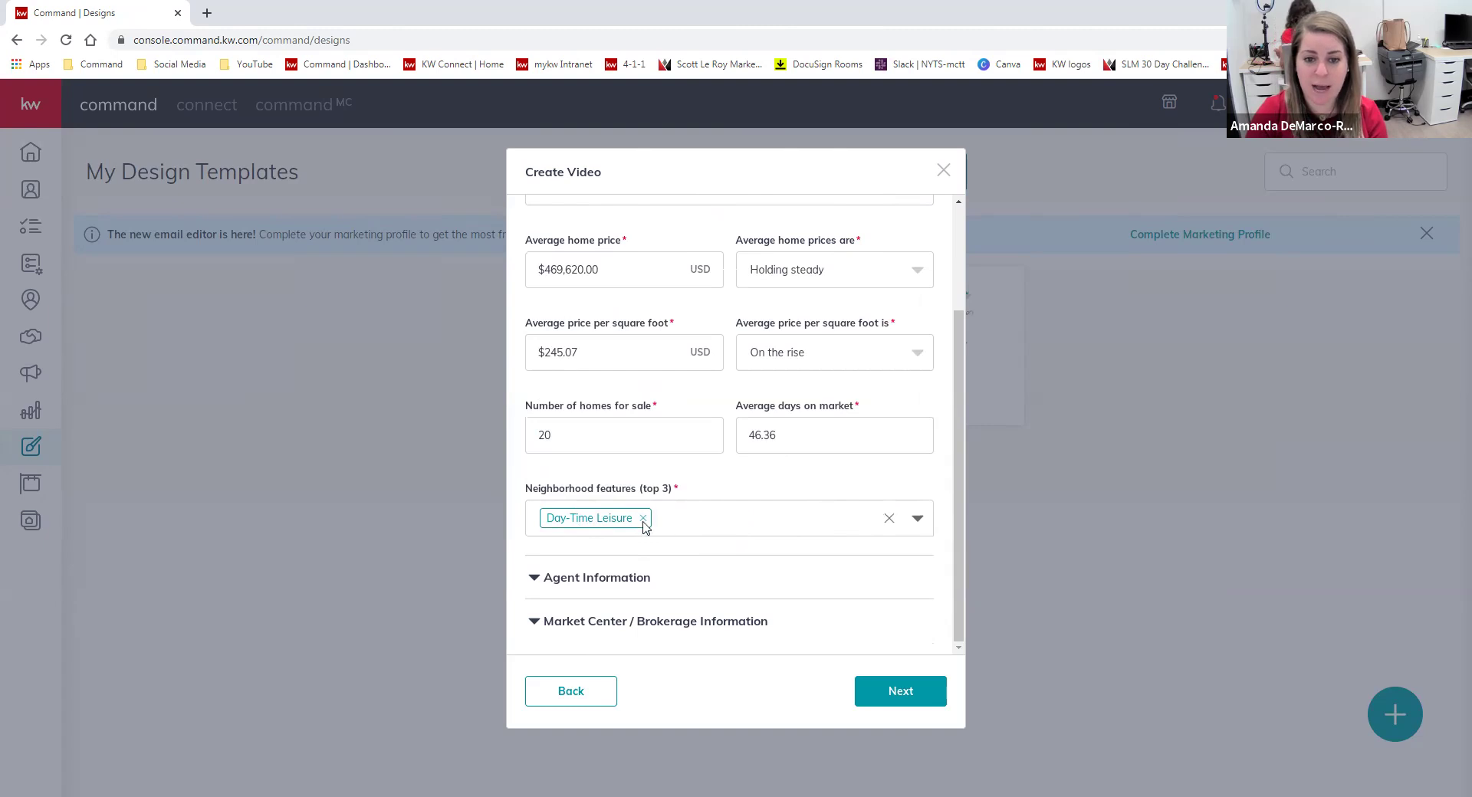
Add Friendly Community and Nature as features, then expand Agent Information.
left_click(821, 521)
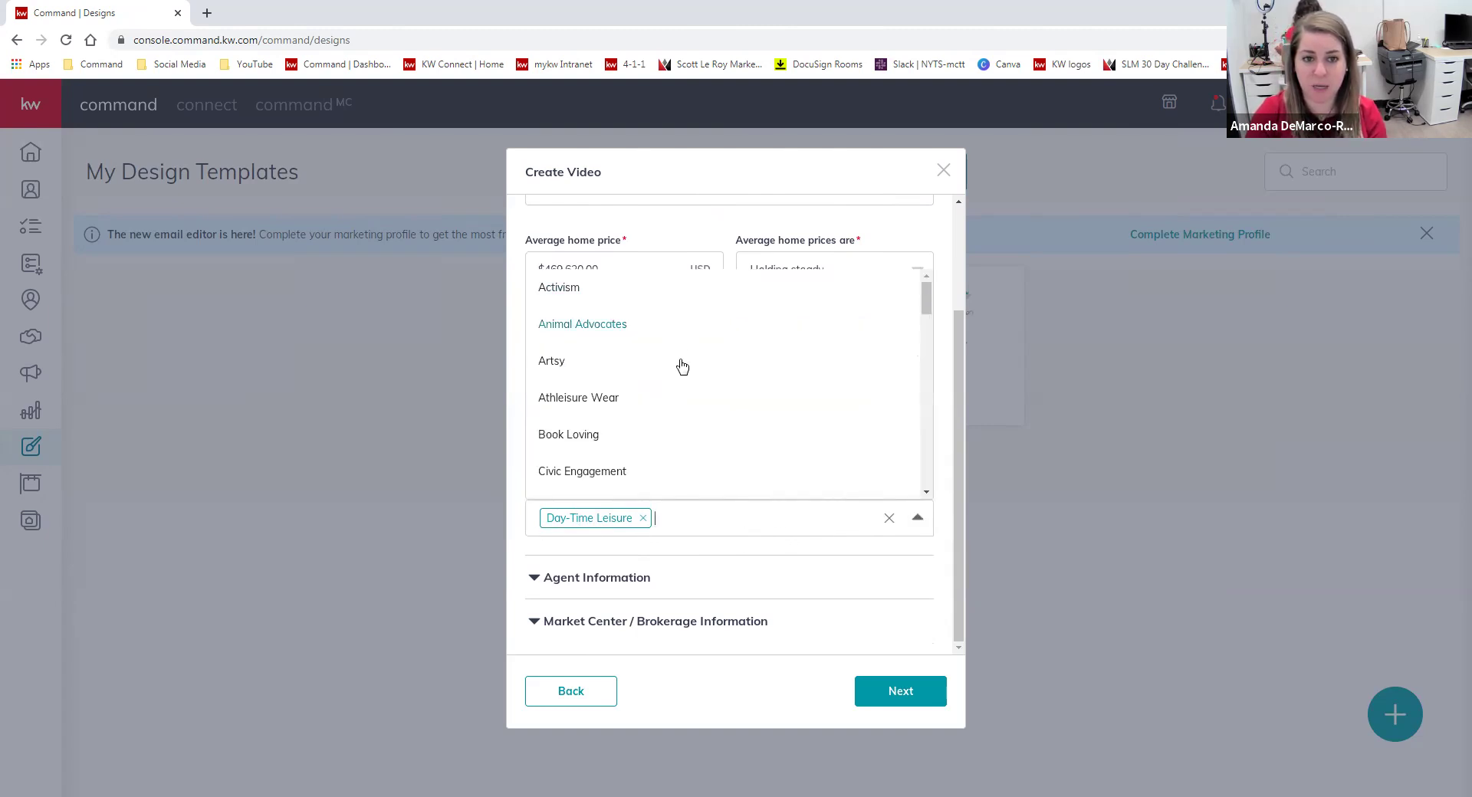
scroll(680, 354, "down", 4)
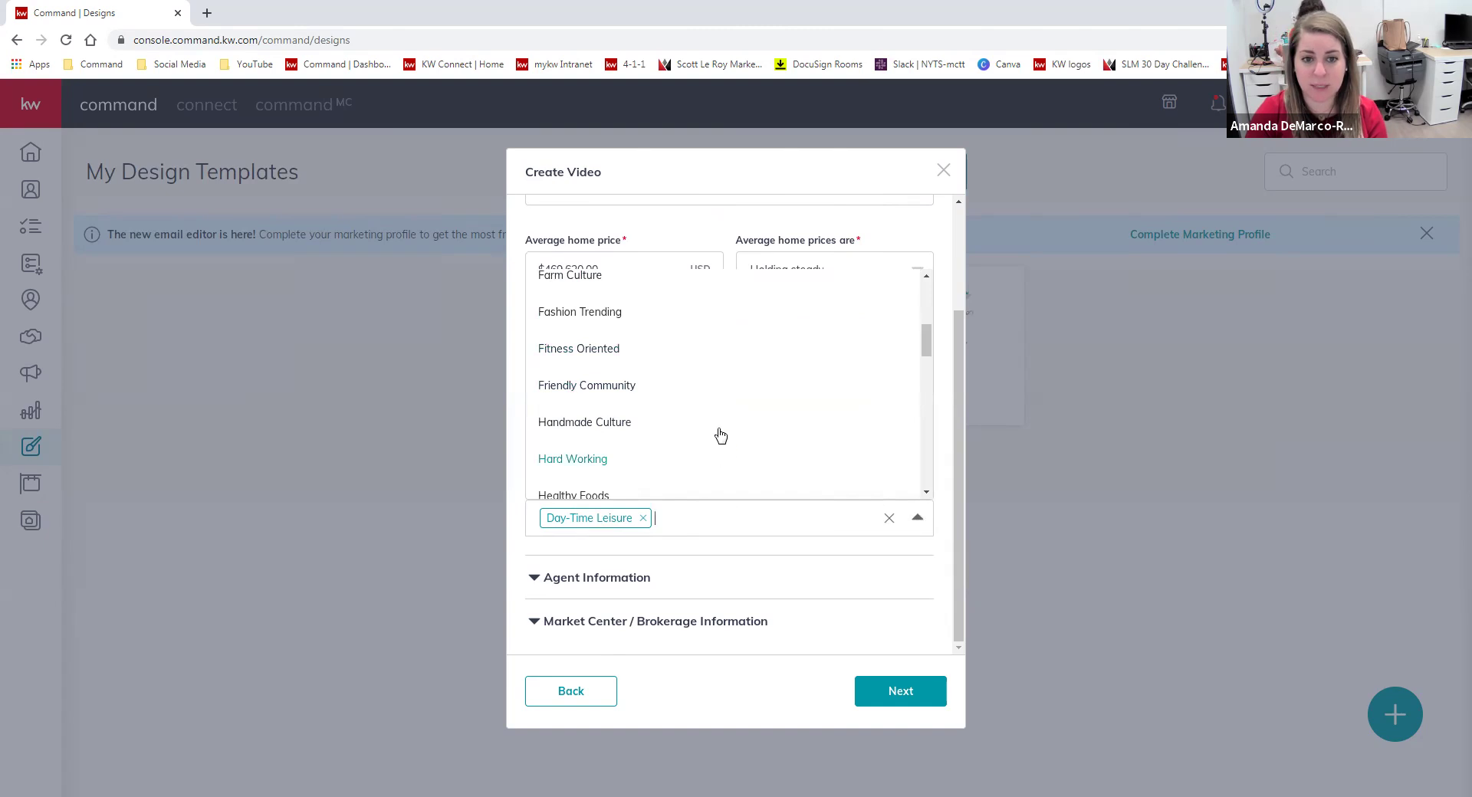
left_click(633, 391)
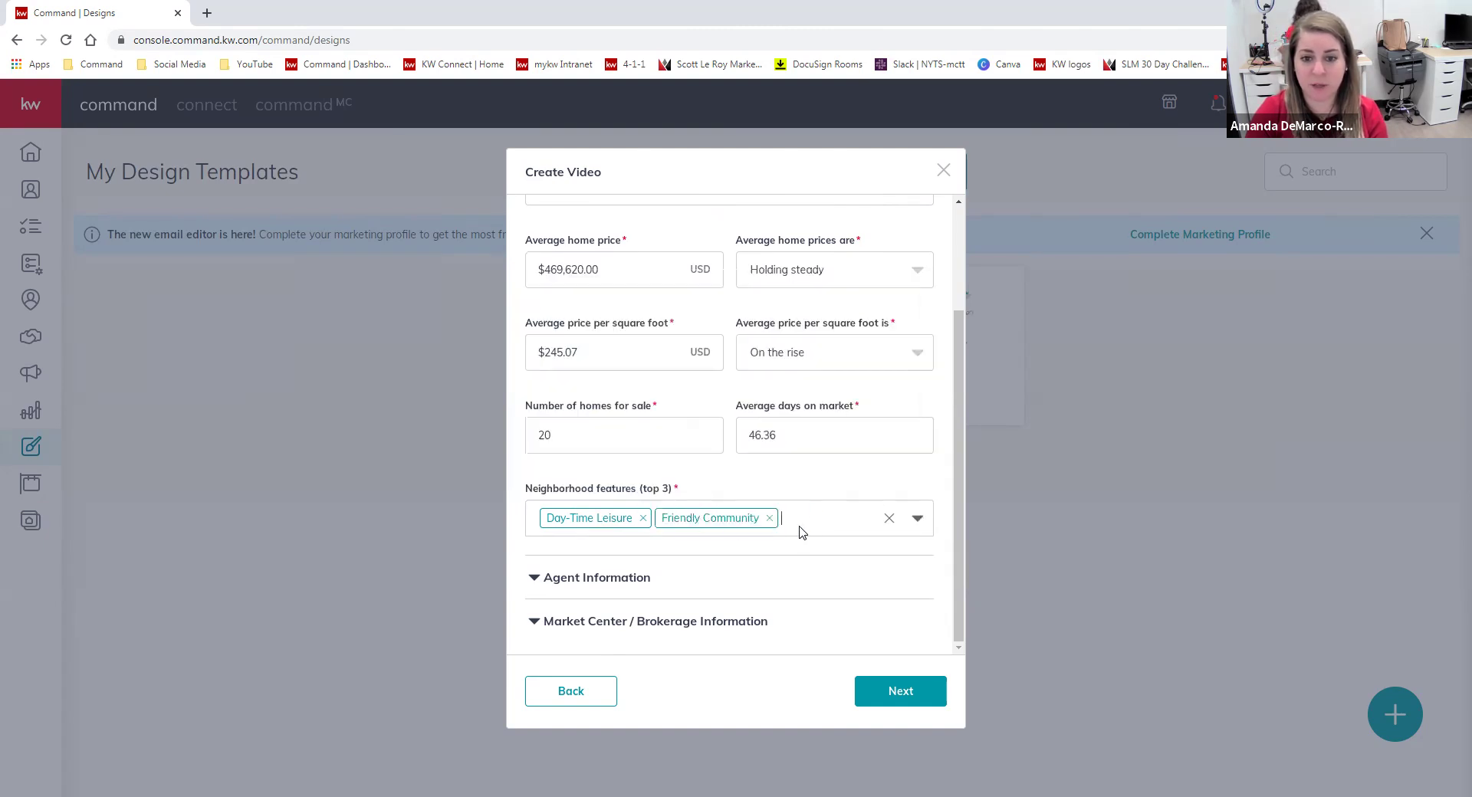
type("sdf")
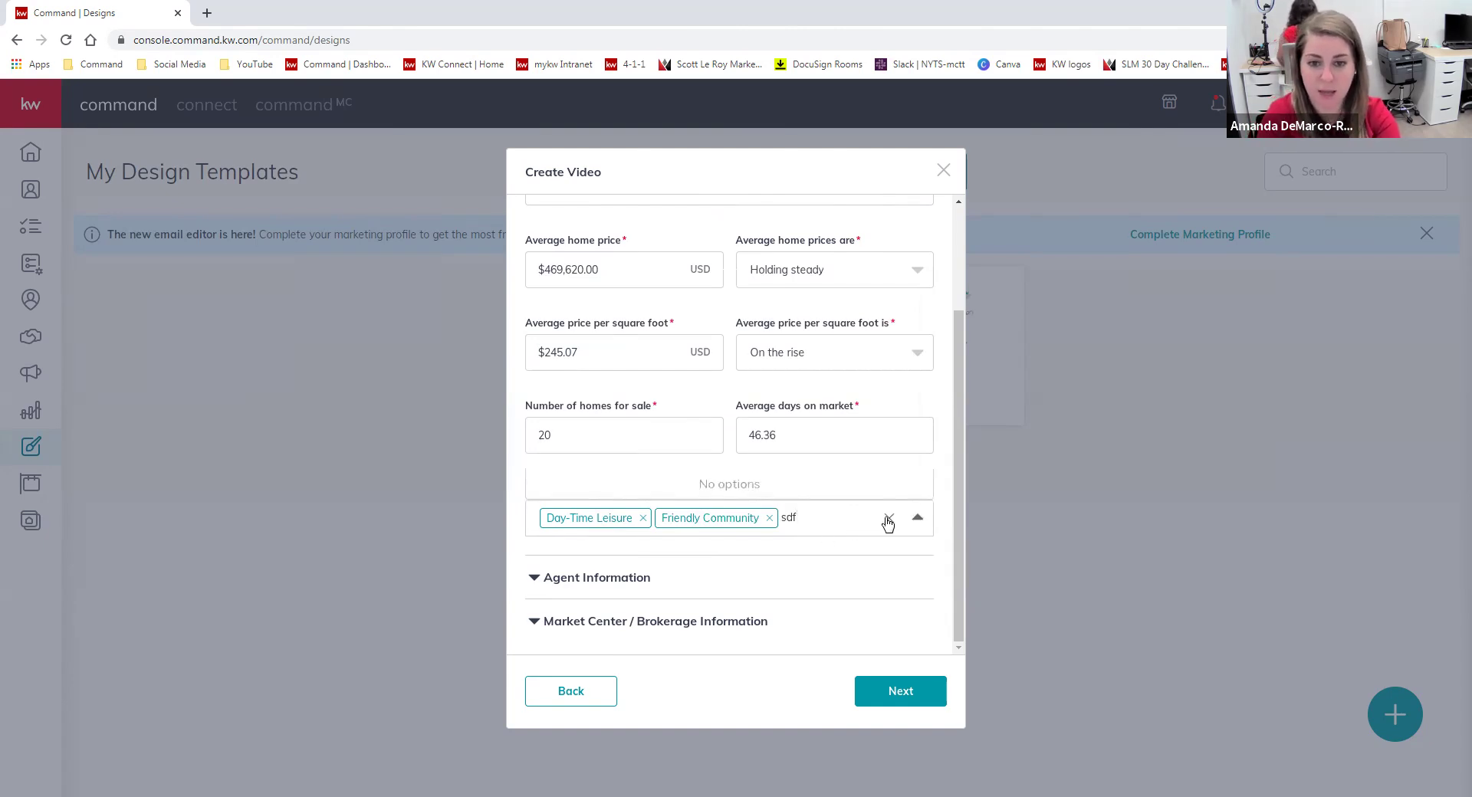
key("BackSpace")
key("BackSpace")
key("BackSpace")
left_click(776, 566)
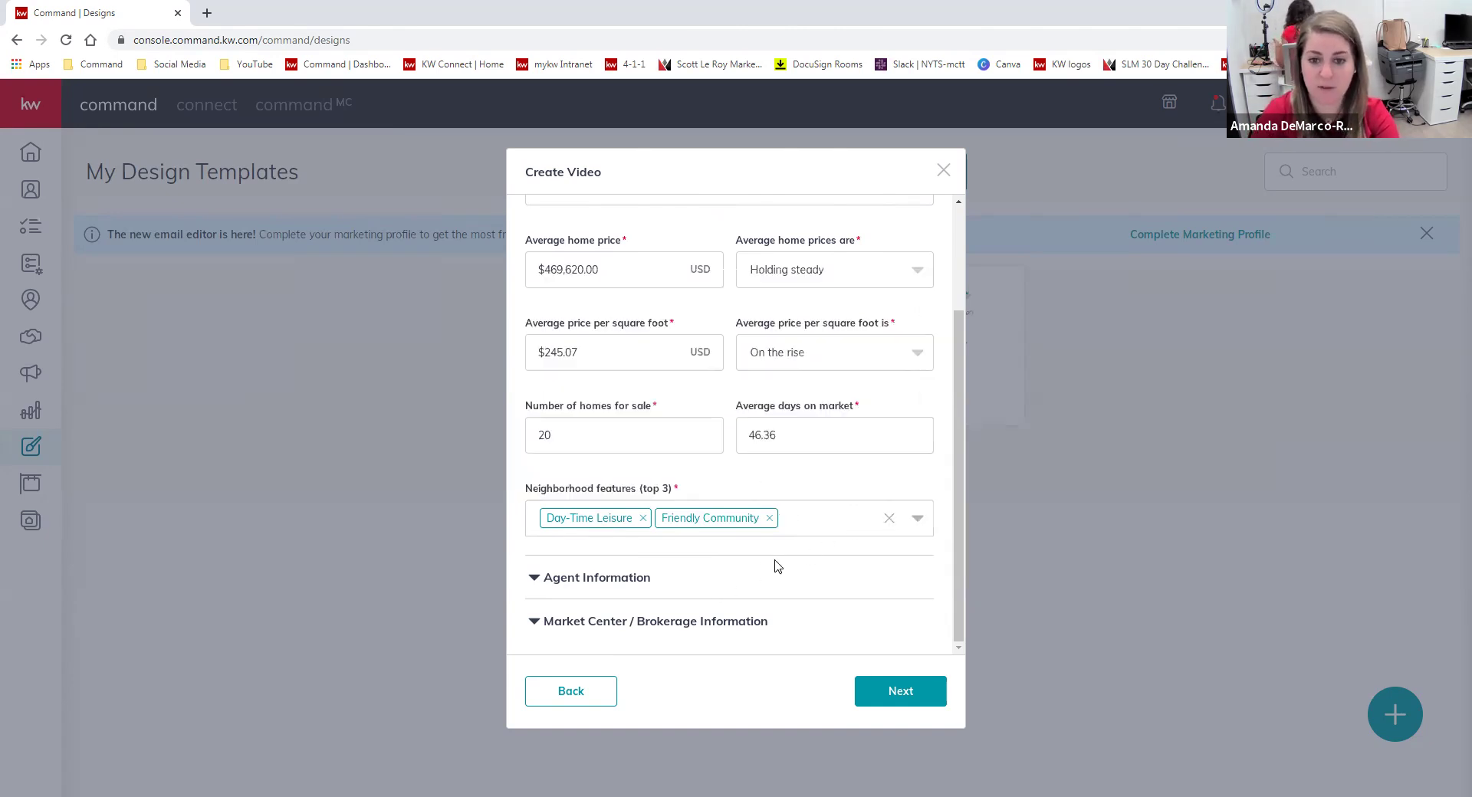
left_click(813, 521)
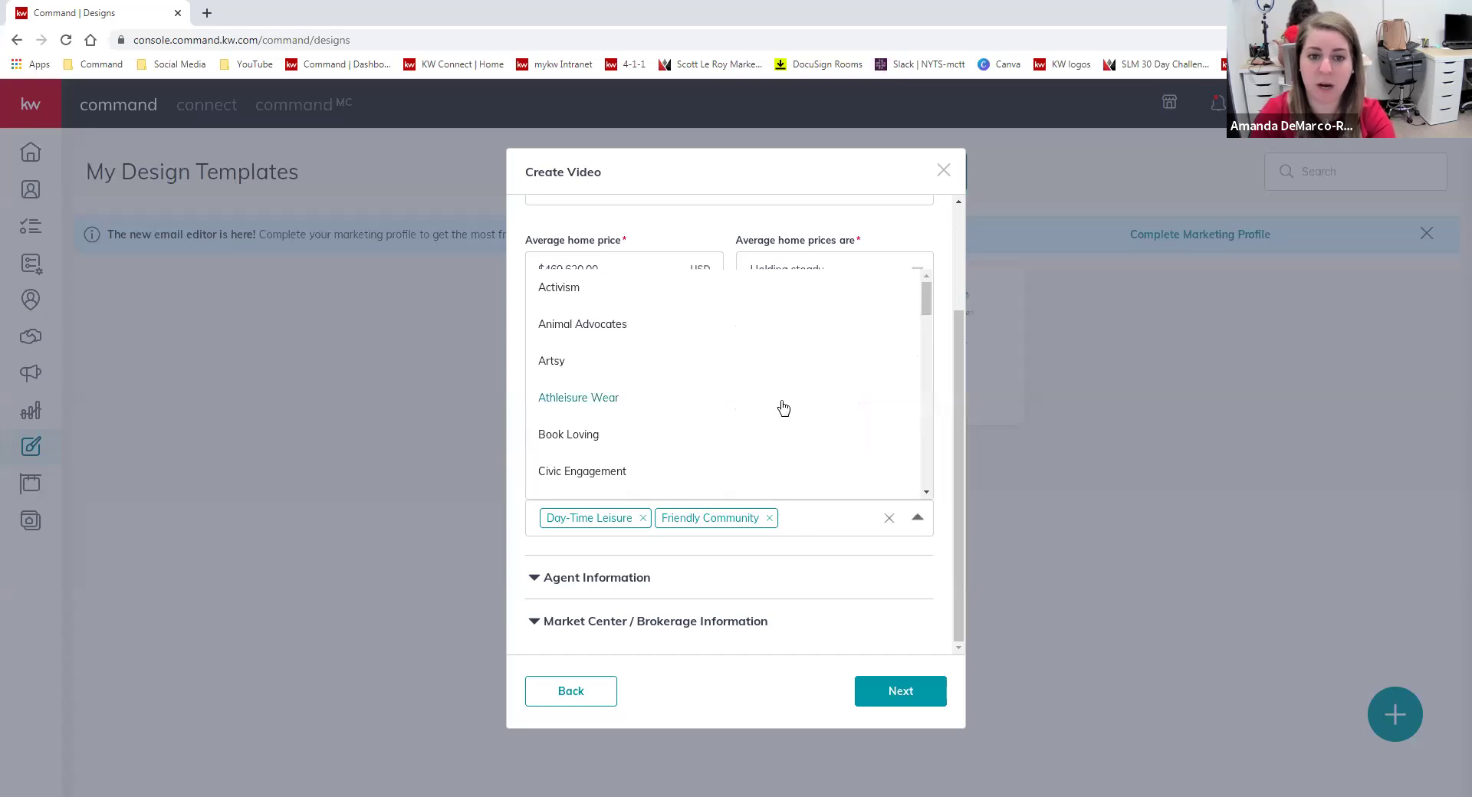
scroll(786, 380, "down", 5)
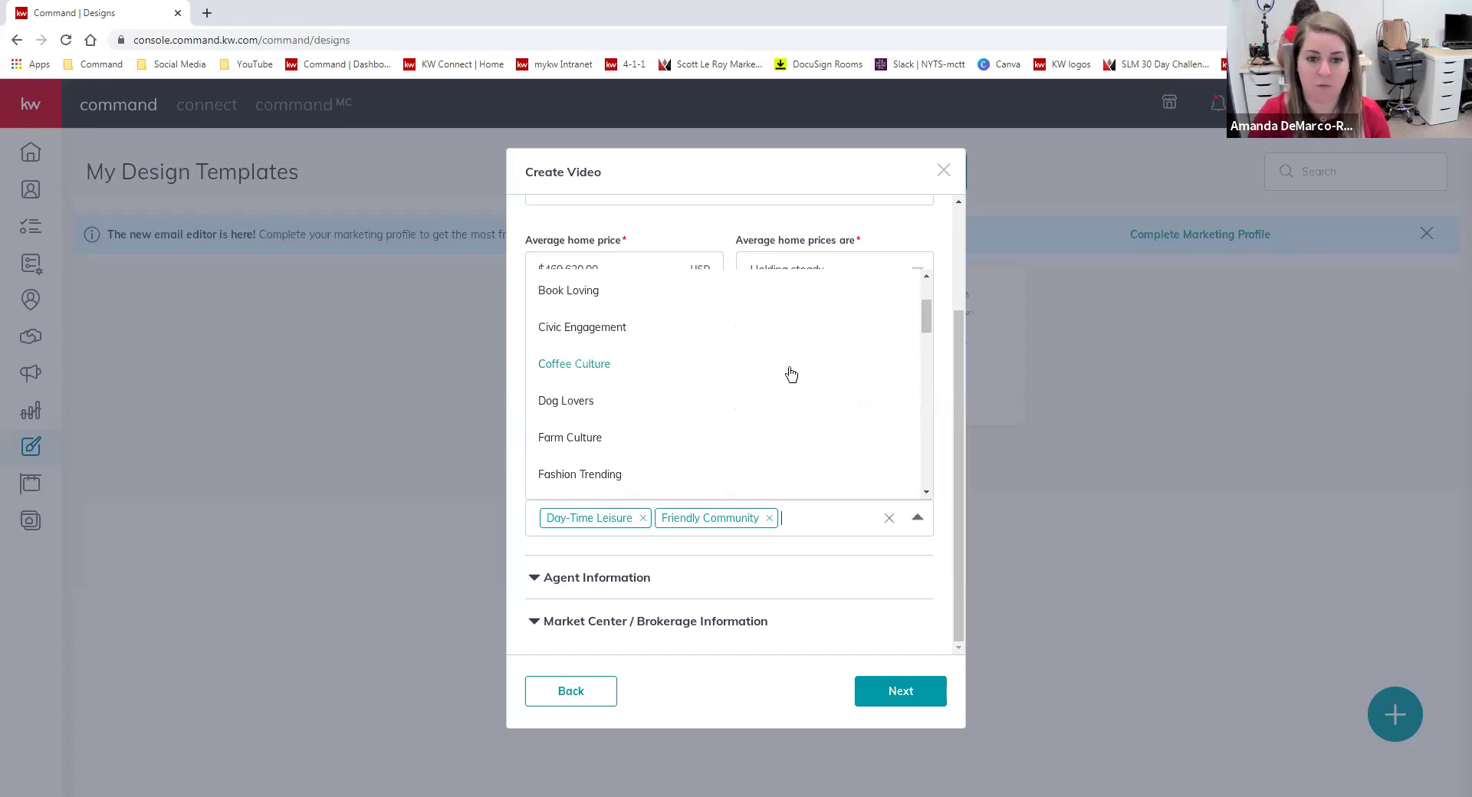
scroll(796, 376, "down", 4)
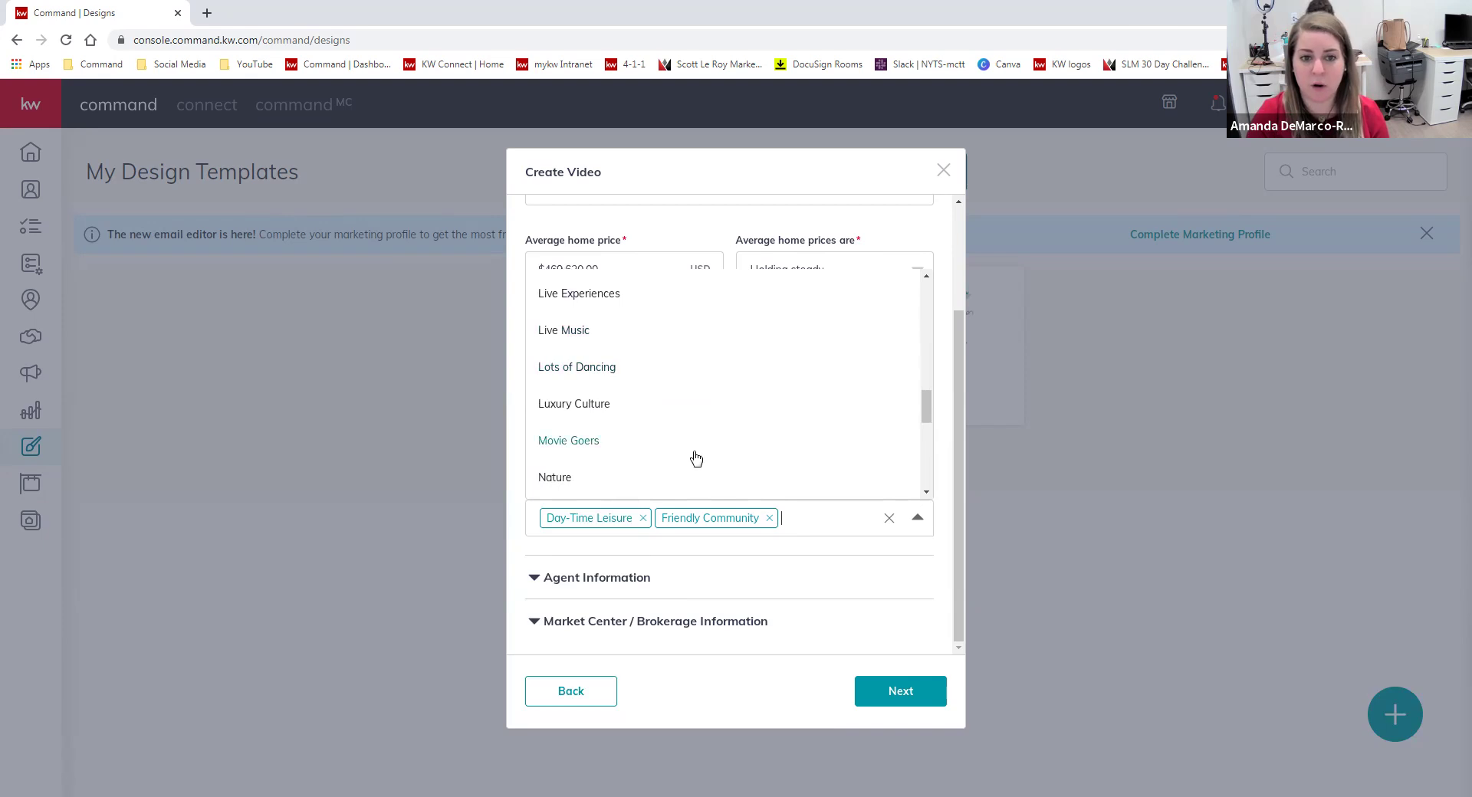
scroll(786, 420, "down", 4)
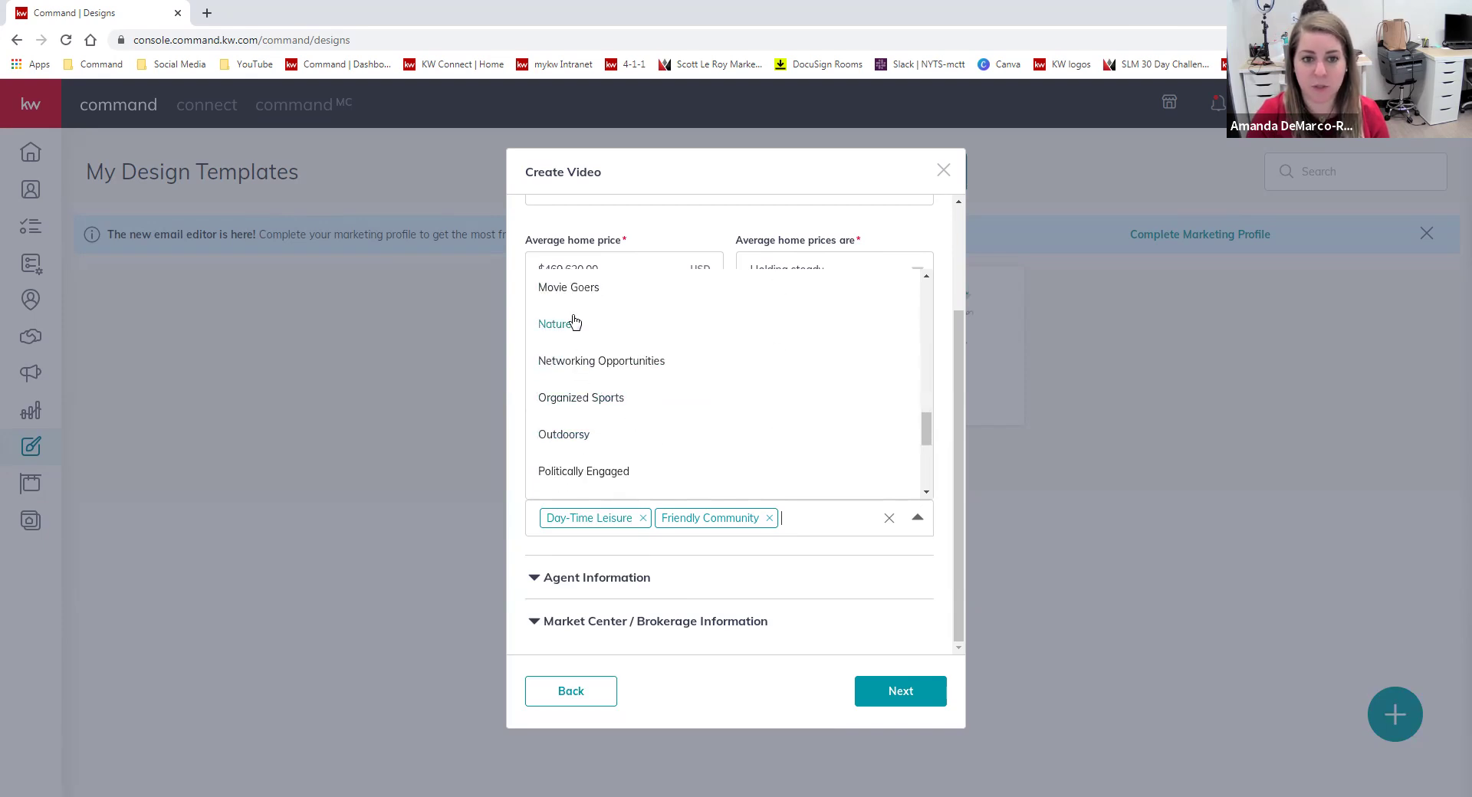
left_click(568, 330)
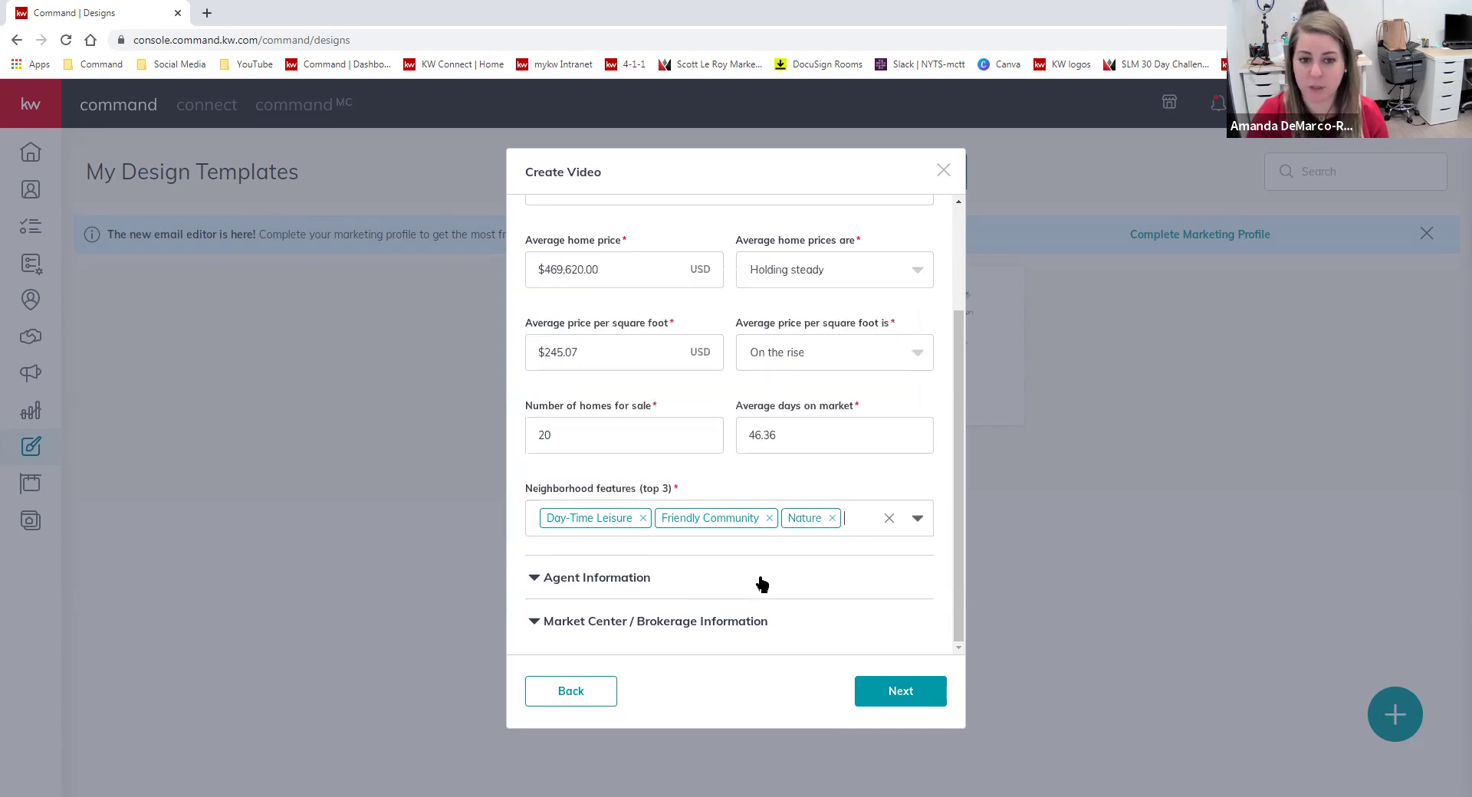
left_click(611, 583)
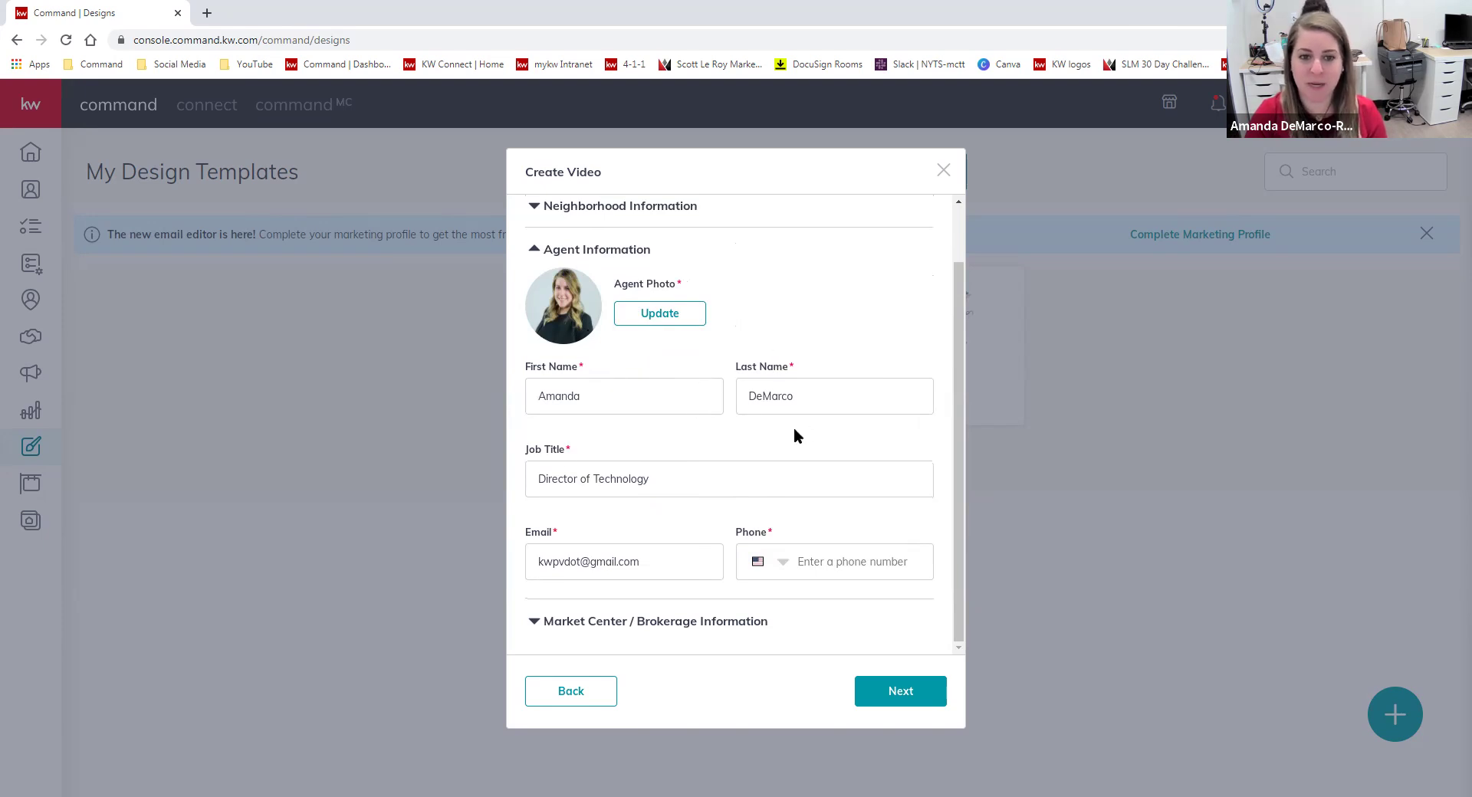
Autofill the agent's phone number and expand the Market Center / Brokerage details.
left_click(889, 555)
type("90820")
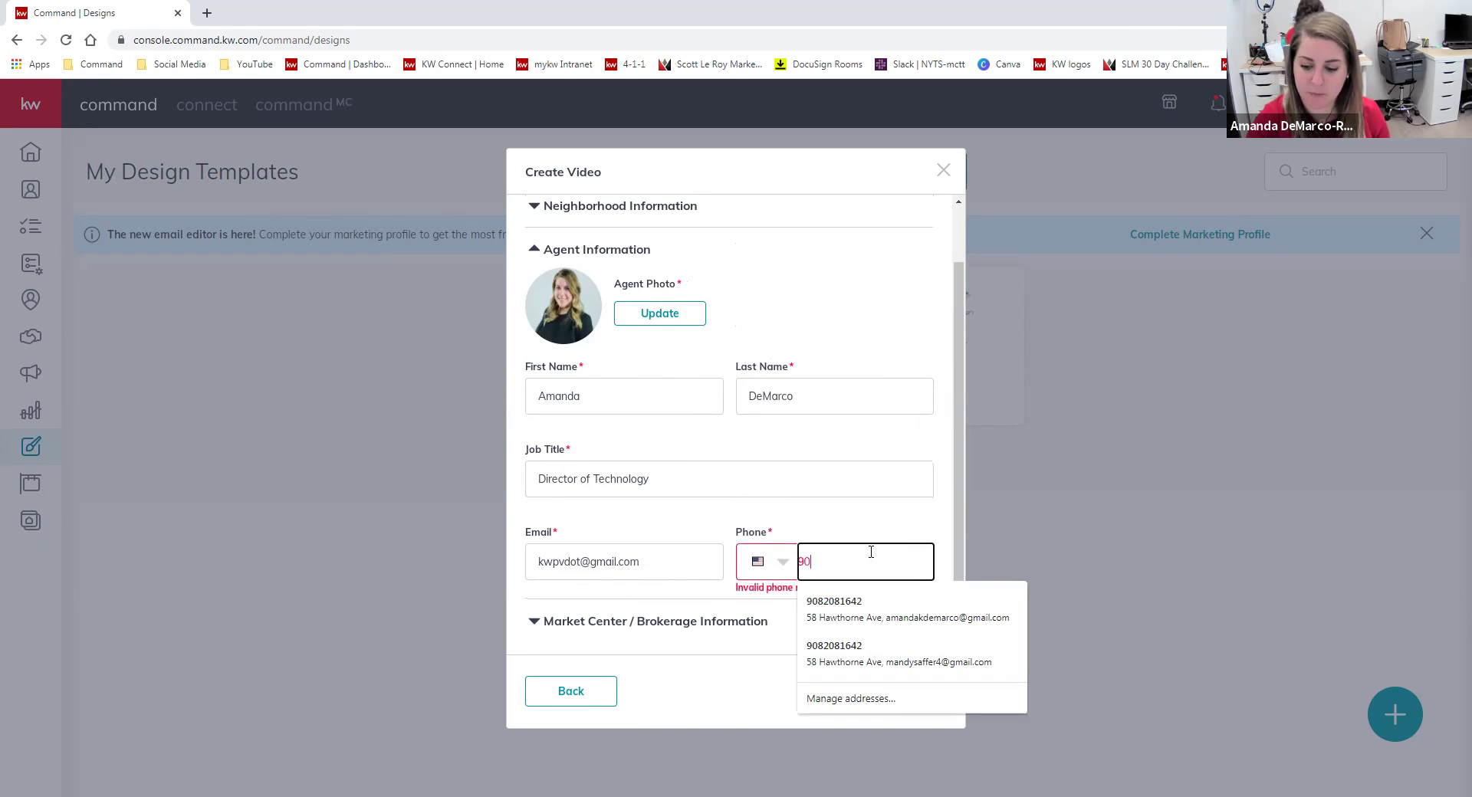
key("Down")
key("Return")
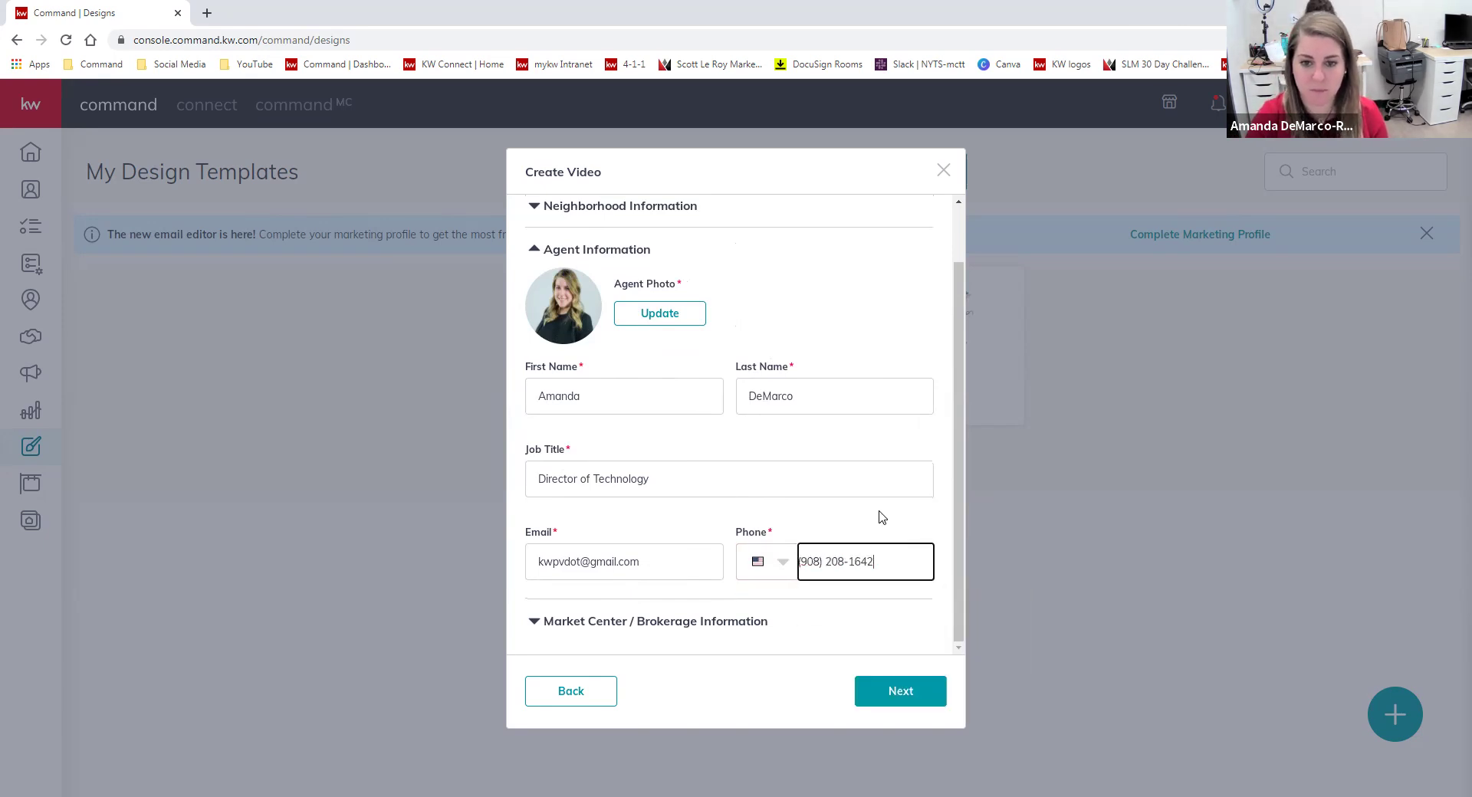
left_click(881, 517)
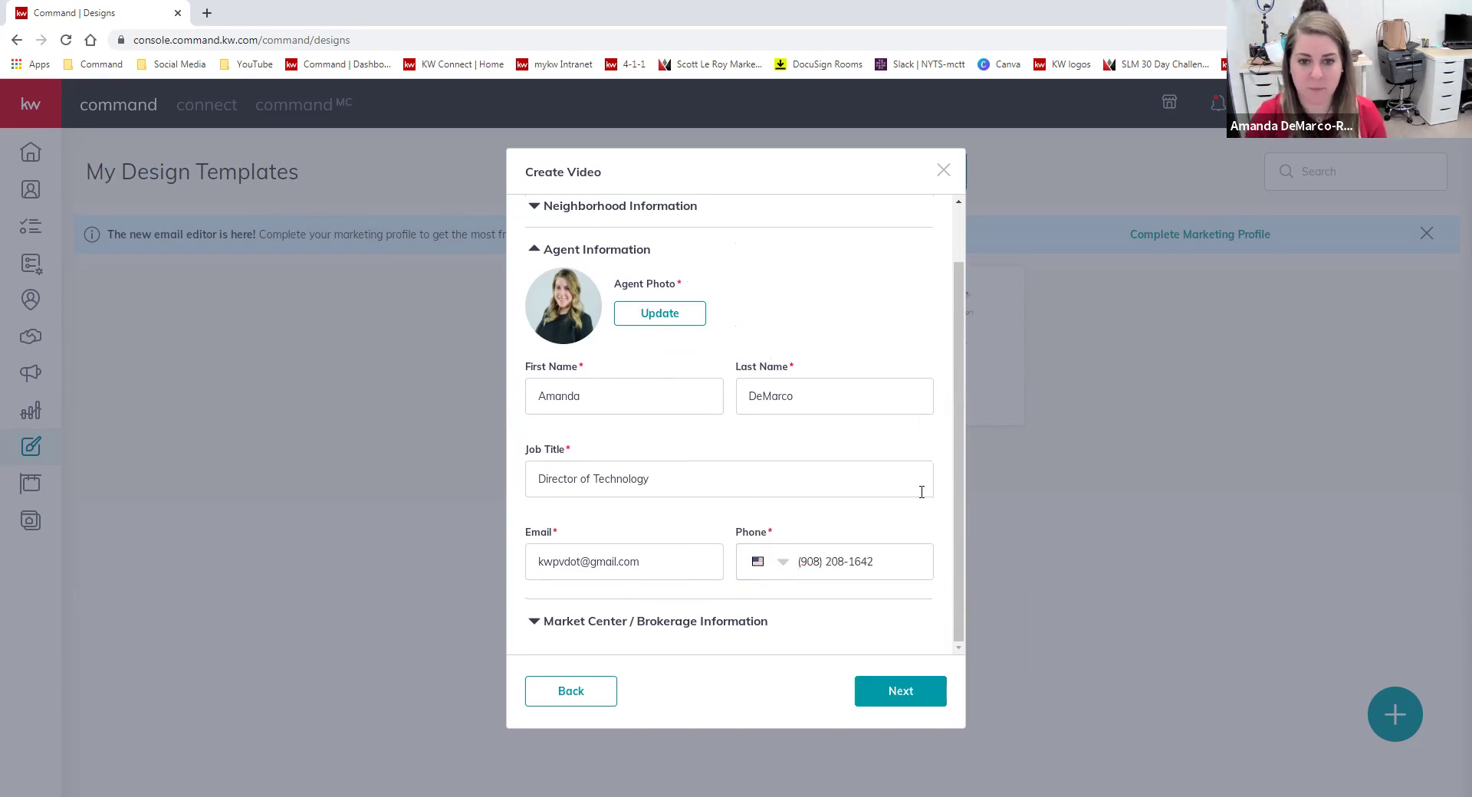
left_click(536, 621)
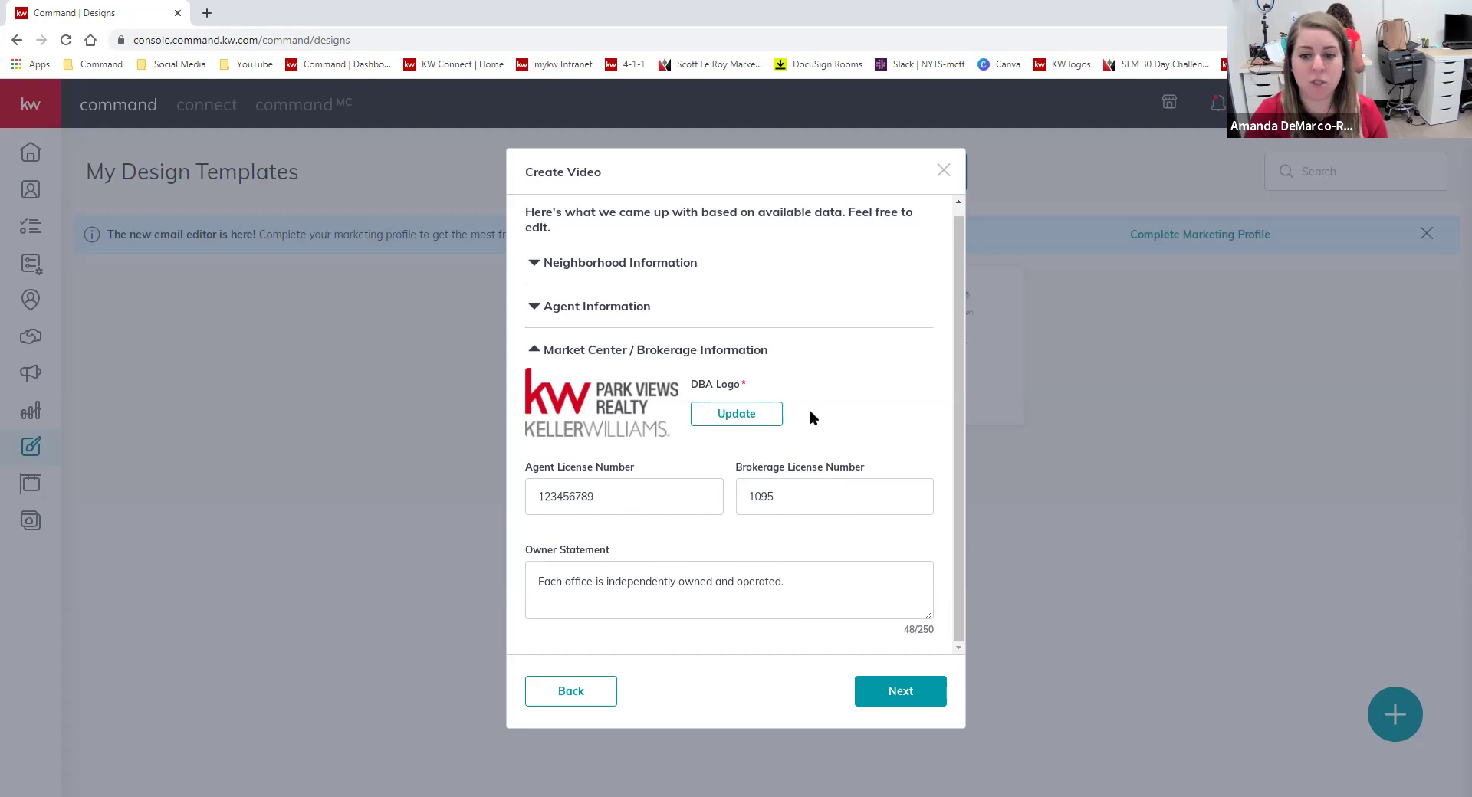
Proceed past the details form to generate the 'Welcome to Hawthorne, NJ' video preview.
left_click(928, 690)
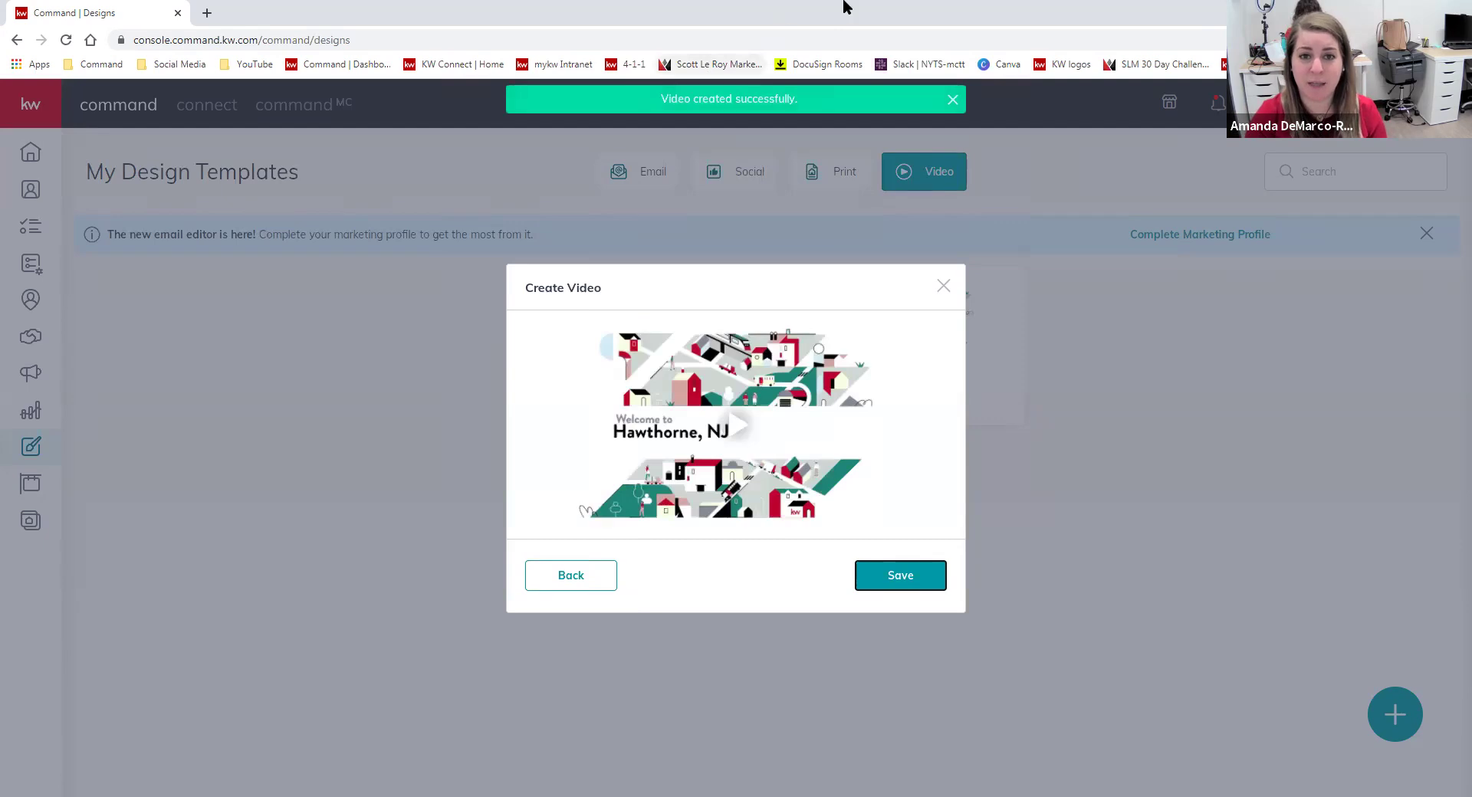
Play the Hawthorne, NJ video preview, pause it at 0:53, and save it.
left_click(732, 429)
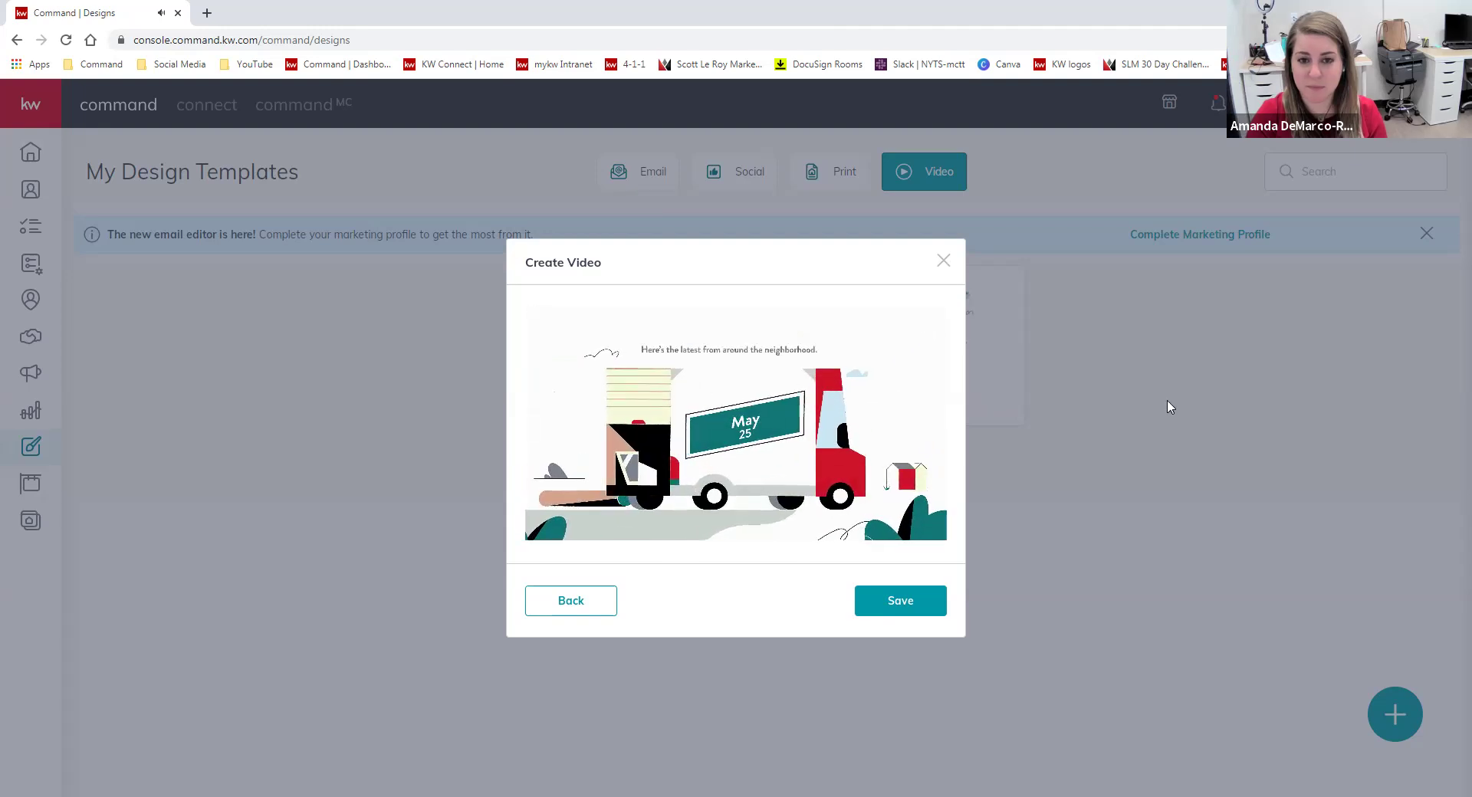
mouse_move(735, 492)
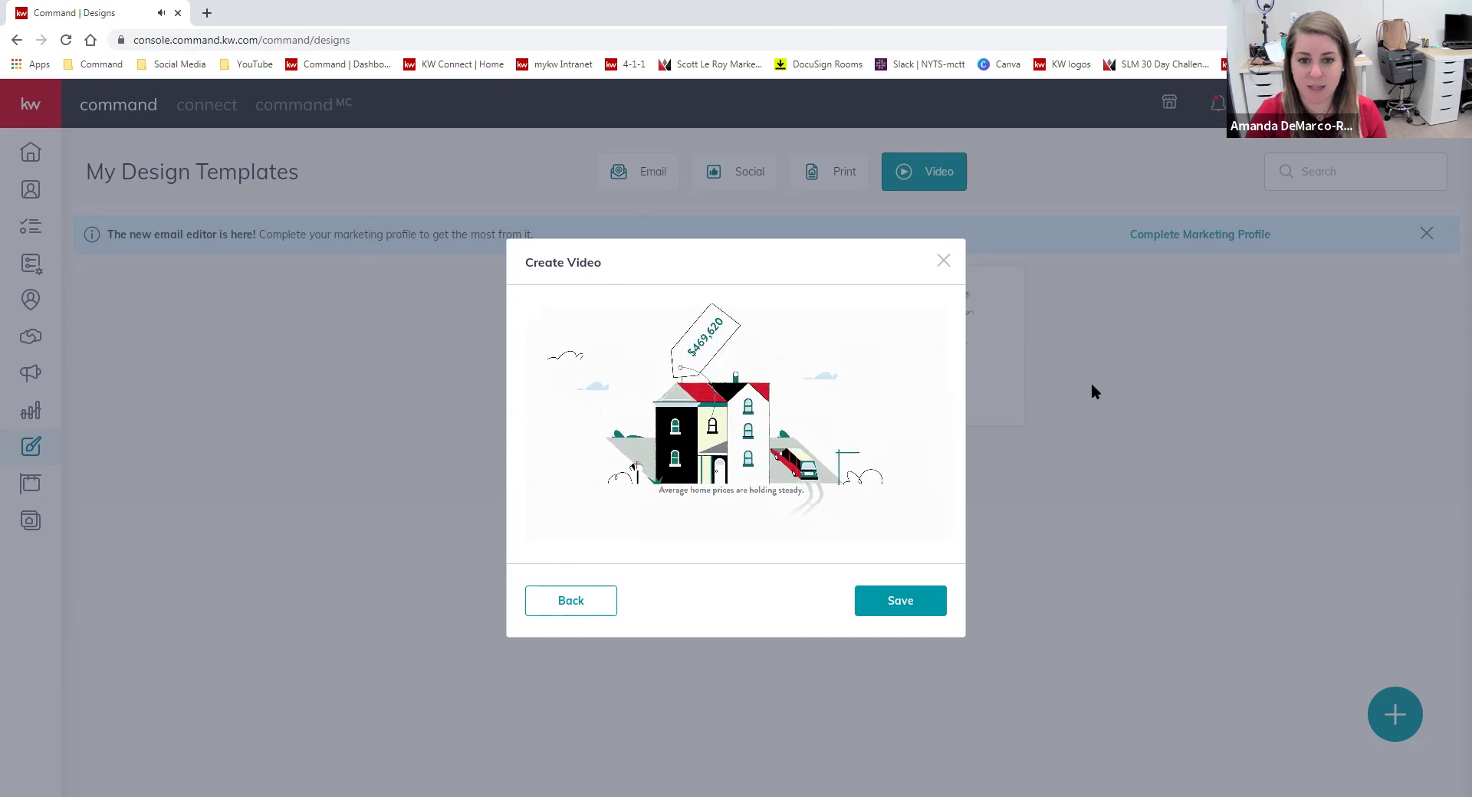
mouse_move(780, 350)
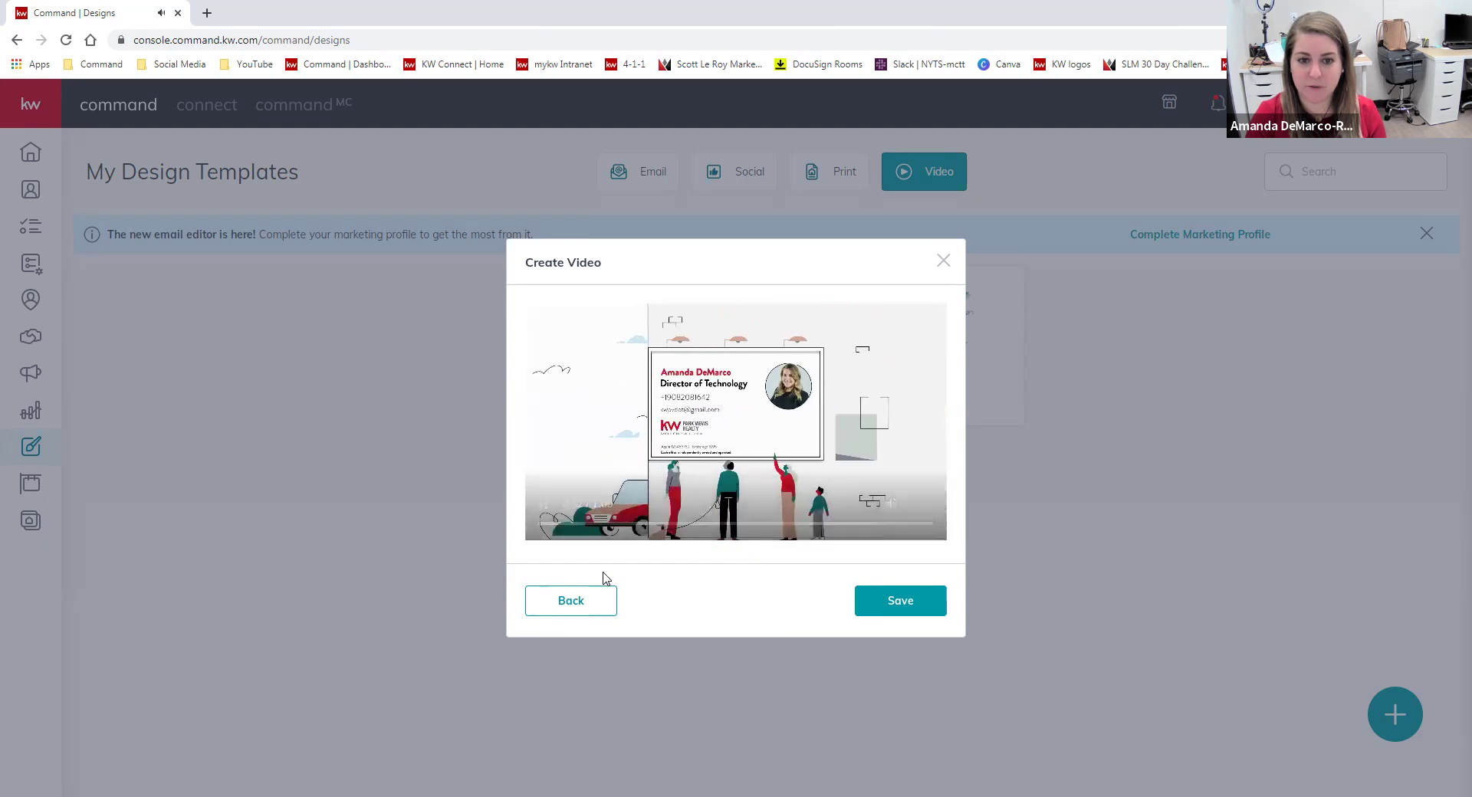
left_click(543, 505)
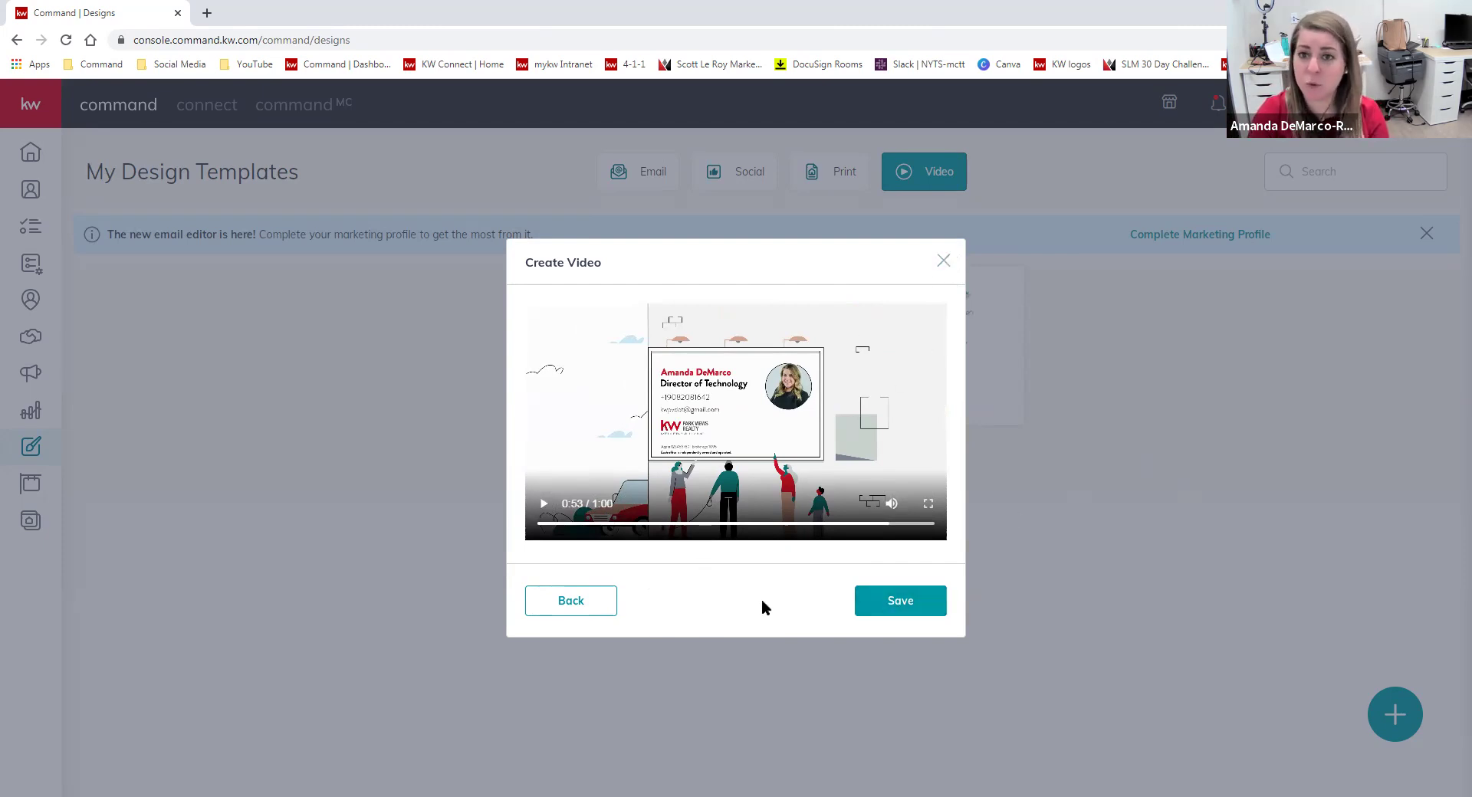
left_click(927, 608)
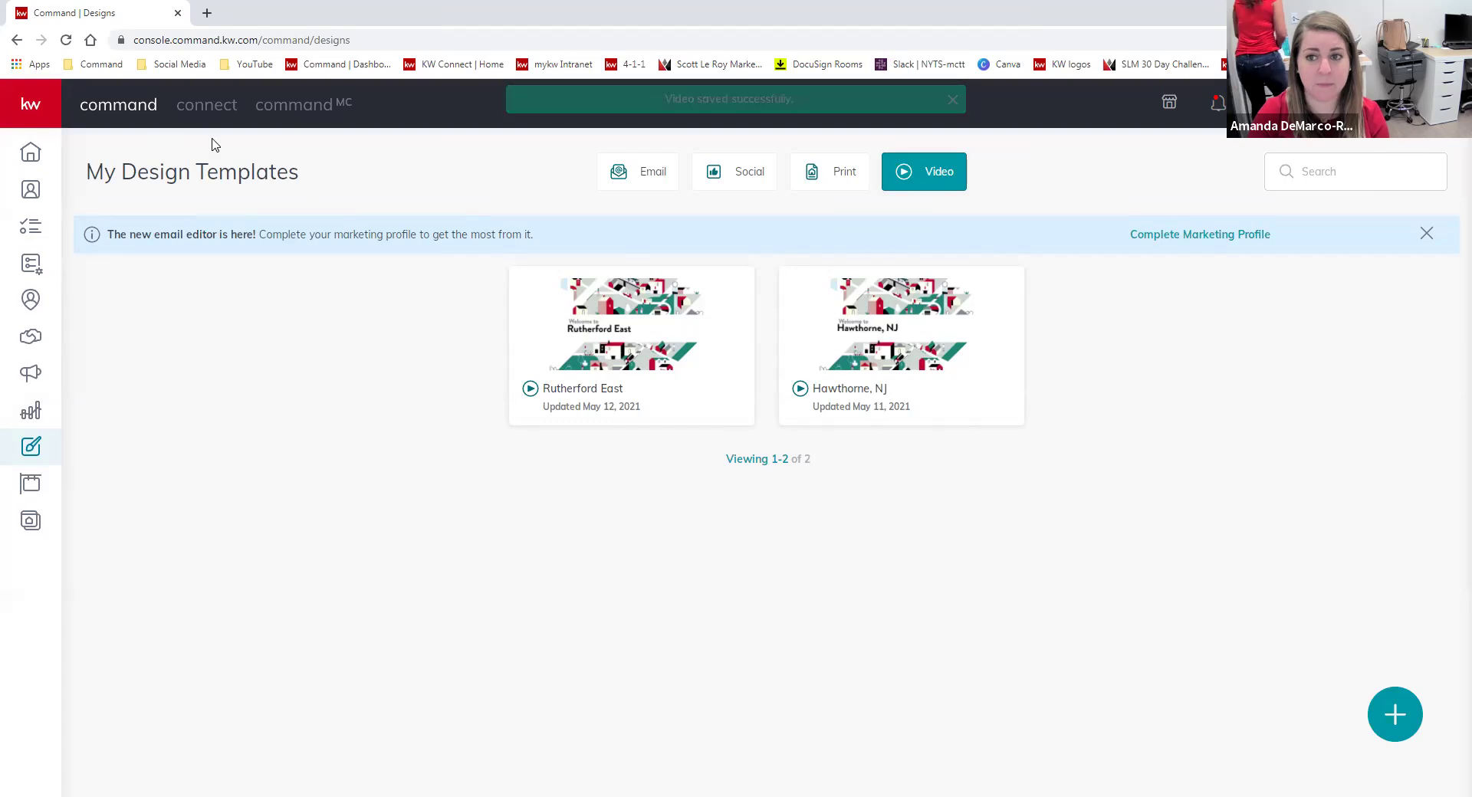
Reload templates, filter to Video, and check the new Hawthorne, NJ card's options menu.
left_click(65, 40)
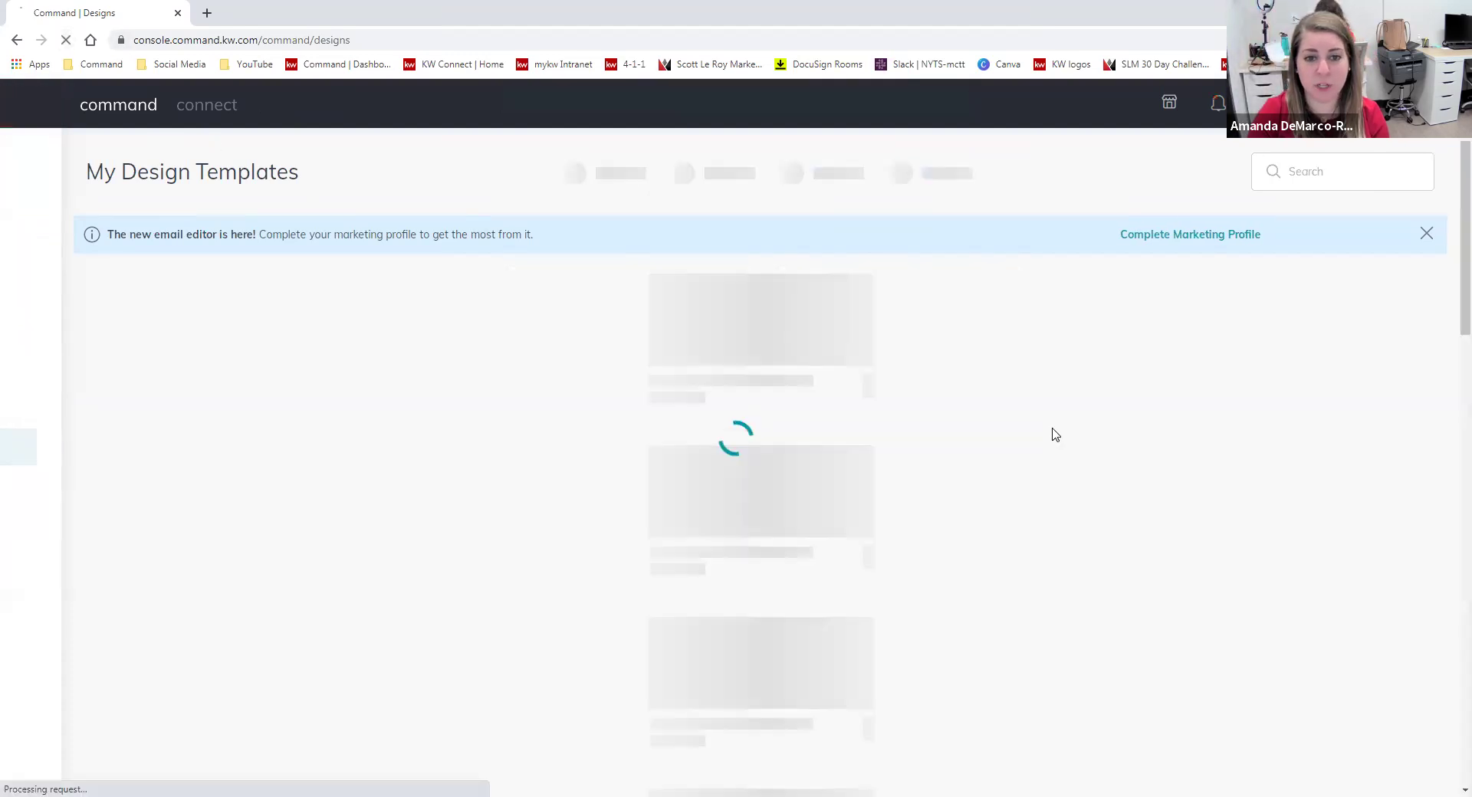
left_click(936, 173)
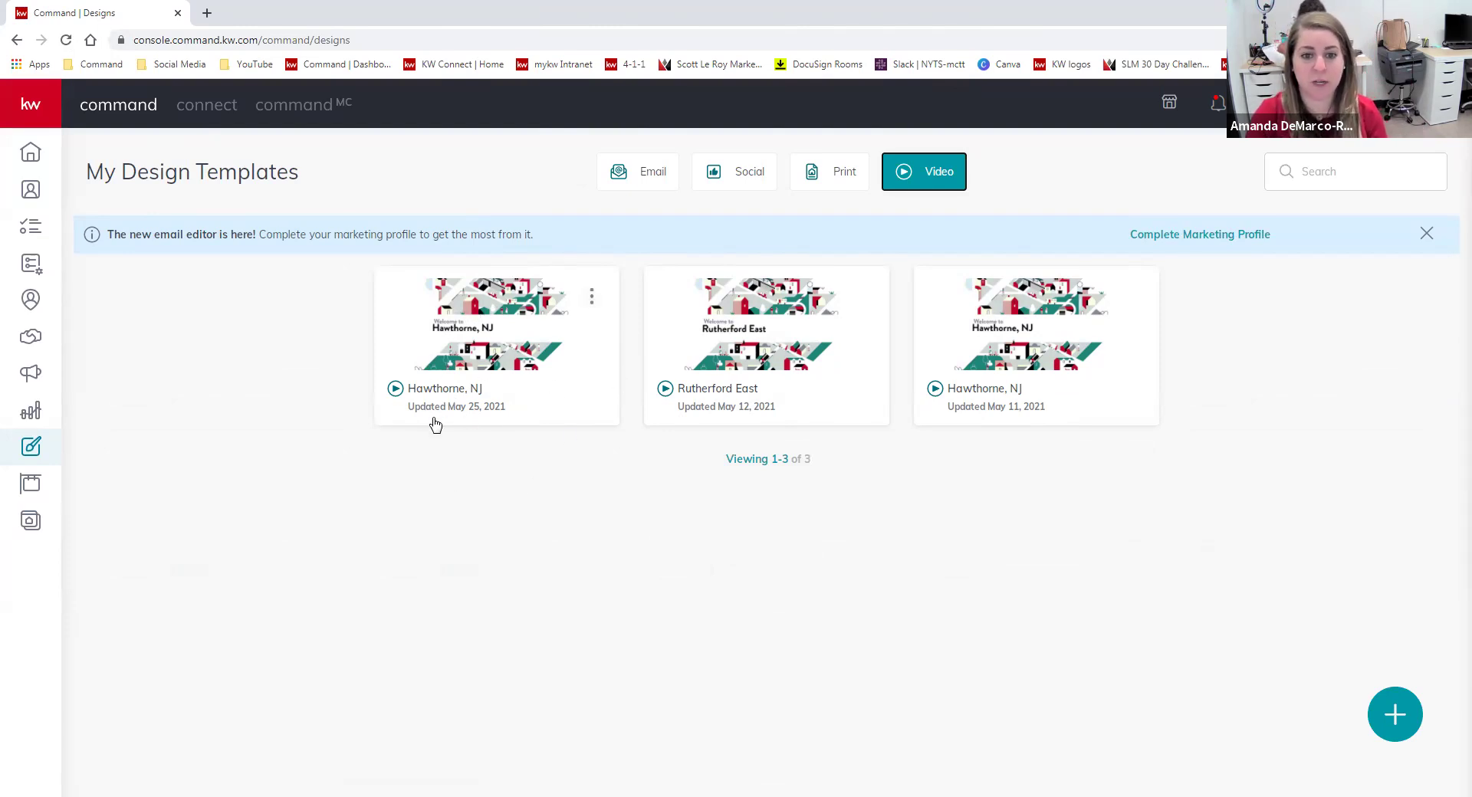
left_click(592, 297)
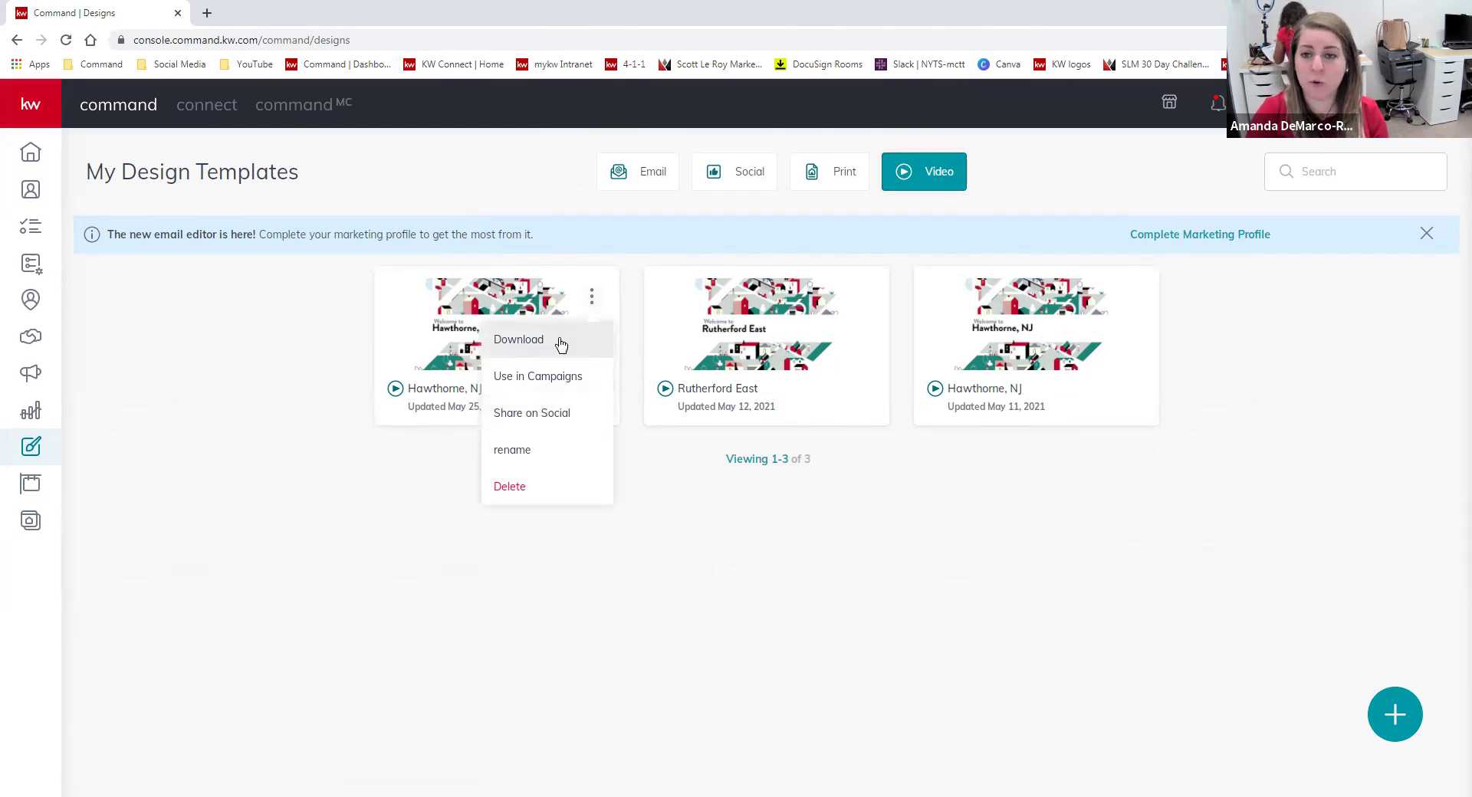
left_click(1004, 580)
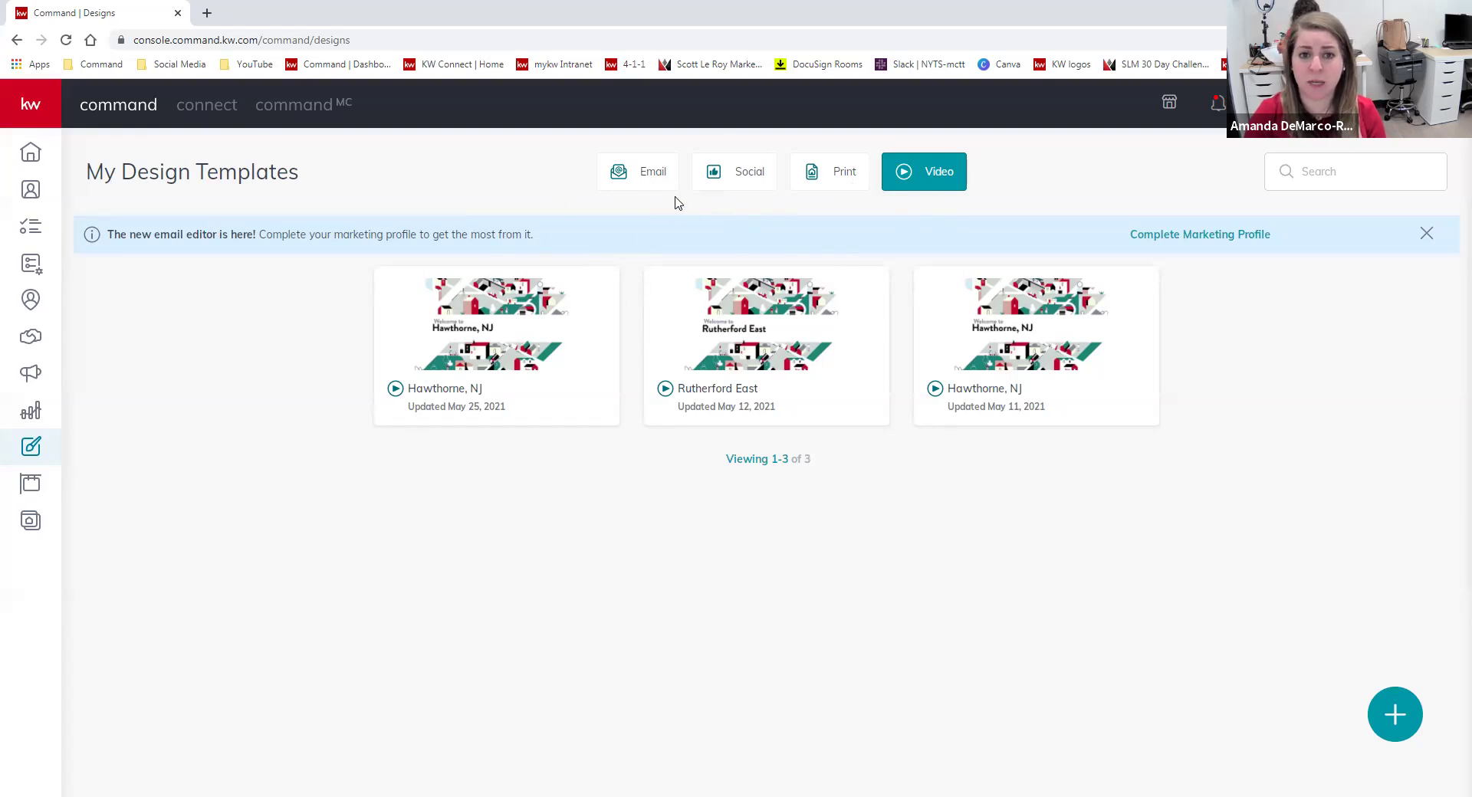
Start a new email design and glance at My Templates before returning to KWRI templates.
left_click(1405, 713)
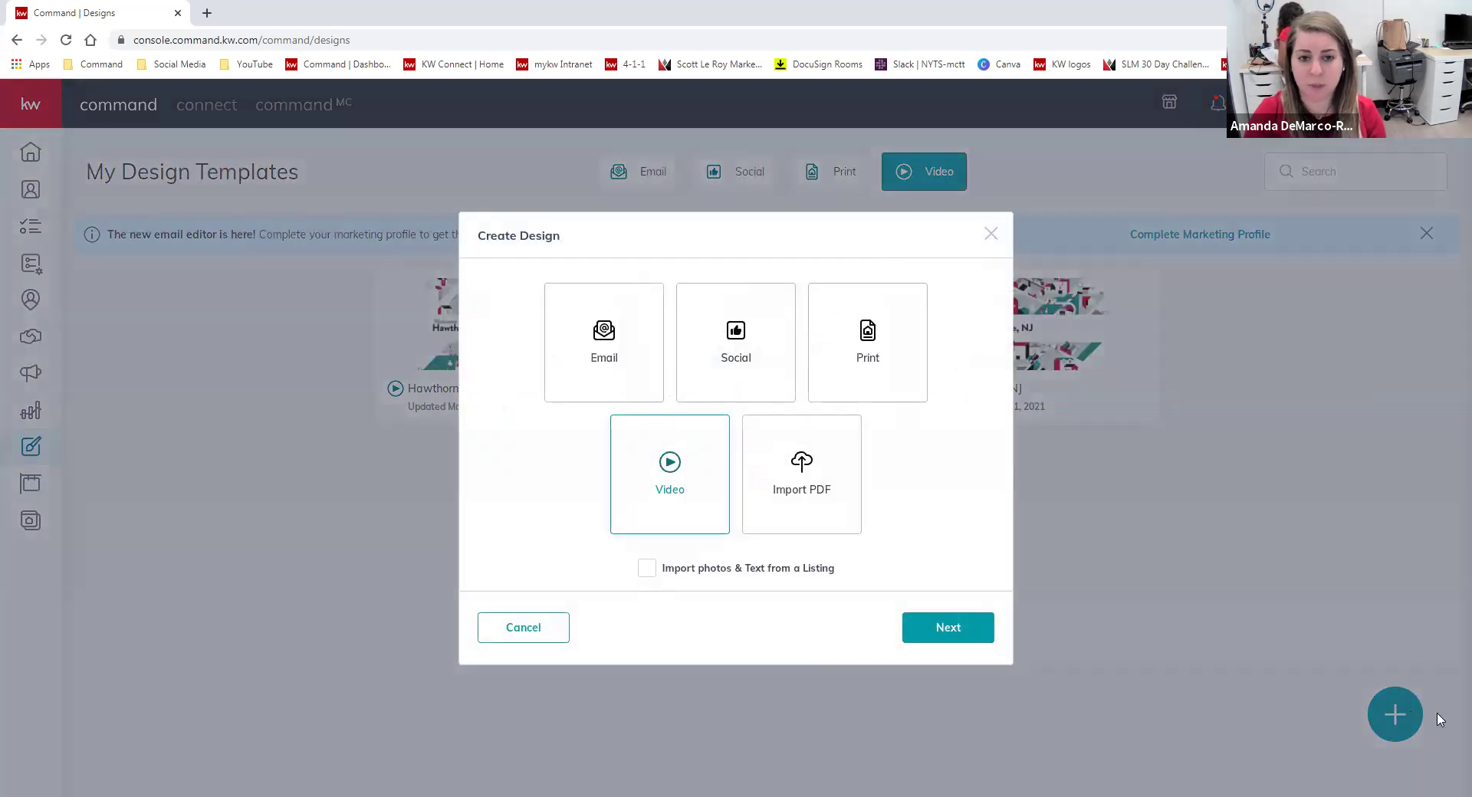
left_click(621, 358)
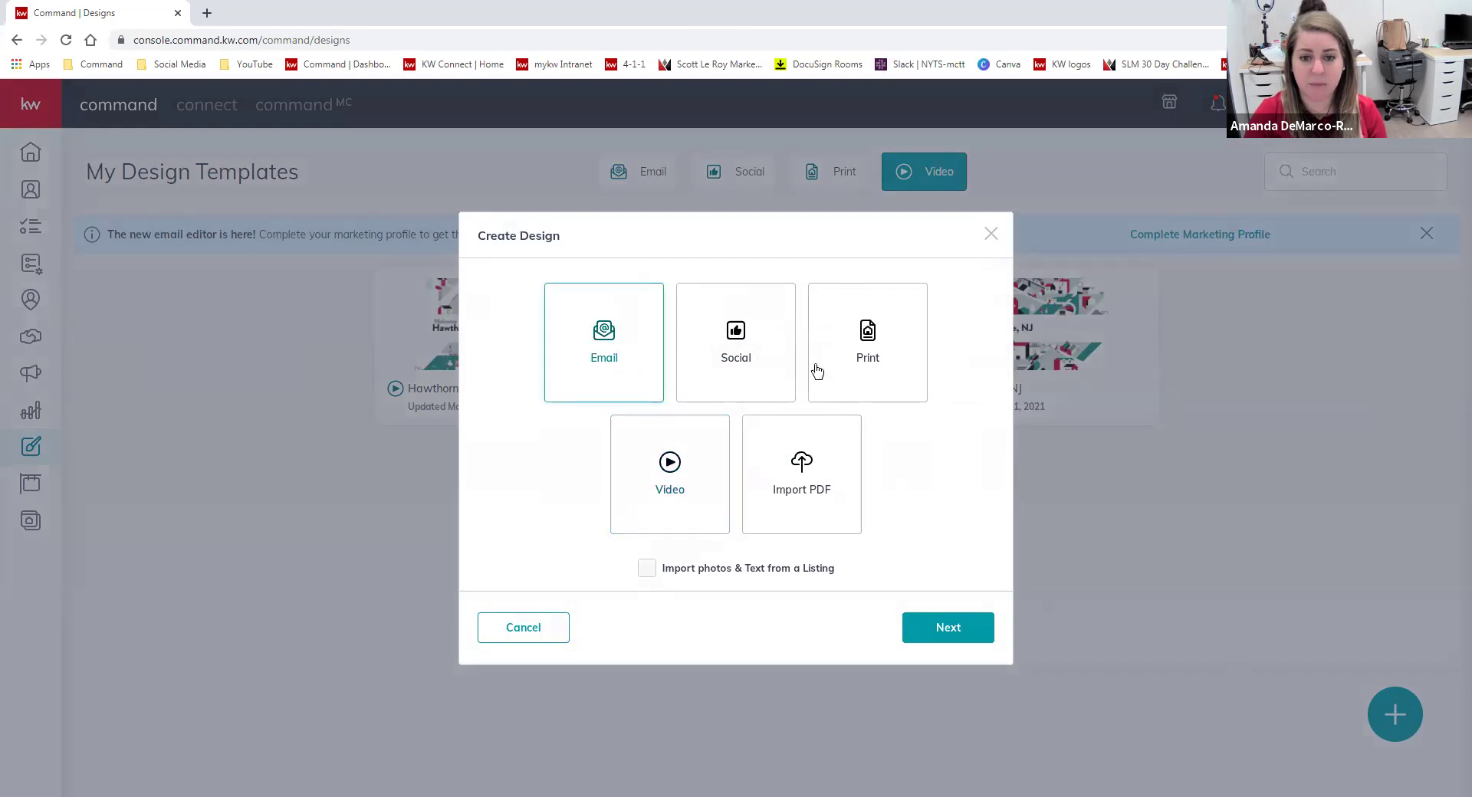
left_click(947, 627)
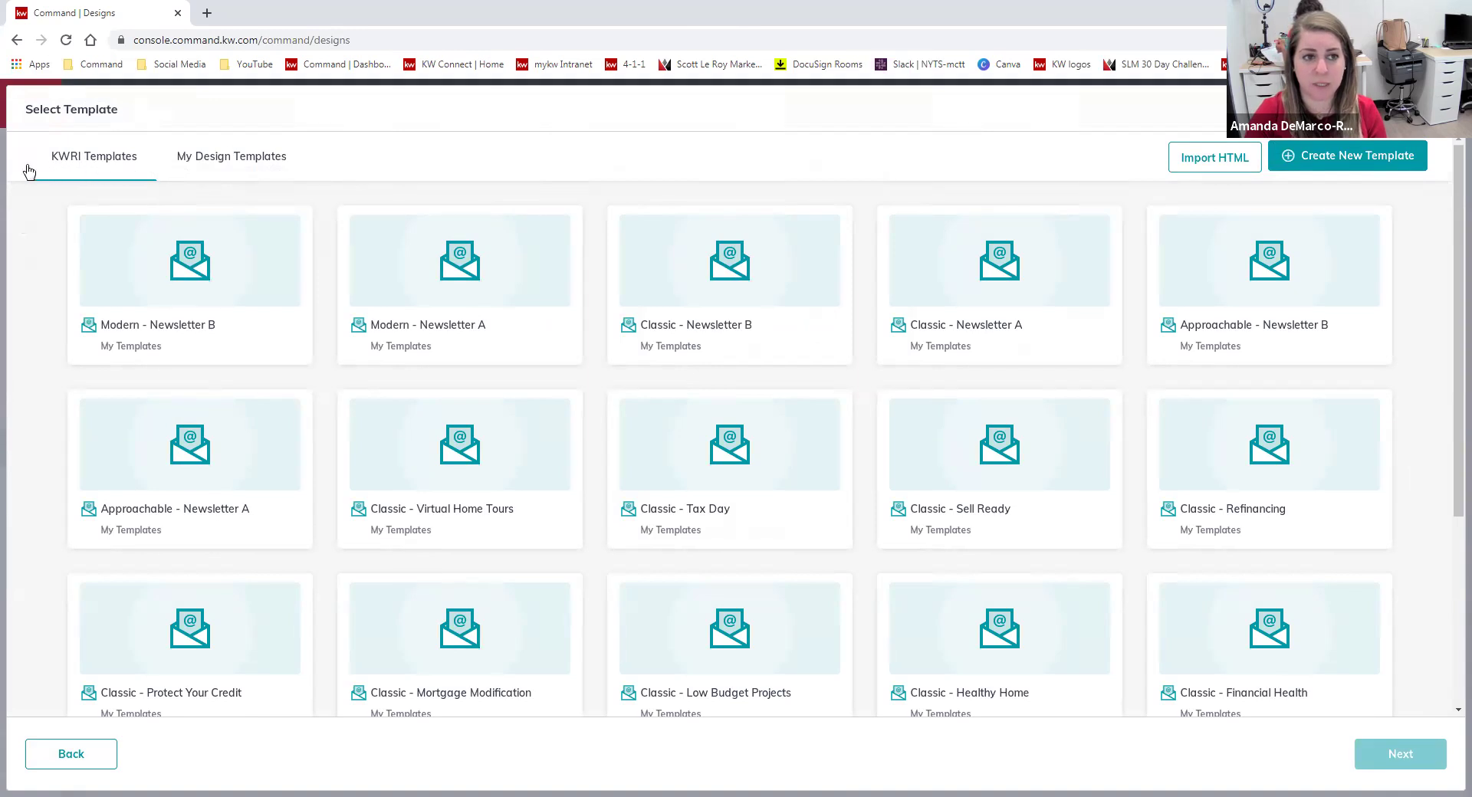
left_click(272, 159)
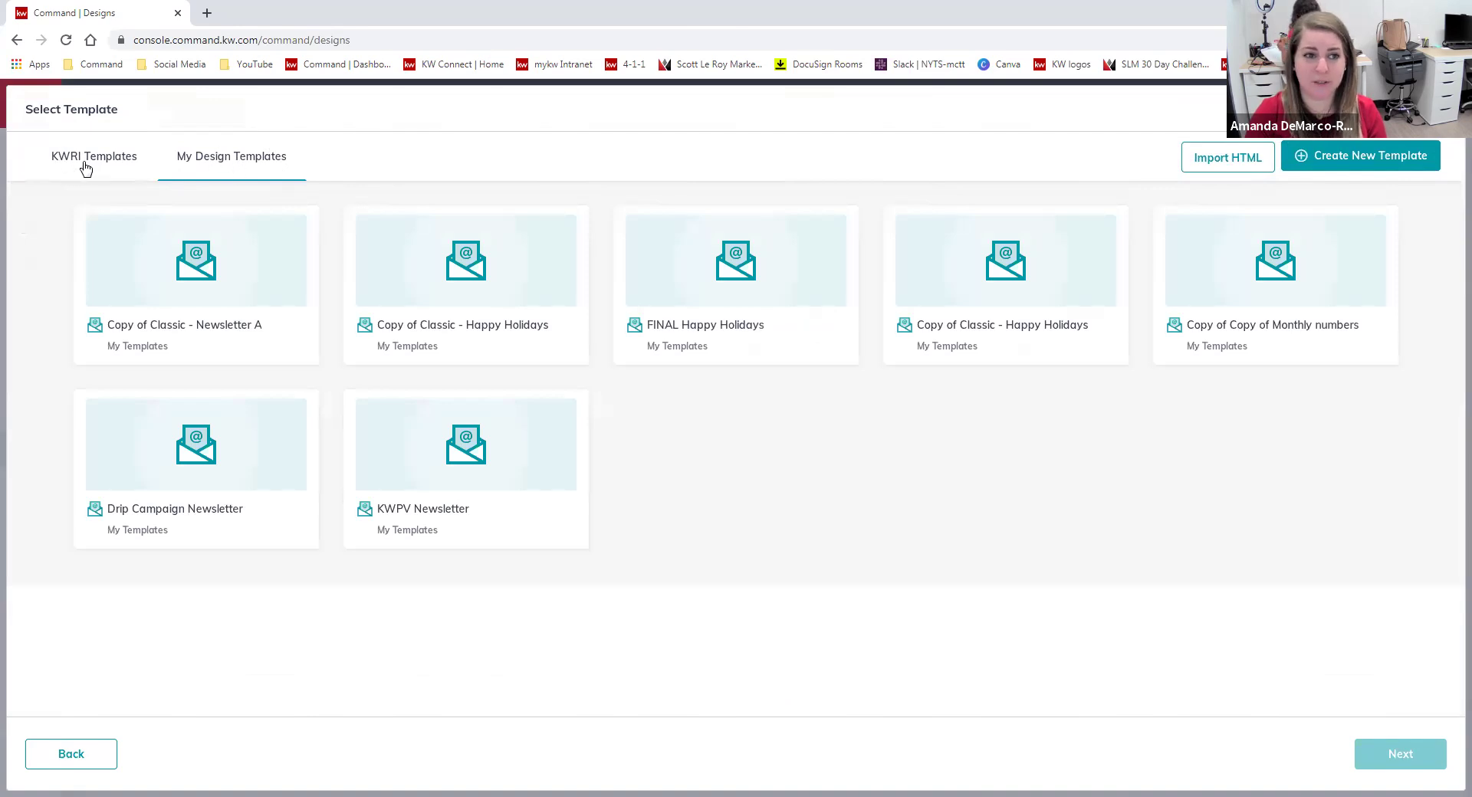
left_click(89, 162)
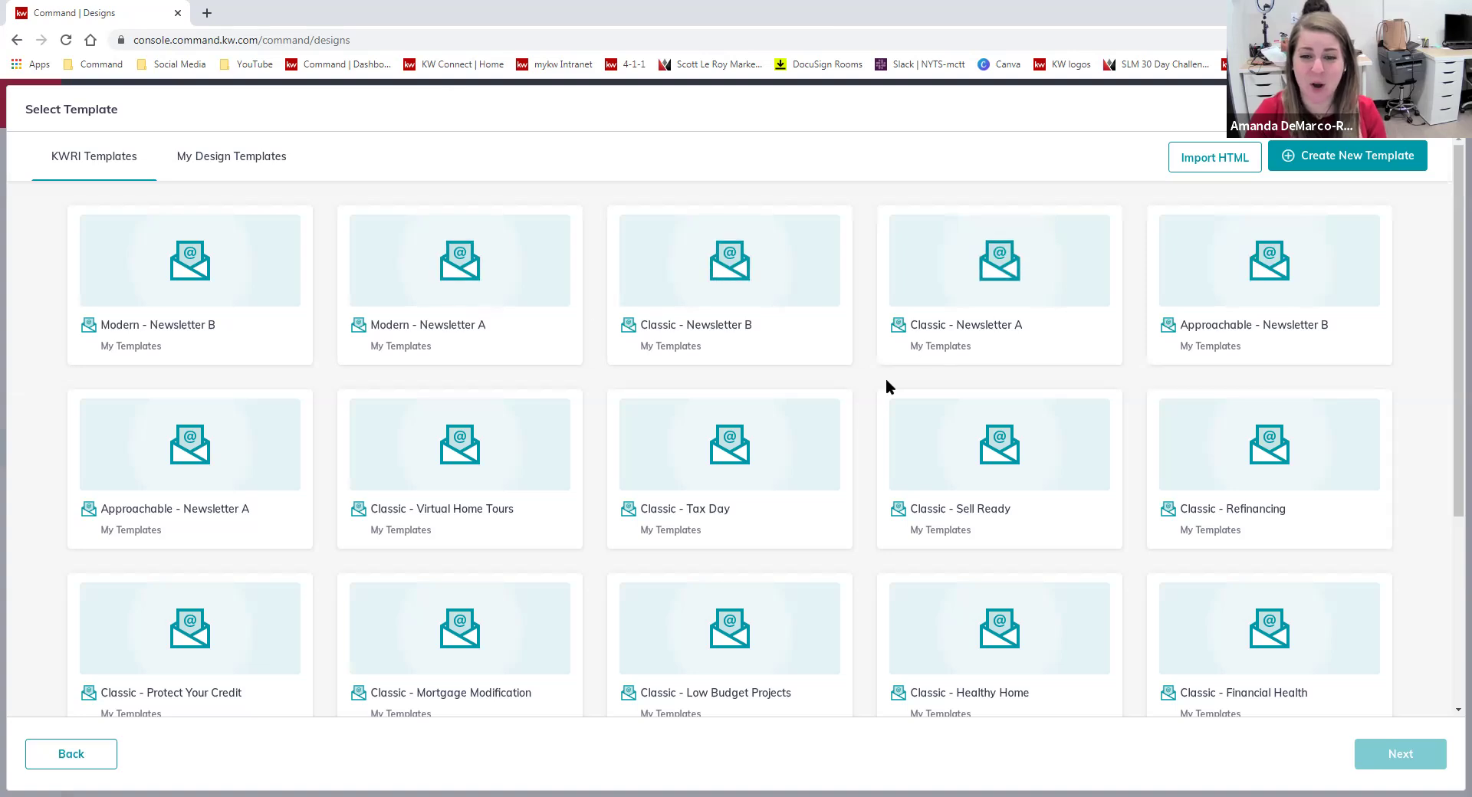
Load more of the 72 templates and pick Classic - Happy New Year.
scroll(872, 430, "down", 4)
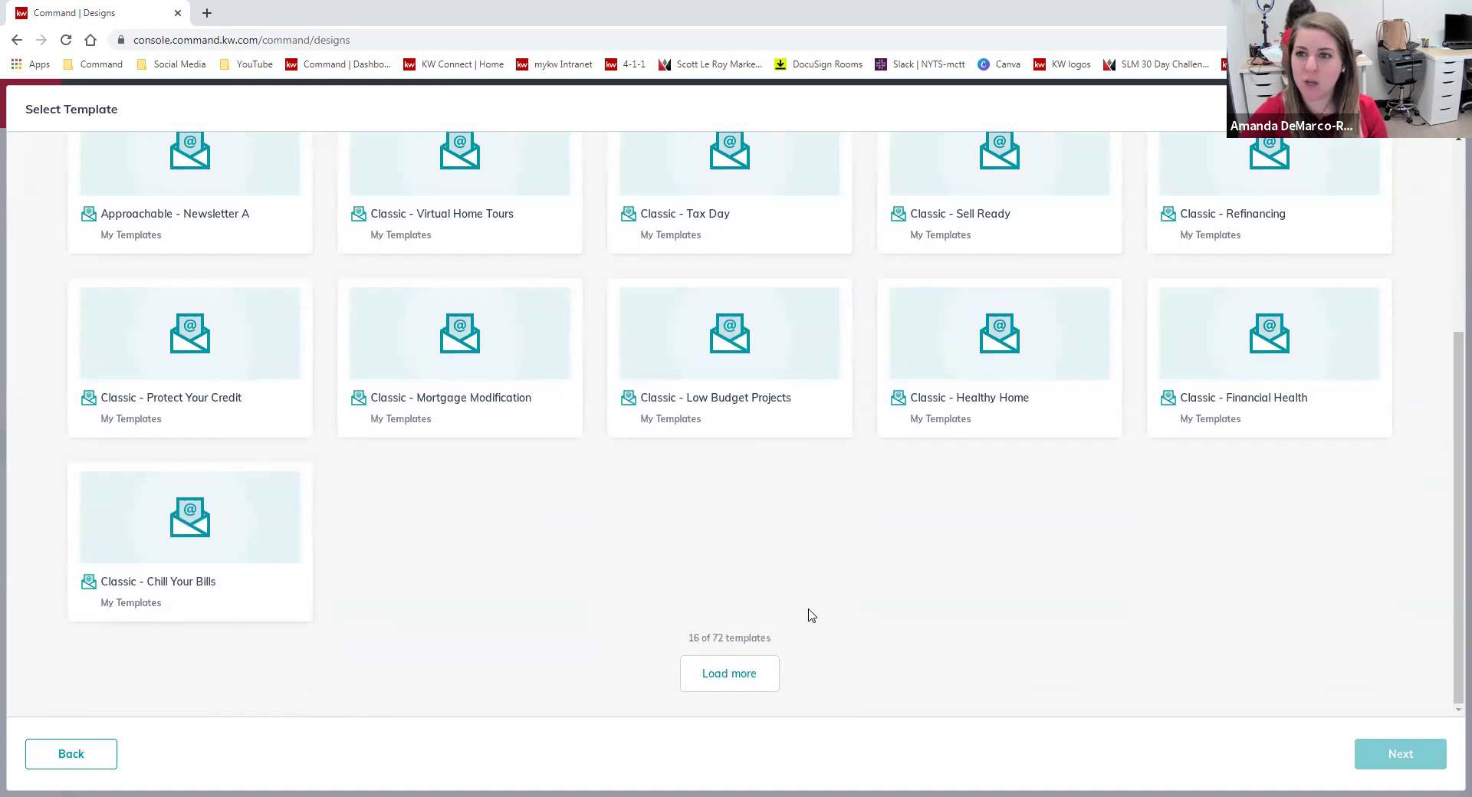
left_click(729, 673)
scroll(907, 576, "up", 1)
scroll(907, 576, "up", 4)
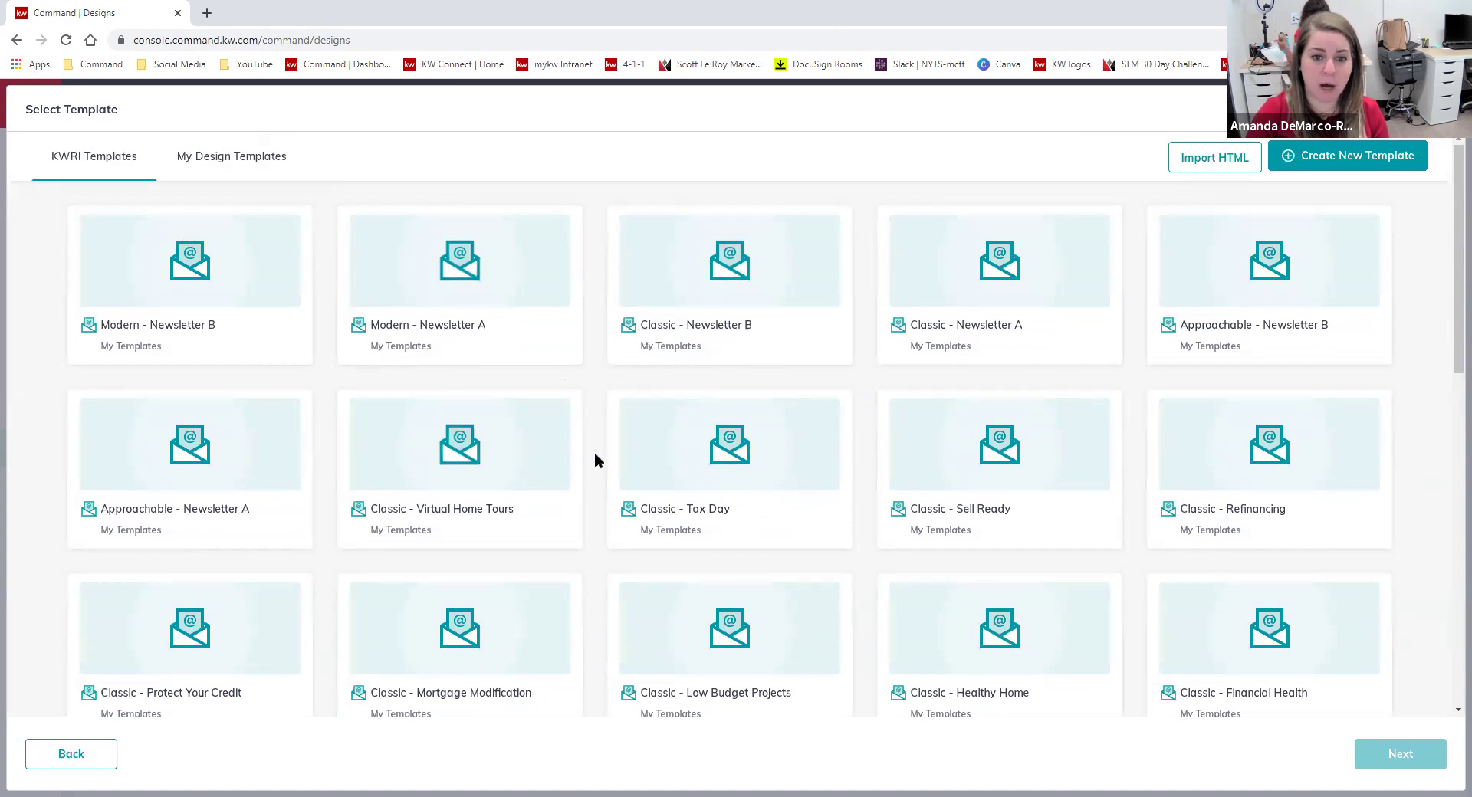
scroll(596, 463, "down", 5)
scroll(590, 537, "down", 5)
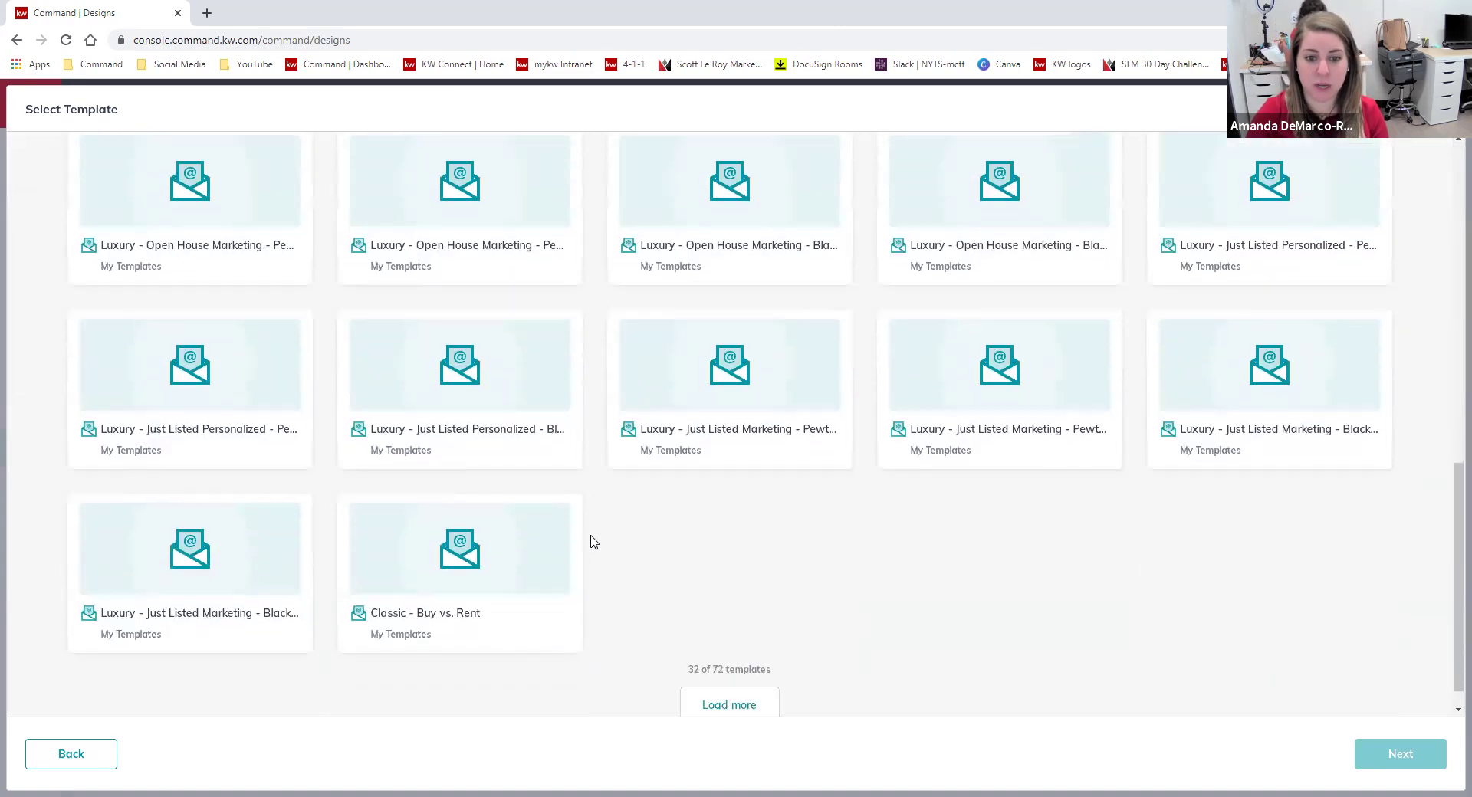
left_click(725, 676)
scroll(874, 492, "down", 7)
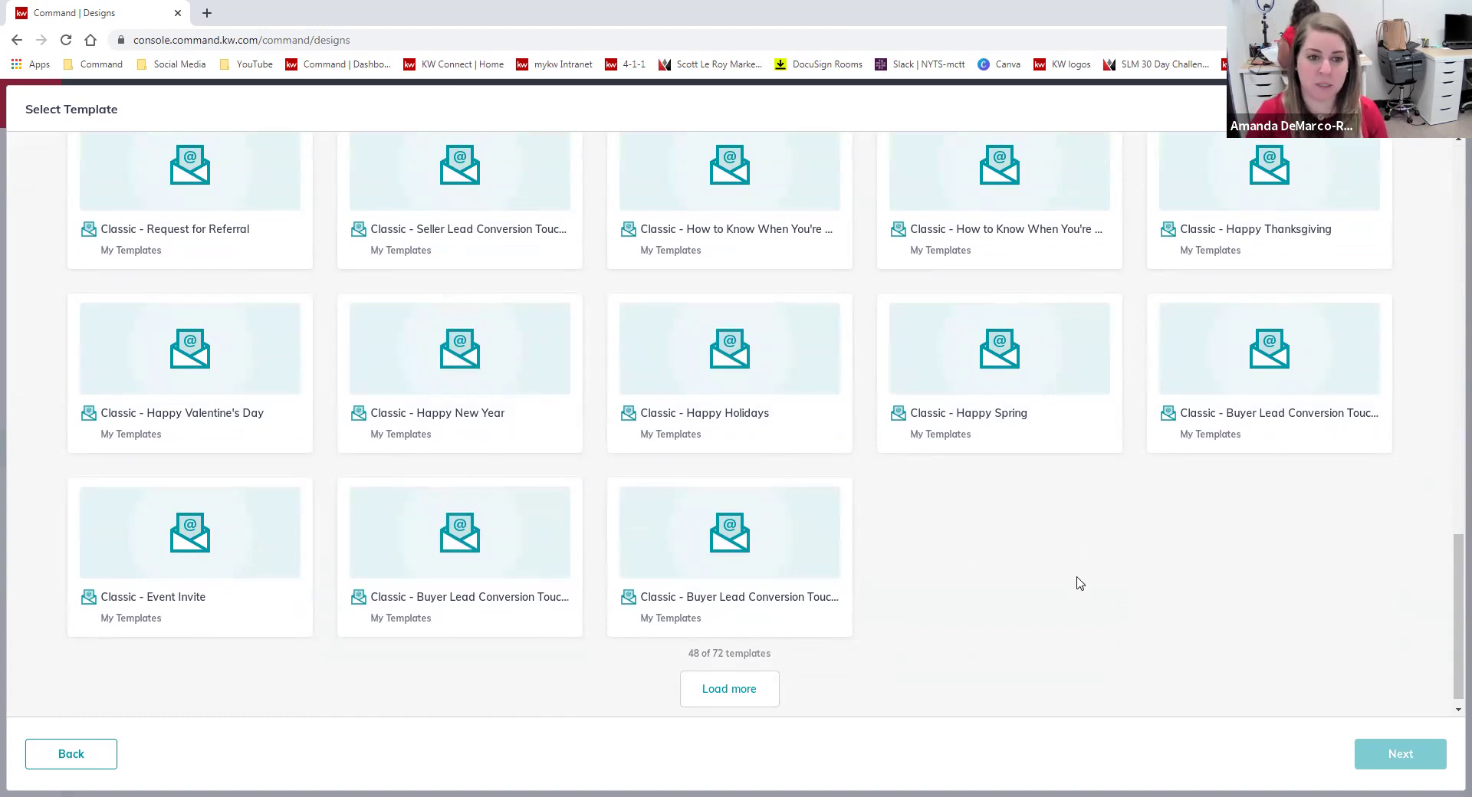
scroll(1048, 655, "up", 1)
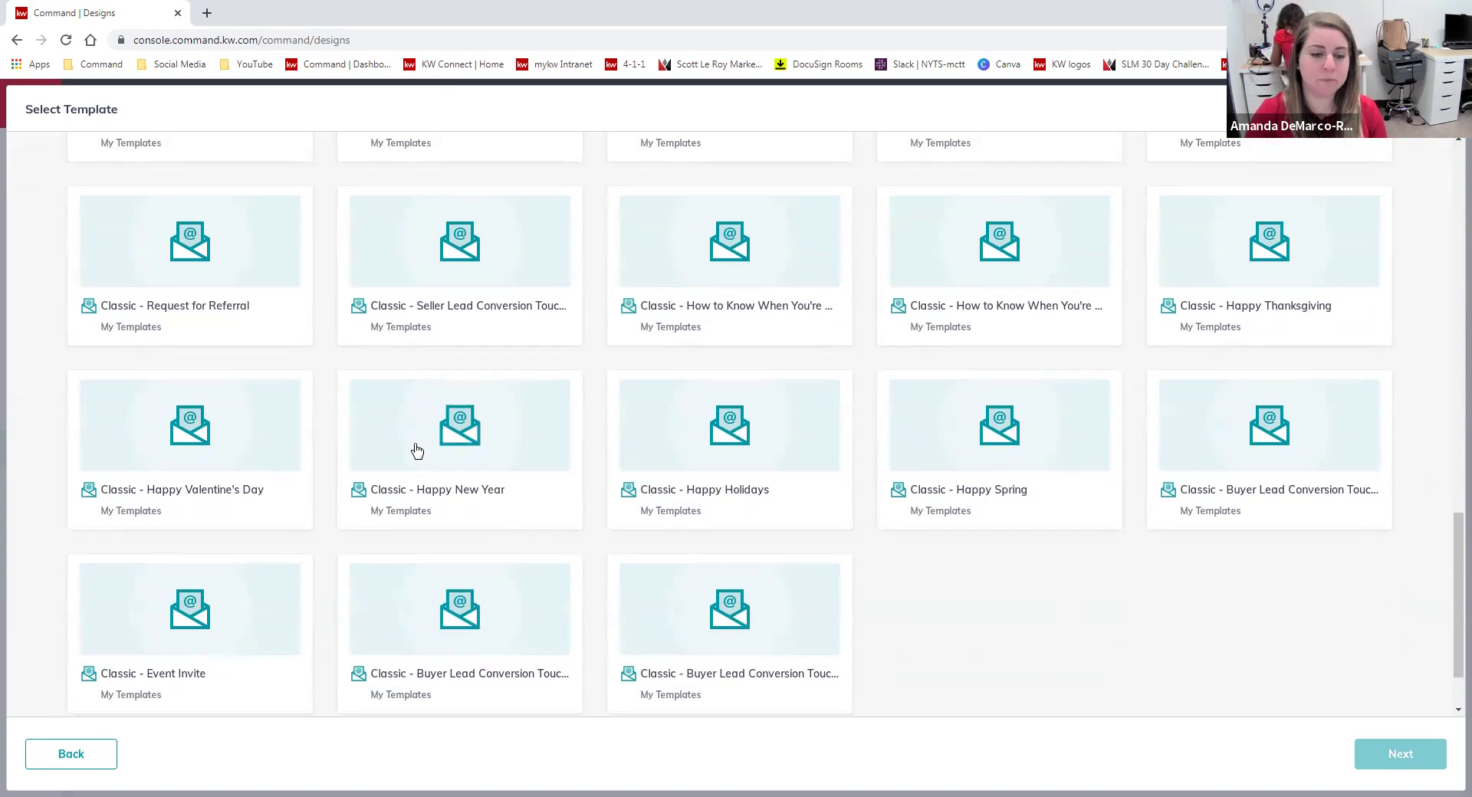
left_click(471, 426)
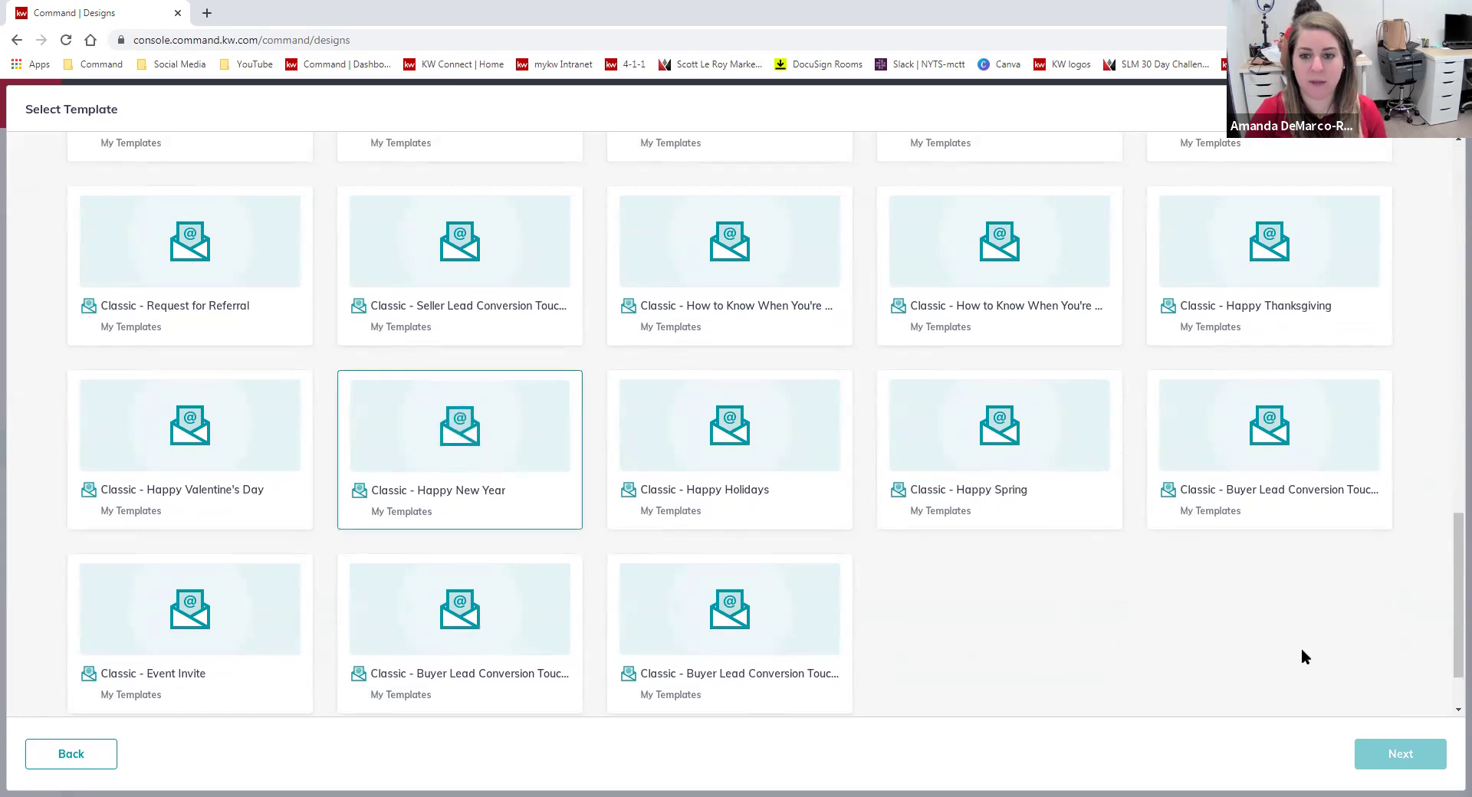
Open the template in the email editor and rename it '2021 Happy New Year Email'.
left_click(1400, 756)
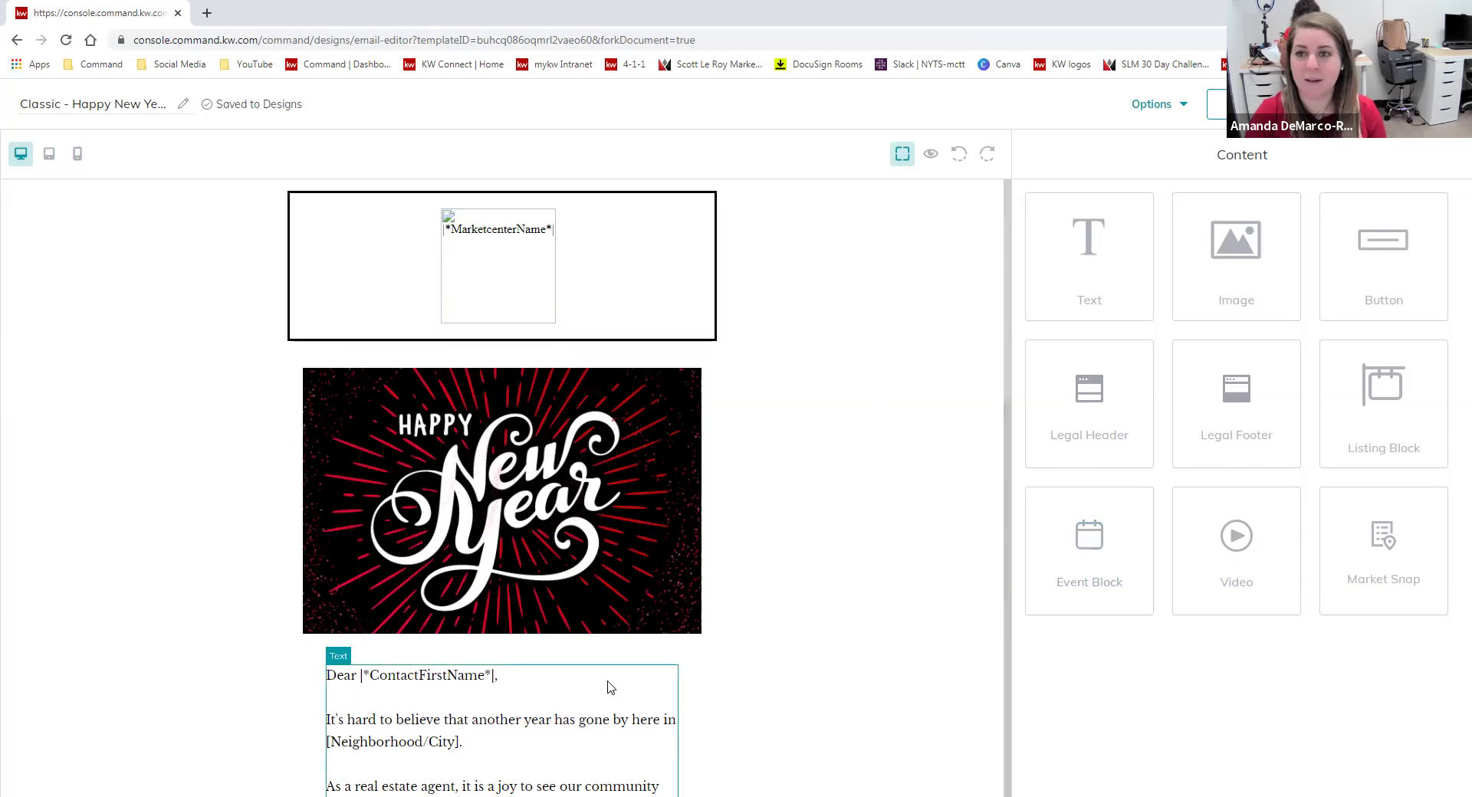
left_click(133, 115)
left_click_drag(20, 108, 173, 110)
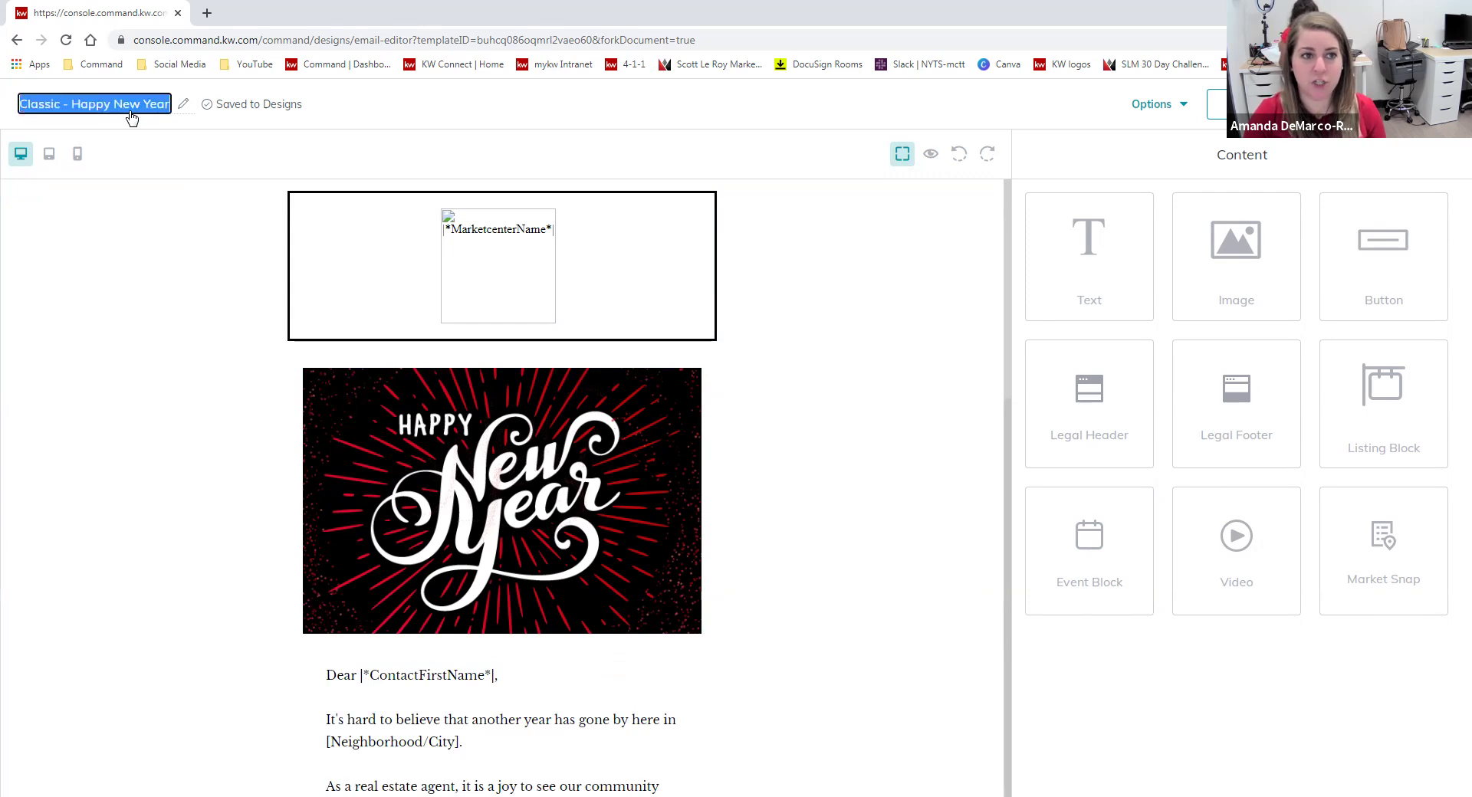
type("2")
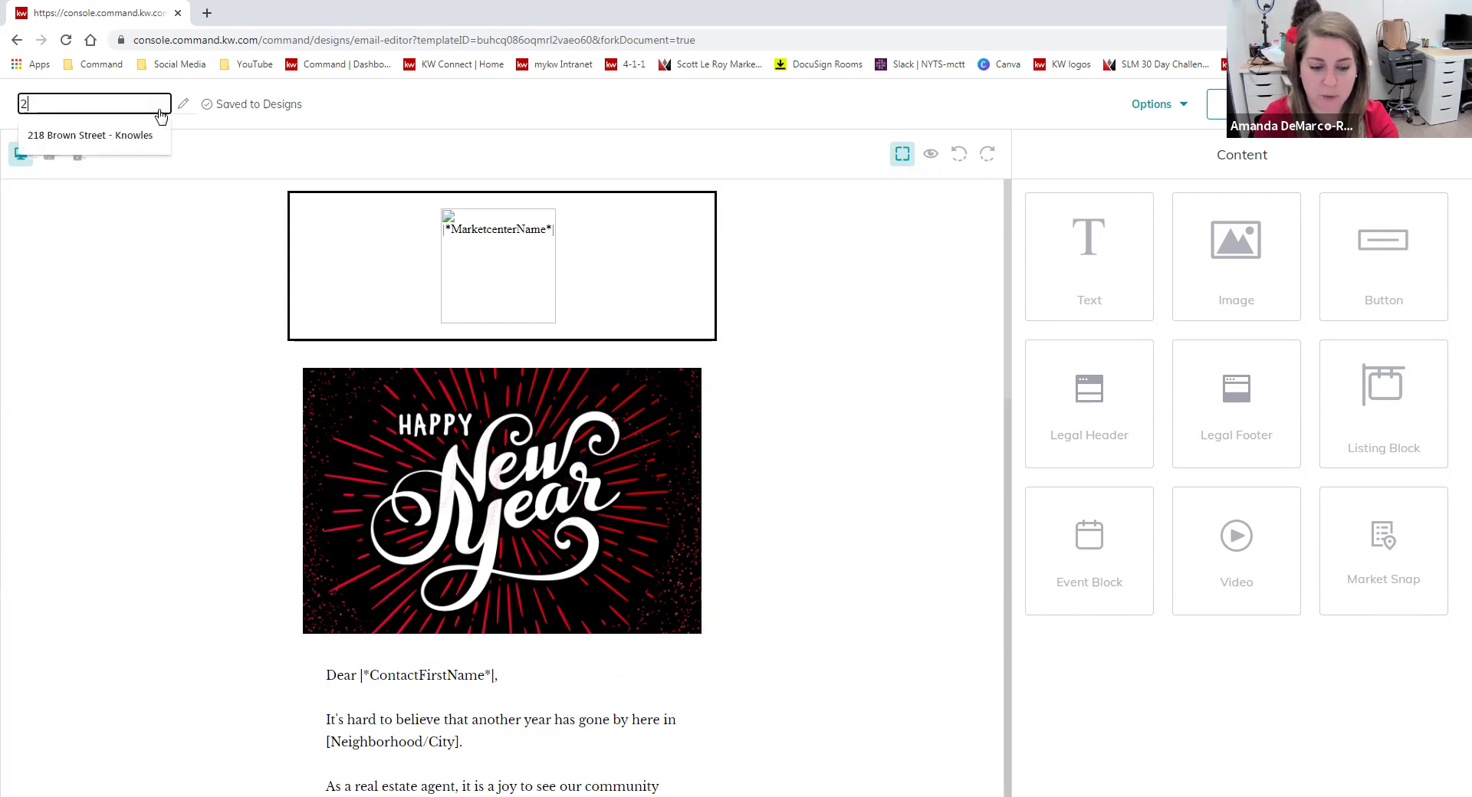
type("021 Happy New")
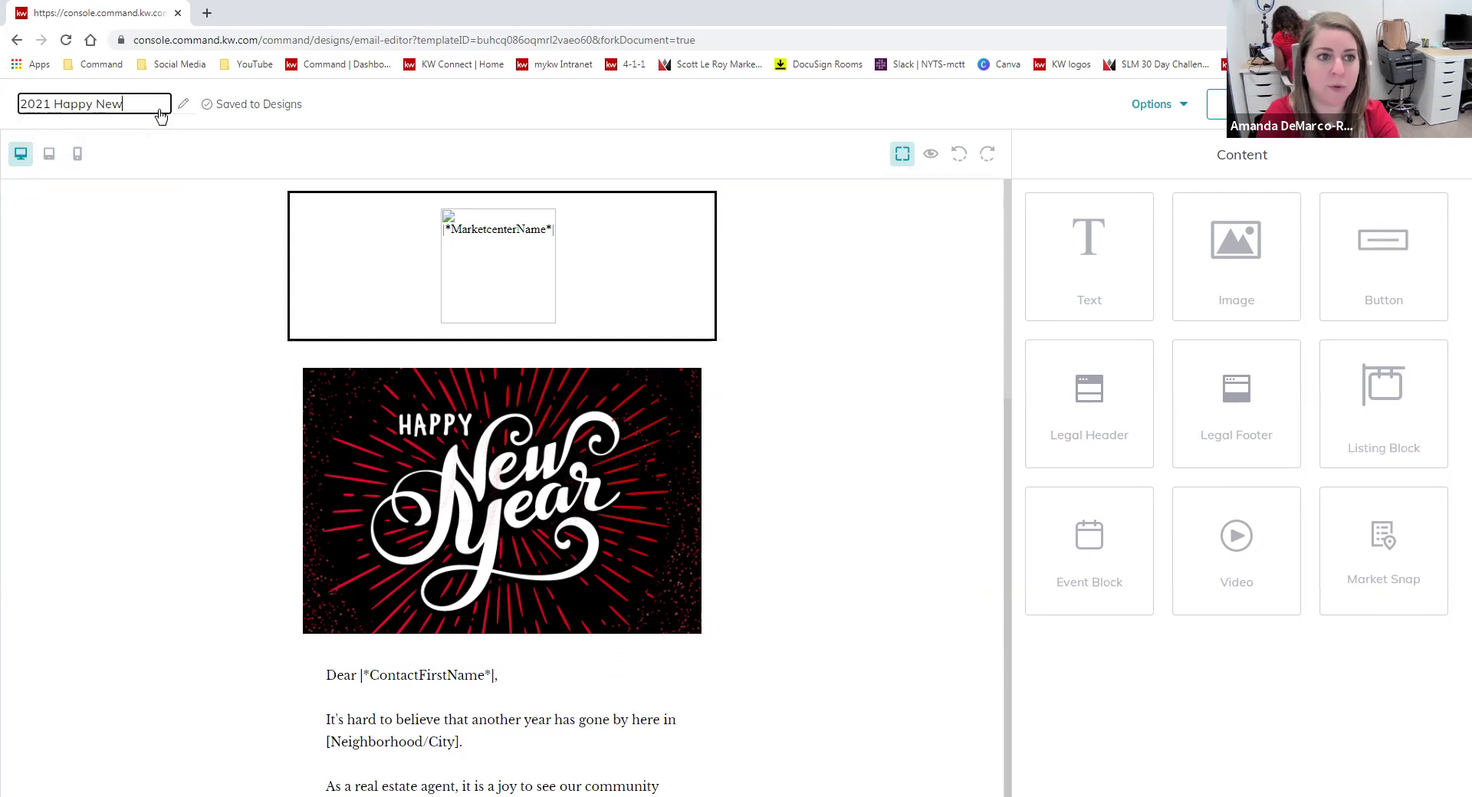
type(" Year Email")
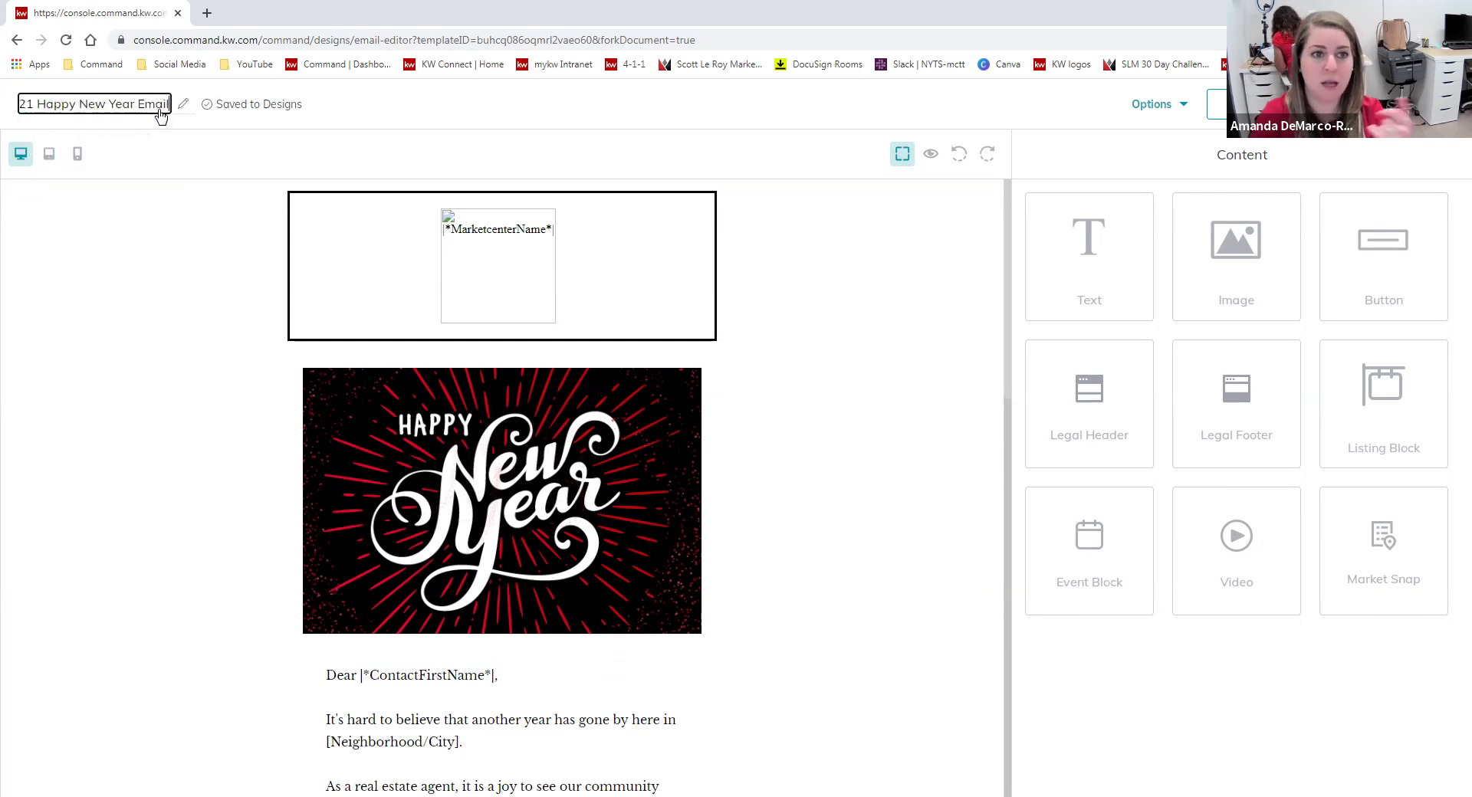
left_click(399, 108)
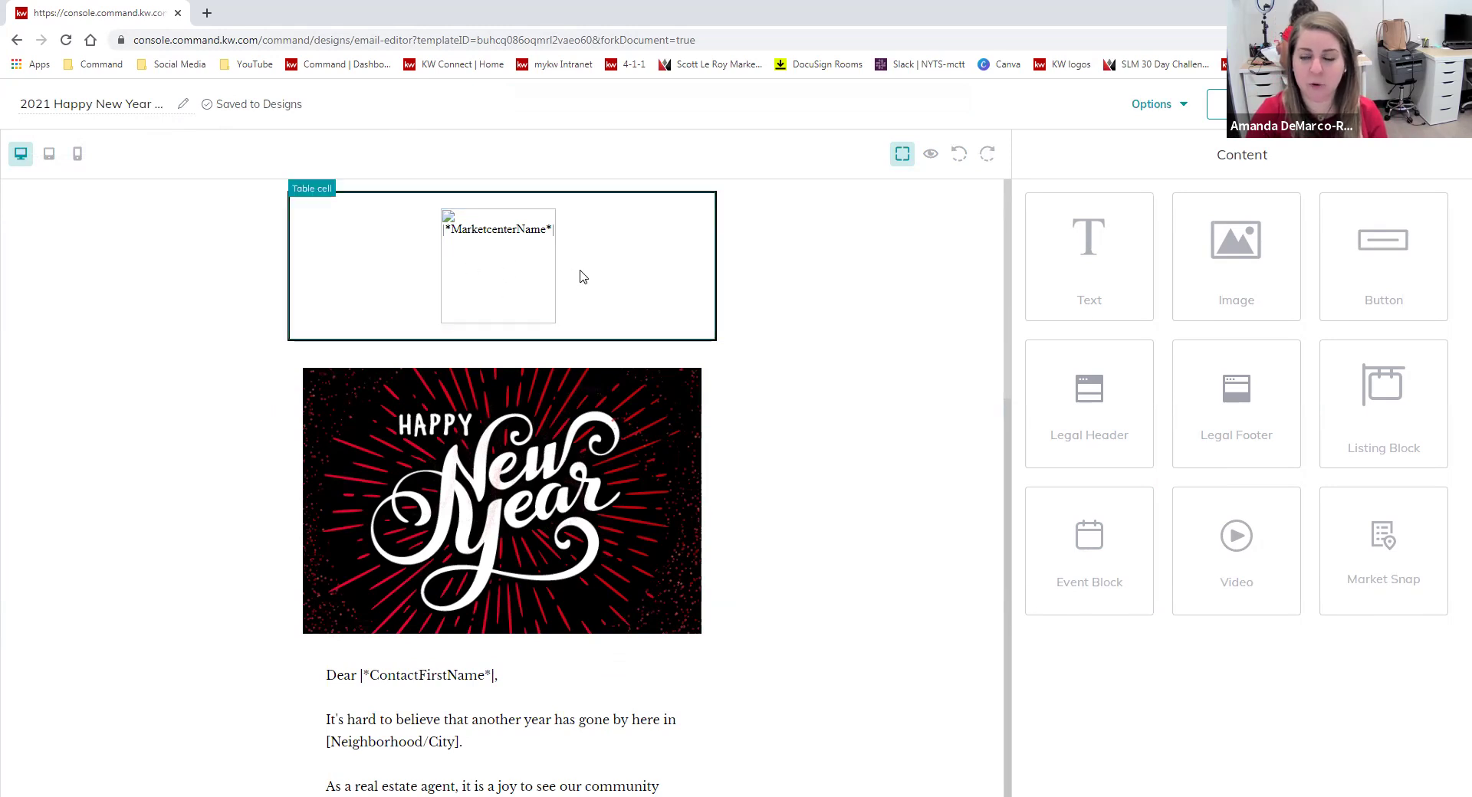
Scroll through the email canvas and open the design's Options menu.
scroll(699, 281, "down", 1)
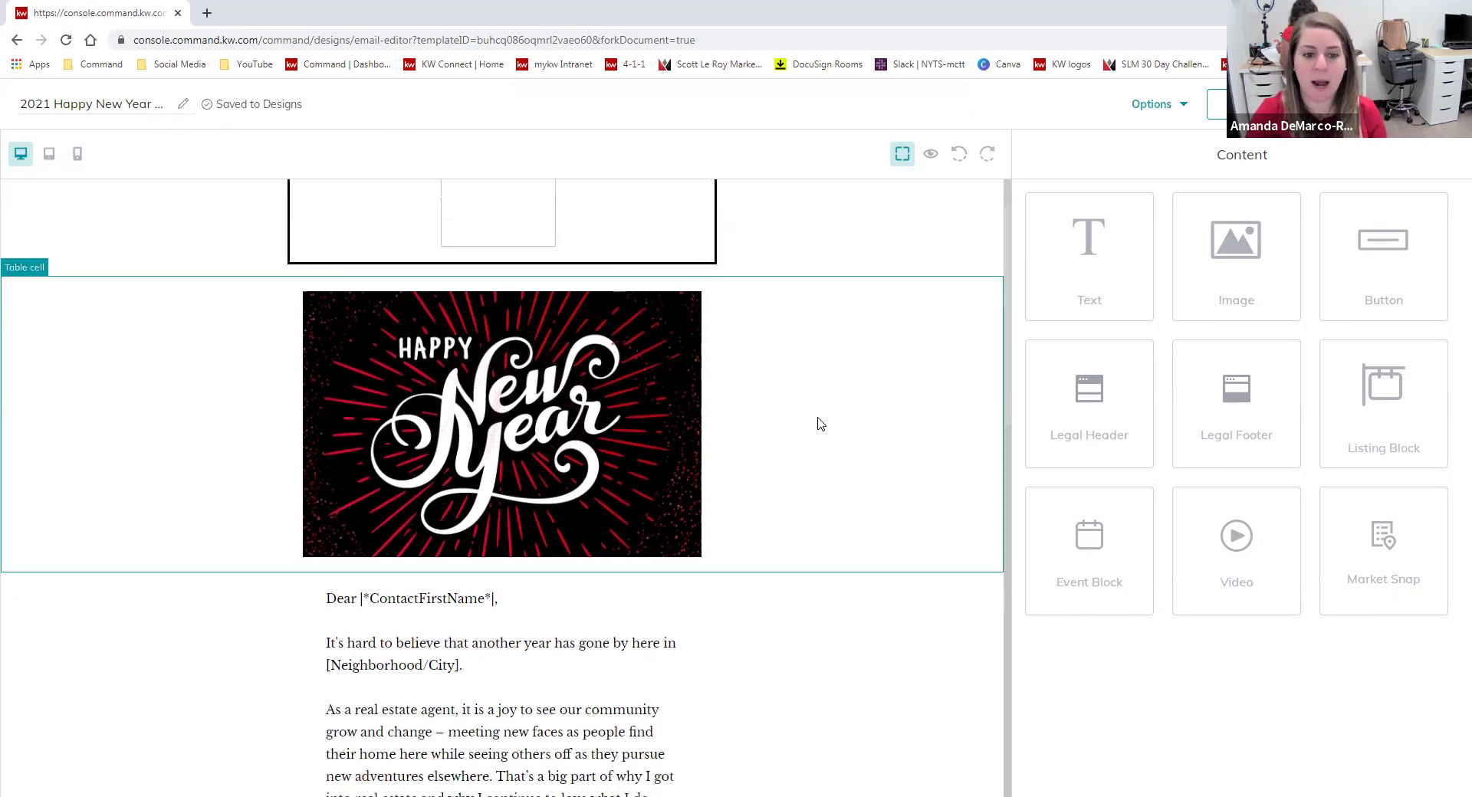
scroll(583, 280, "up", 1)
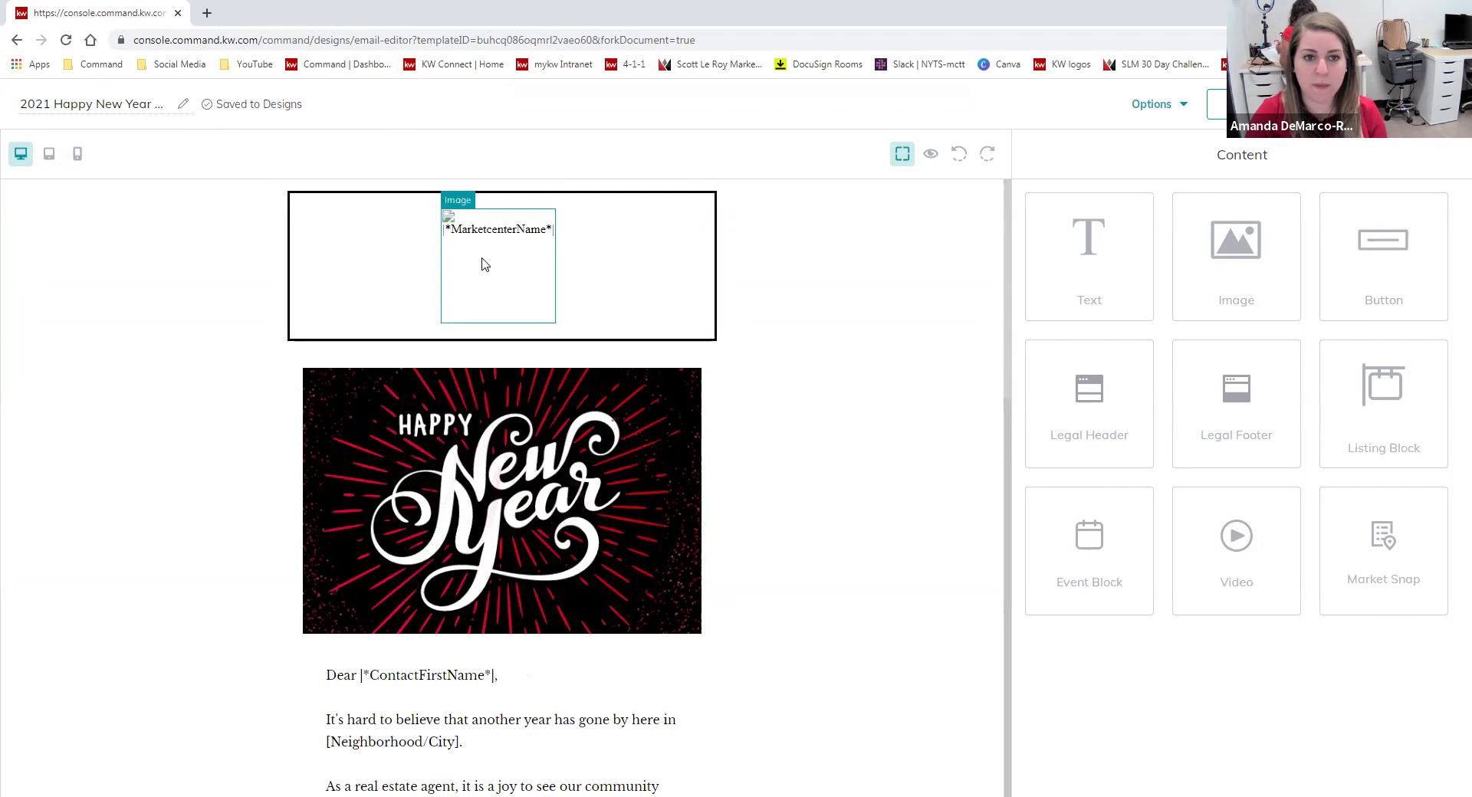
scroll(844, 368, "down", 6)
scroll(854, 381, "down", 6)
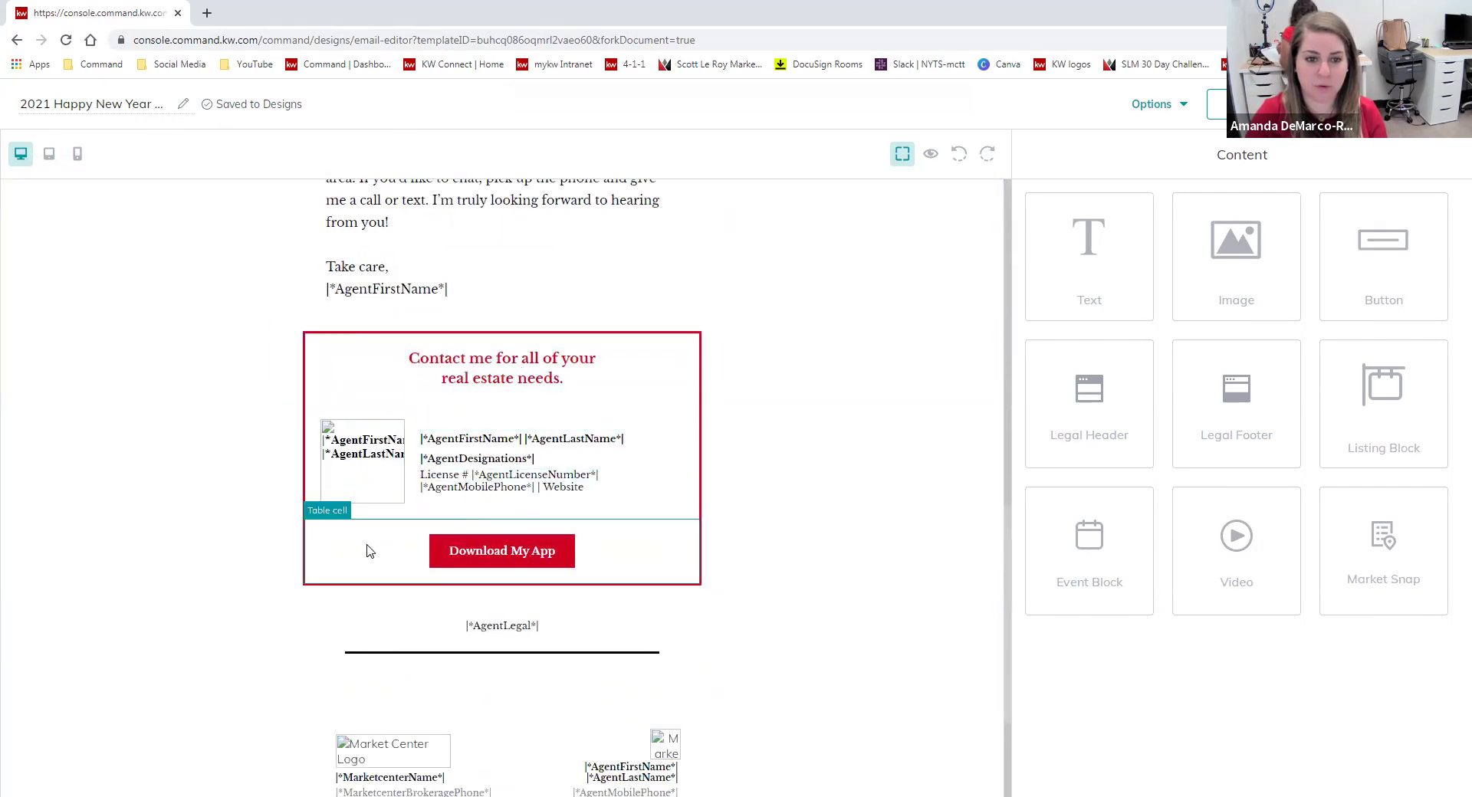
scroll(636, 636, "down", 3)
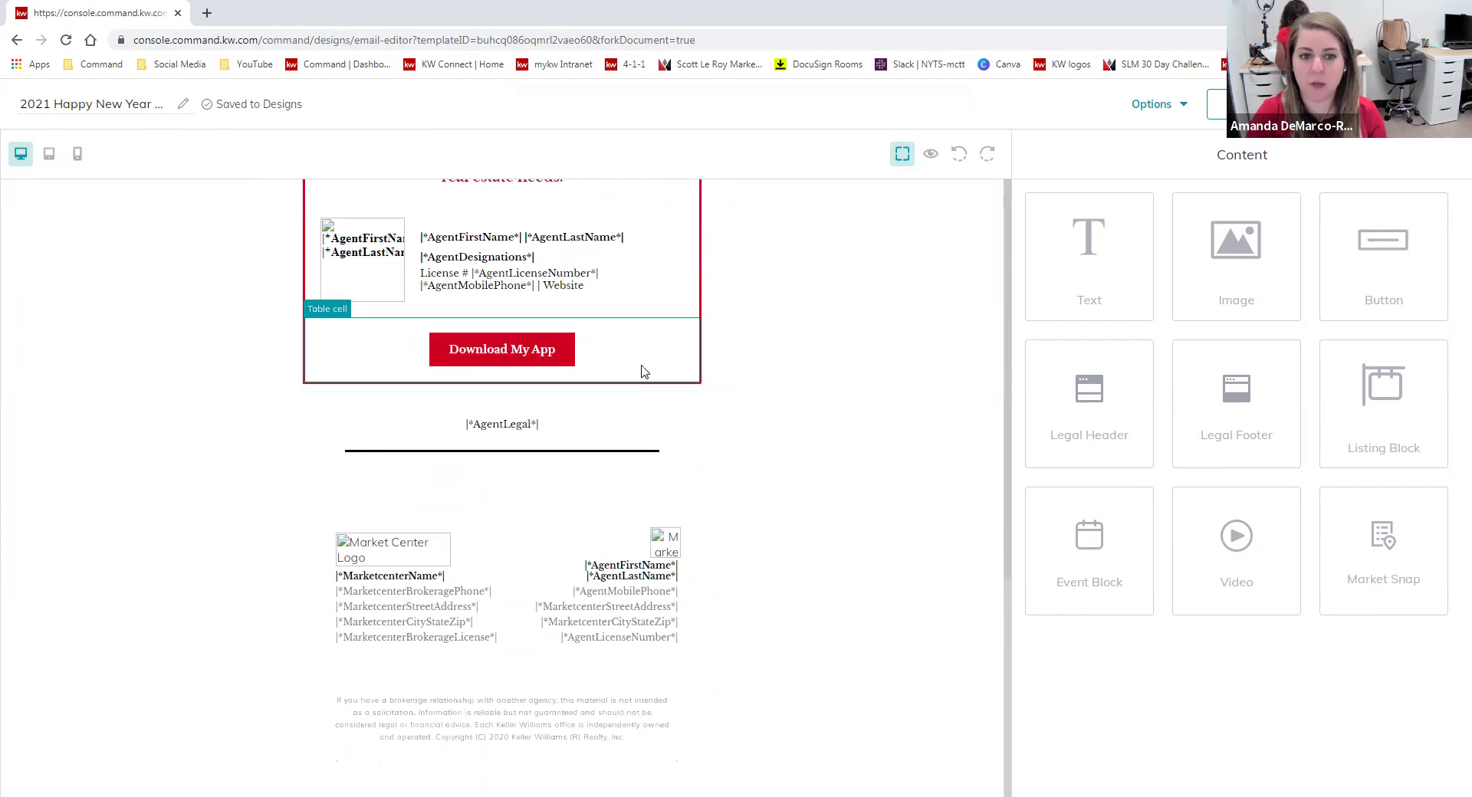
scroll(644, 371, "up", 13)
left_click(1146, 104)
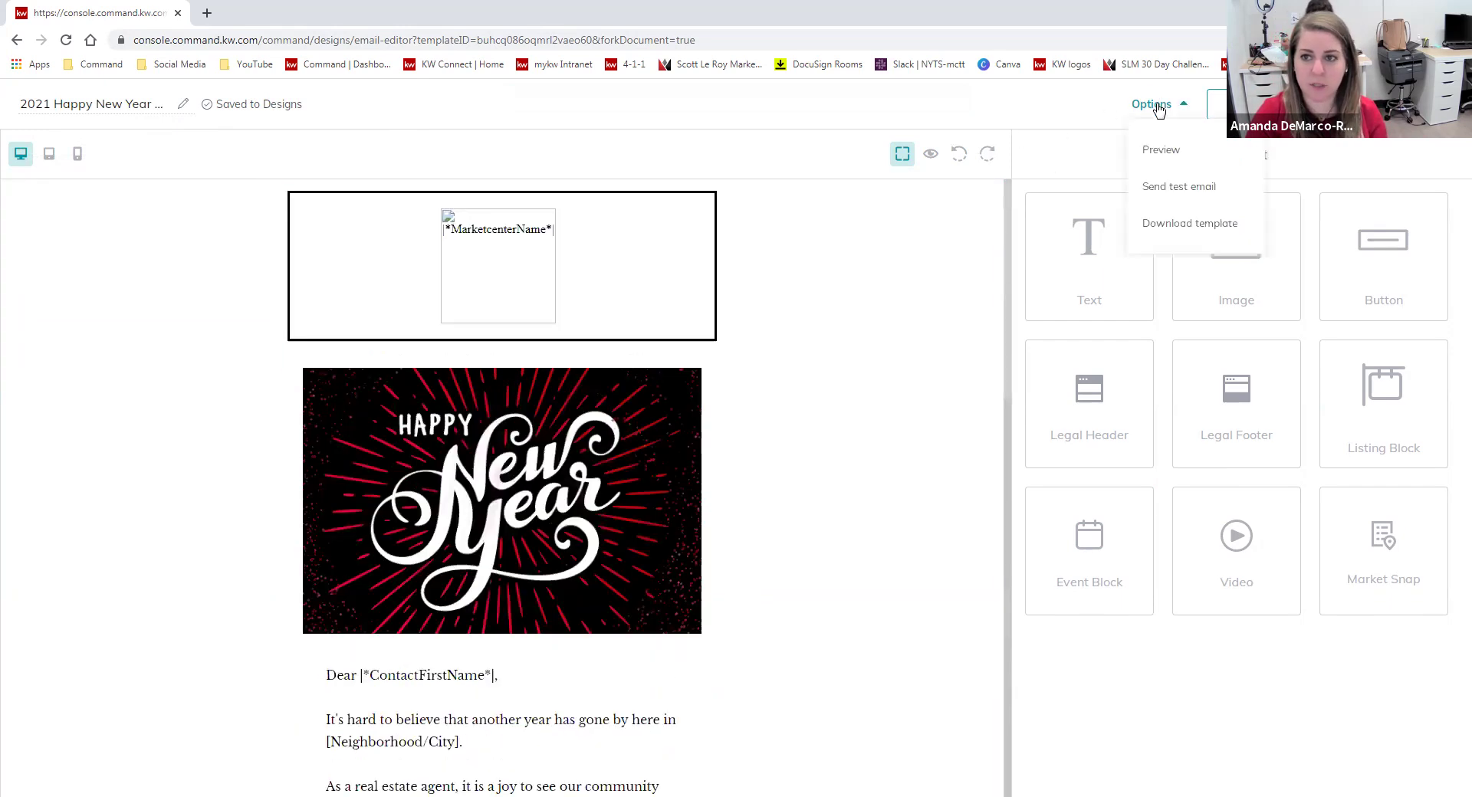
Preview the 2021 Happy New Year Email and open the contact list for previewing.
left_click(1174, 151)
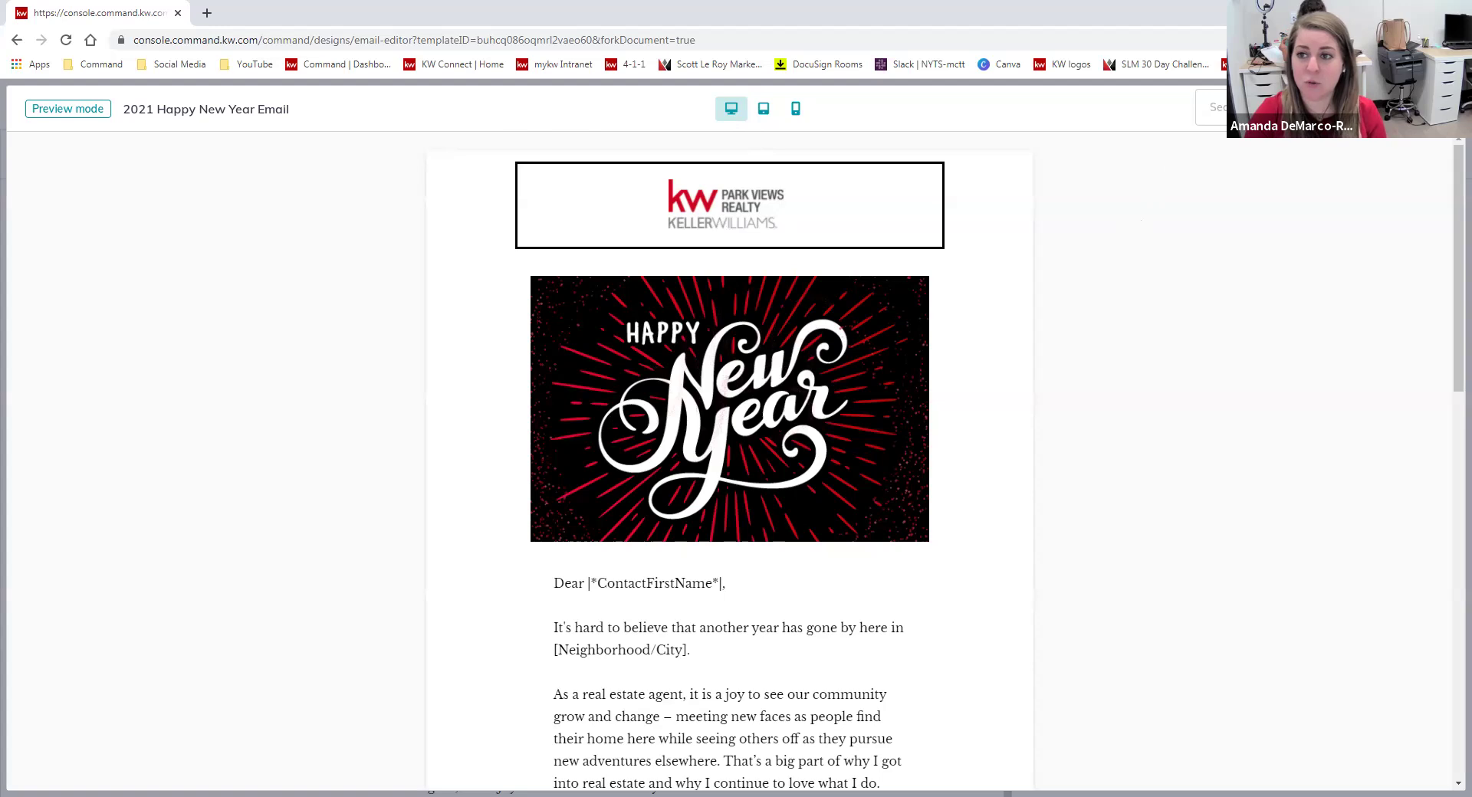
left_click(1302, 107)
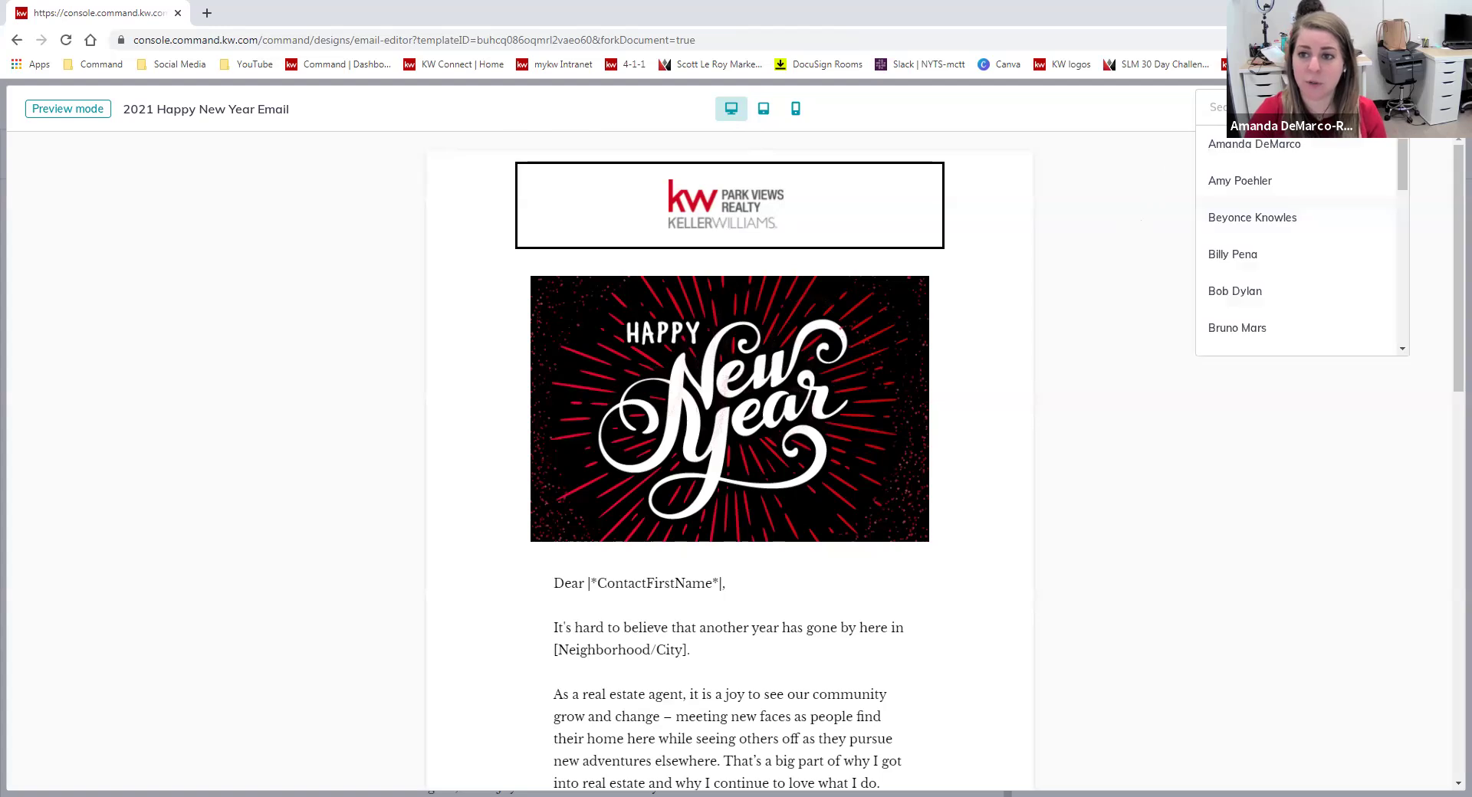
Merge a sample contact into the preview and scroll through it to the footer.
left_click(1283, 144)
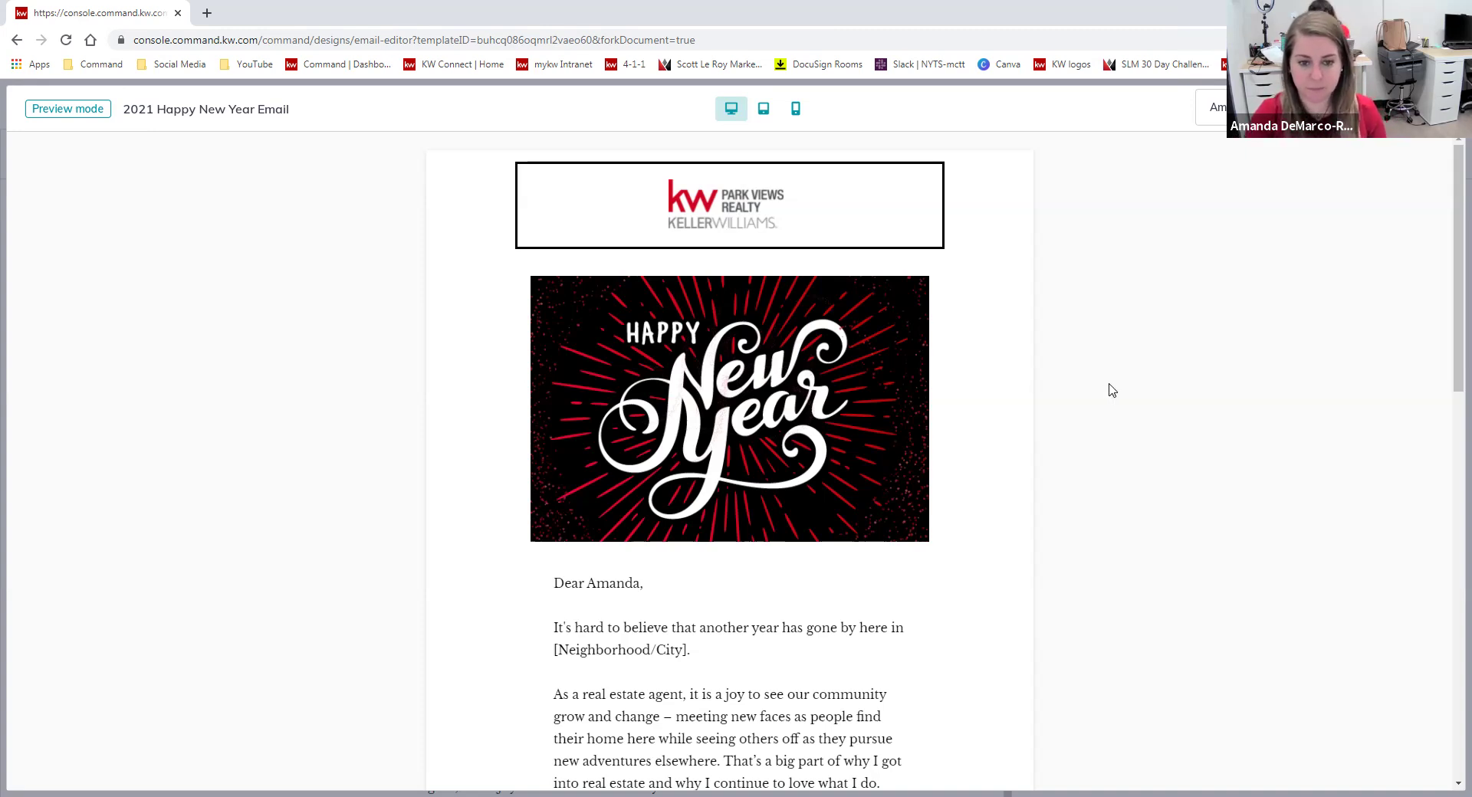
scroll(870, 431, "down", 5)
scroll(870, 431, "down", 2)
scroll(944, 451, "down", 3)
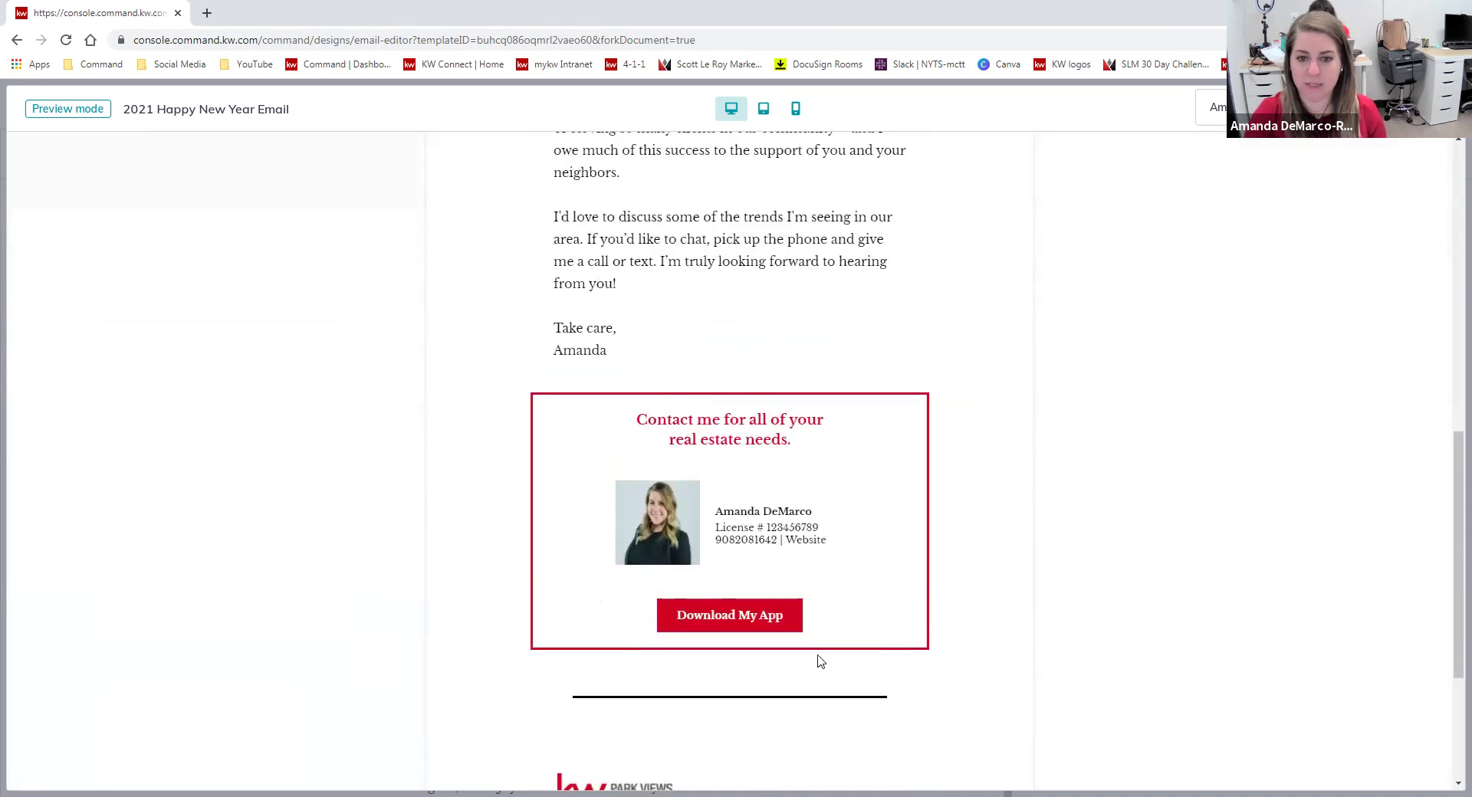
scroll(976, 525, "down", 3)
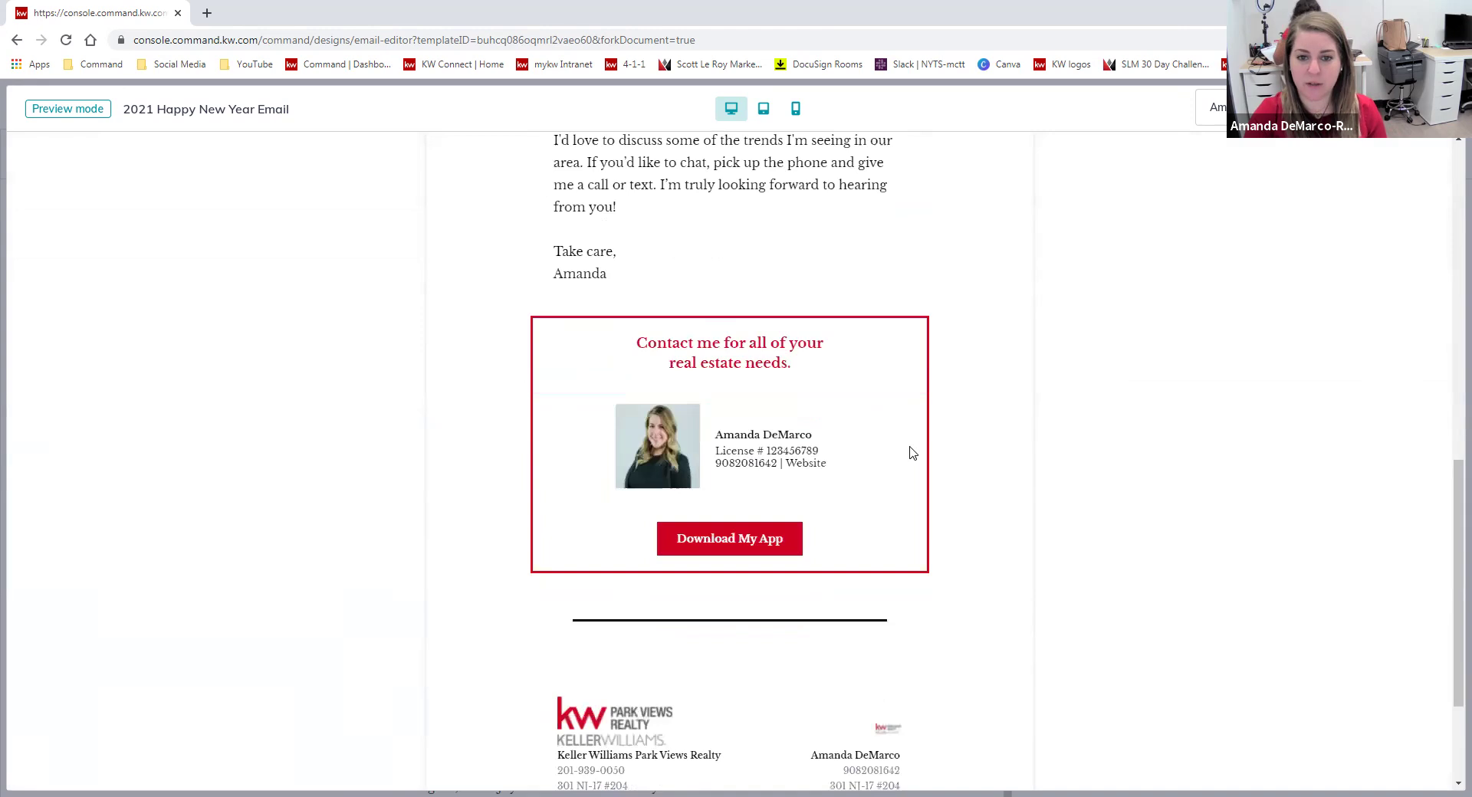
scroll(967, 583, "down", 1)
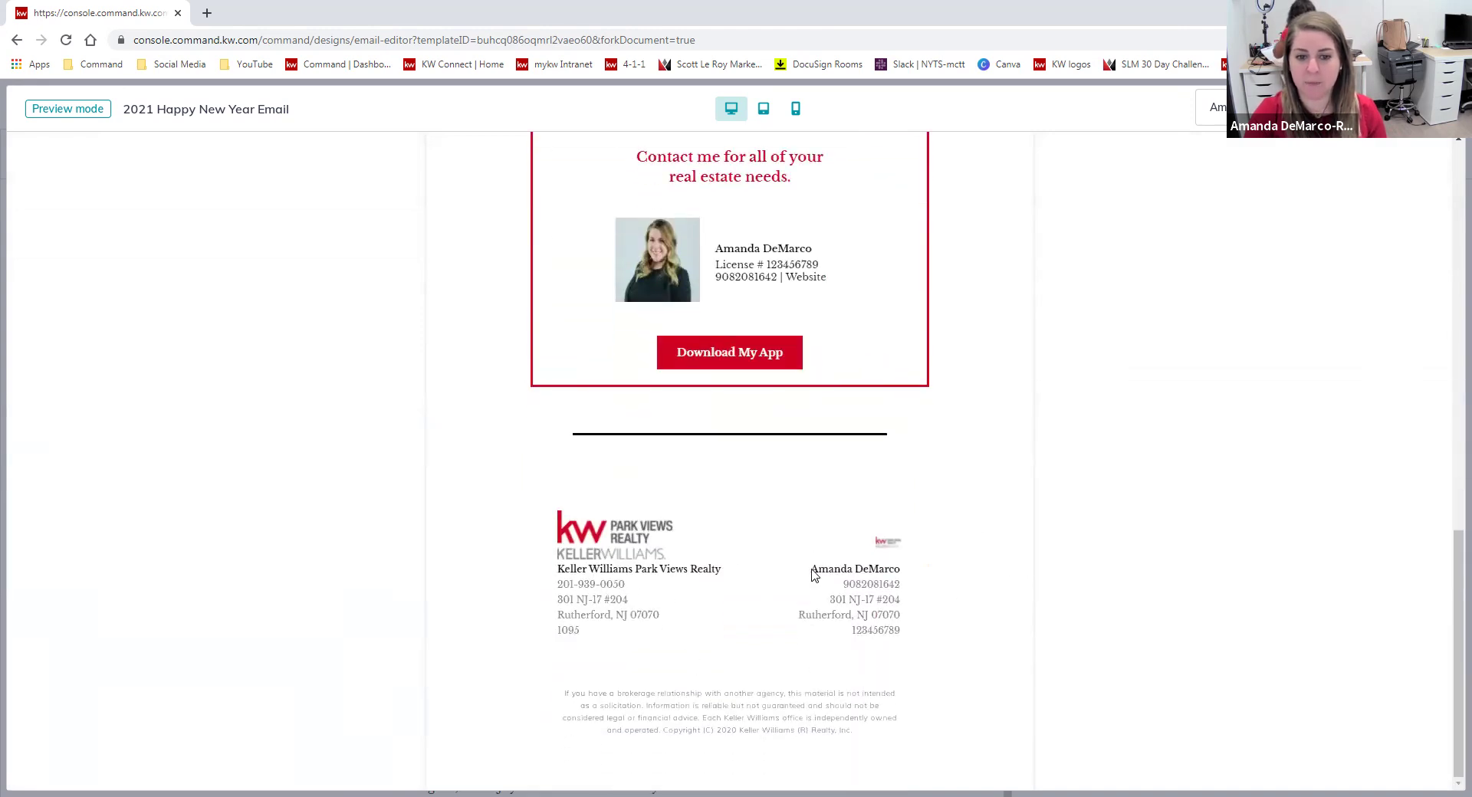
scroll(985, 603, "up", 10)
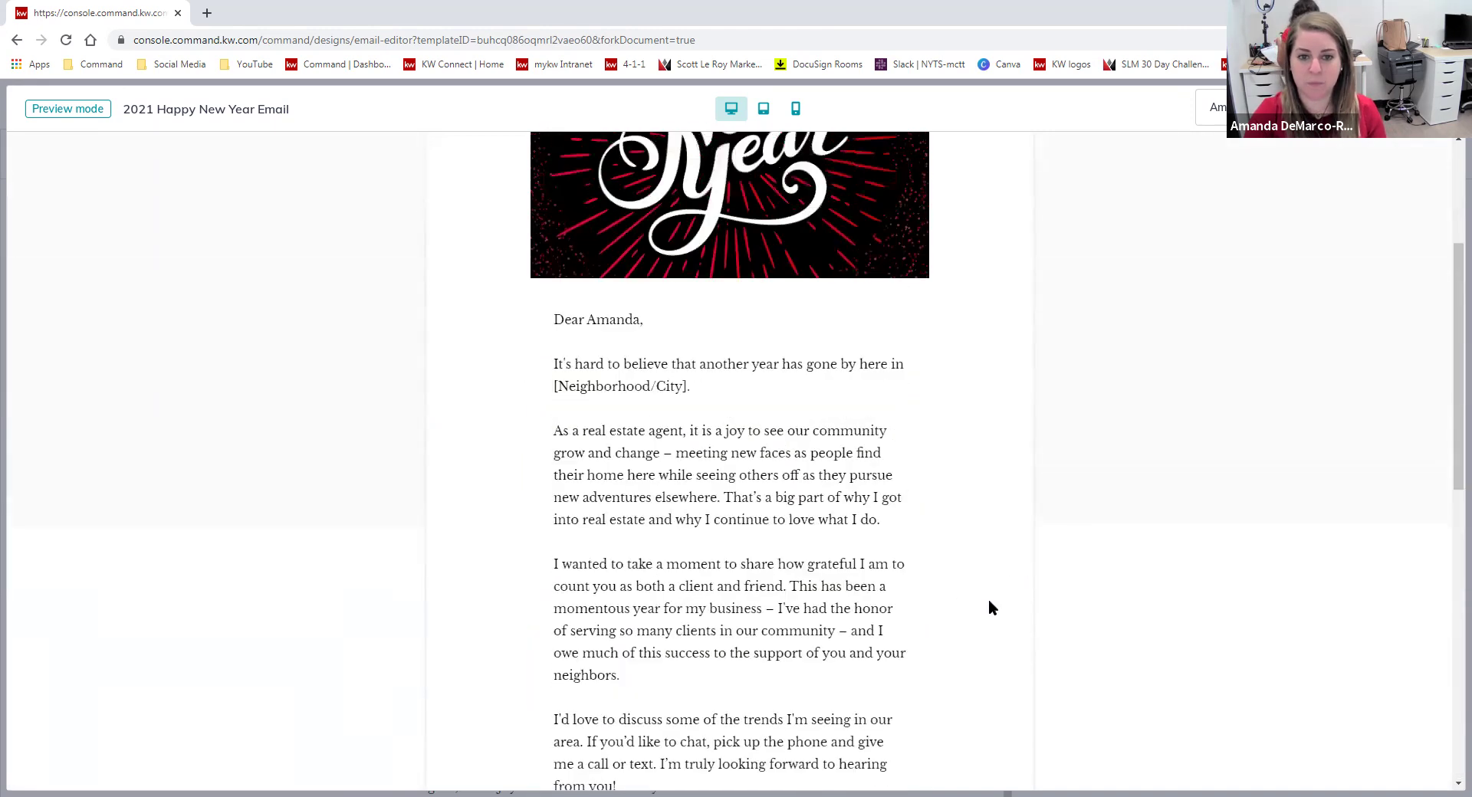
Close the preview and scroll down to the letter's sign-off.
left_click(1437, 108)
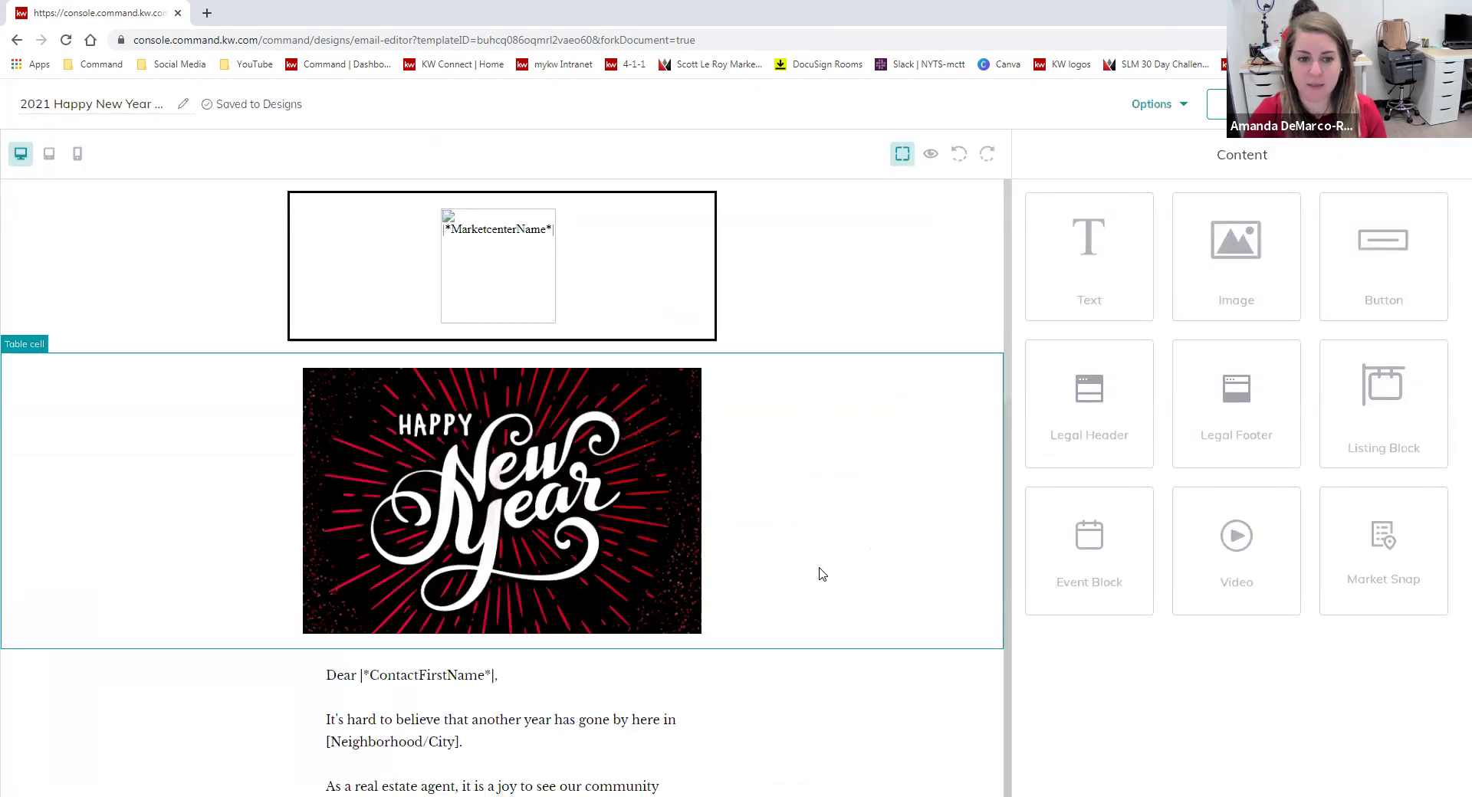
scroll(821, 576, "down", 2)
scroll(822, 577, "down", 2)
scroll(631, 568, "down", 1)
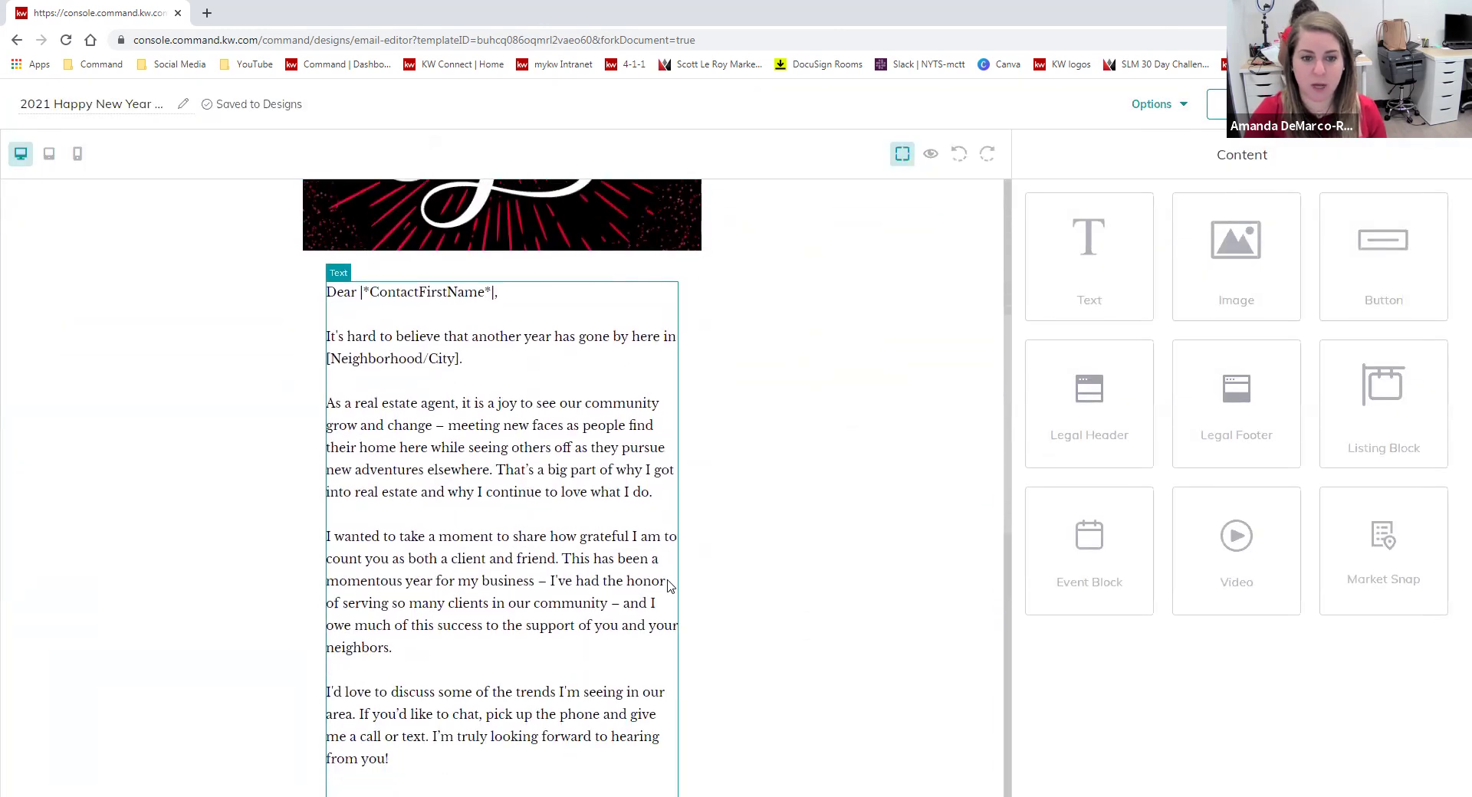
scroll(552, 582, "down", 1)
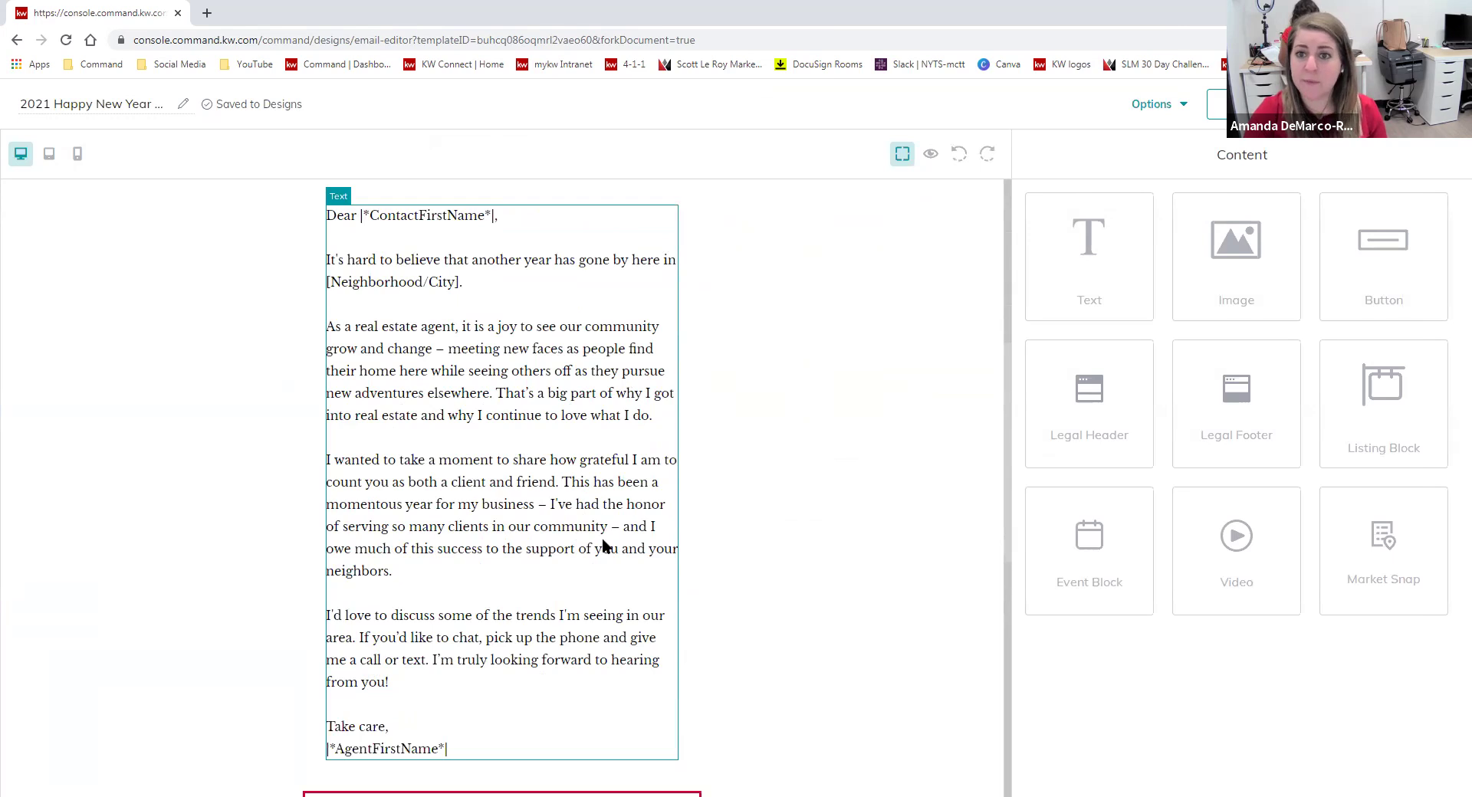
Insert |*AgentMobilePhone*| on a new line beneath |*AgentFirstName*| in the letter text.
left_click(529, 533)
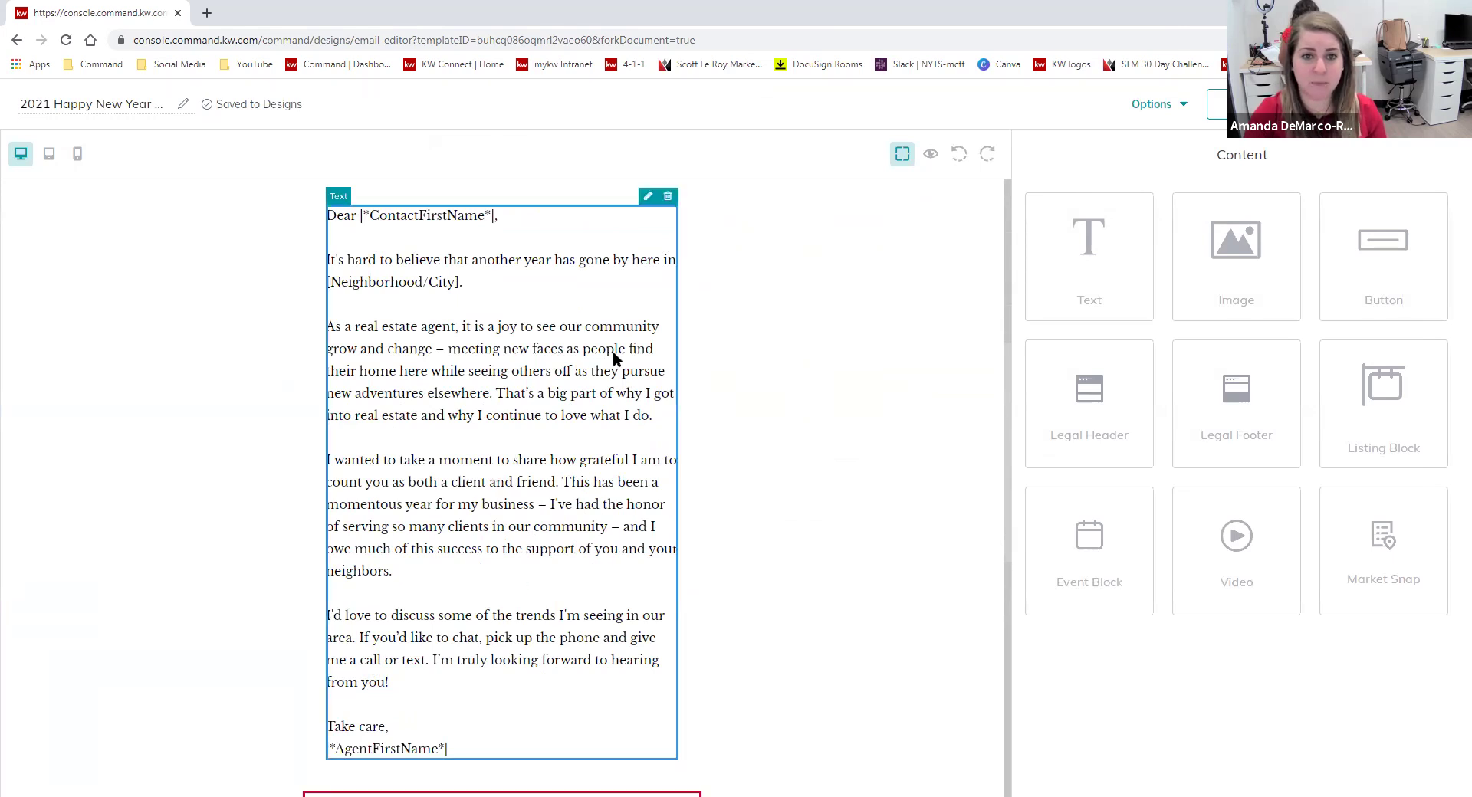
left_click(648, 196)
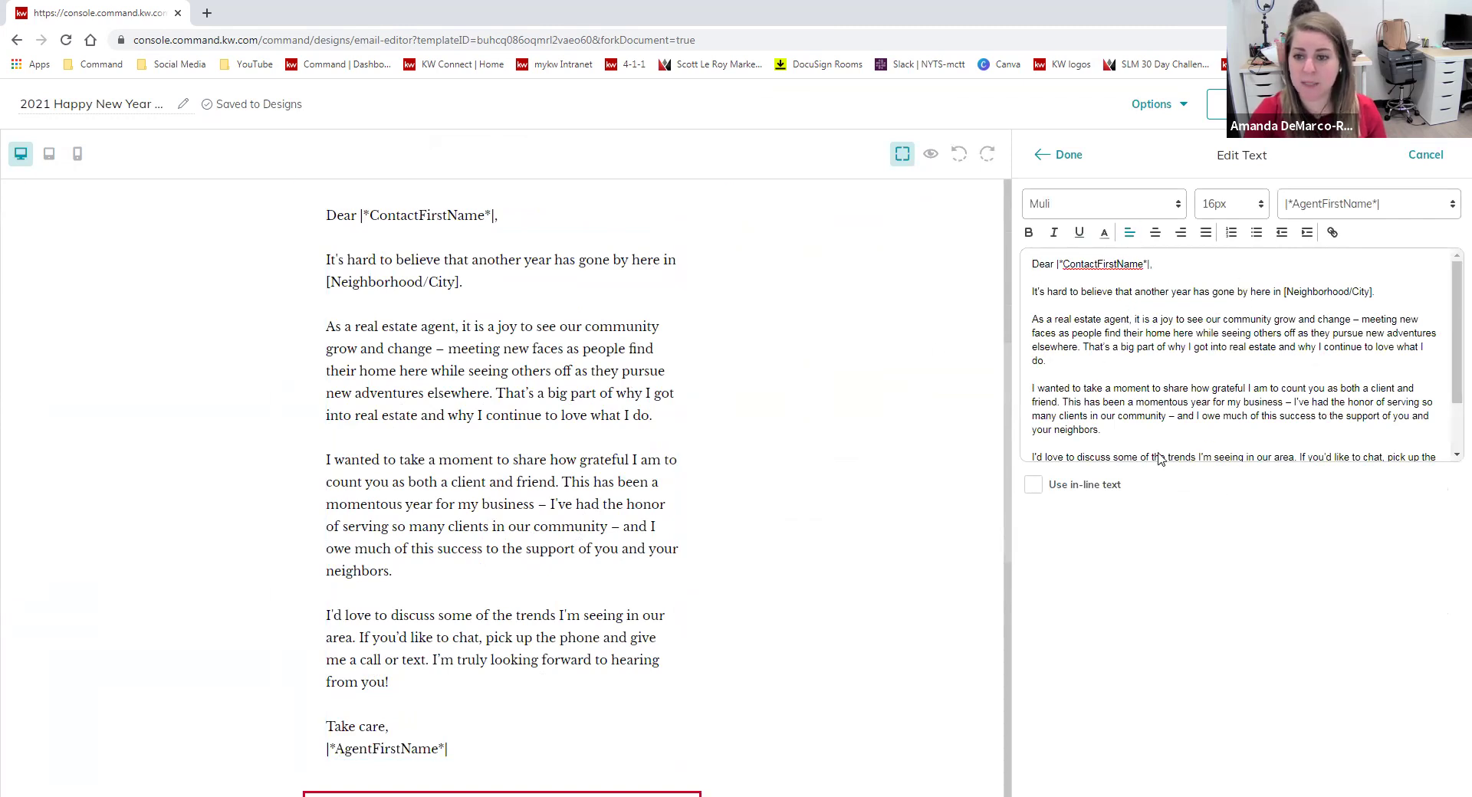
left_click(1452, 204)
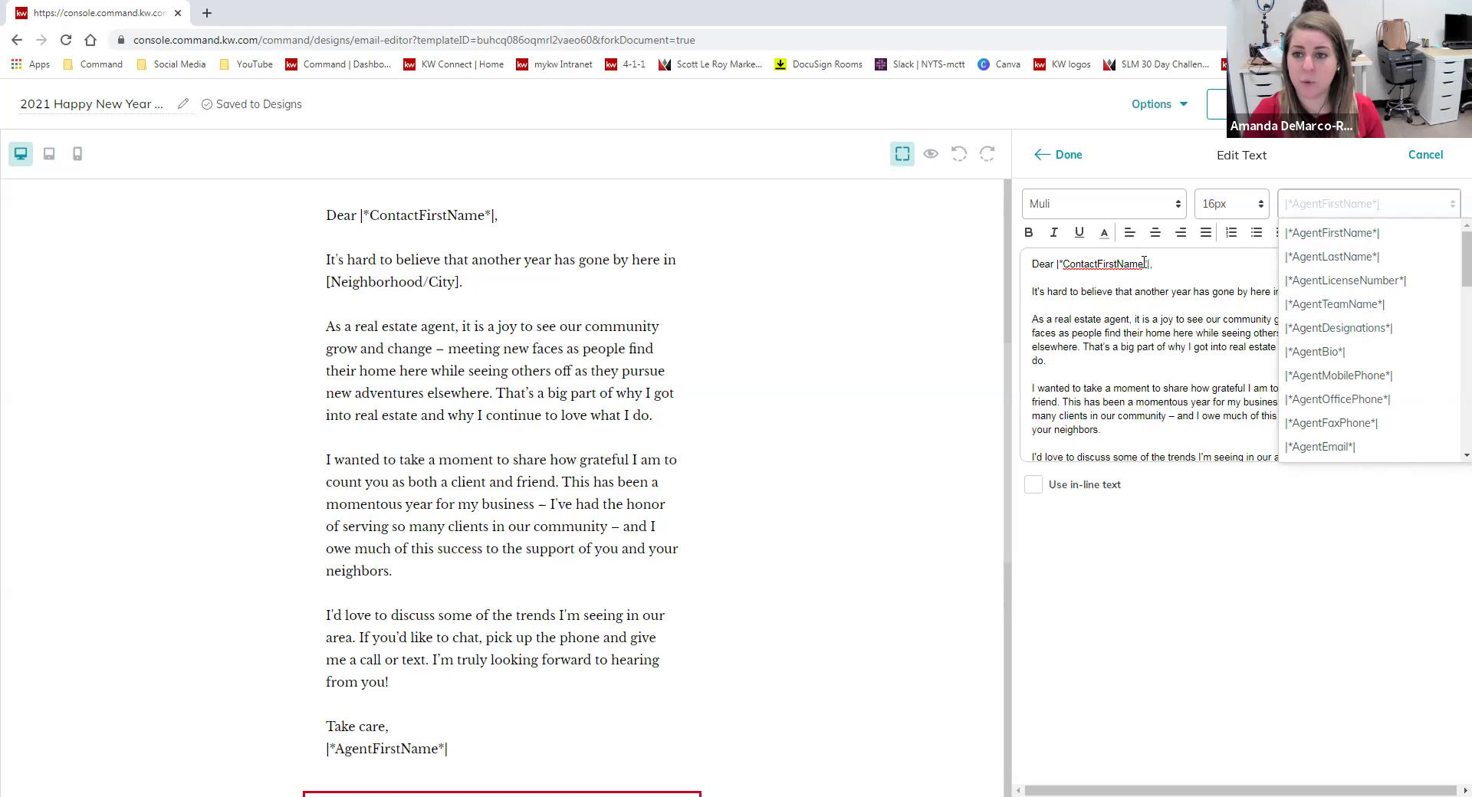
left_click(1166, 364)
scroll(1156, 384, "down", 1)
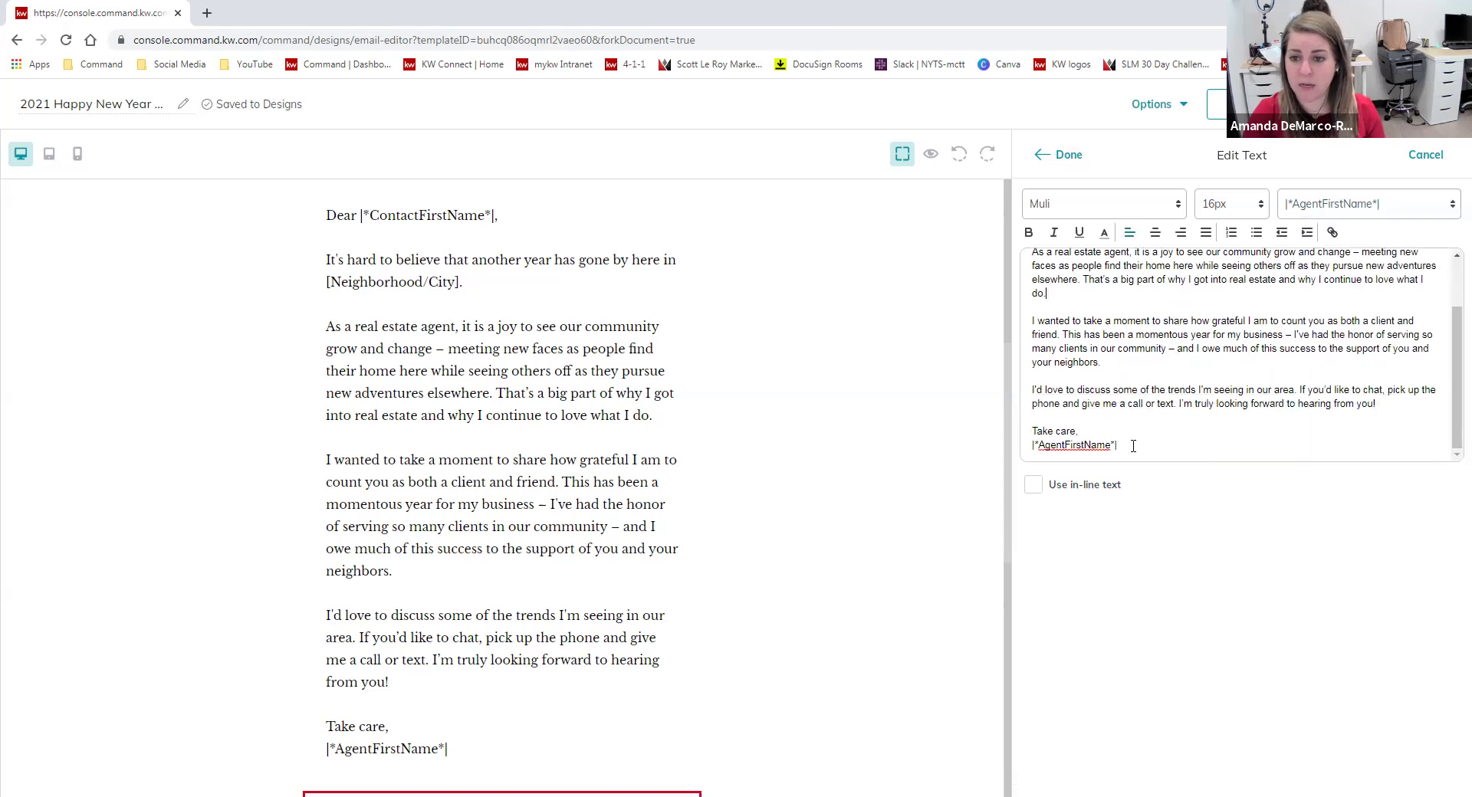
key("Return")
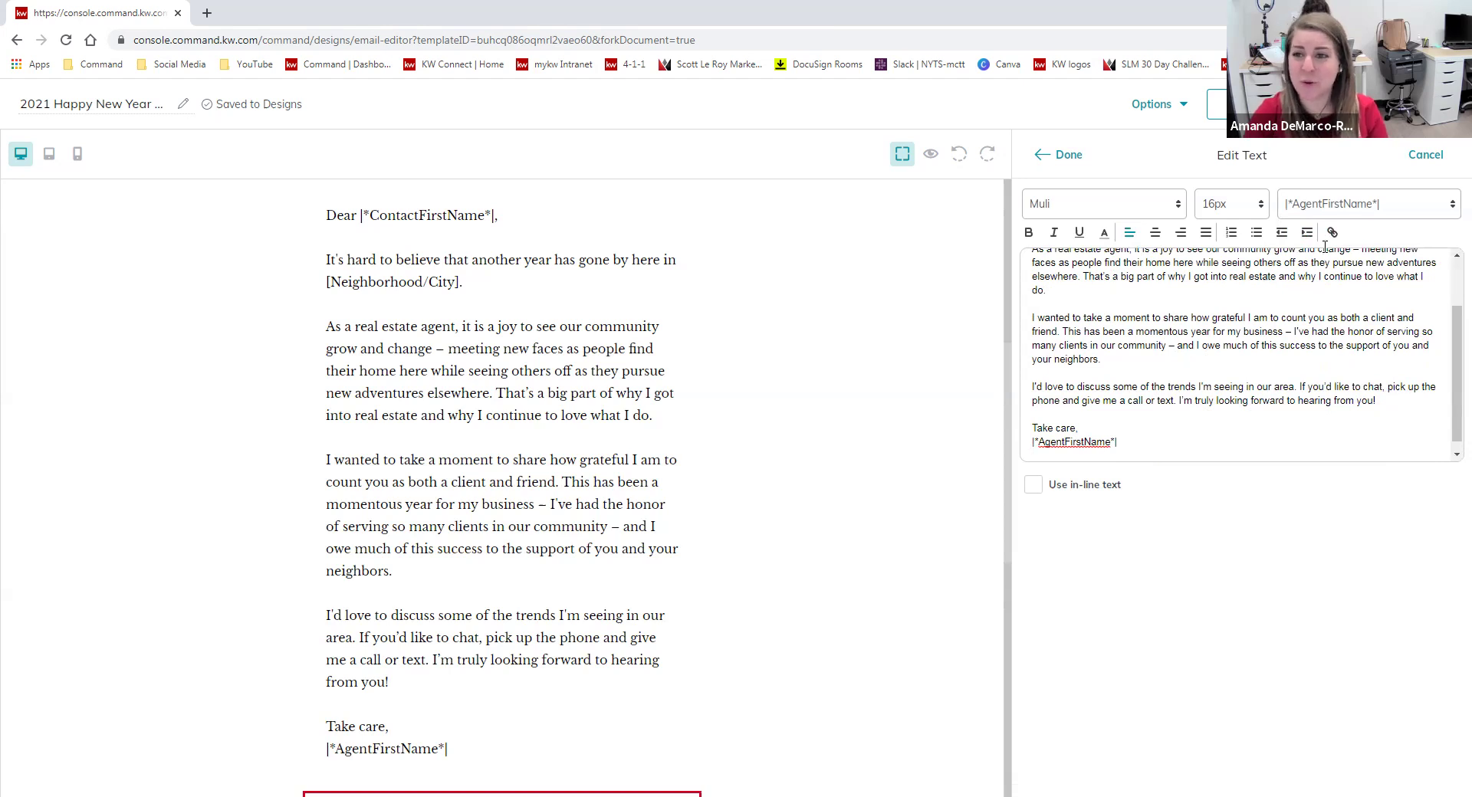
left_click(1452, 210)
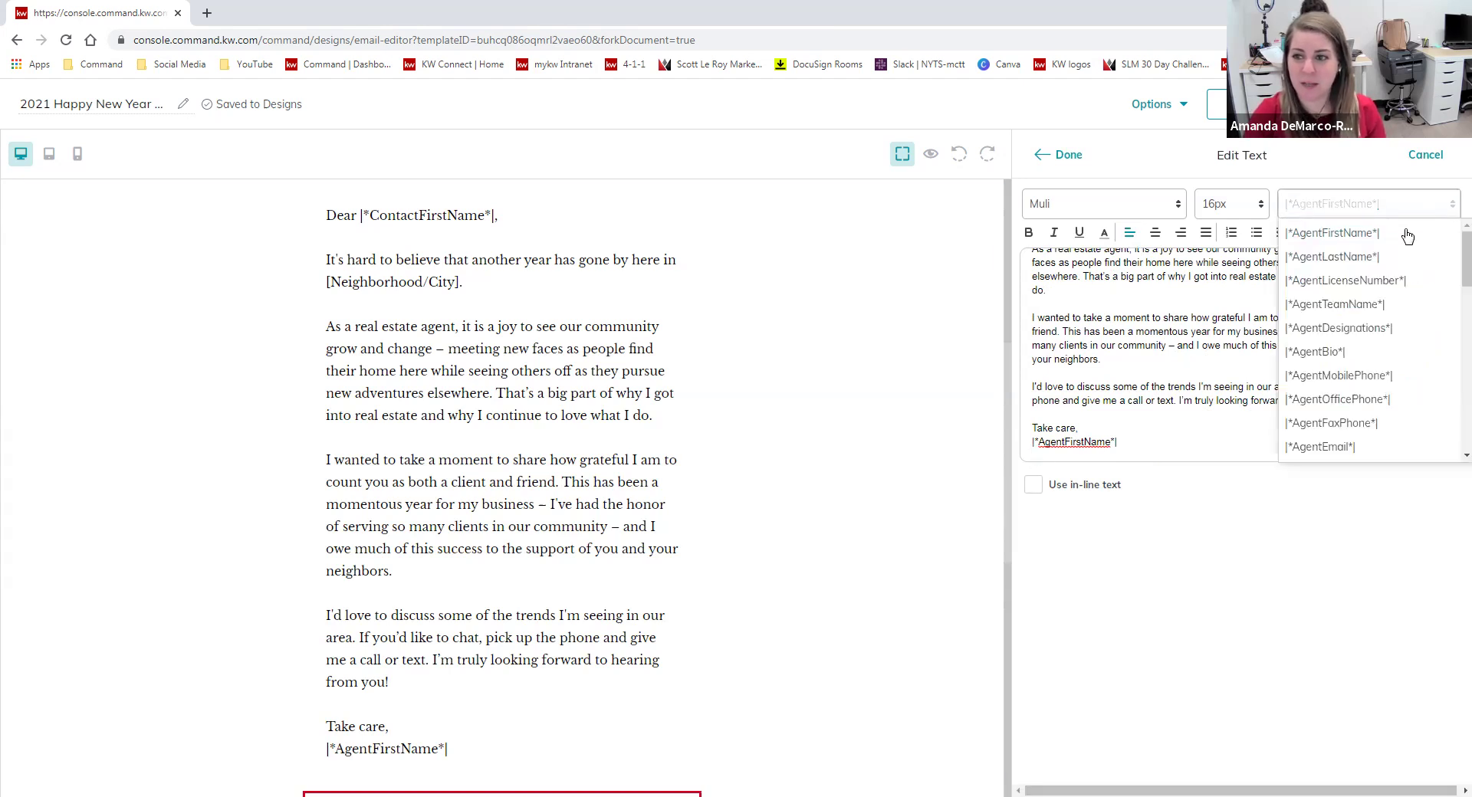
left_click(1363, 377)
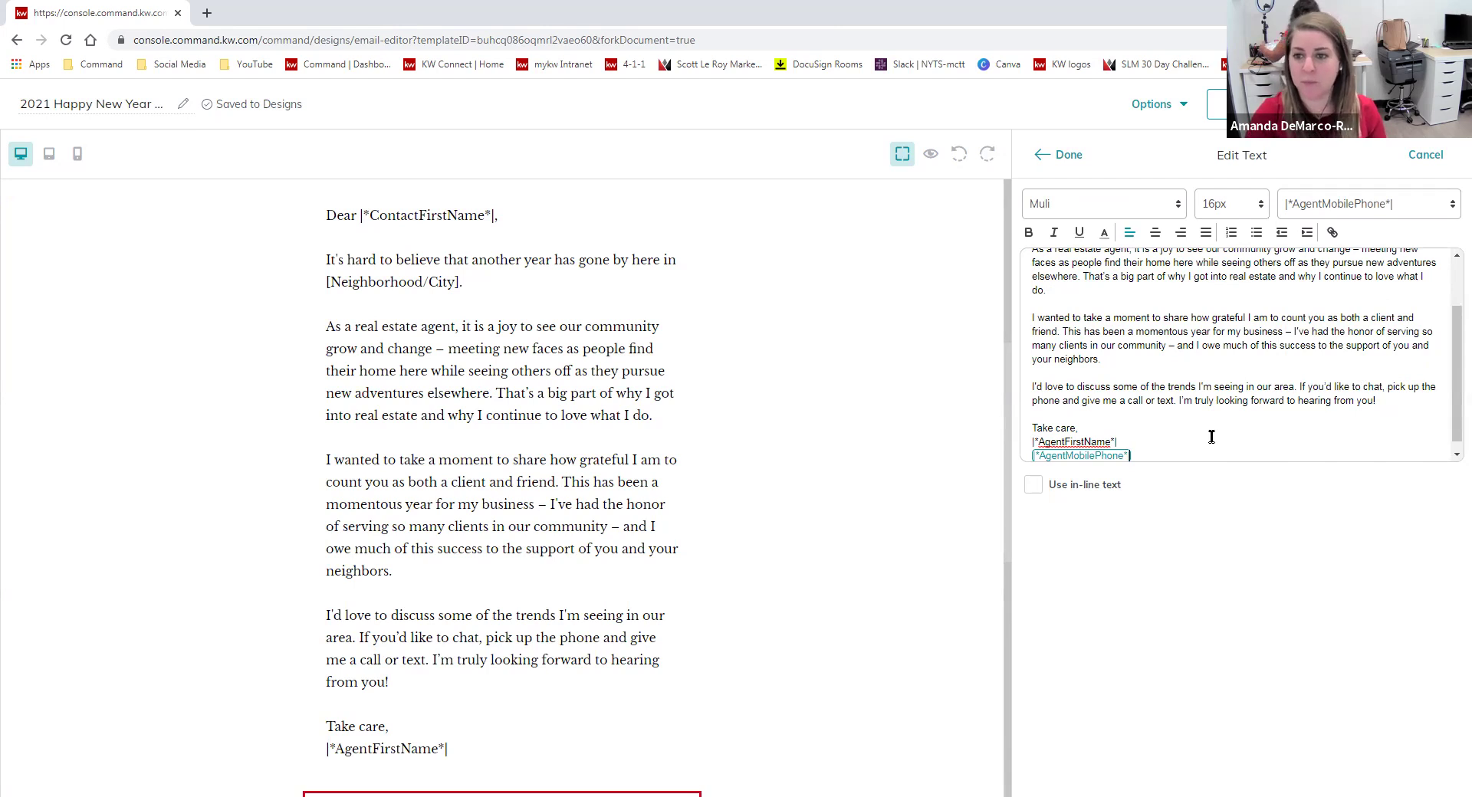
scroll(1227, 398, "up", 2)
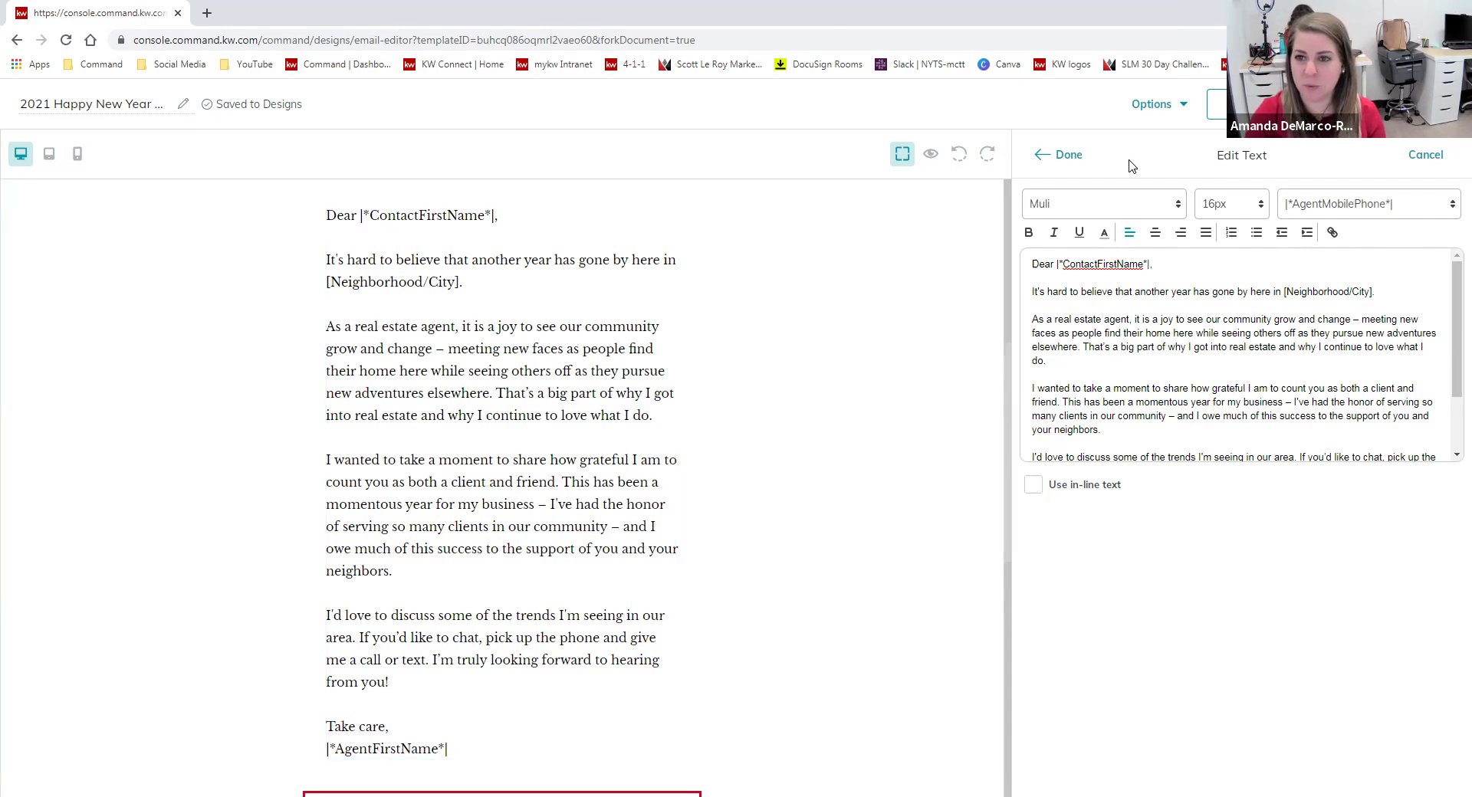
Delete the row holding the Happy New Year image.
left_click(1066, 155)
scroll(414, 690, "down", 1)
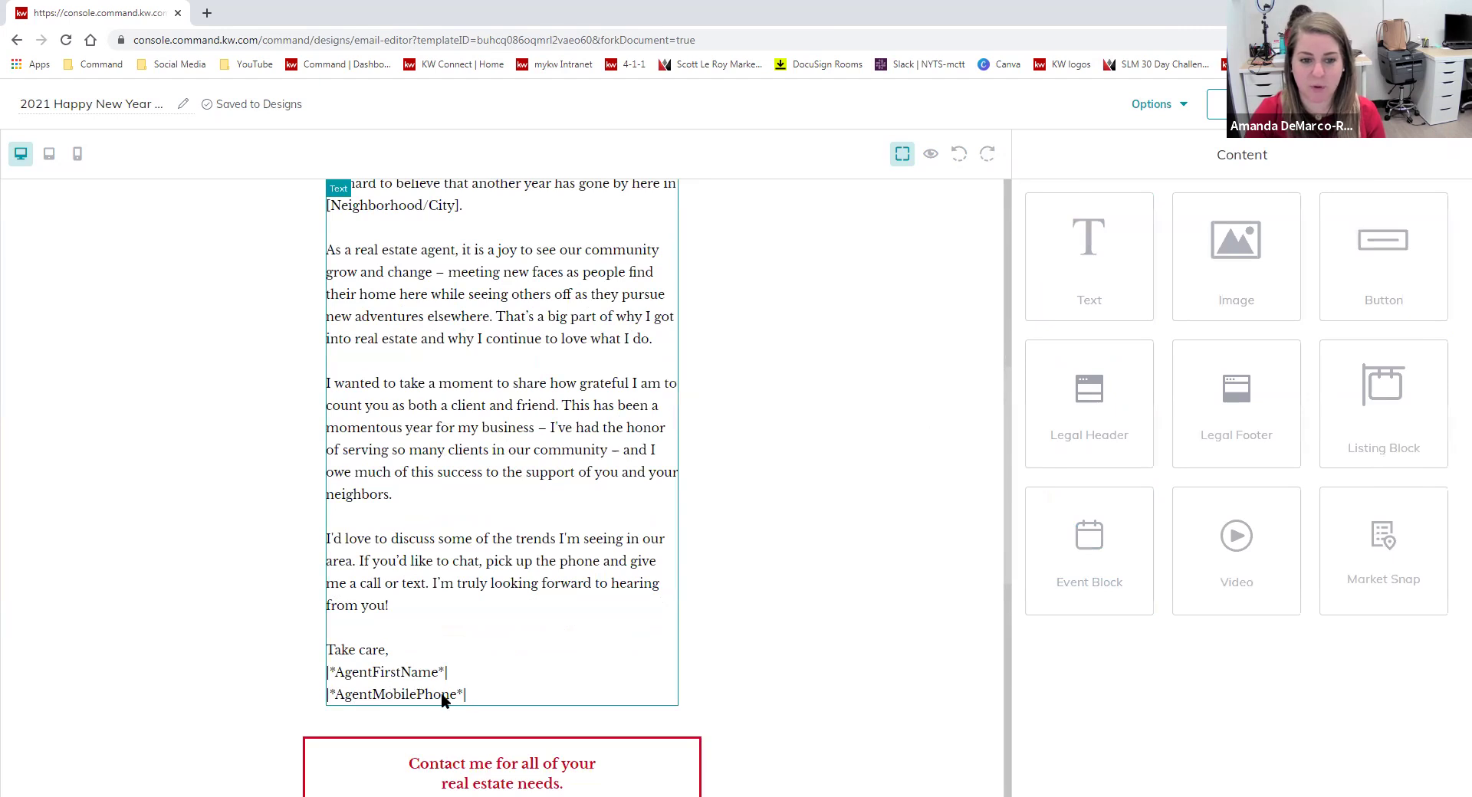
scroll(871, 623, "up", 3)
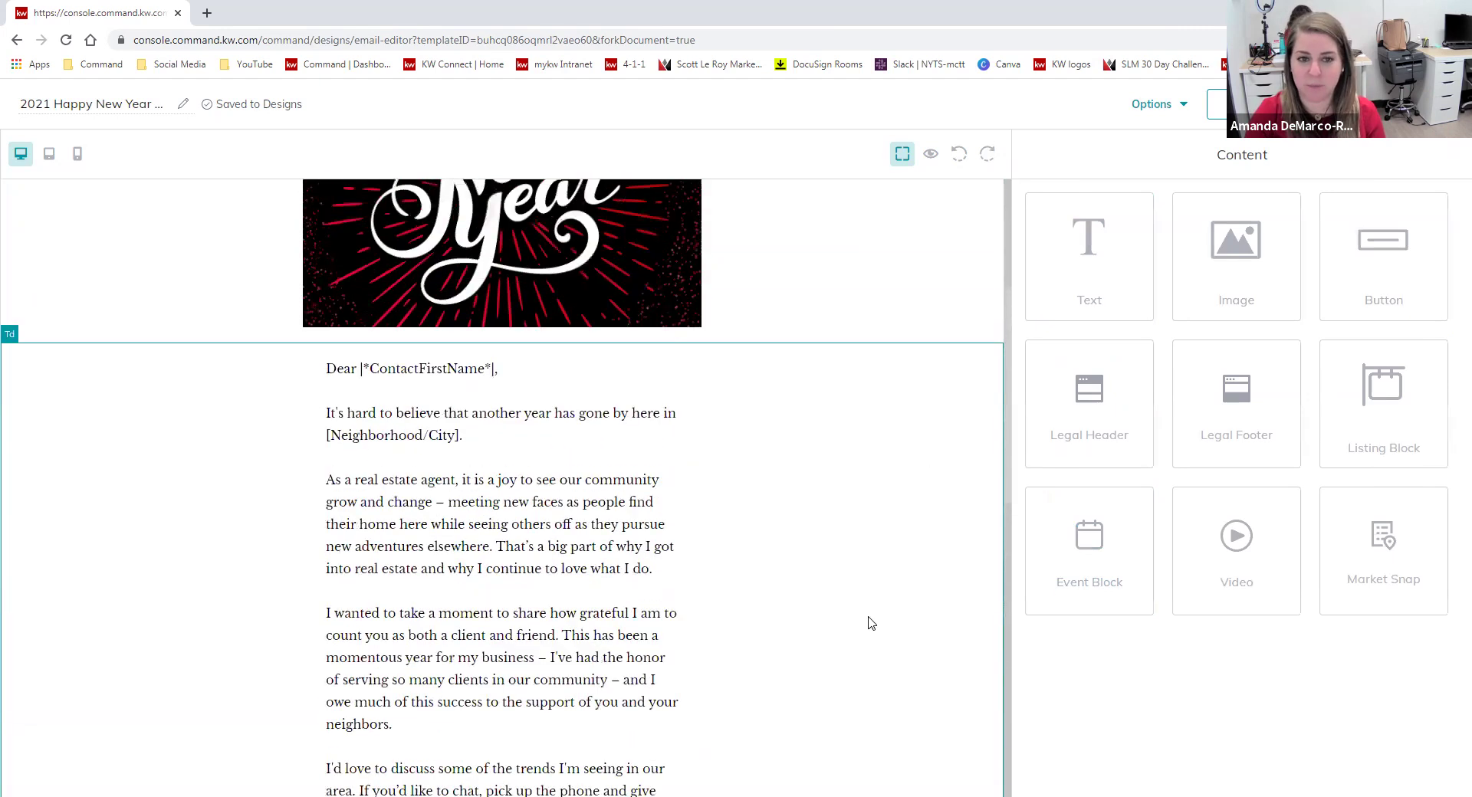
scroll(874, 582, "up", 4)
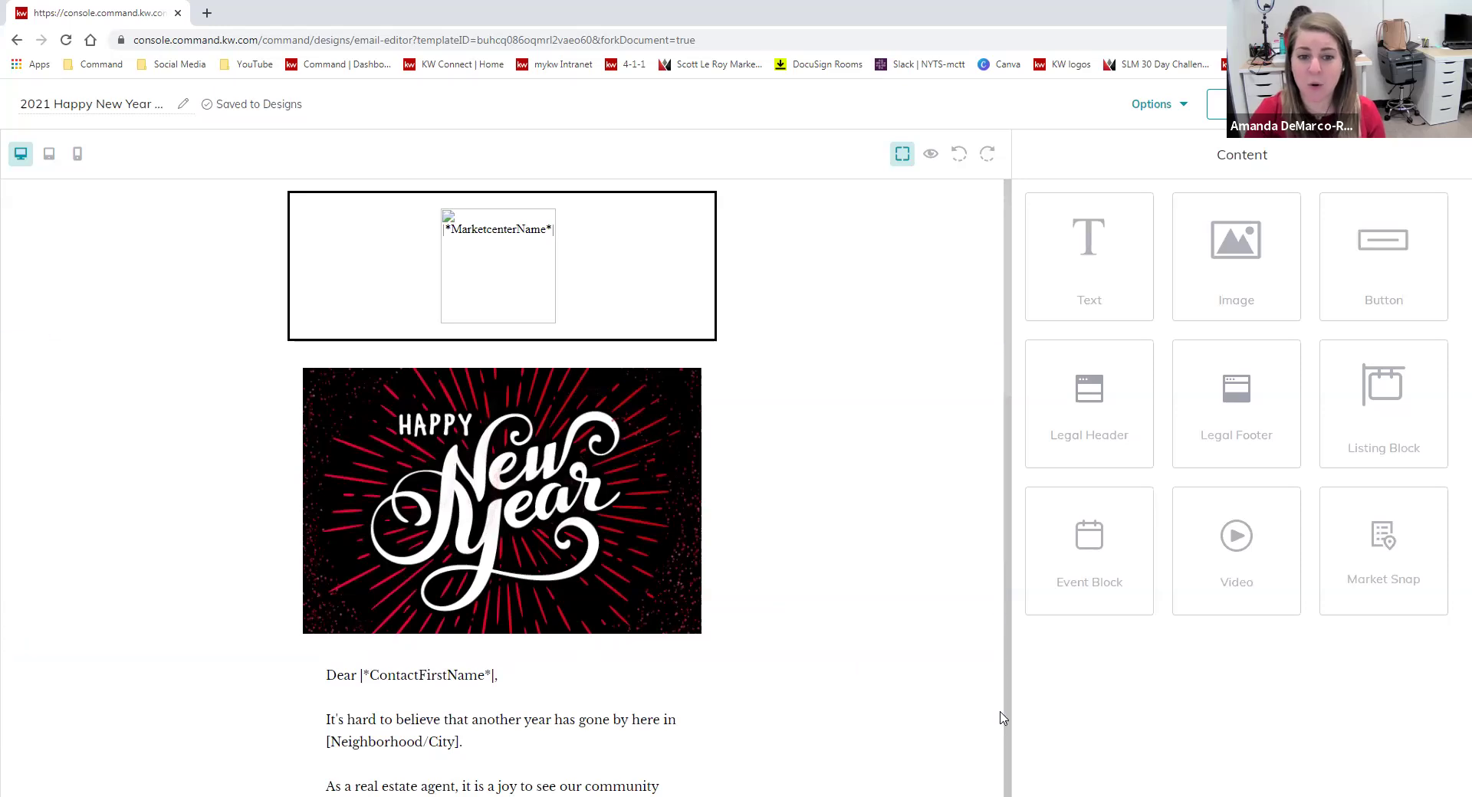
scroll(793, 675, "down", 8)
scroll(797, 671, "up", 5)
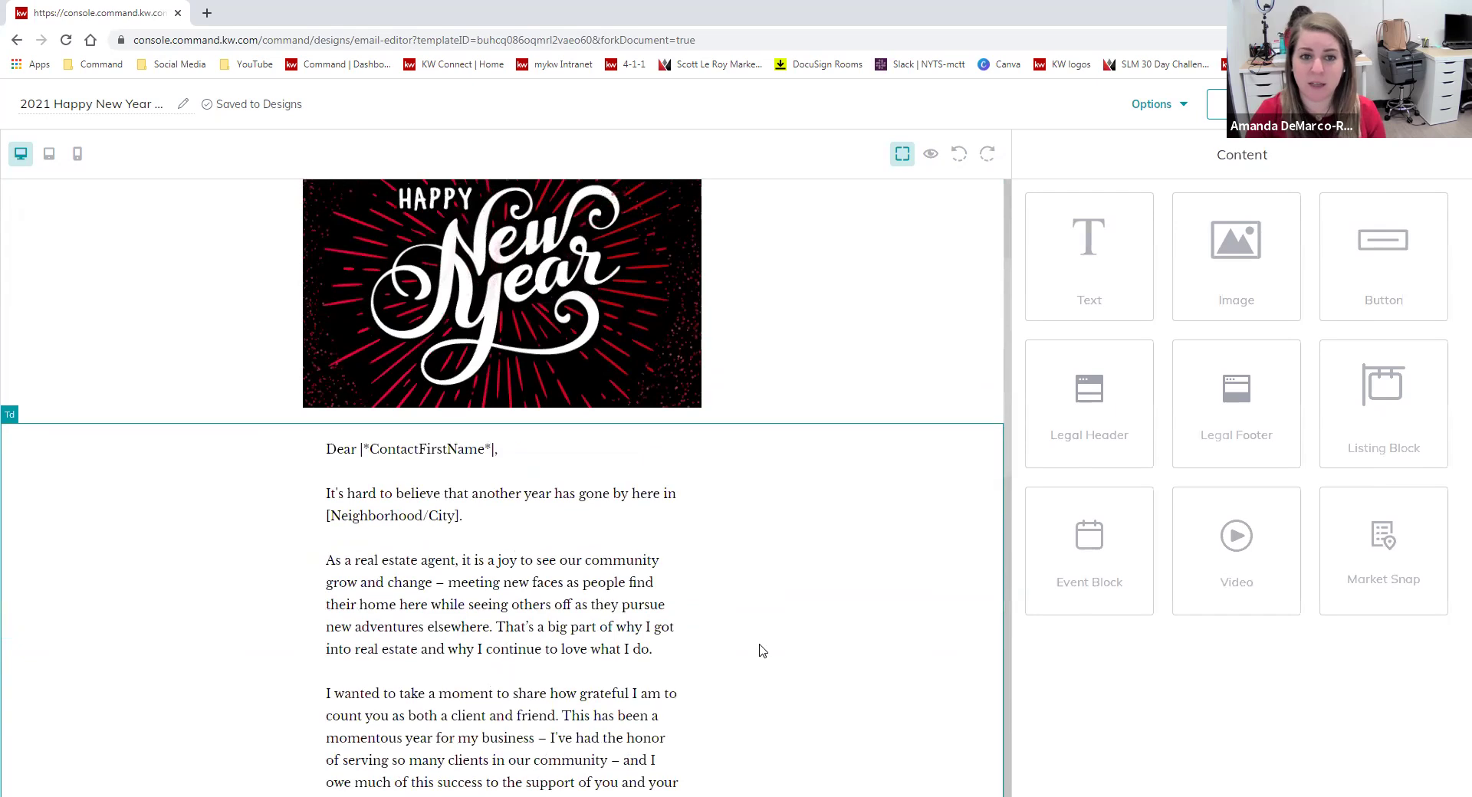
scroll(759, 646, "up", 2)
left_click(672, 513)
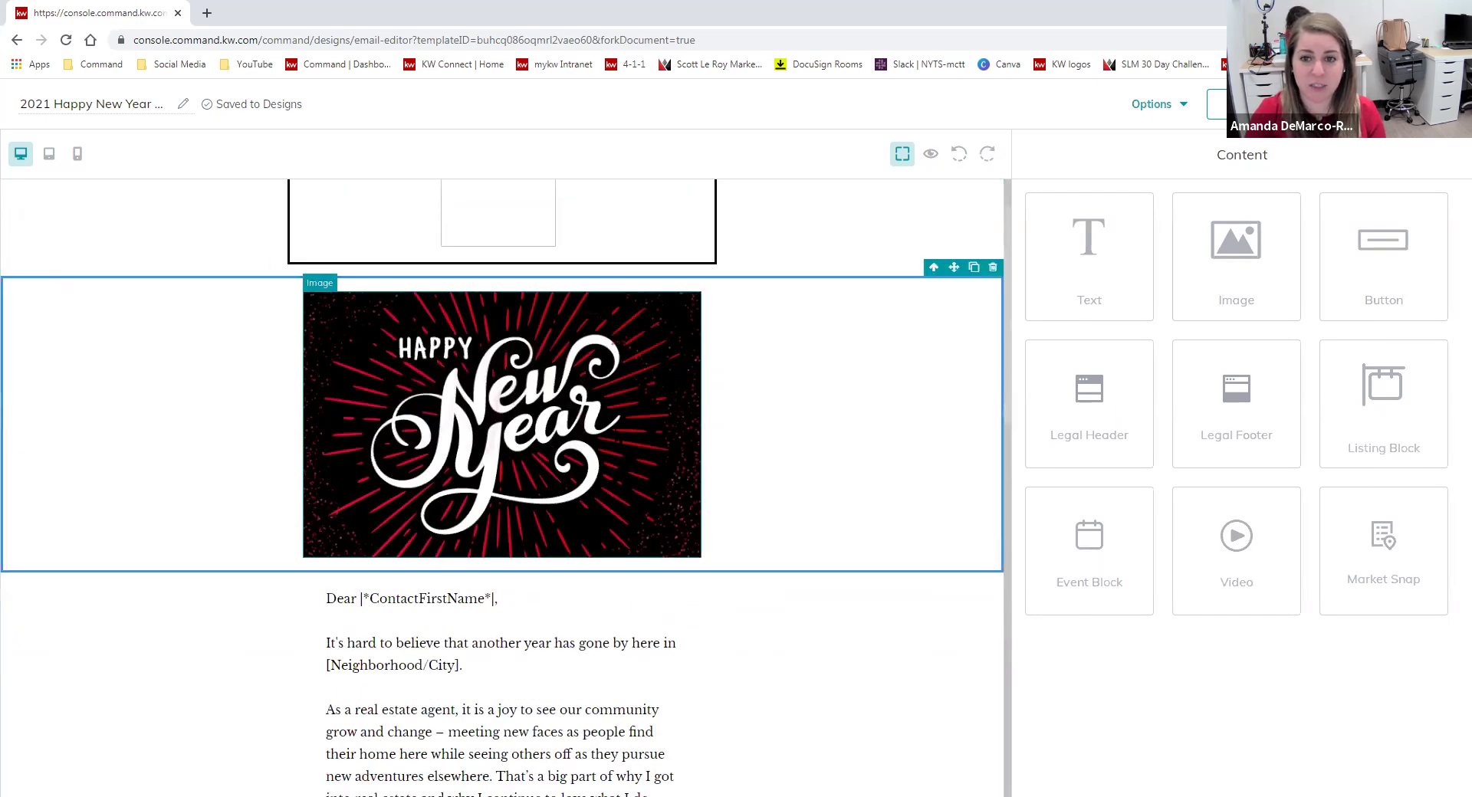
left_click(671, 283)
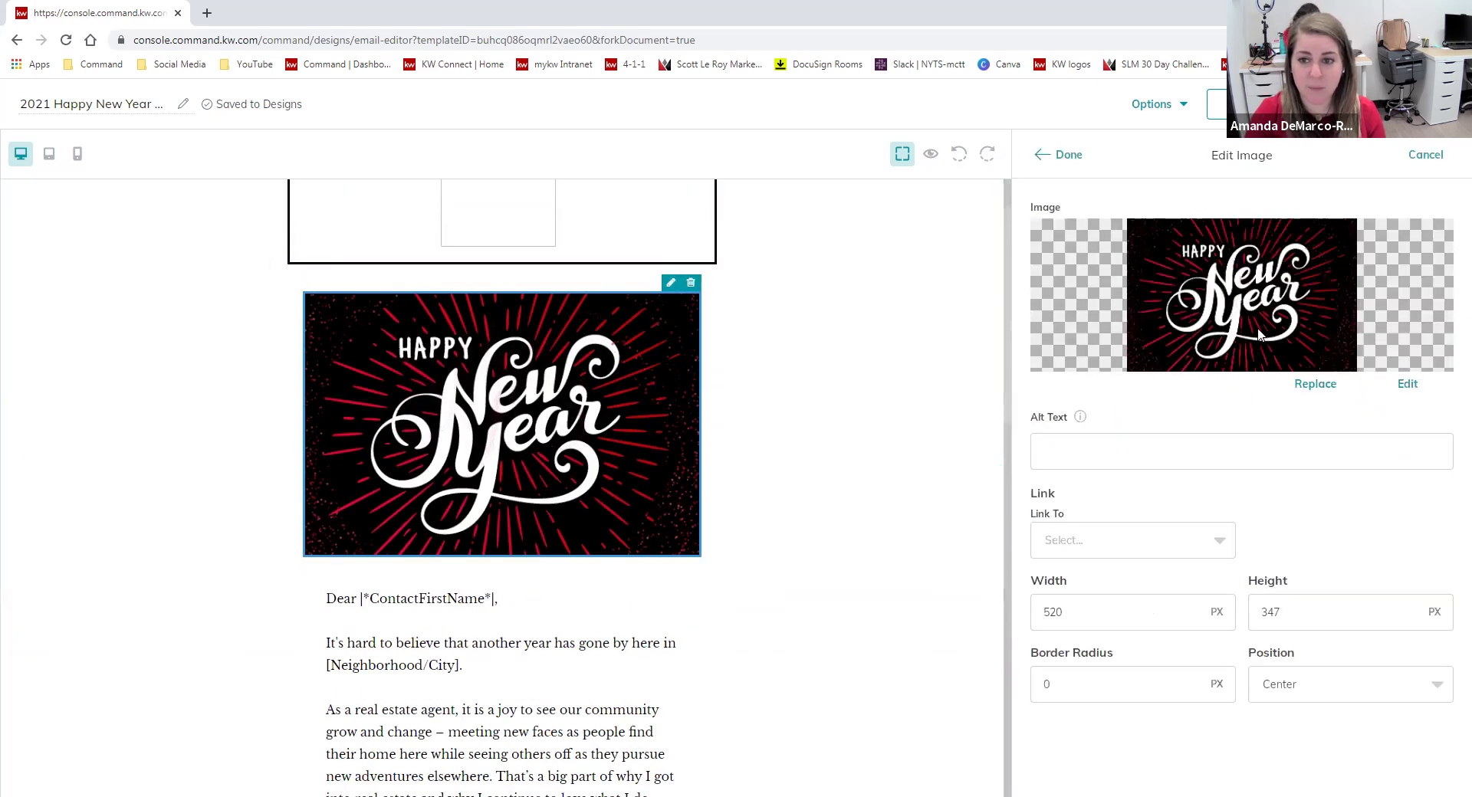
left_click(905, 517)
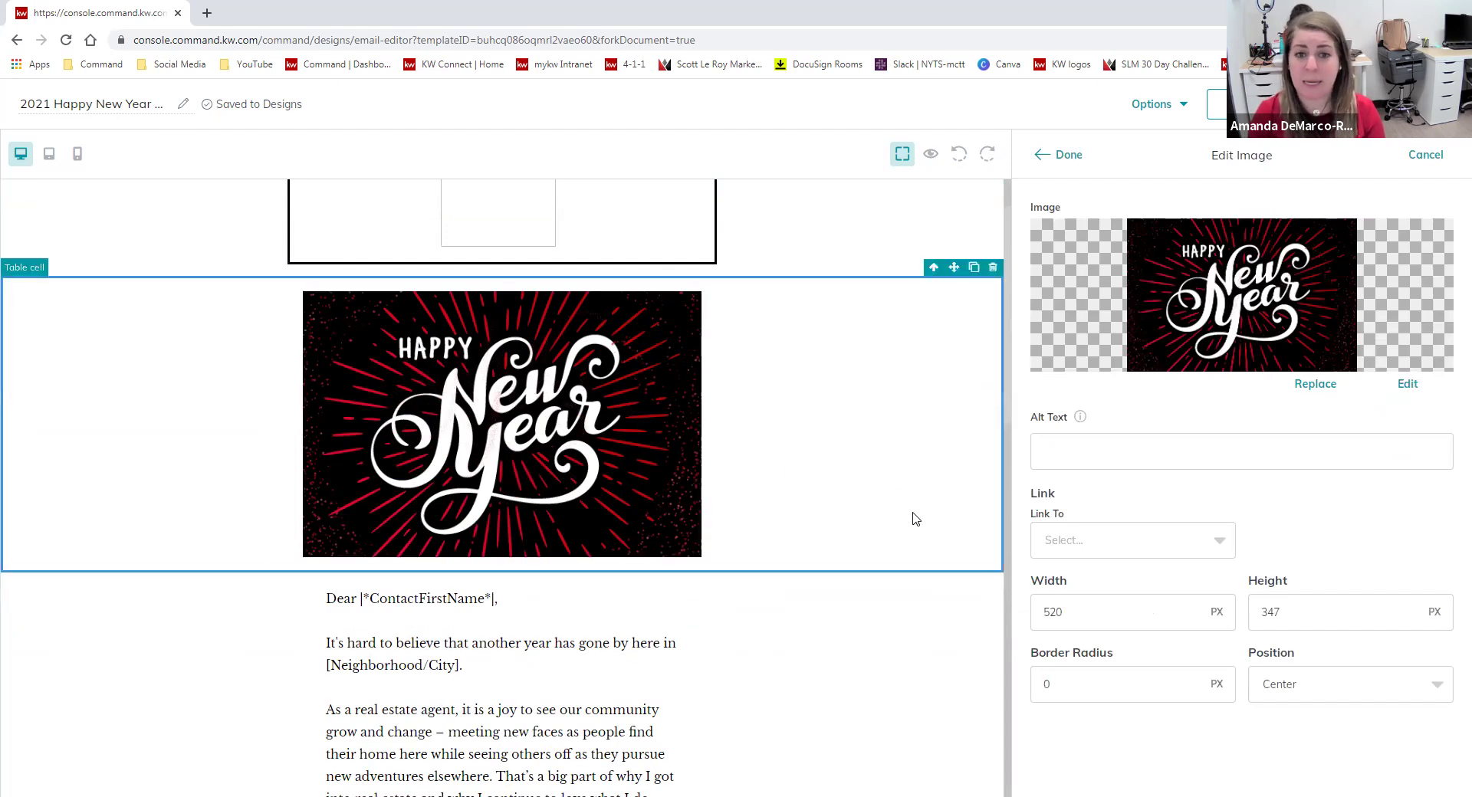
left_click(993, 267)
Add a video block under the logo area and open a new tab's YouTube bookmarks.
scroll(659, 698, "up", 1)
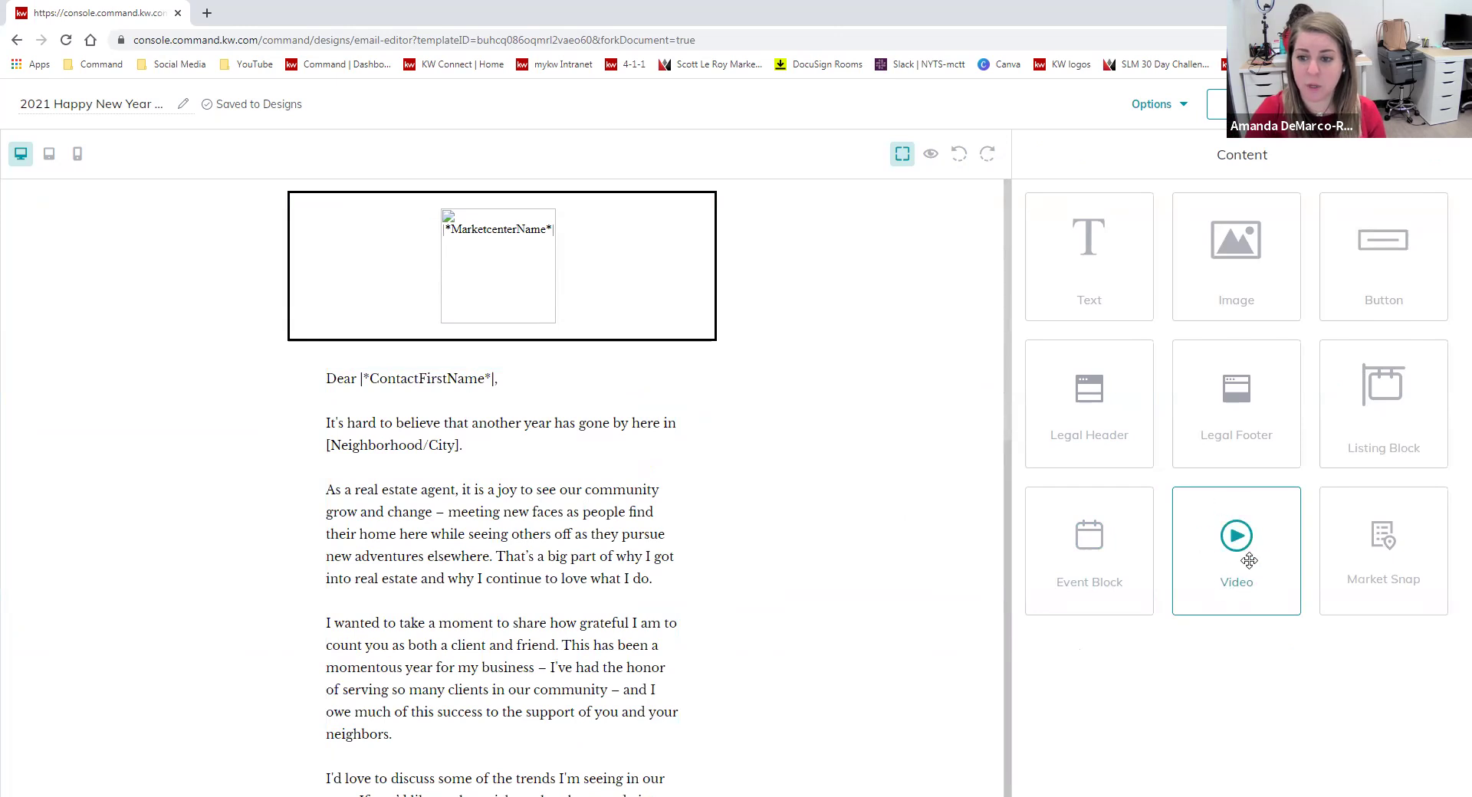
left_click_drag(1247, 562, 895, 397)
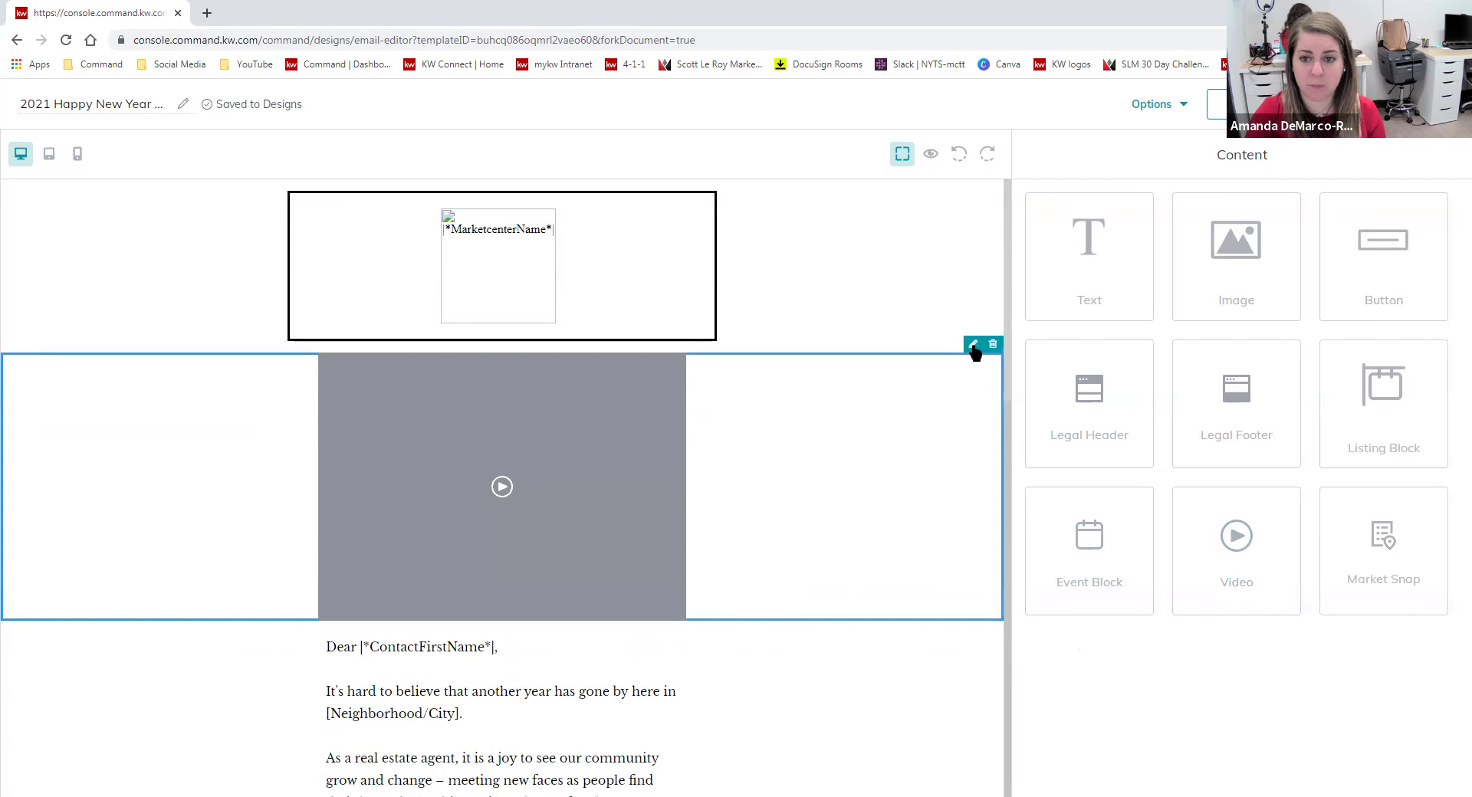
left_click(972, 345)
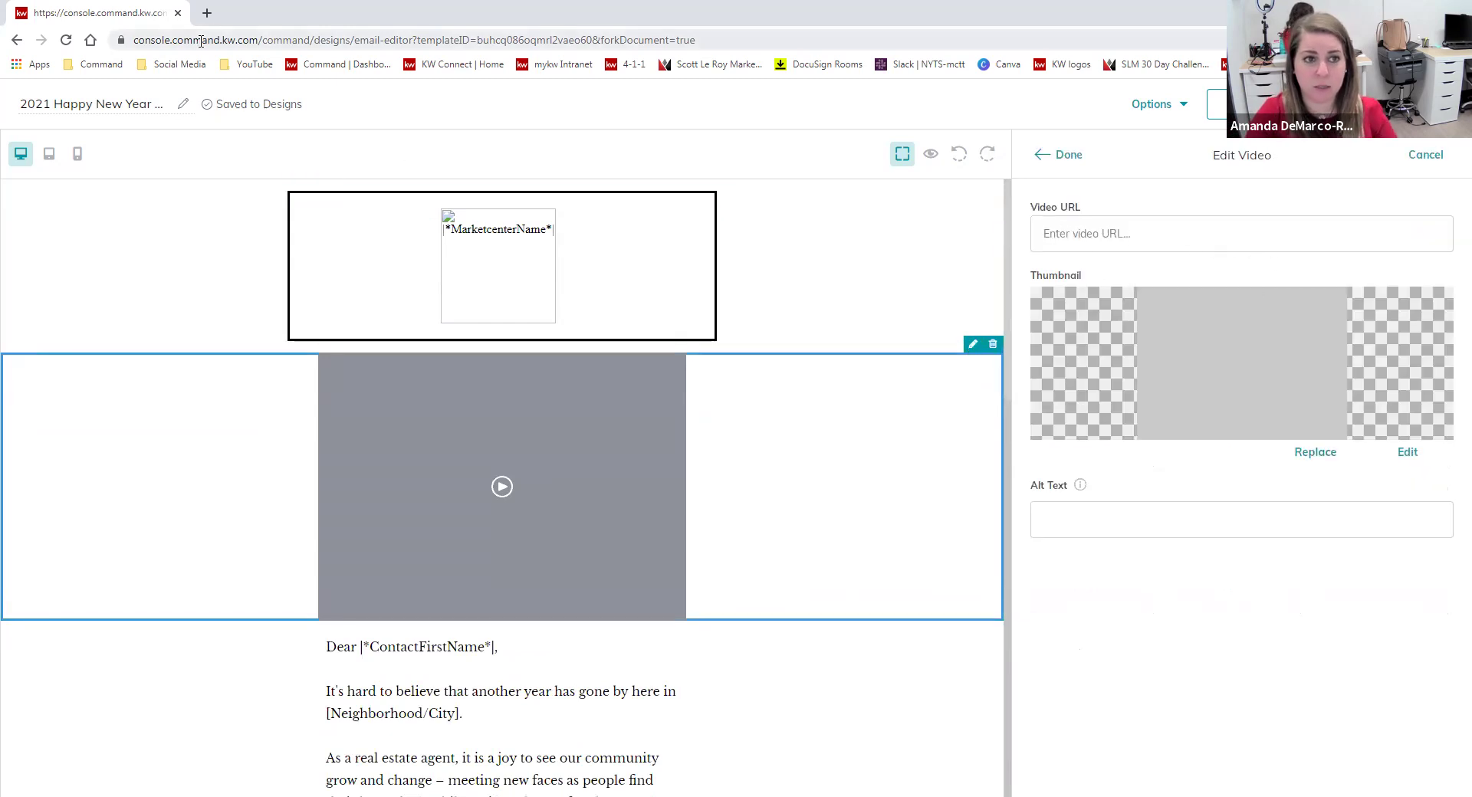
left_click(207, 13)
left_click(255, 64)
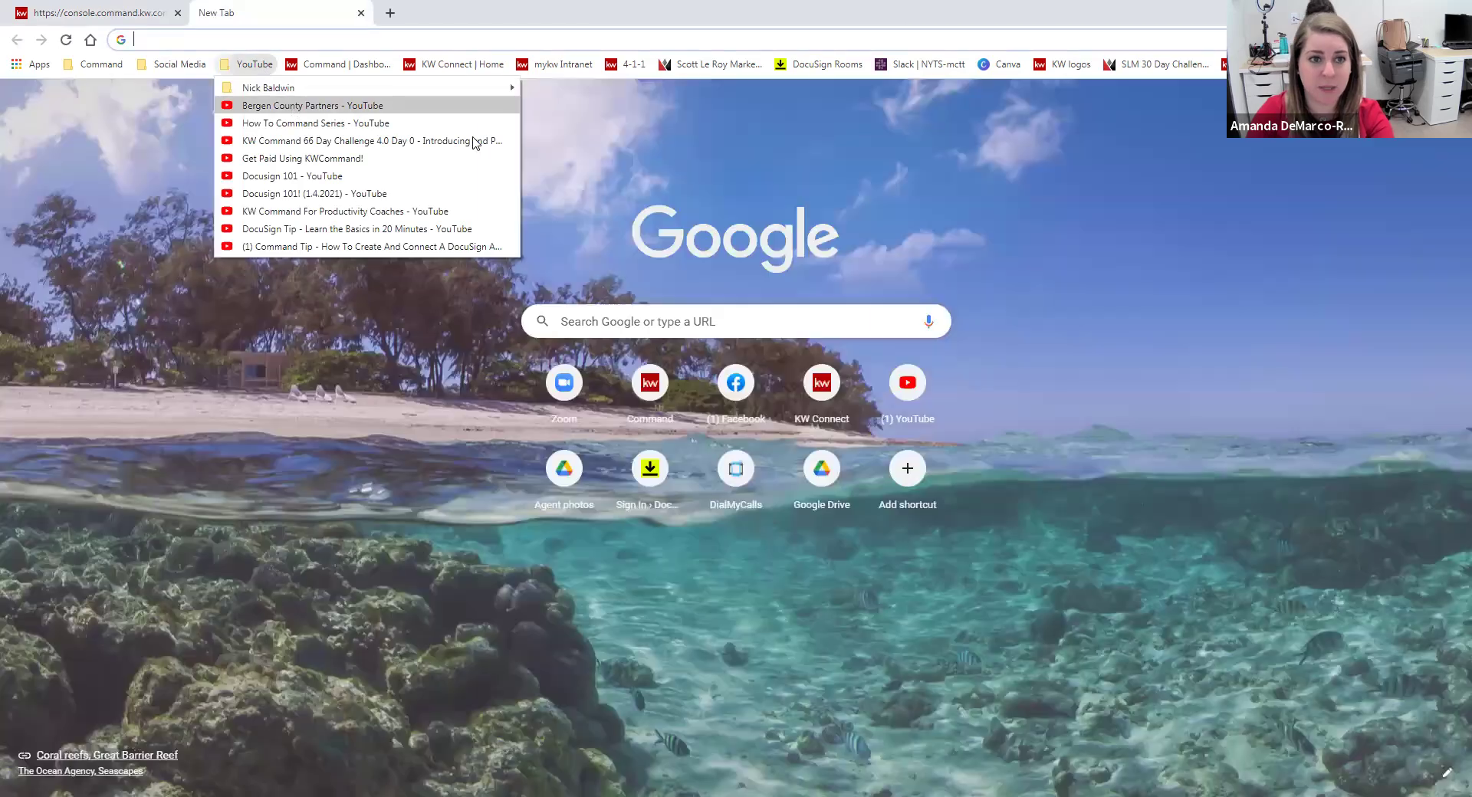
Copy the 'Command to Docusign Workflow' YouTube link and paste it as the Video URL.
left_click(476, 144)
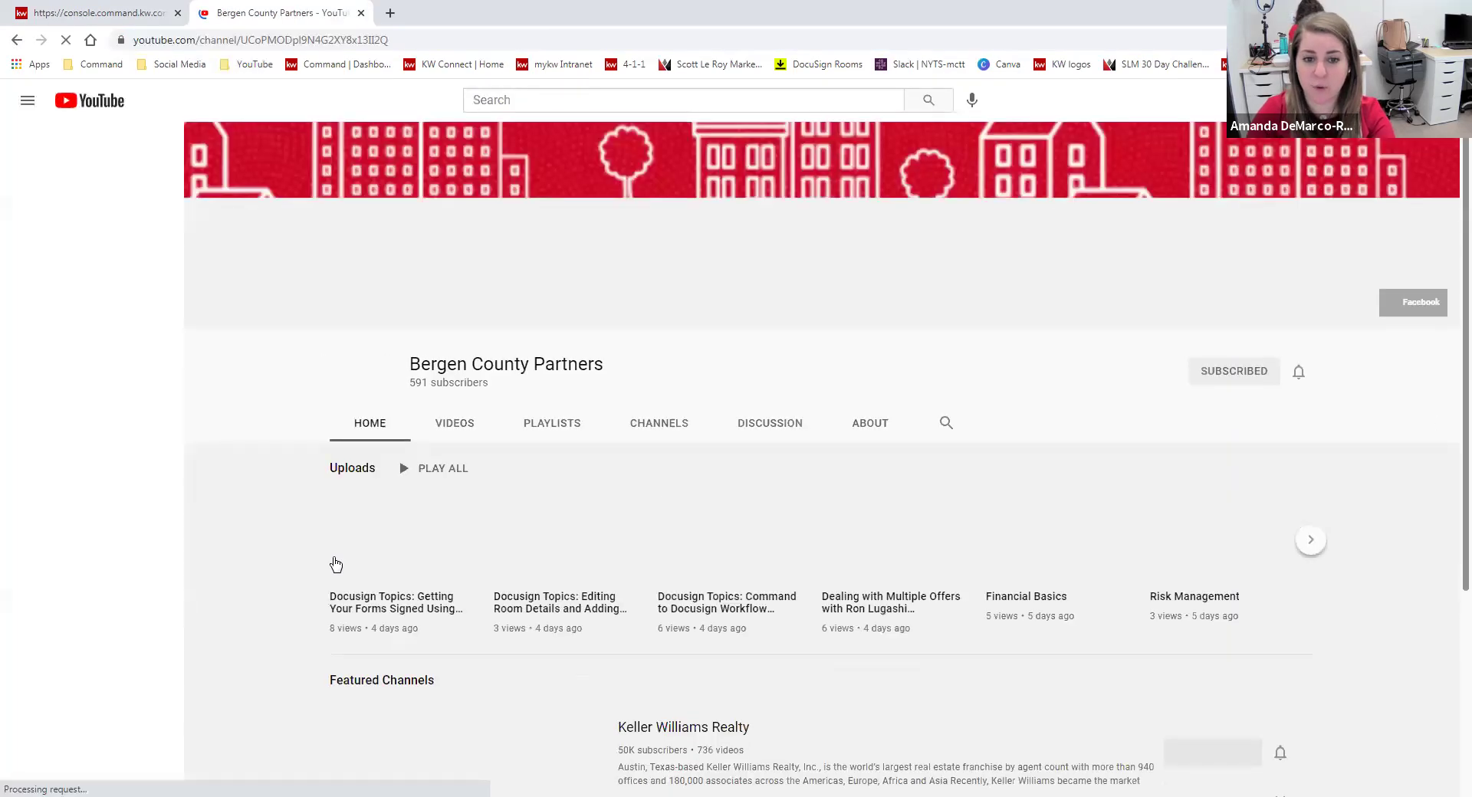
left_click(727, 545)
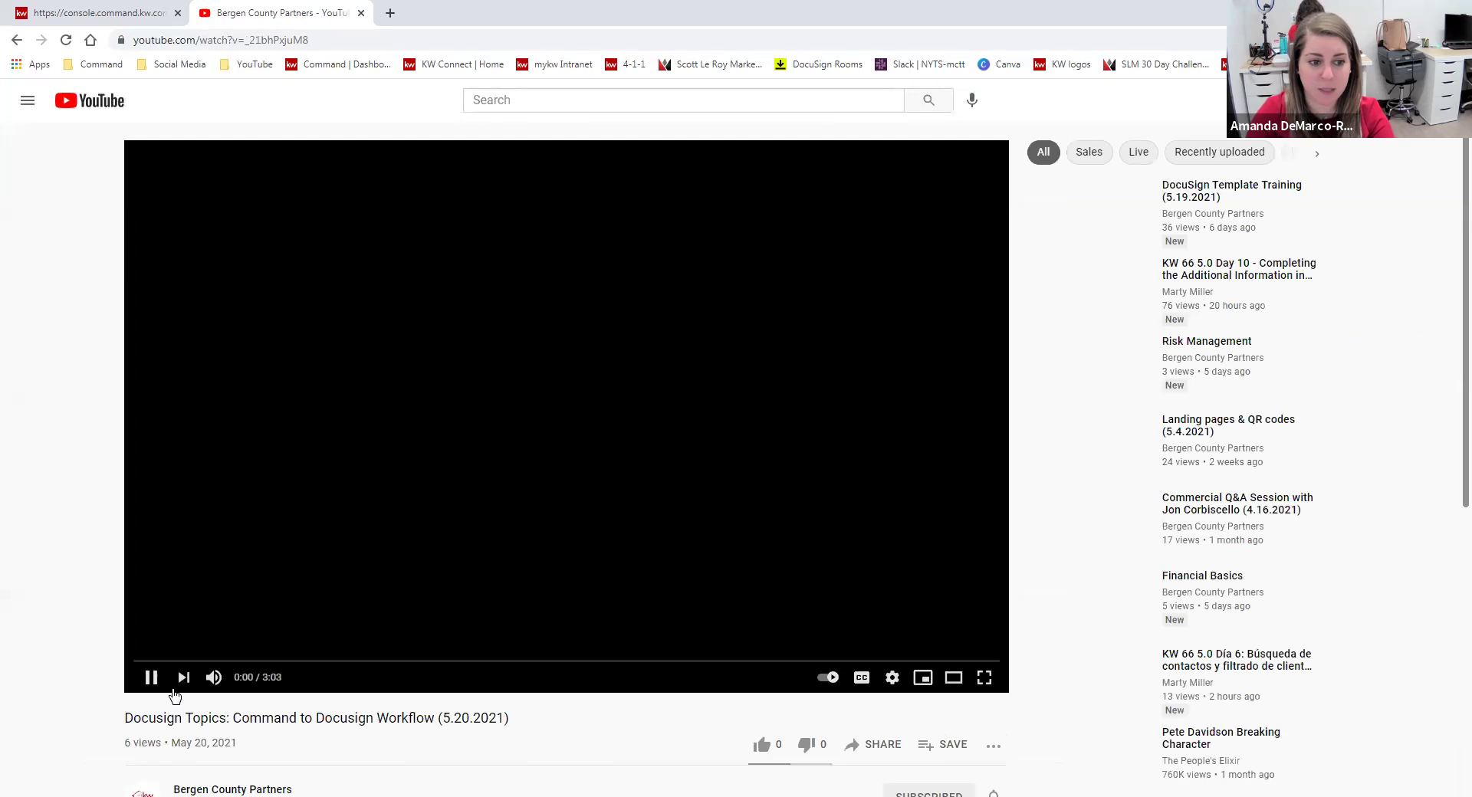
left_click(390, 37)
key("ctrl+c")
left_click(107, 13)
left_click(1143, 227)
key("ctrl+v")
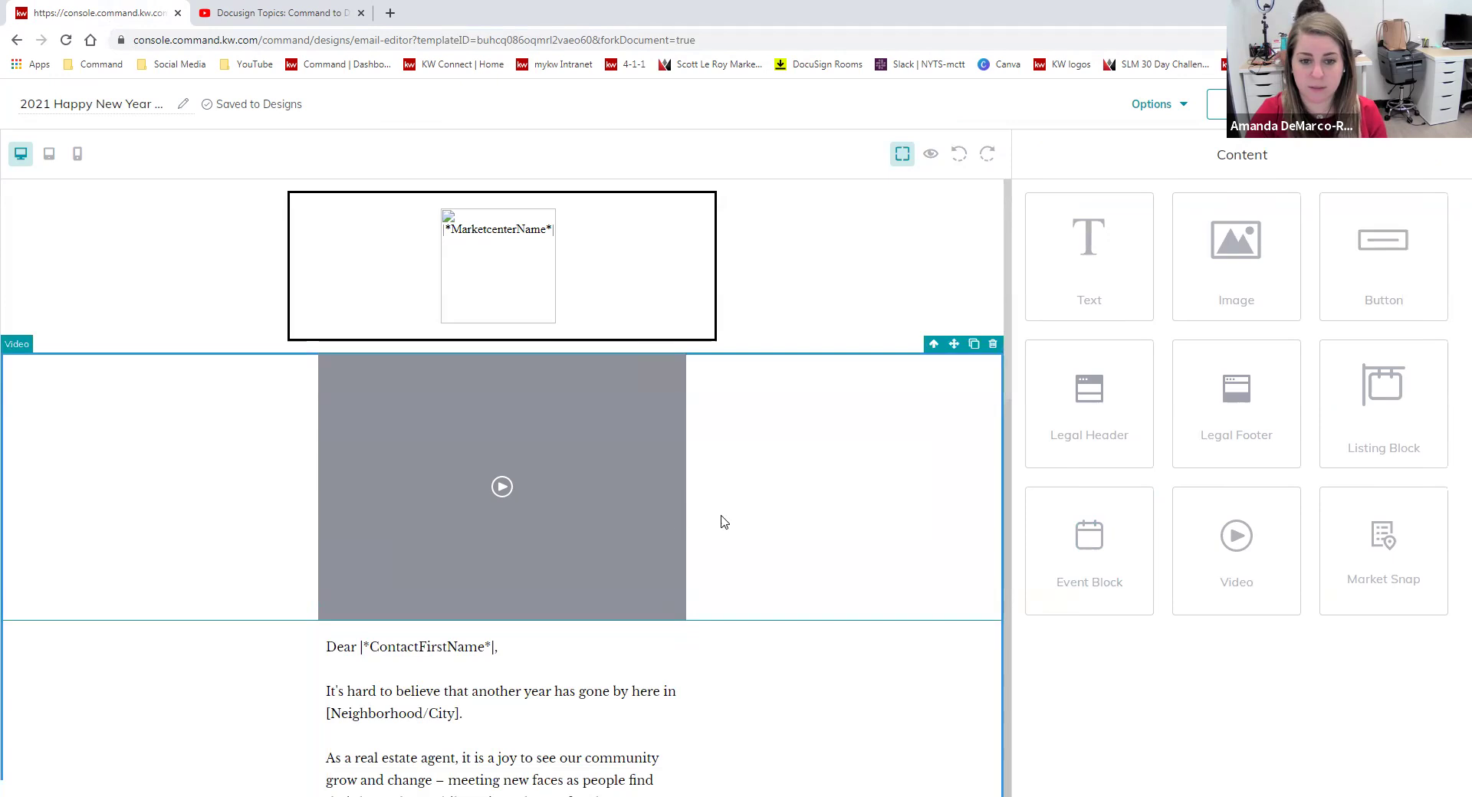
Recheck the video block's URL, then exit the editor discarding changes.
left_click(974, 345)
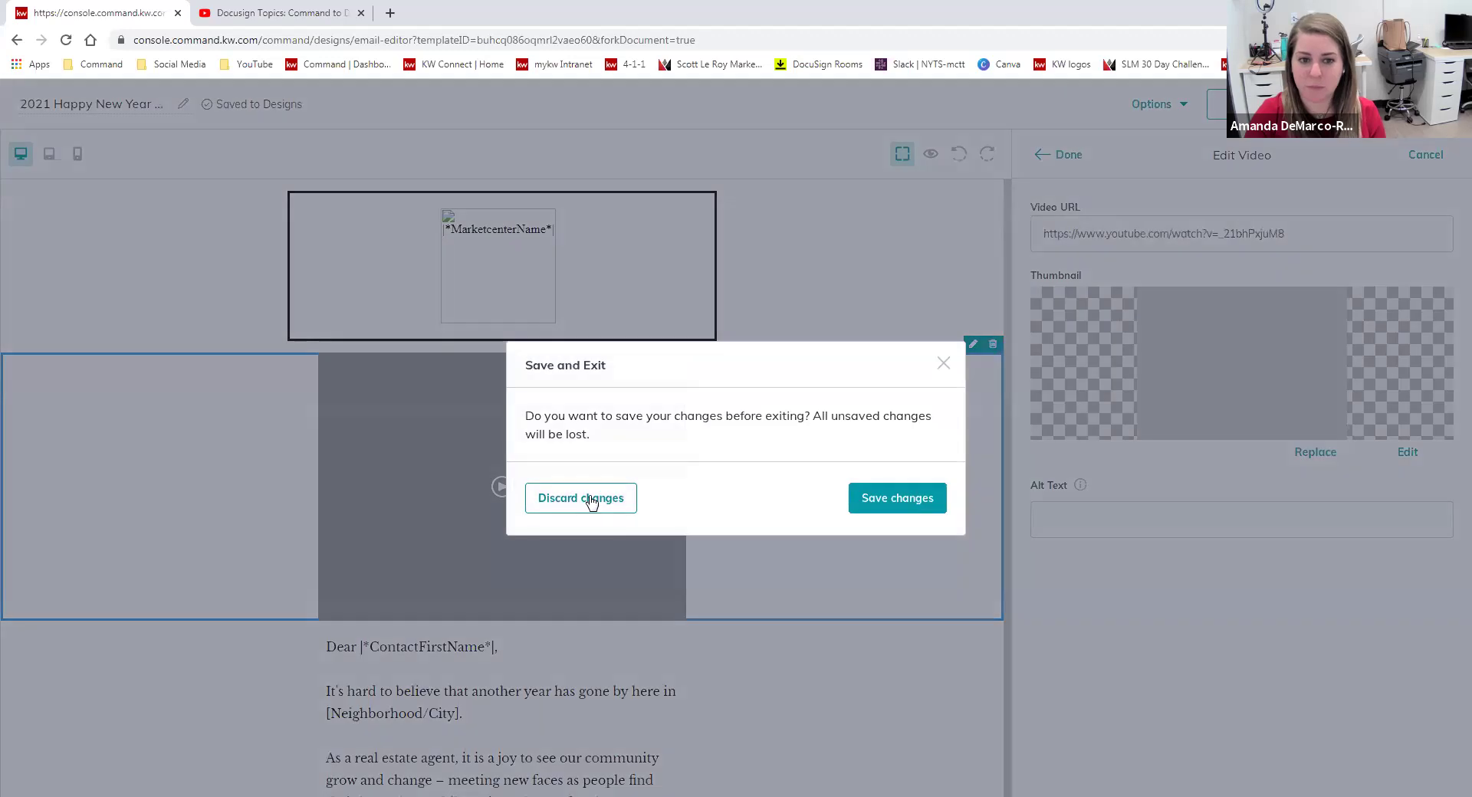
left_click(582, 499)
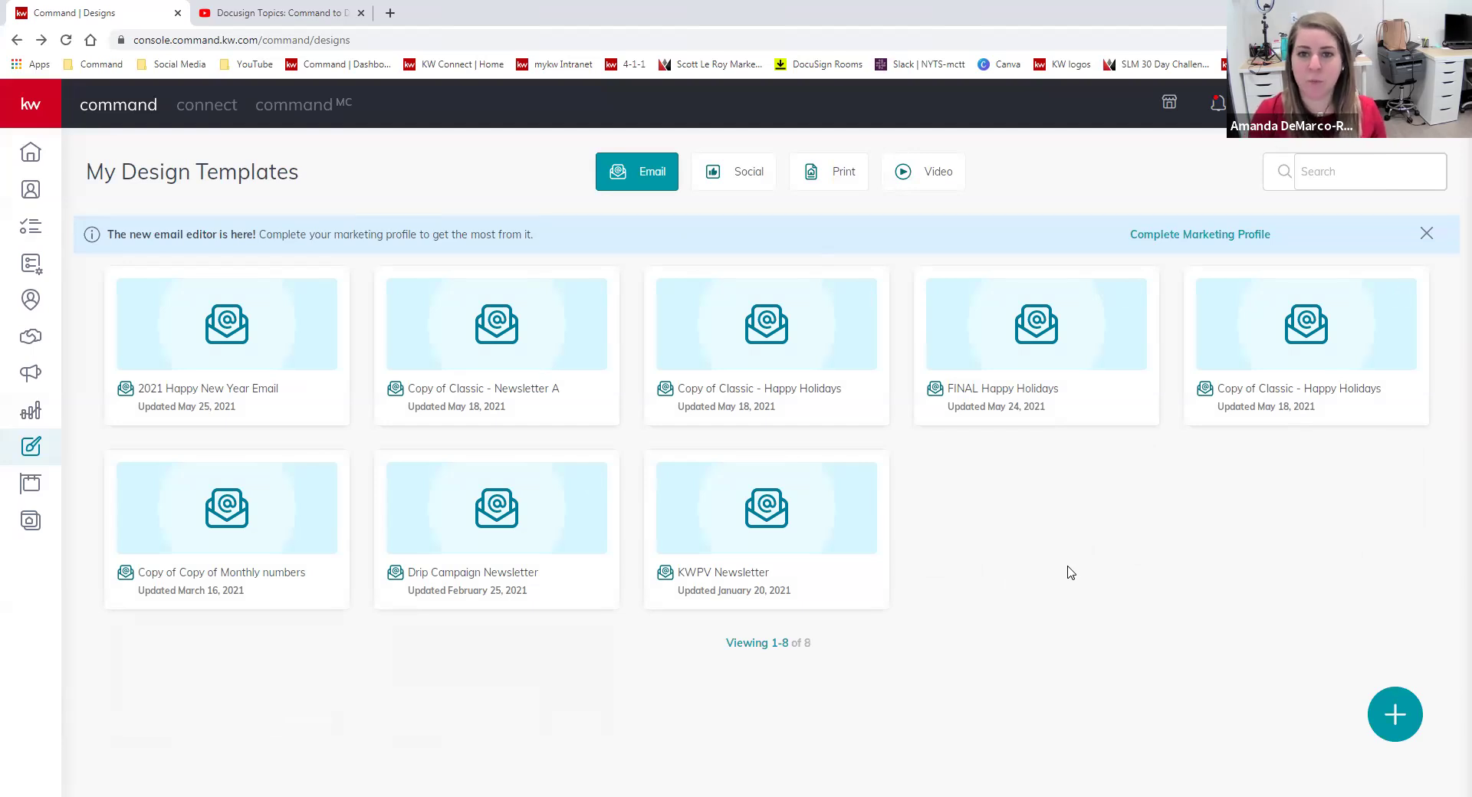
Open KW Command's Create Design dialog with the Email, Social, Print, Video and Import PDF choices.
mouse_move(815, 577)
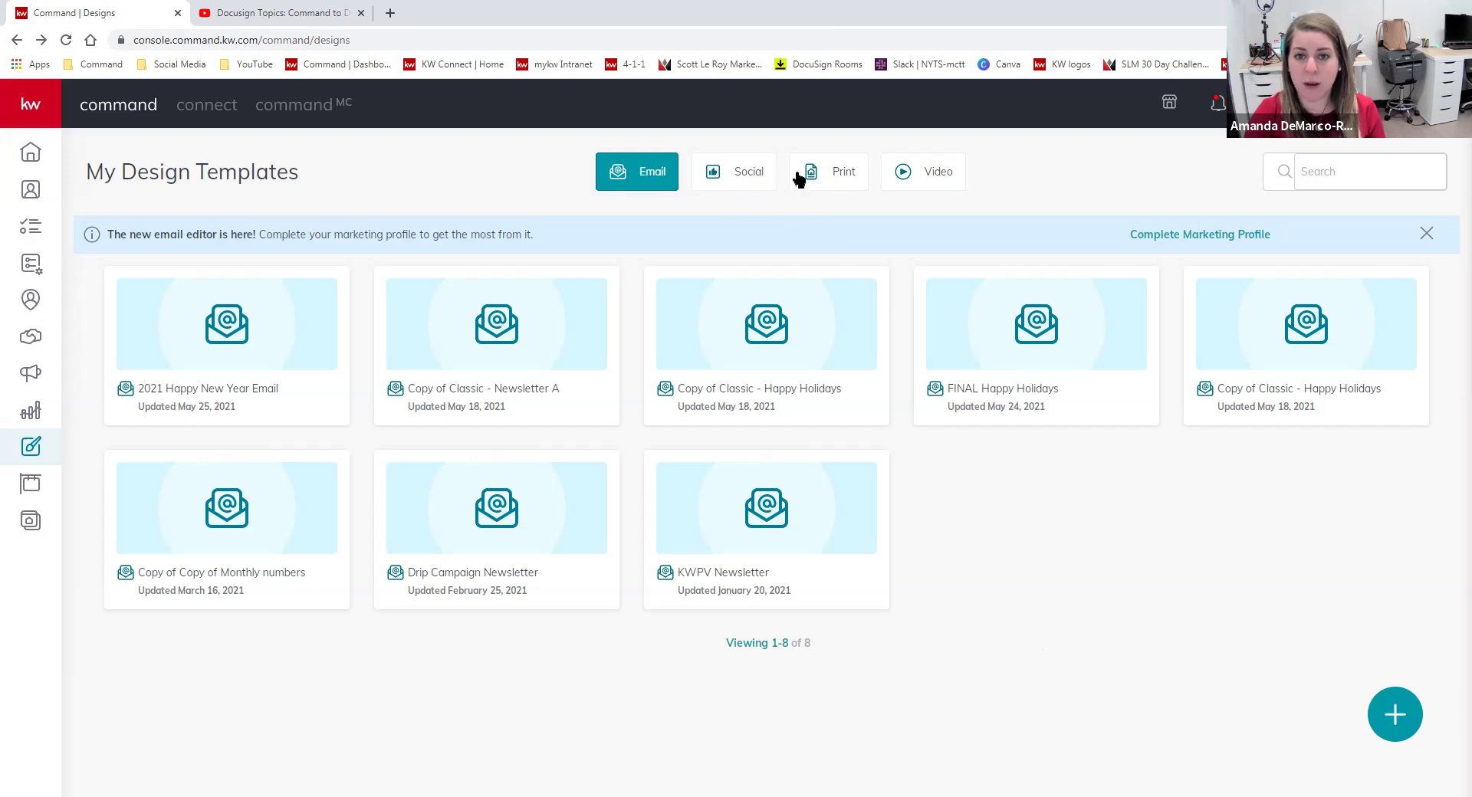
left_click(1394, 721)
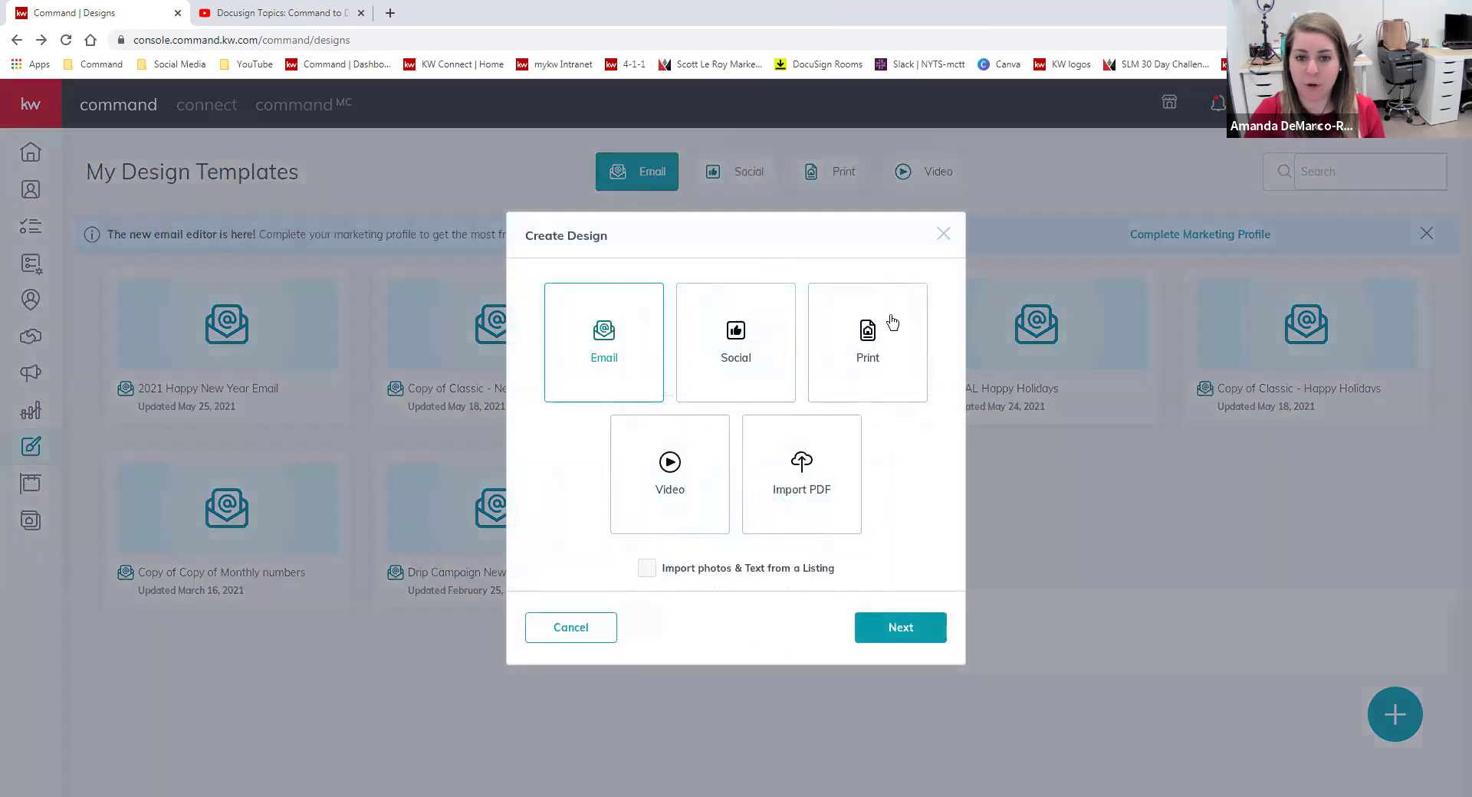
Choose Social as the design type and continue to the brand template gallery.
left_click(755, 325)
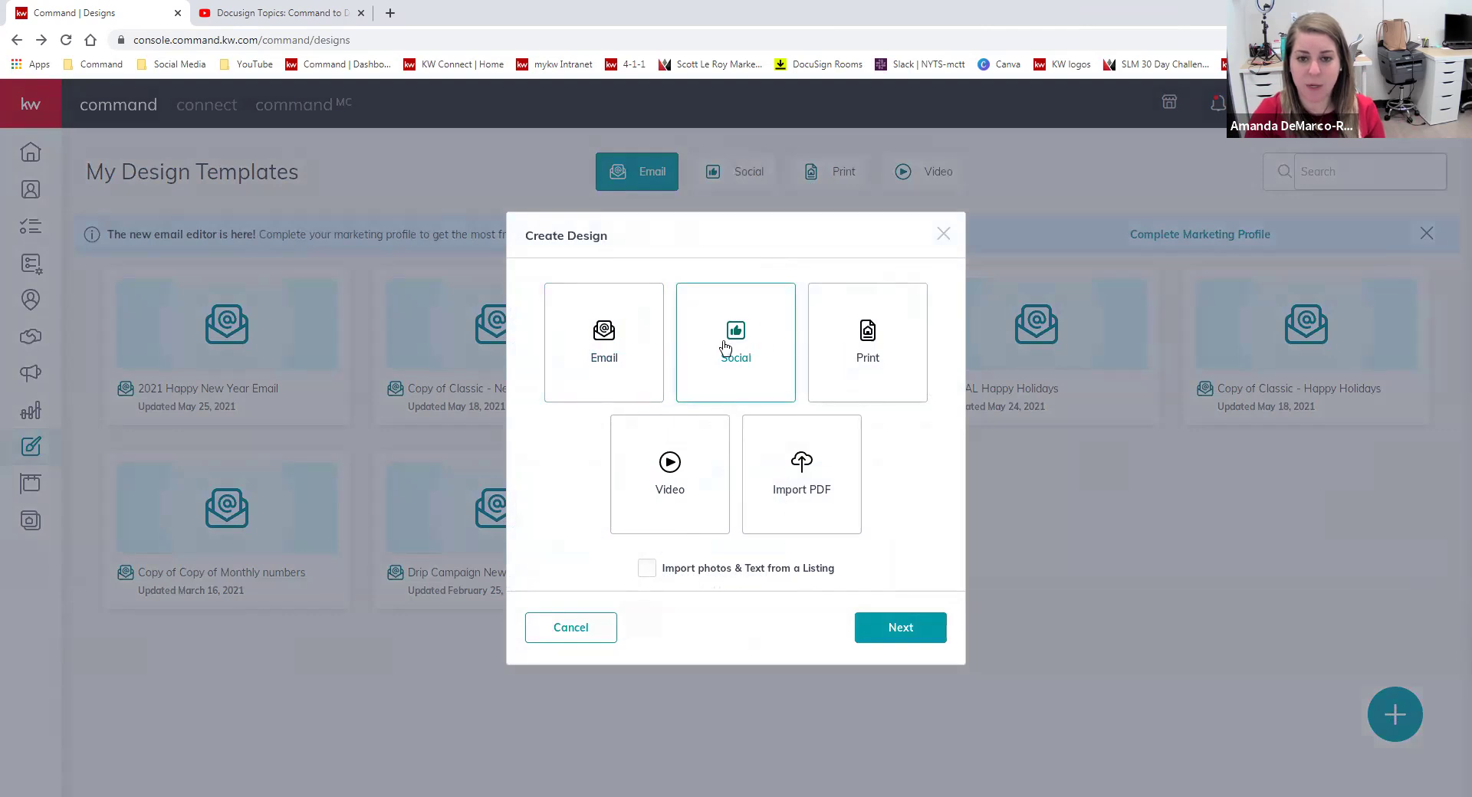
left_click(908, 630)
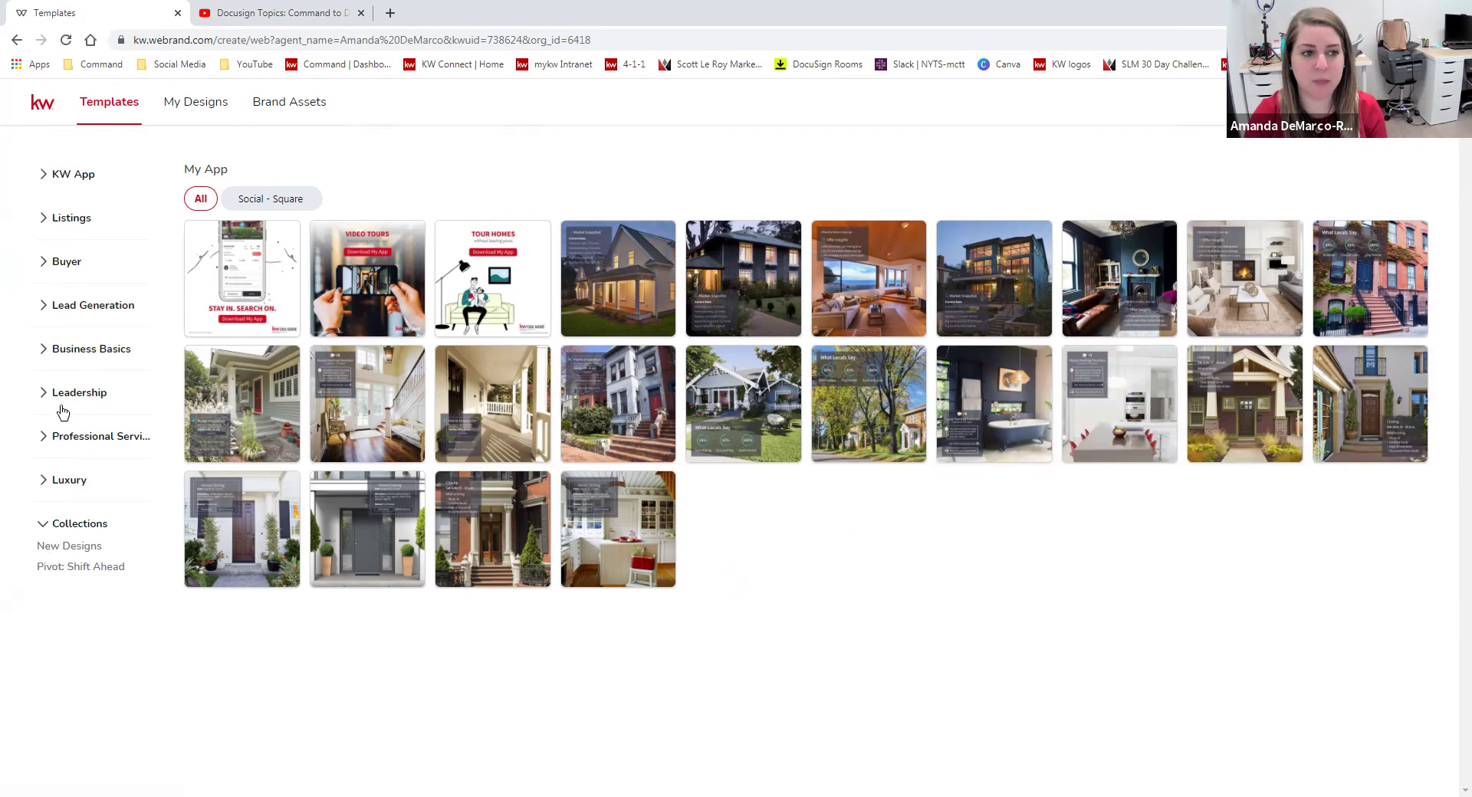
Show the Listings 'Just Listed' templates filtered to the Social - Square format.
left_click(46, 220)
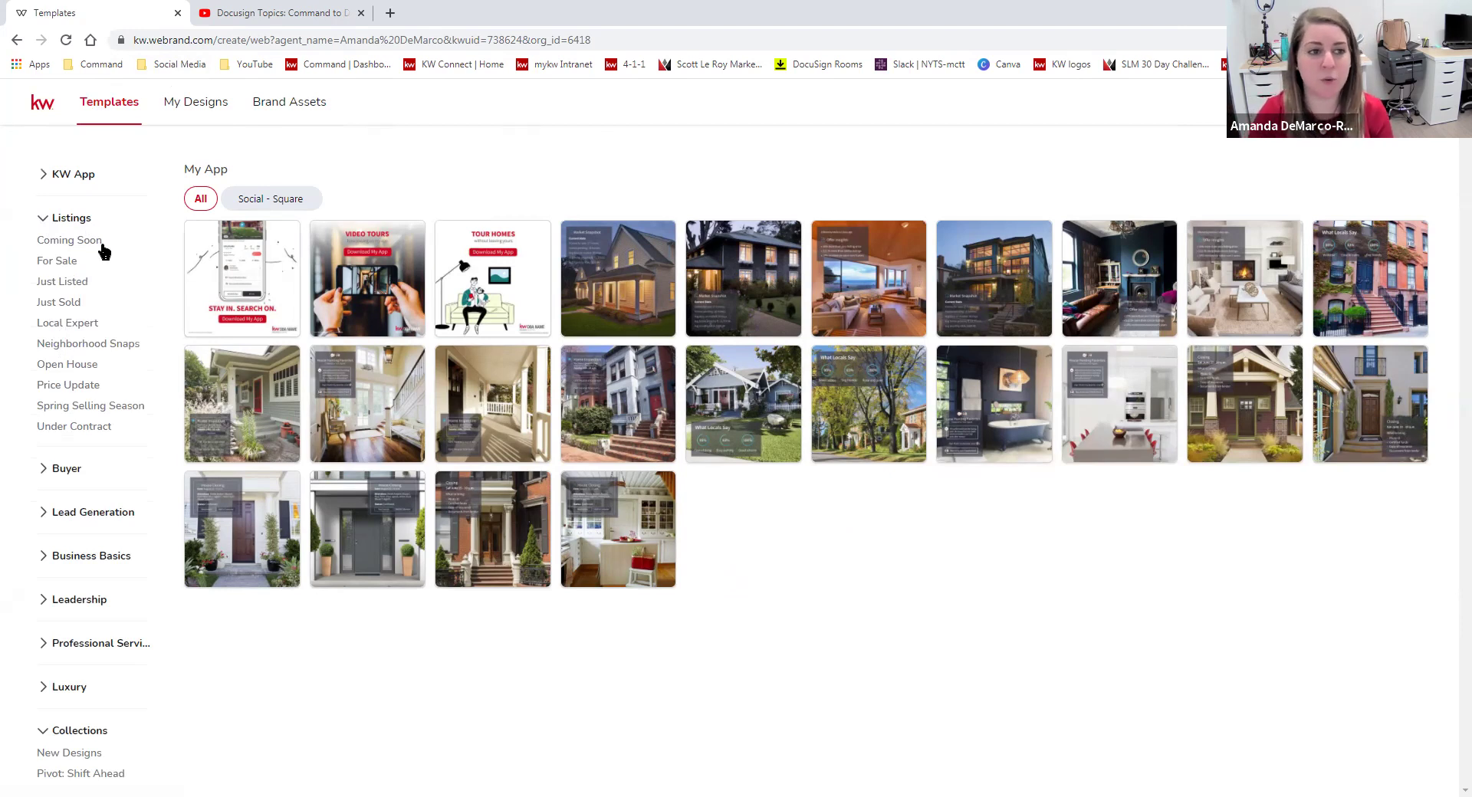
left_click(81, 286)
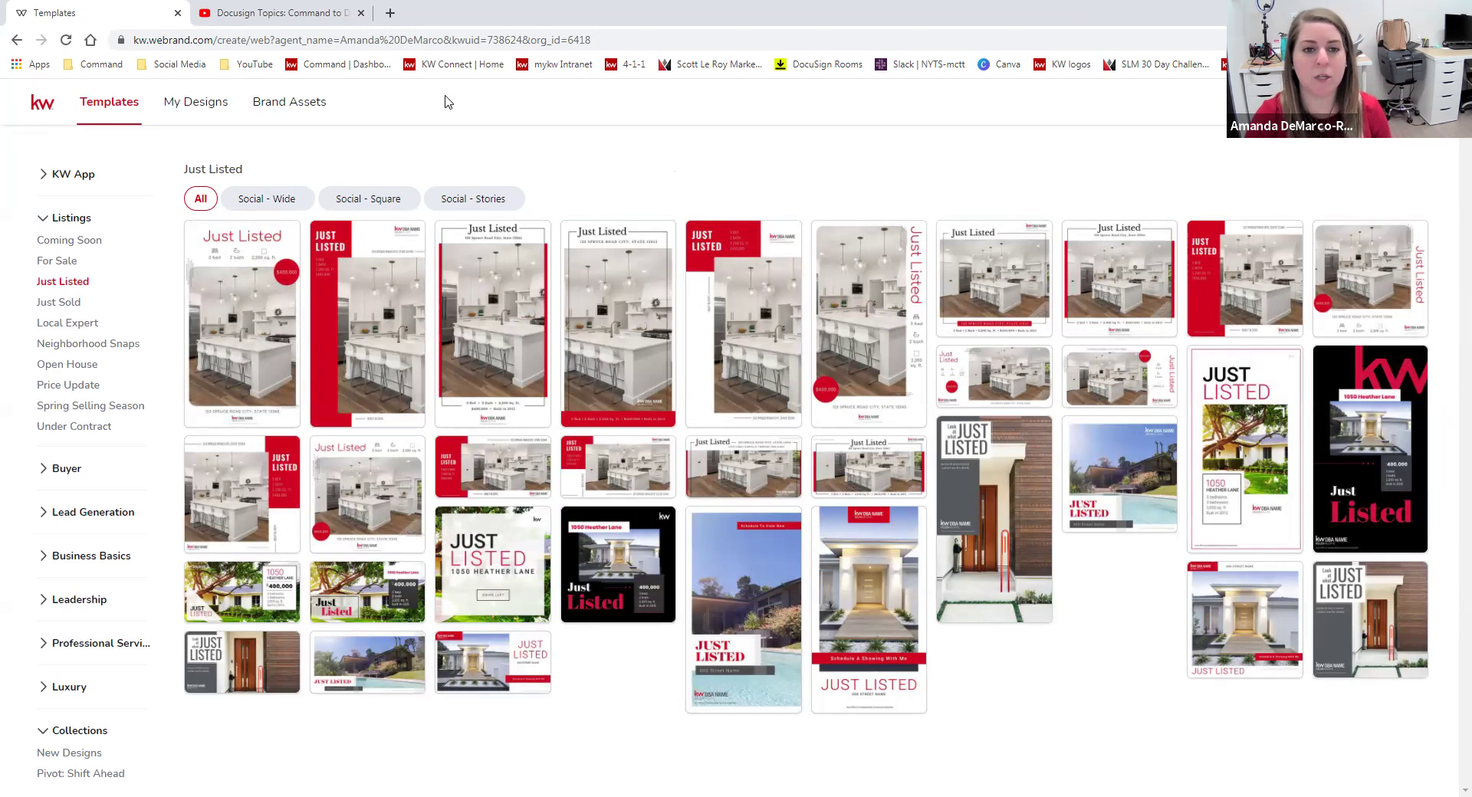
left_click(384, 201)
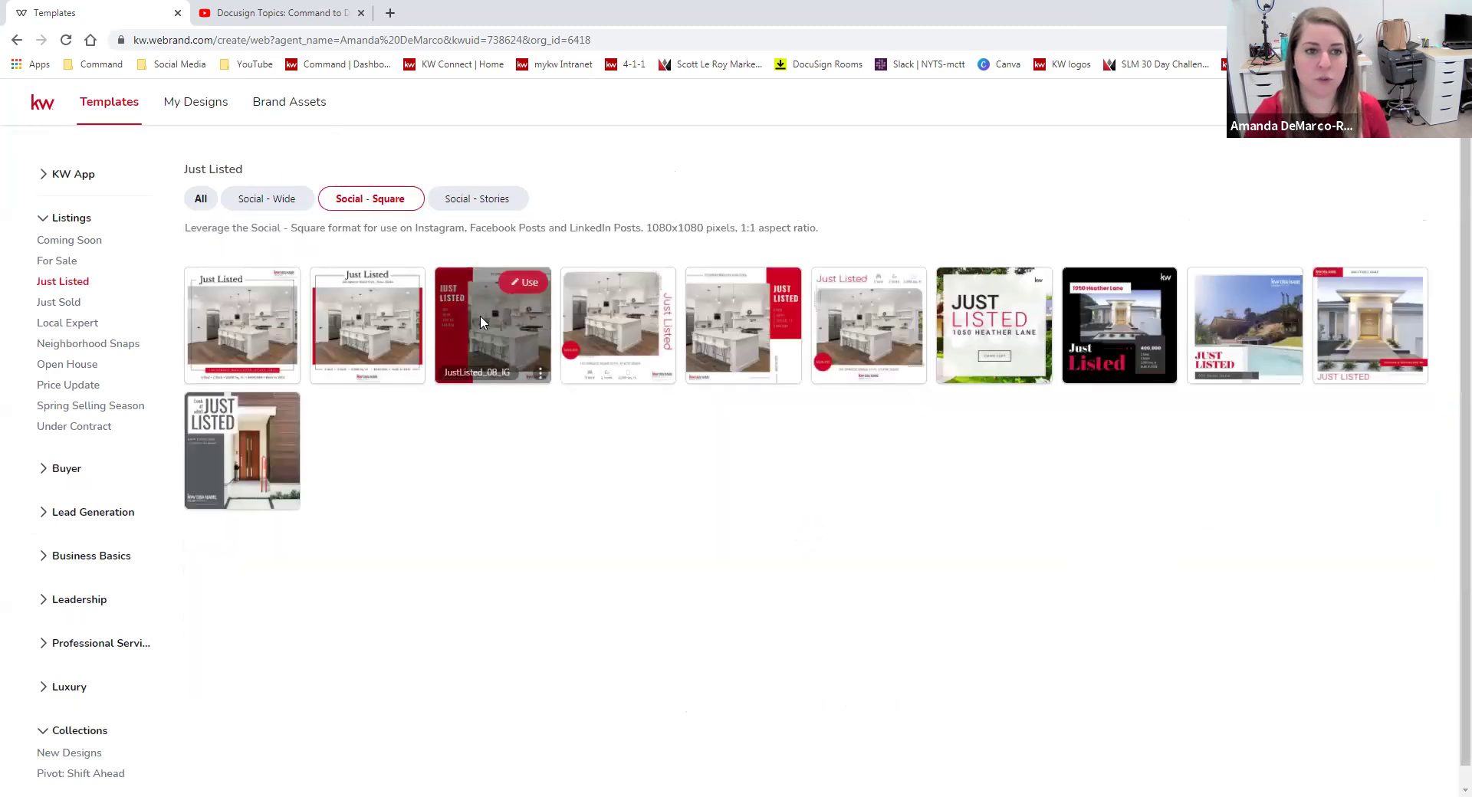
left_click_drag(825, 227, 178, 234)
left_click(273, 233)
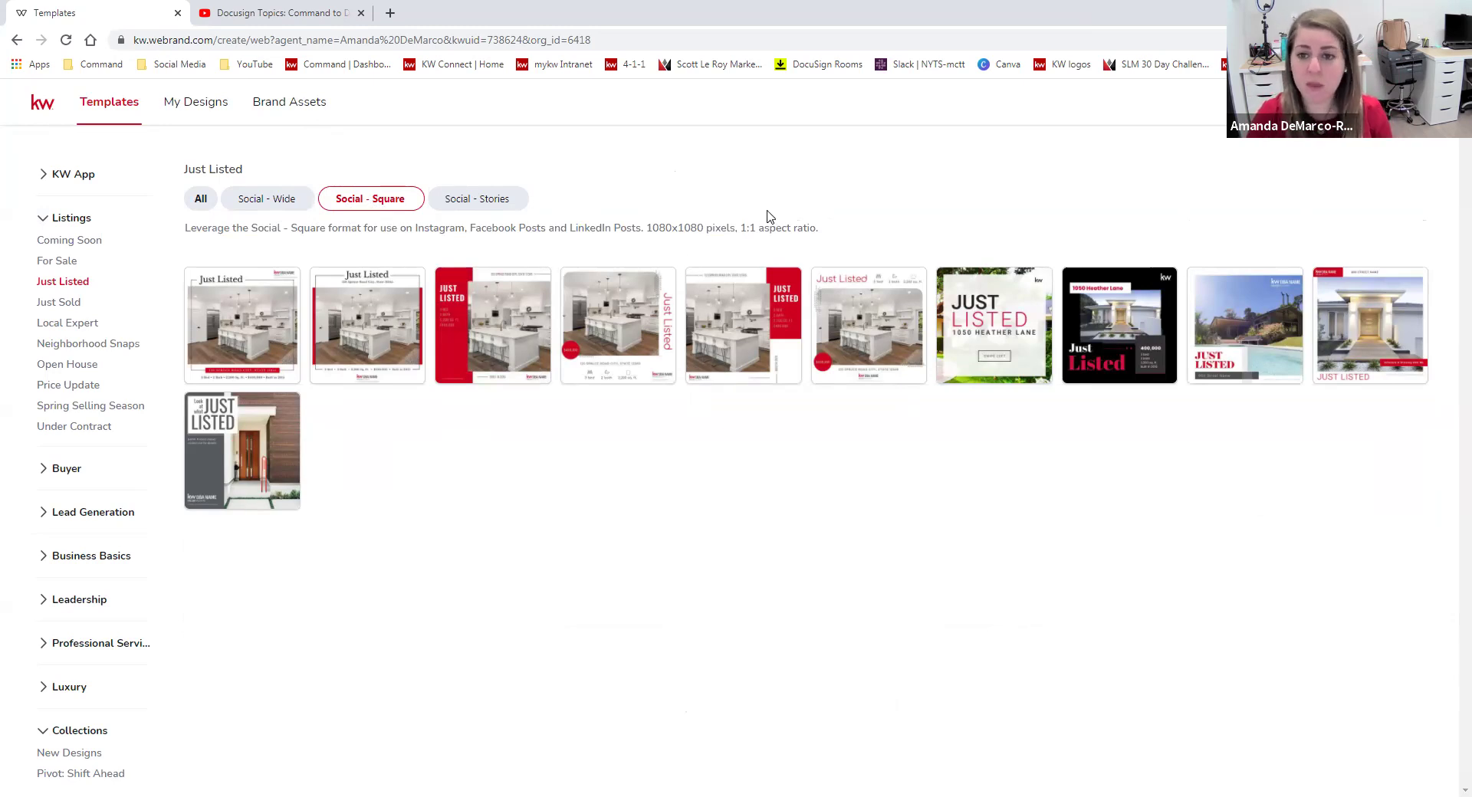
left_click(469, 203)
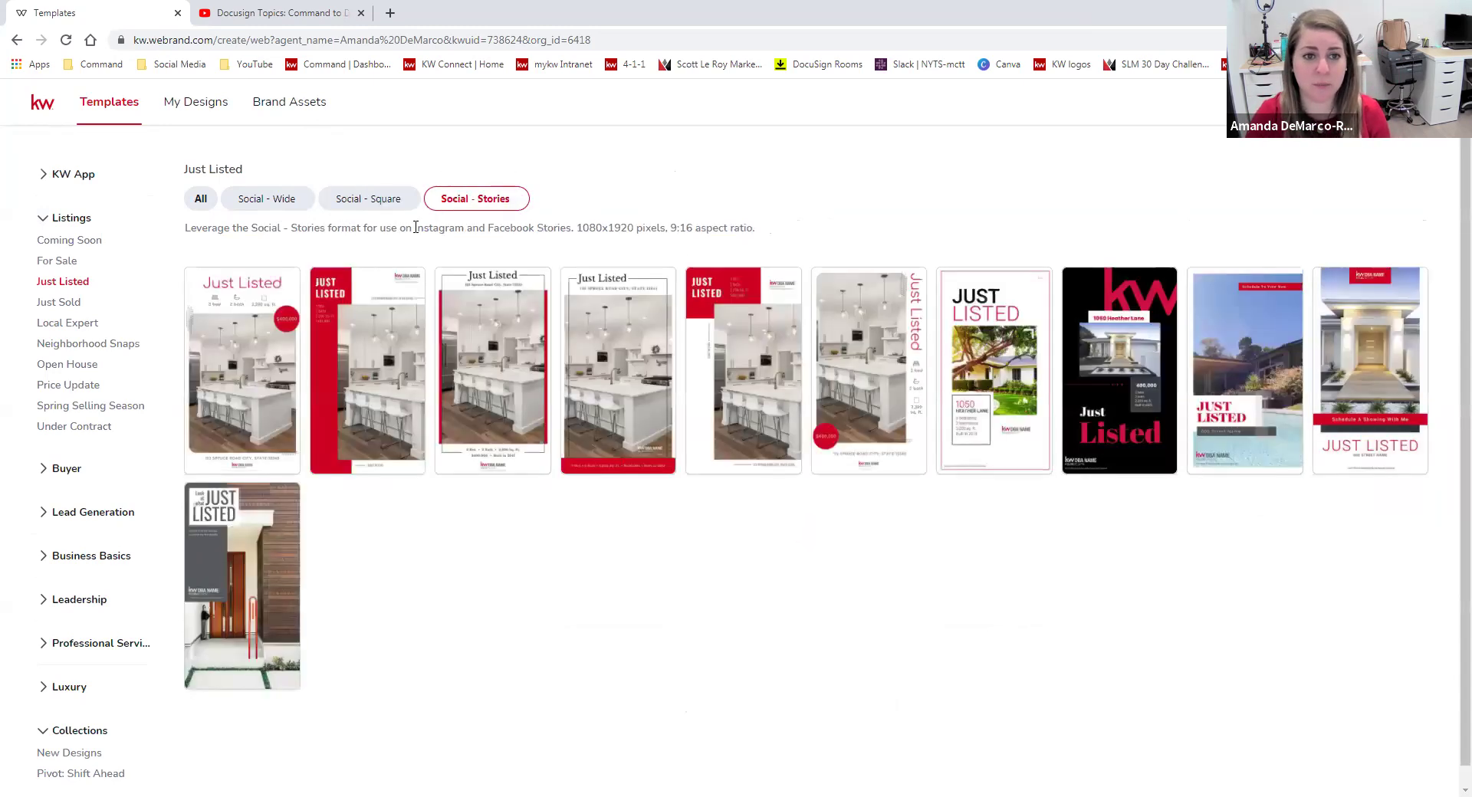
left_click(345, 200)
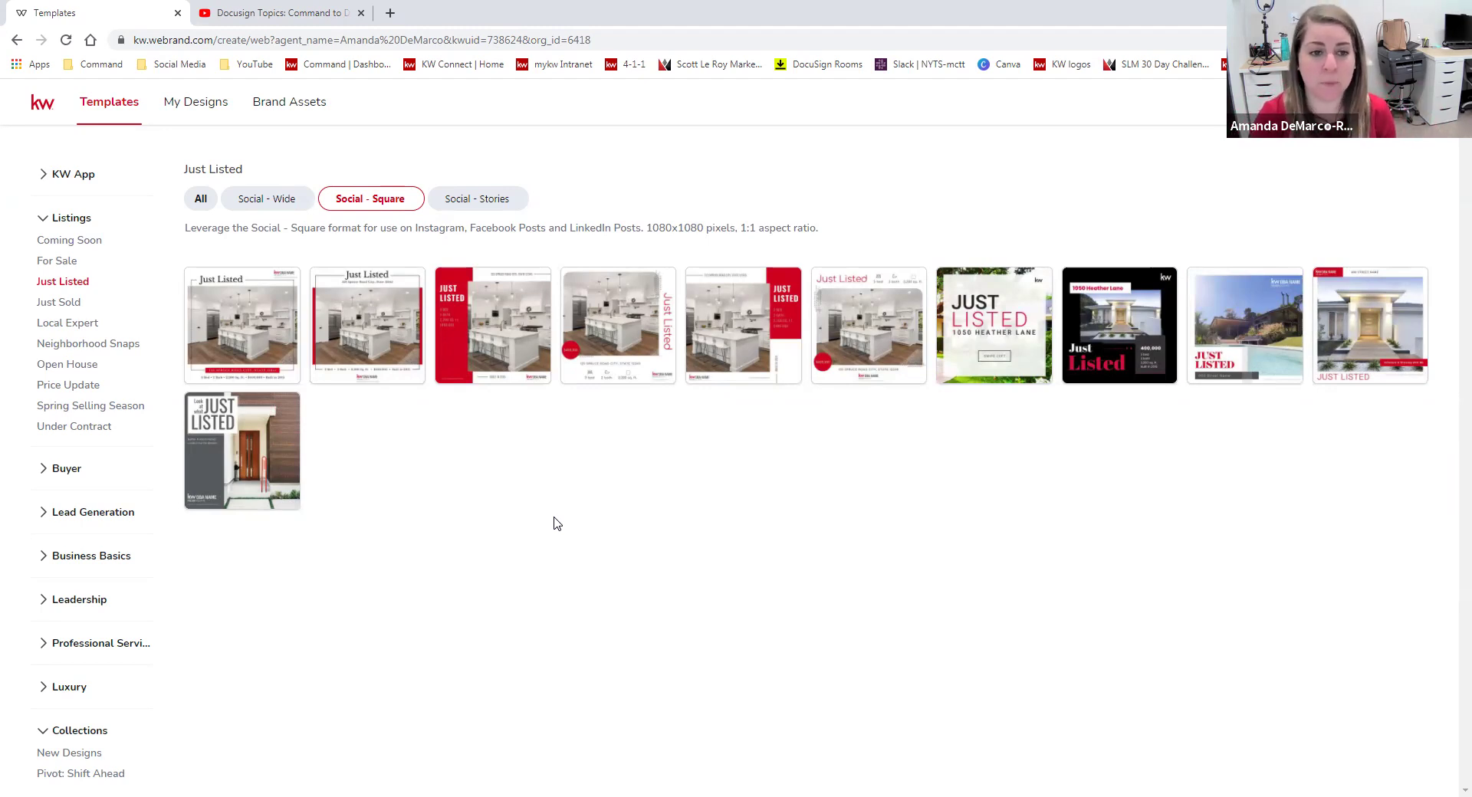
Open the first square template, JustListed_07_IG, in the editor.
mouse_move(250, 329)
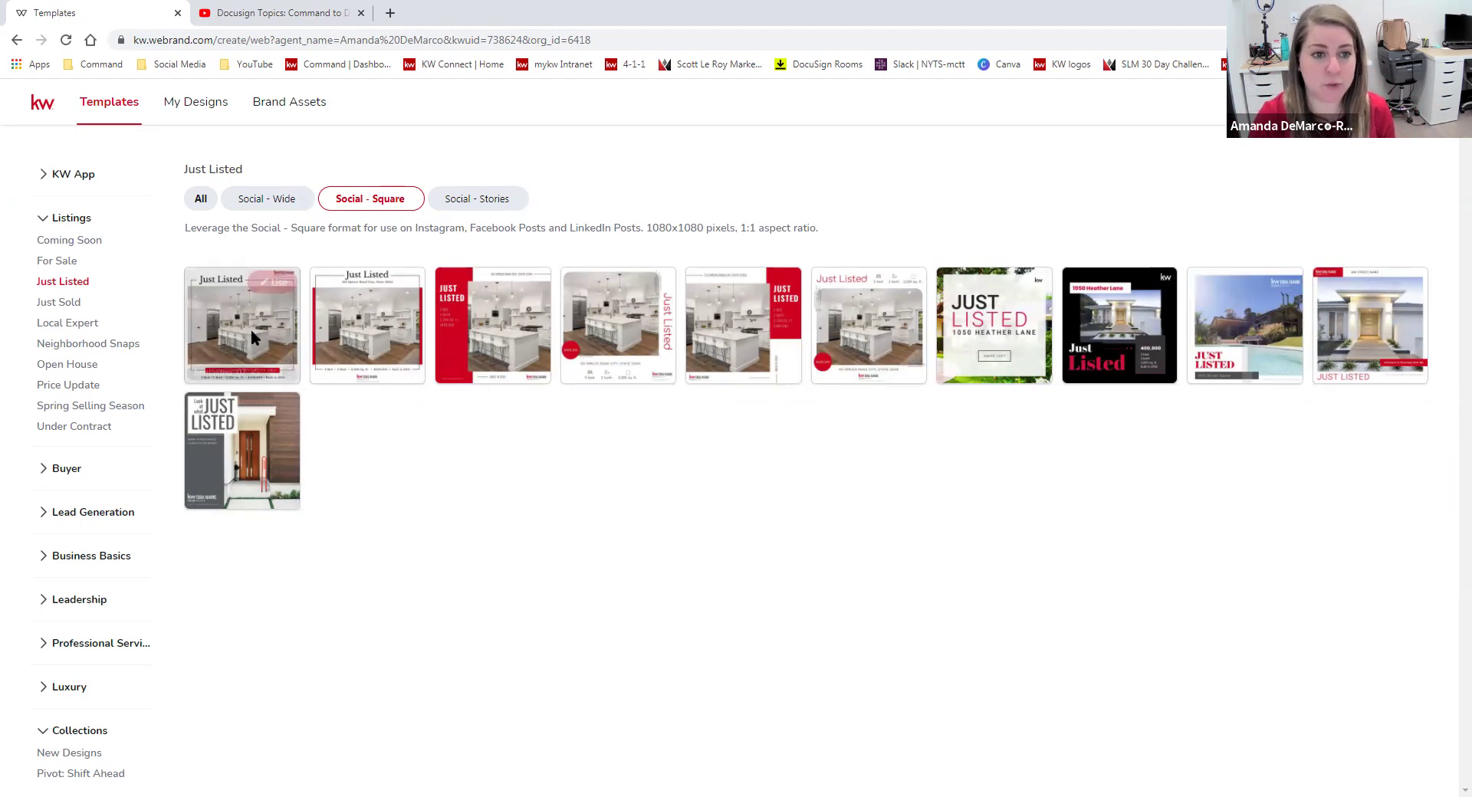
left_click(277, 284)
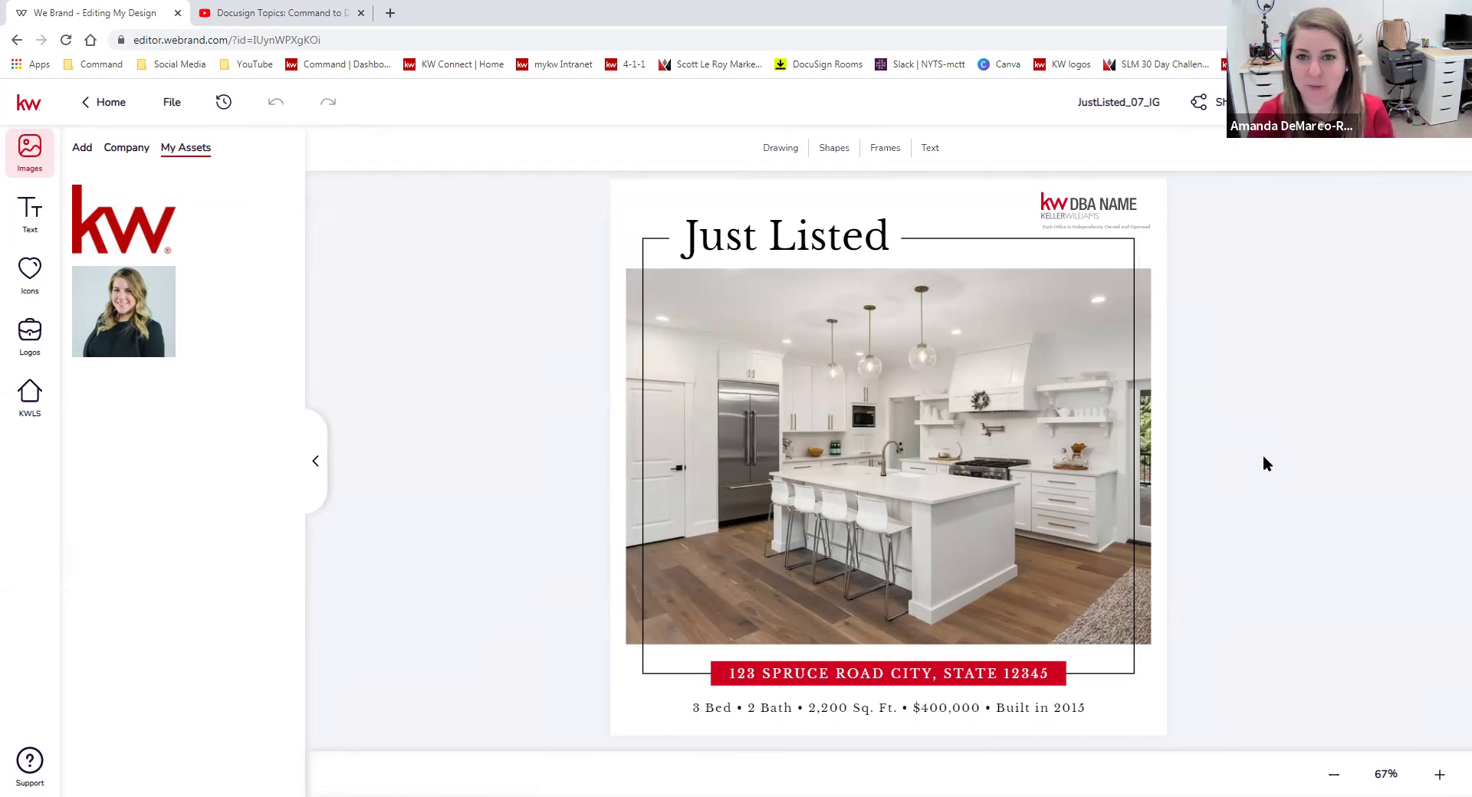
left_click(31, 422)
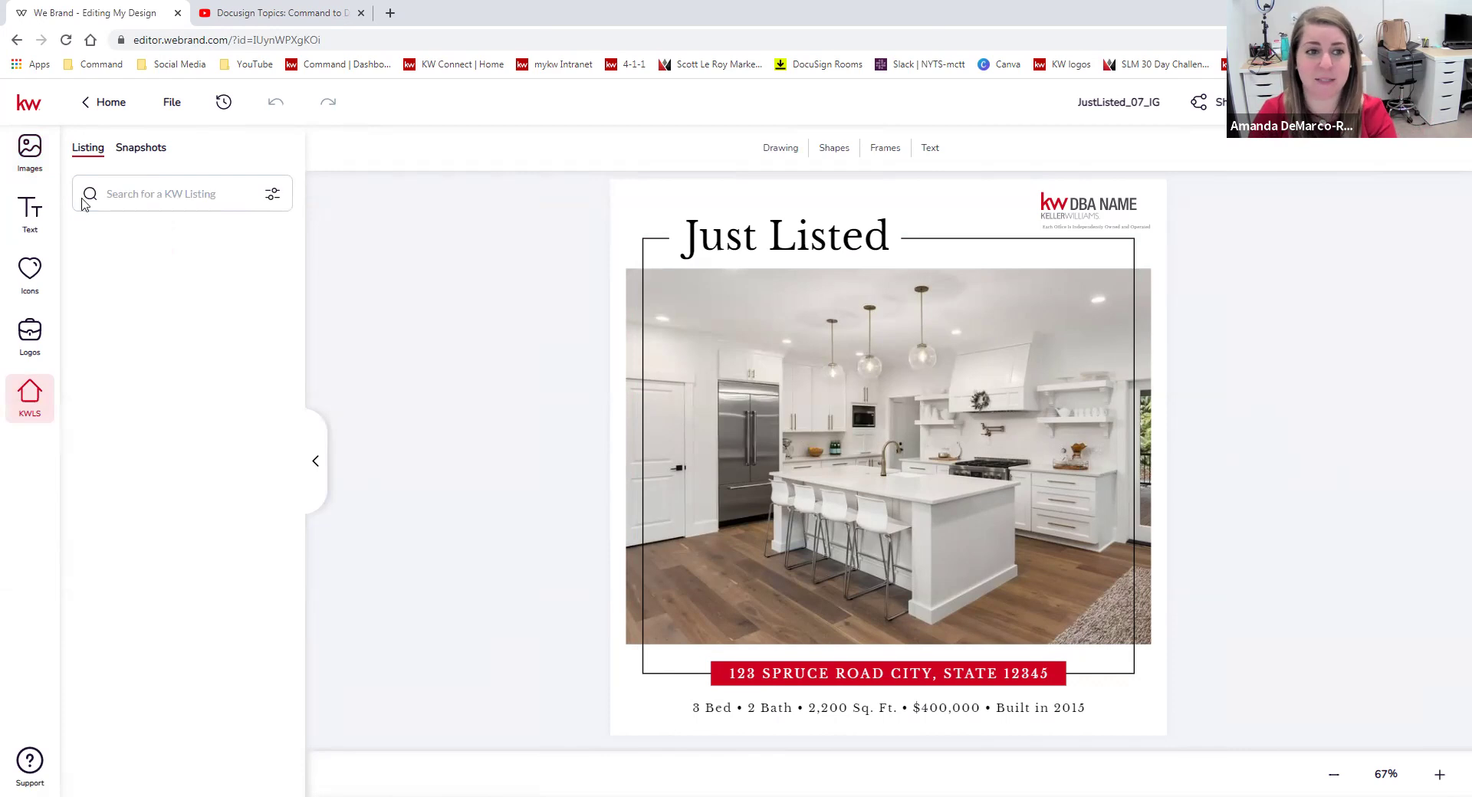
left_click(161, 192)
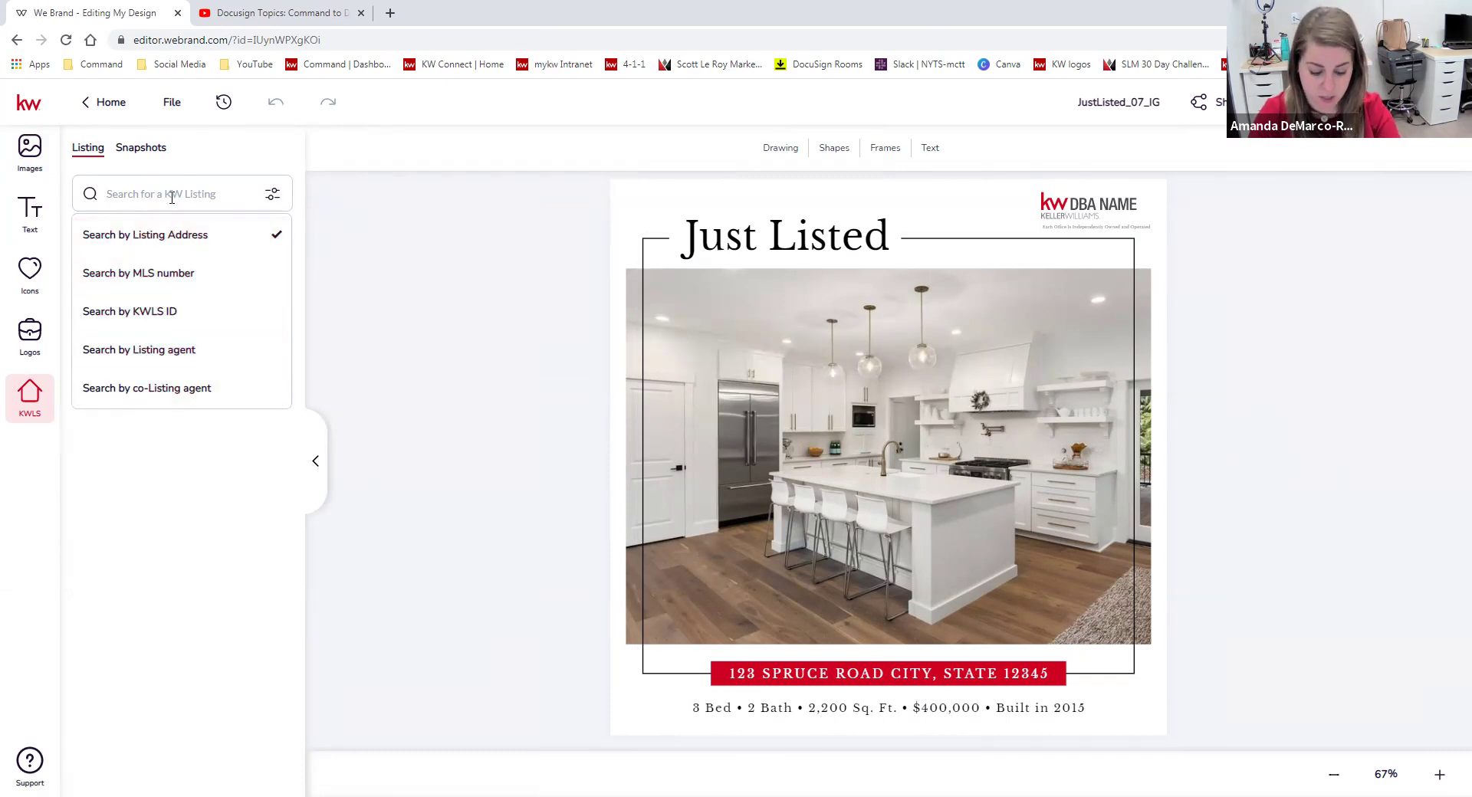
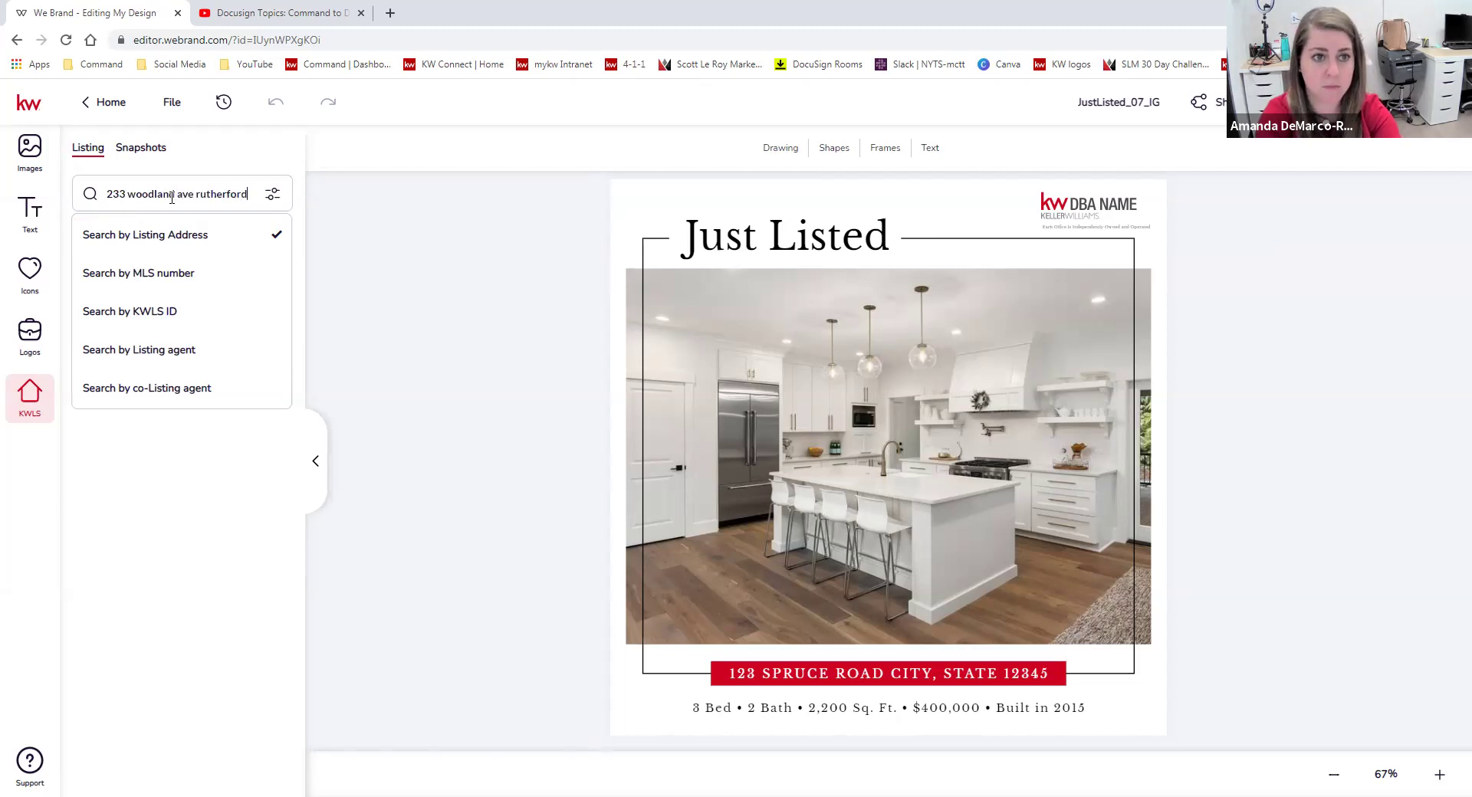
key("Return")
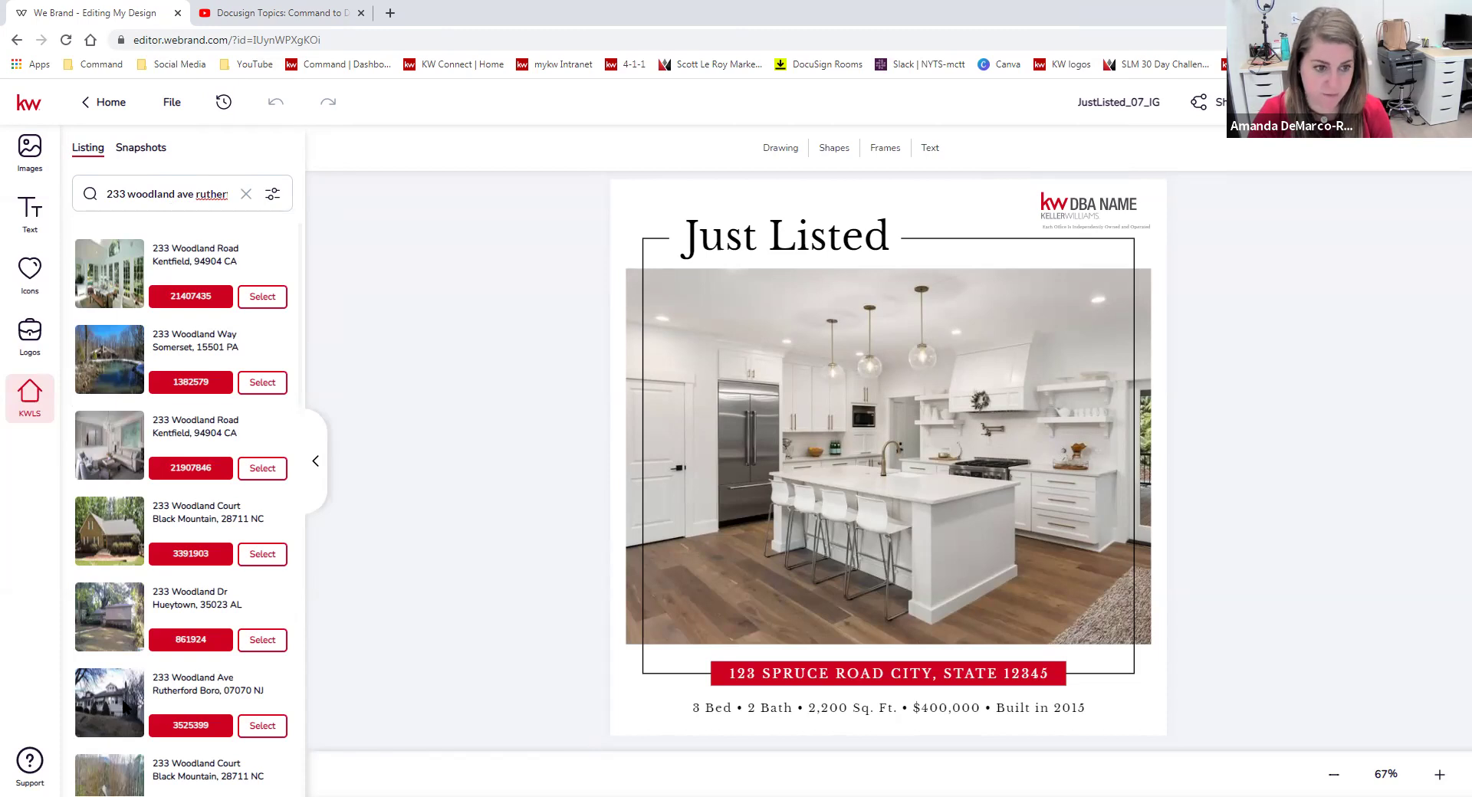
left_click(262, 726)
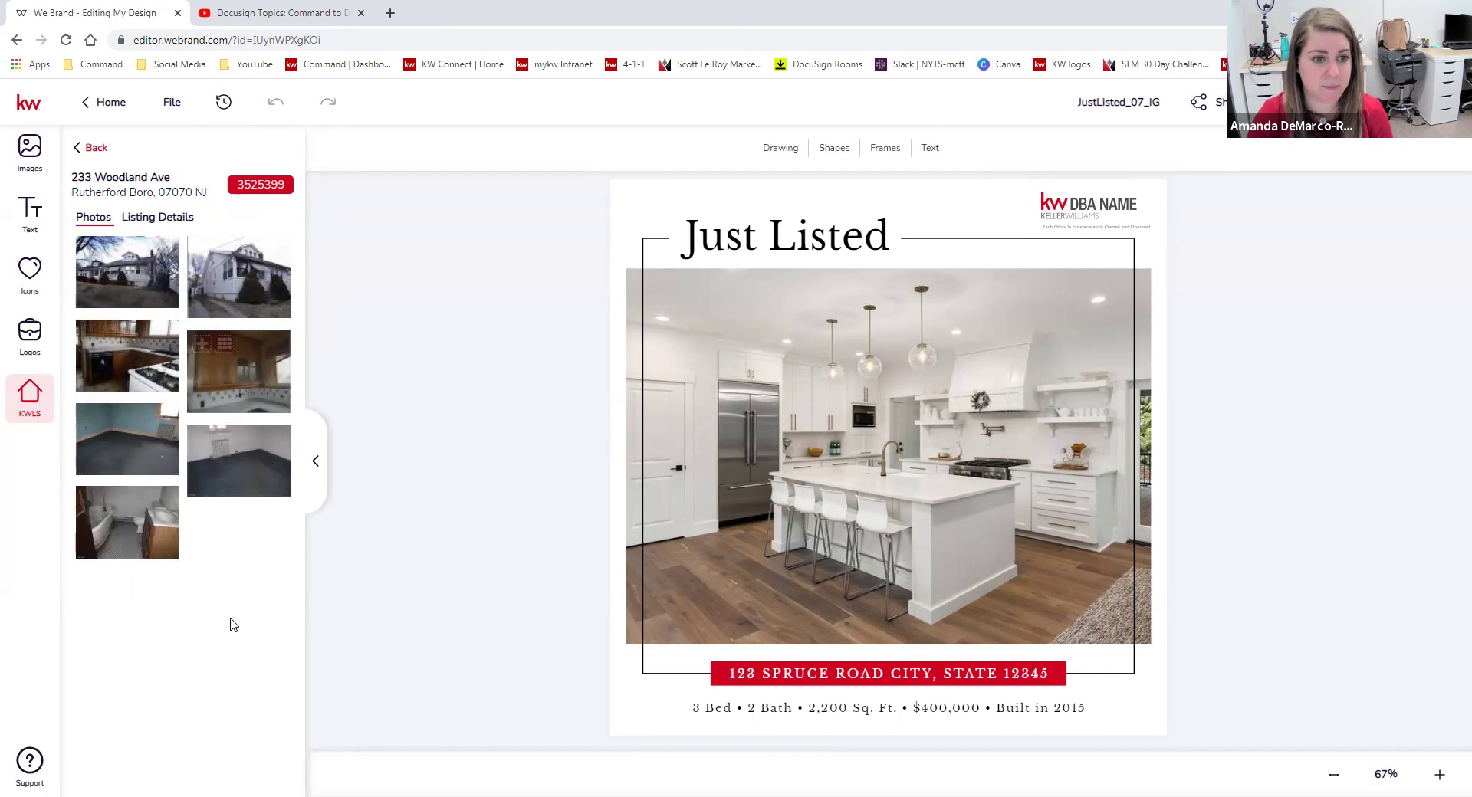
left_click(156, 220)
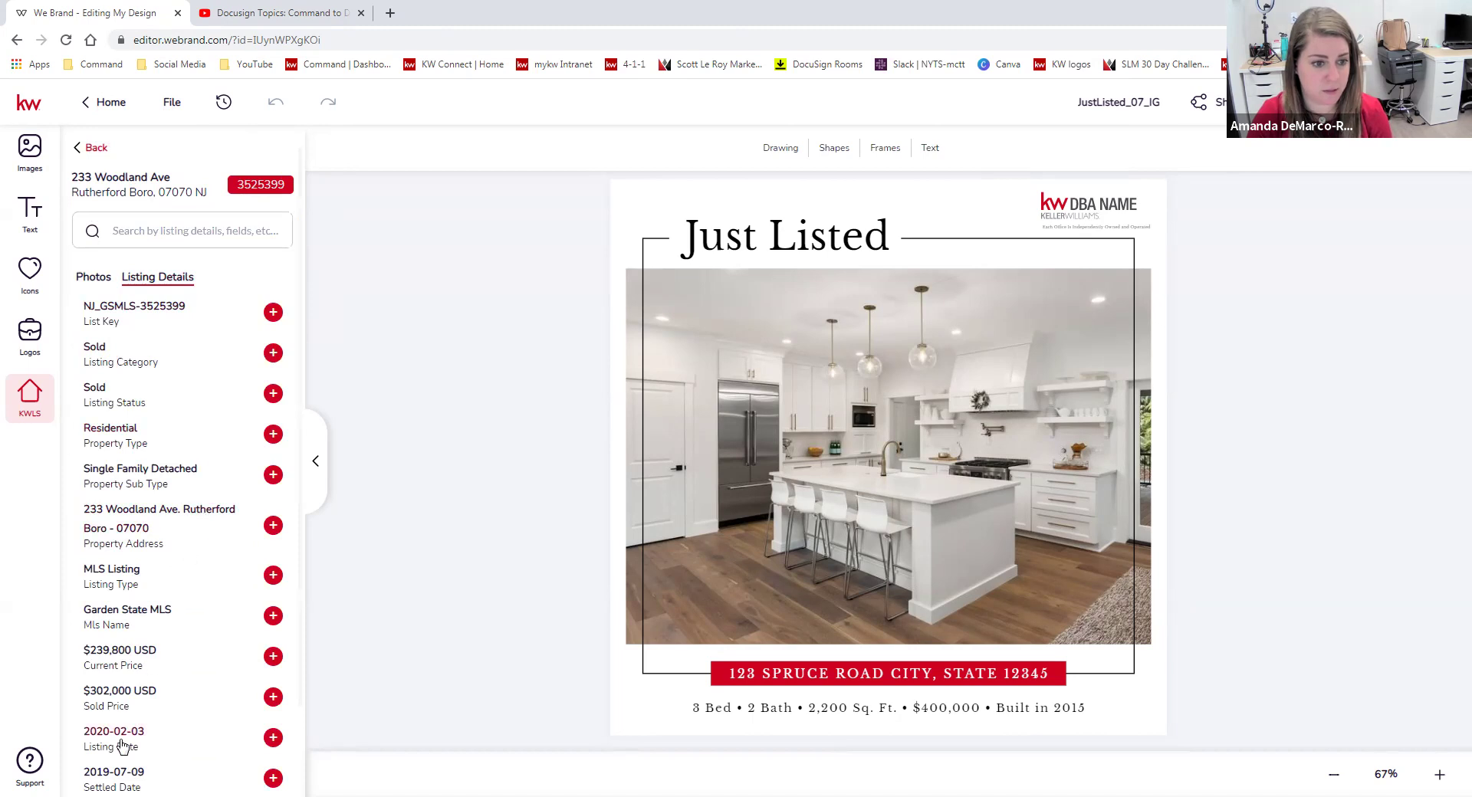
left_click(87, 150)
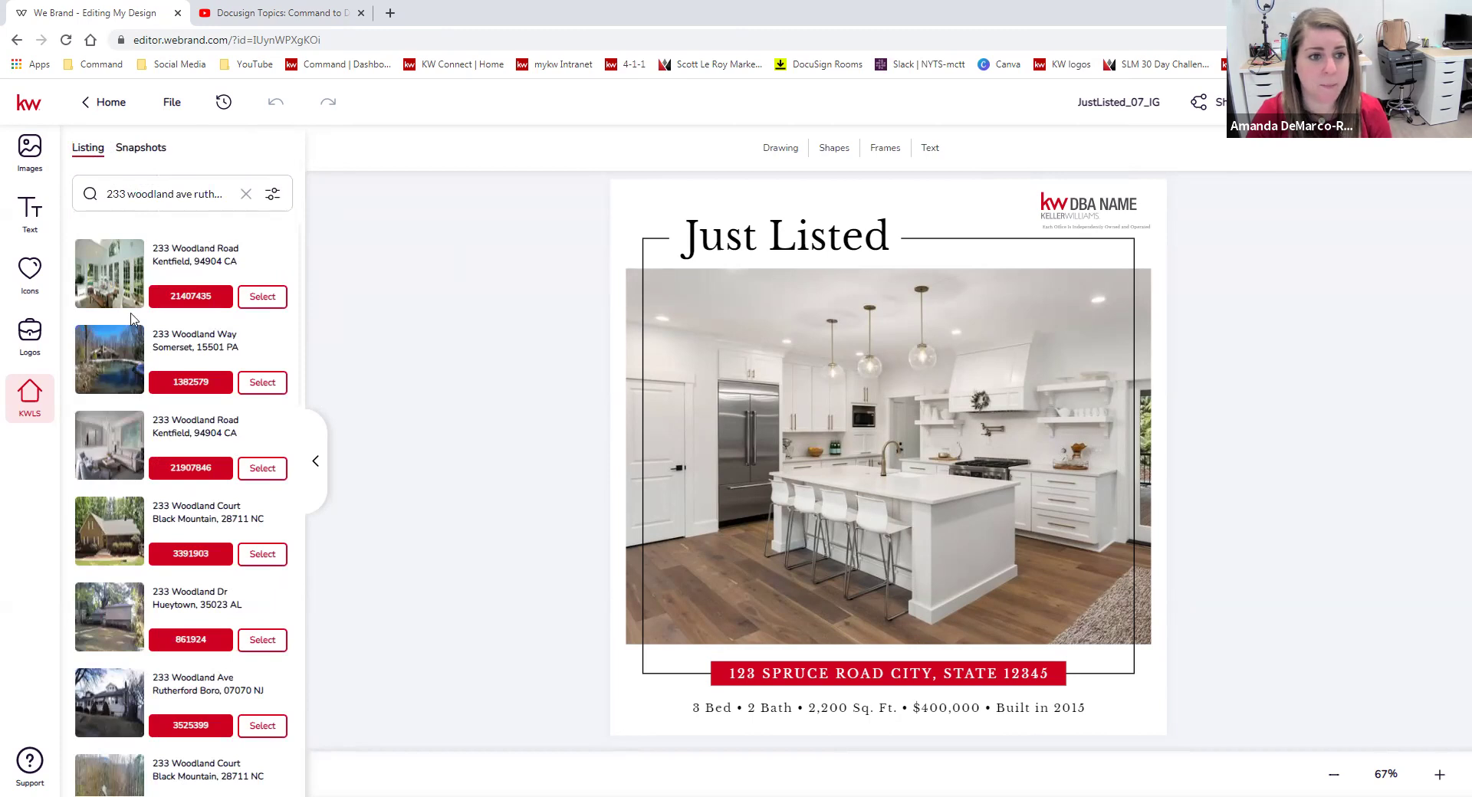
left_click(262, 297)
mouse_move(234, 450)
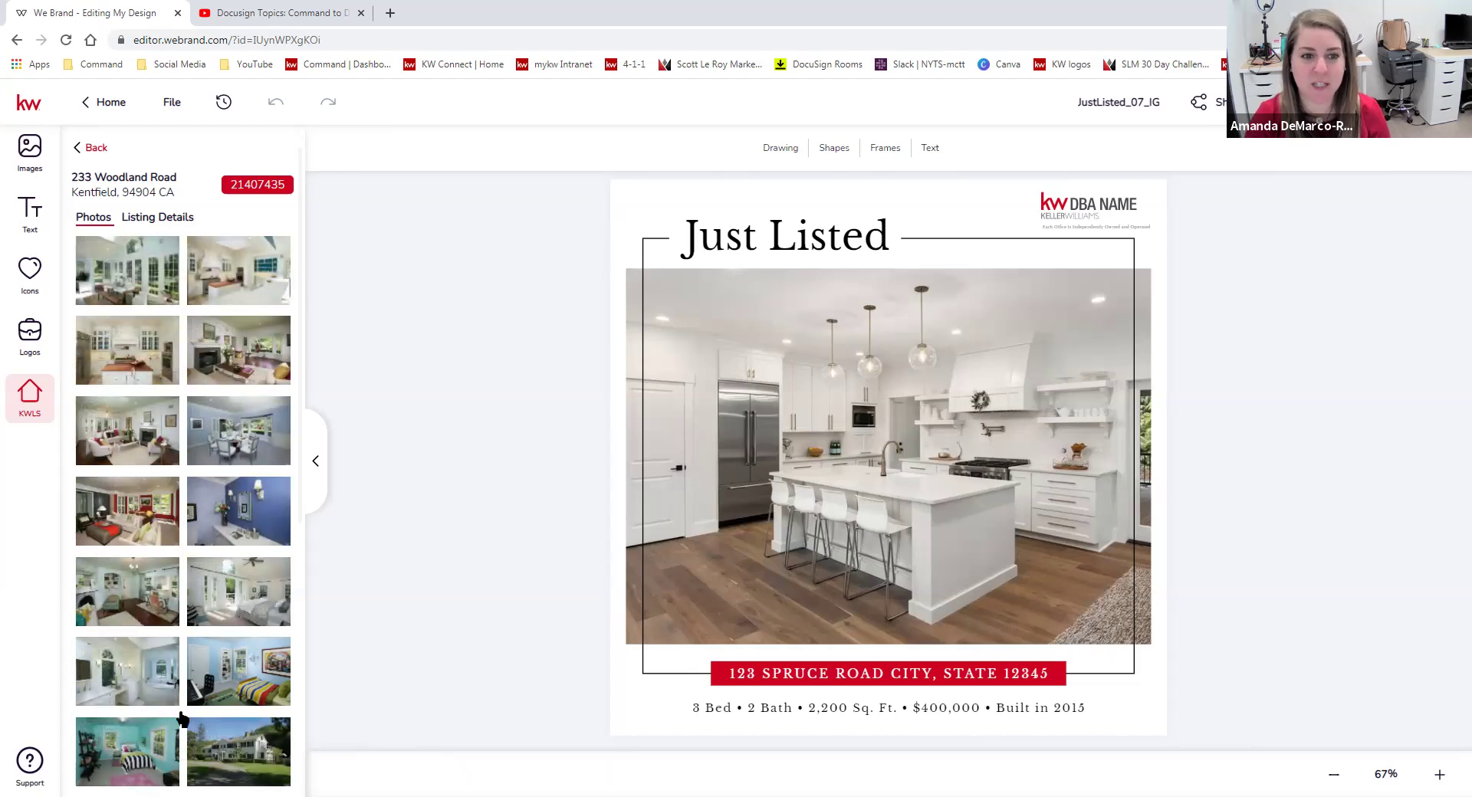
left_click(149, 220)
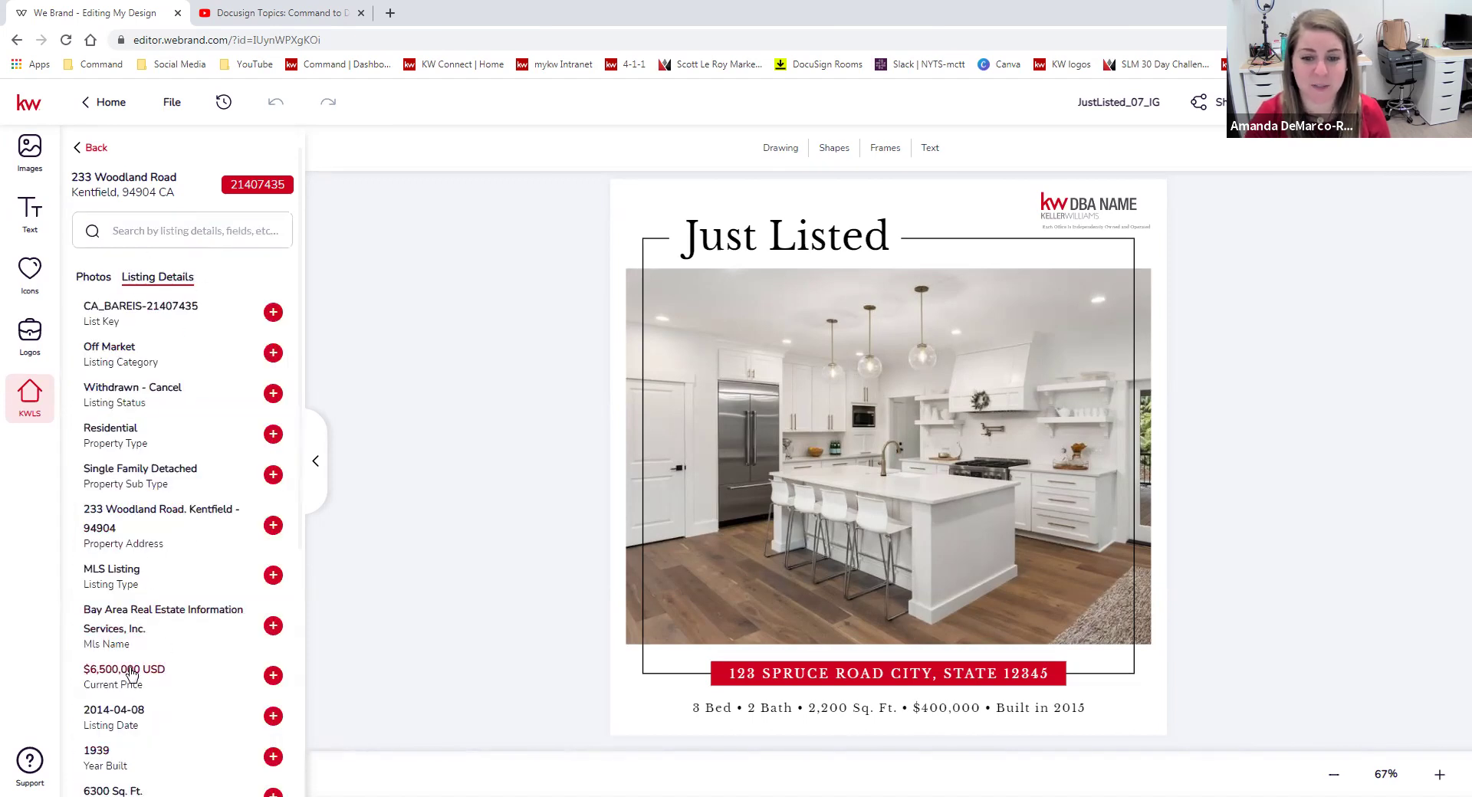
left_click(951, 678)
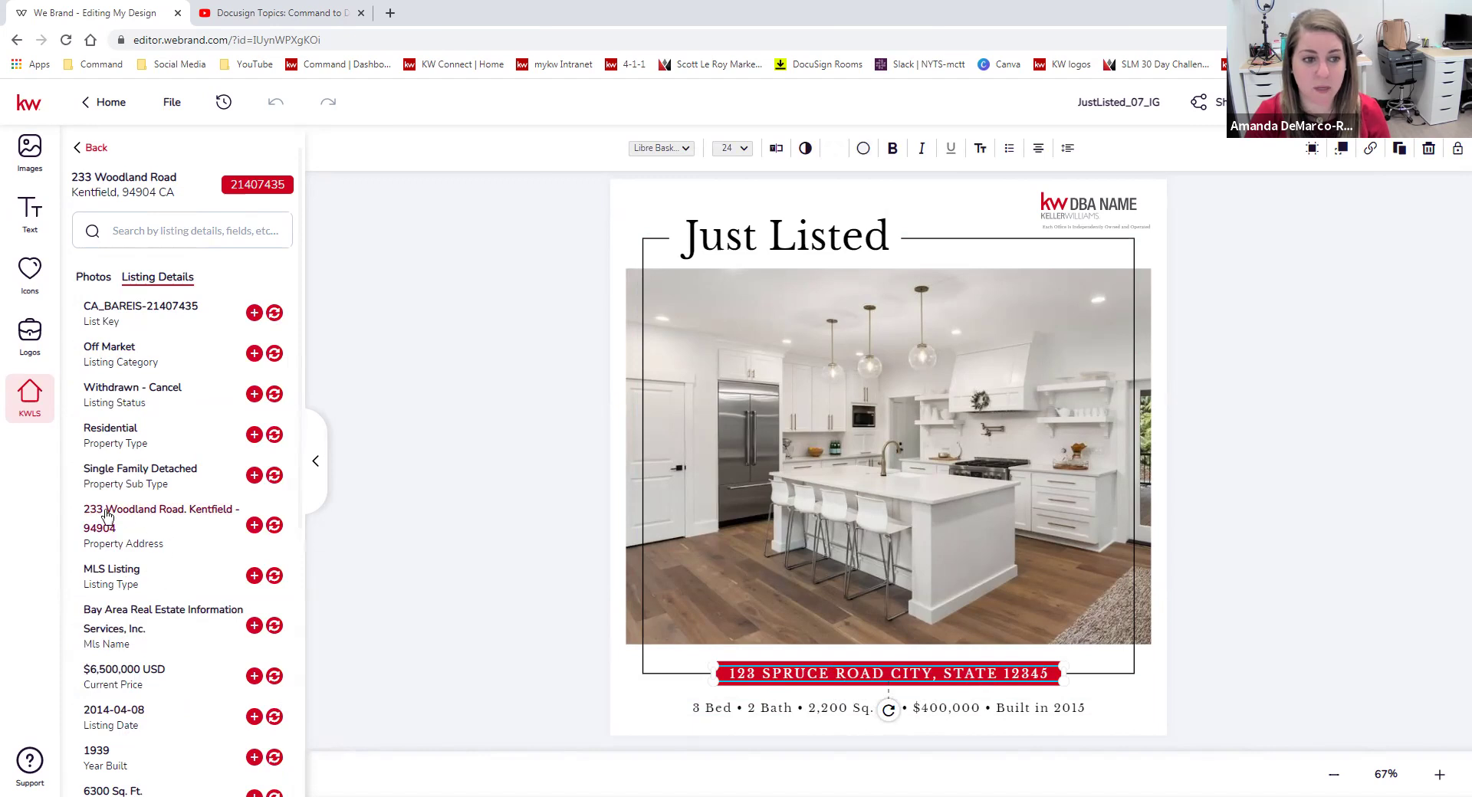
left_click(275, 526)
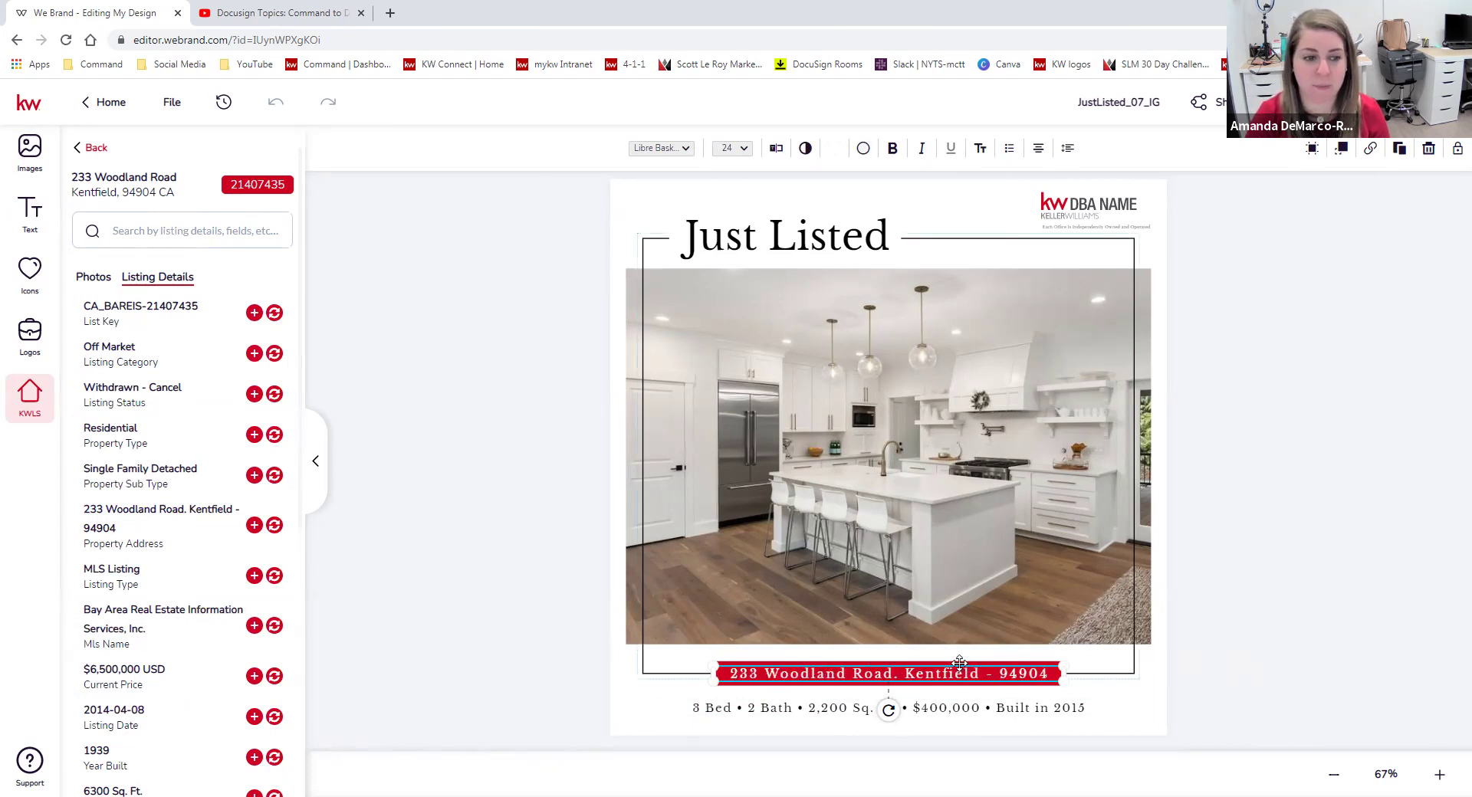
scroll(167, 436, "down", 1)
scroll(167, 436, "down", 2)
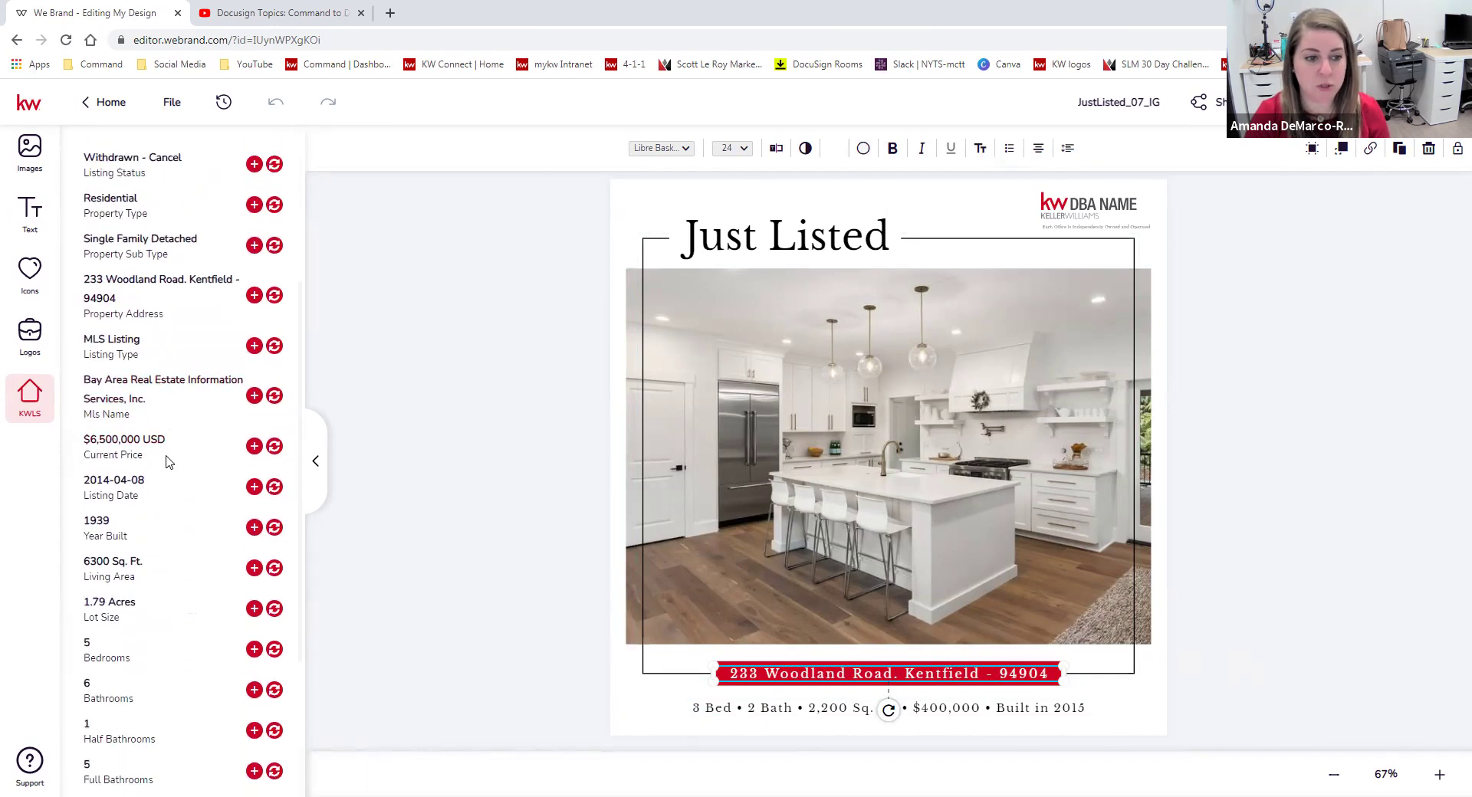
Change the specs line to '5 Bedrooms - 6.5 Bathrooms - 6,300 sq. ft.' and save the changes.
left_click(748, 707)
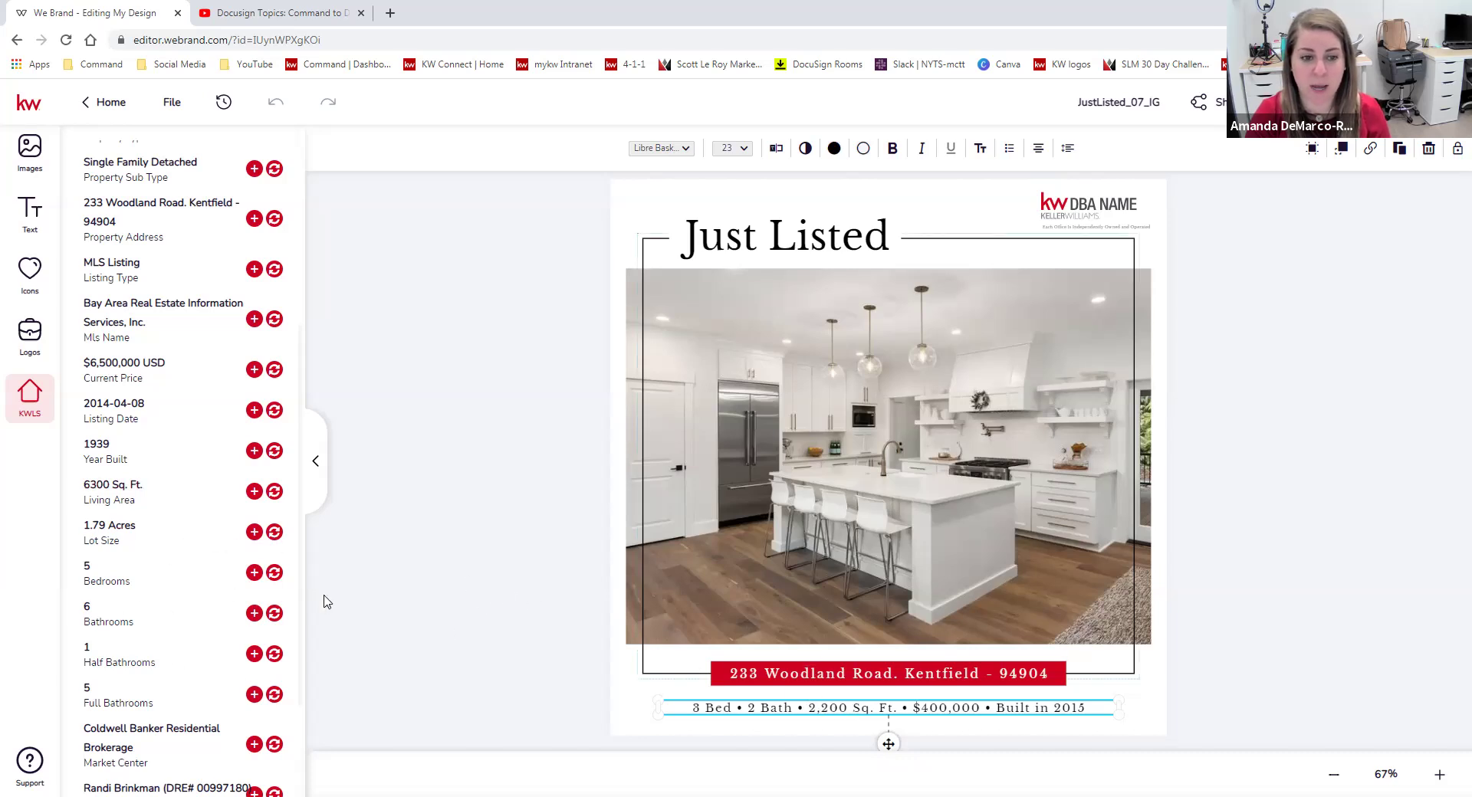
left_click(274, 573)
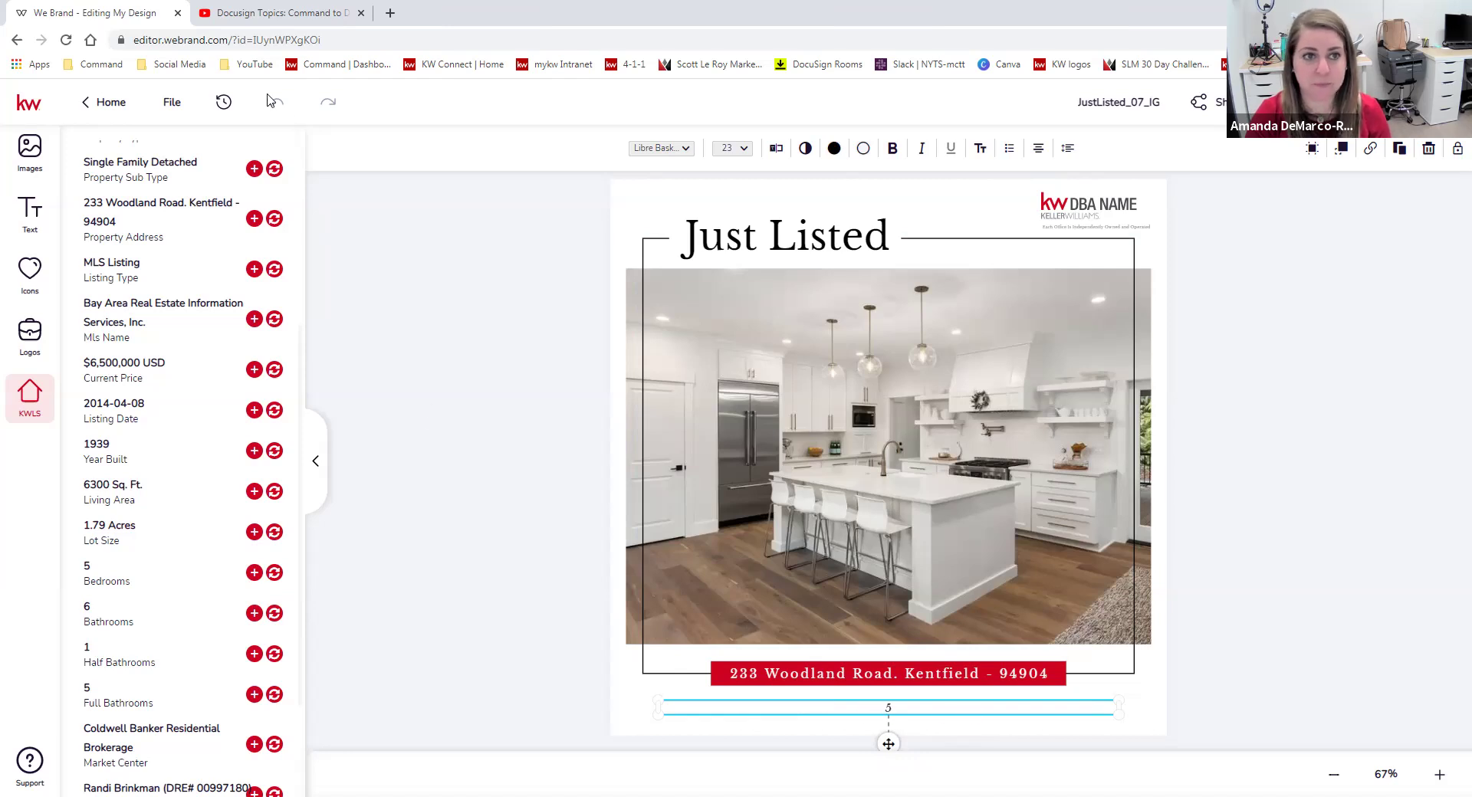
left_click(503, 383)
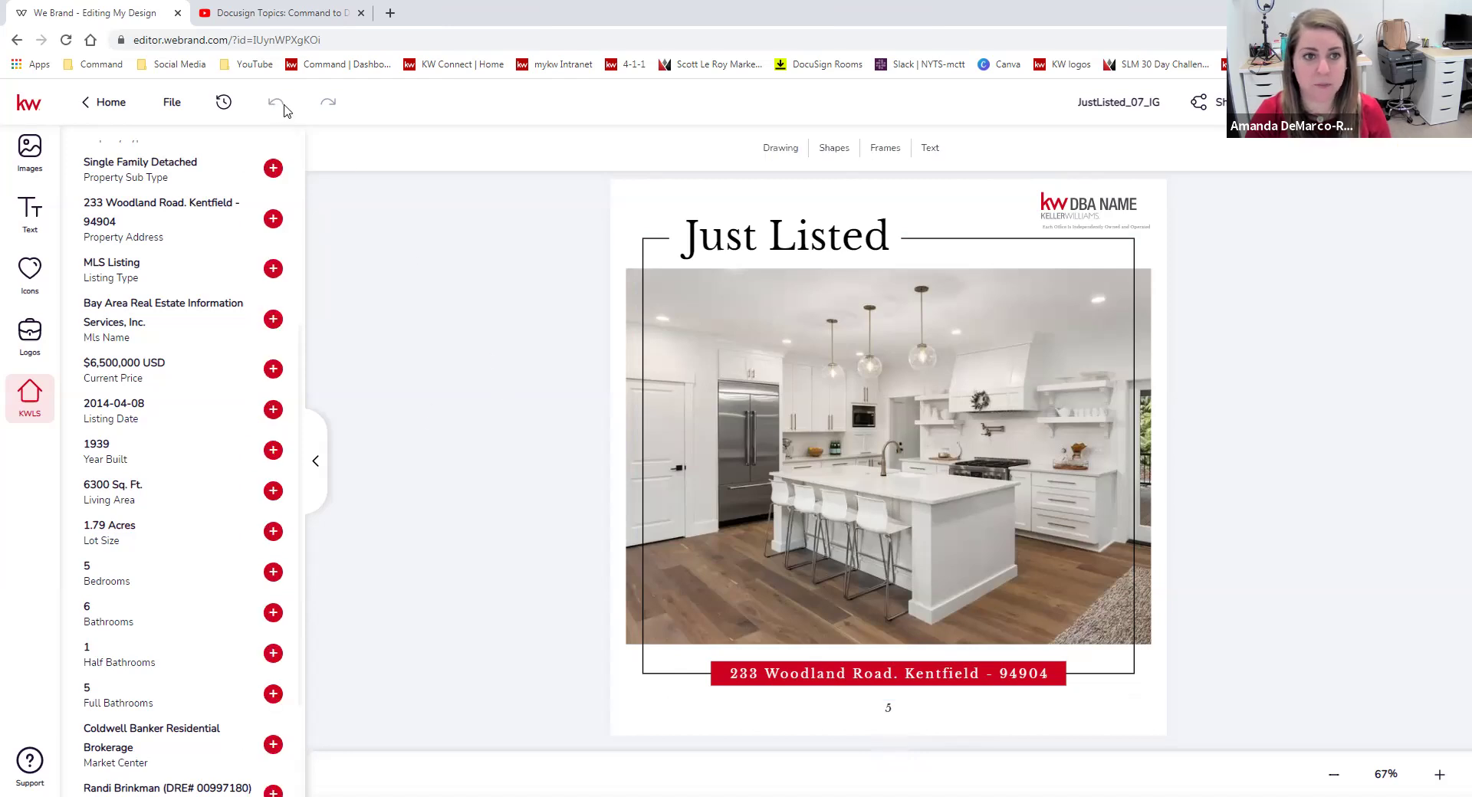
right_click(404, 387)
left_click(424, 321)
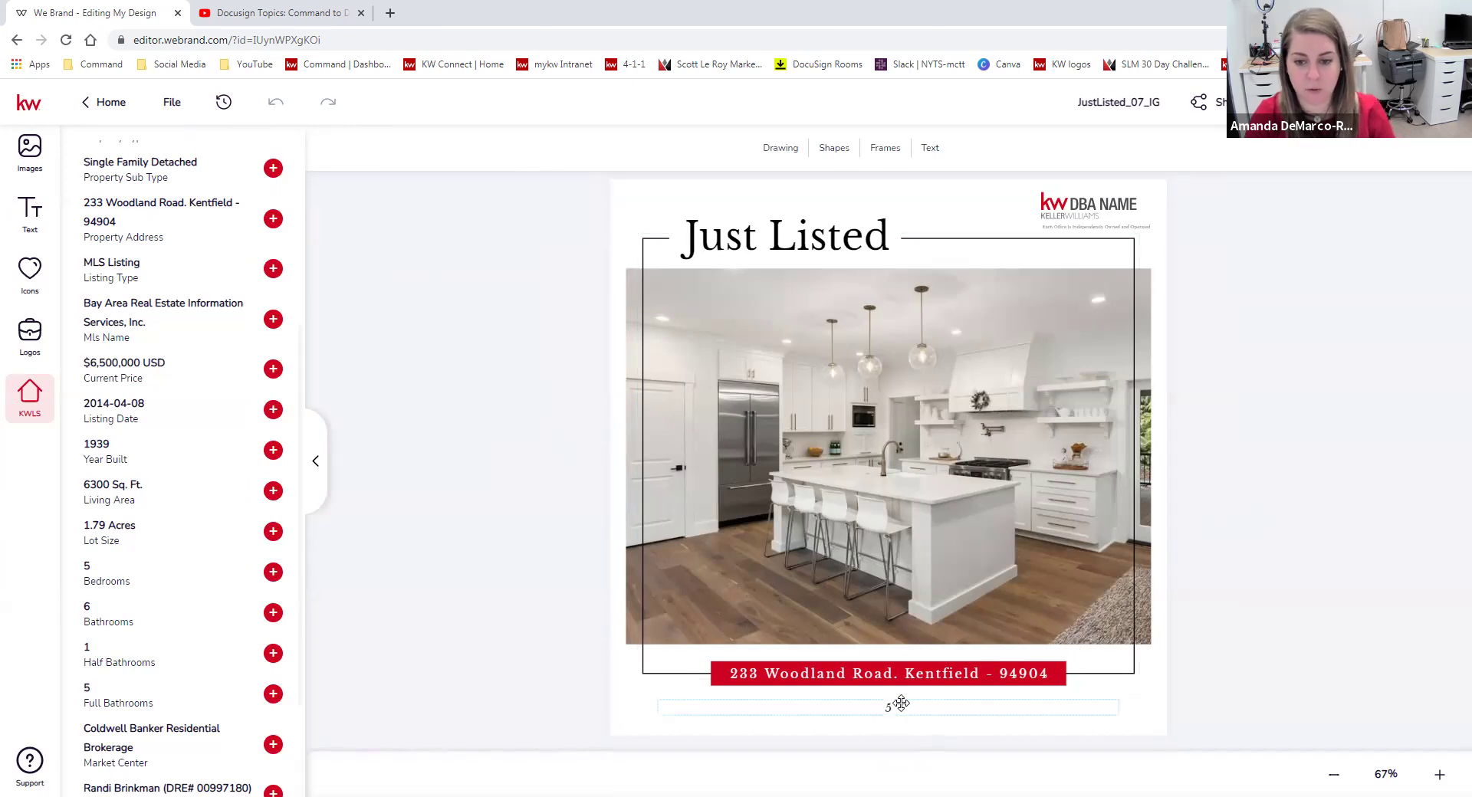
left_click(989, 698)
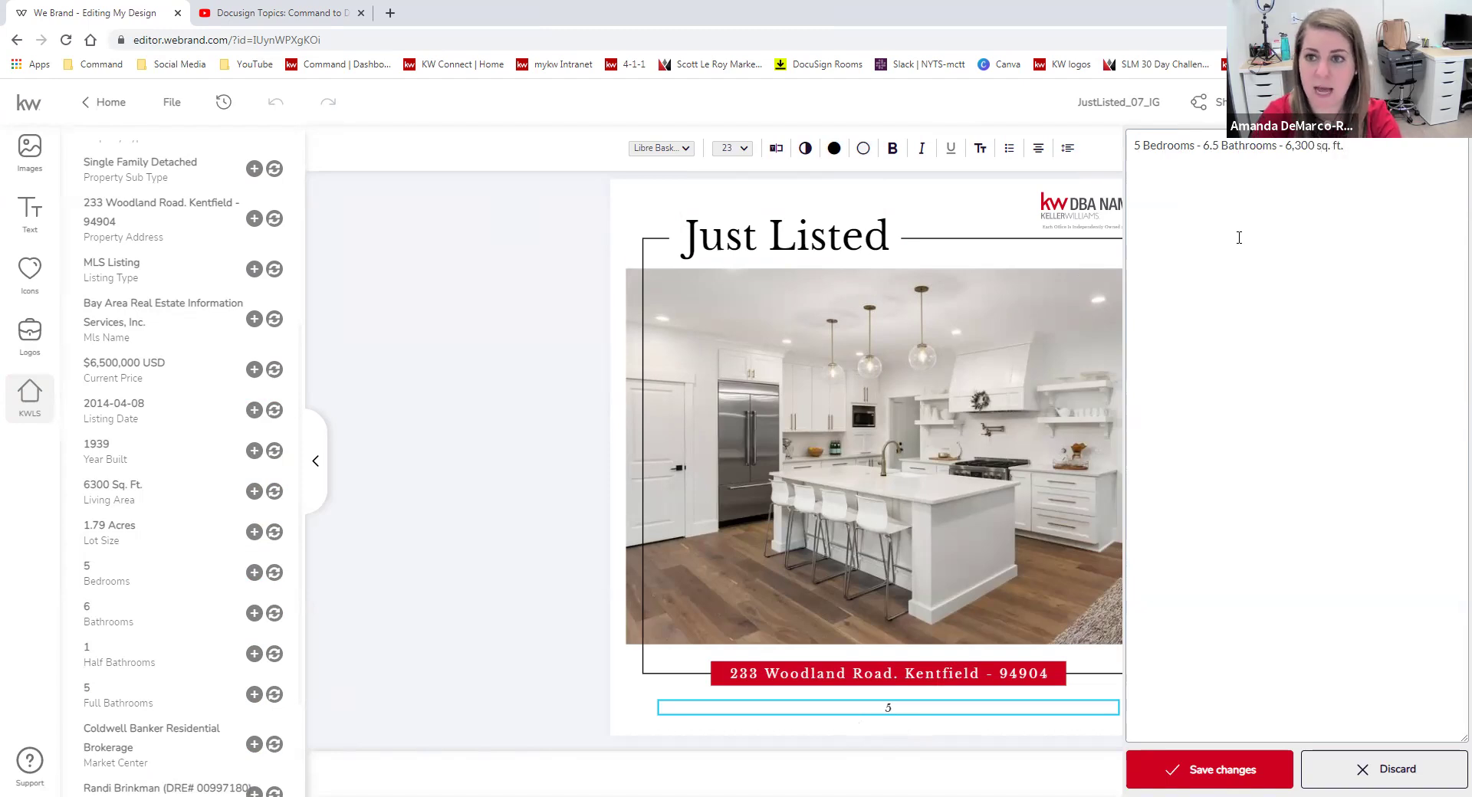
left_click(1228, 767)
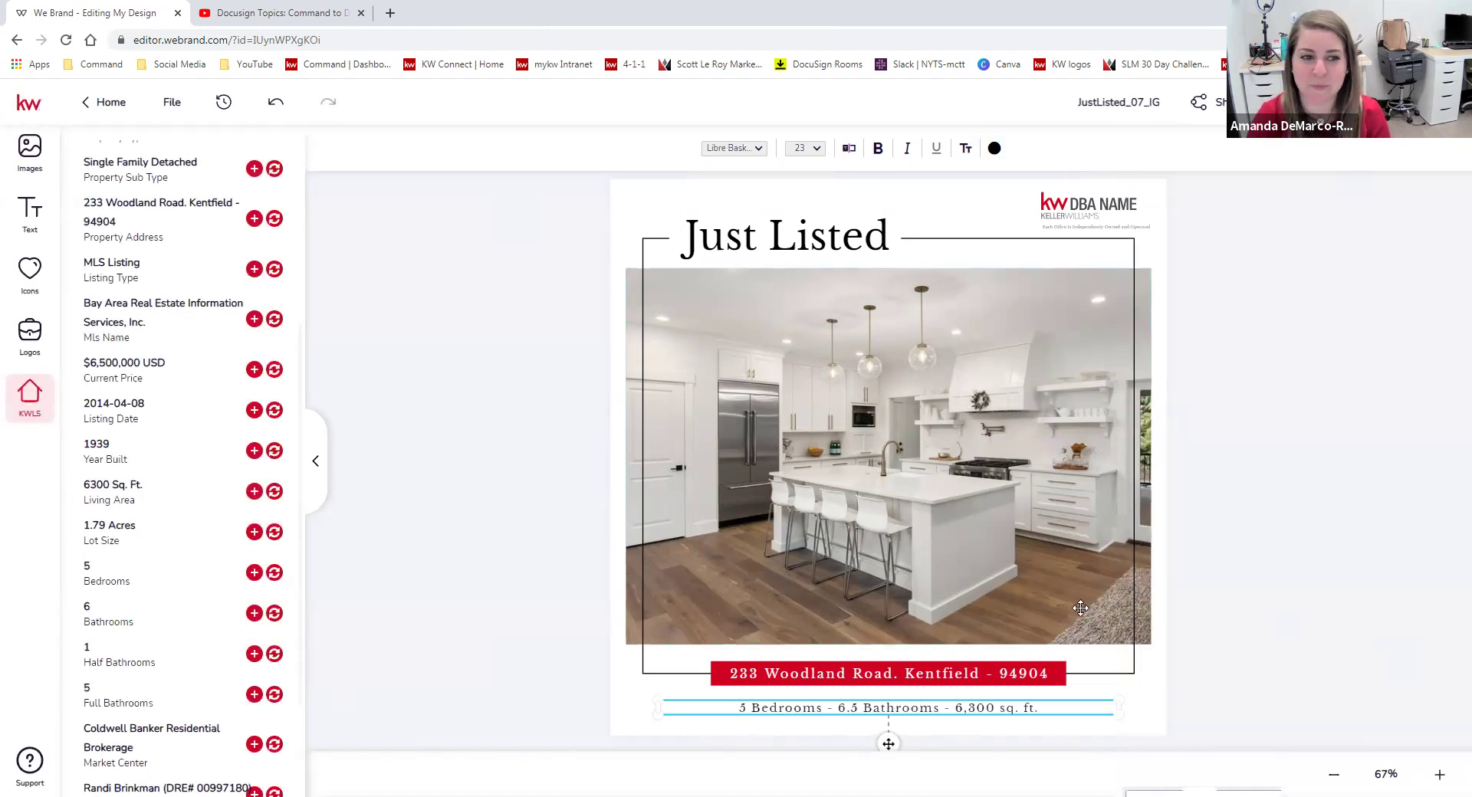
Swap the kitchen image in the main frame for the listing's backyard pool photo.
scroll(80, 383, "up", 3)
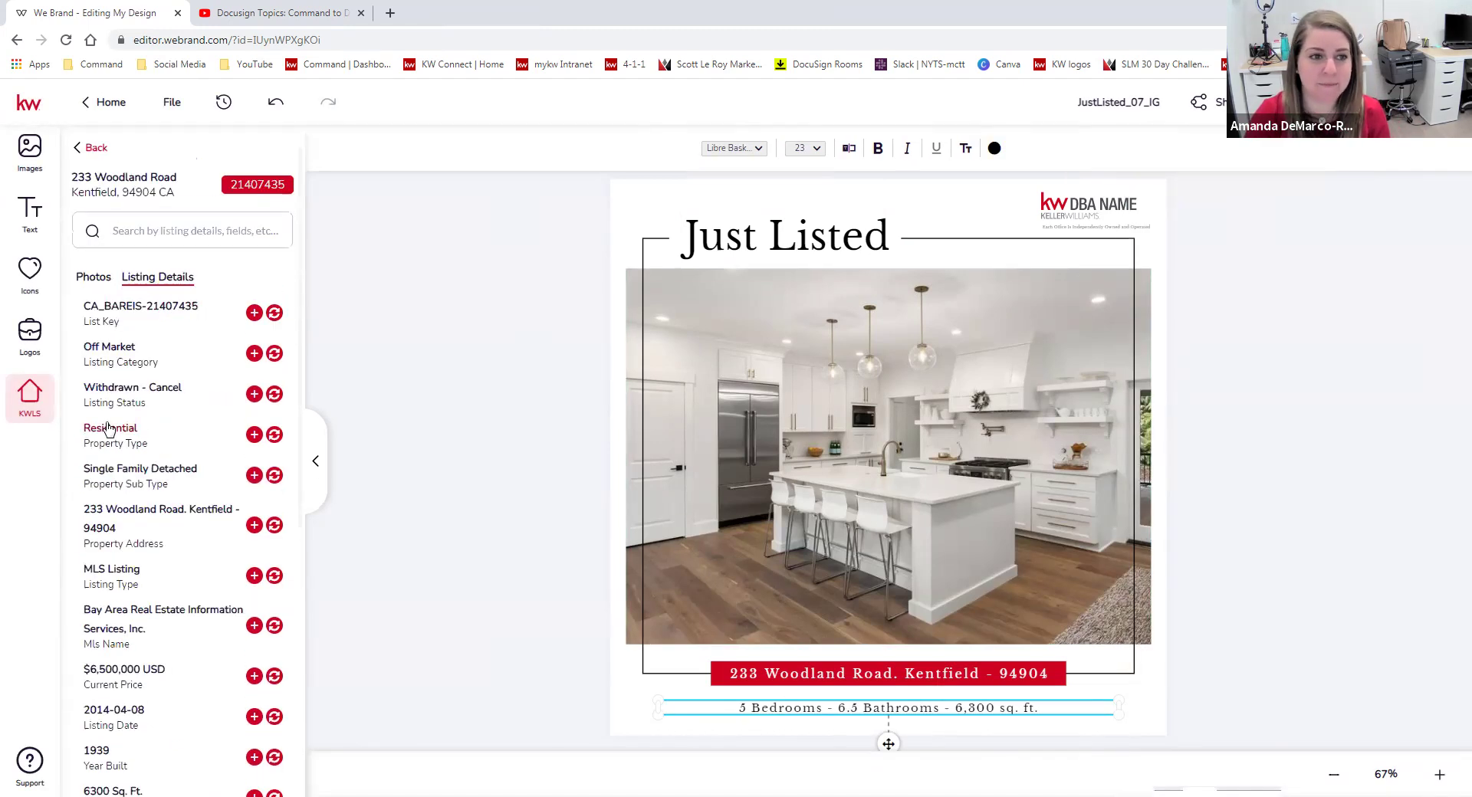
left_click(92, 276)
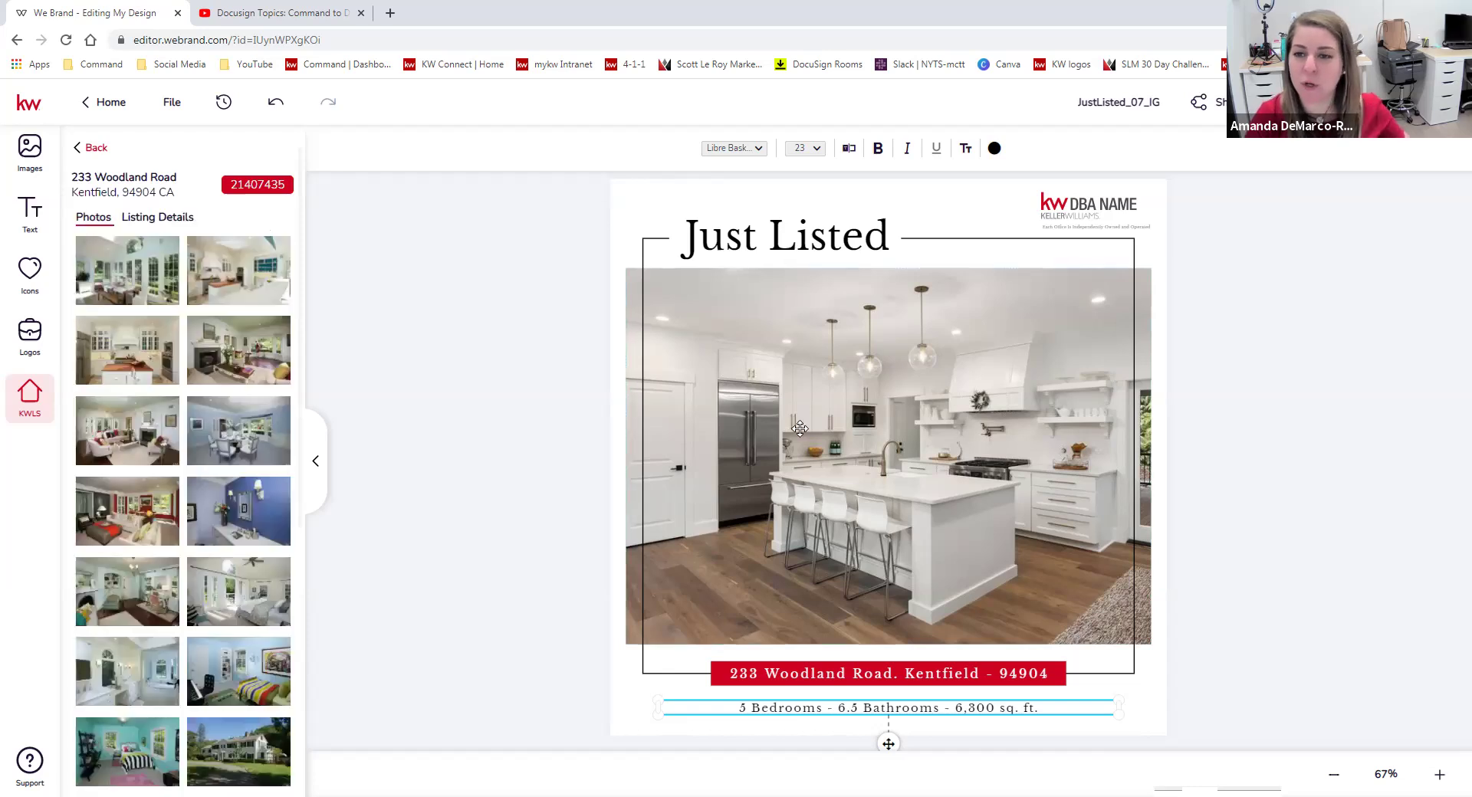
left_click(1138, 326)
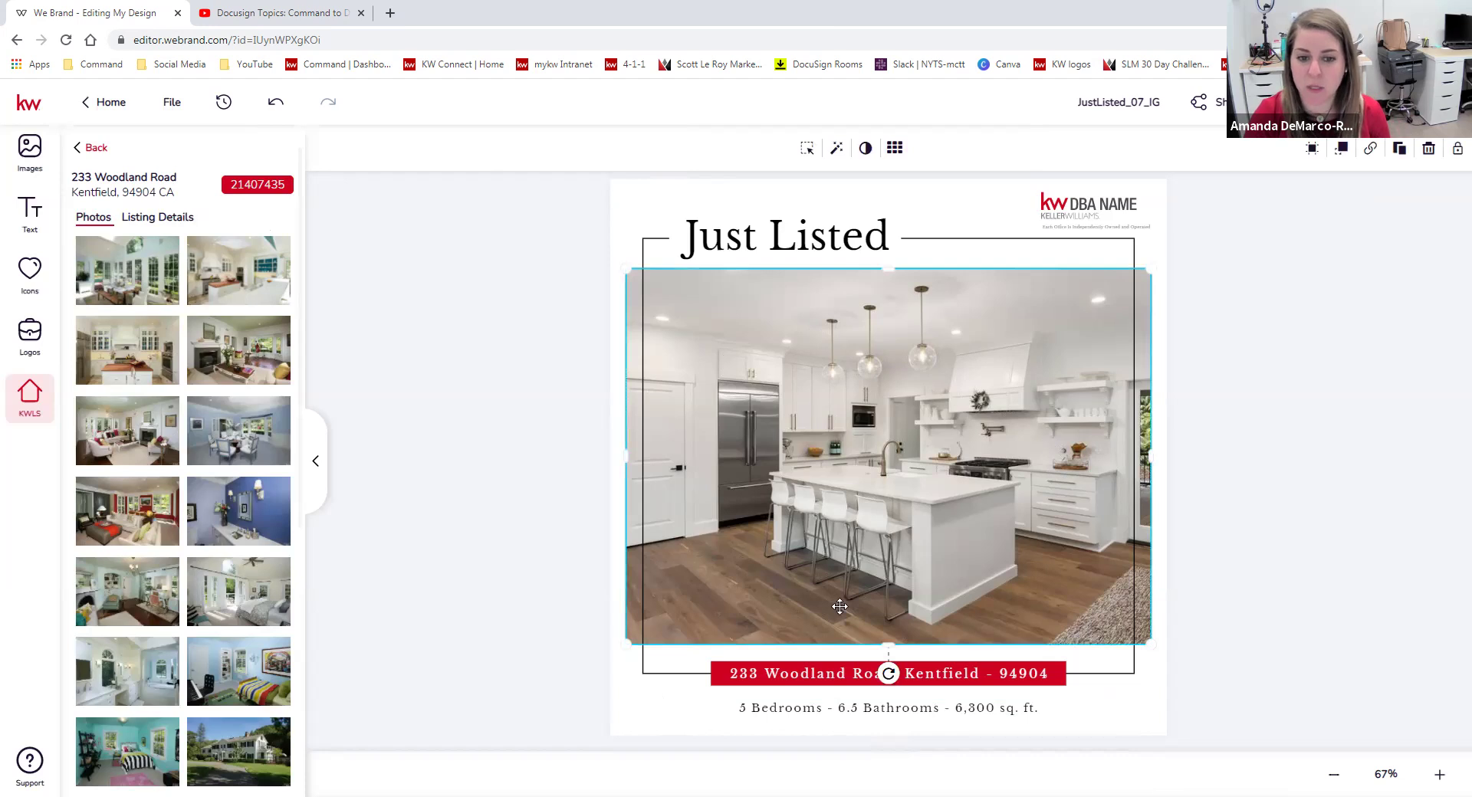
scroll(214, 539, "down", 5)
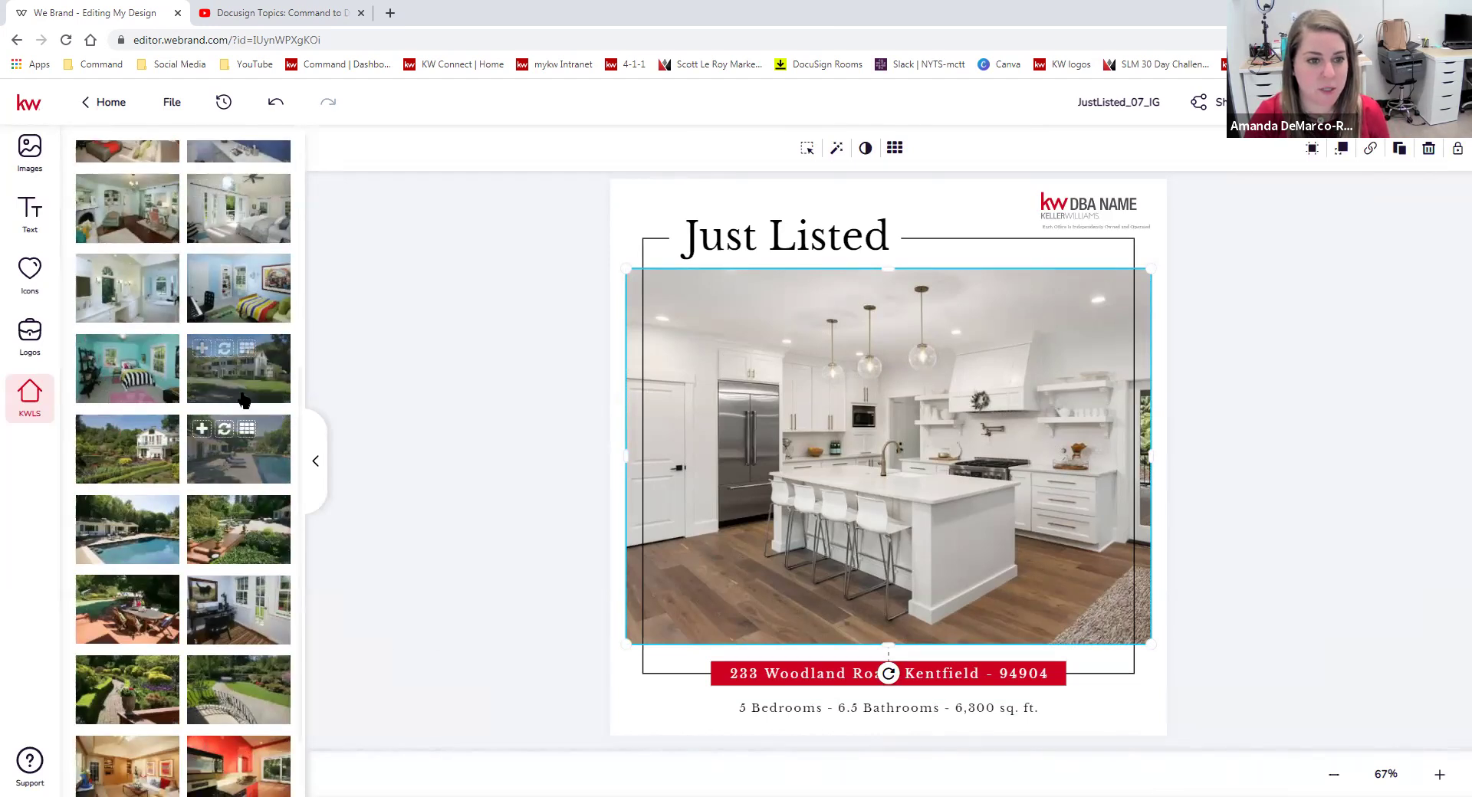
left_click(224, 349)
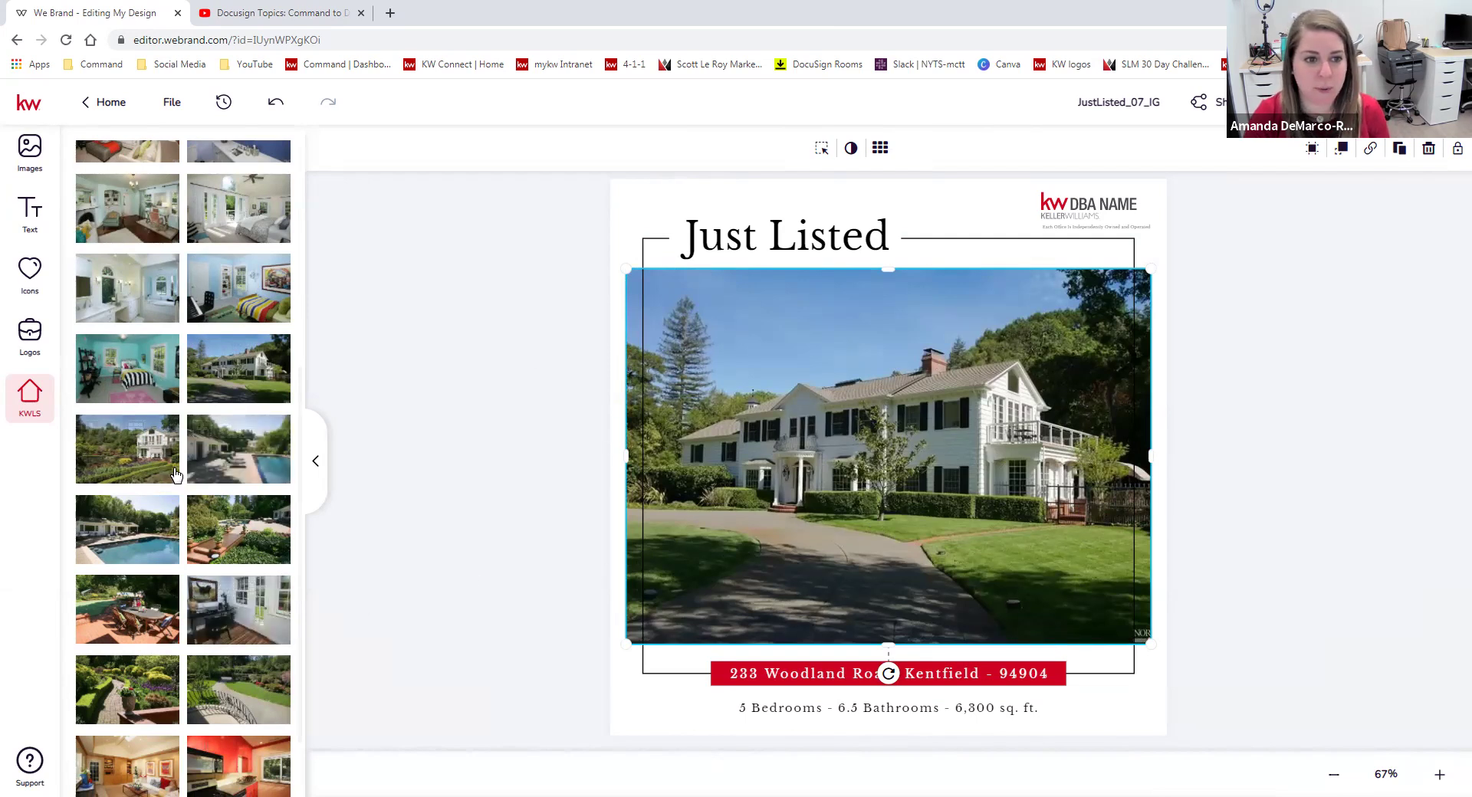
left_click_drag(119, 512, 1044, 551)
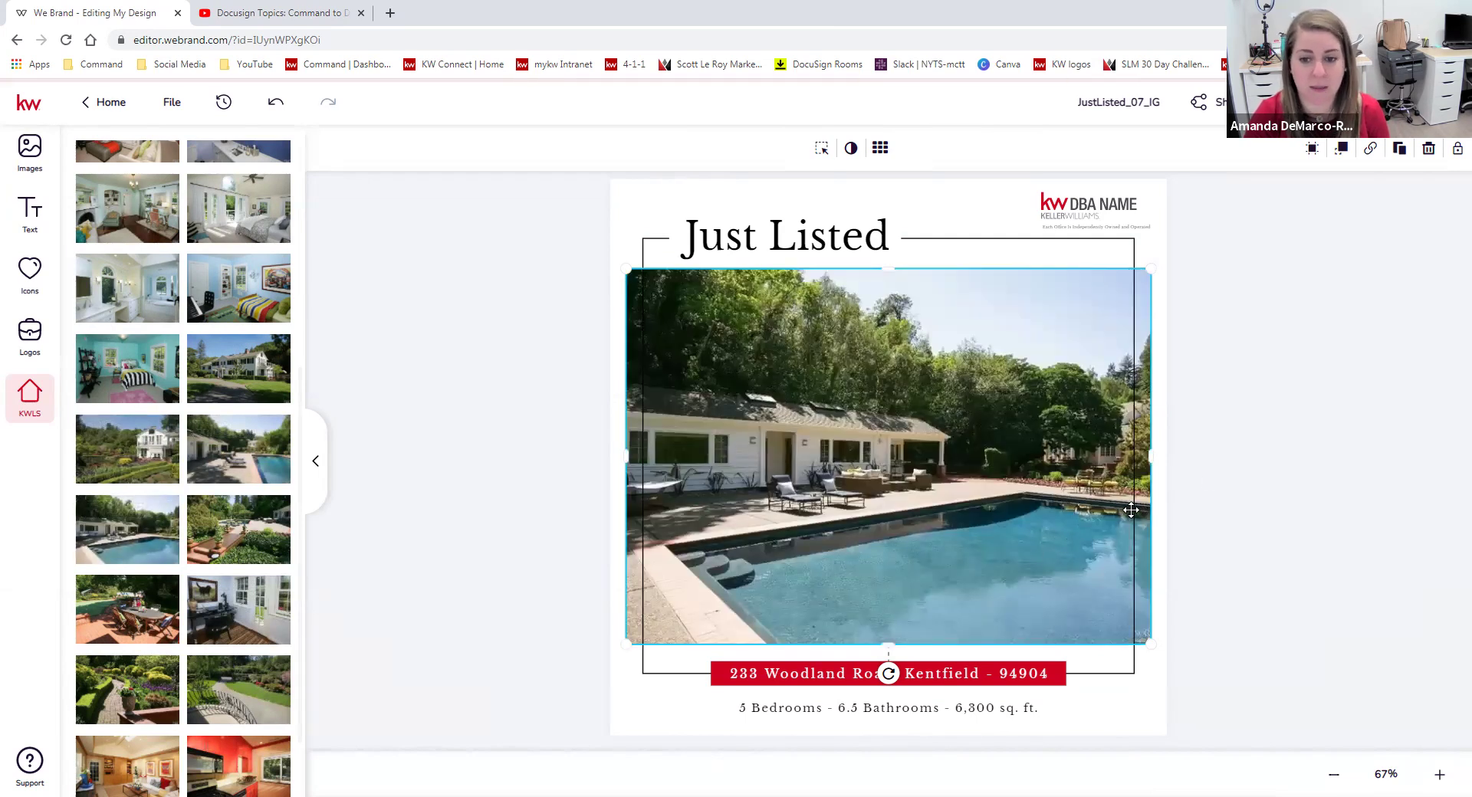
scroll(130, 720, "down", 2)
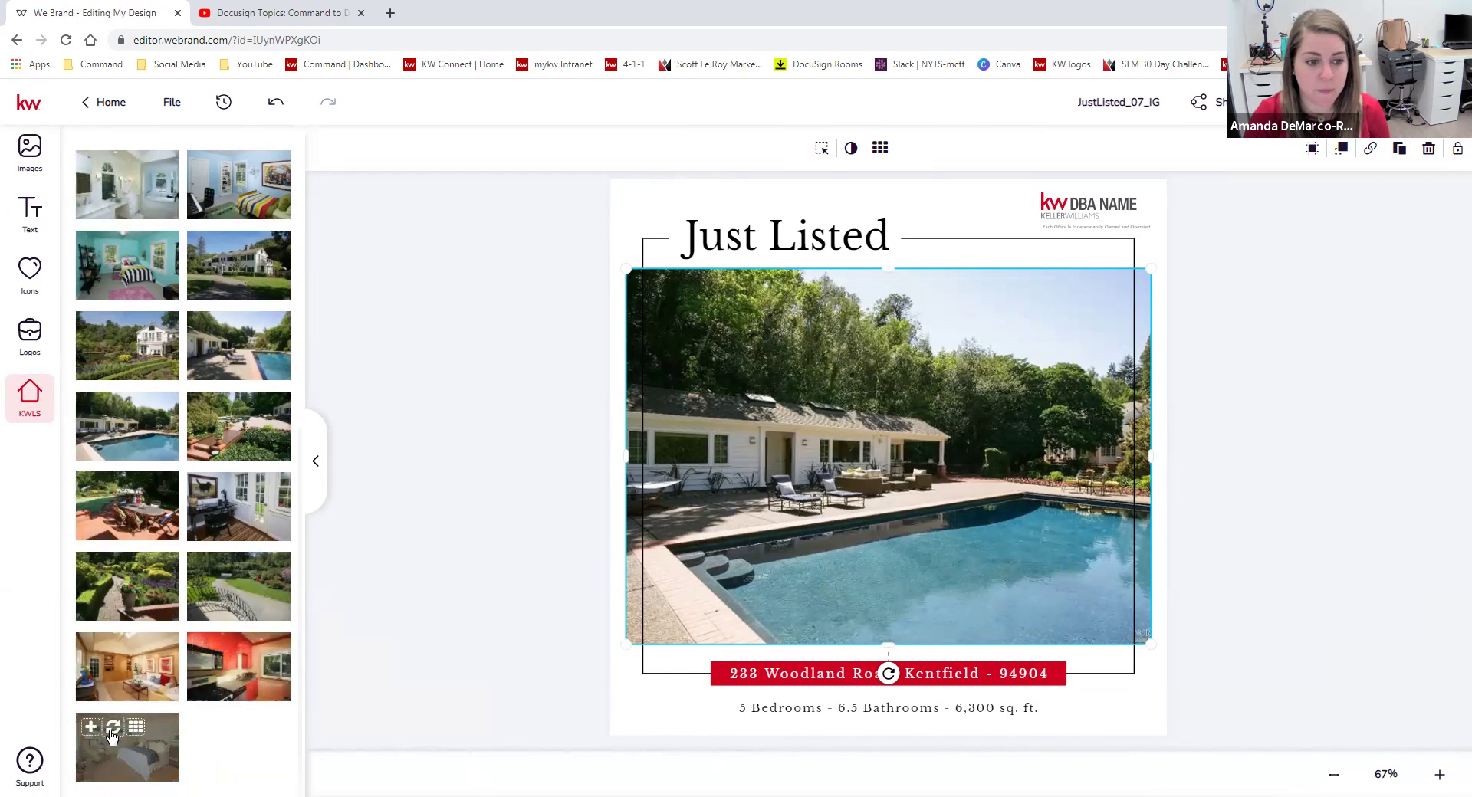
left_click(112, 730)
scroll(217, 548, "up", 1)
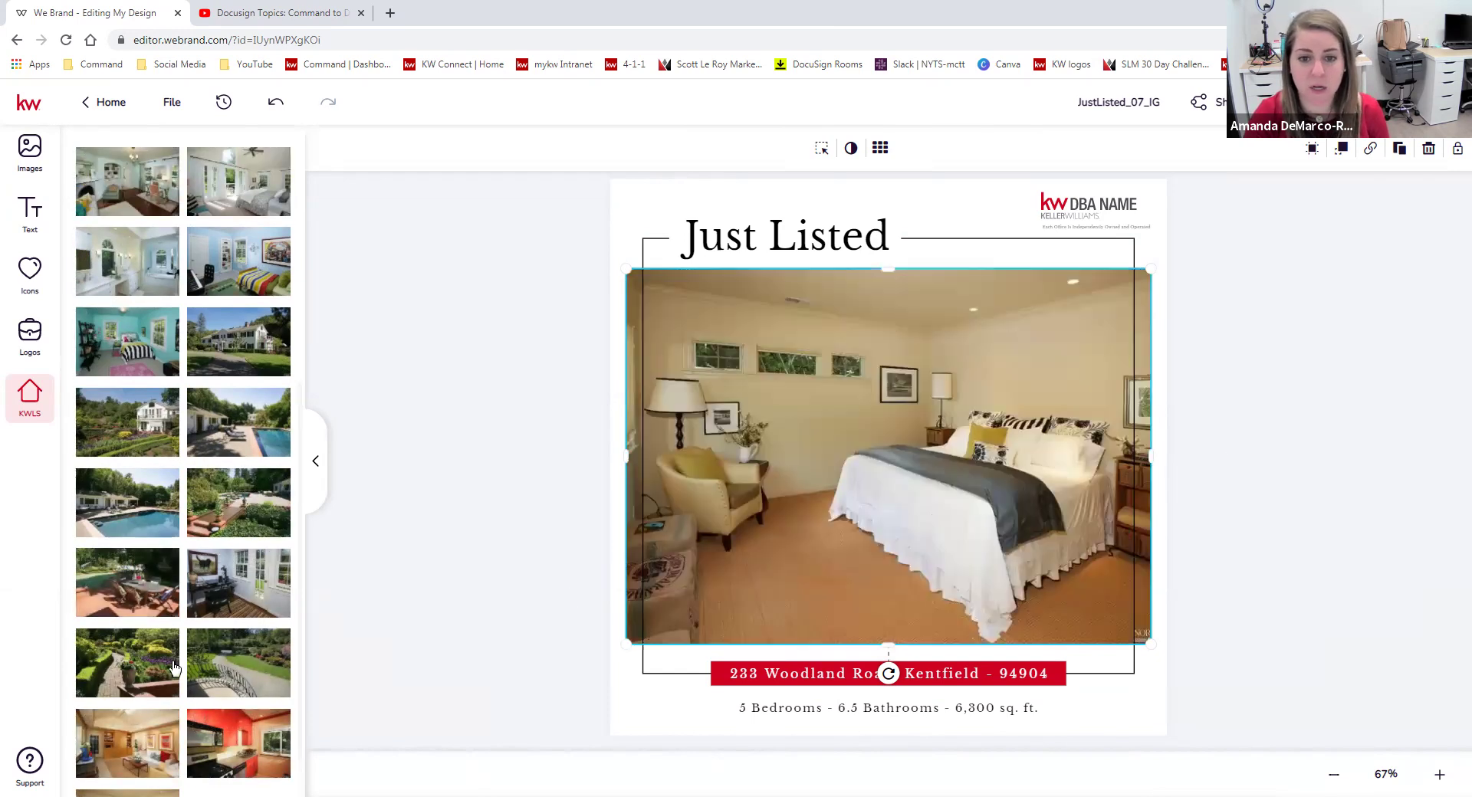
scroll(223, 564, "up", 2)
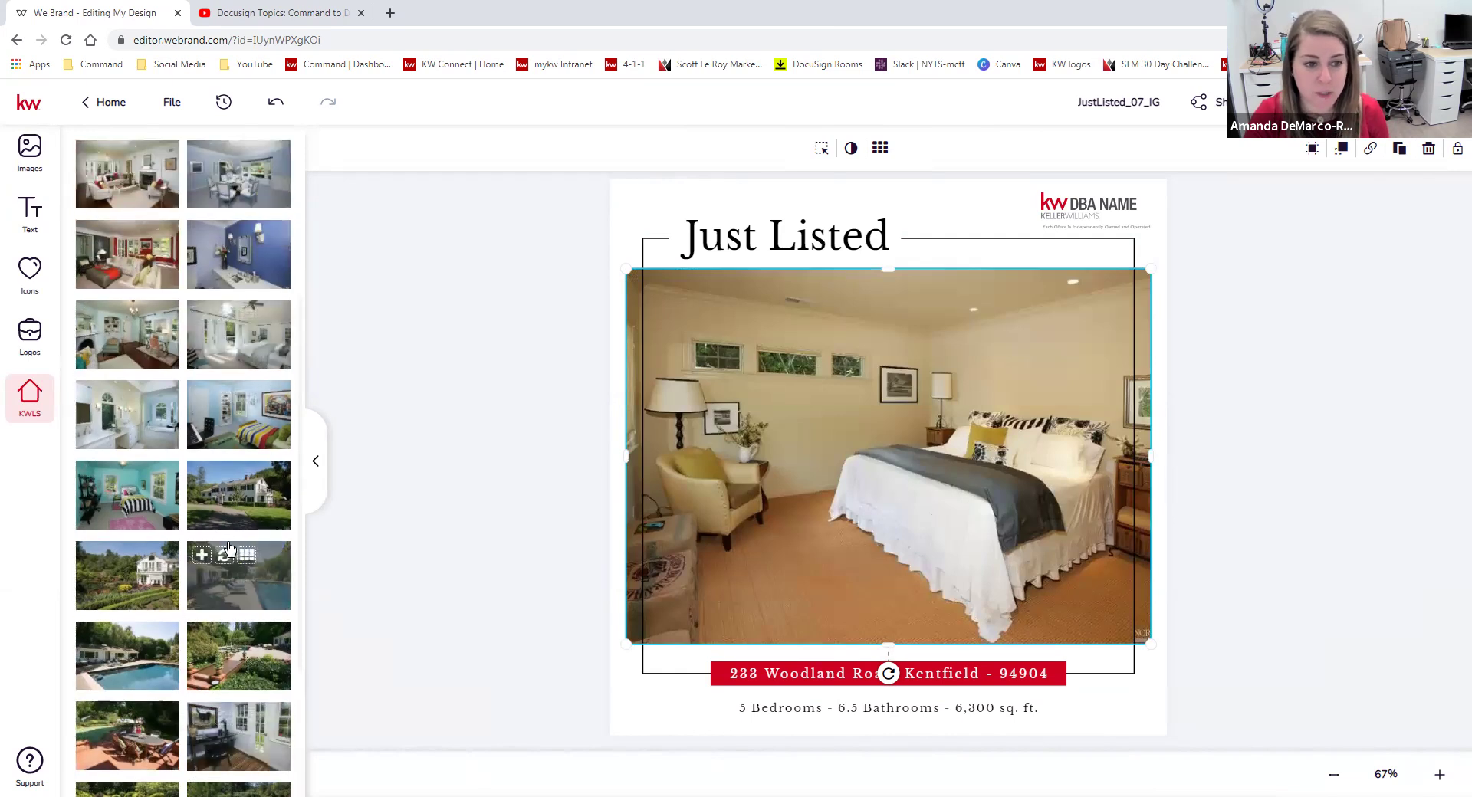
left_click(114, 637)
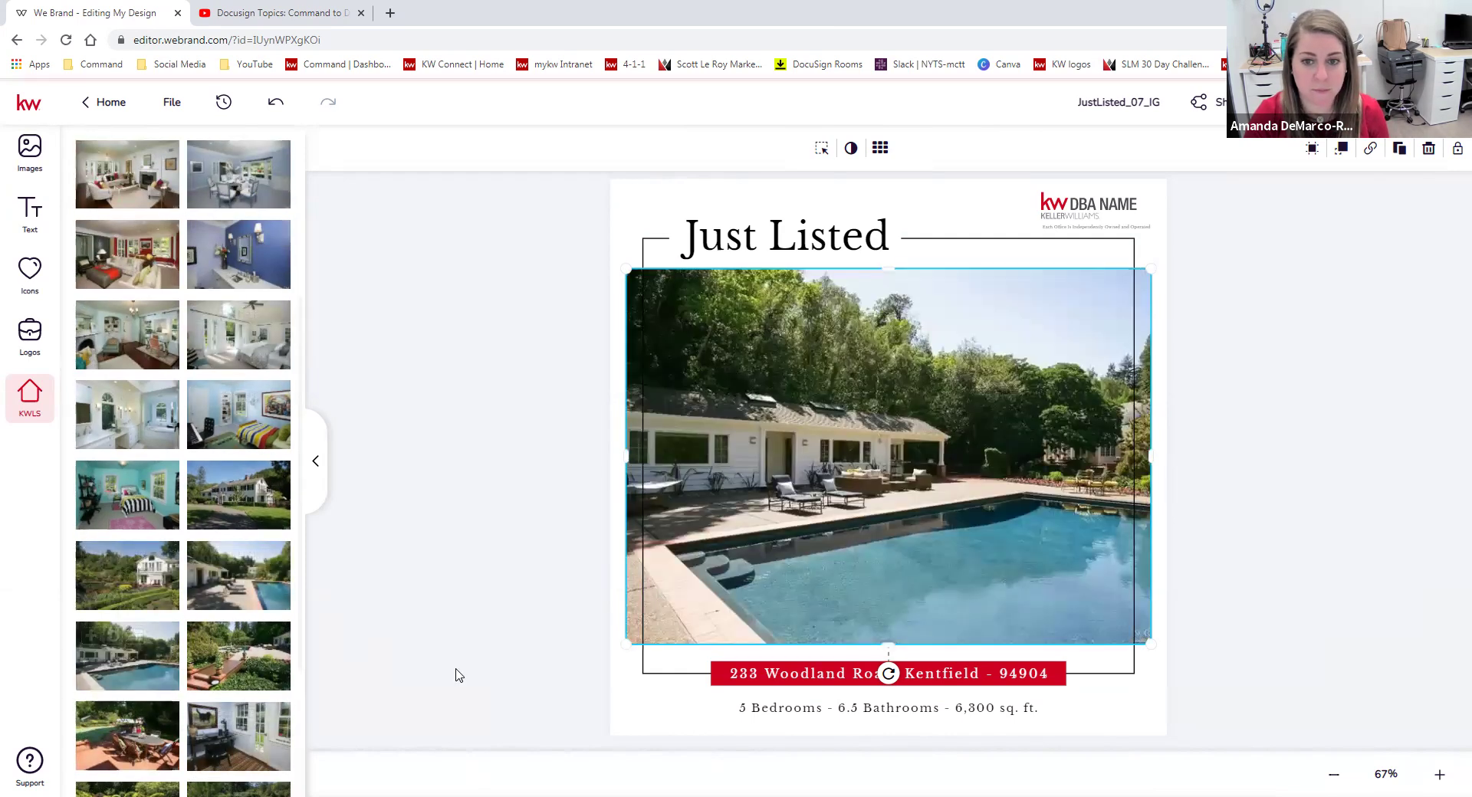
left_click(1307, 408)
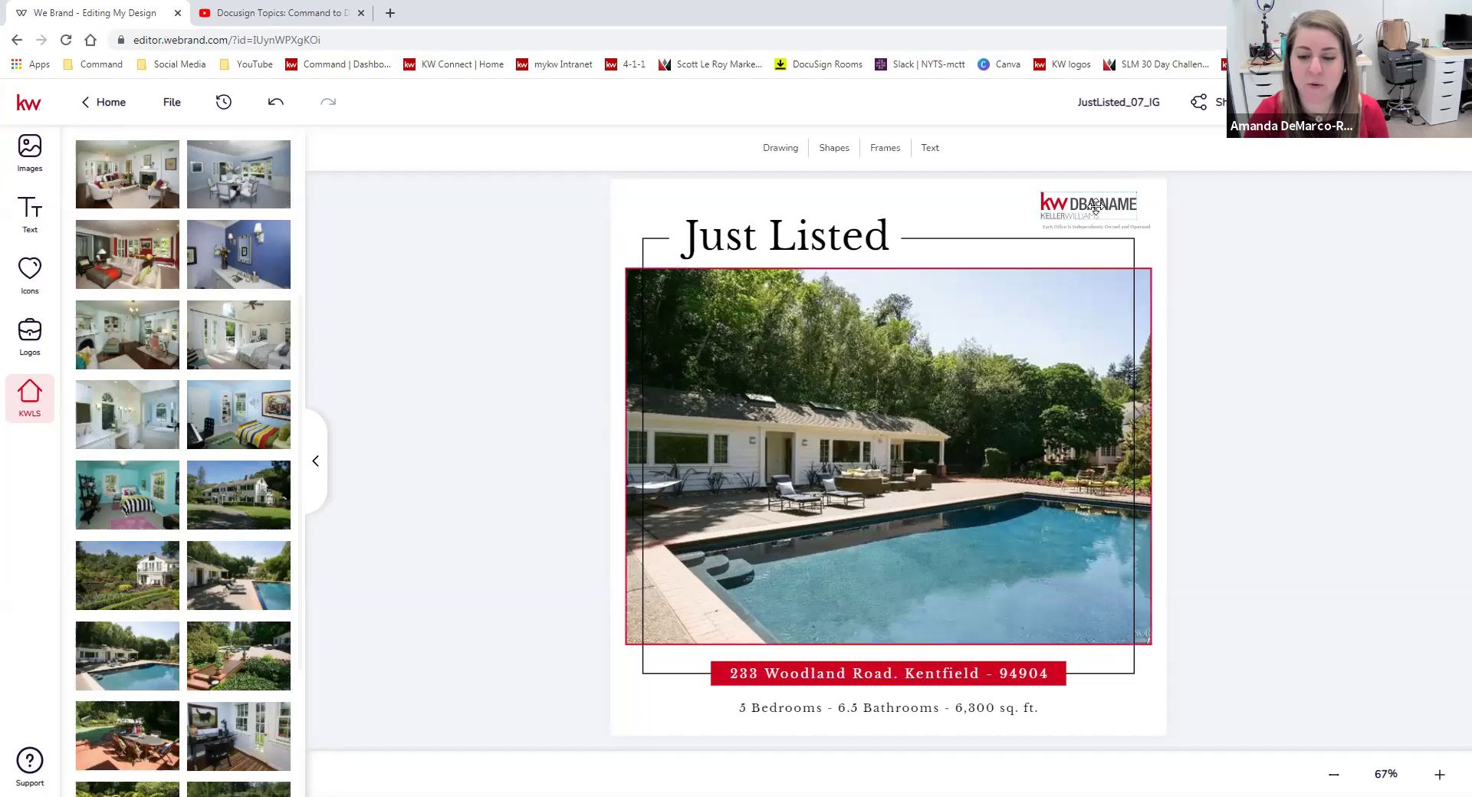
Swap the top-right KW DBA NAME logo for the Park Views Realty logo and nudge it into place.
left_click(1127, 209)
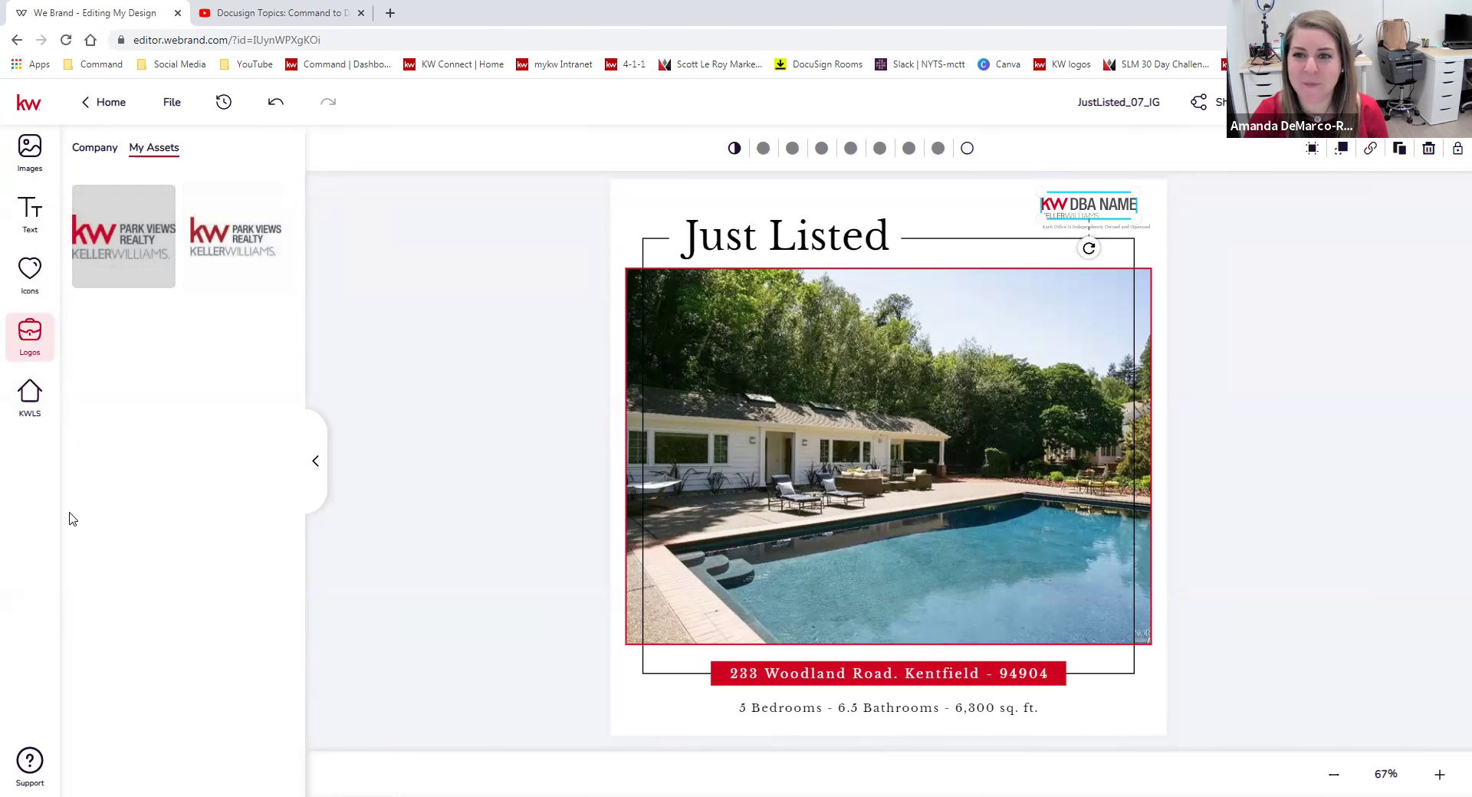
left_click(137, 214)
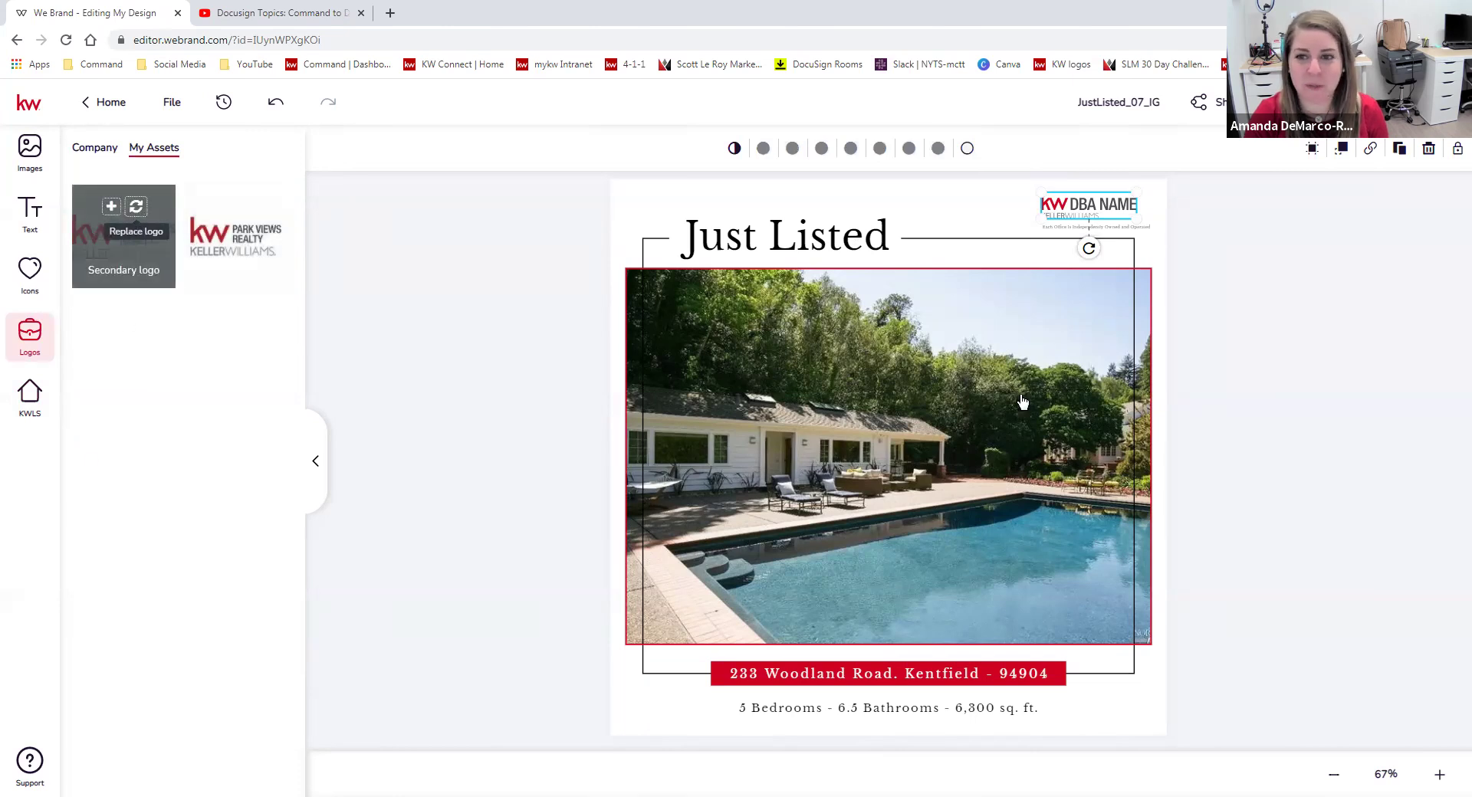
mouse_move(1099, 207)
left_mouse_down()
mouse_move(1061, 212)
mouse_move(1065, 177)
mouse_move(1112, 196)
mouse_move(1070, 195)
mouse_move(1120, 190)
mouse_move(1090, 200)
left_mouse_up()
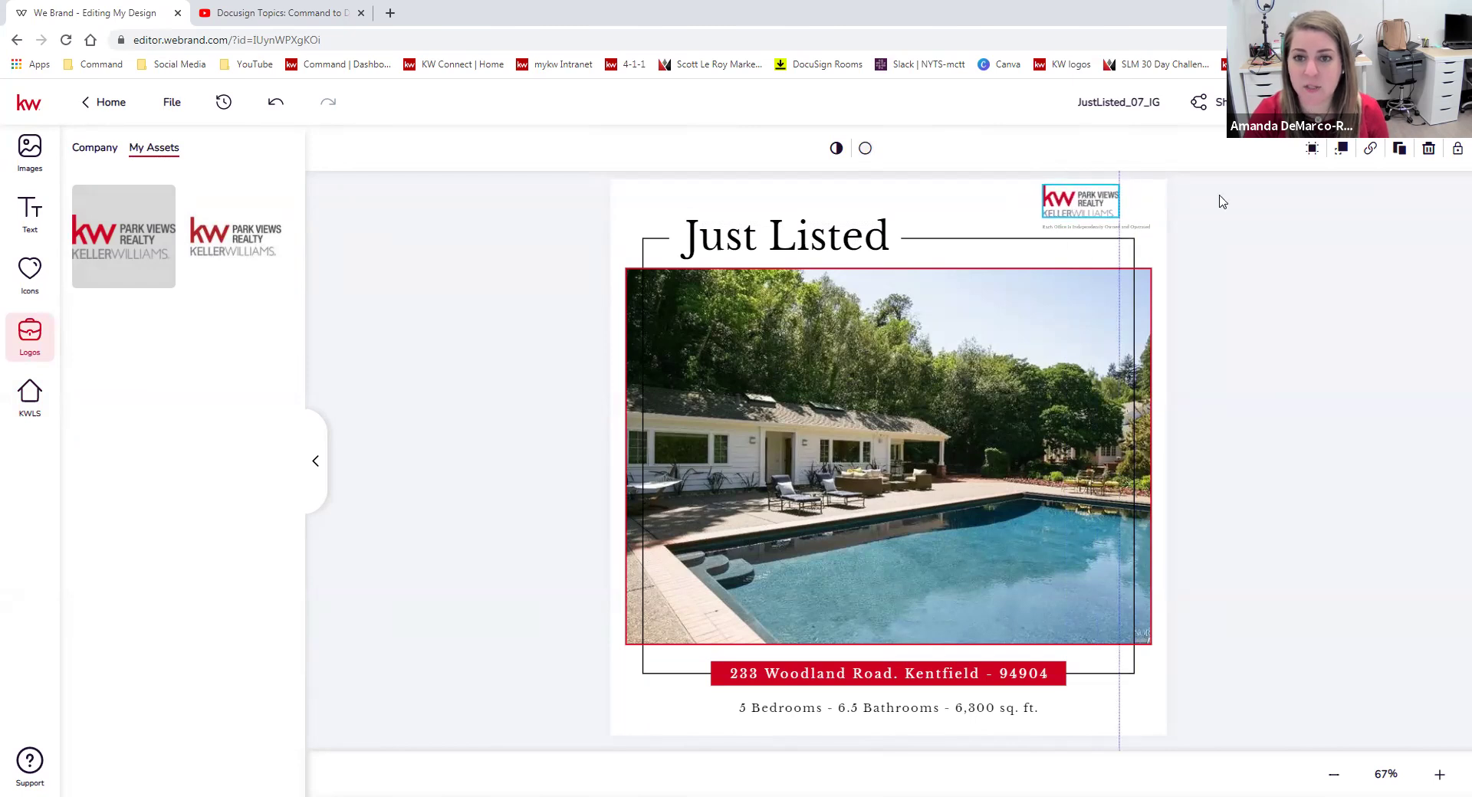
left_click(1288, 262)
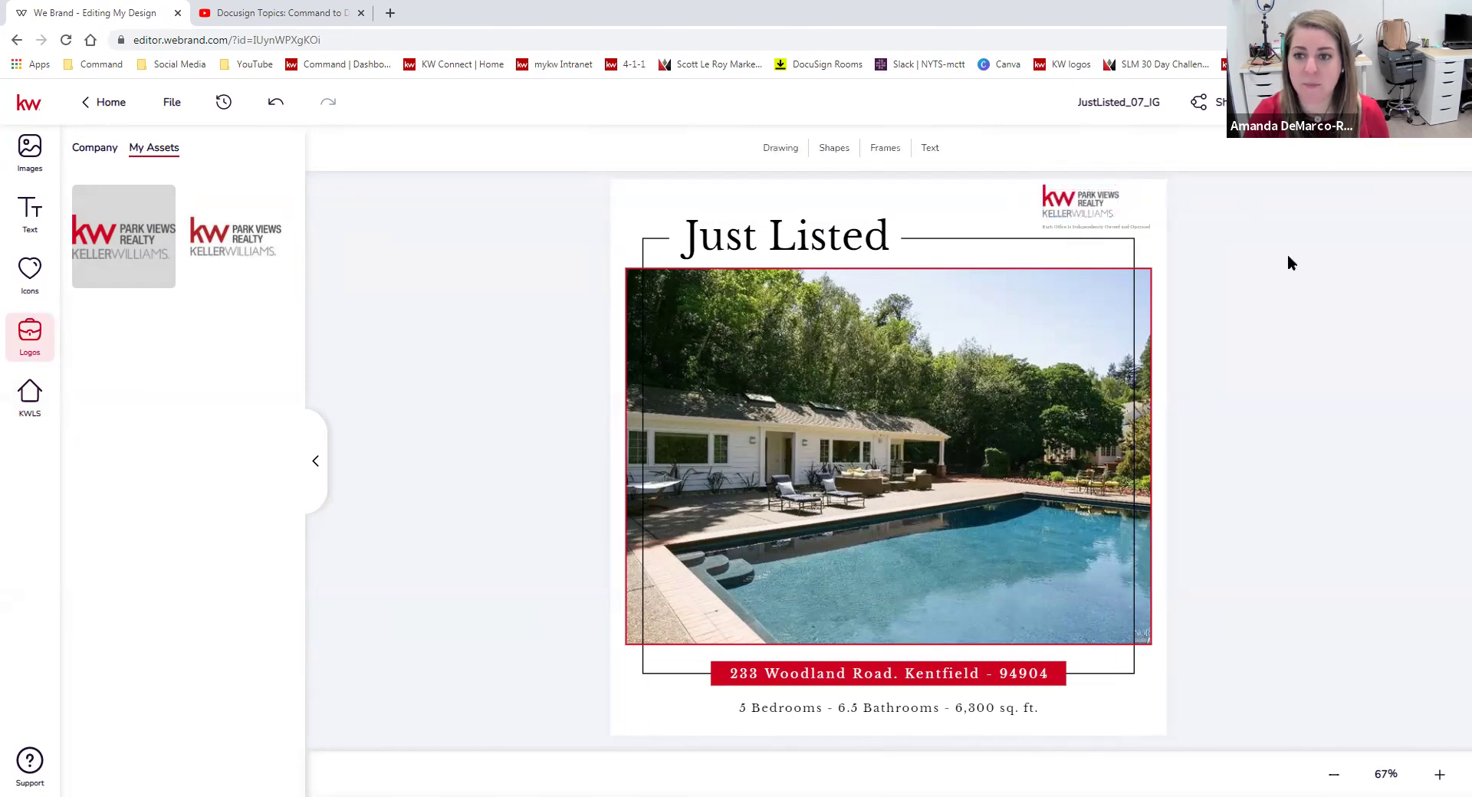
left_click(1119, 554)
left_click(1153, 687)
left_click(1268, 634)
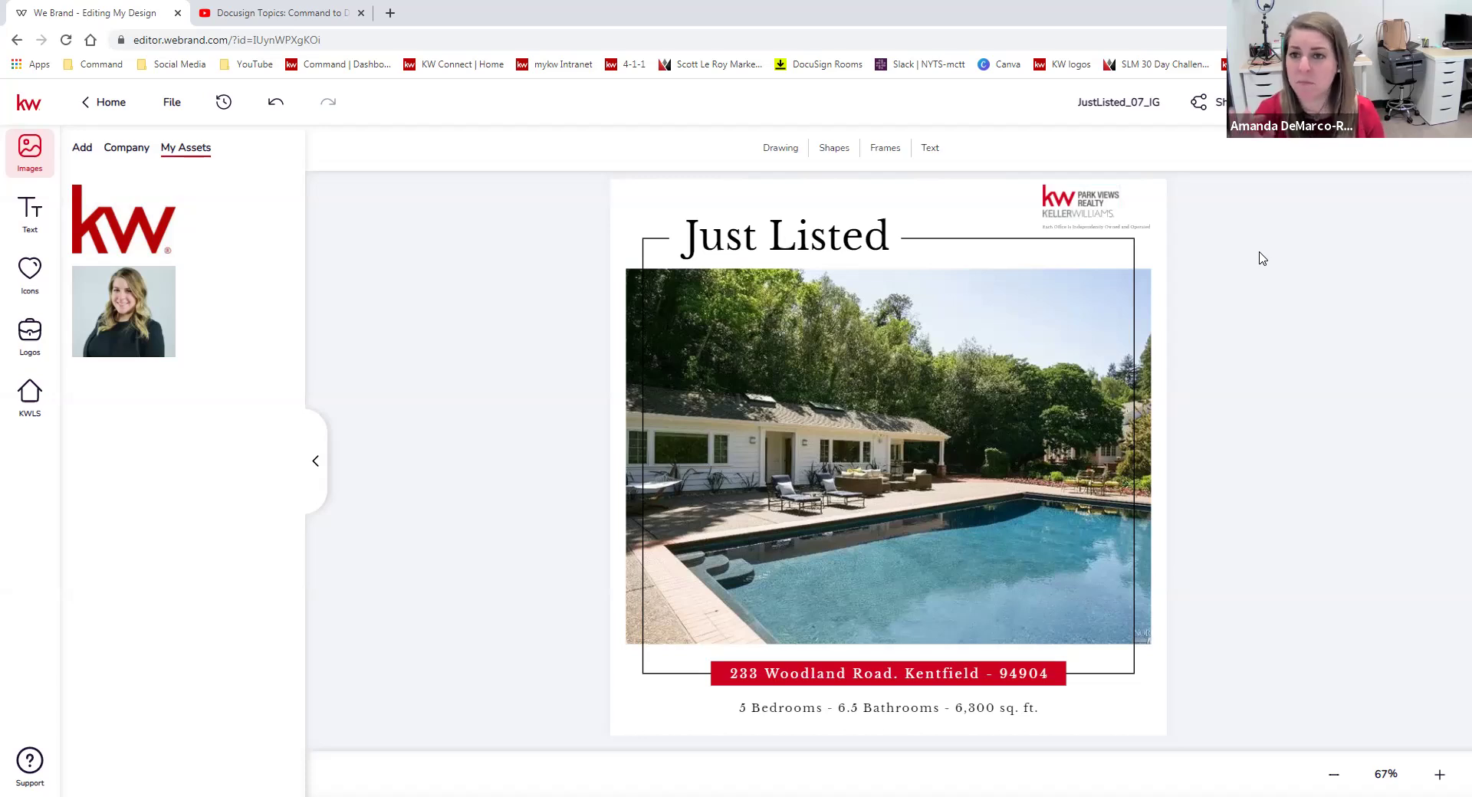
left_click(1379, 103)
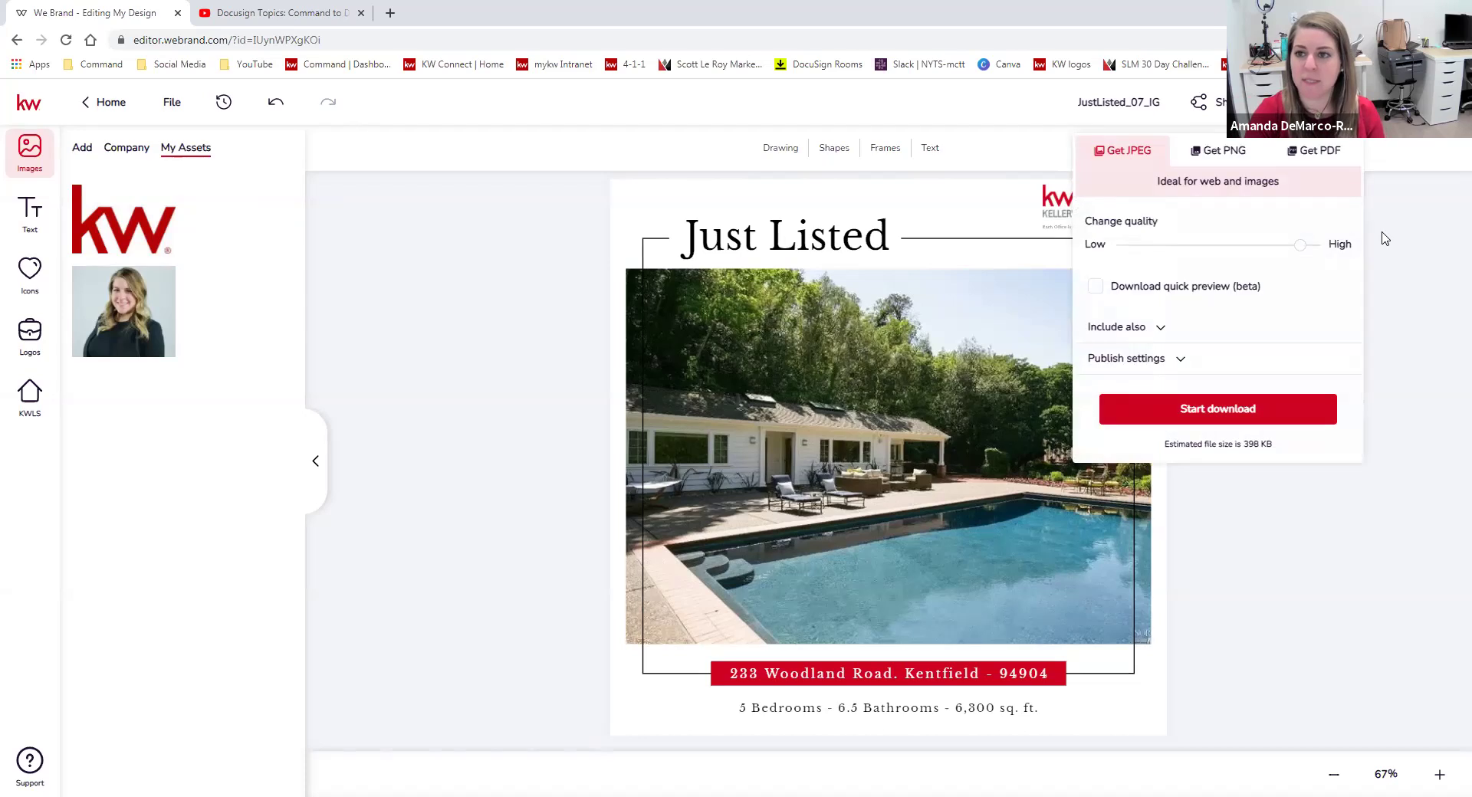
left_click(1222, 151)
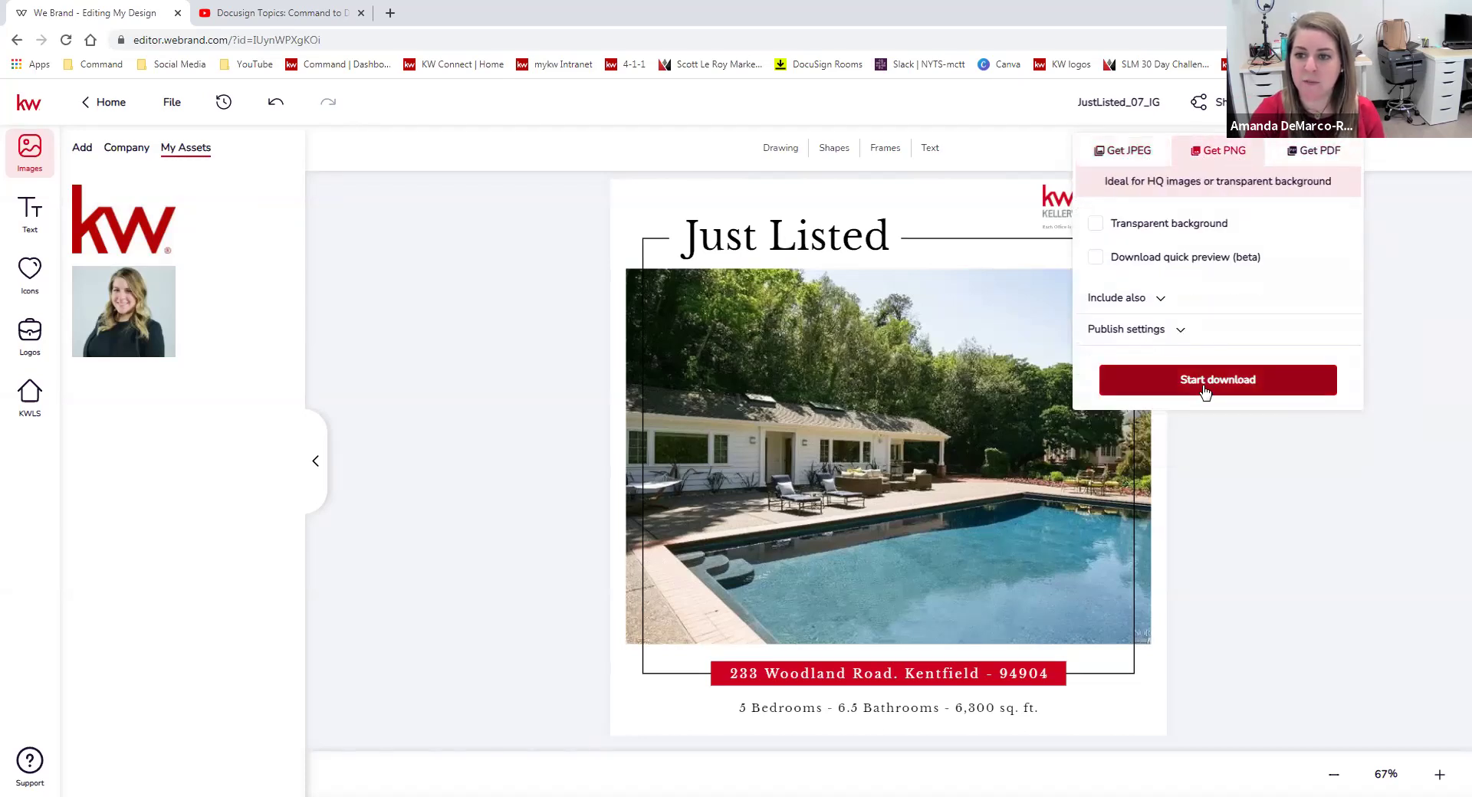
left_click(1300, 656)
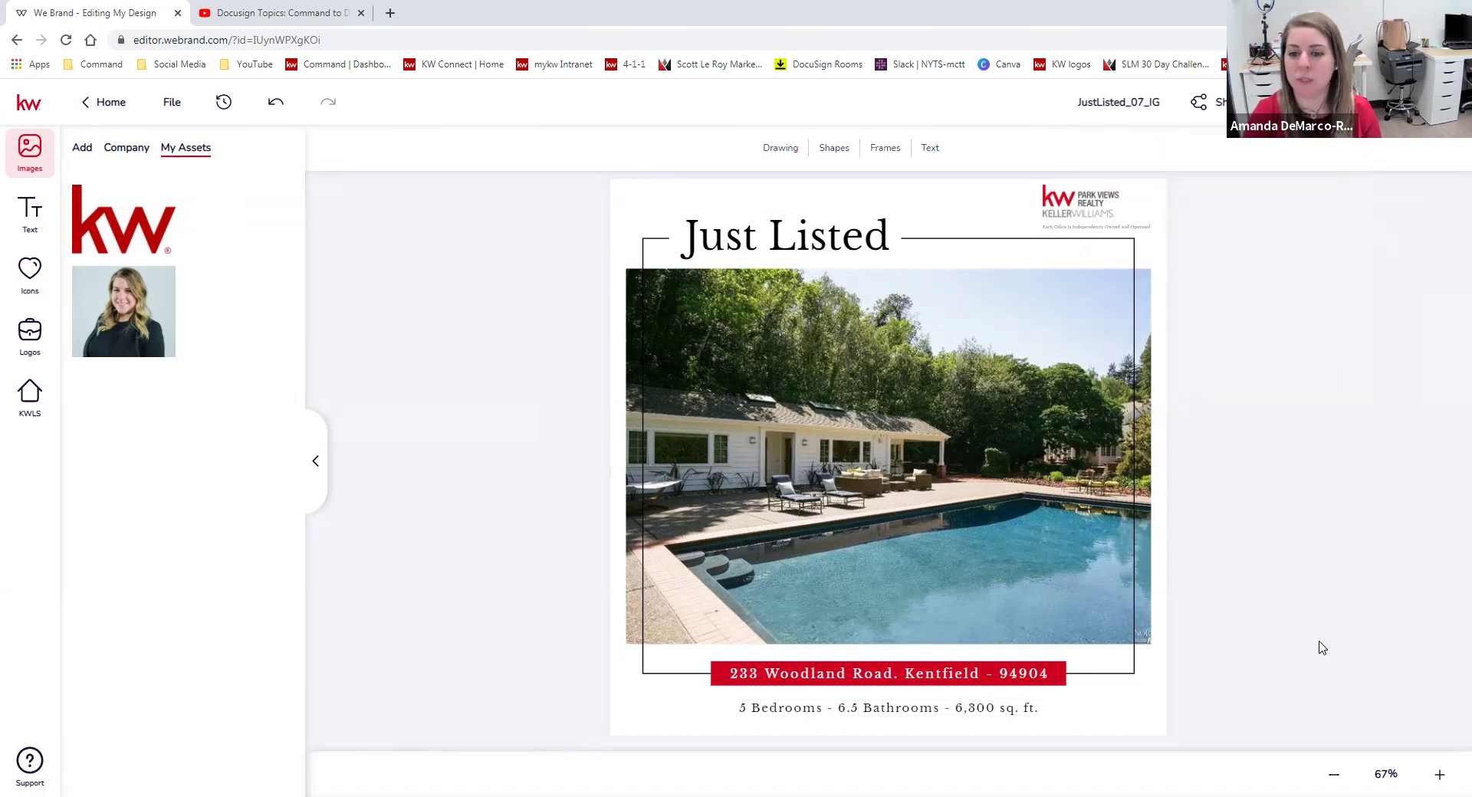
left_click(1060, 673)
Fill the address banner with the template blue #0485E8 instead of red.
left_click(1362, 624)
left_click(1061, 682)
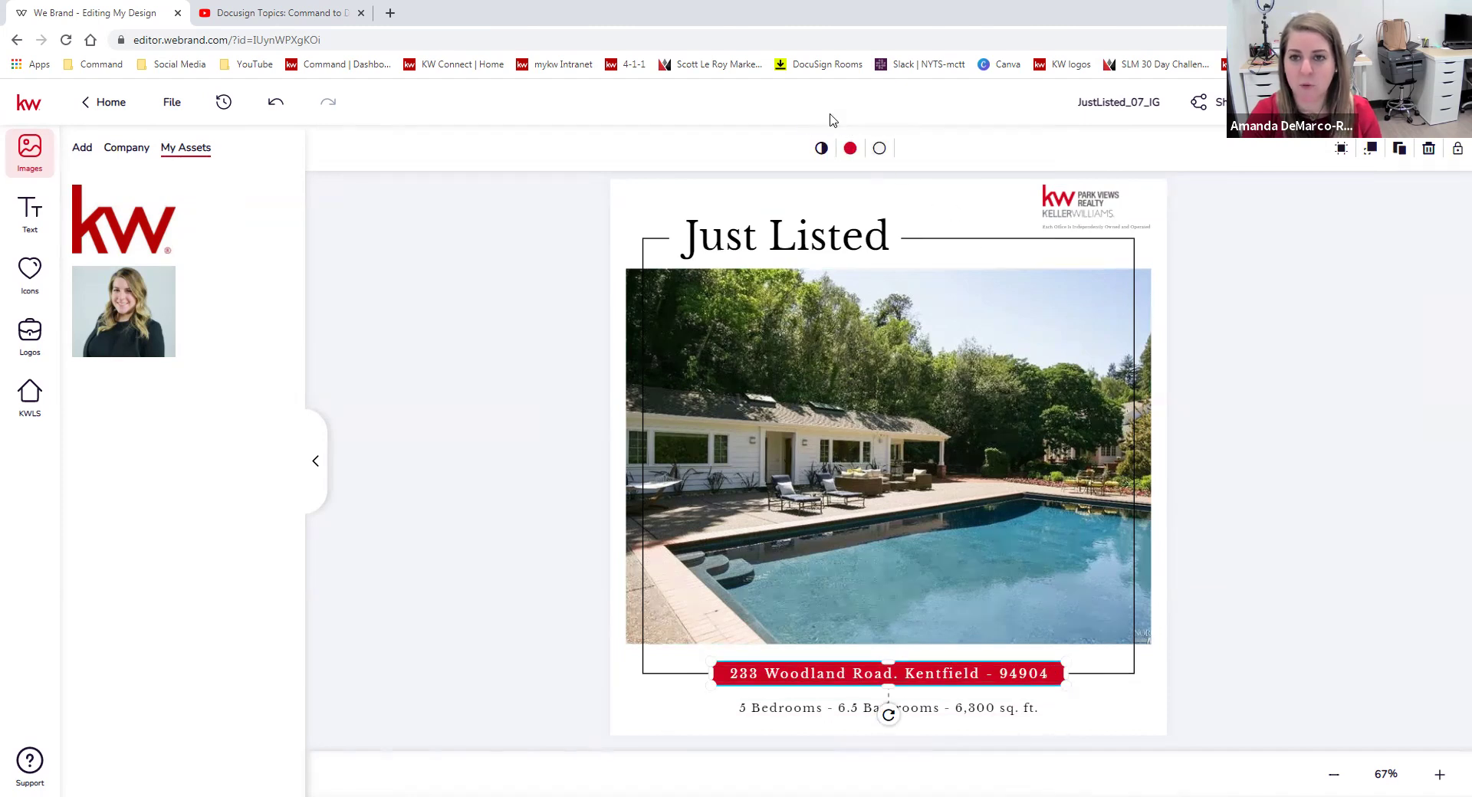
left_click(852, 151)
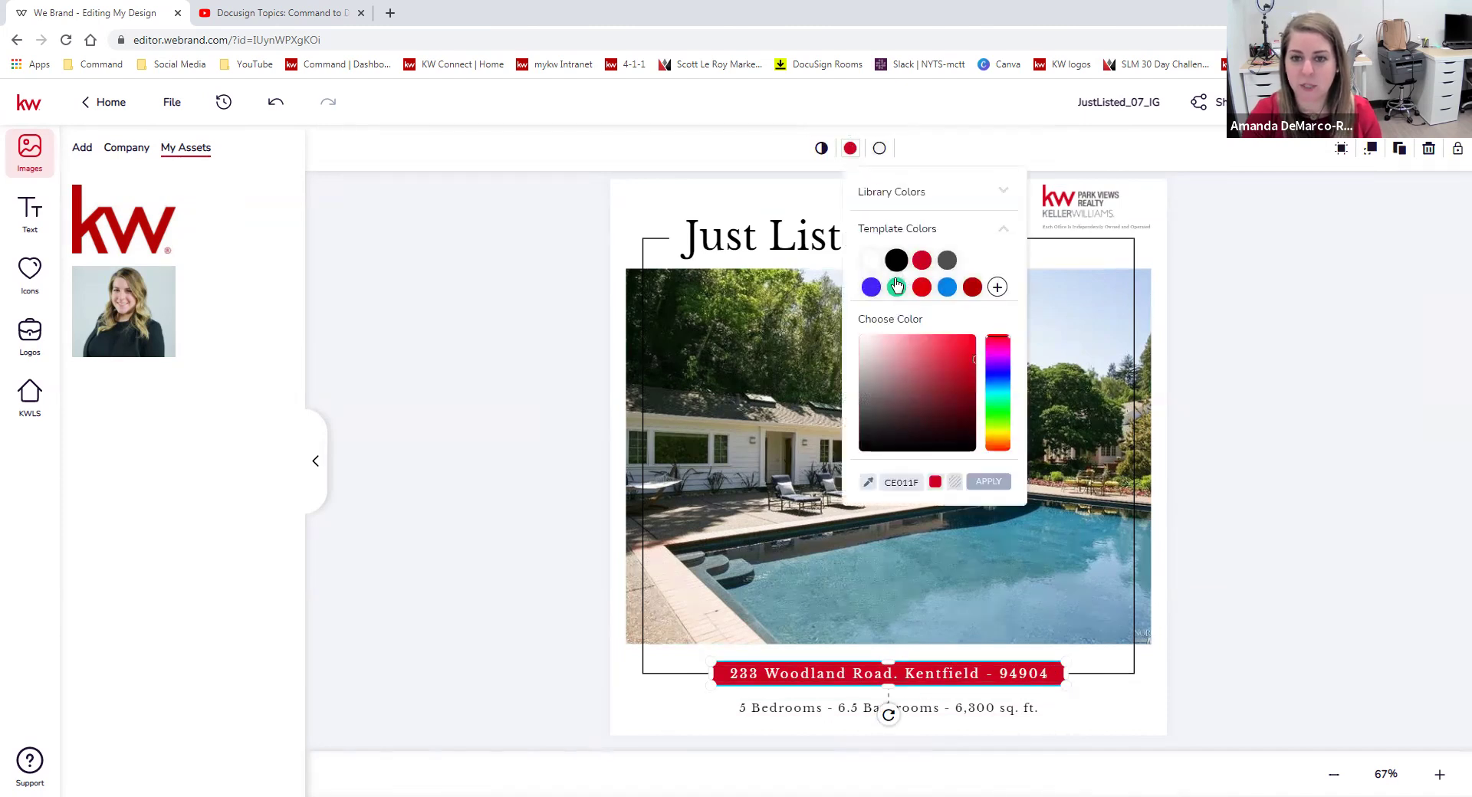
left_click(947, 285)
left_click(1312, 415)
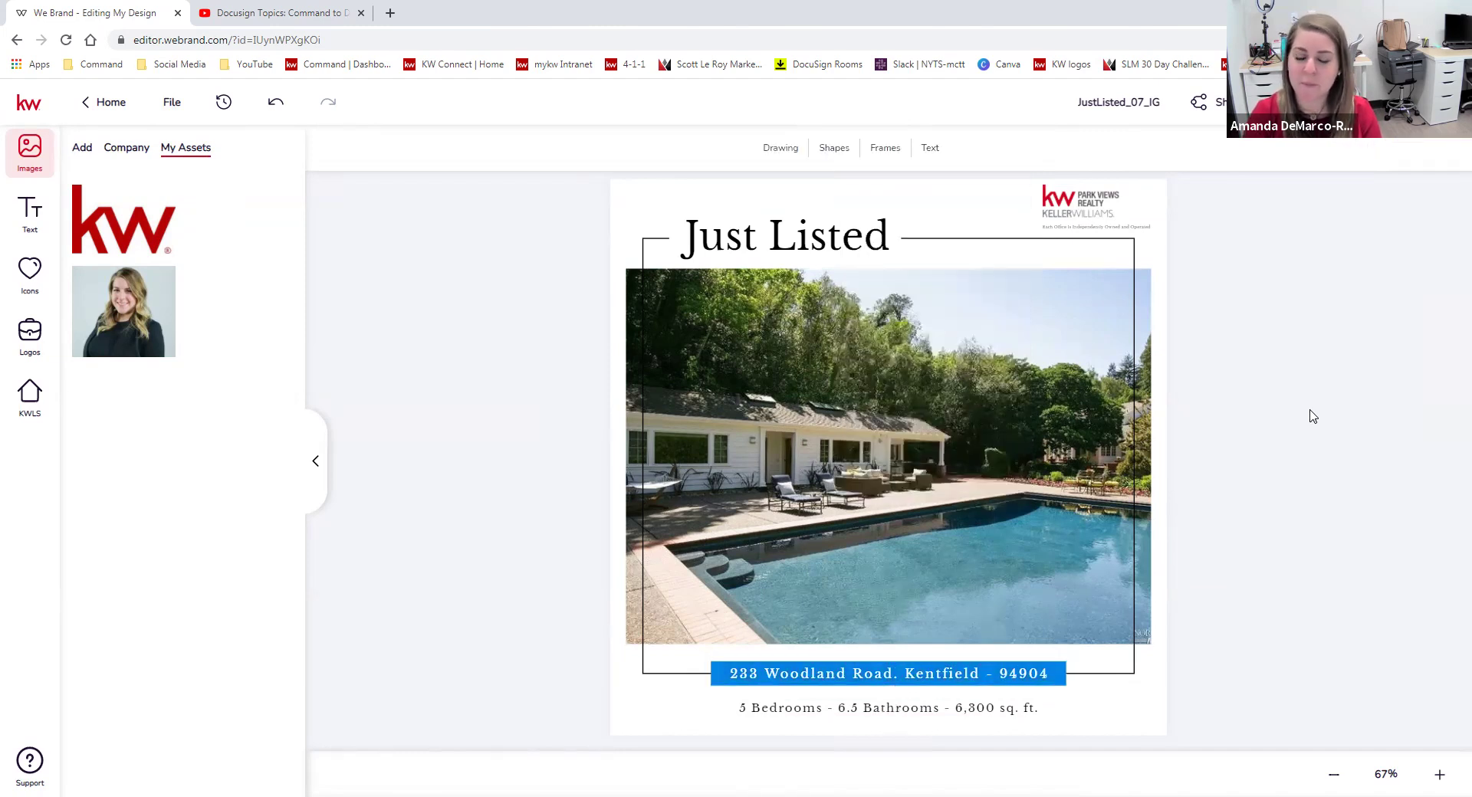
Make the 'Just Listed' heading text the same template blue.
left_click(1136, 368)
left_click(905, 234)
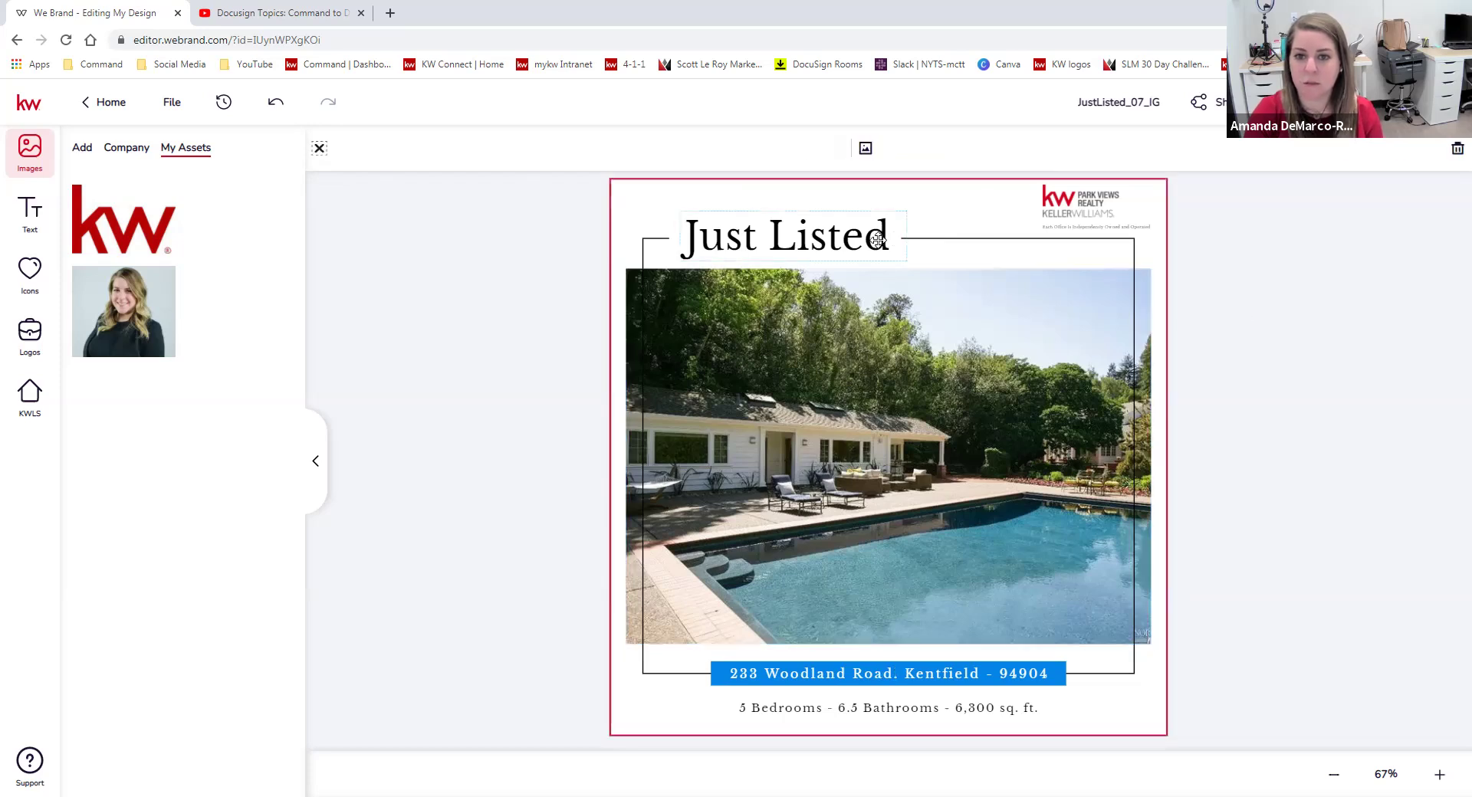
left_click(854, 231)
left_click(835, 148)
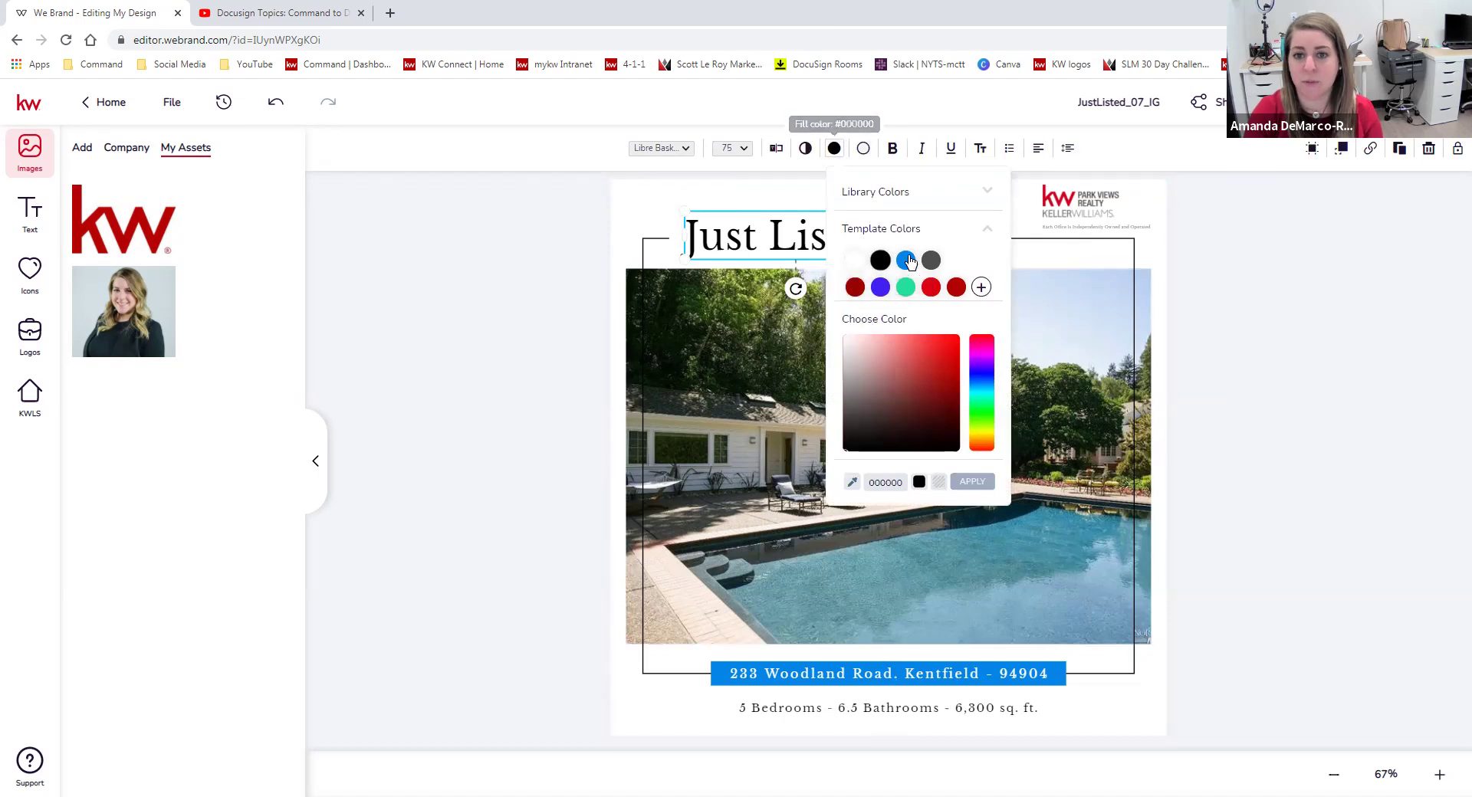
left_click(908, 258)
left_click(1315, 327)
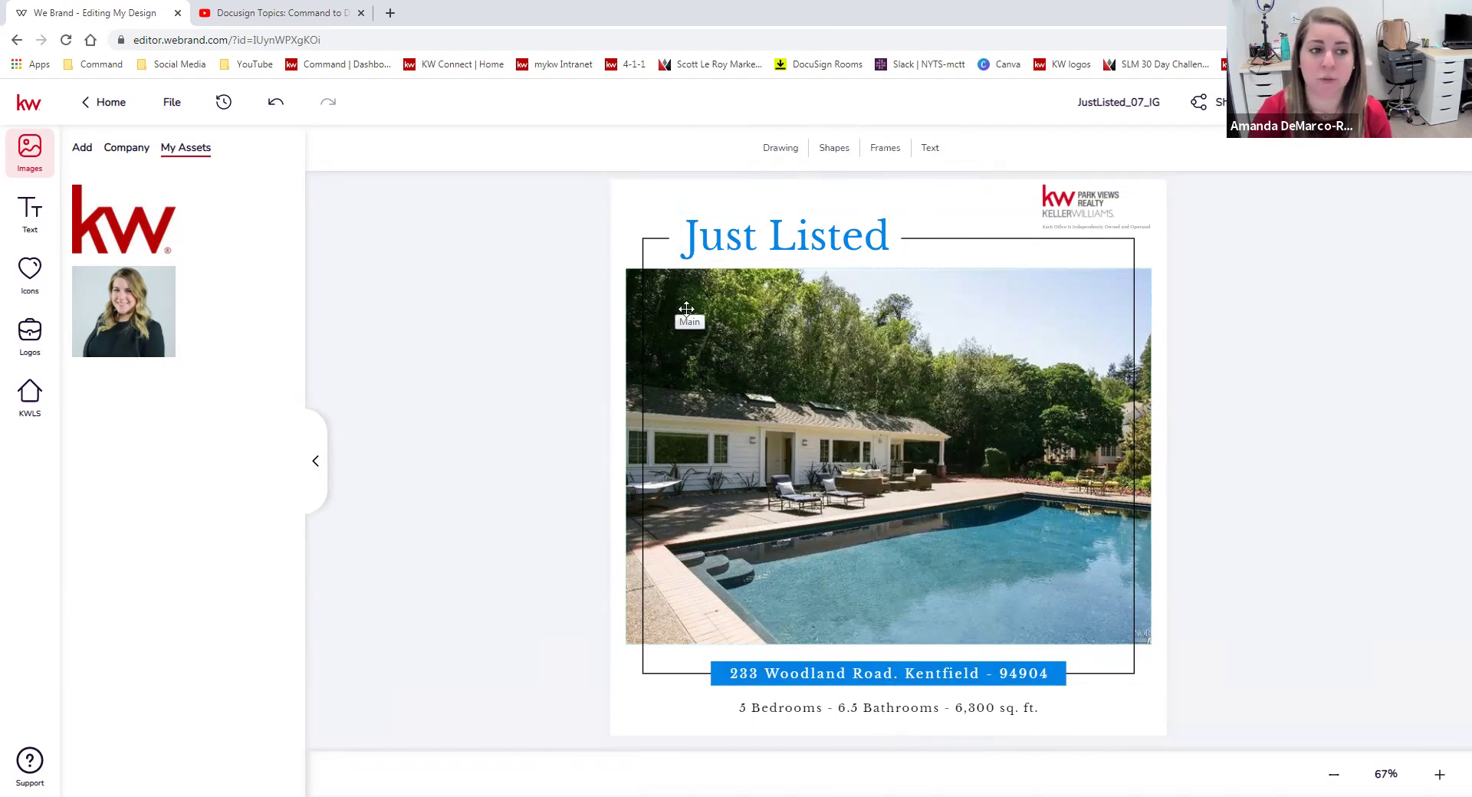
Draw a large blue circle, move it over the photo's top-right corner, and delete the extra small circles.
left_click(795, 151)
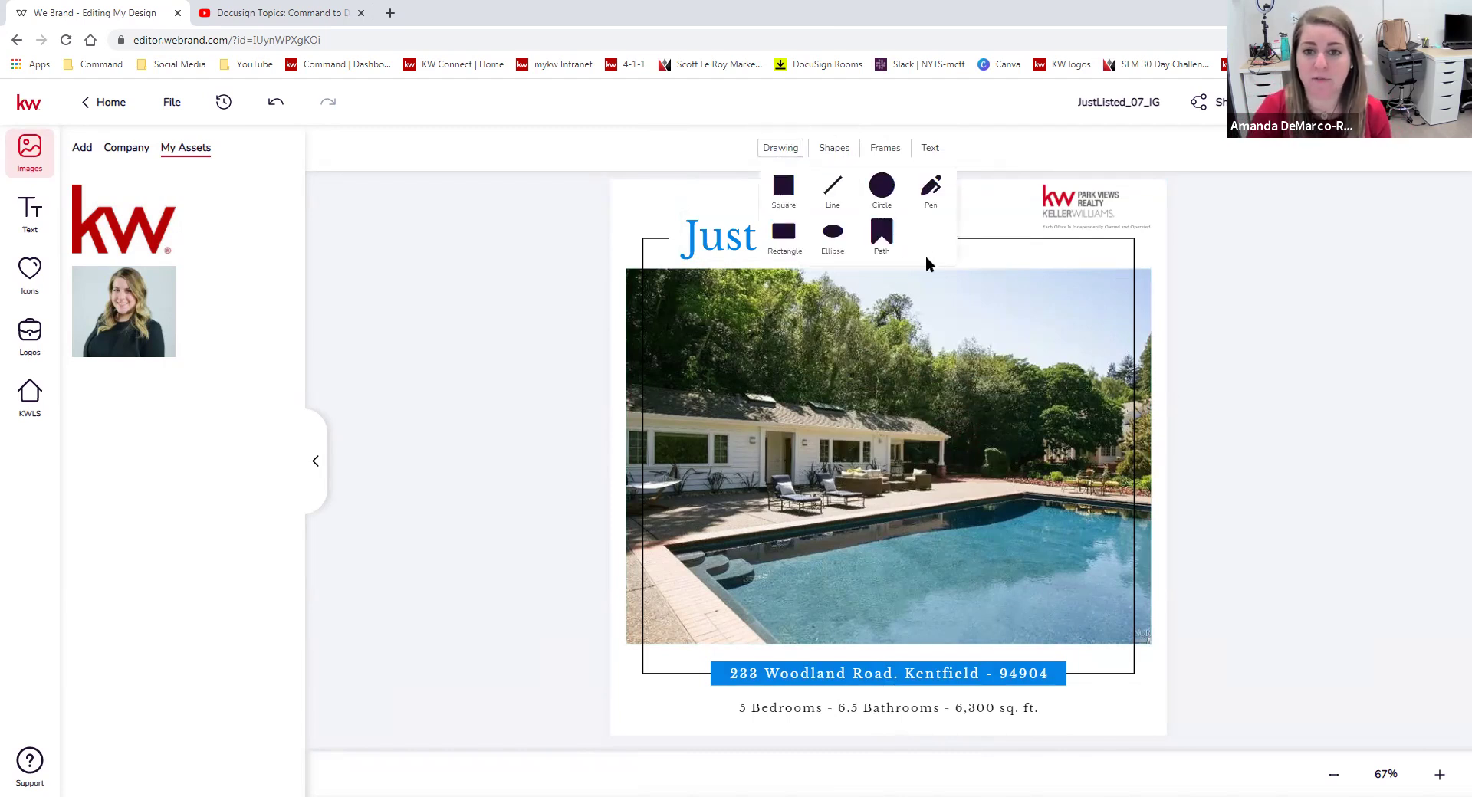
left_click(883, 189)
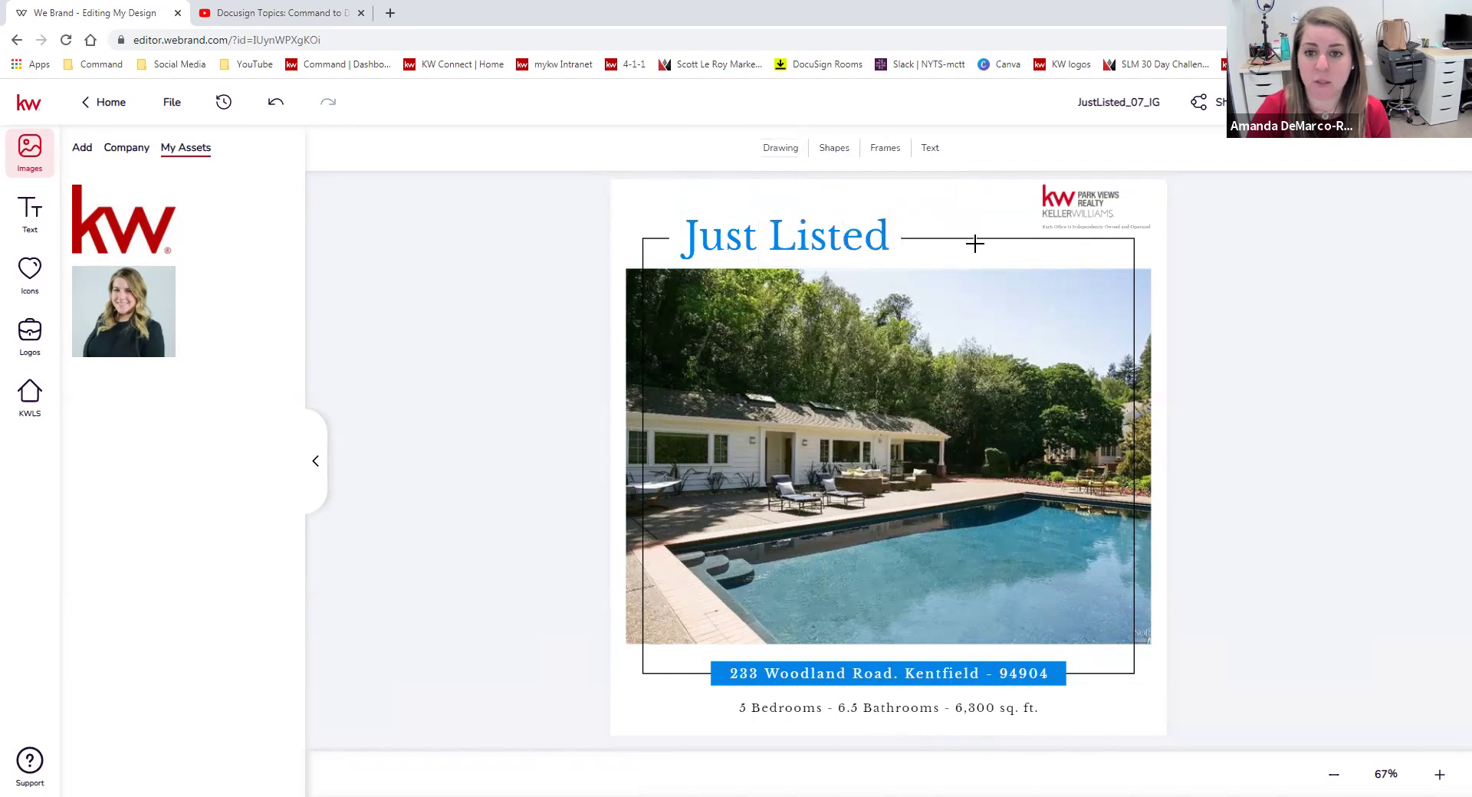
left_click(866, 321)
left_click_drag(867, 317, 957, 407)
left_click_drag(850, 328, 863, 300)
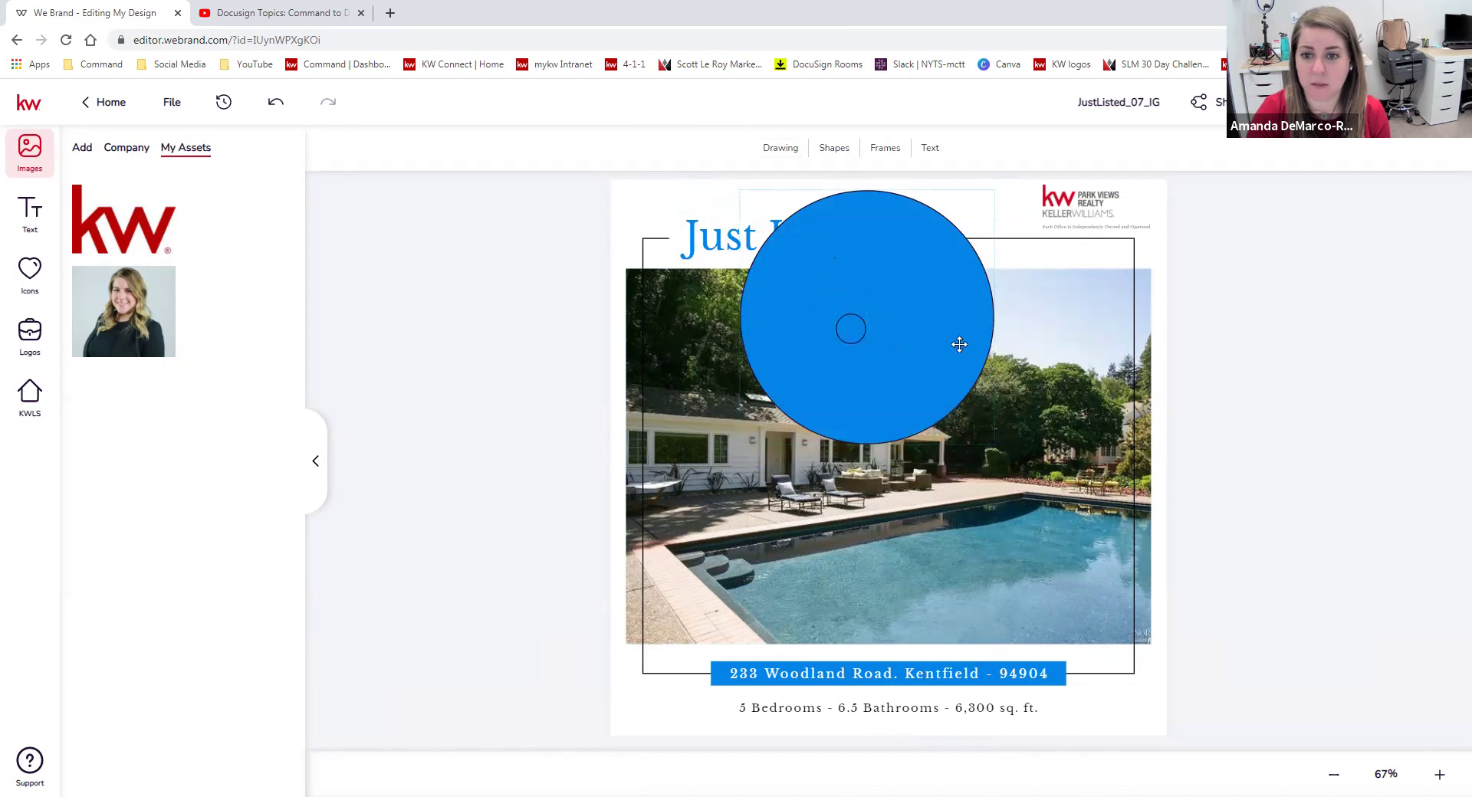
left_click_drag(959, 344, 1107, 345)
left_click(871, 337)
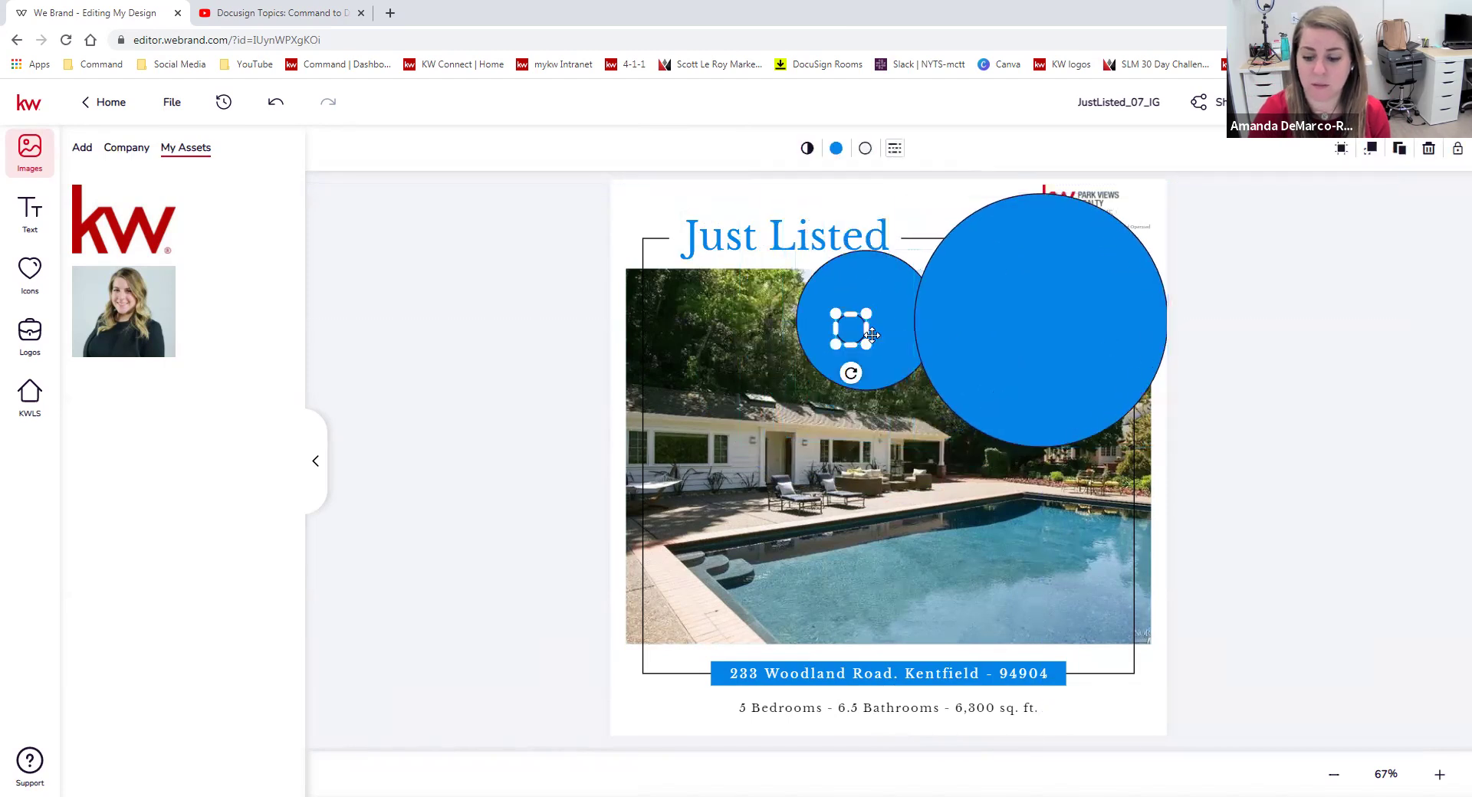
key("Delete")
left_click(871, 335)
Delete the medium blue circle, then reposition, resize and give a transparent fill to the large circle.
key("Delete")
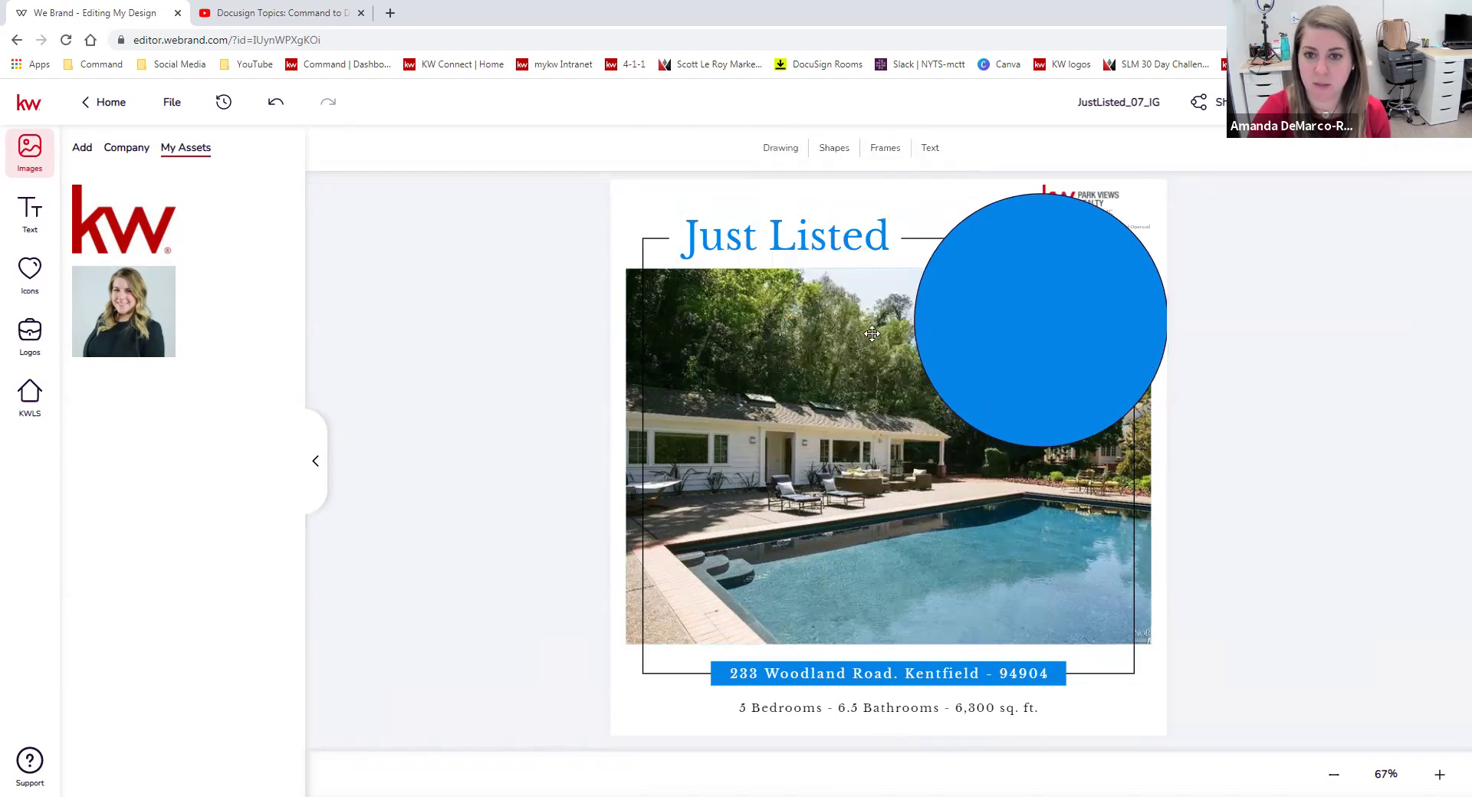
left_click(968, 354)
mouse_move(968, 354)
left_mouse_down()
mouse_move(926, 345)
mouse_move(953, 328)
mouse_move(948, 369)
left_mouse_up()
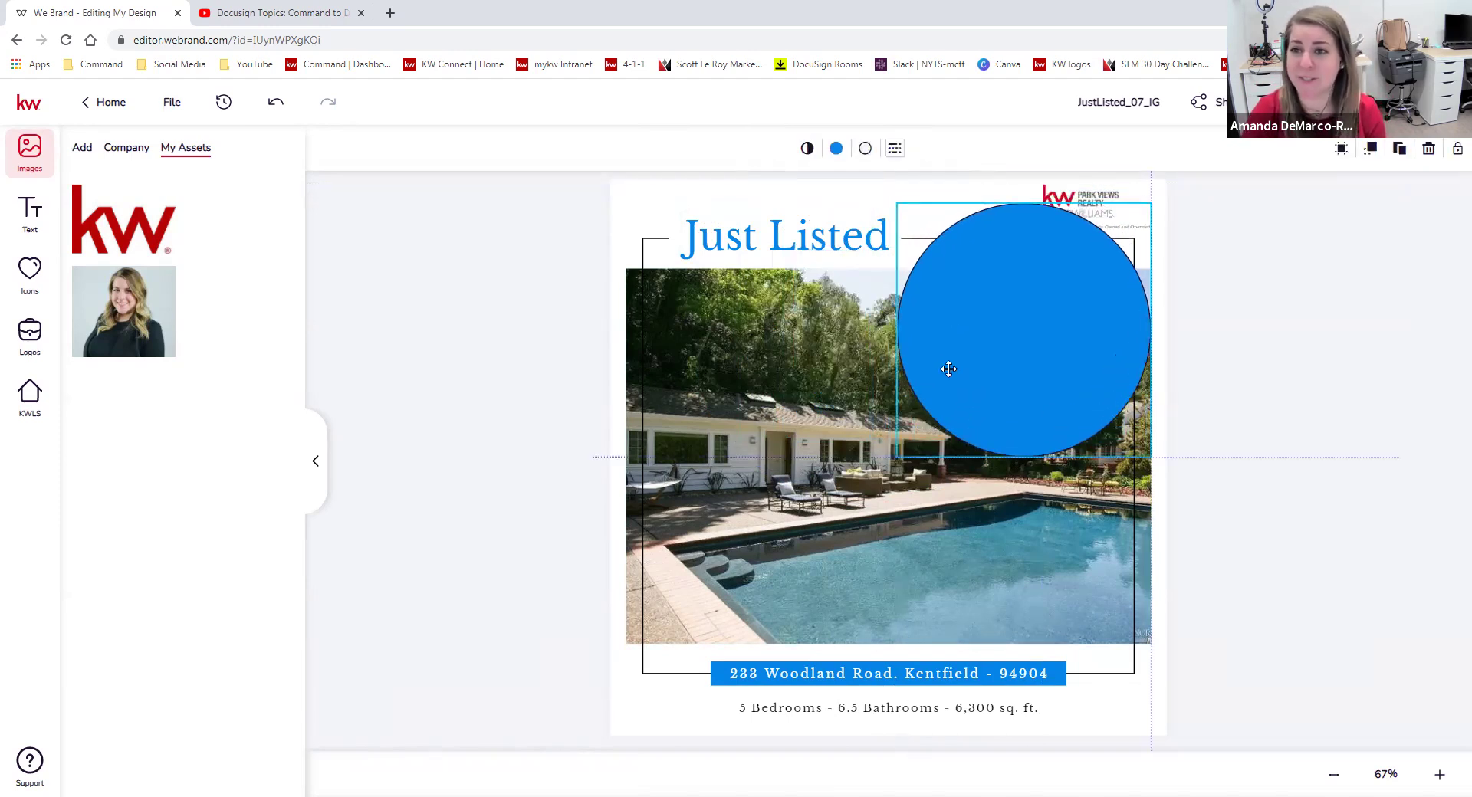
left_click(837, 148)
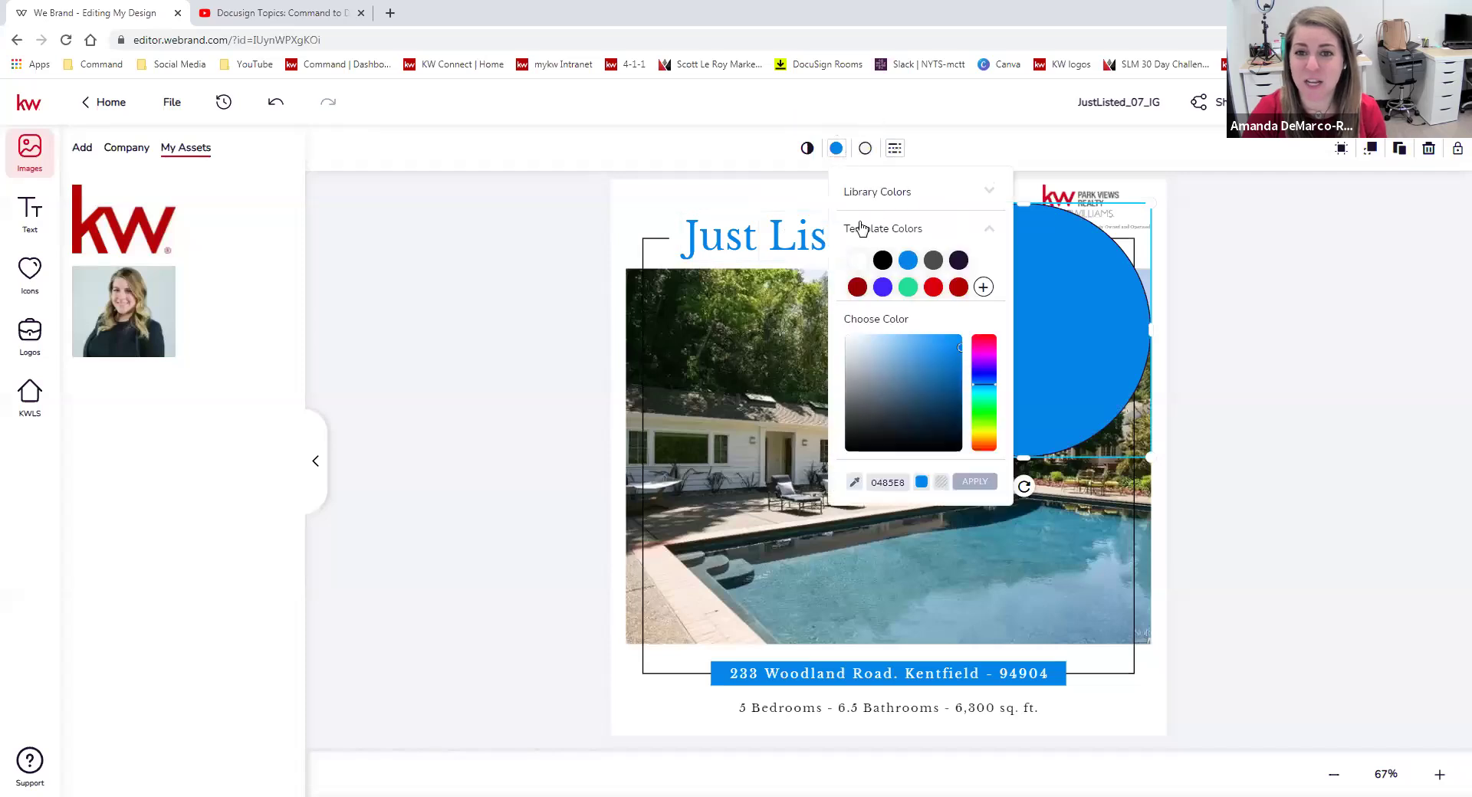
left_click(942, 481)
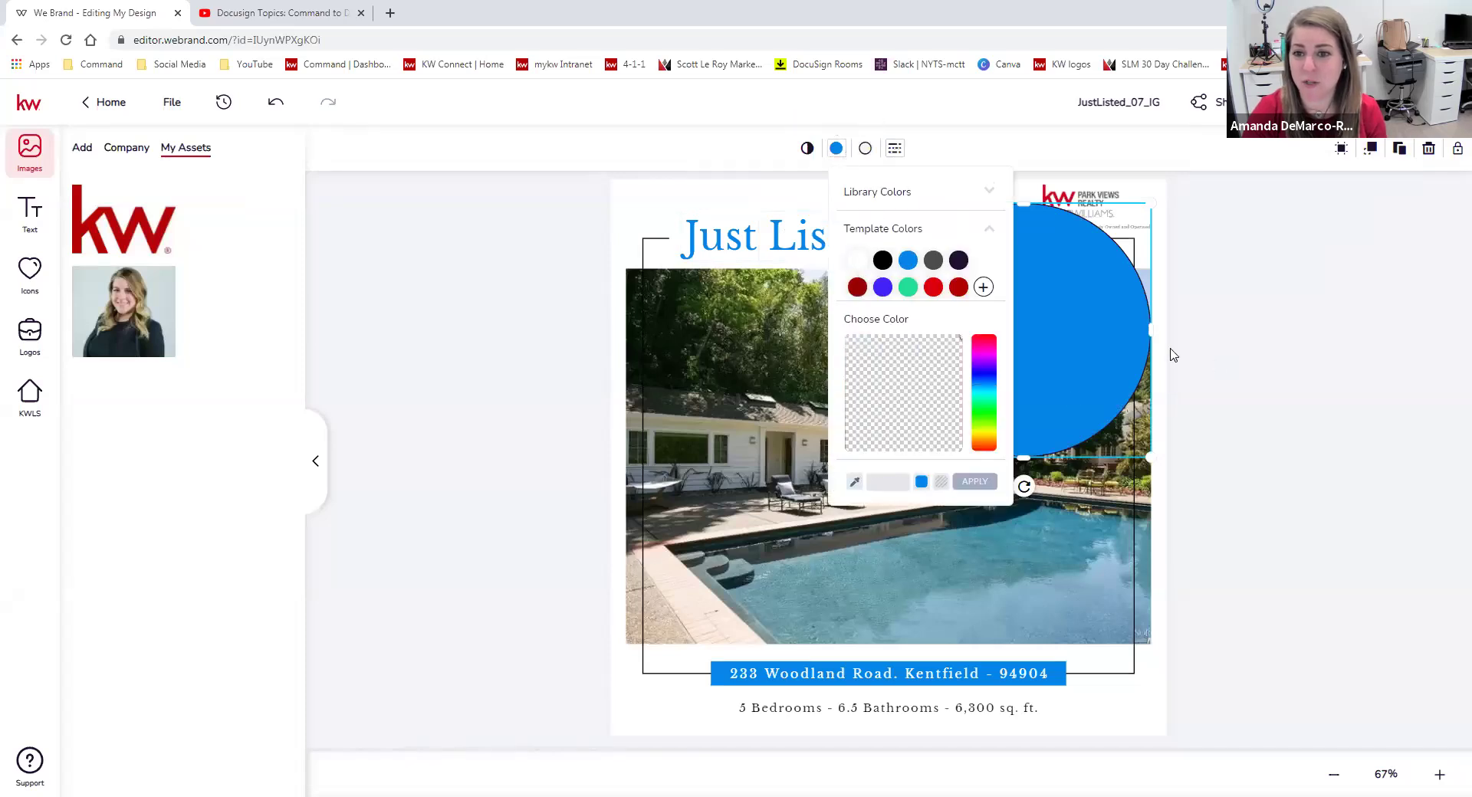
left_click(974, 481)
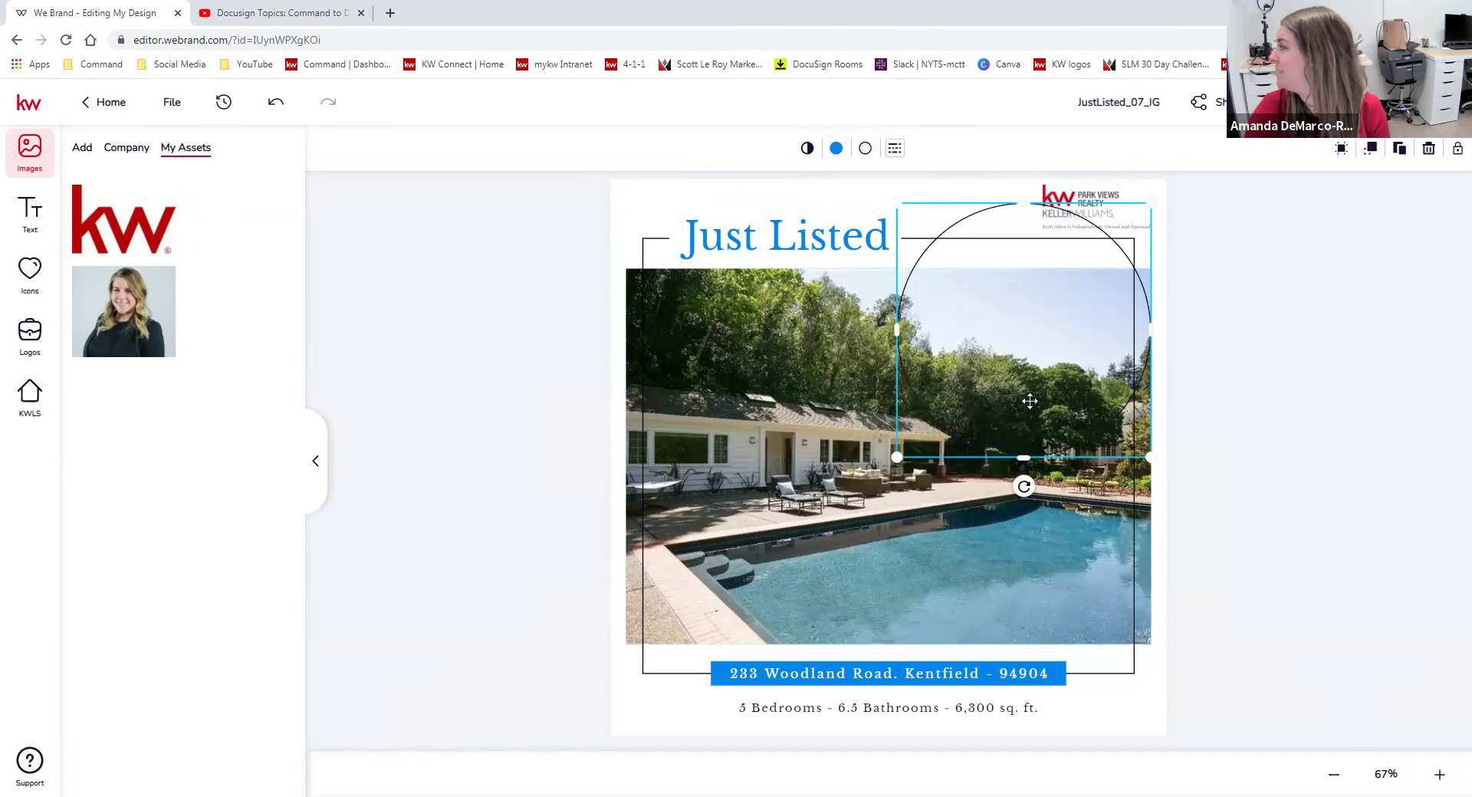
left_click_drag(897, 458, 920, 435)
Fill the large circle with dark purple #200E32 at 41% opacity.
left_click(808, 149)
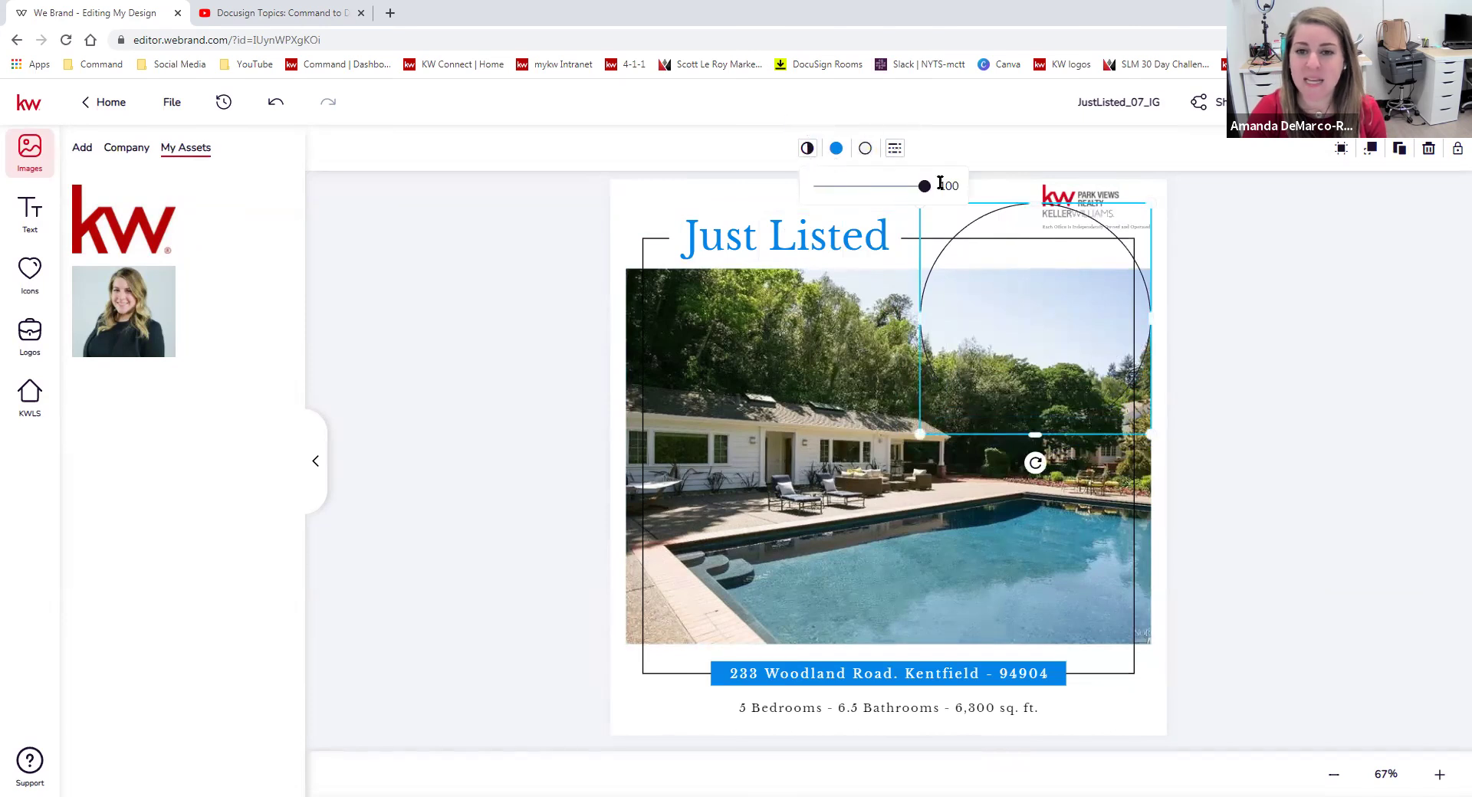
mouse_move(925, 198)
left_mouse_down()
mouse_move(825, 190)
mouse_move(929, 193)
left_mouse_up()
left_click(836, 147)
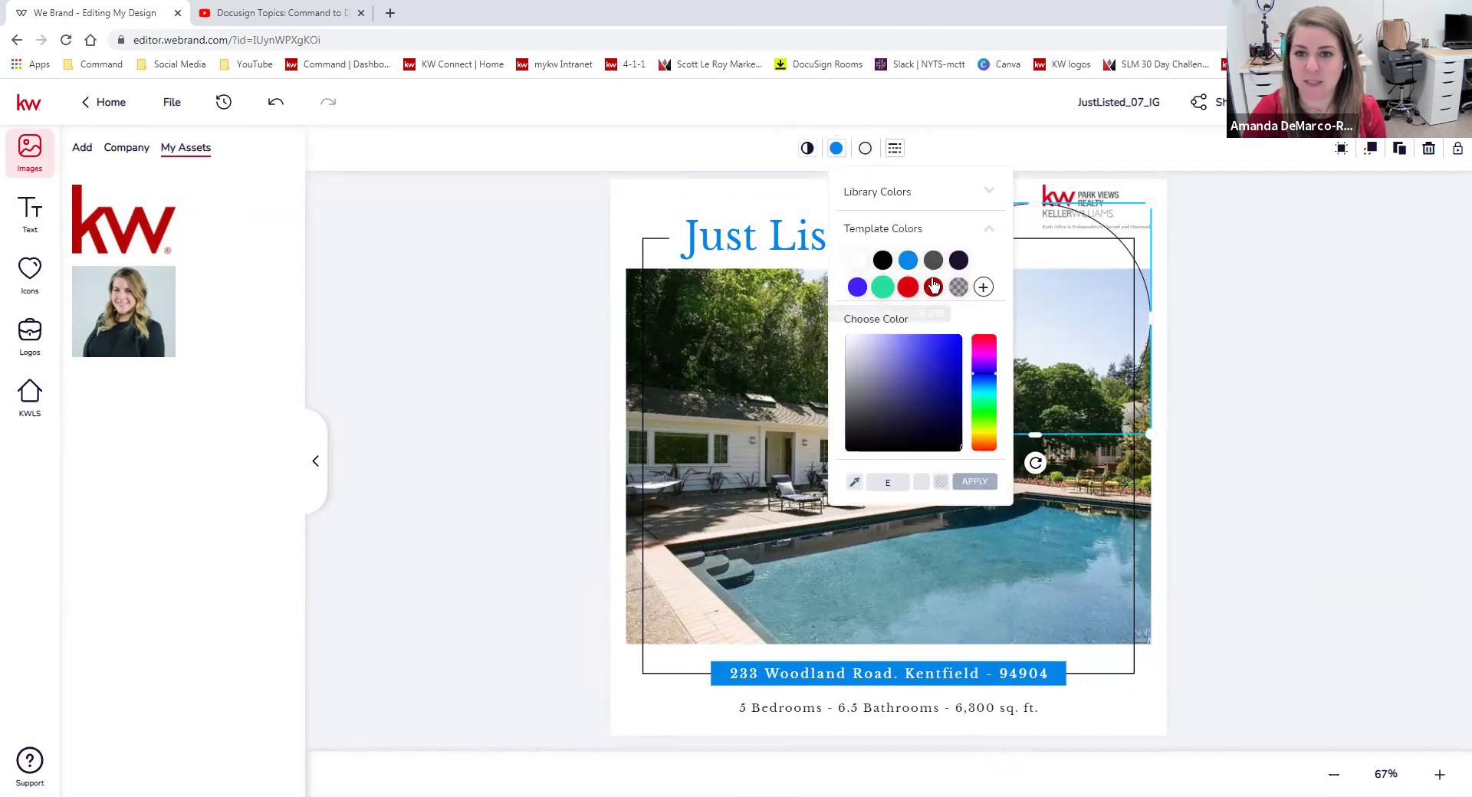
left_click(956, 260)
left_click(895, 148)
left_click_drag(926, 196, 860, 206)
Move the translucent dark circle over the house and reselect it.
mouse_move(1056, 321)
left_mouse_down()
mouse_move(892, 355)
mouse_move(829, 475)
left_mouse_up()
left_click(1221, 403)
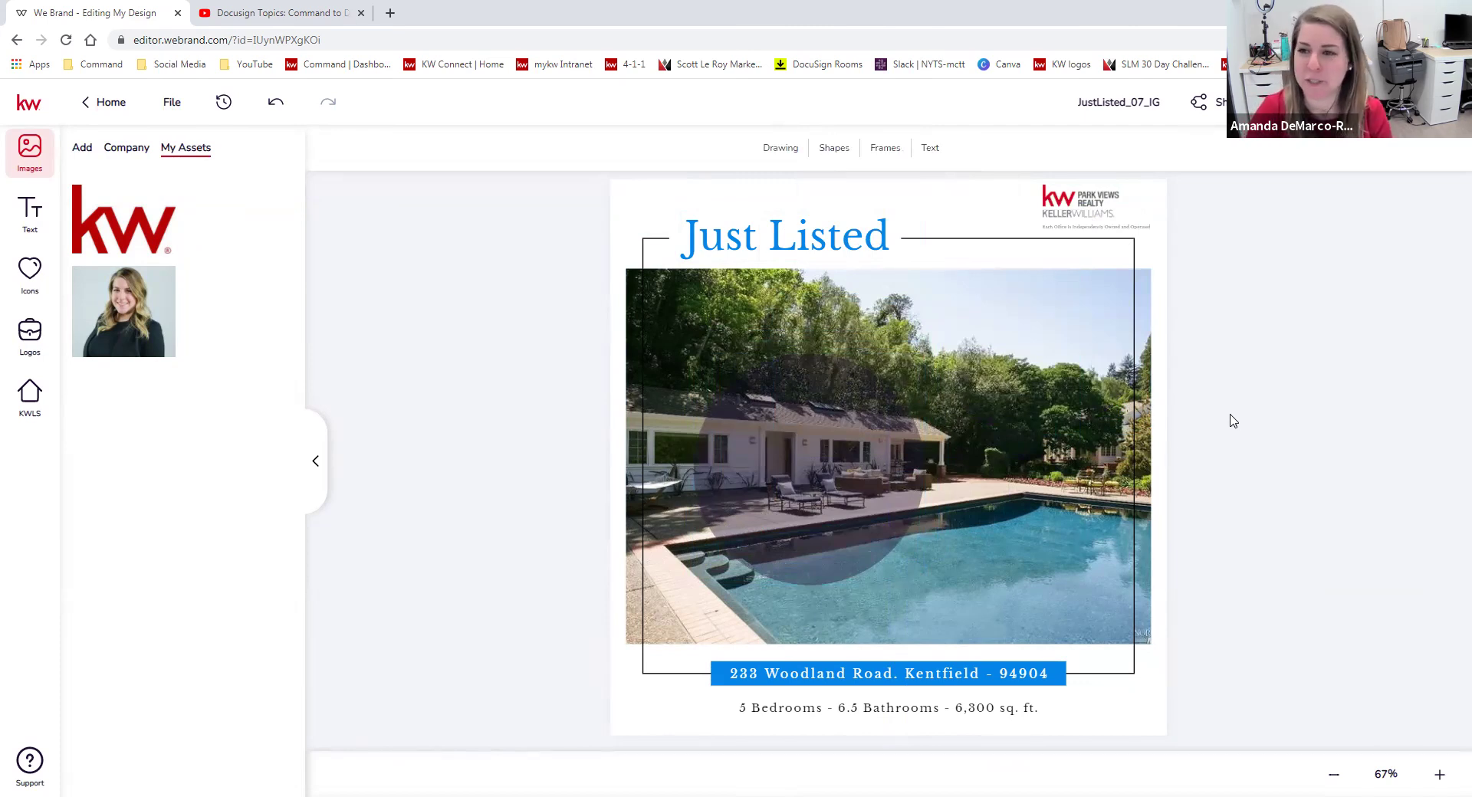
left_click(786, 156)
left_click(800, 489)
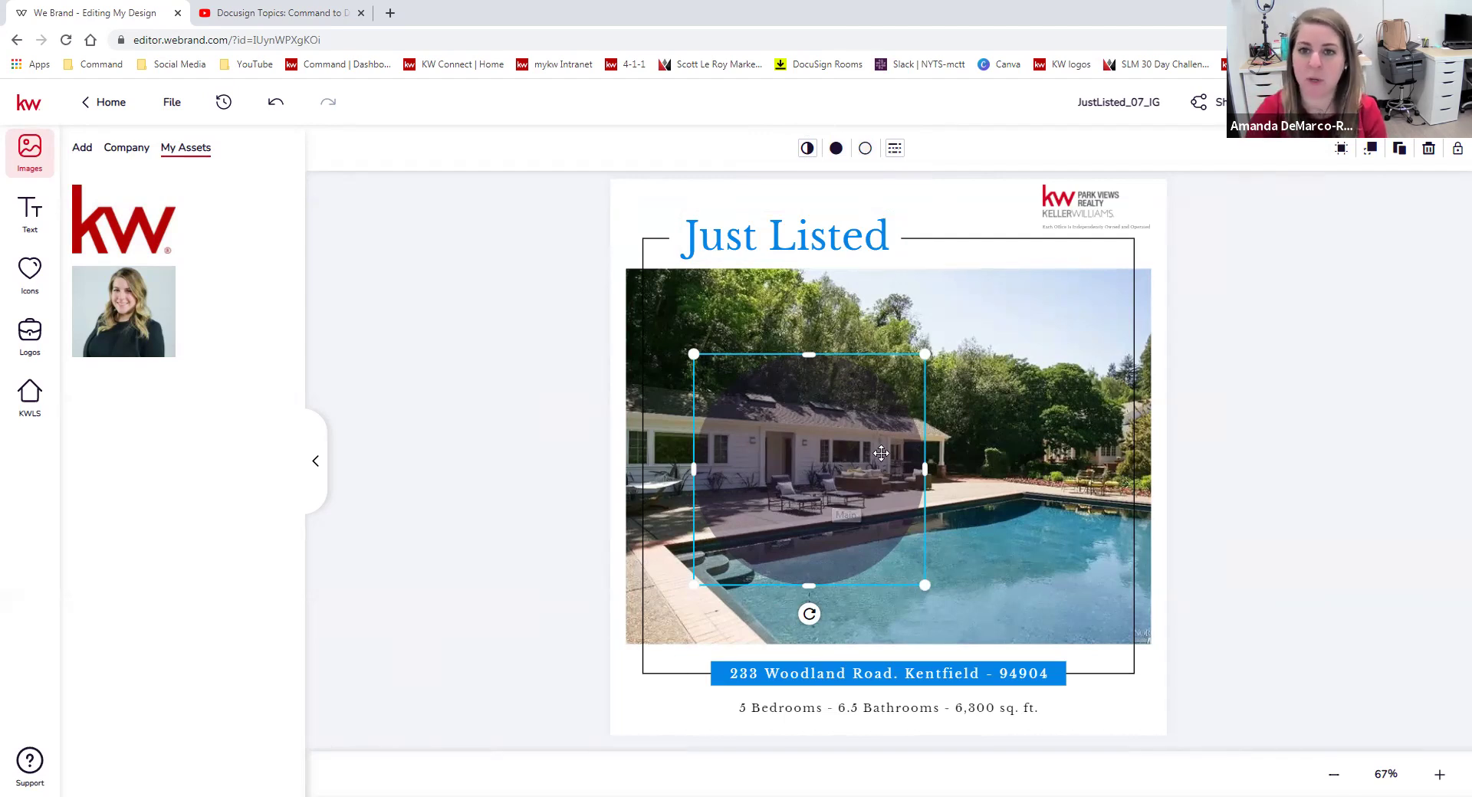
Add an up-arrow shape and place it at the pool photo's top right.
left_click(1288, 404)
left_click(836, 152)
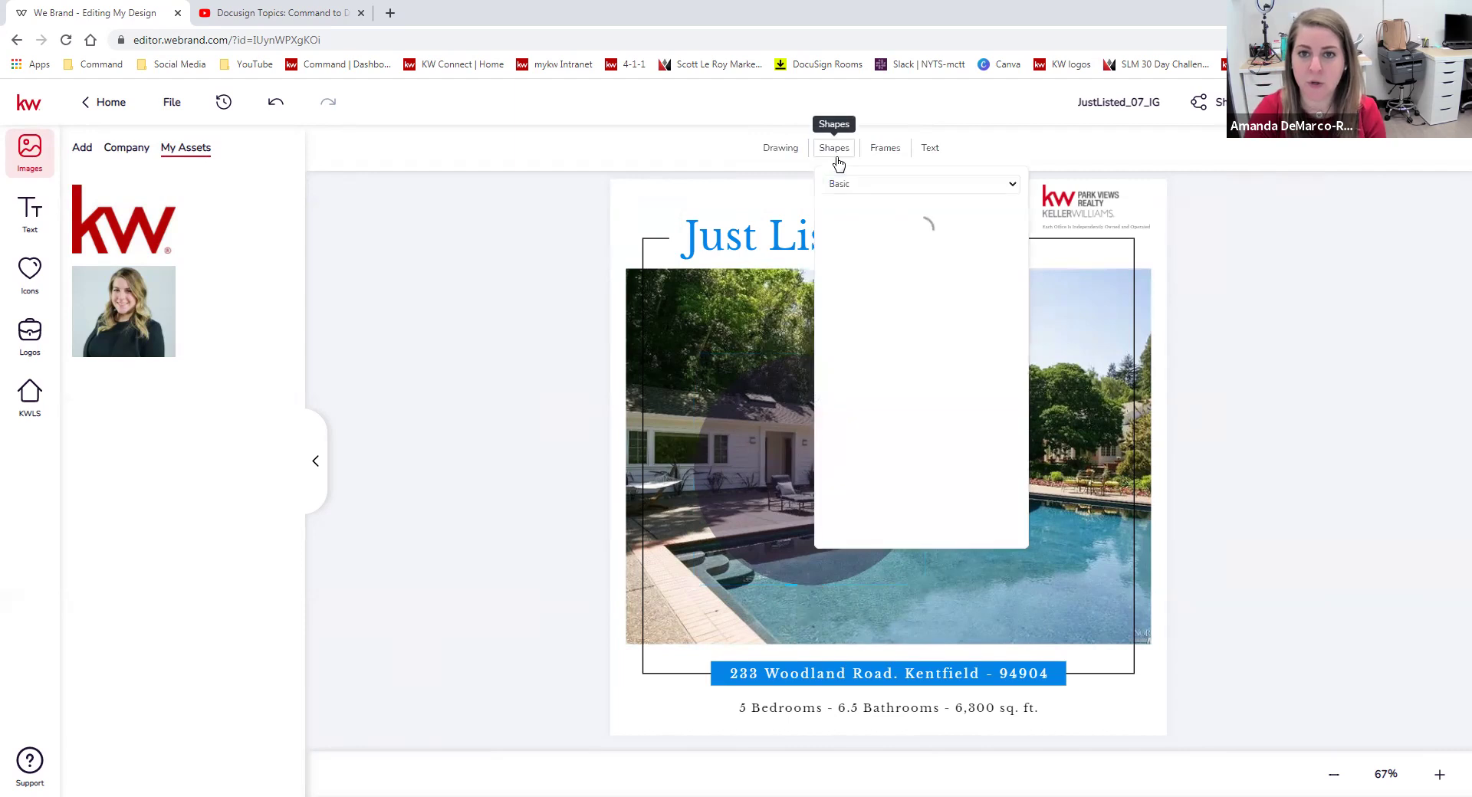
scroll(921, 427, "down", 2)
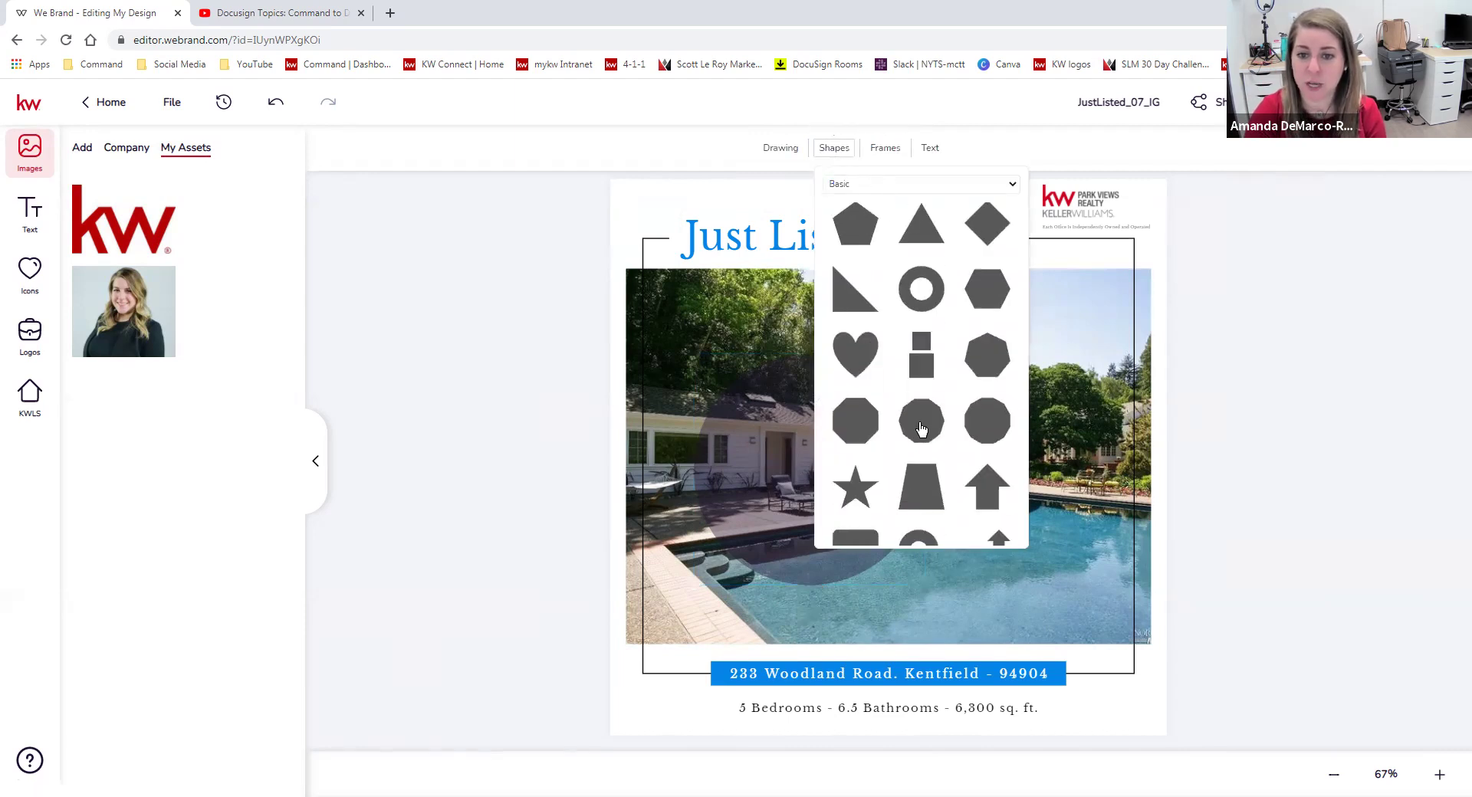
scroll(924, 431, "down", 2)
scroll(947, 435, "down", 3)
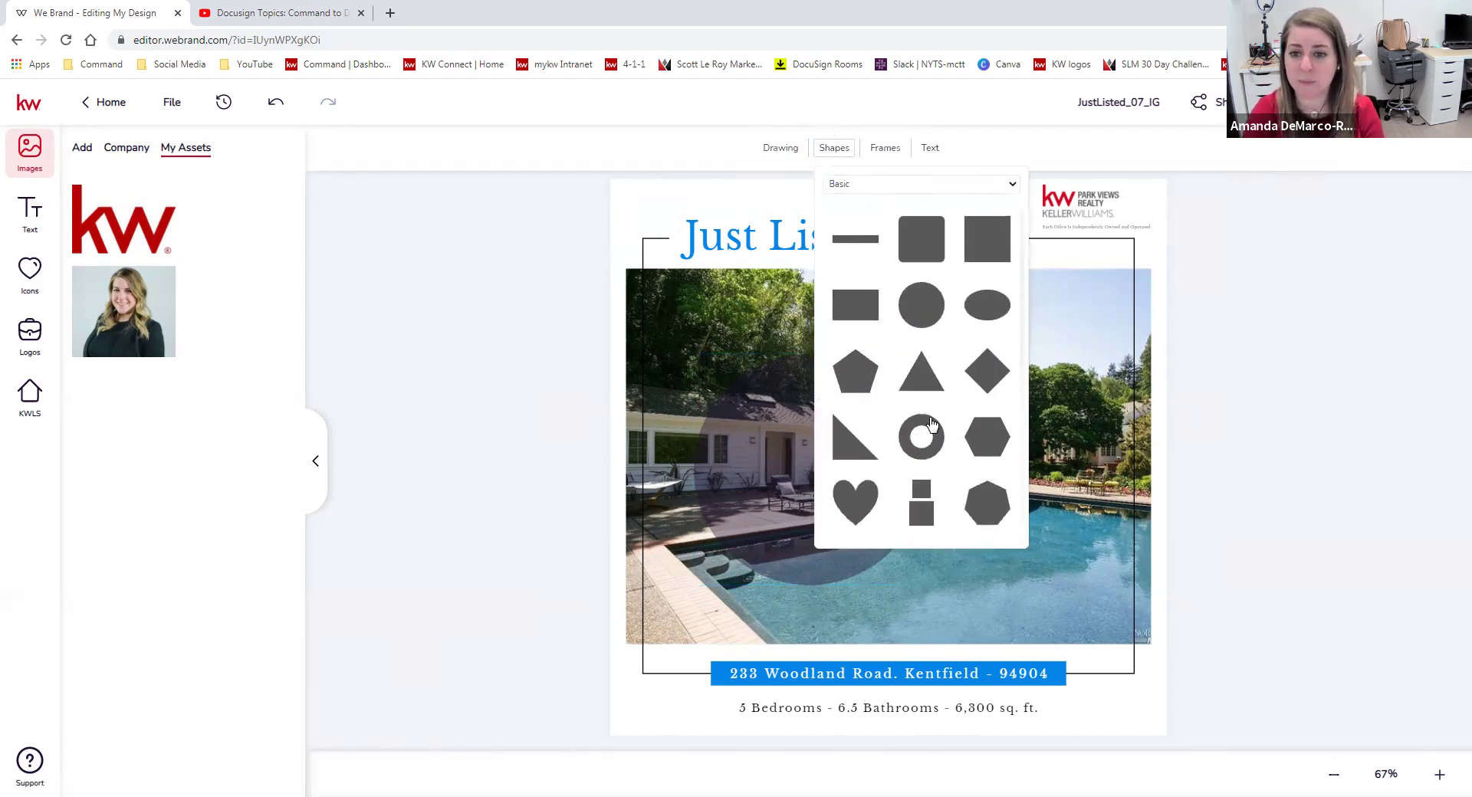
scroll(931, 426, "up", 3)
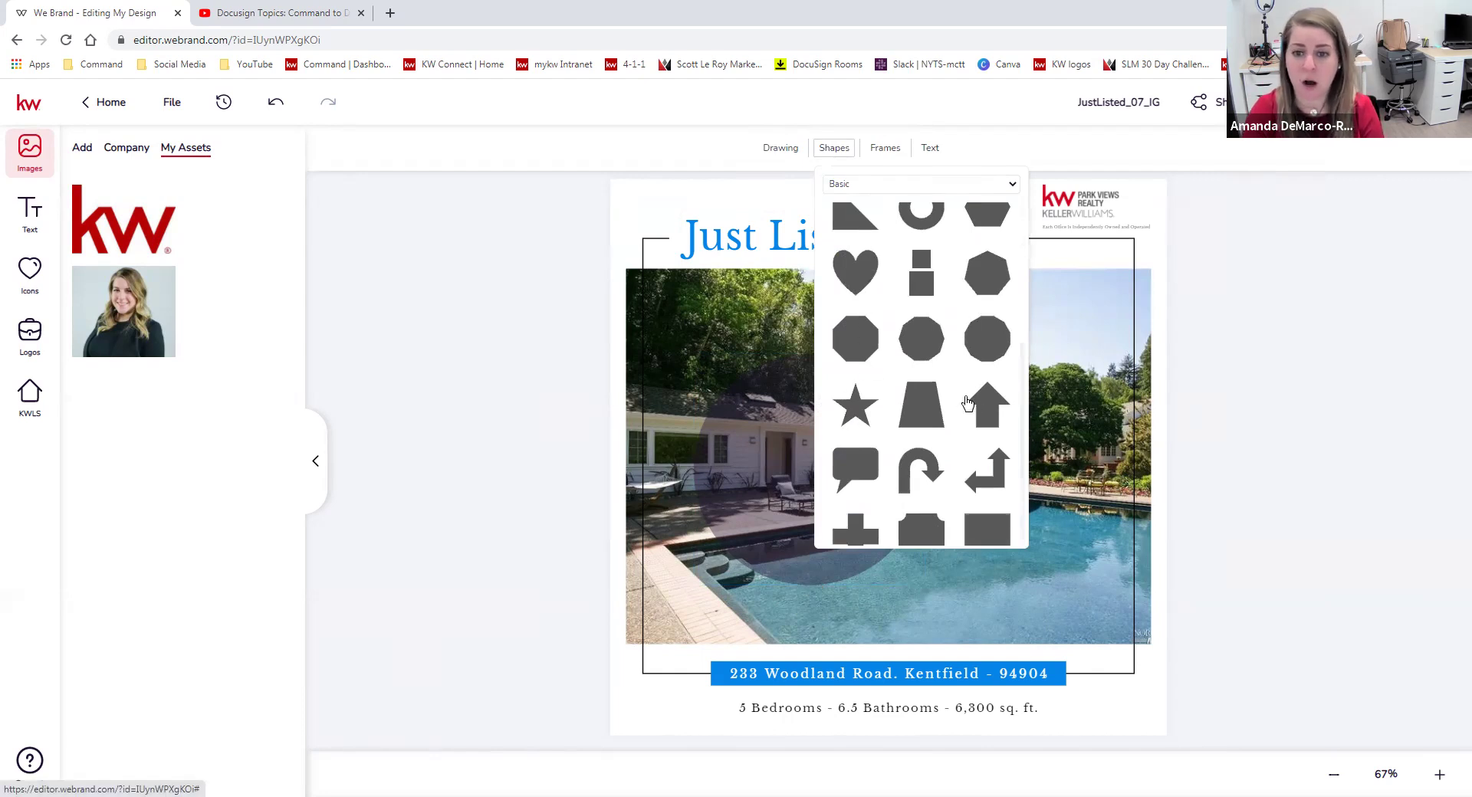
scroll(968, 404, "down", 1)
left_click(993, 376)
left_click_drag(887, 493, 1029, 298)
Fill the arrow with yellow-green and apply the colour.
left_click(836, 148)
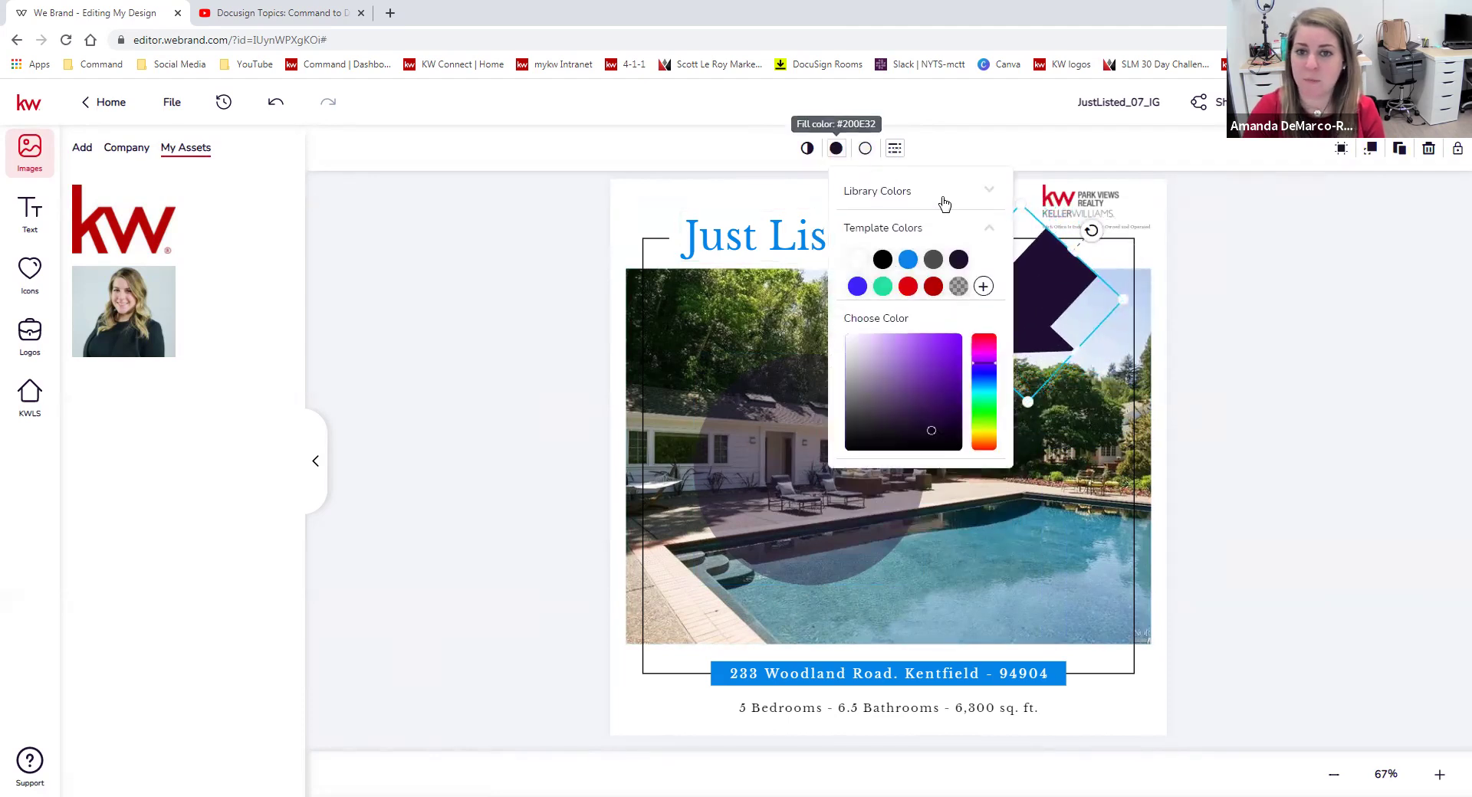
left_click_drag(988, 414, 983, 422)
left_click_drag(976, 354, 988, 431)
mouse_move(993, 381)
left_mouse_down()
mouse_move(992, 361)
mouse_move(988, 431)
mouse_move(949, 349)
mouse_move(904, 364)
mouse_move(927, 352)
mouse_move(931, 368)
left_mouse_up()
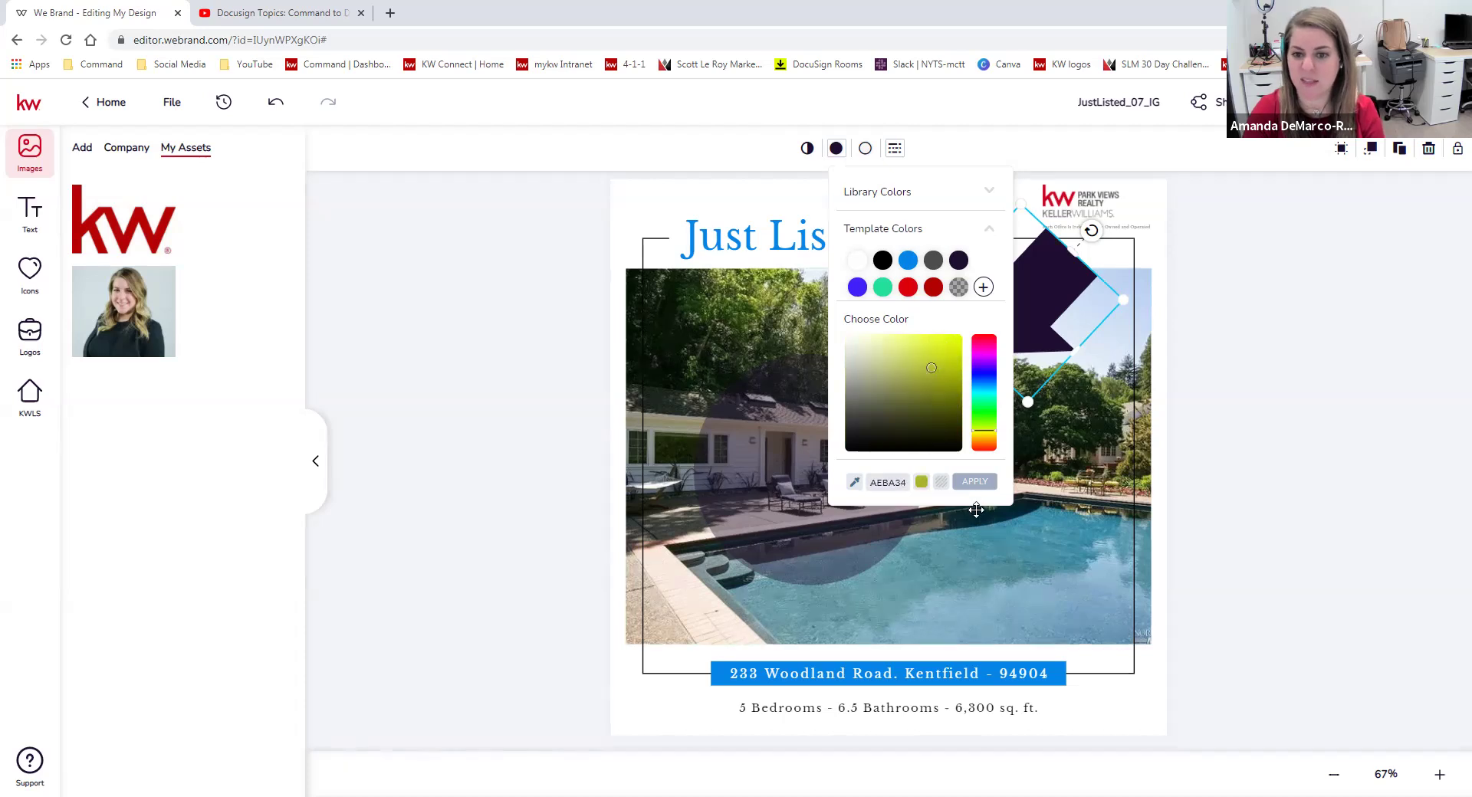
left_click(979, 481)
Browse the picture frame and text style options, then close them.
left_click(1278, 340)
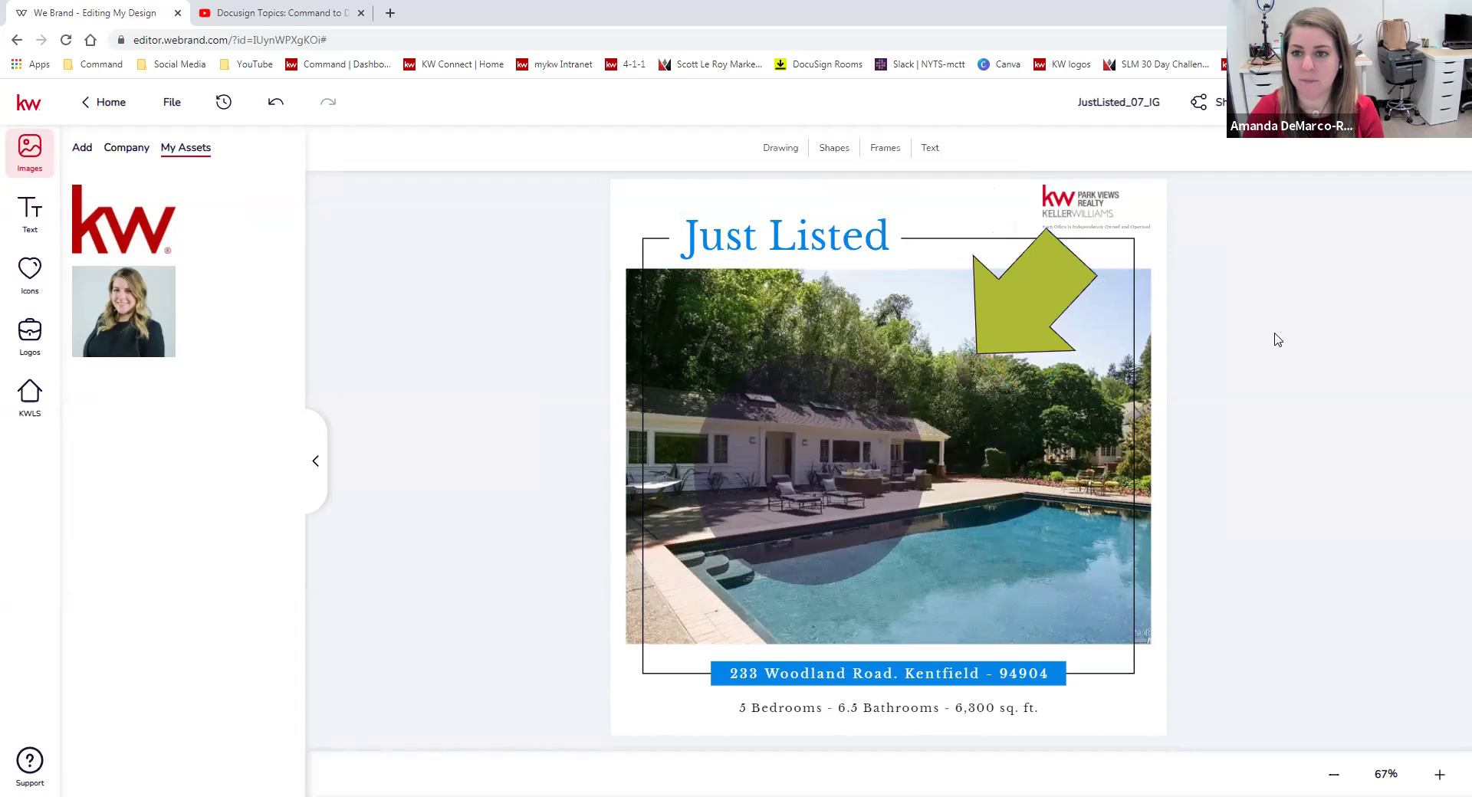
left_click(885, 147)
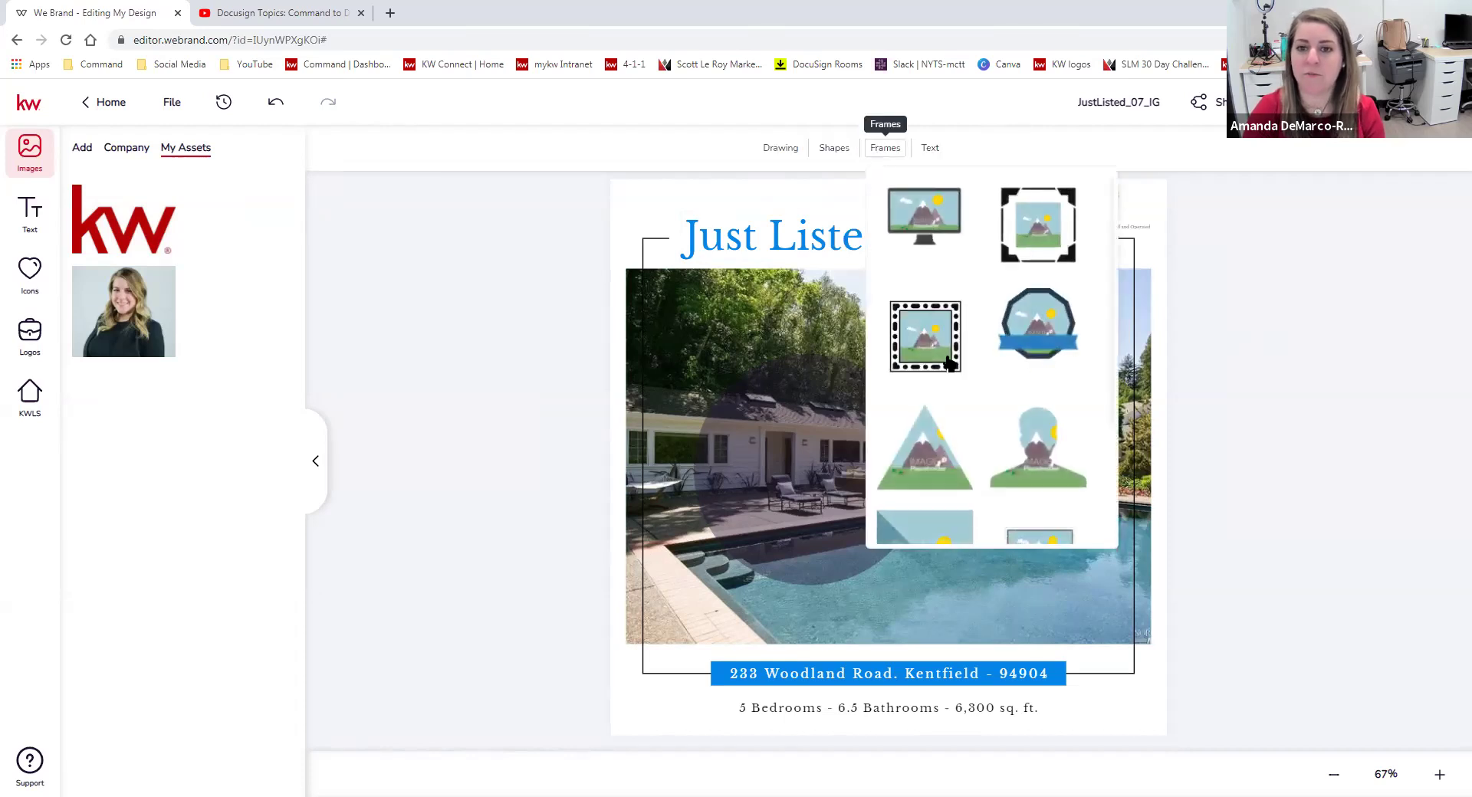
left_click(932, 148)
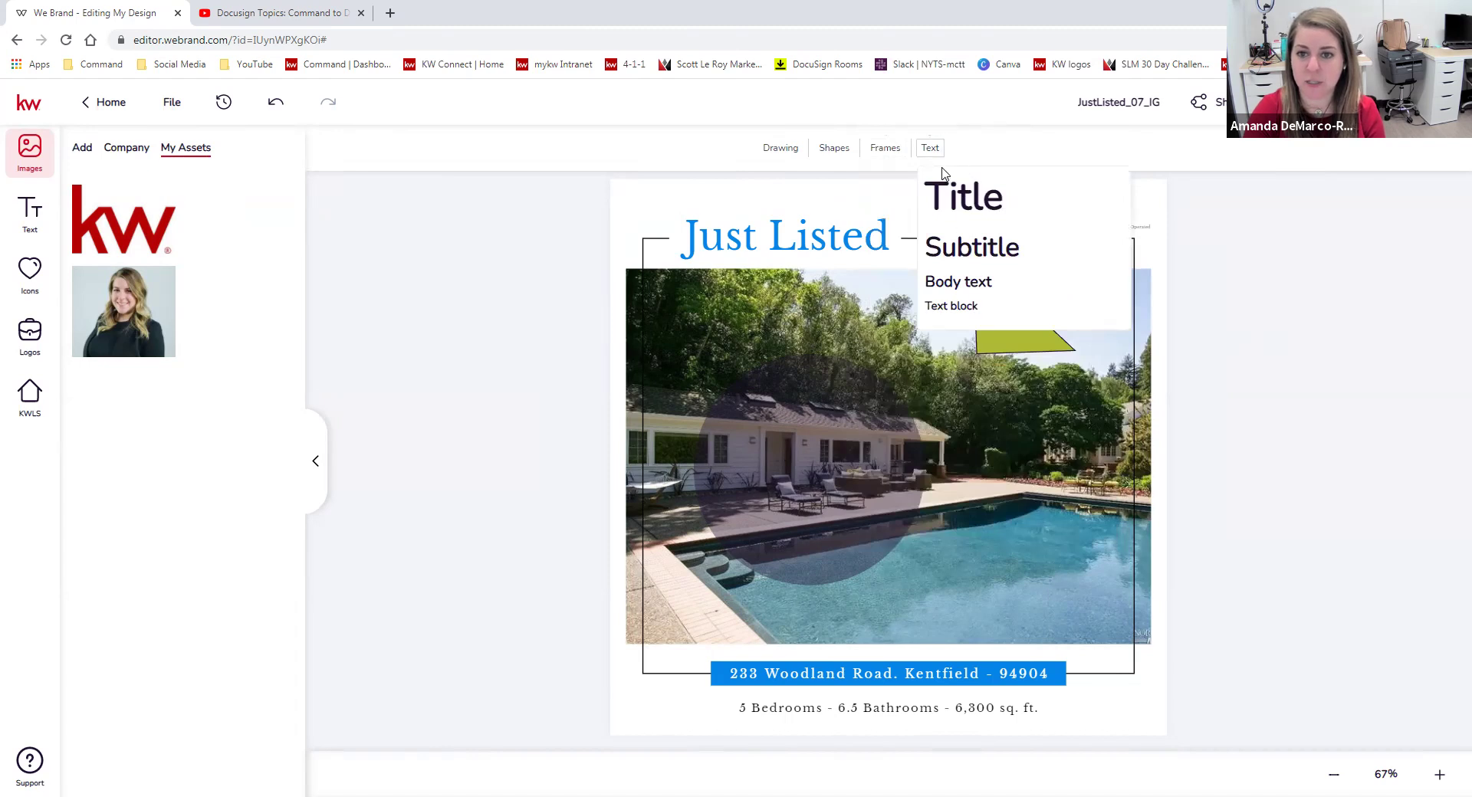
left_click(1232, 428)
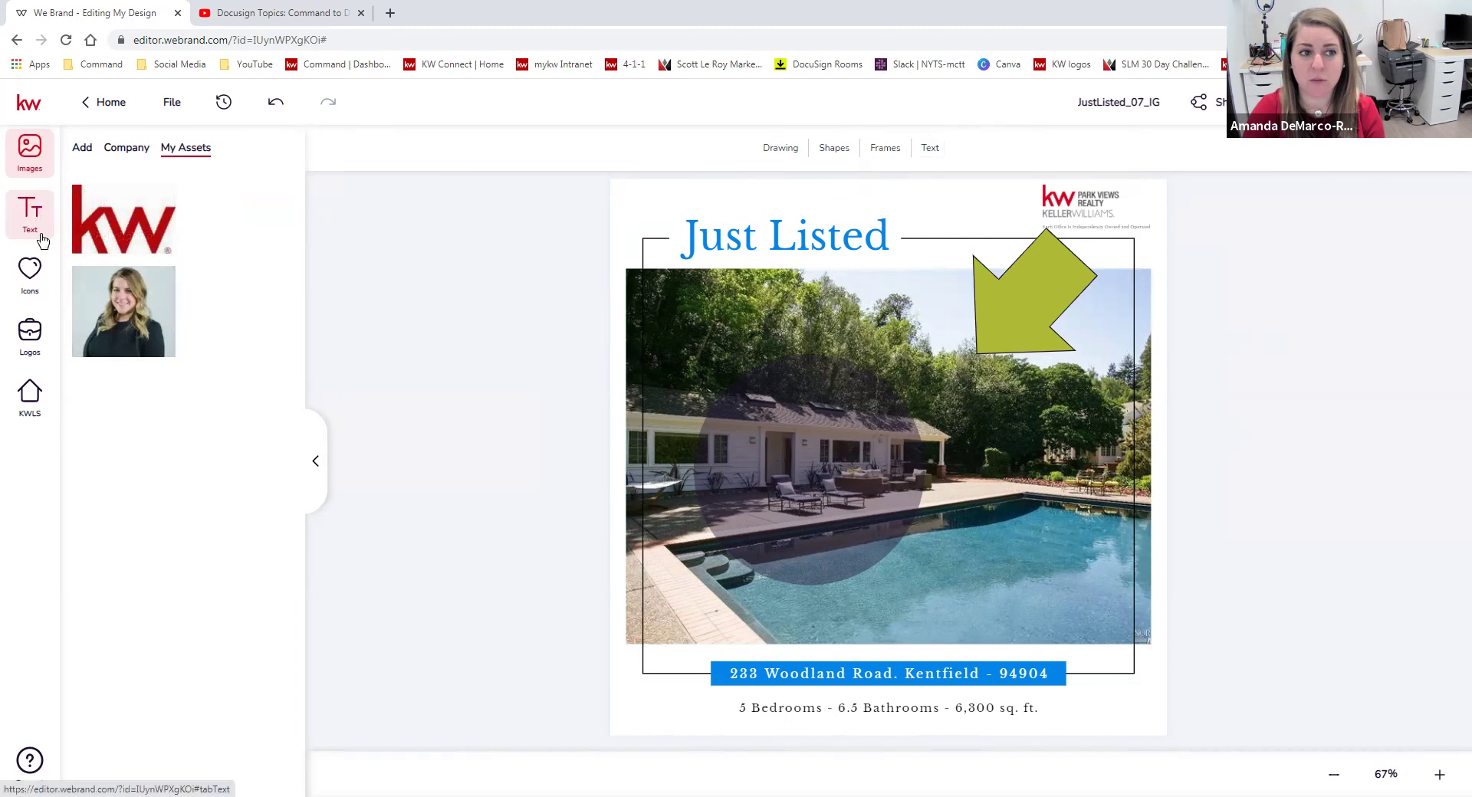
Add a stock Instagram icon, shrink it and set it in the photo's lower-right corner.
left_click(29, 277)
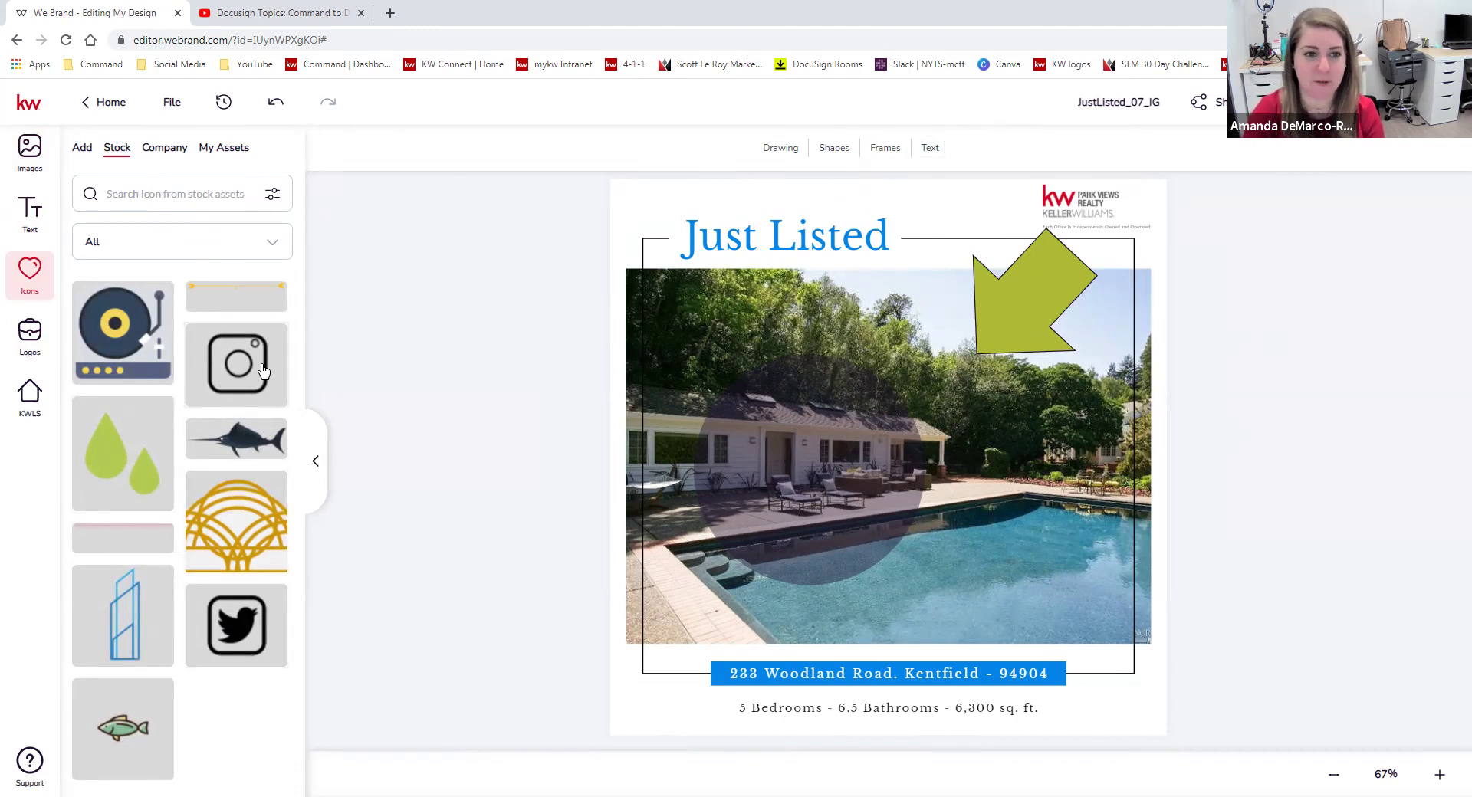
left_click(250, 377)
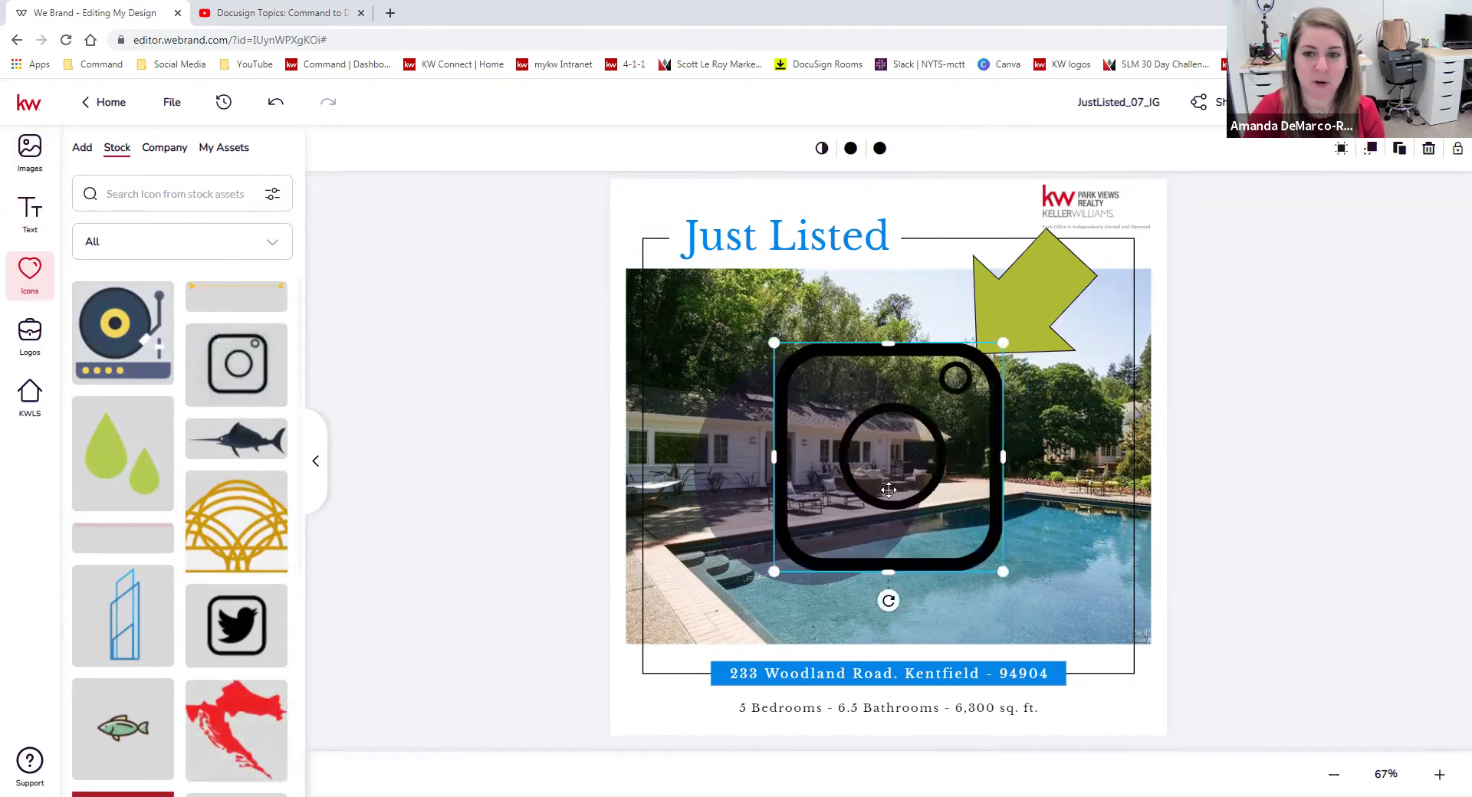
left_click_drag(772, 573, 881, 466)
left_click_drag(950, 417, 1063, 580)
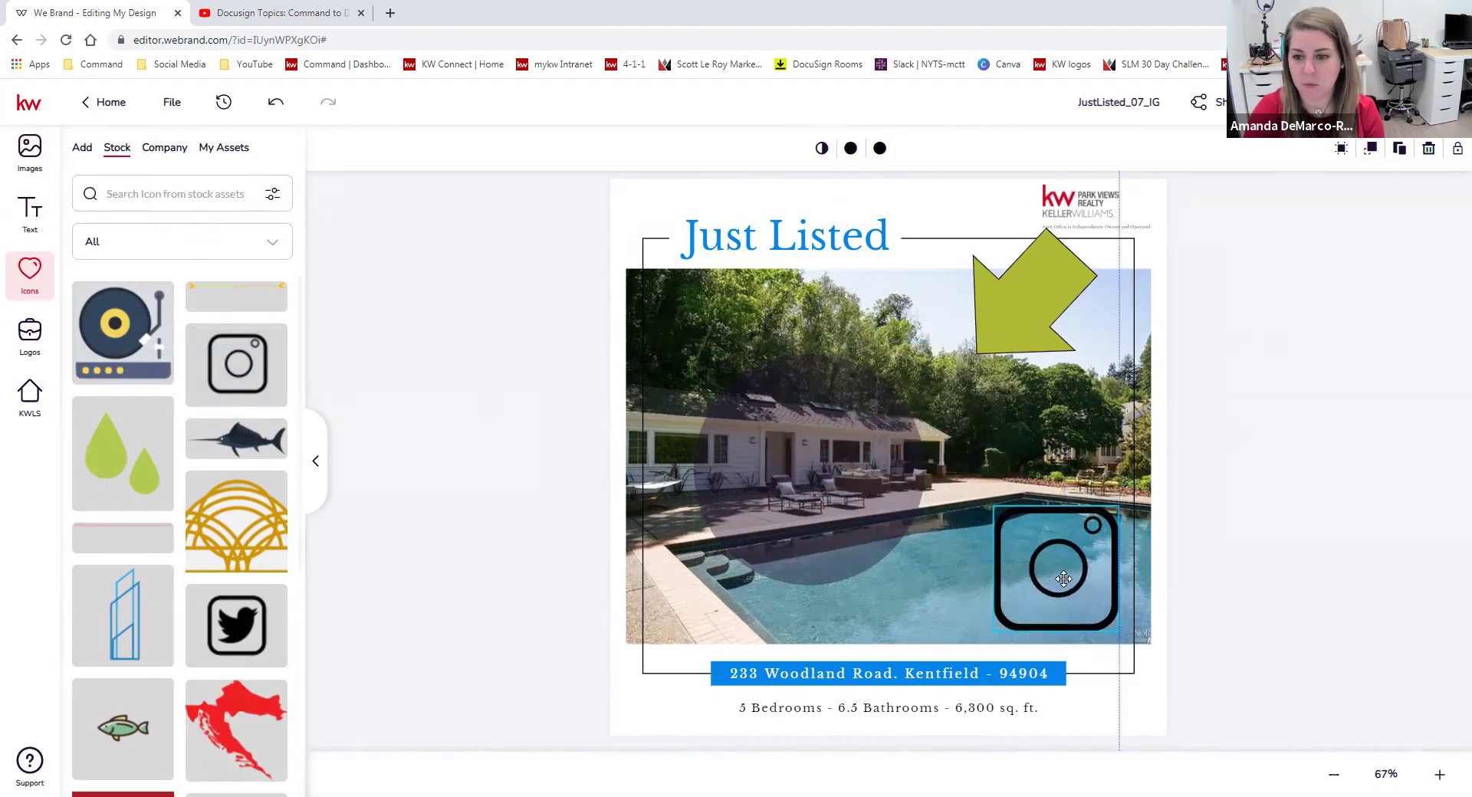
left_click_drag(994, 631, 1020, 606)
left_click_drag(1055, 561, 1052, 590)
left_click(1181, 540)
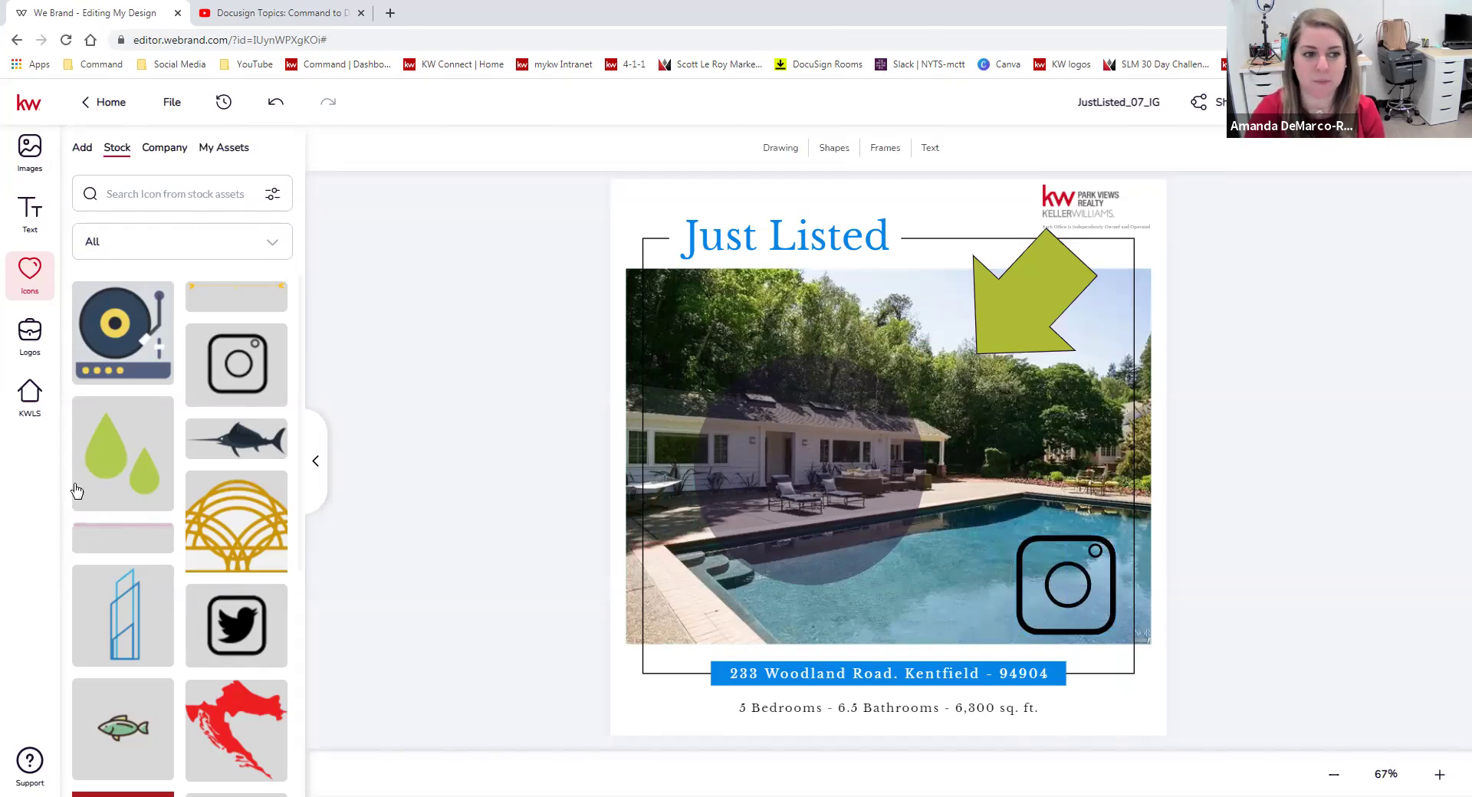
left_click(32, 153)
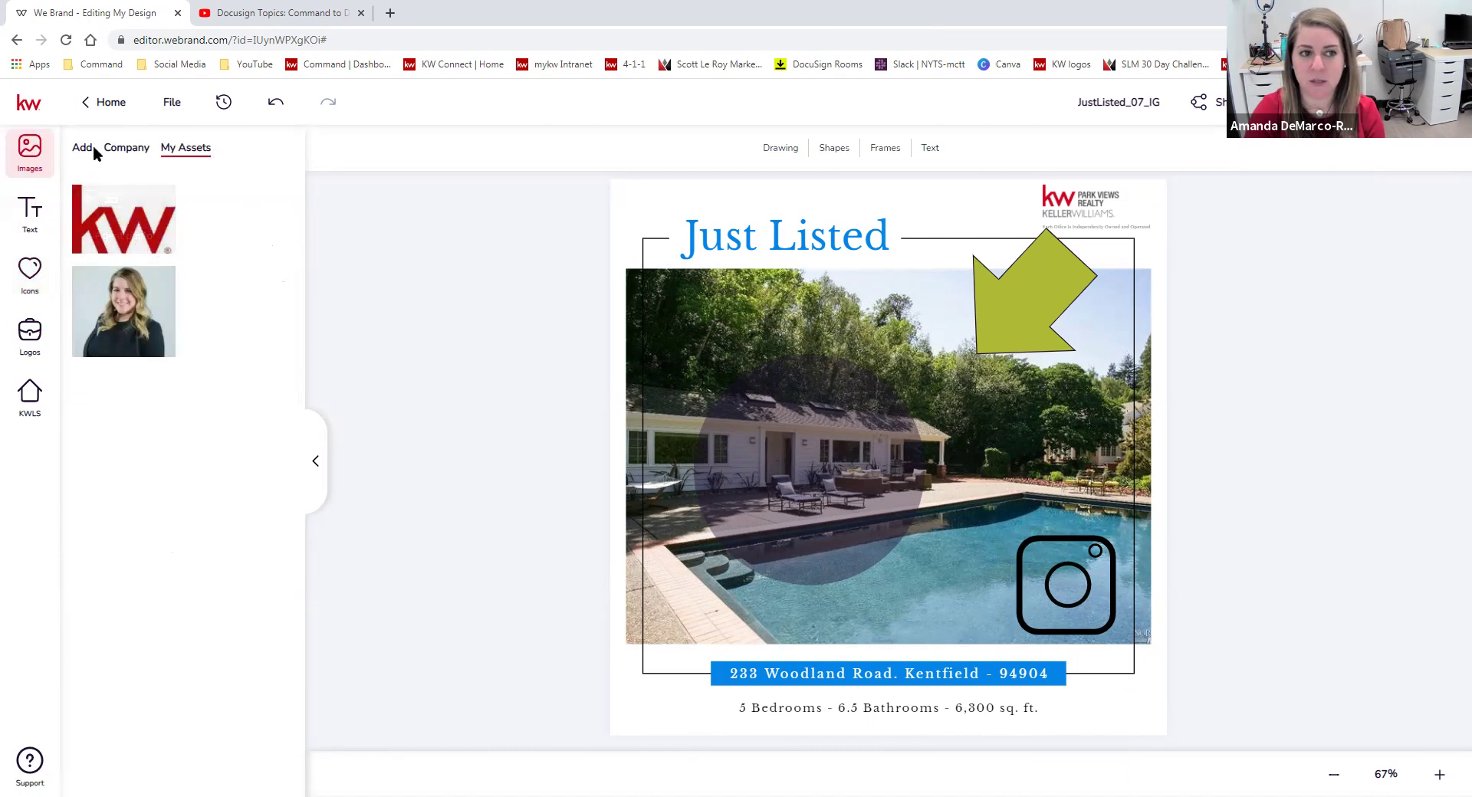
Show the Images Add tab and scroll through the imported photos.
left_click(84, 148)
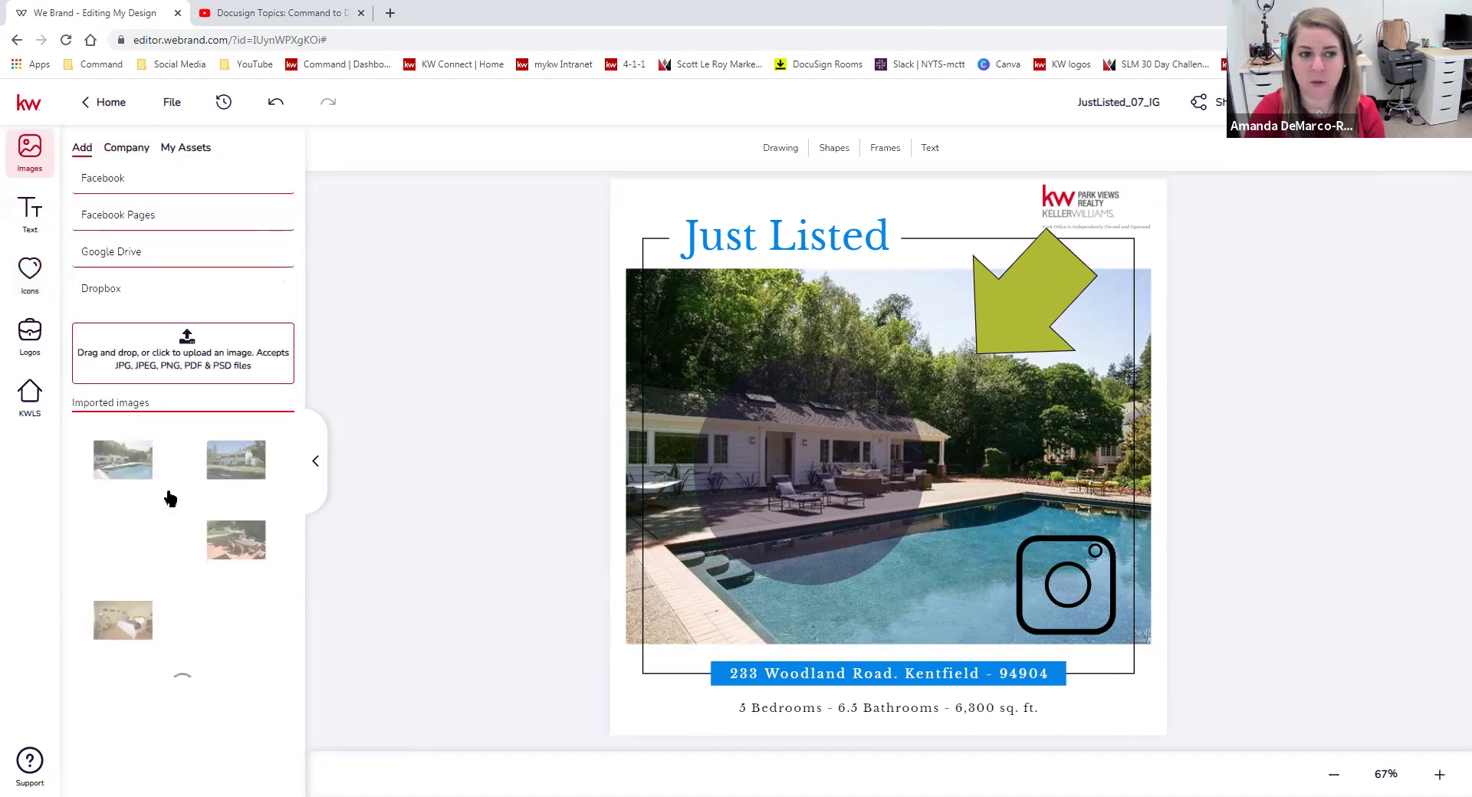
scroll(204, 560, "down", 3)
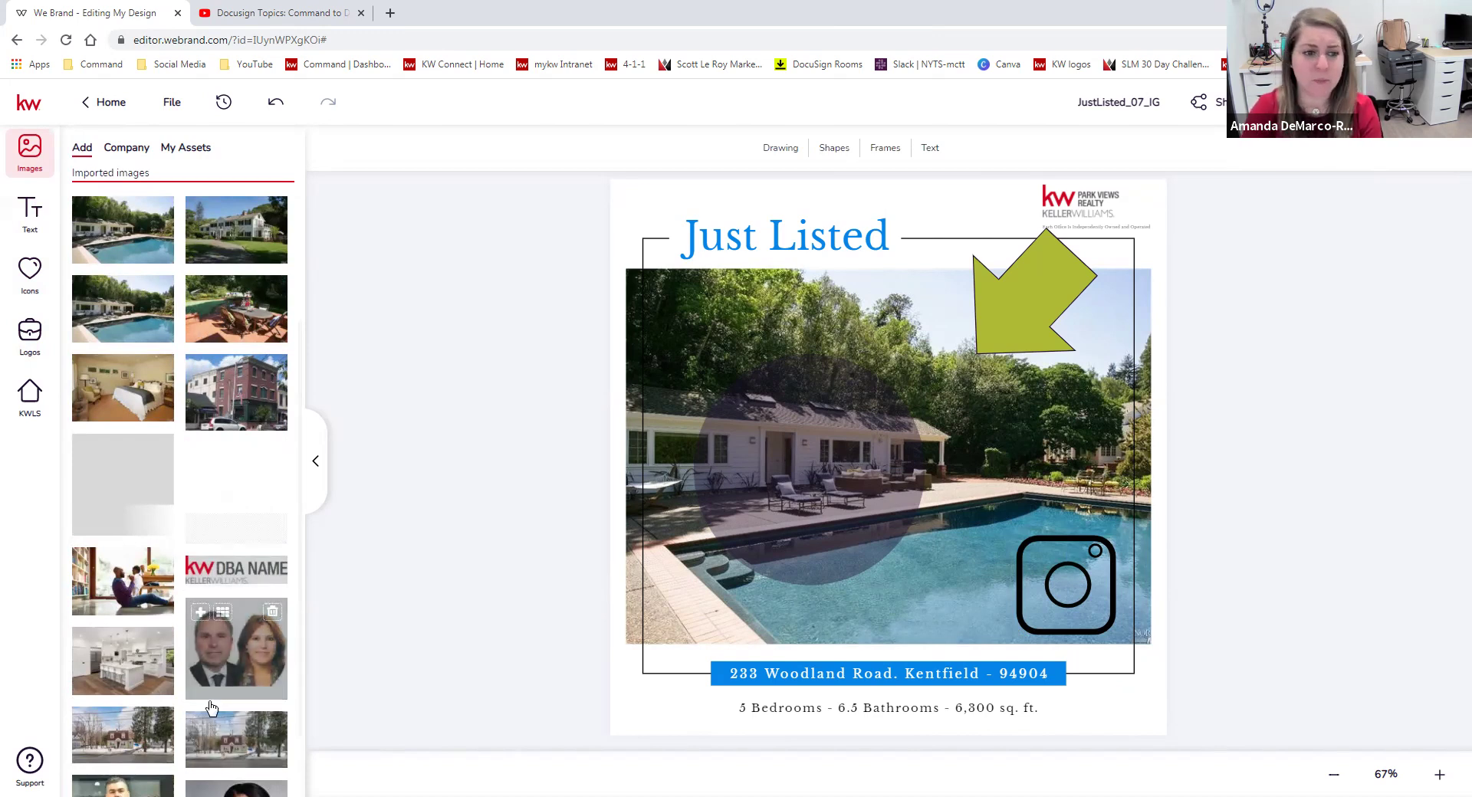
scroll(196, 552, "up", 3)
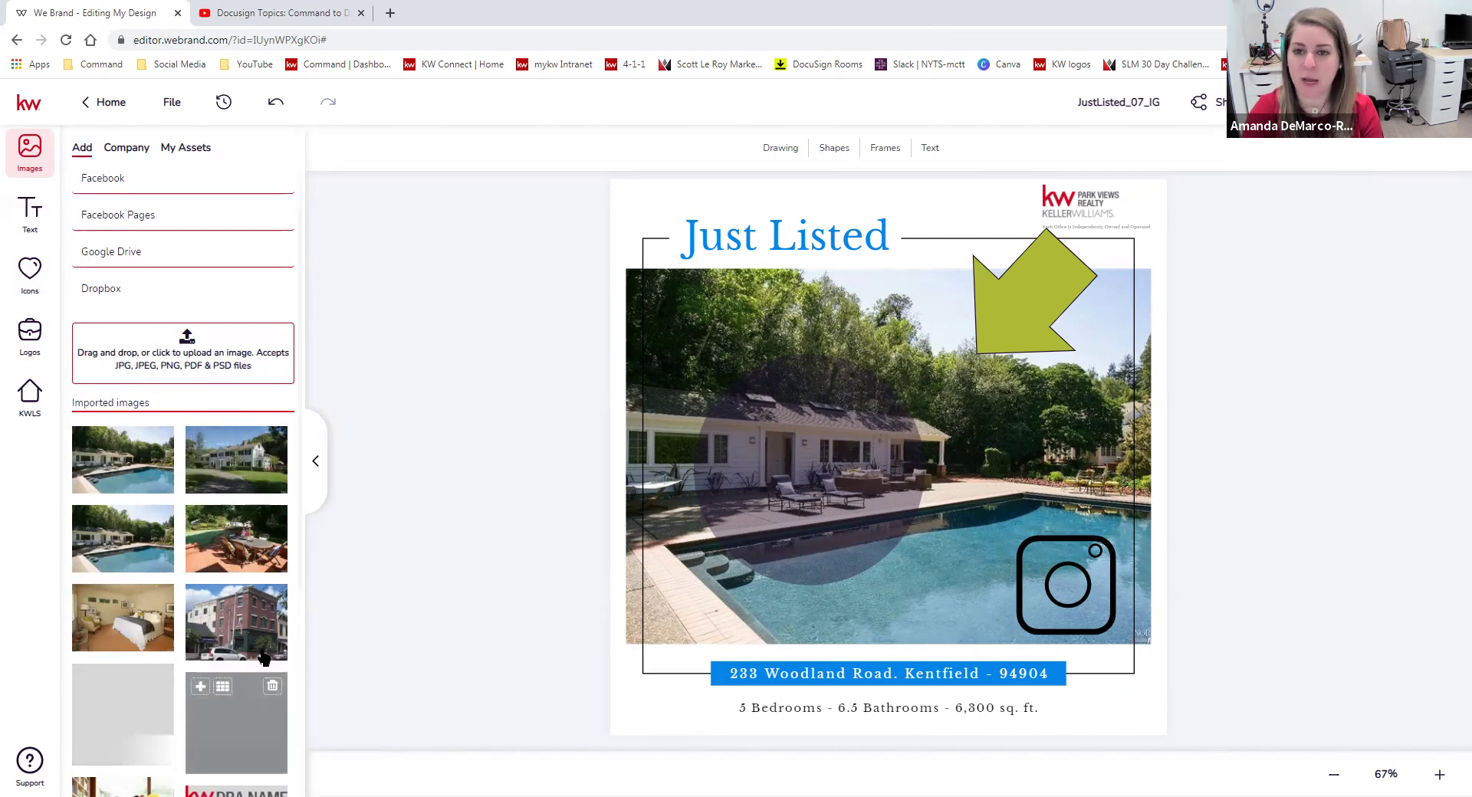
scroll(263, 658, "down", 8)
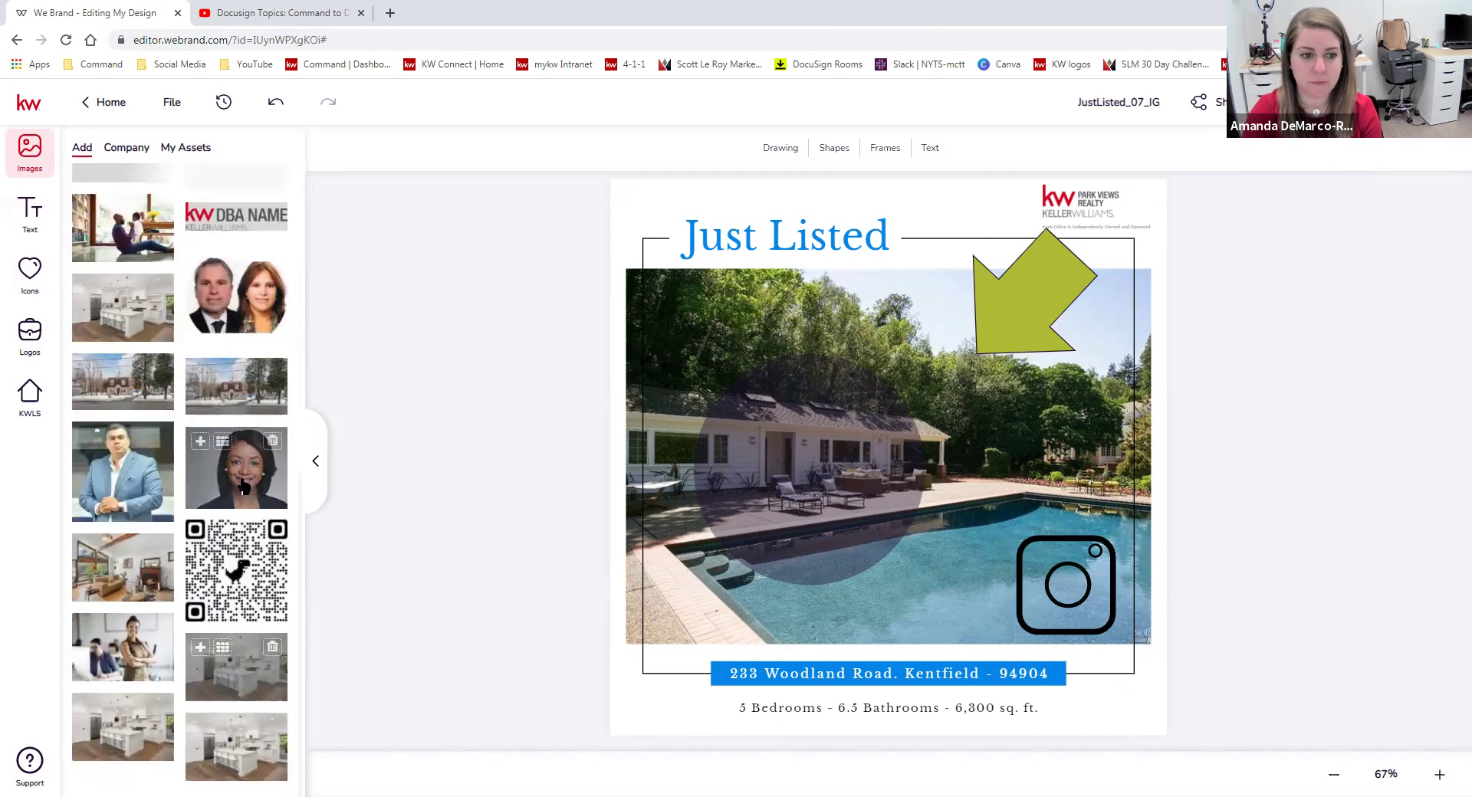
scroll(250, 455, "up", 7)
scroll(250, 455, "up", 1)
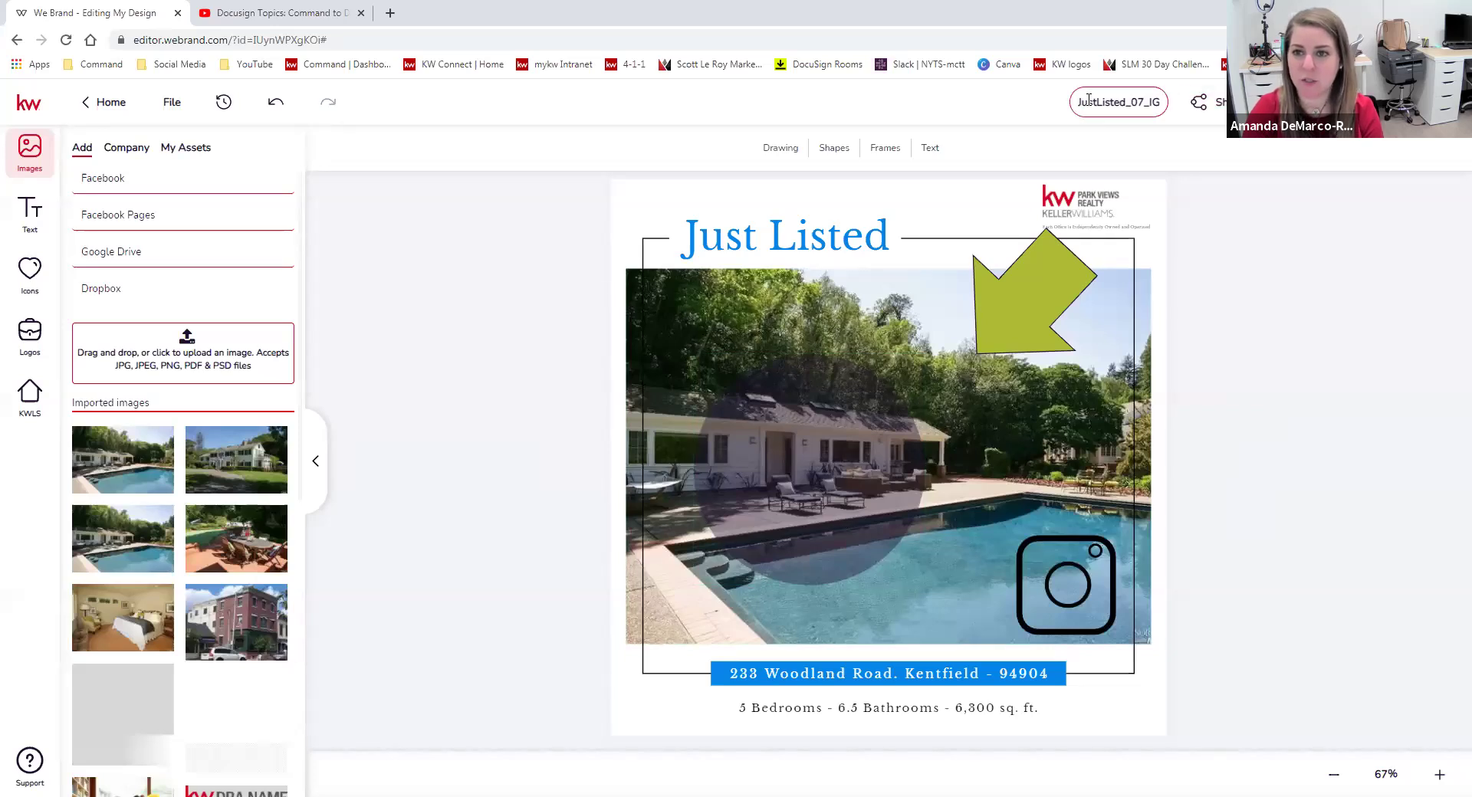
left_click_drag(1080, 104, 1162, 113)
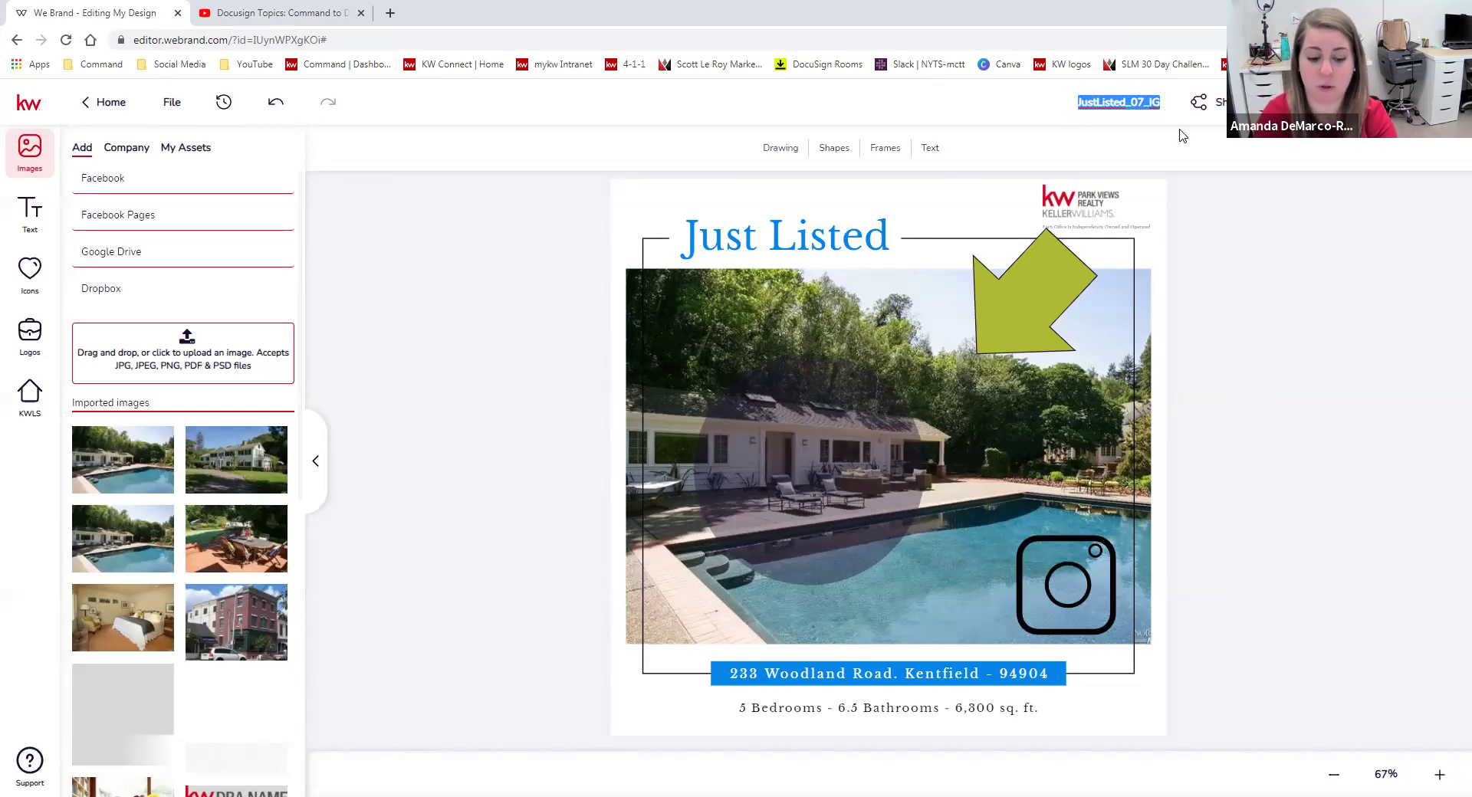
type("Just Listed")
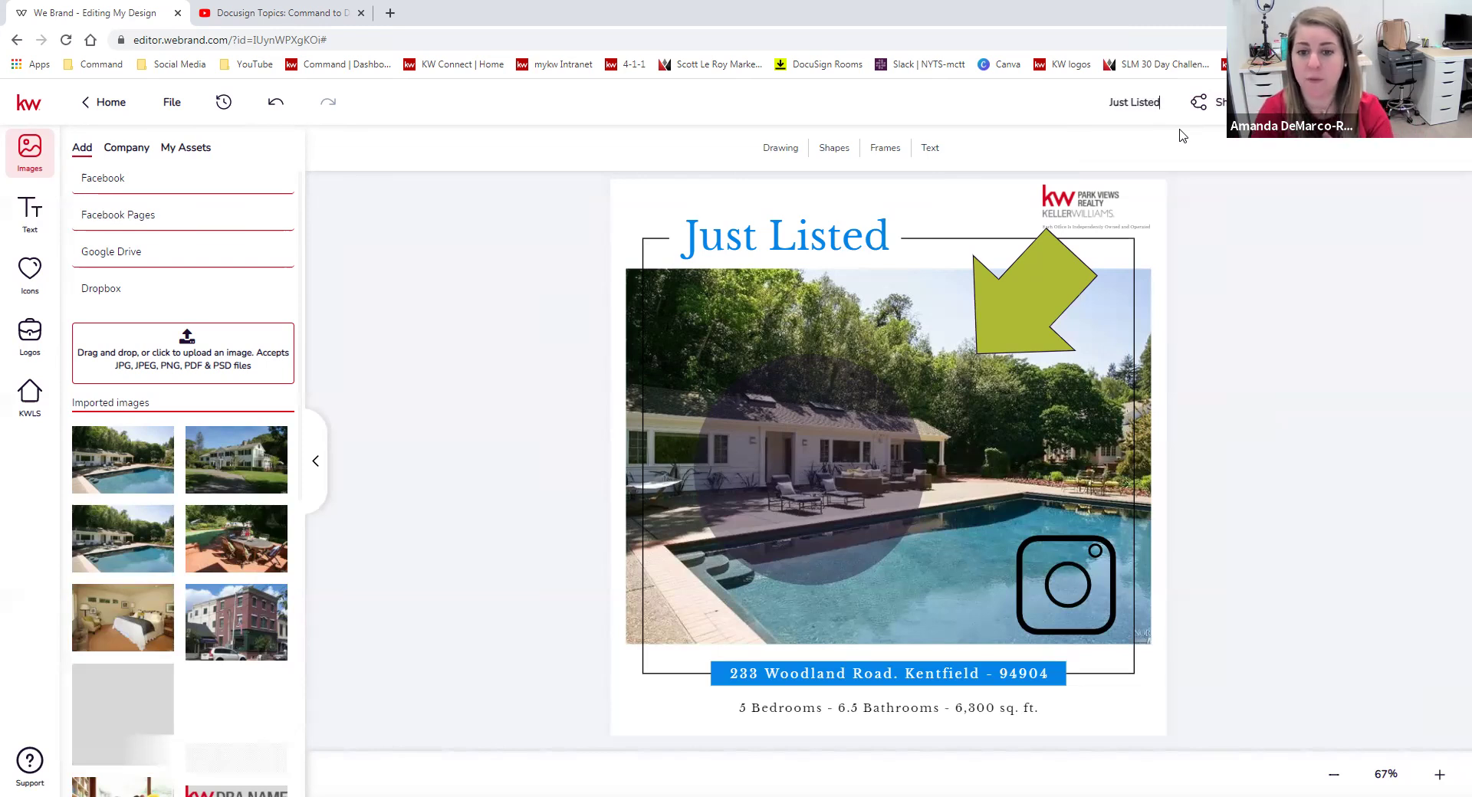
type(" Template")
key("ctrl+a")
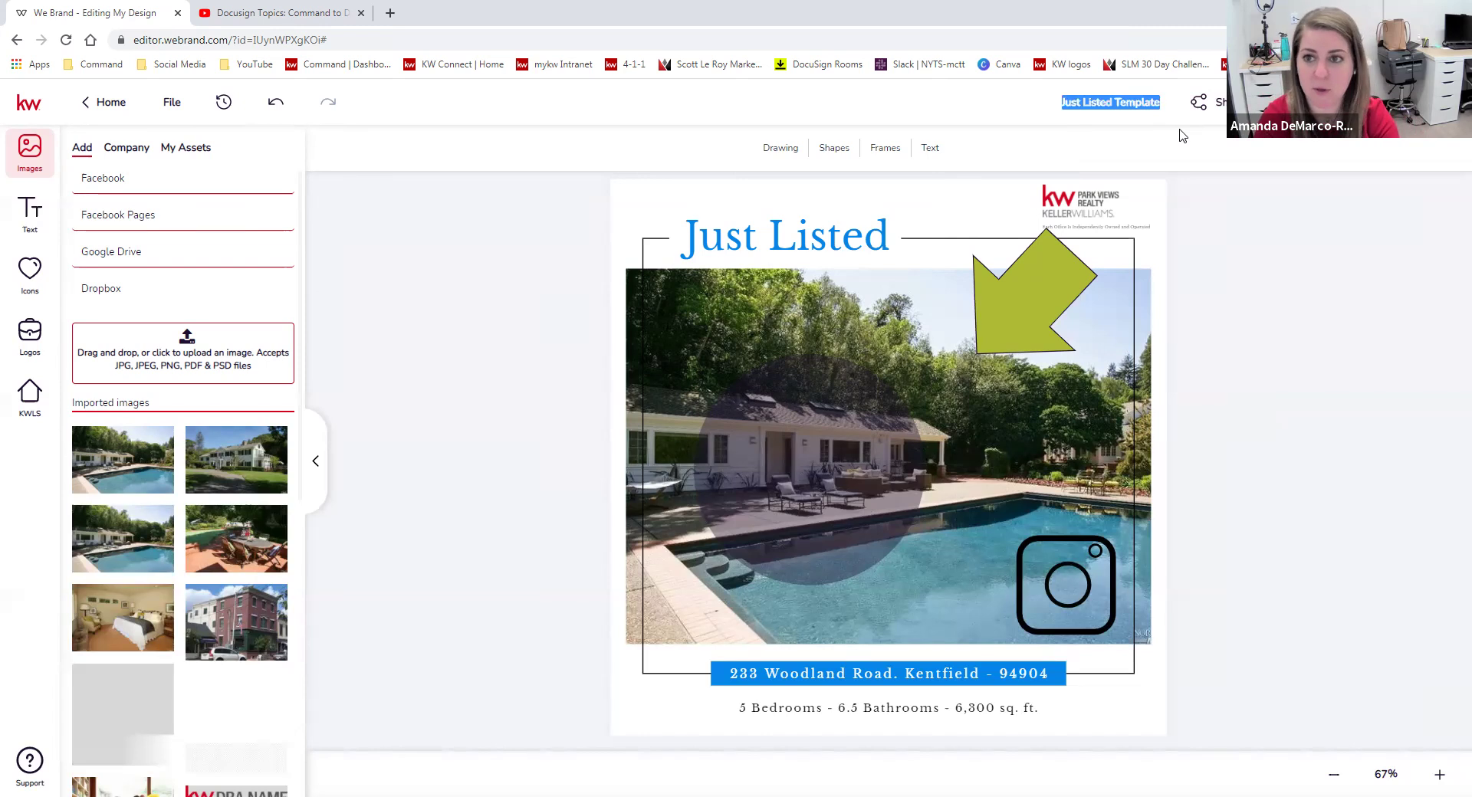
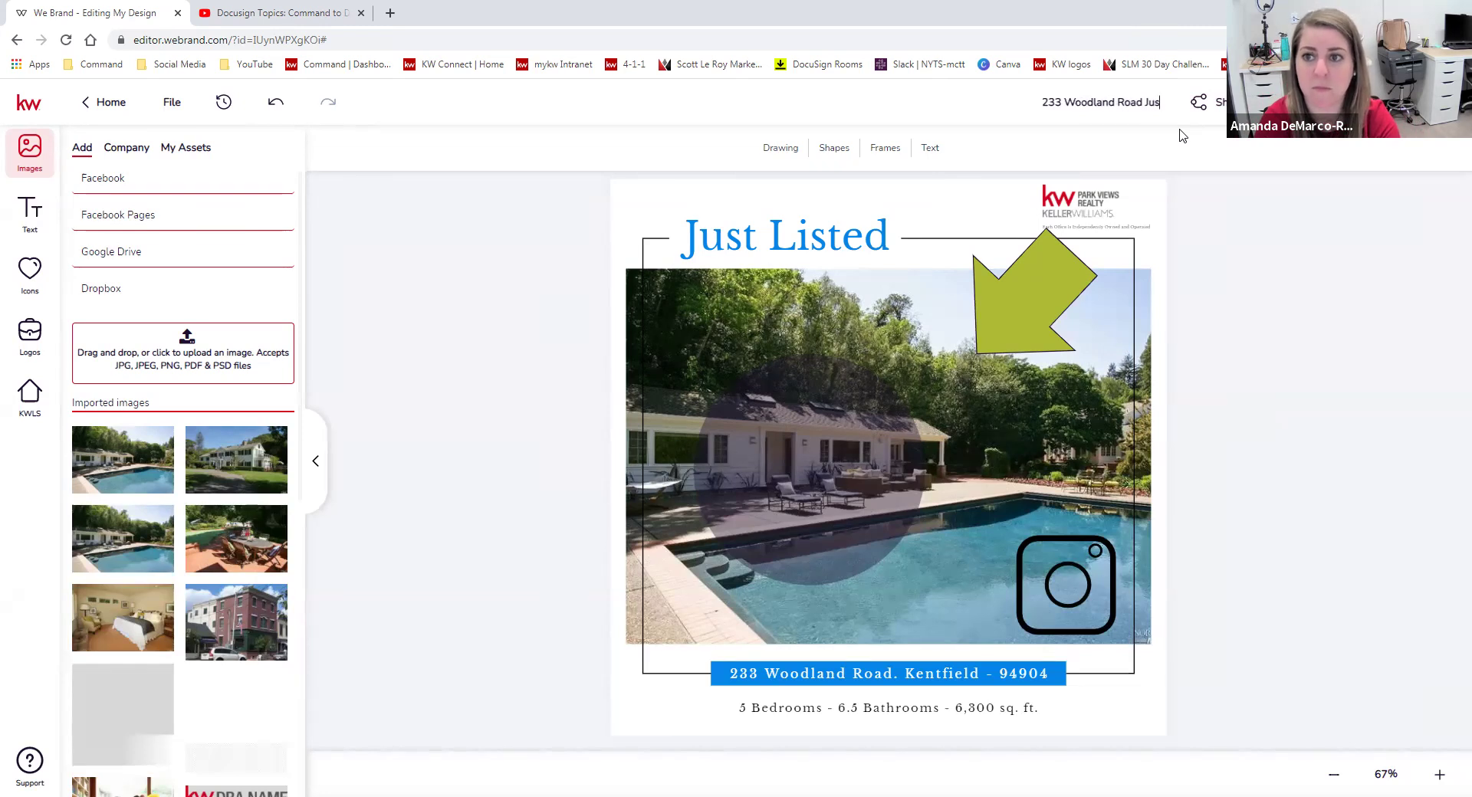
type("t Listed")
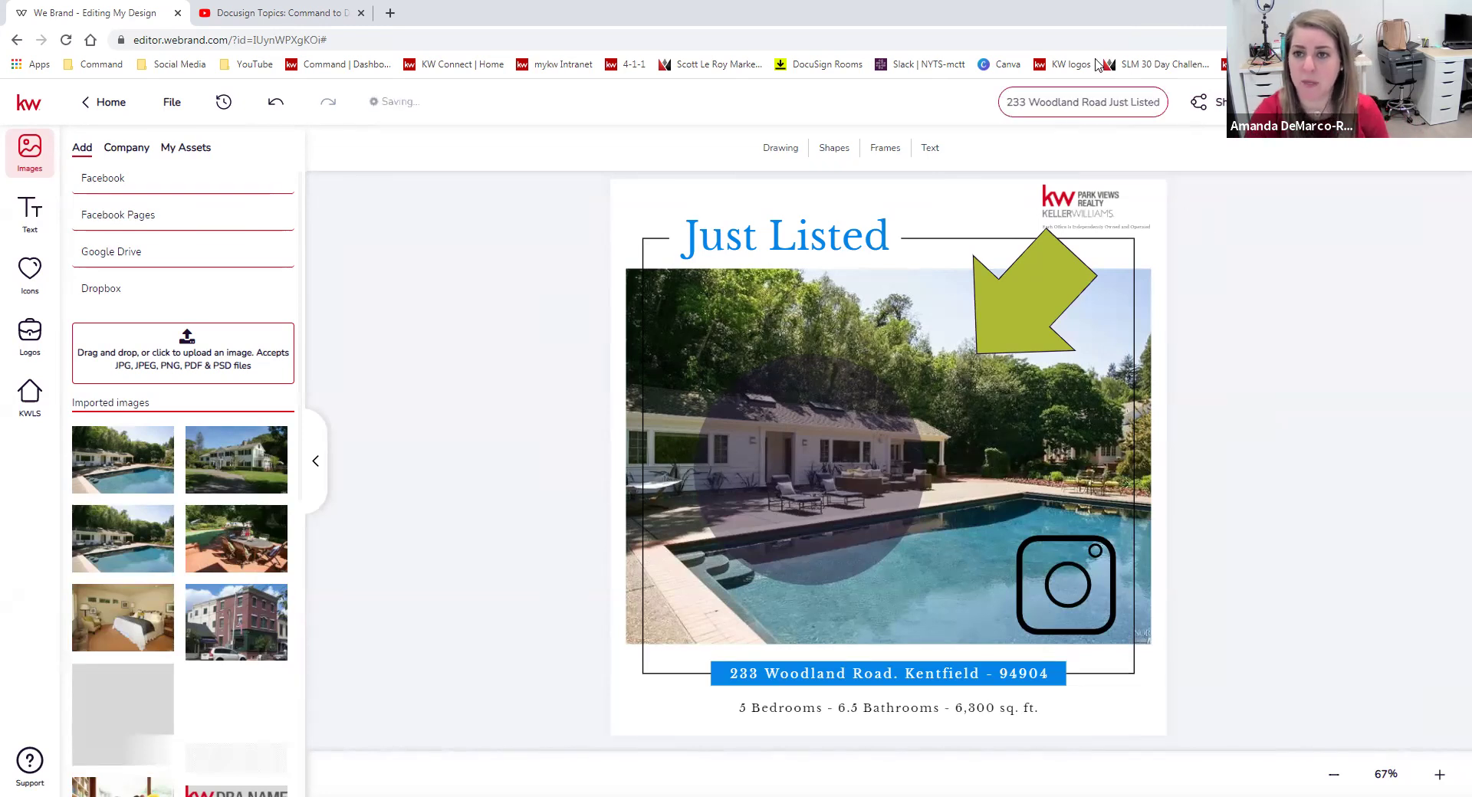
left_click(1255, 229)
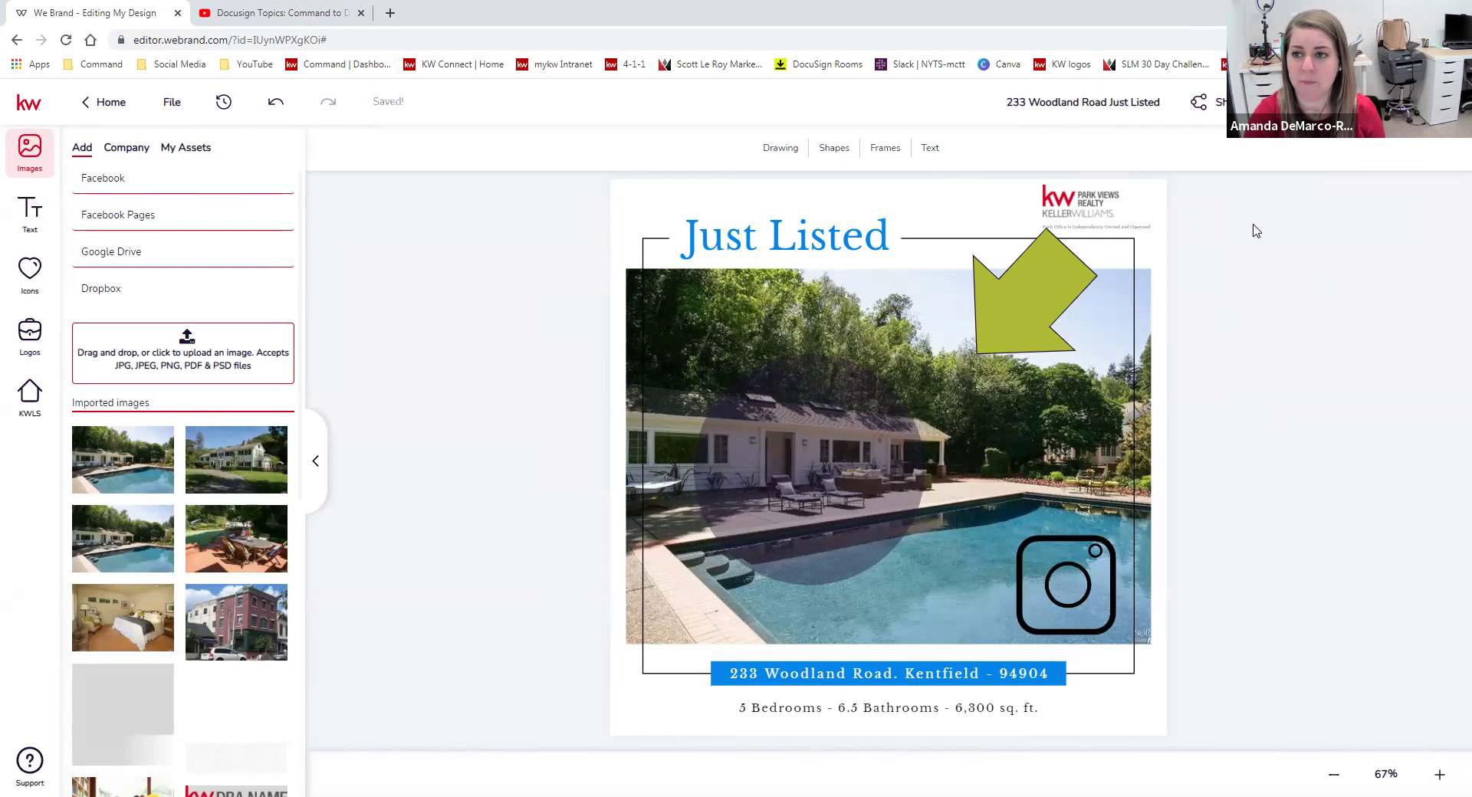
left_click(1446, 102)
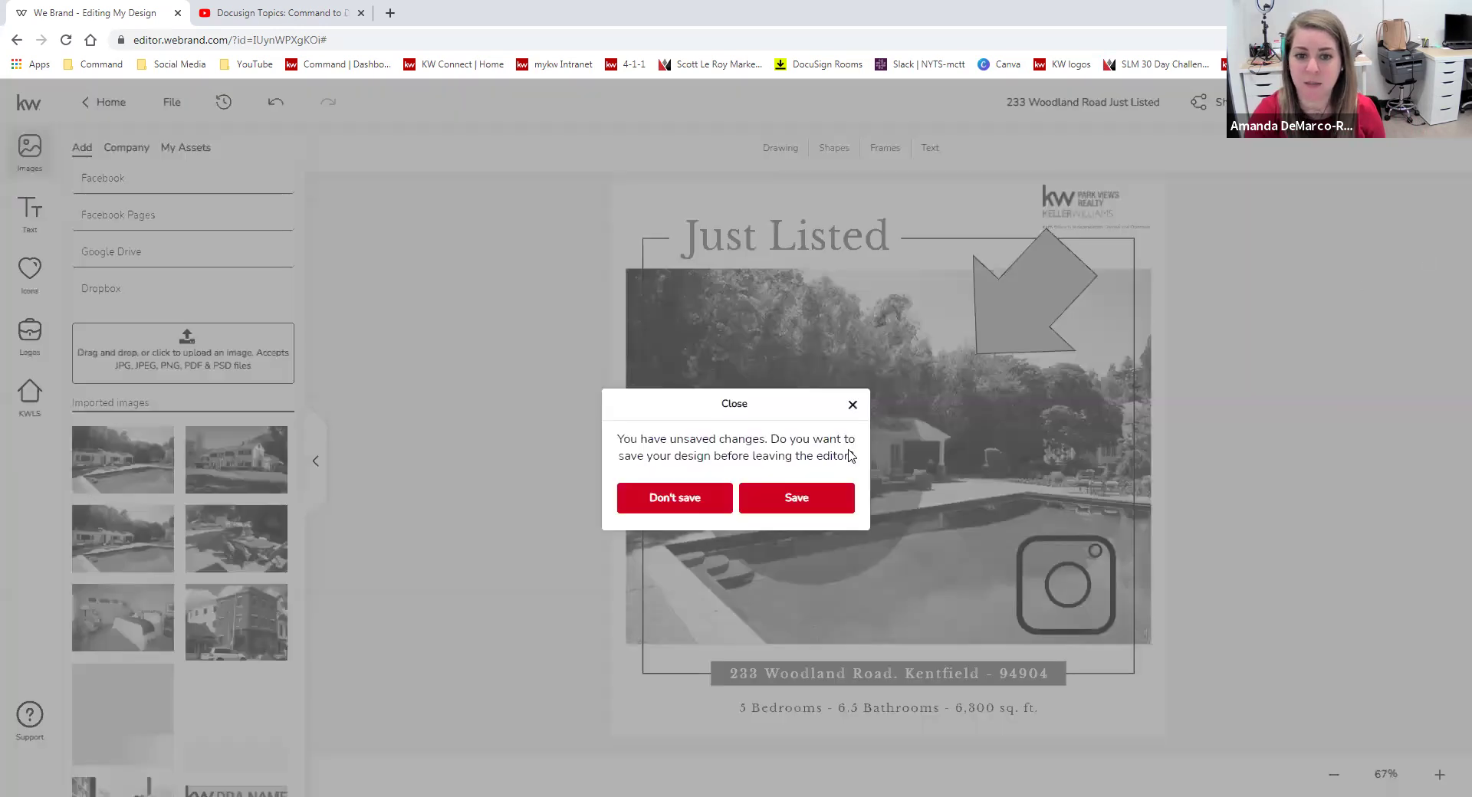
Save the design, view the Social templates, and start a new Social design.
left_click(798, 504)
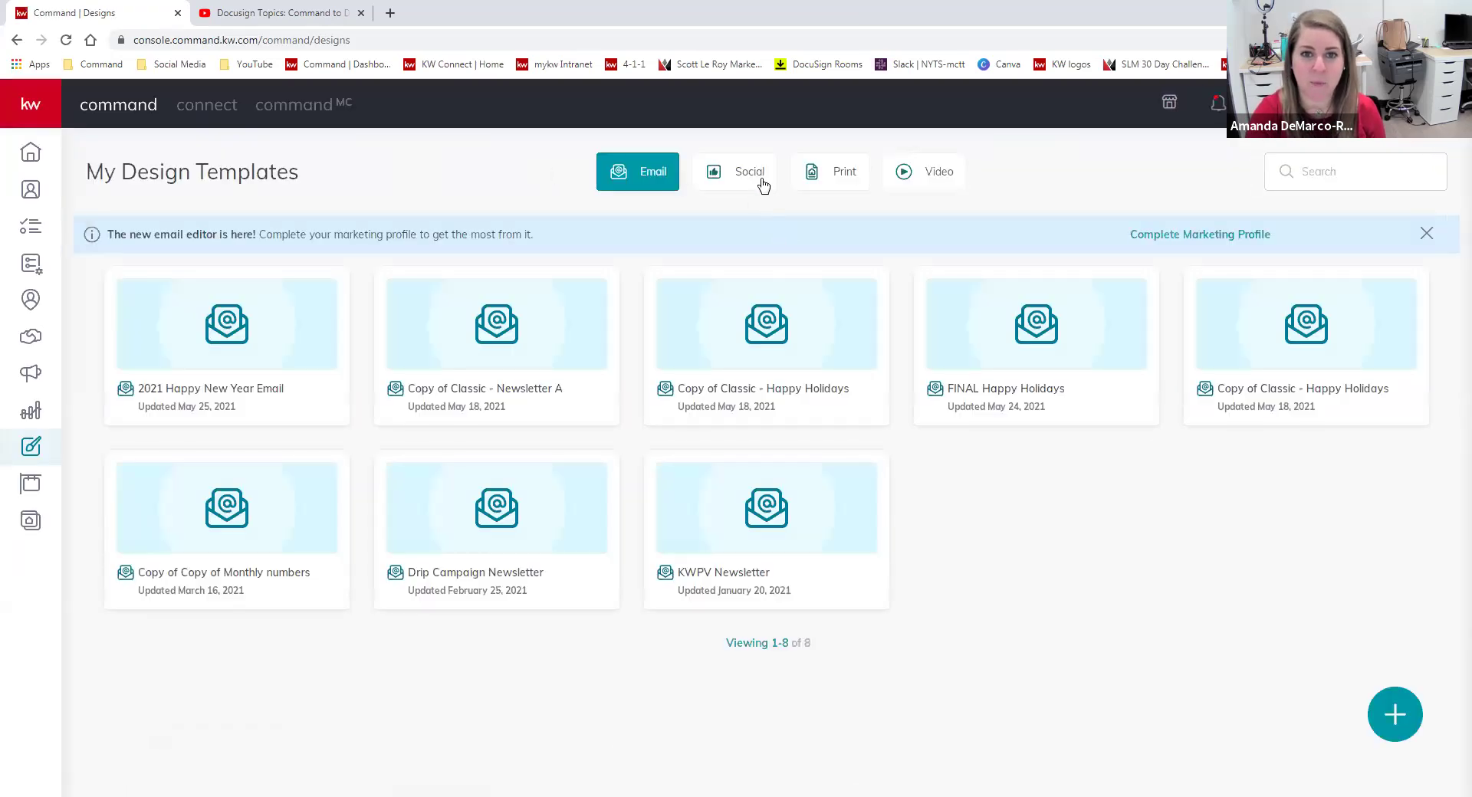
left_click(747, 174)
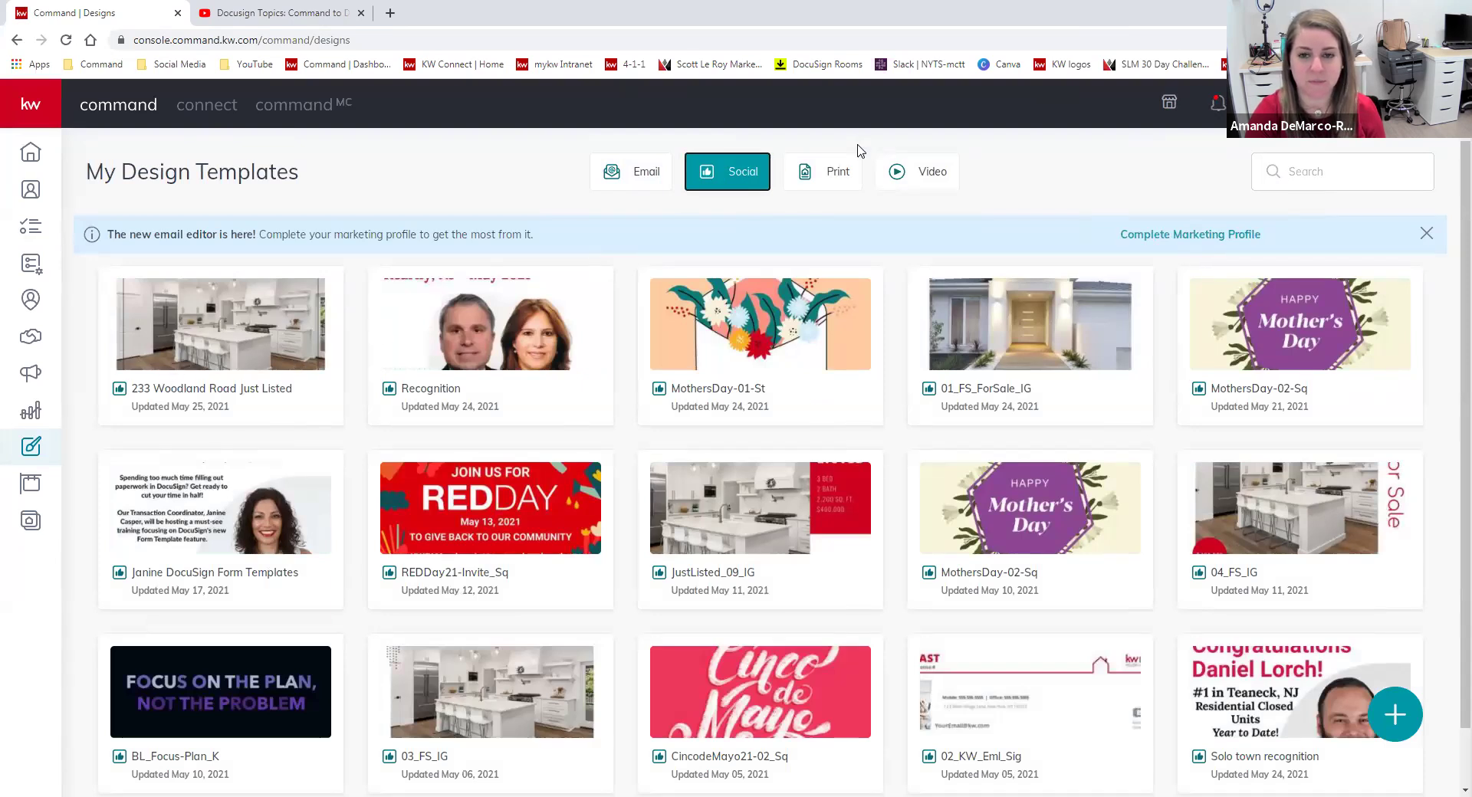
left_click(1395, 714)
left_click(769, 374)
left_click(959, 635)
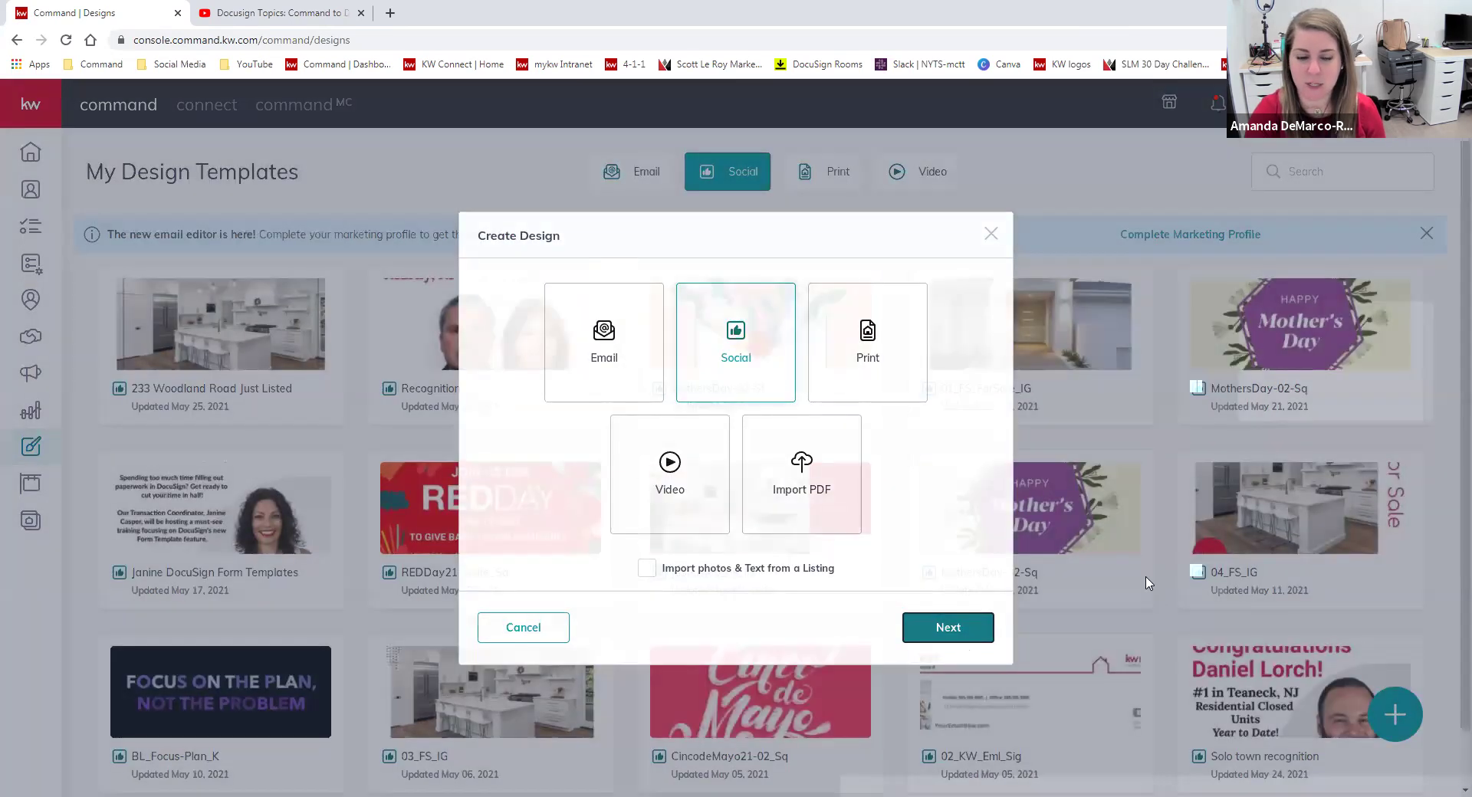
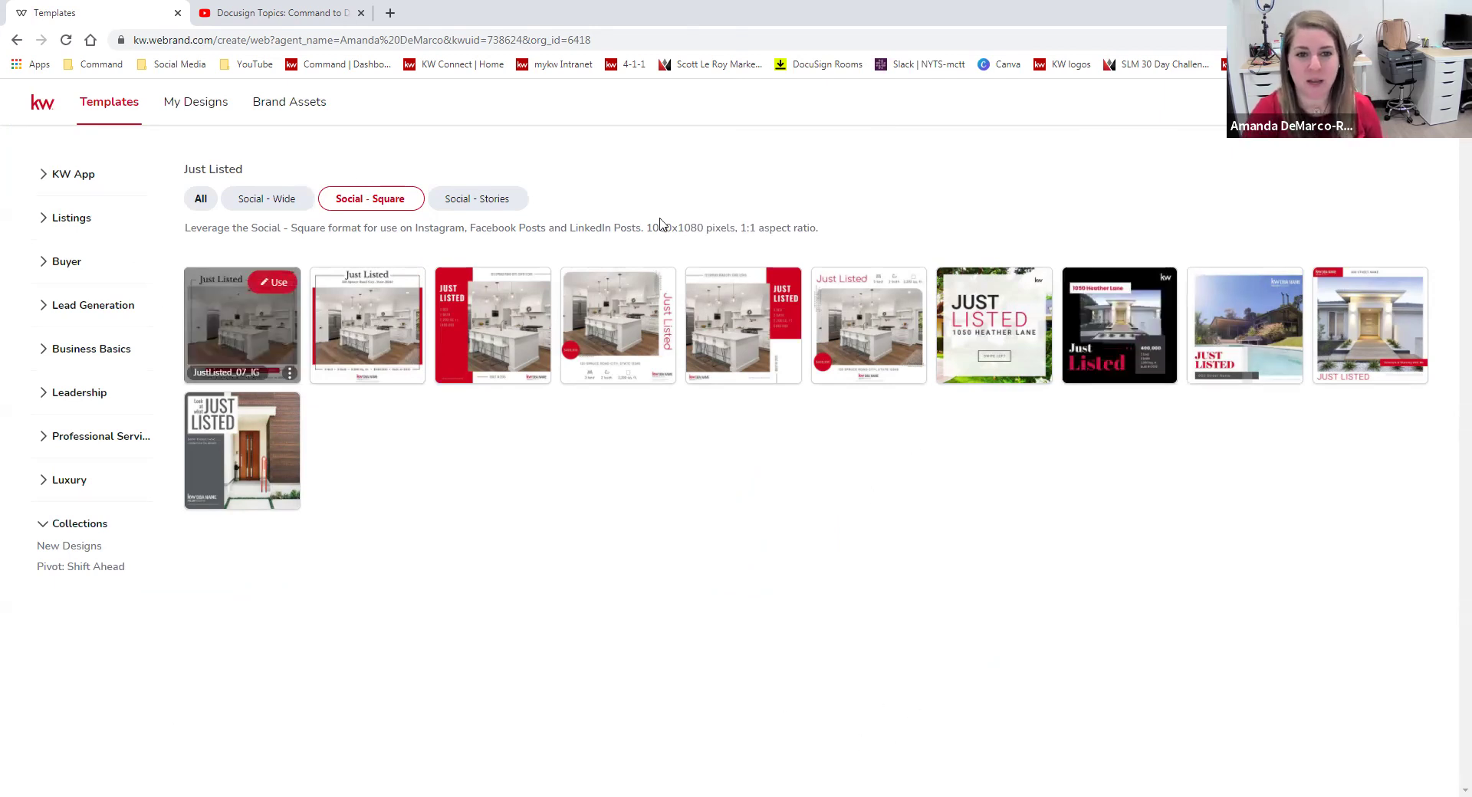
Expand Listings and Buyer categories and browse the Neighborhood Snaps templates.
mouse_move(615, 345)
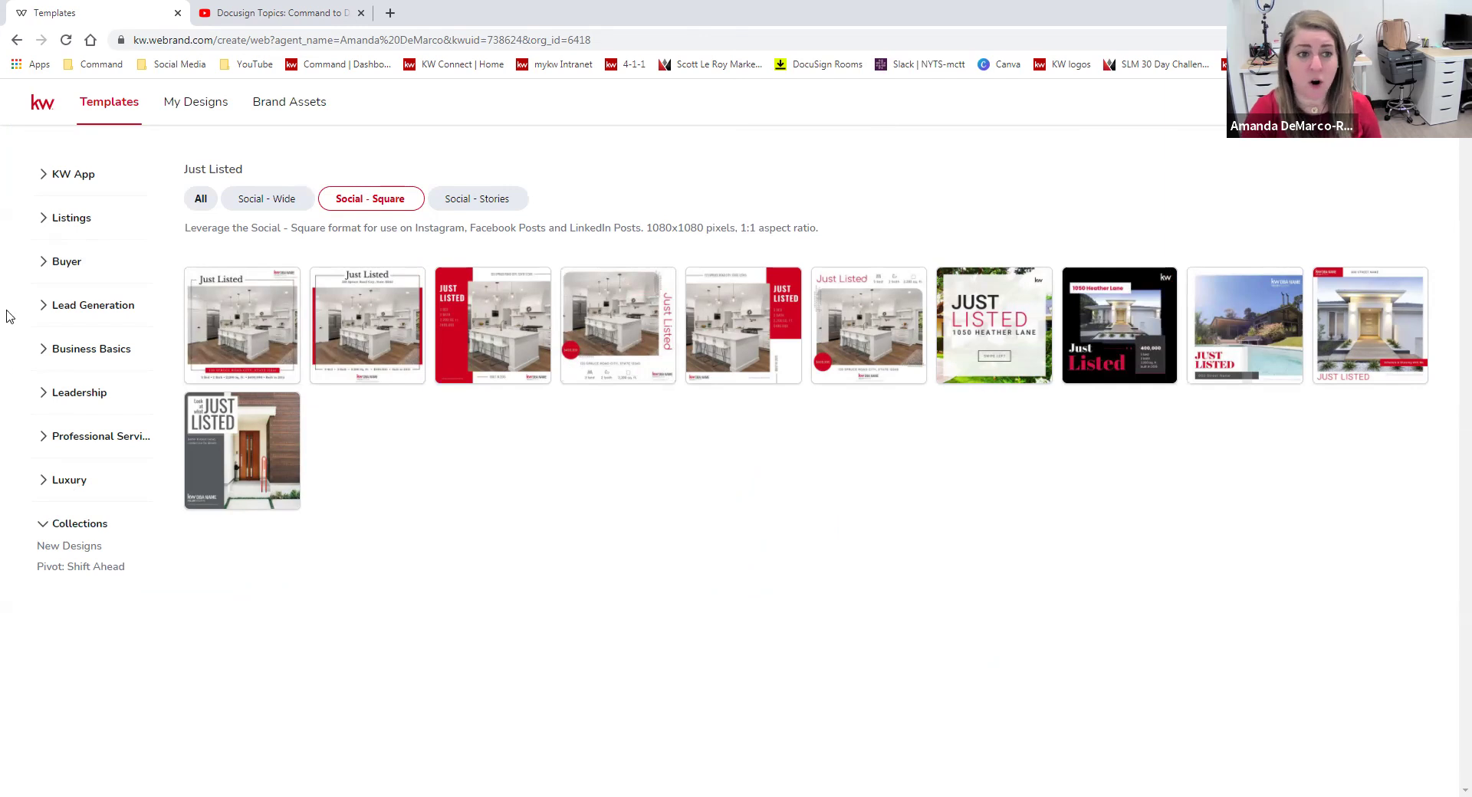
left_click(66, 218)
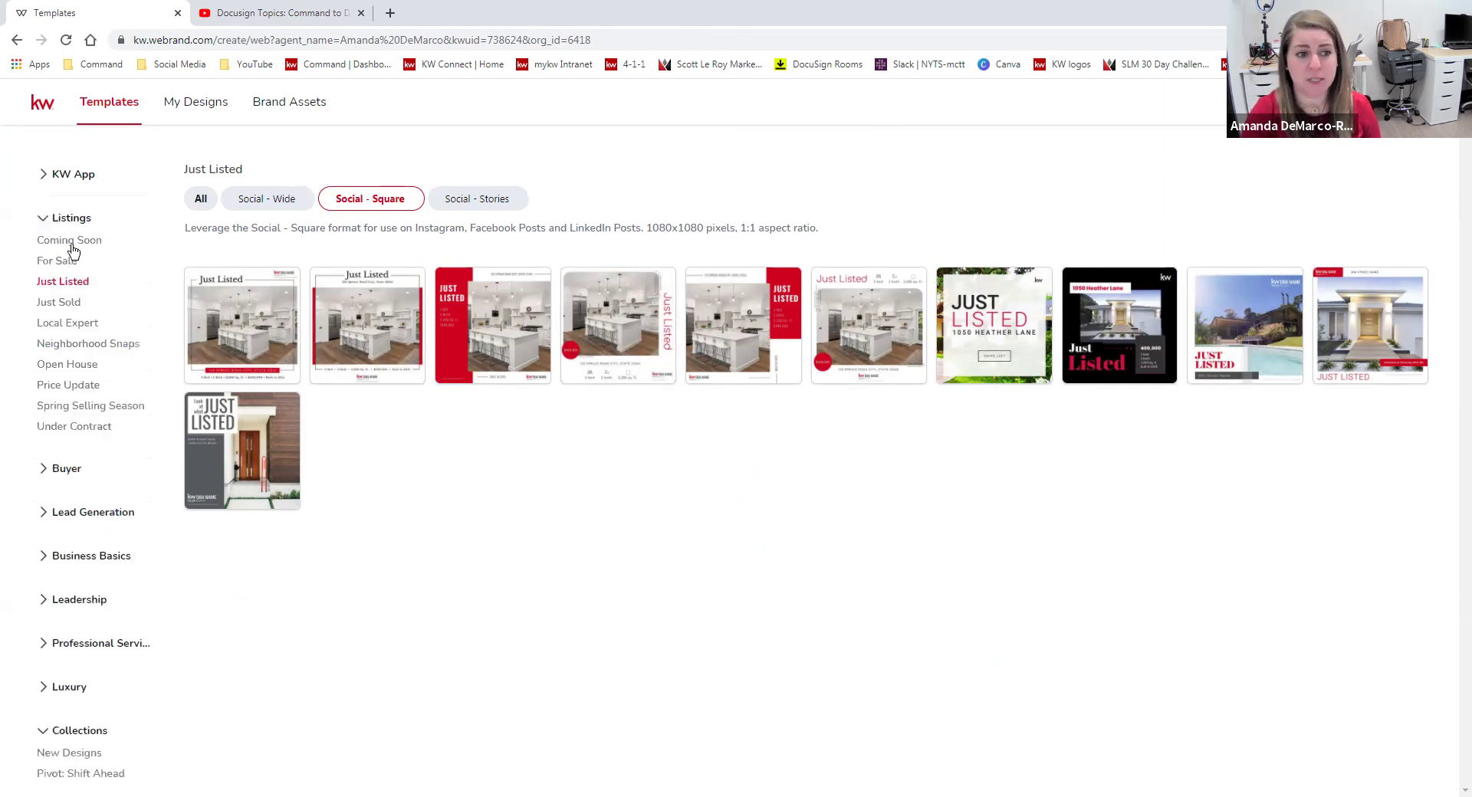
left_click(46, 470)
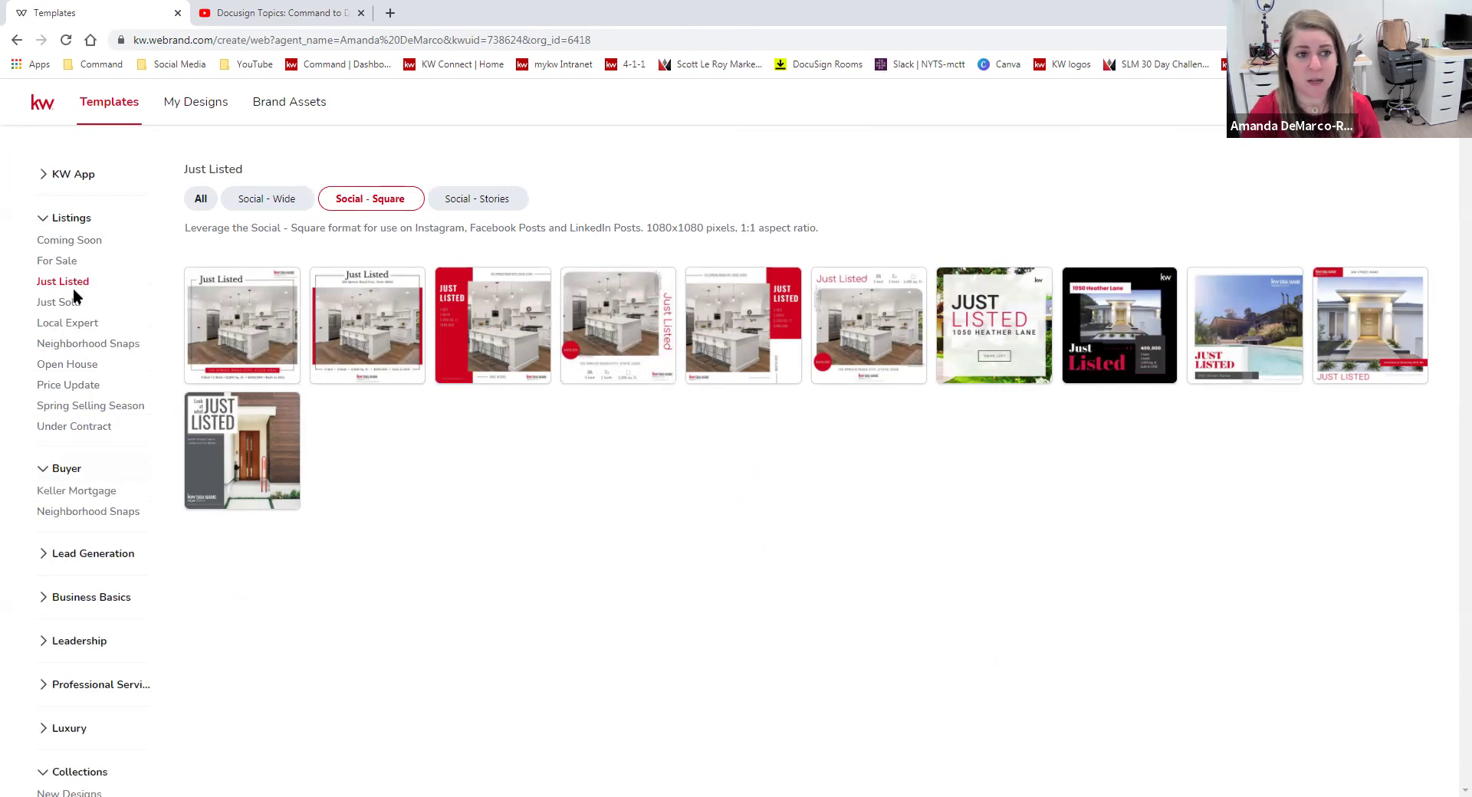
left_click(73, 514)
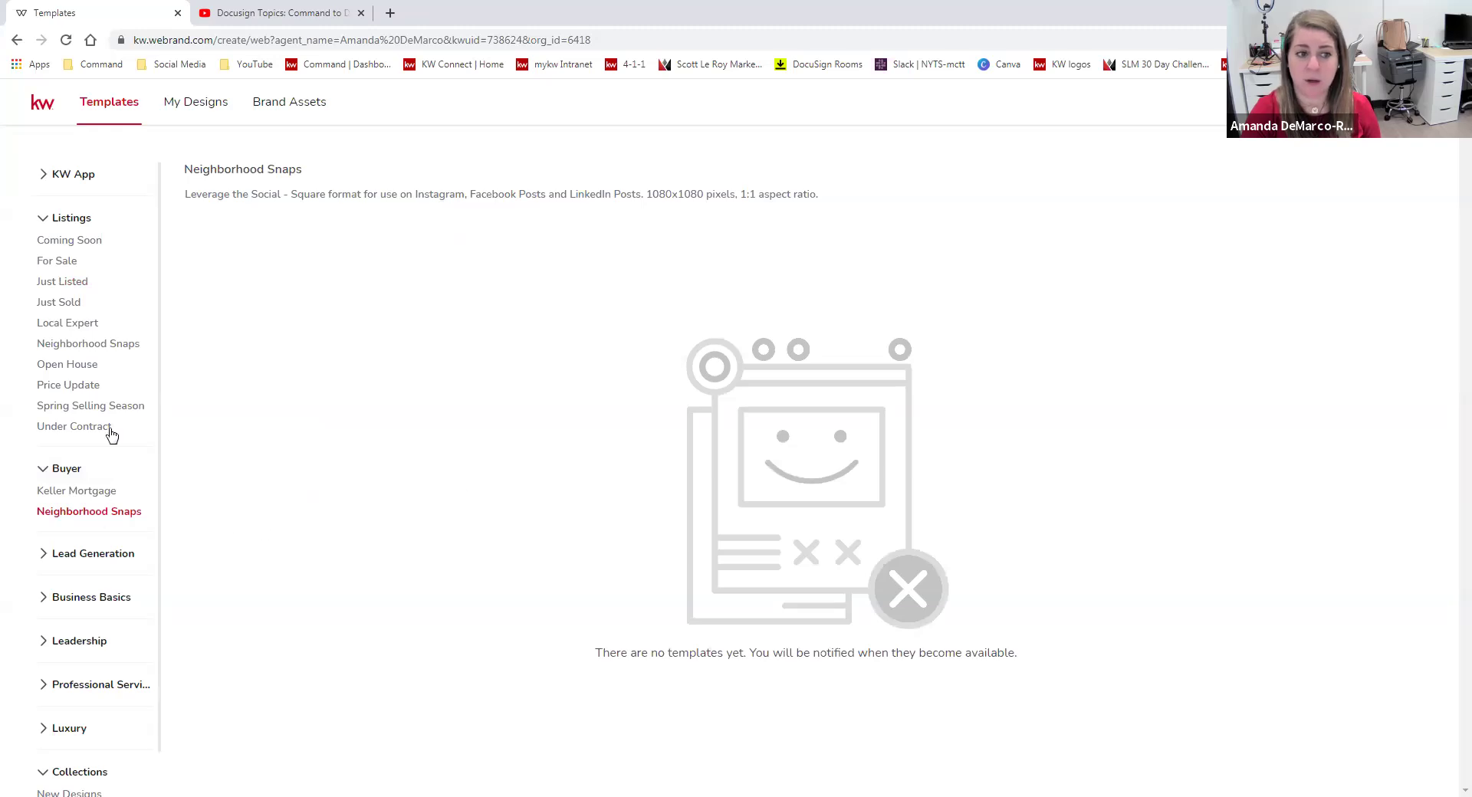
left_click(117, 345)
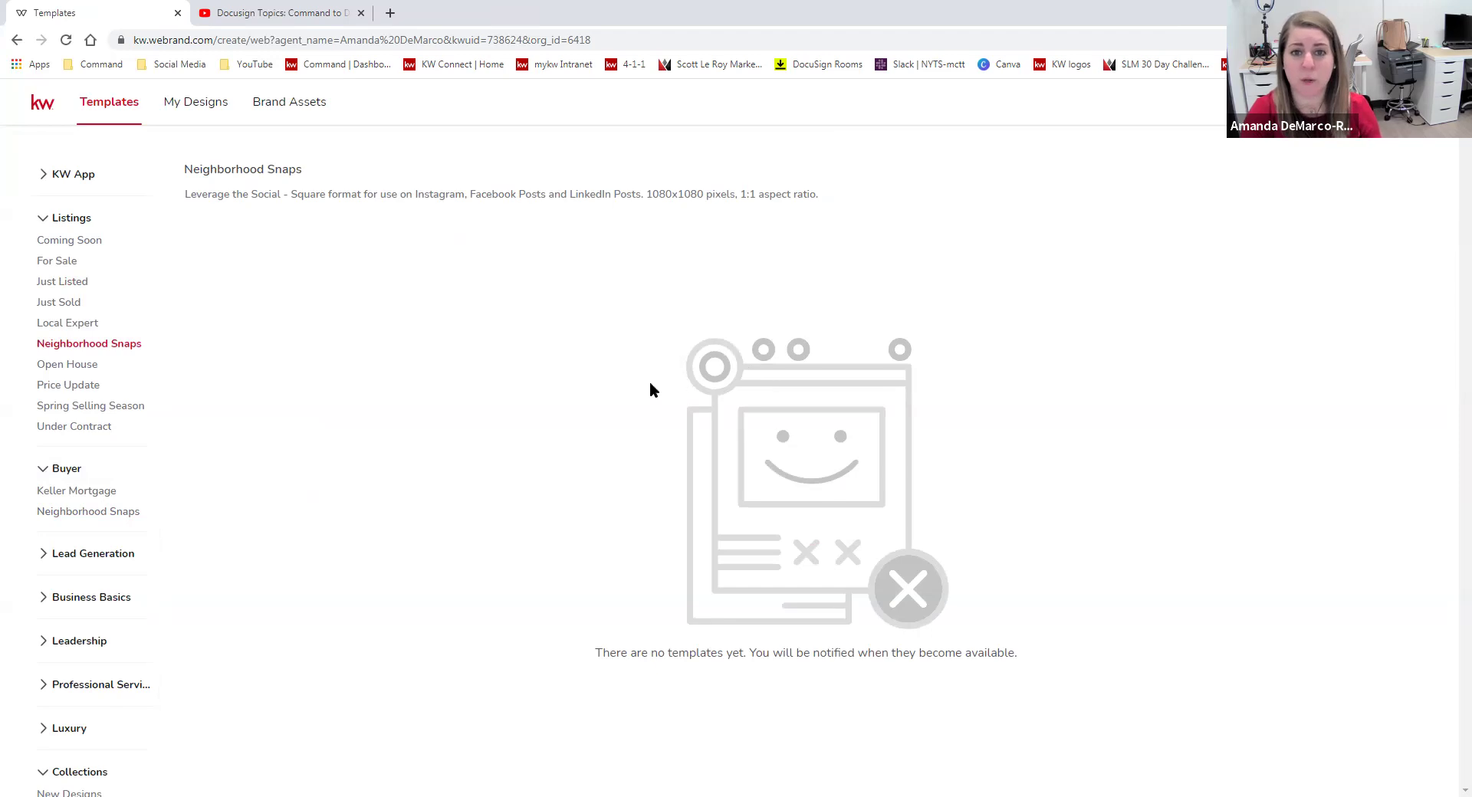
scroll(130, 347, "down", 1)
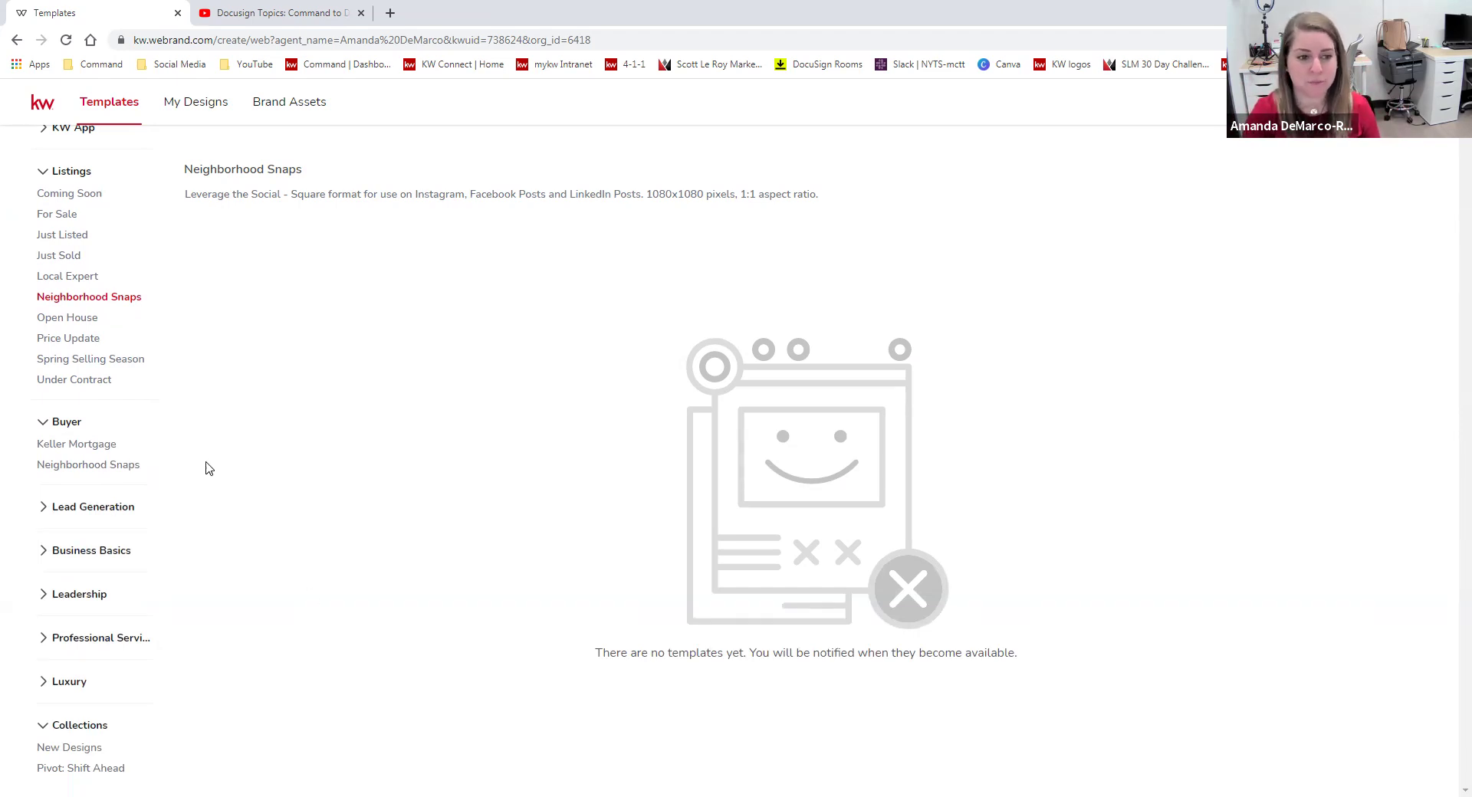
View Lead Generation's Client Love and I ♥ KW templates, then return to Command Designs.
left_click(46, 513)
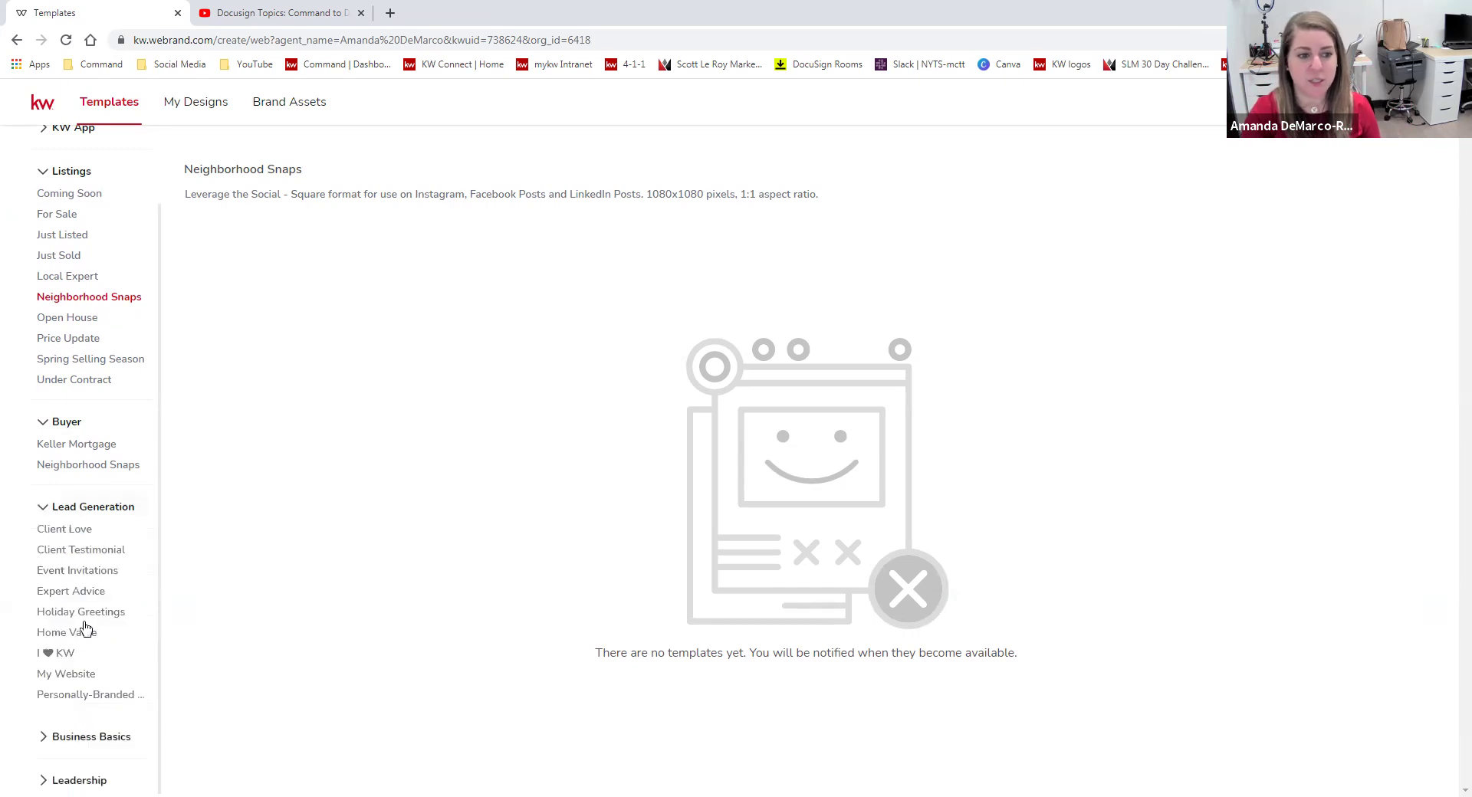
left_click(81, 531)
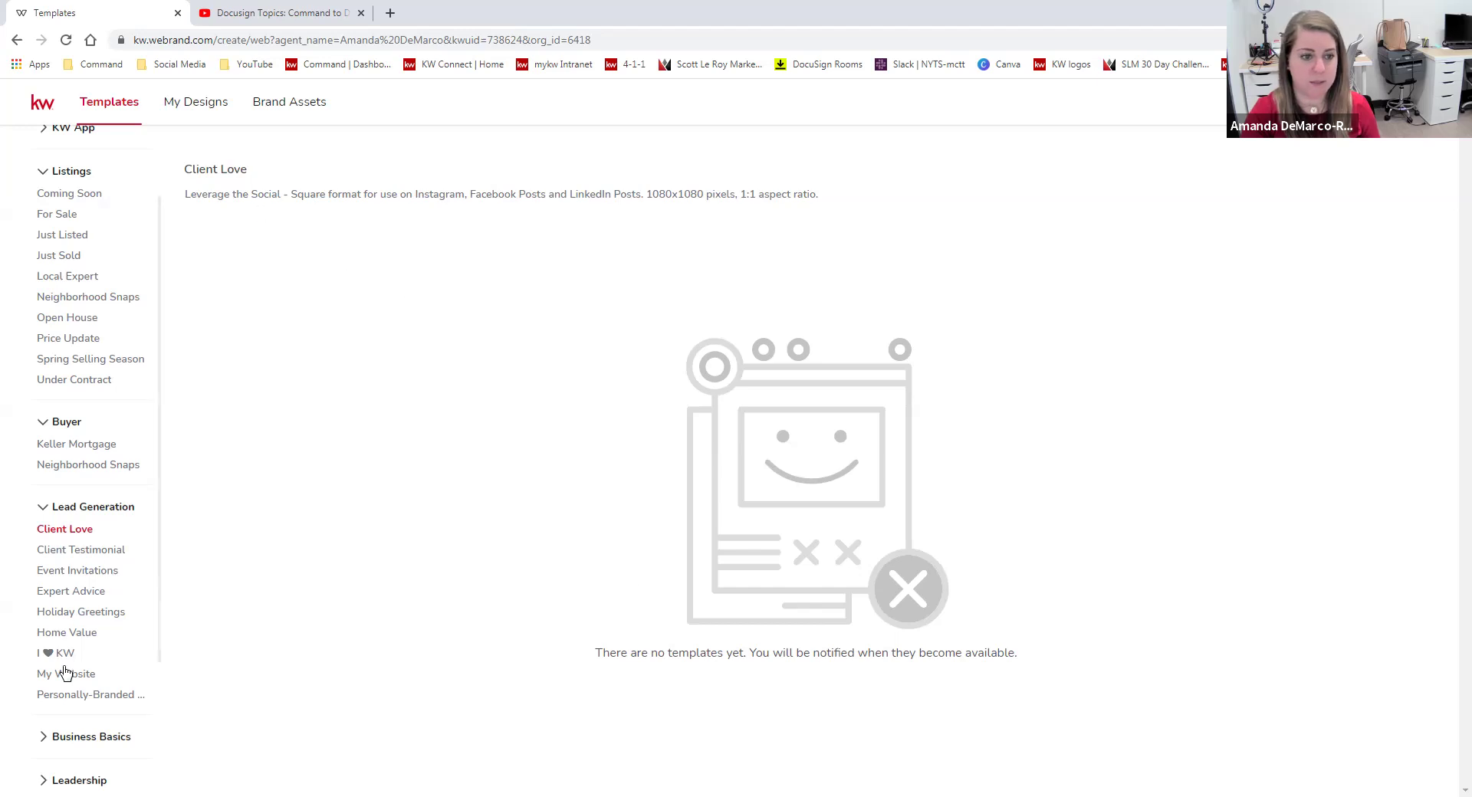
left_click(67, 653)
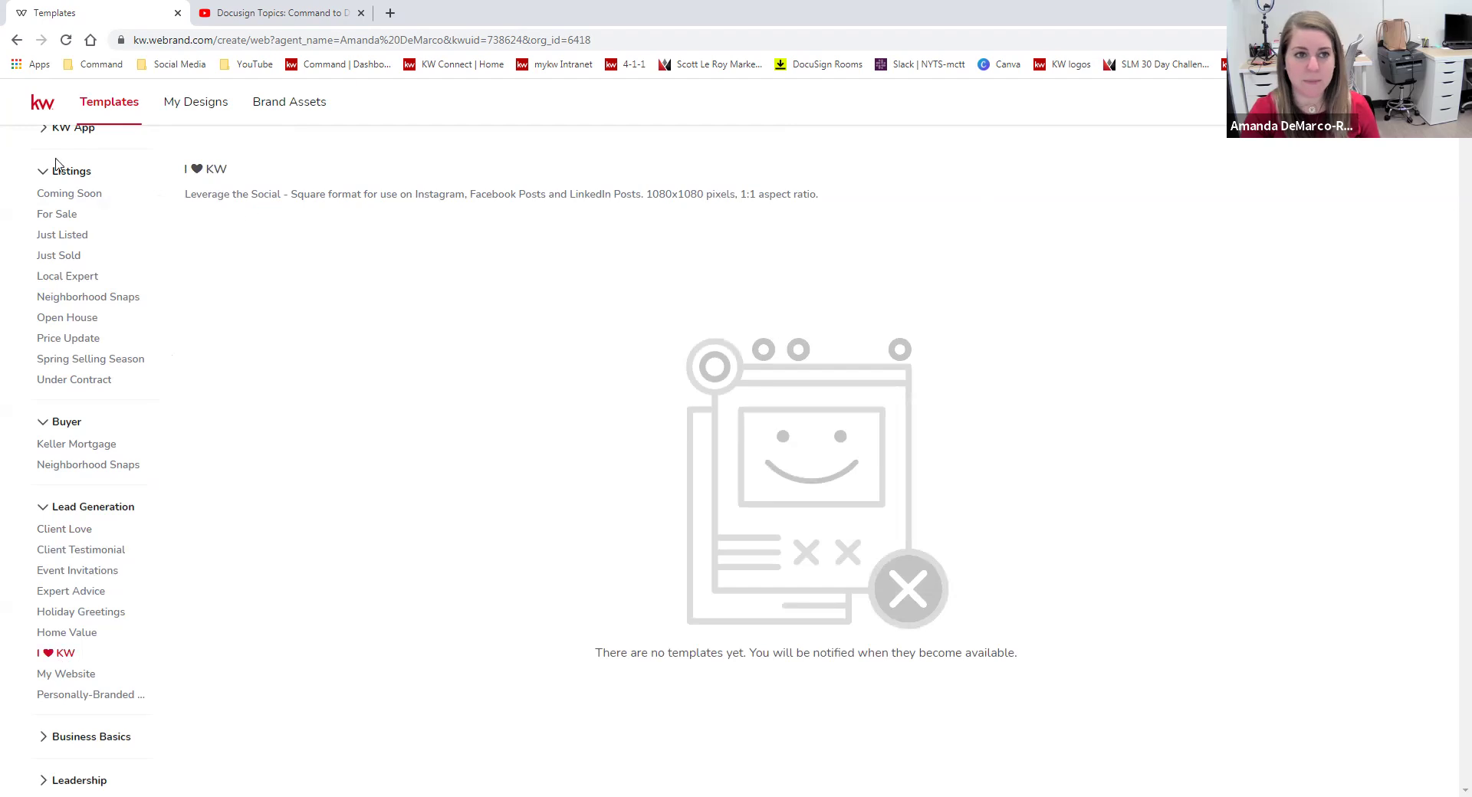
left_click(503, 151)
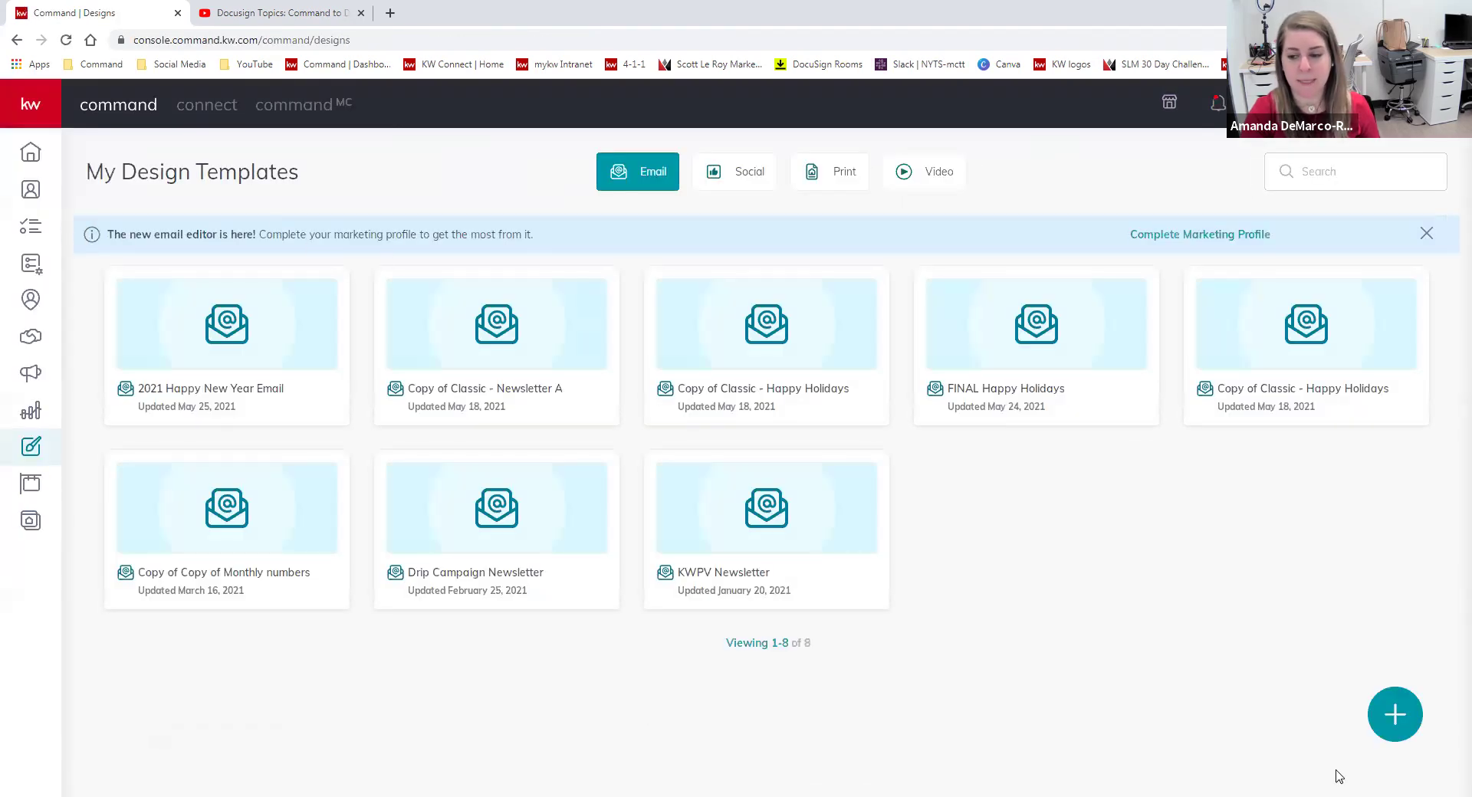
Create a new Print design to reopen the We Brand print template library.
left_click(1385, 716)
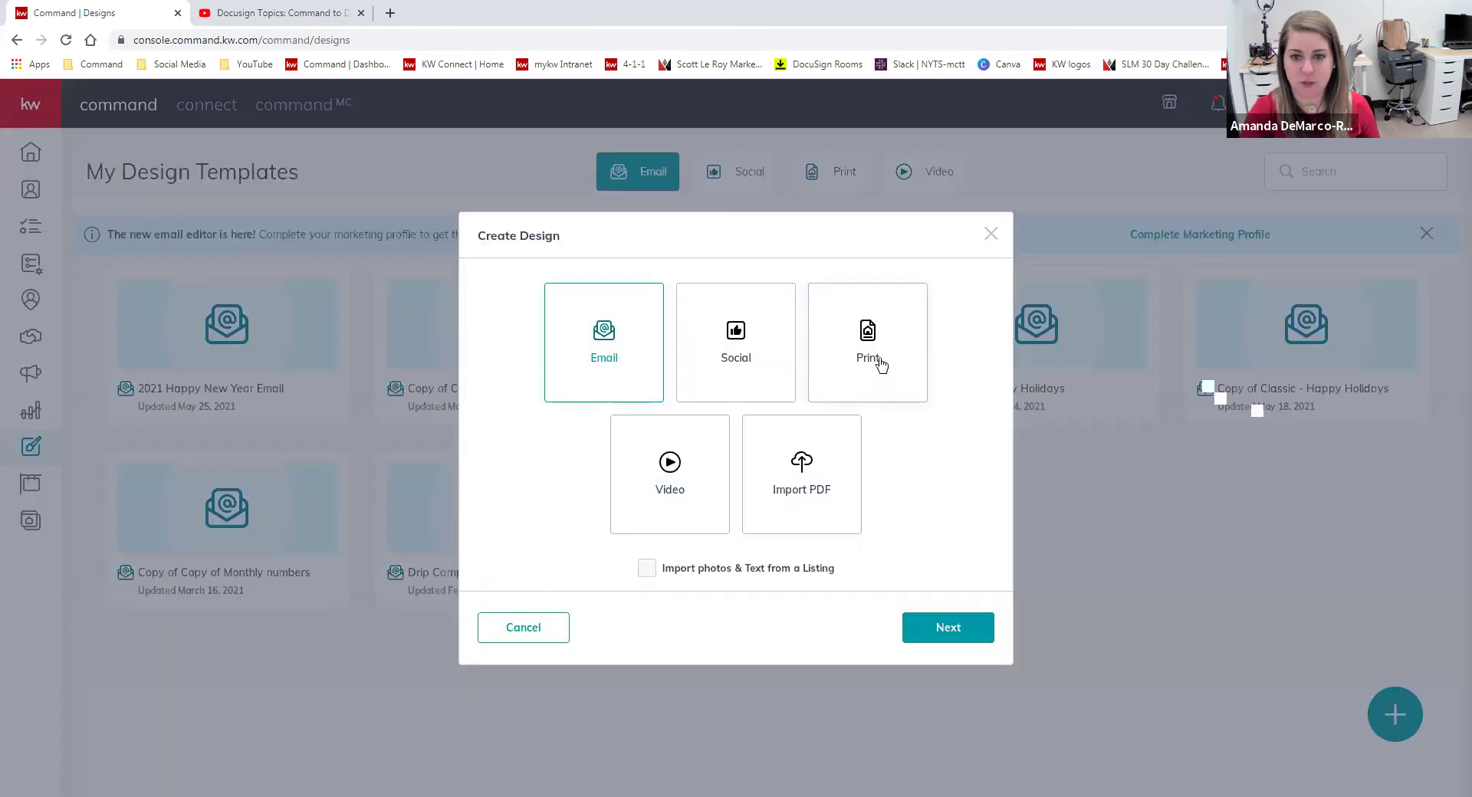
left_click(878, 360)
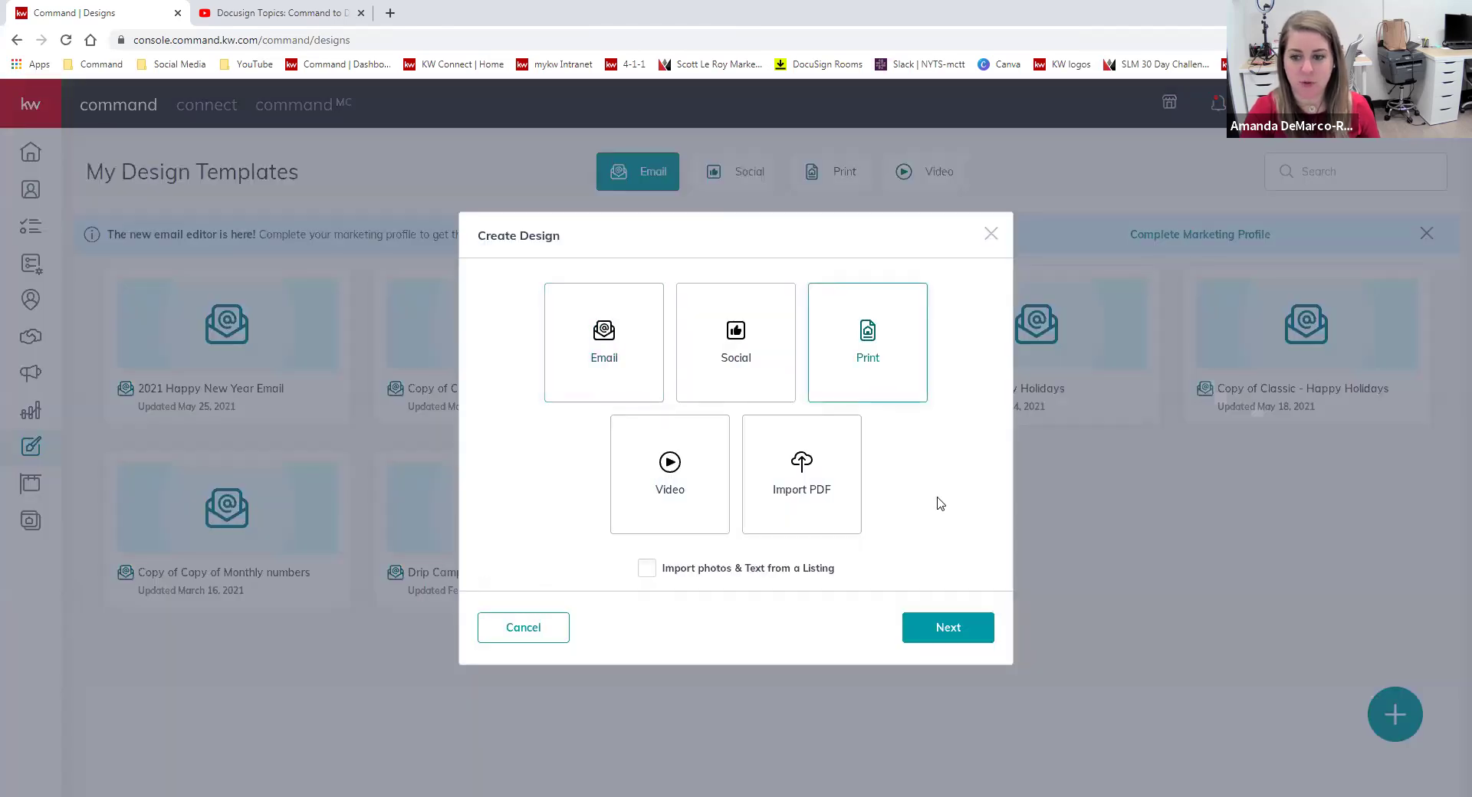
left_click(975, 633)
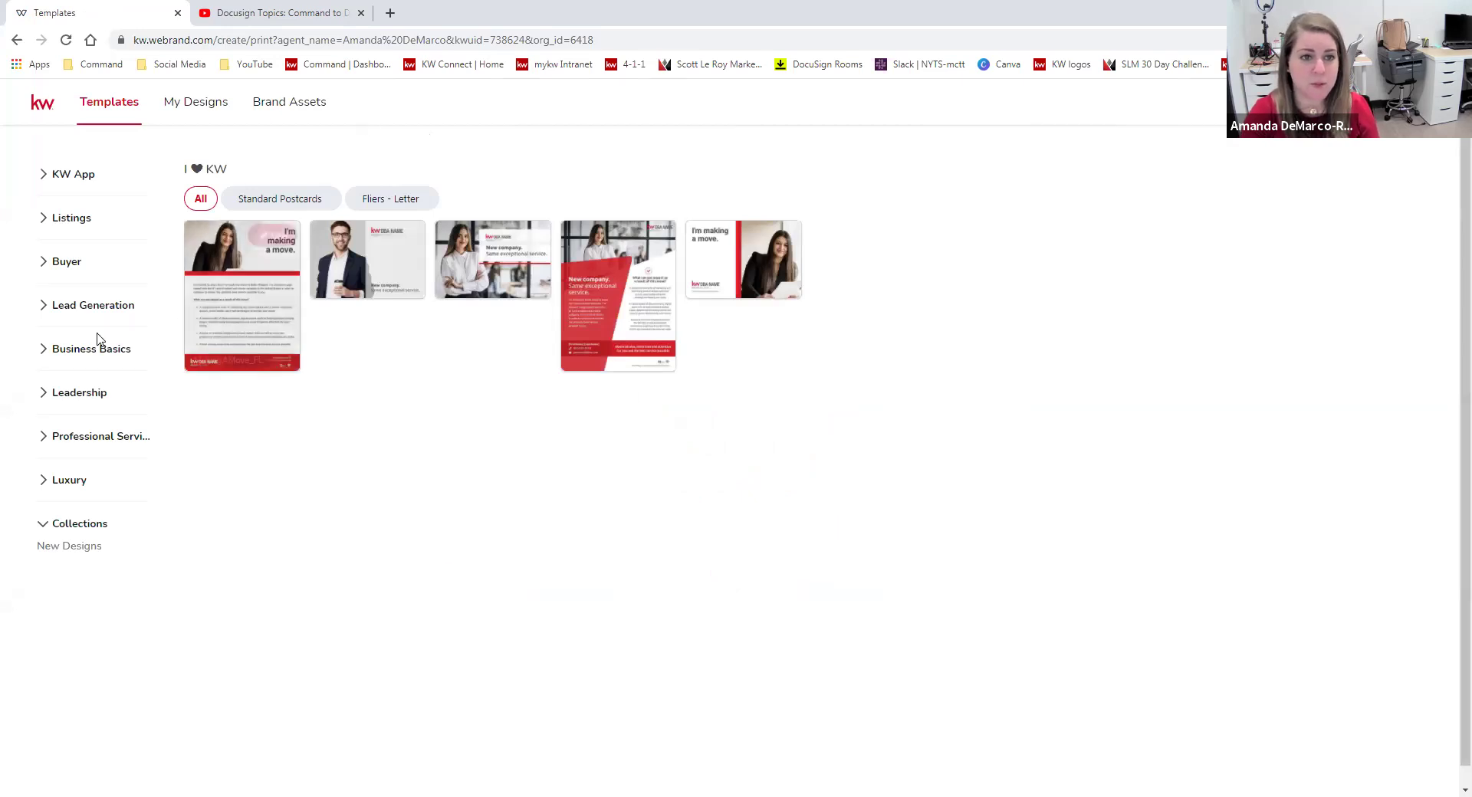
Browse the Client Love, Letterheads and Open House print template categories.
left_click(41, 352)
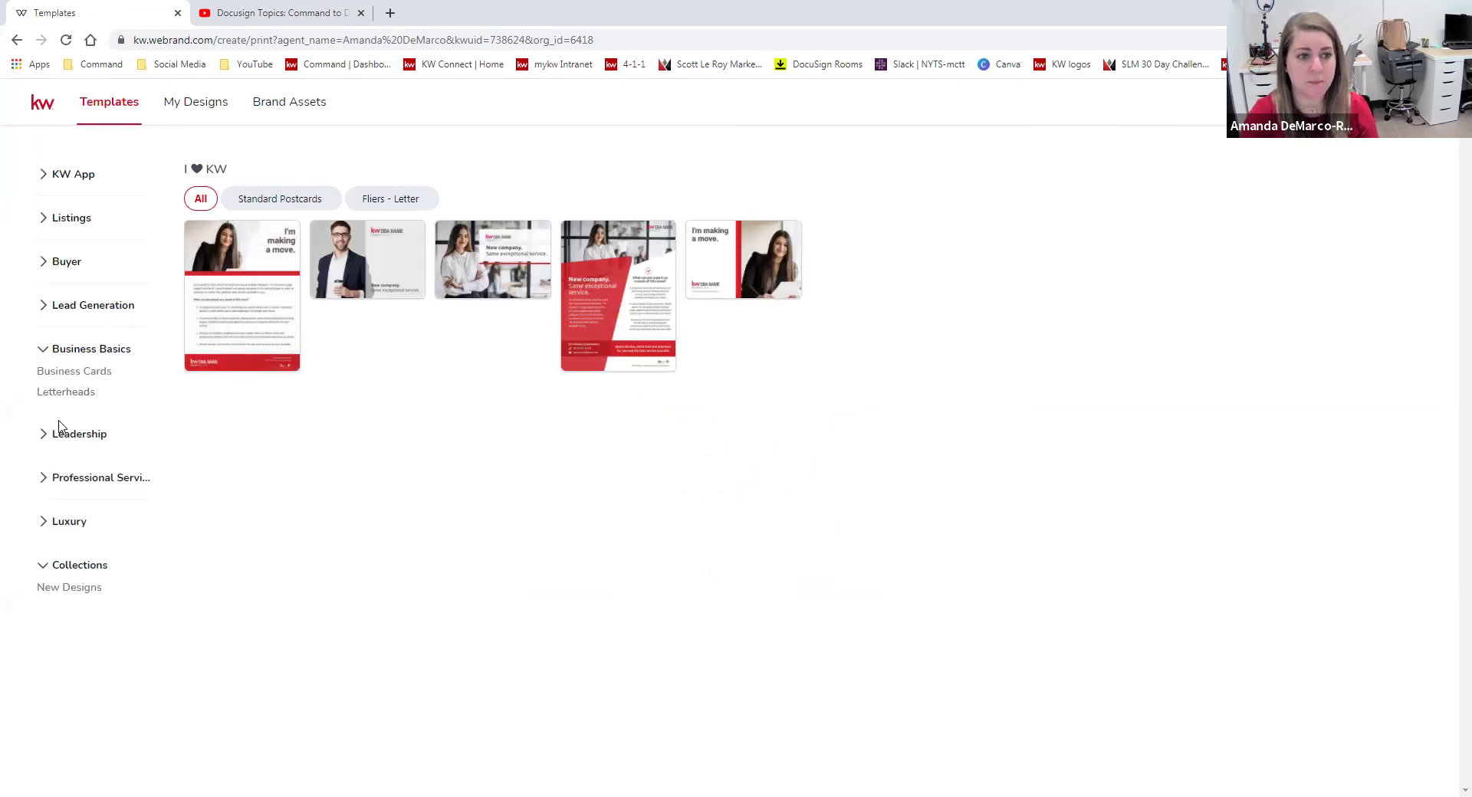
left_click(42, 308)
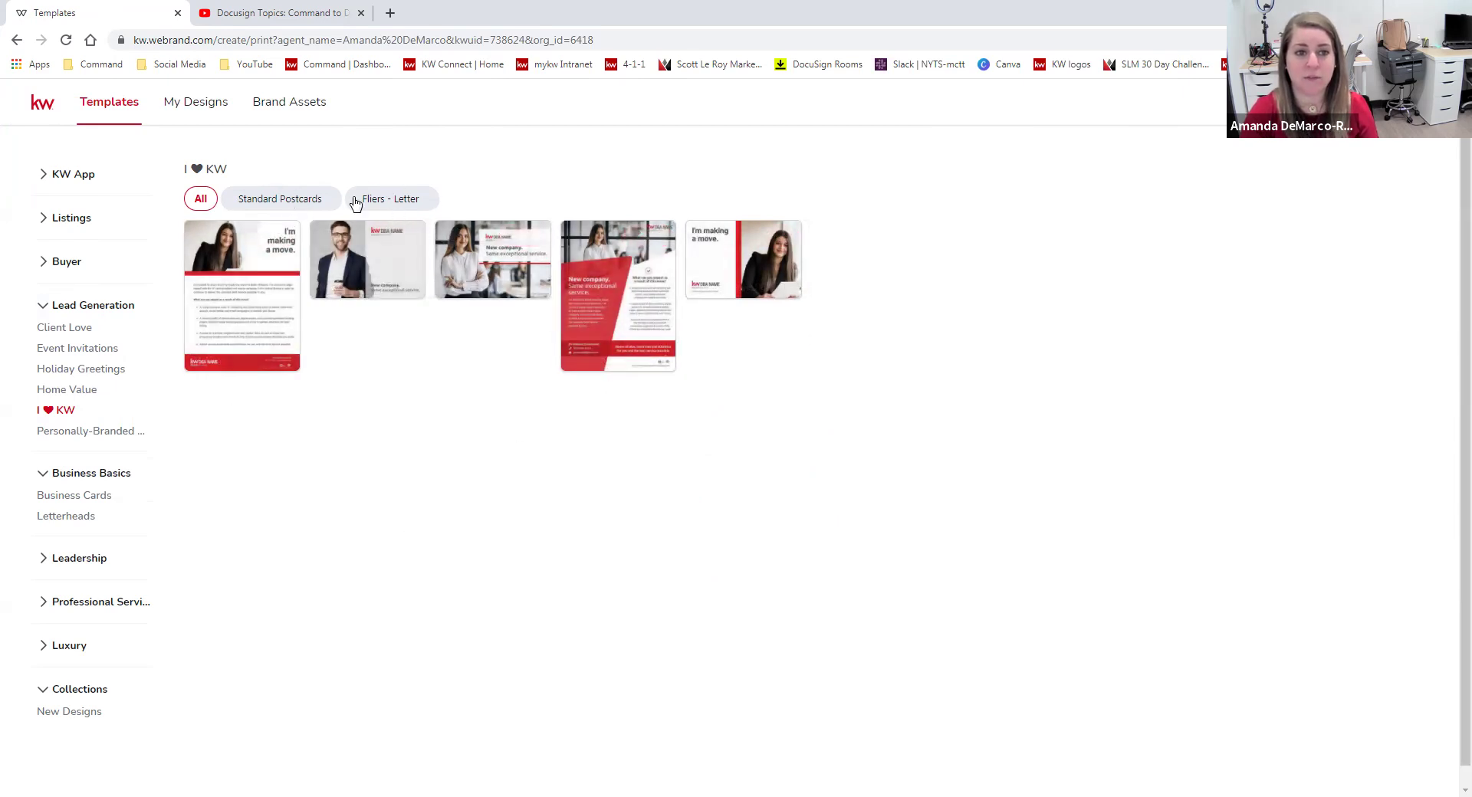
left_click(84, 328)
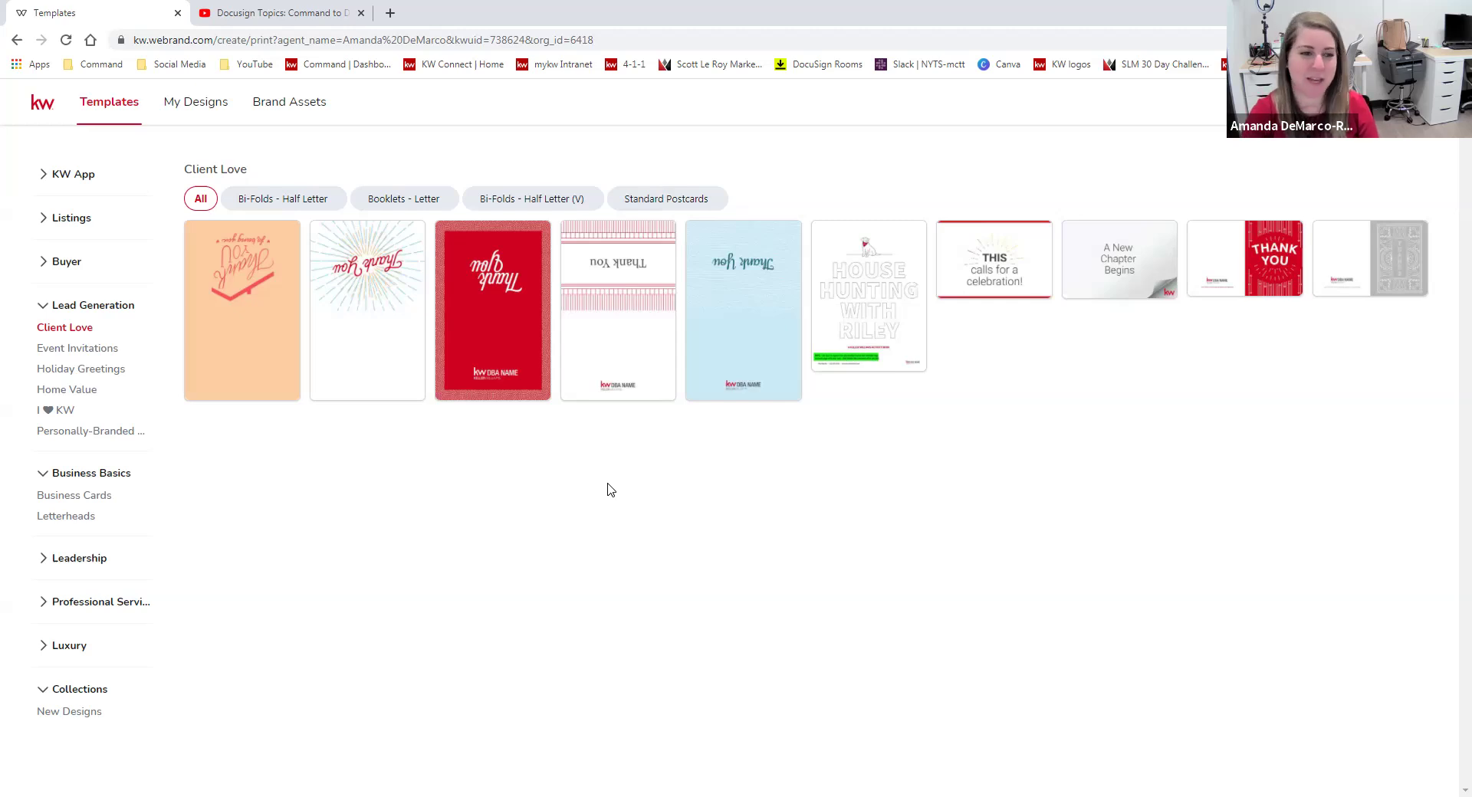
left_click(71, 518)
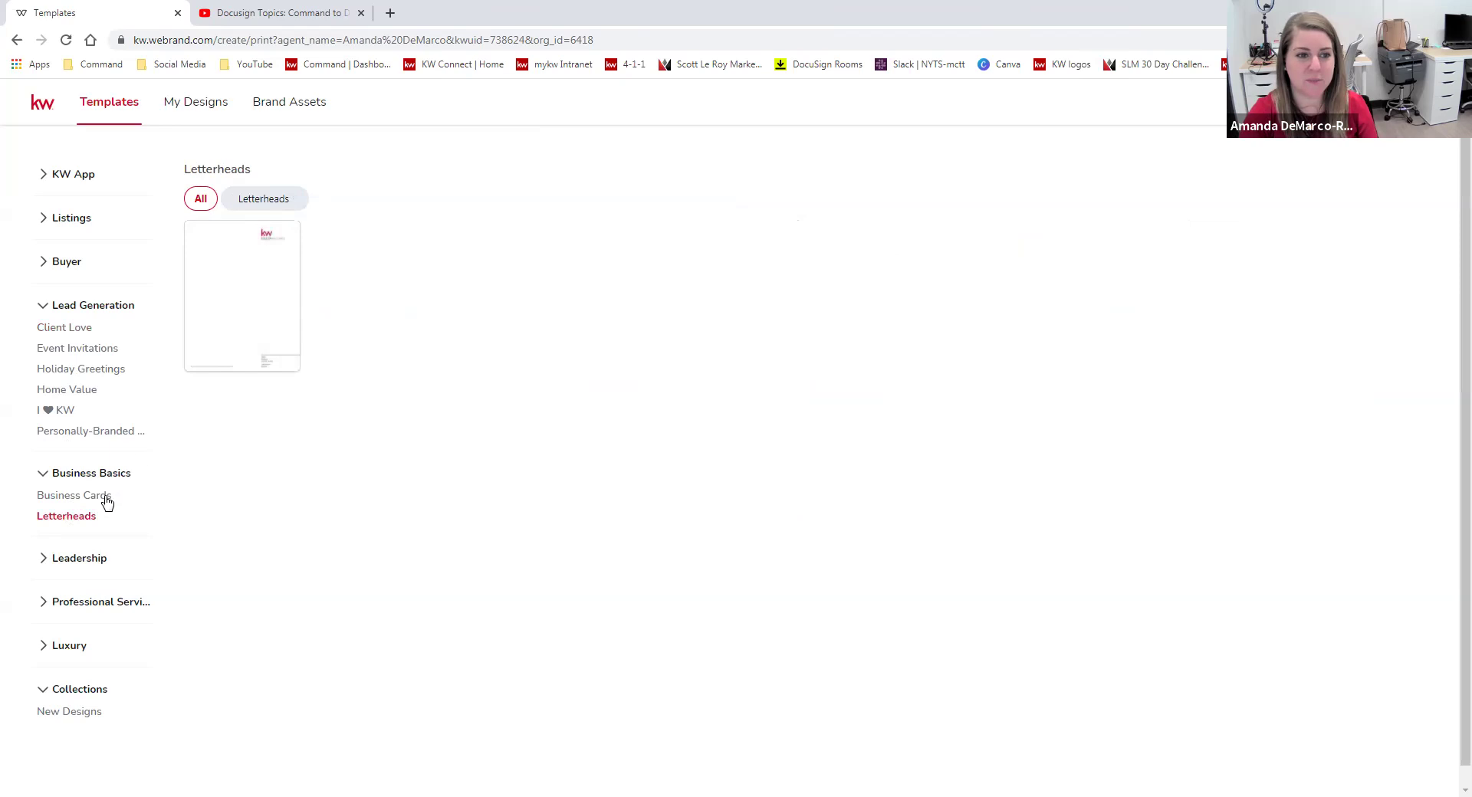
left_click(46, 222)
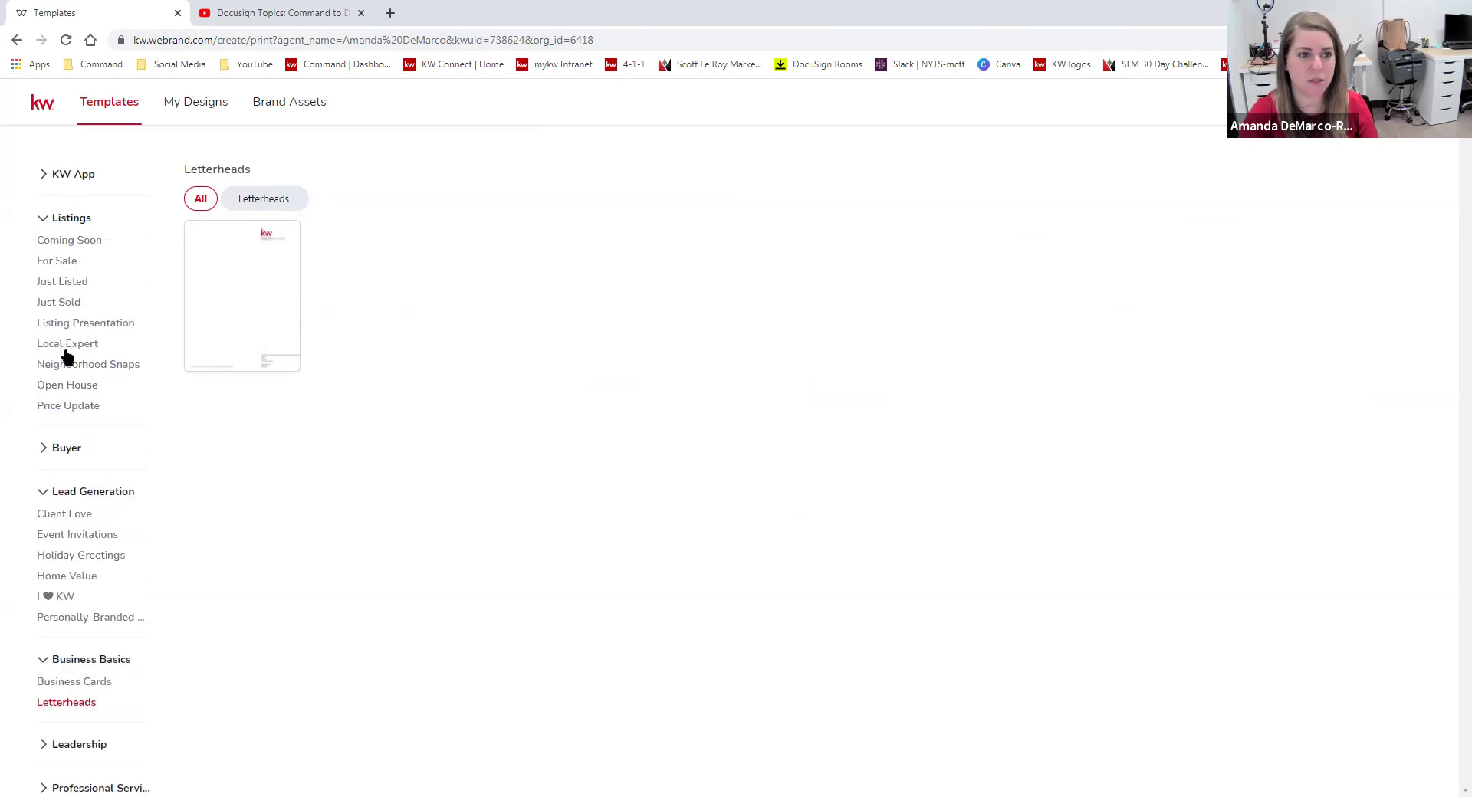
left_click(69, 386)
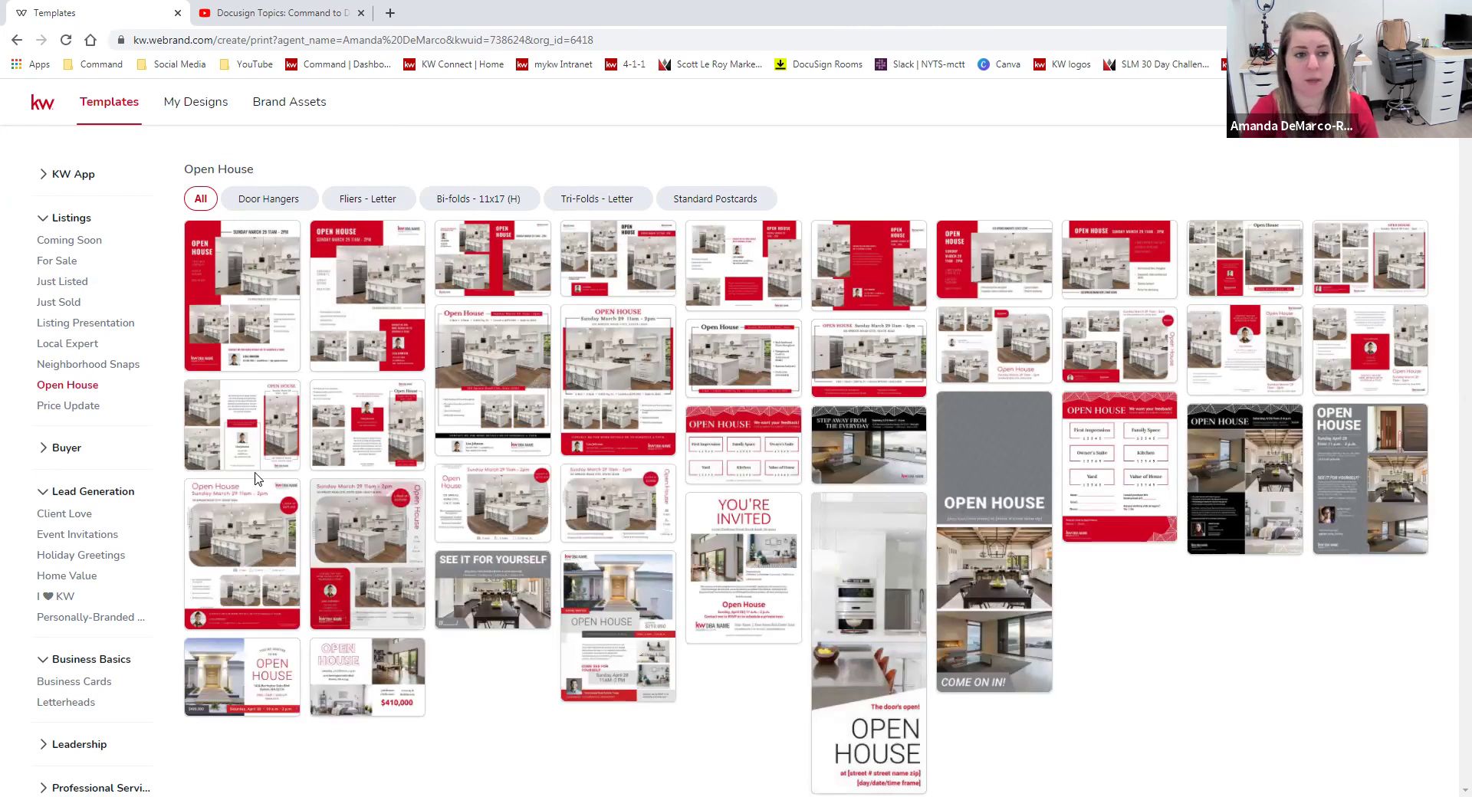
Open the first Neighborhood Snaps standard postcard, 'Your Market Is On The Move'.
left_click(108, 365)
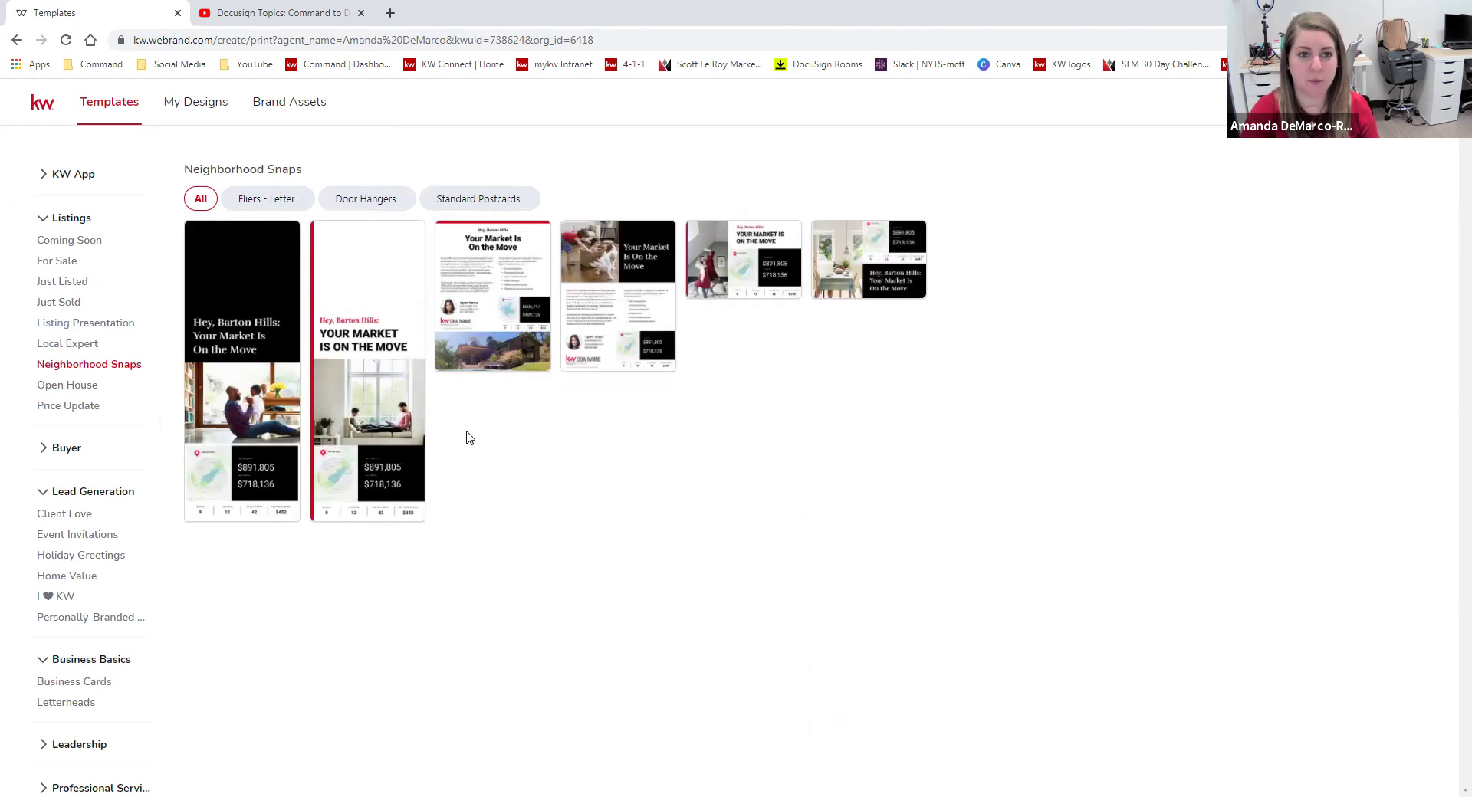
left_click(475, 197)
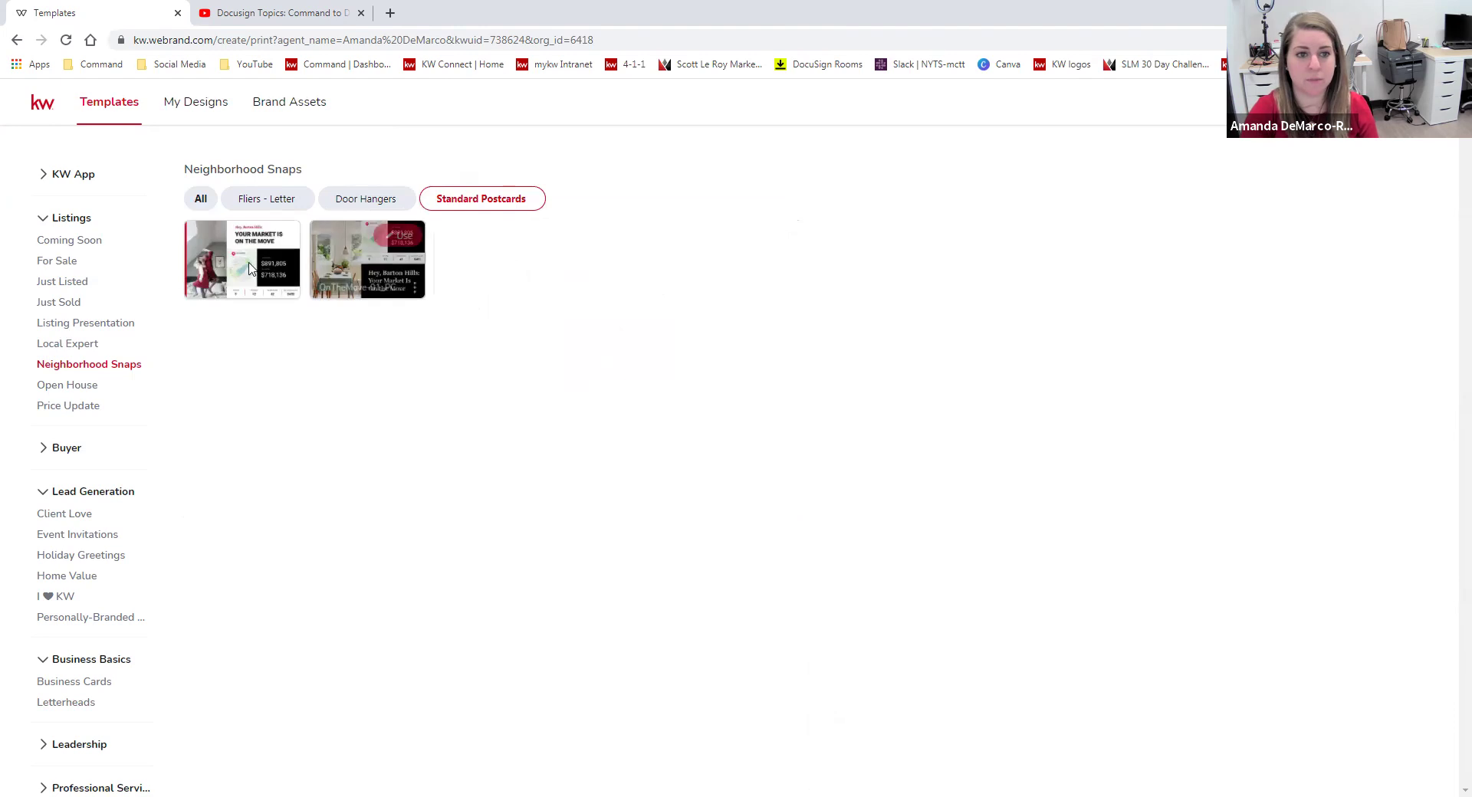
left_click(280, 246)
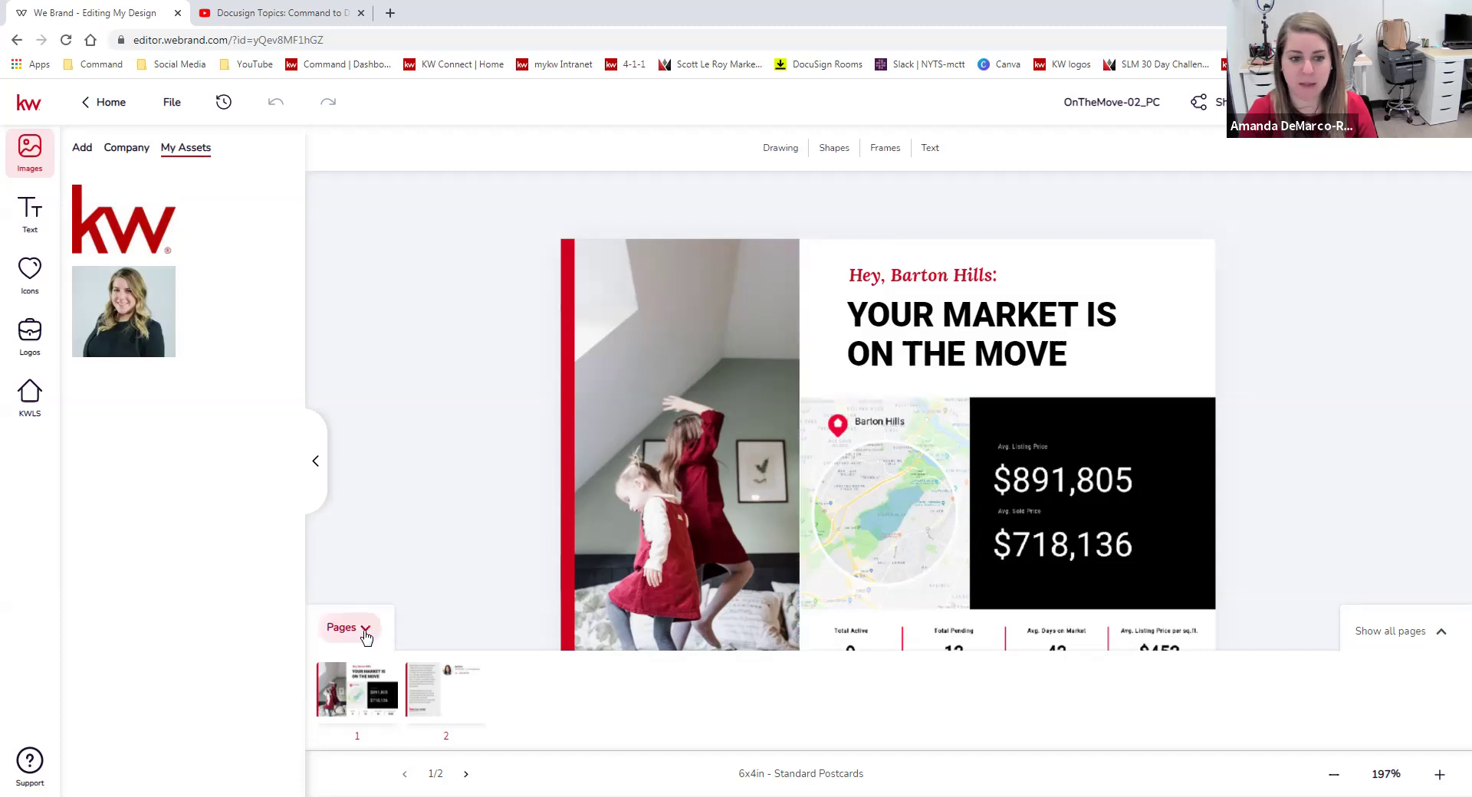
Hide page thumbnails and search KWLS Snapshots by postal code 07506.
left_click(365, 633)
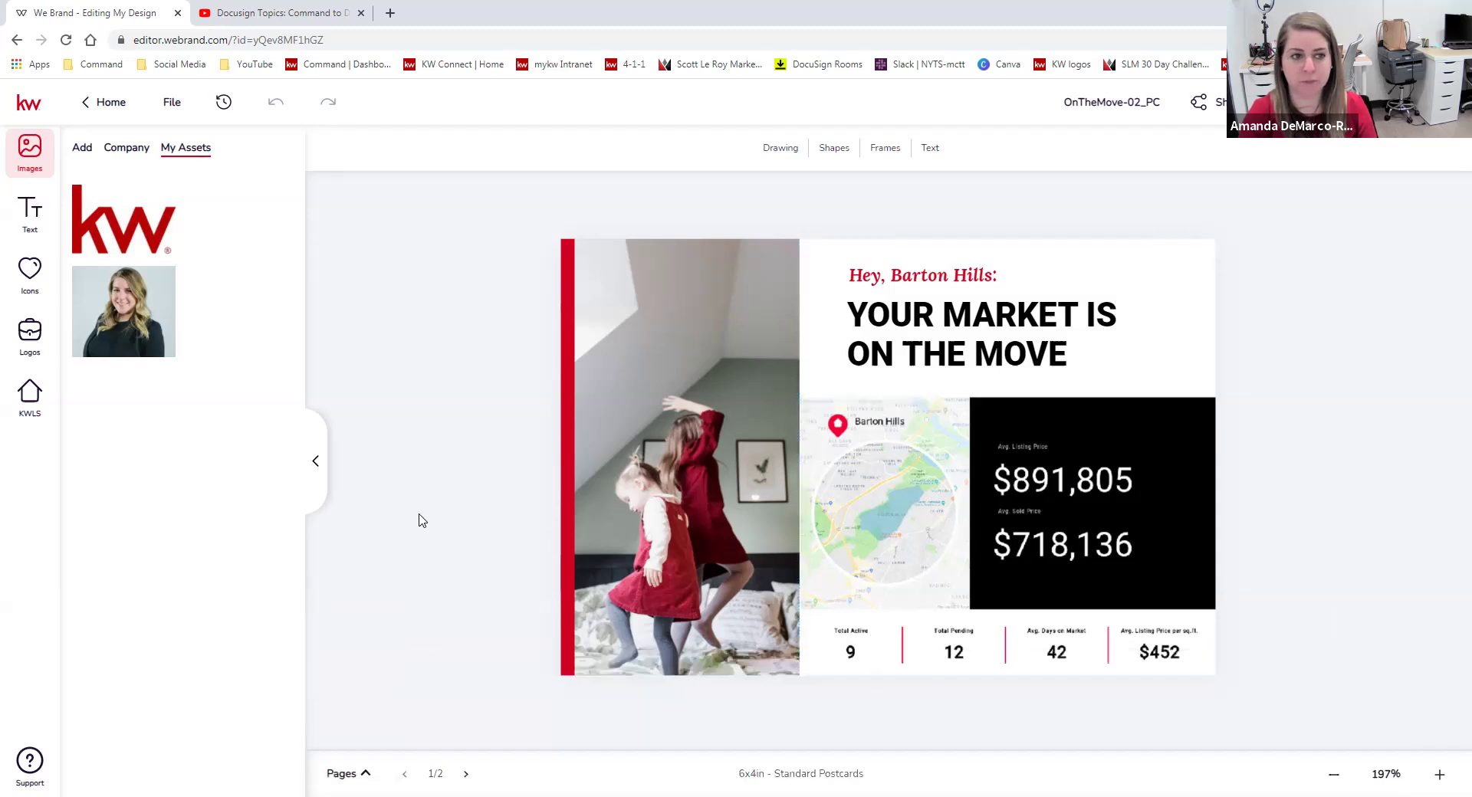
left_click(31, 418)
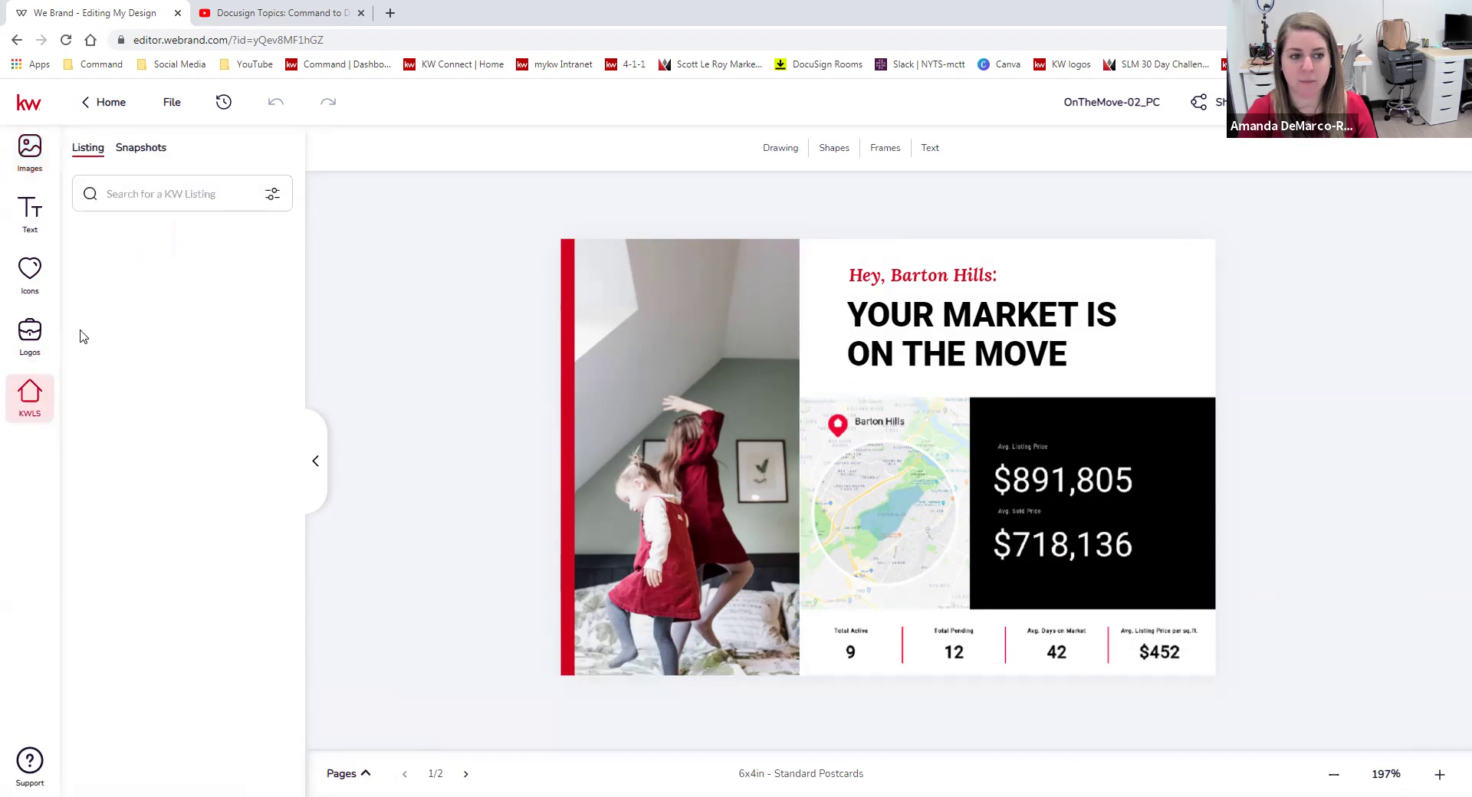
left_click(141, 150)
left_click(214, 204)
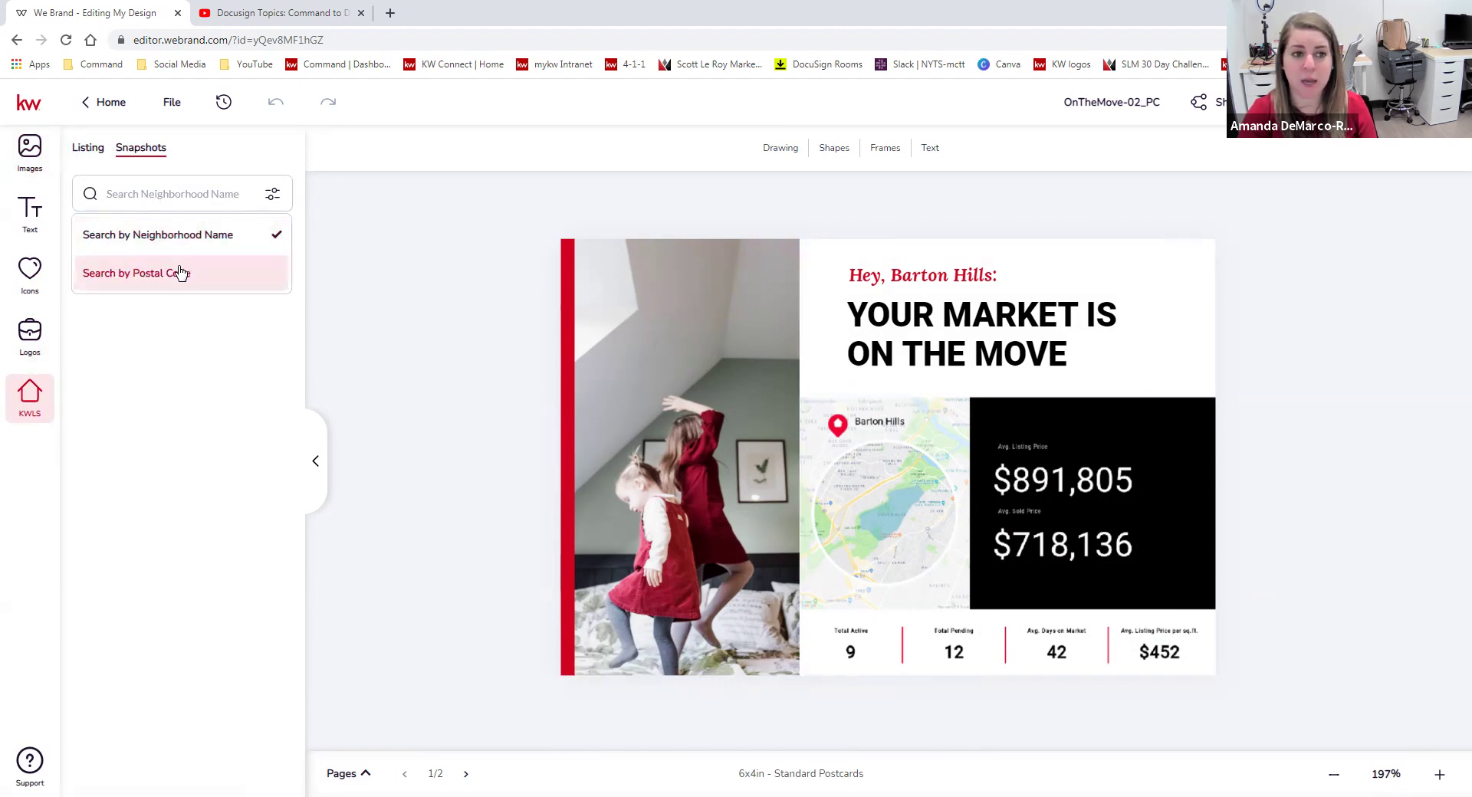
left_click(183, 274)
left_click(200, 195)
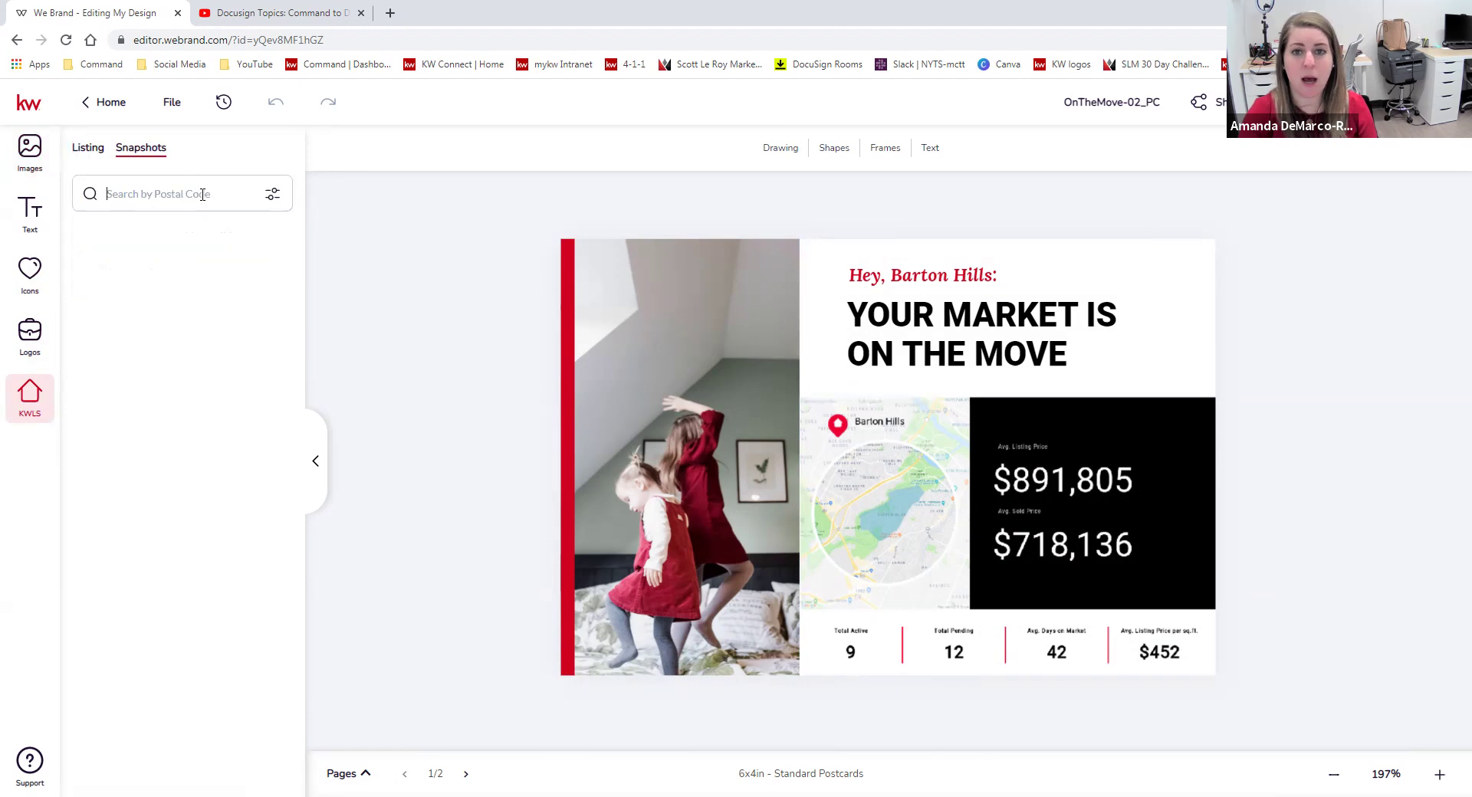
type("07506")
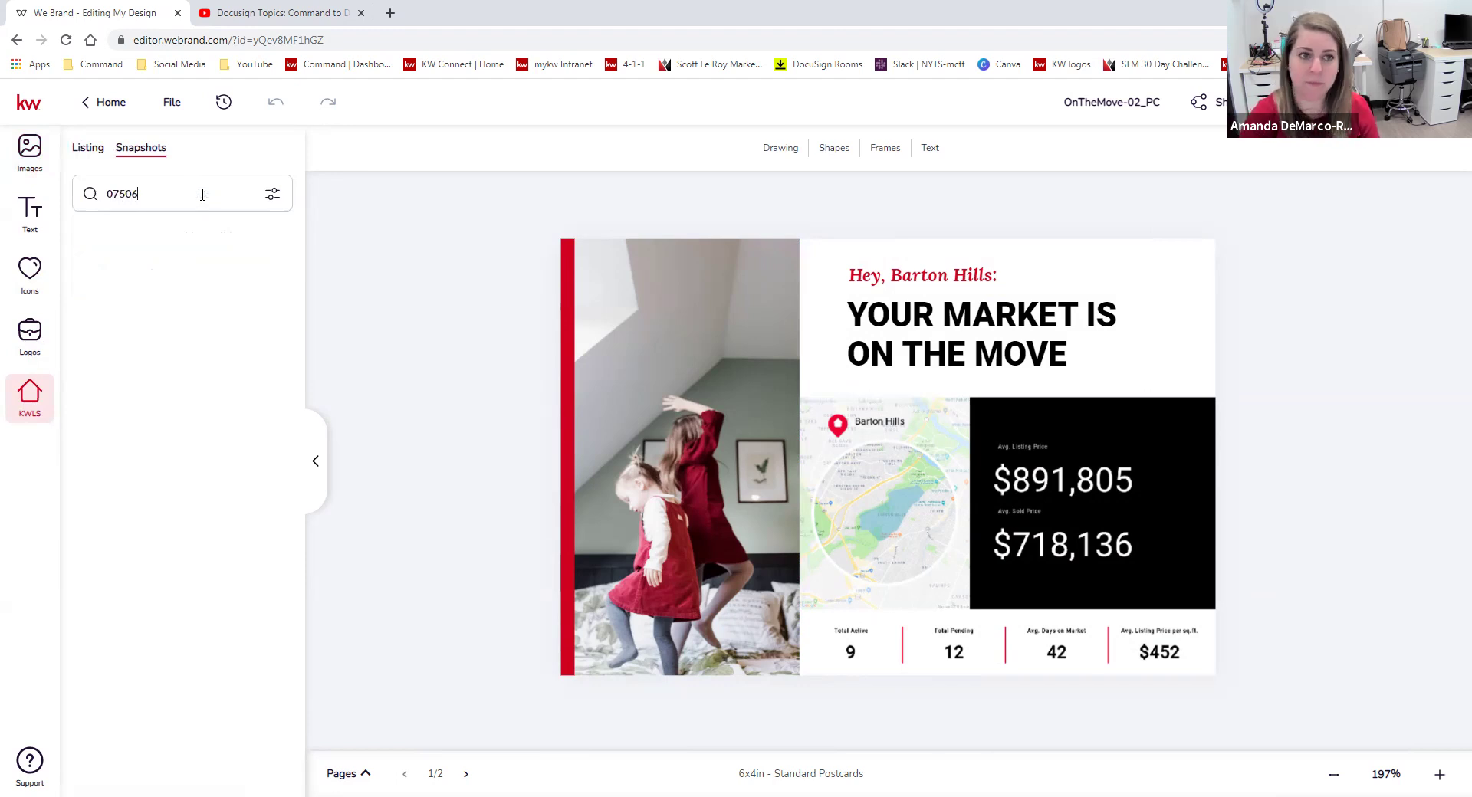
key("Return")
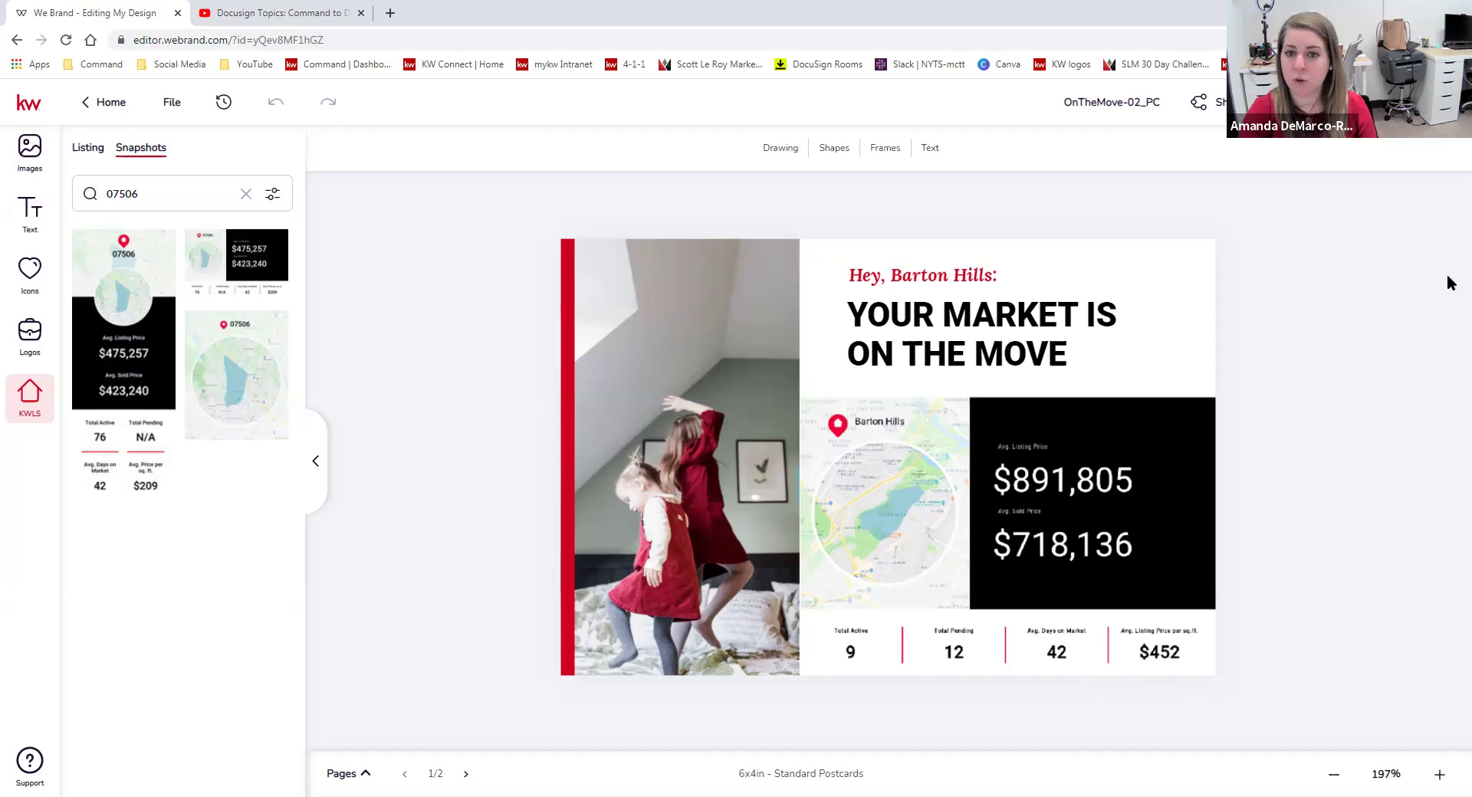
Replace the postcard's map and stats group with the 07506 market snapshot.
left_click(1077, 489)
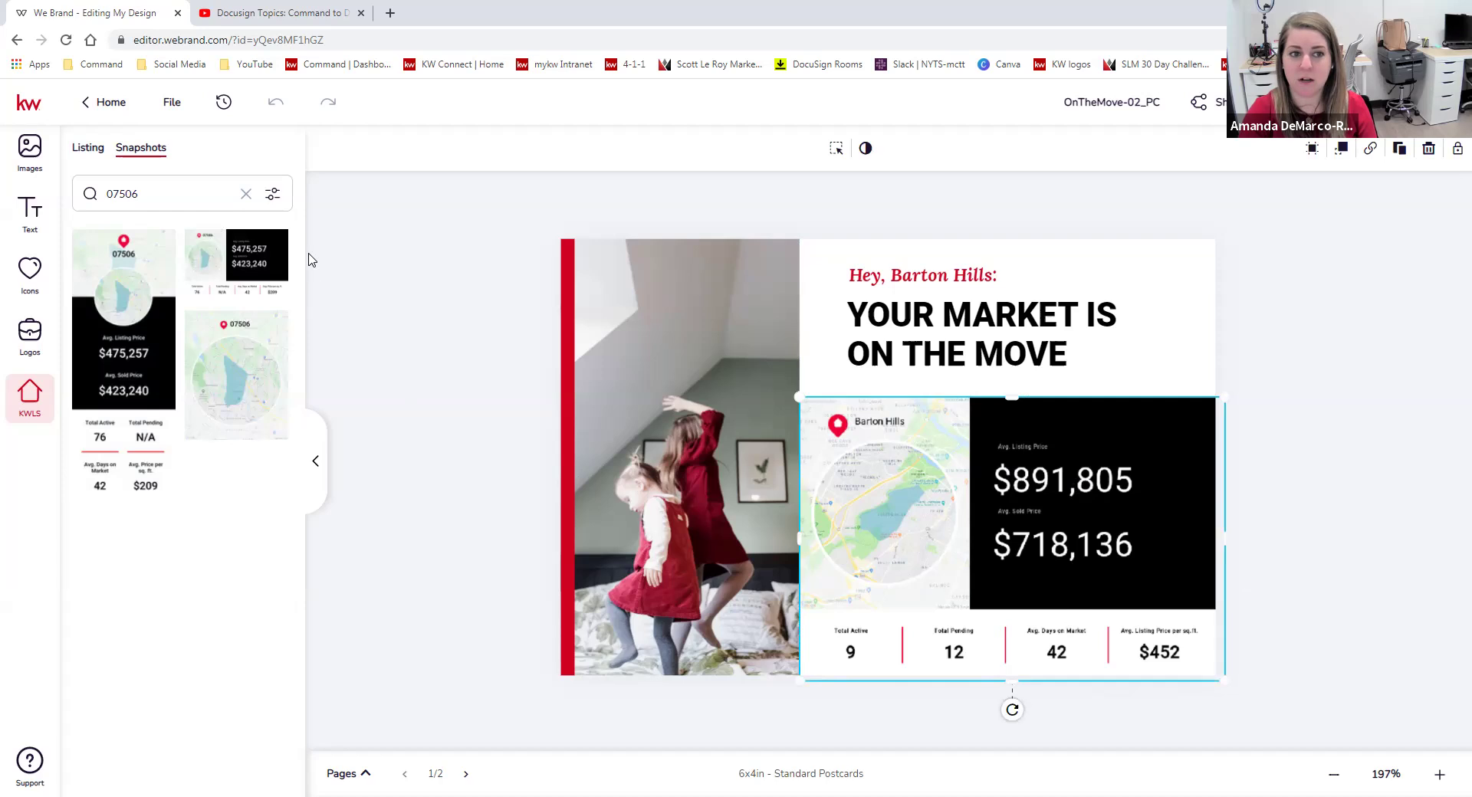
mouse_move(222, 253)
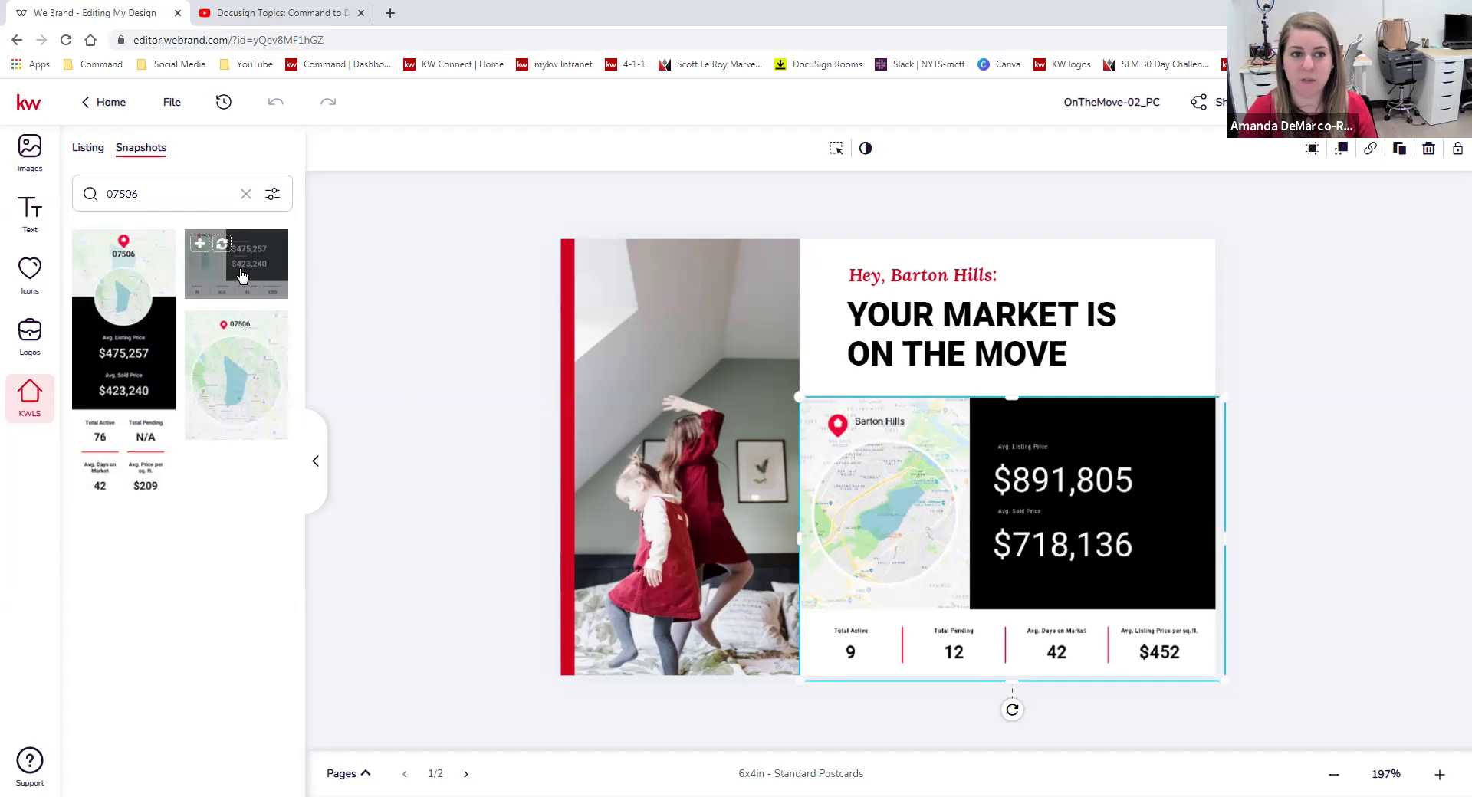
left_click(221, 247)
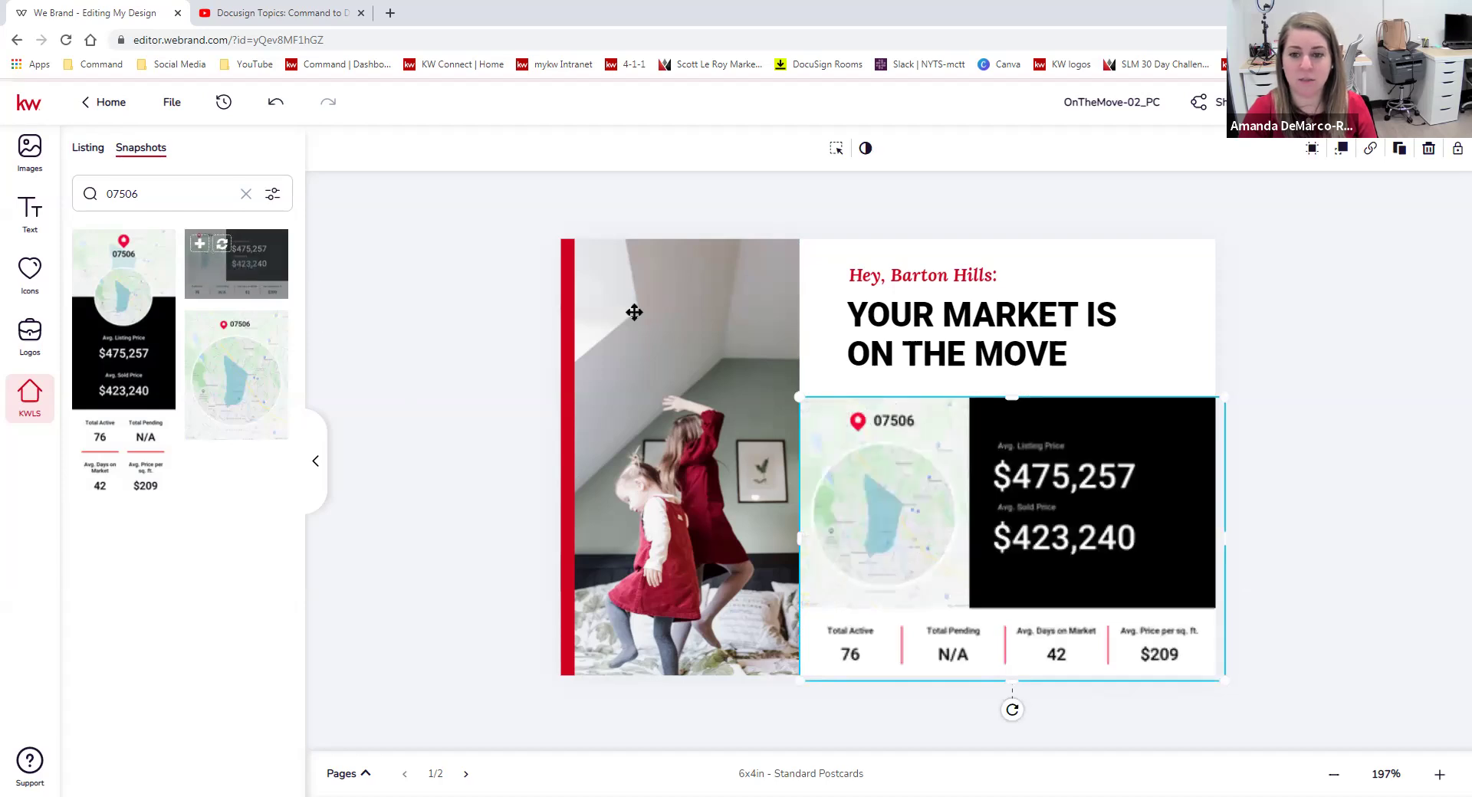
left_click(1355, 453)
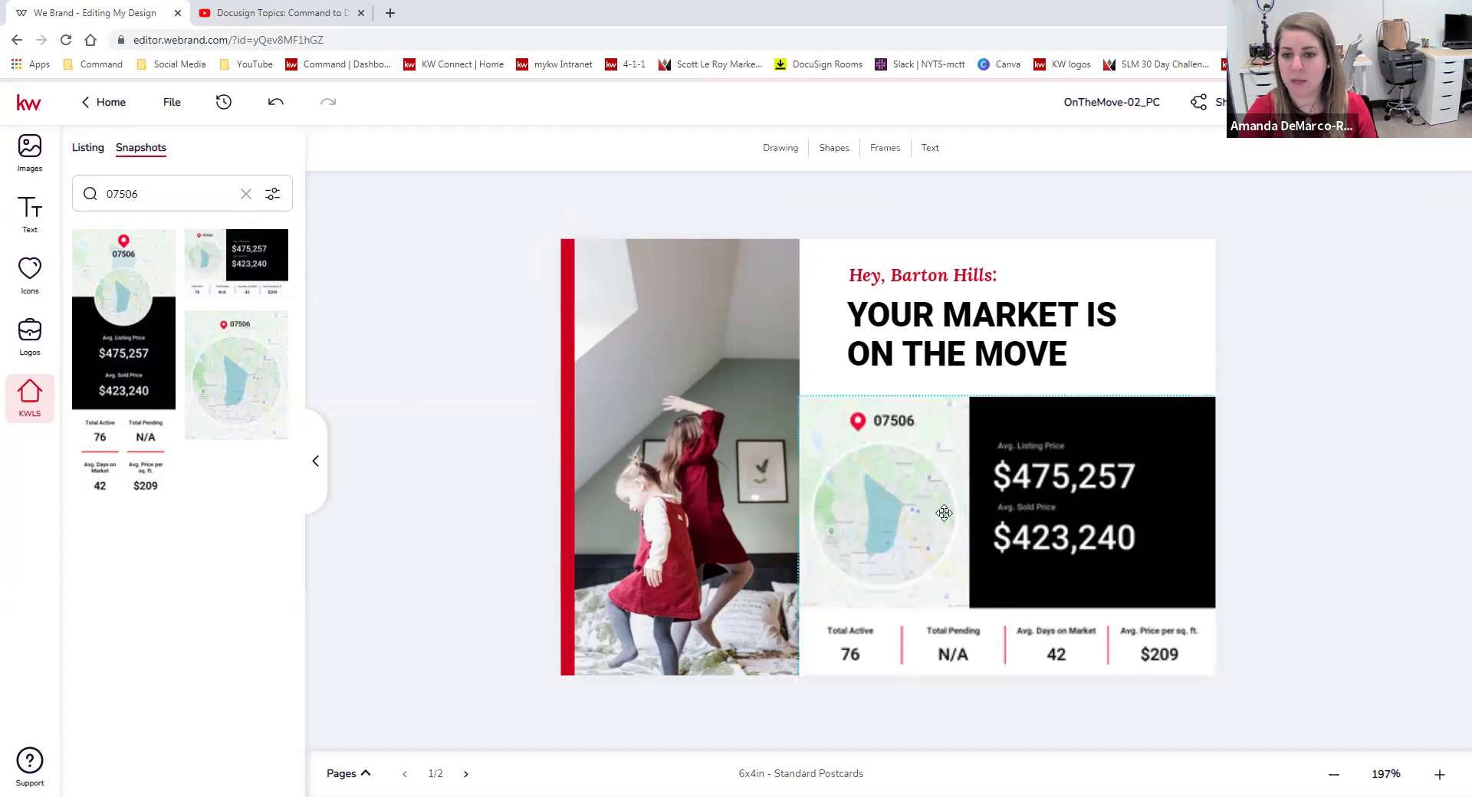
Change the greeting from 'Hey, Barton Hills:' to 'Hey, Hawthorne:' and save.
left_click(928, 266)
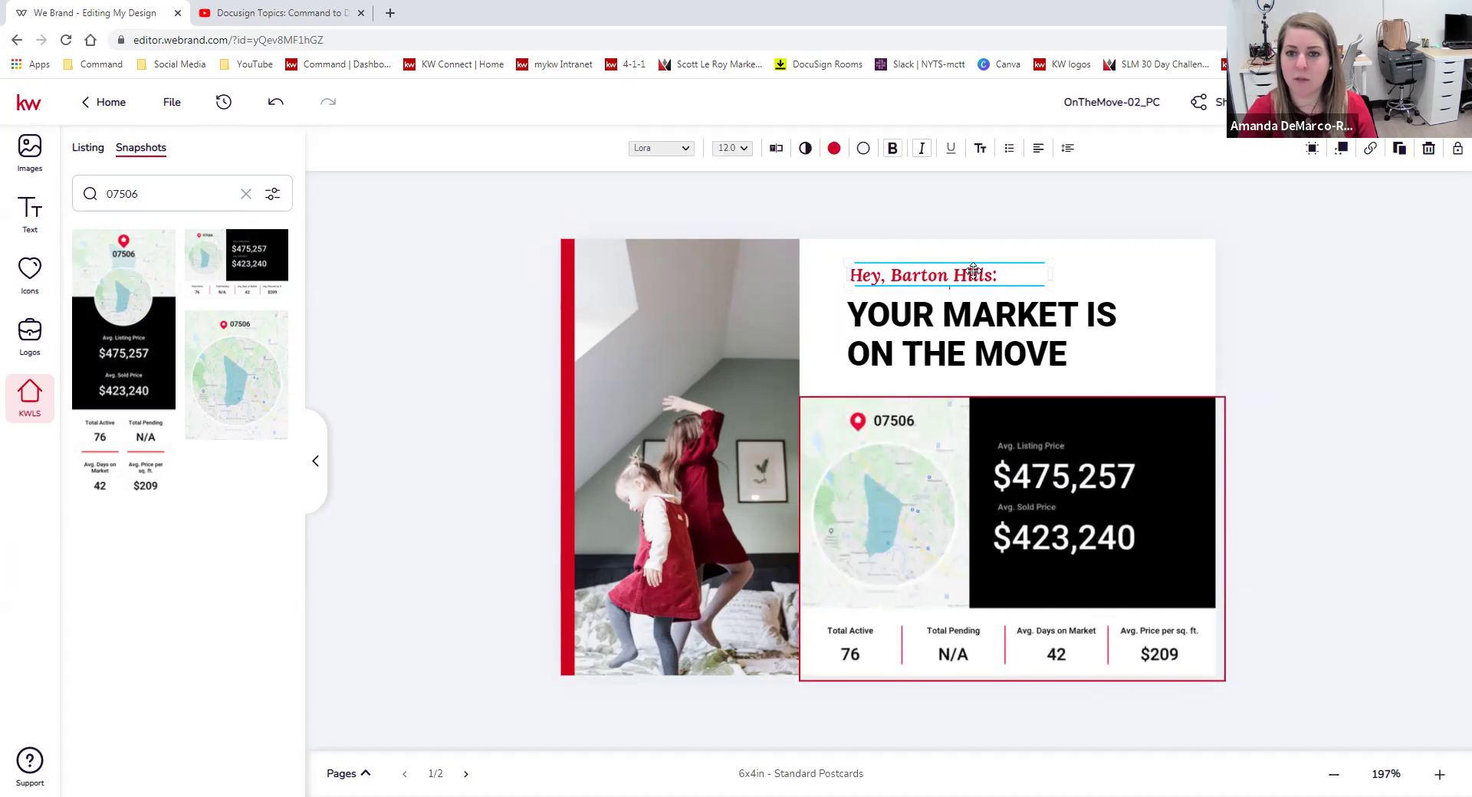
left_click(776, 148)
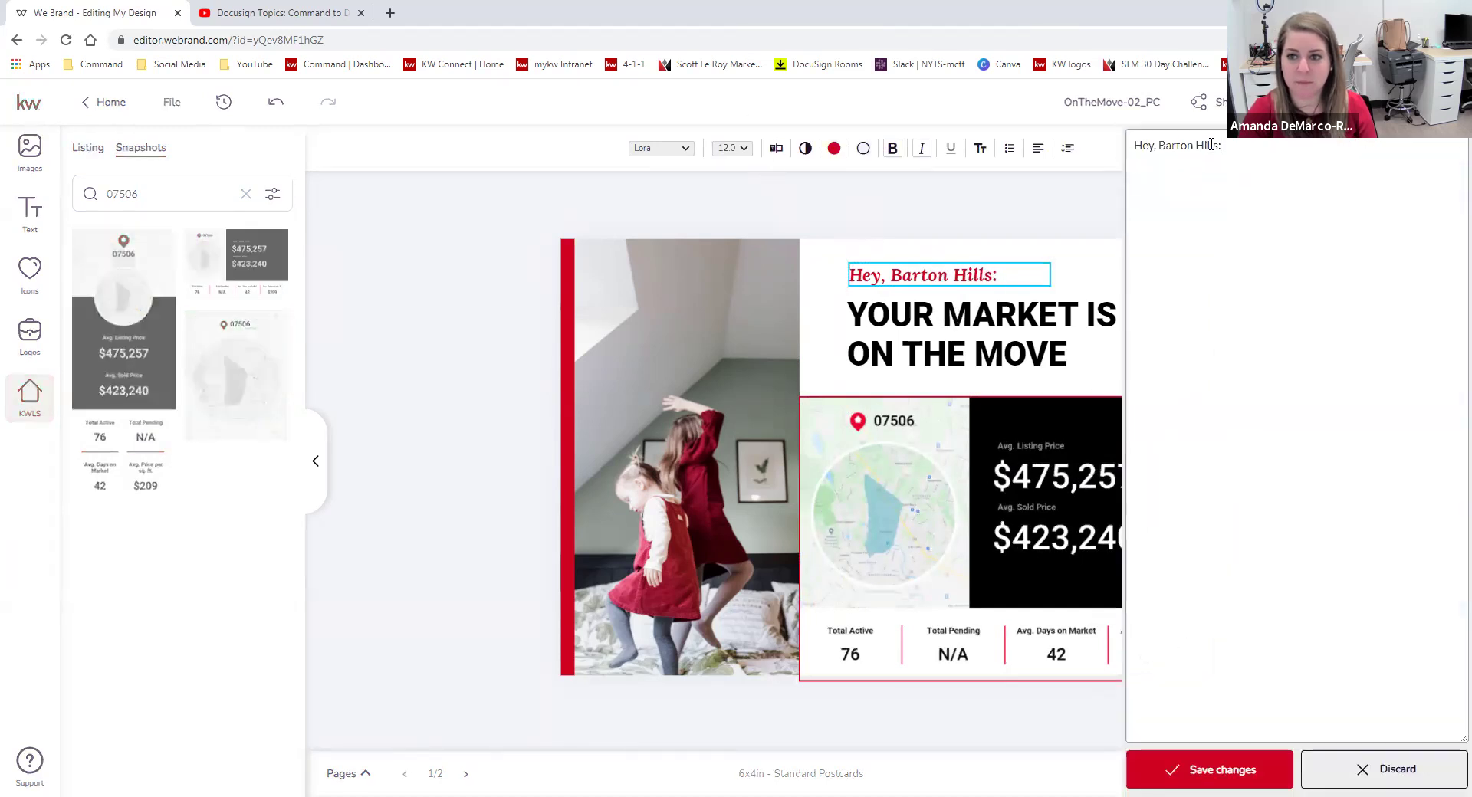
left_click_drag(1217, 146, 1168, 145)
key("BackSpace")
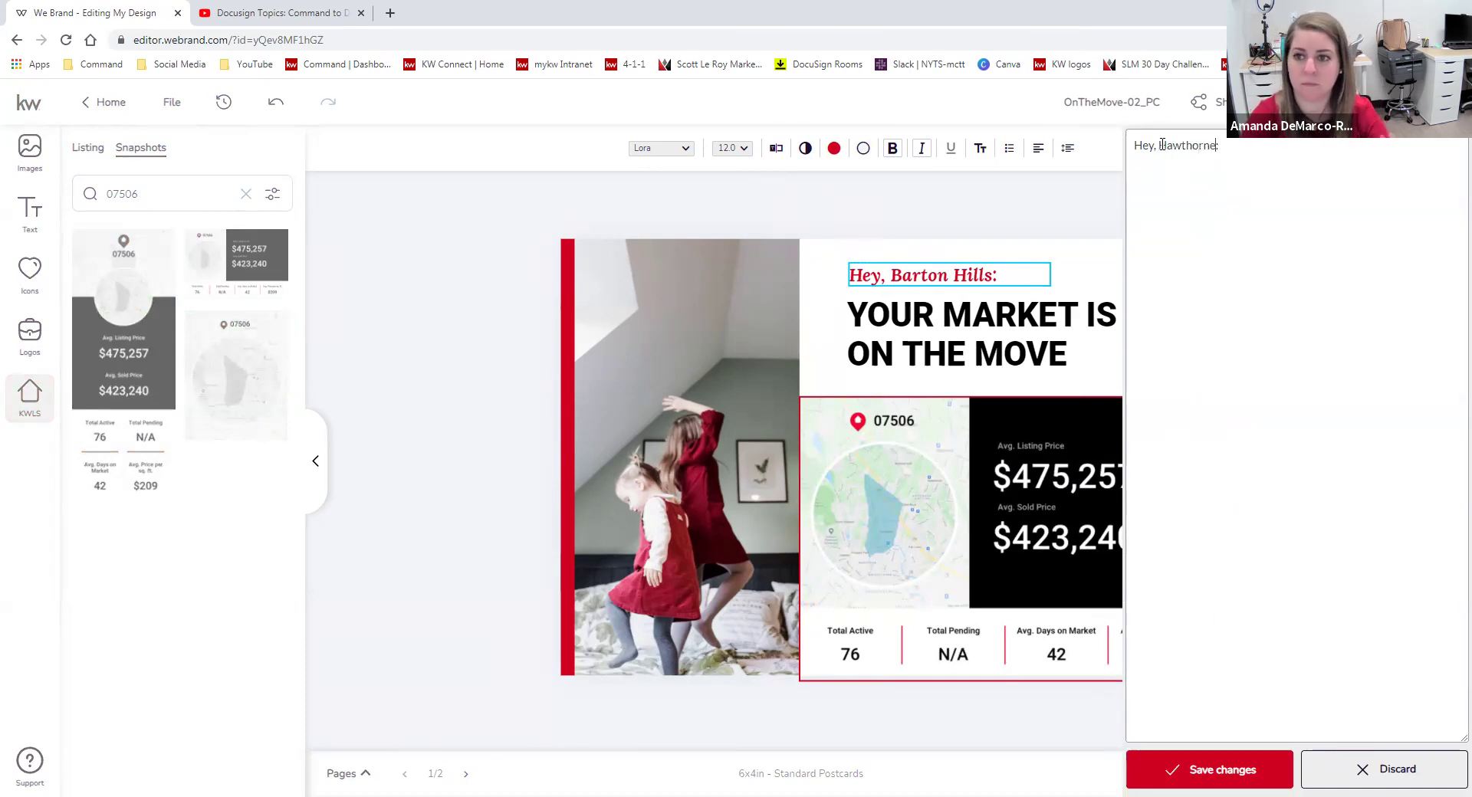
left_click(1187, 769)
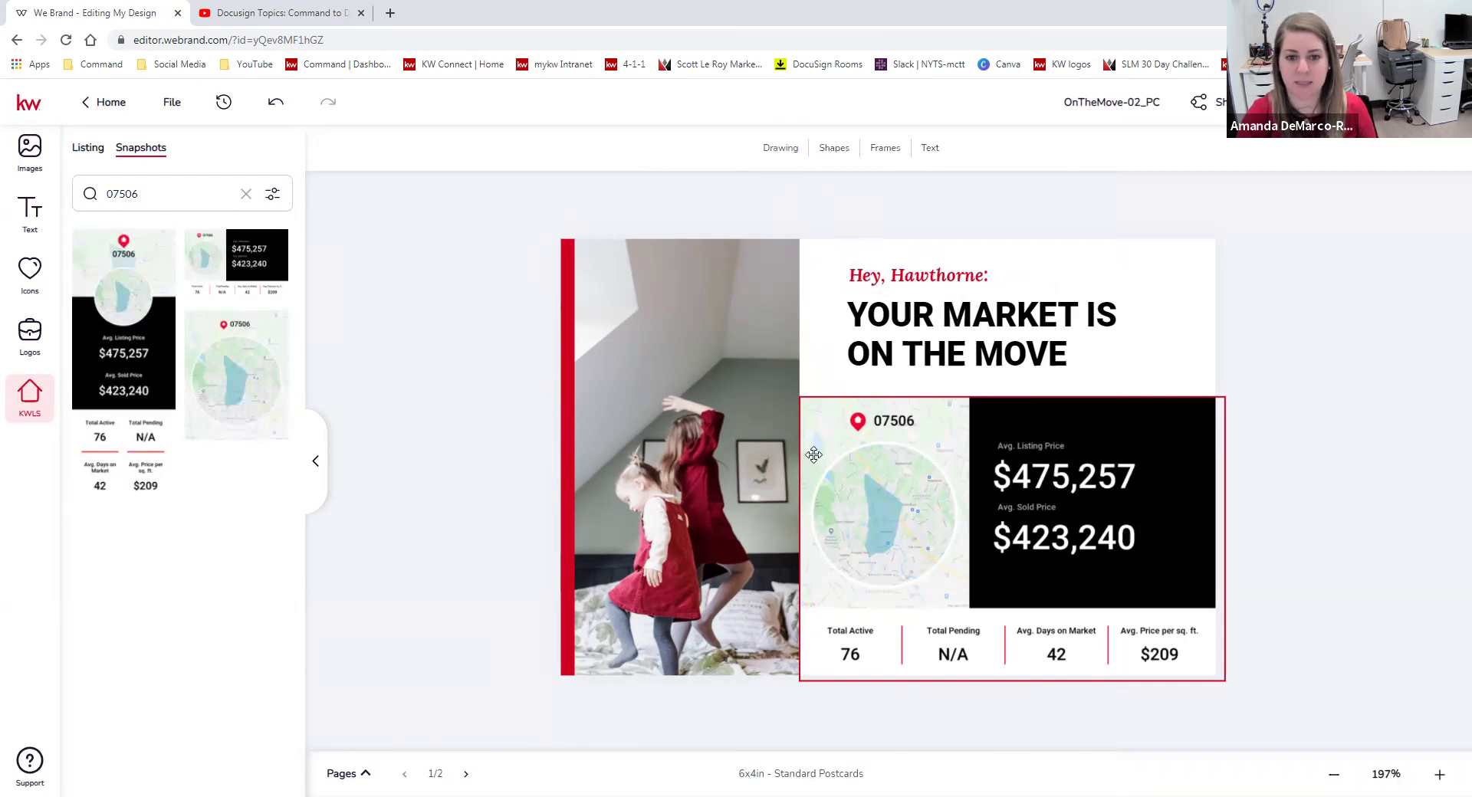
left_click(654, 545)
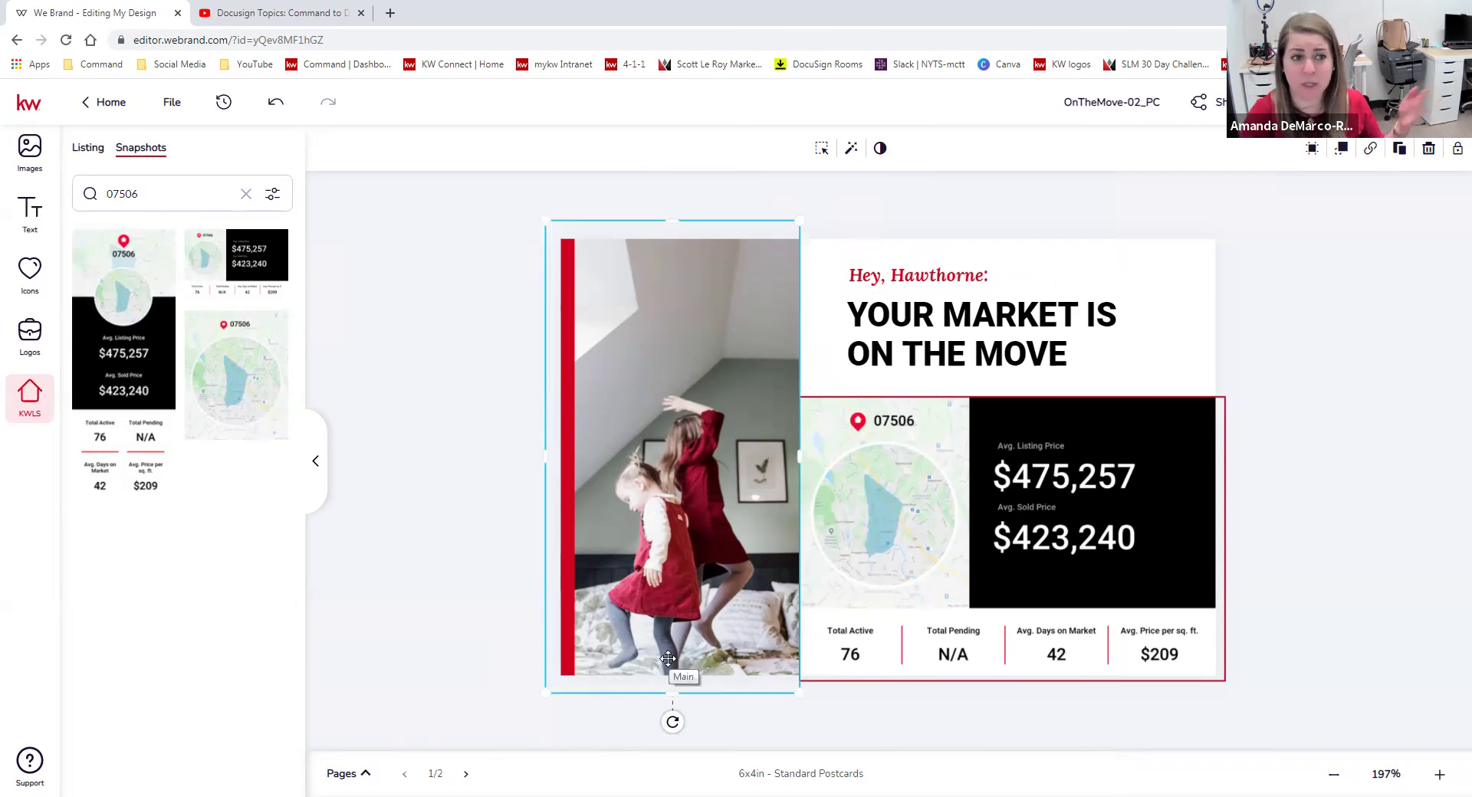
Swap the front photo for the woman walking a dog from the company Neighborhoods folder.
left_click(29, 149)
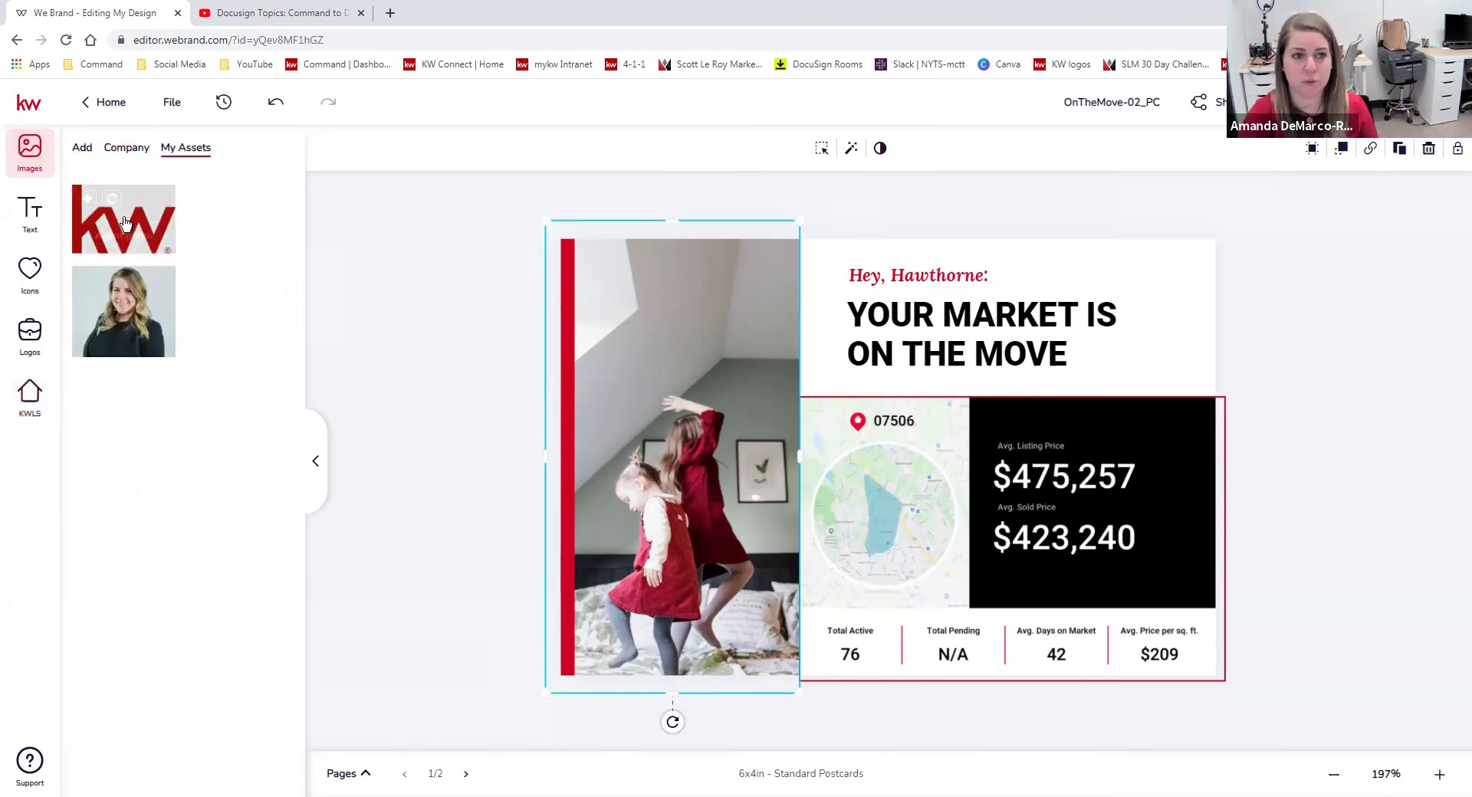
left_click(82, 147)
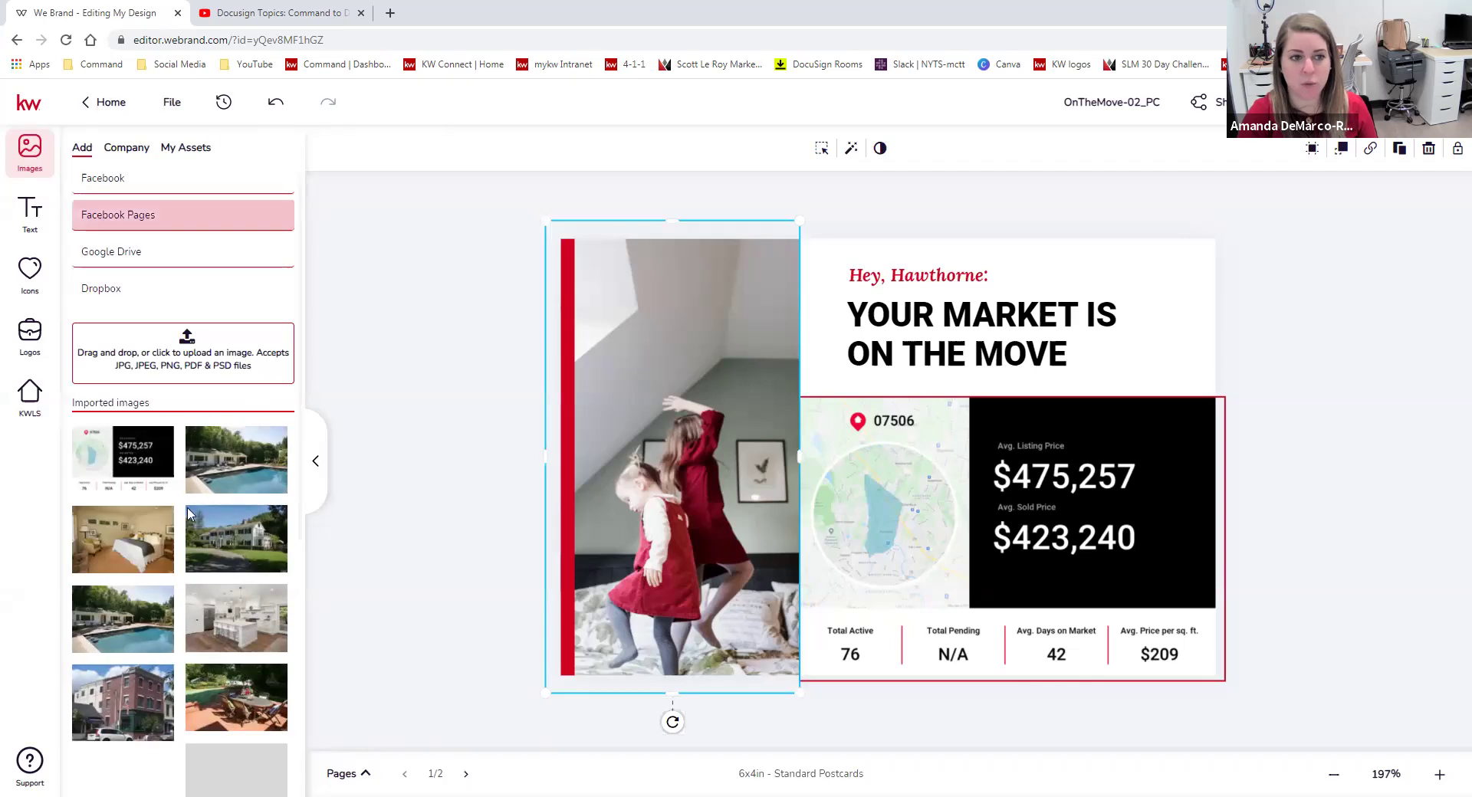
scroll(190, 514, "down", 7)
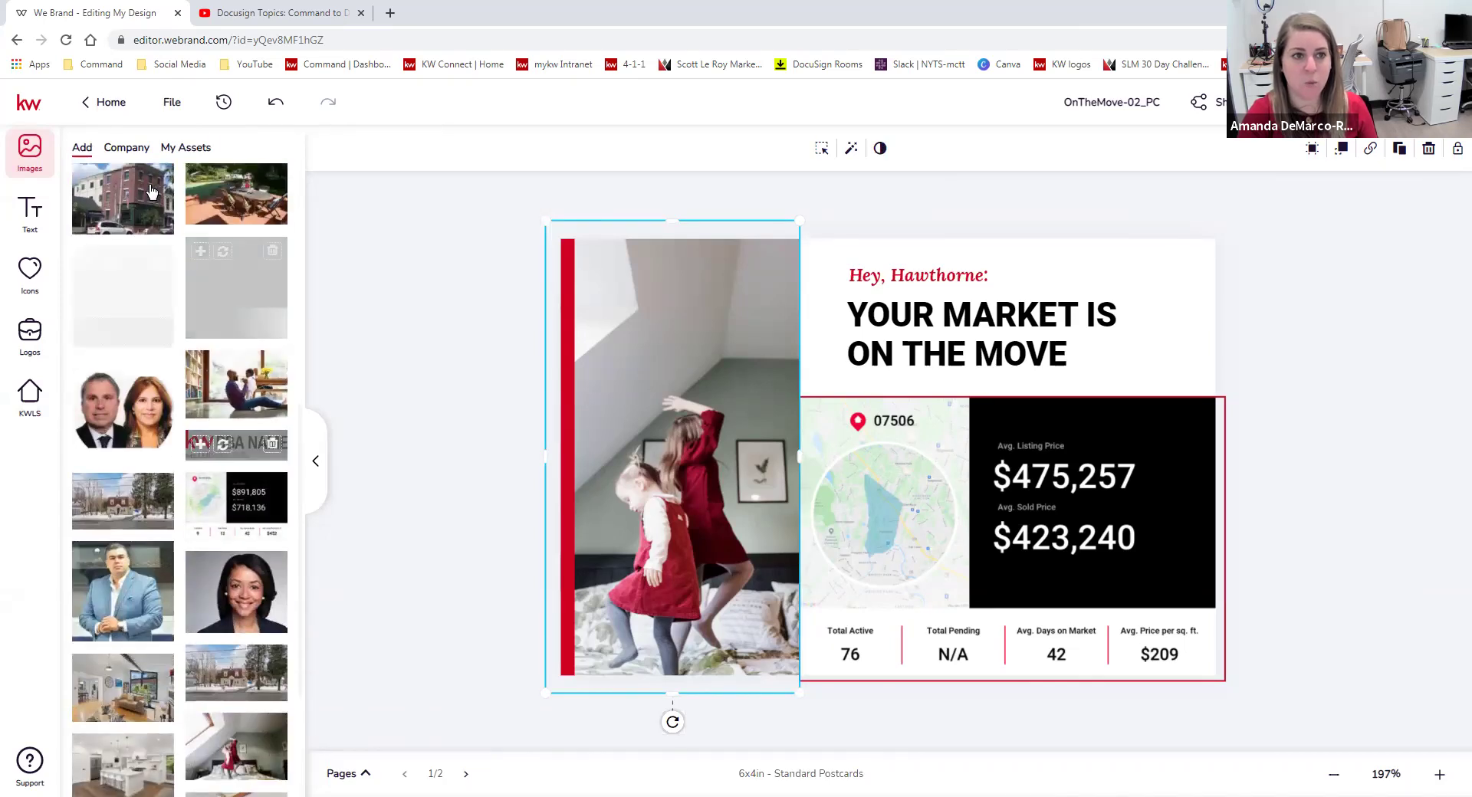
left_click(129, 150)
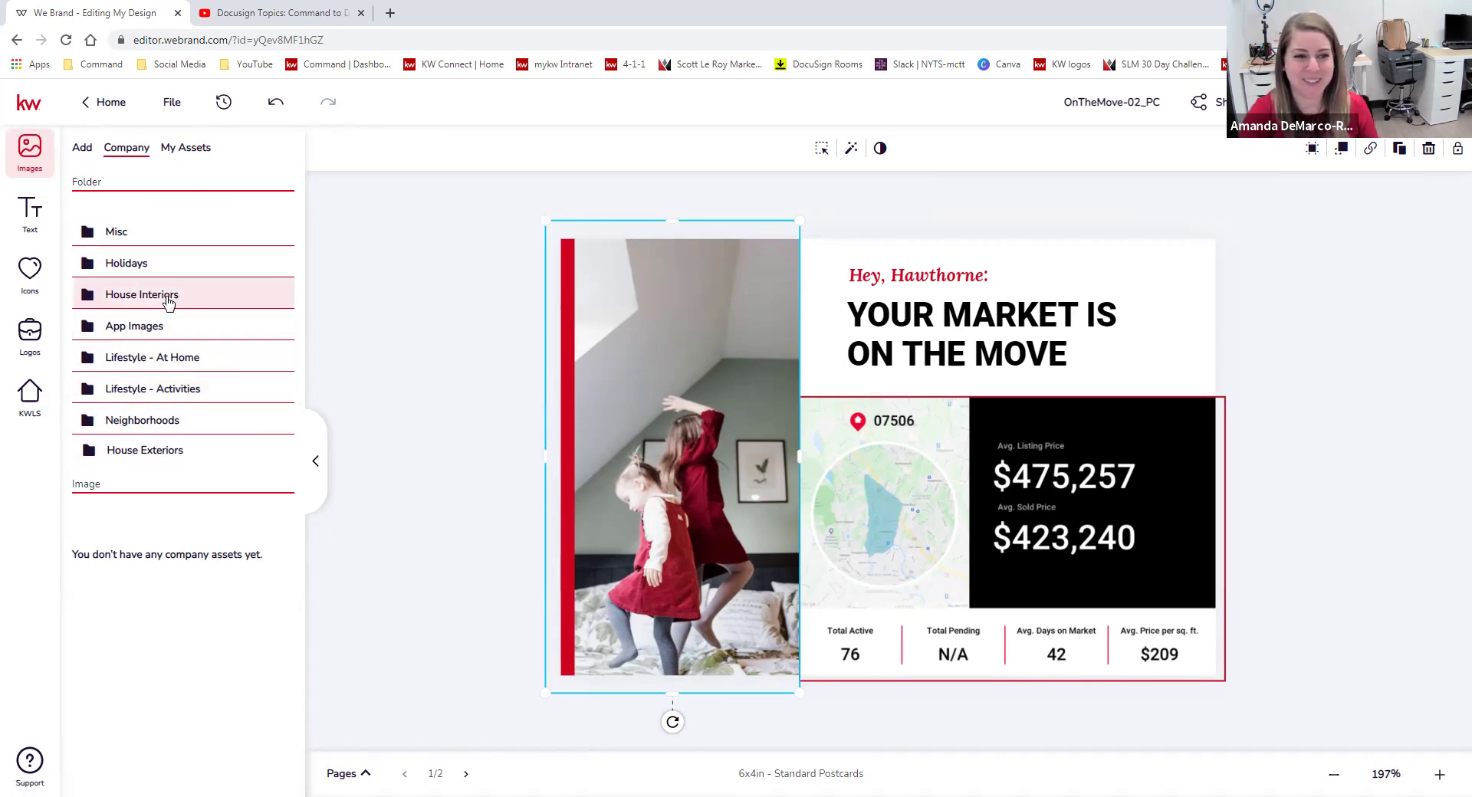
left_click(155, 423)
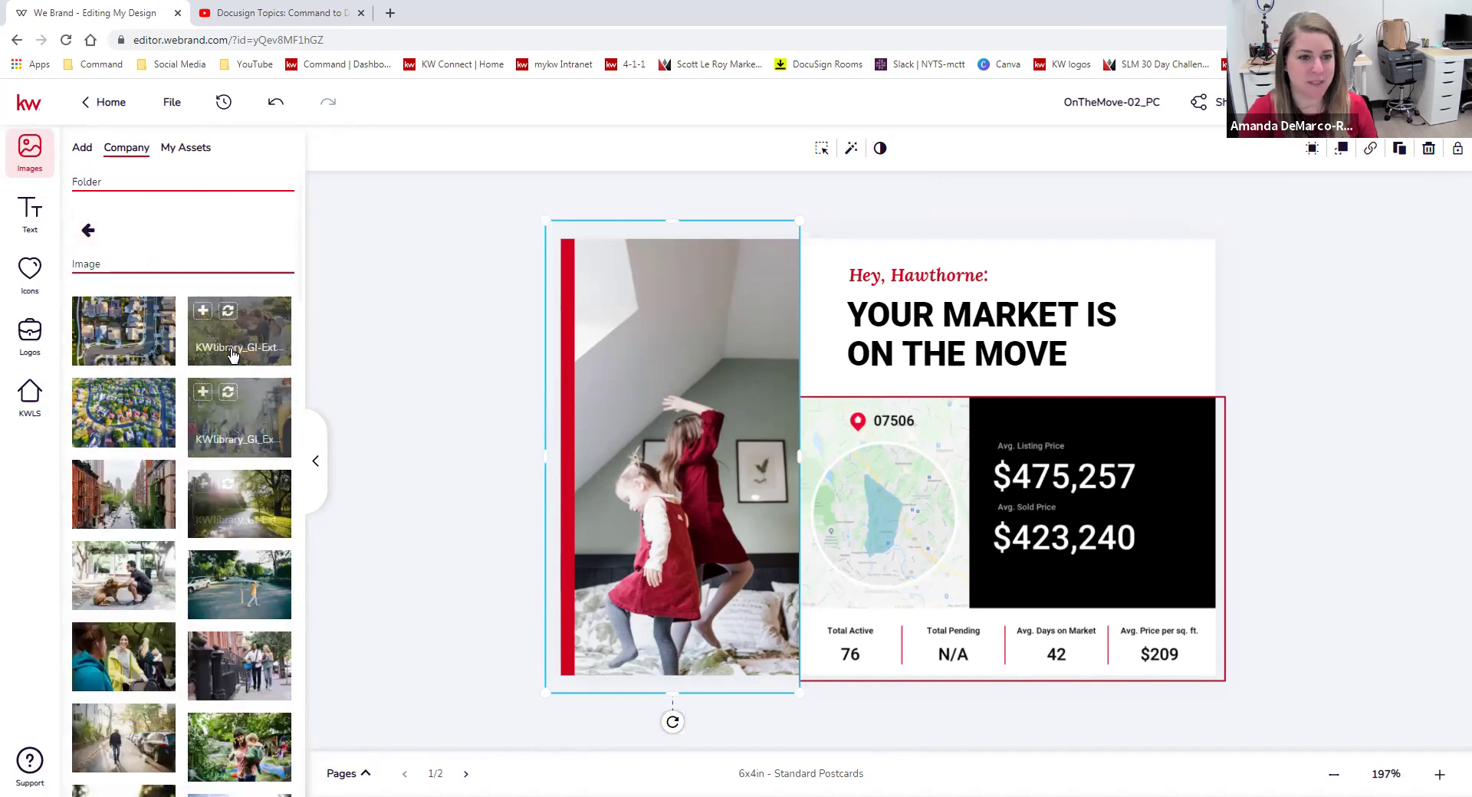
scroll(220, 702, "down", 3)
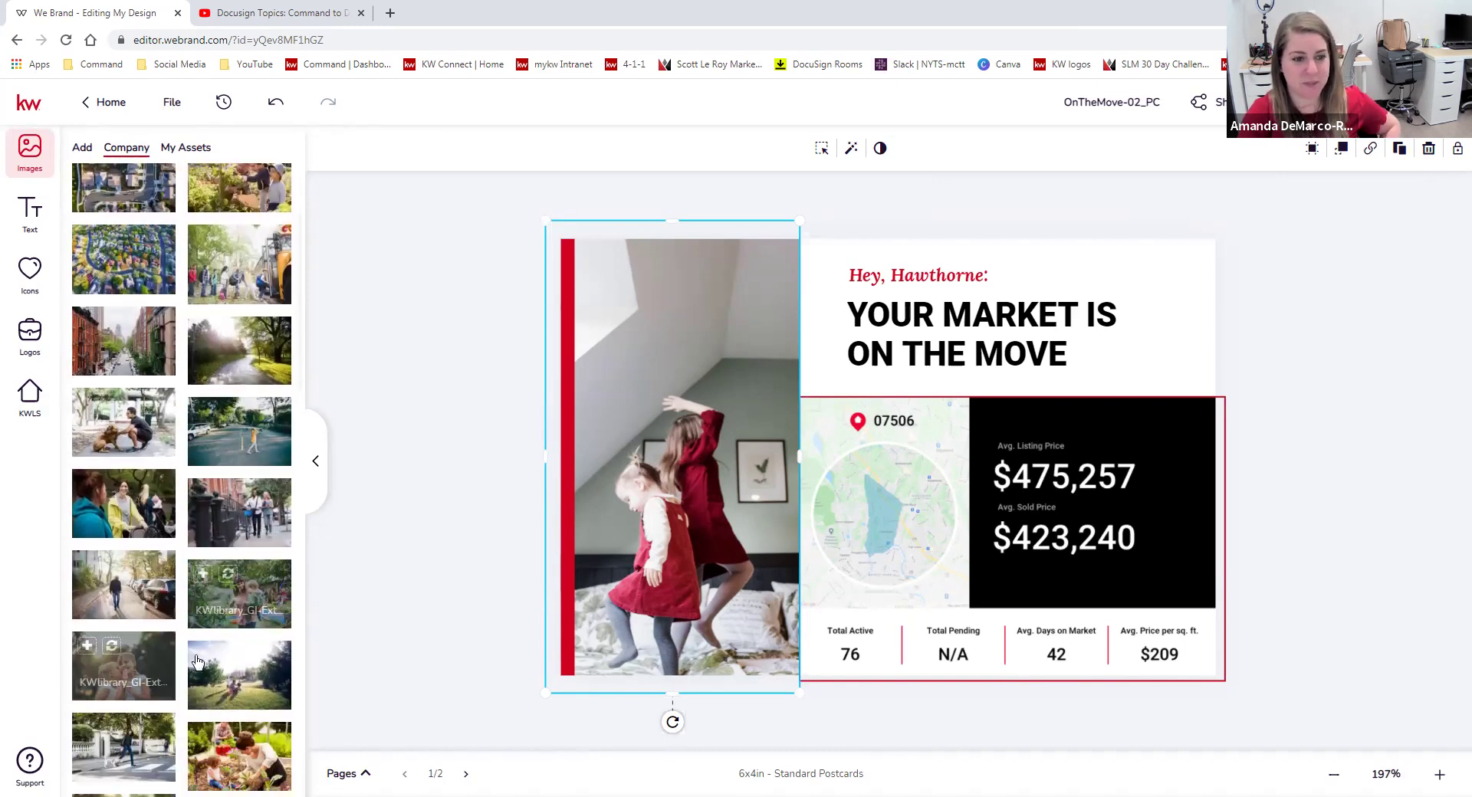
scroll(222, 549, "down", 2)
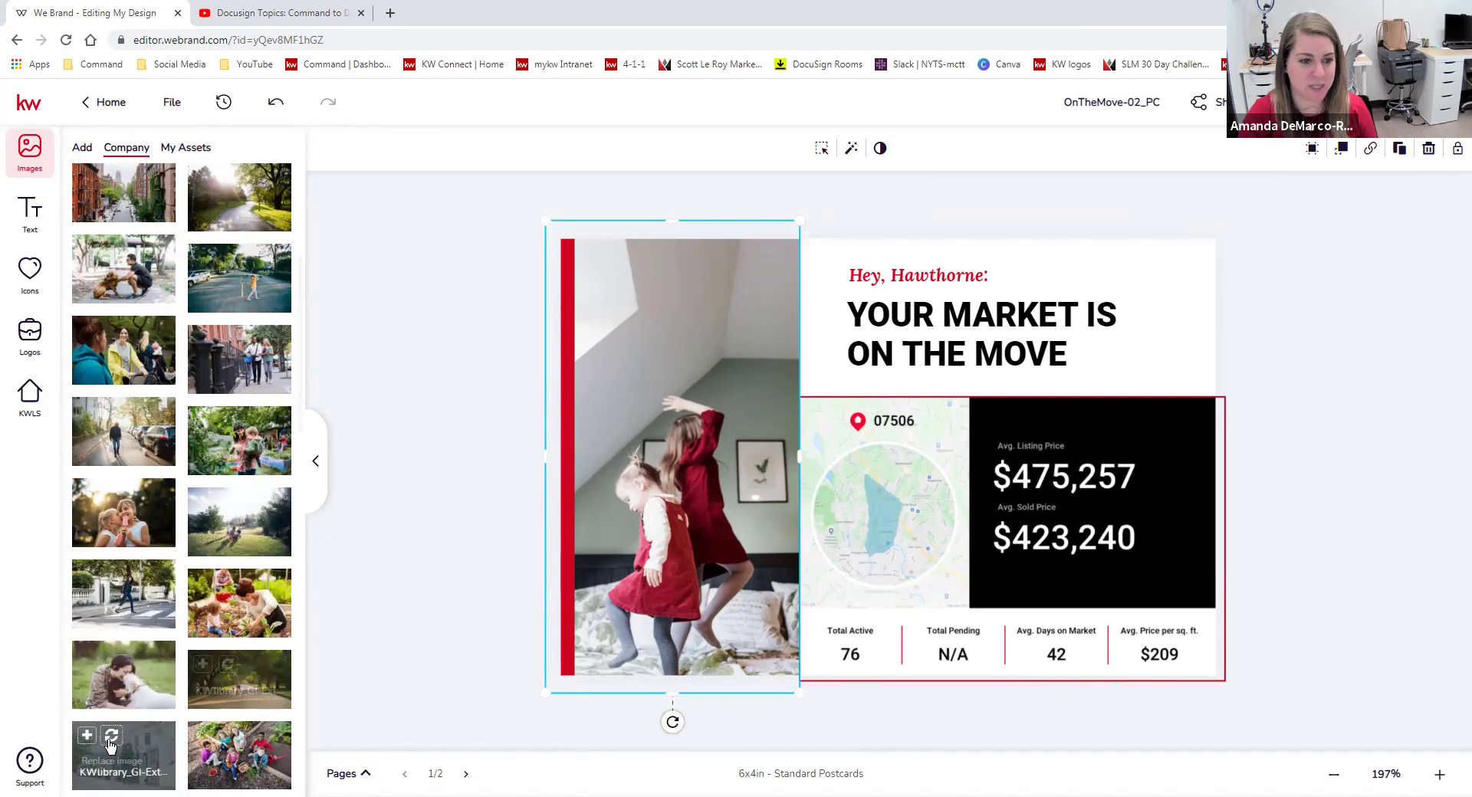
left_click(156, 738)
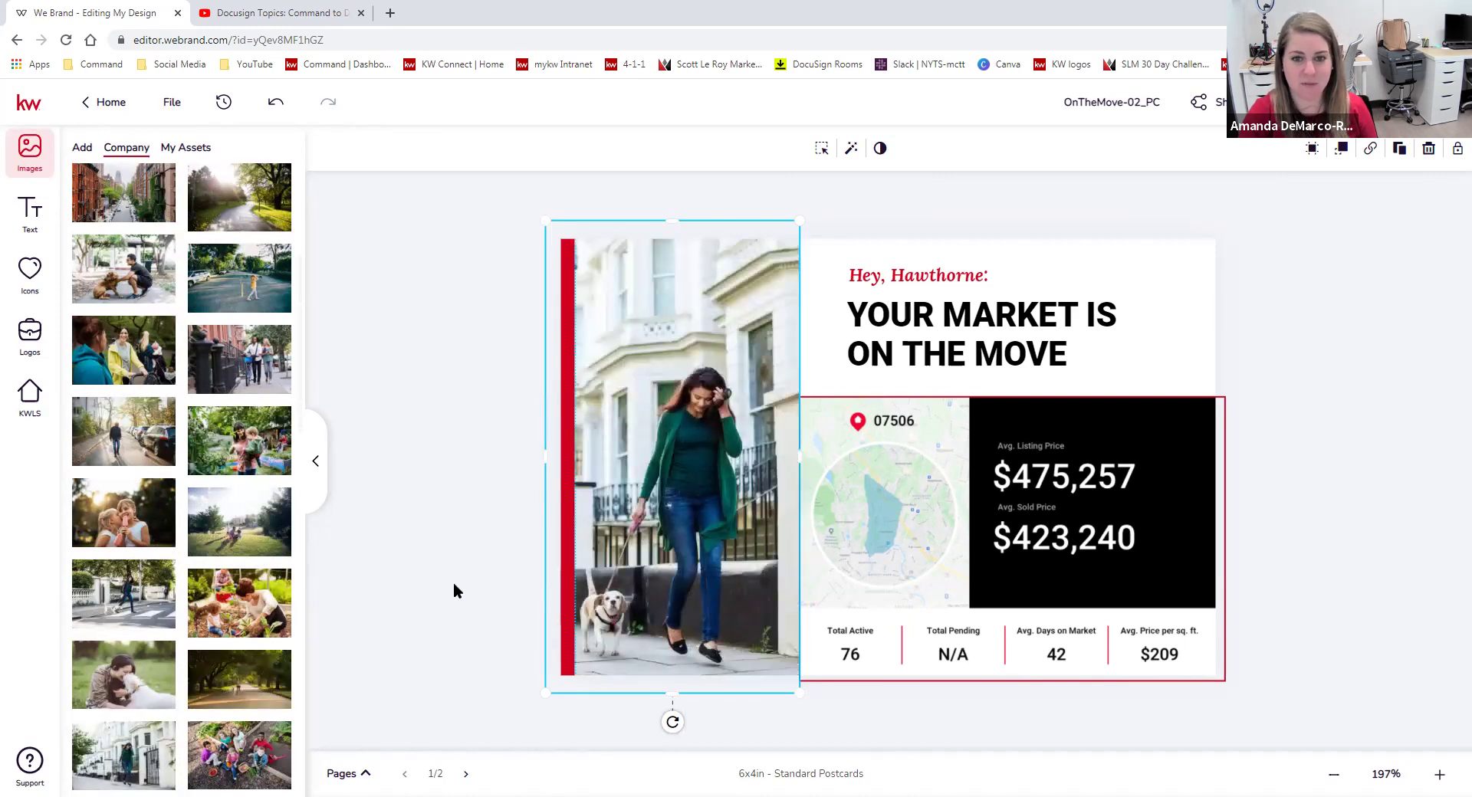
Replace it instead with the tall living-room image from House Interiors.
scroll(269, 482, "up", 5)
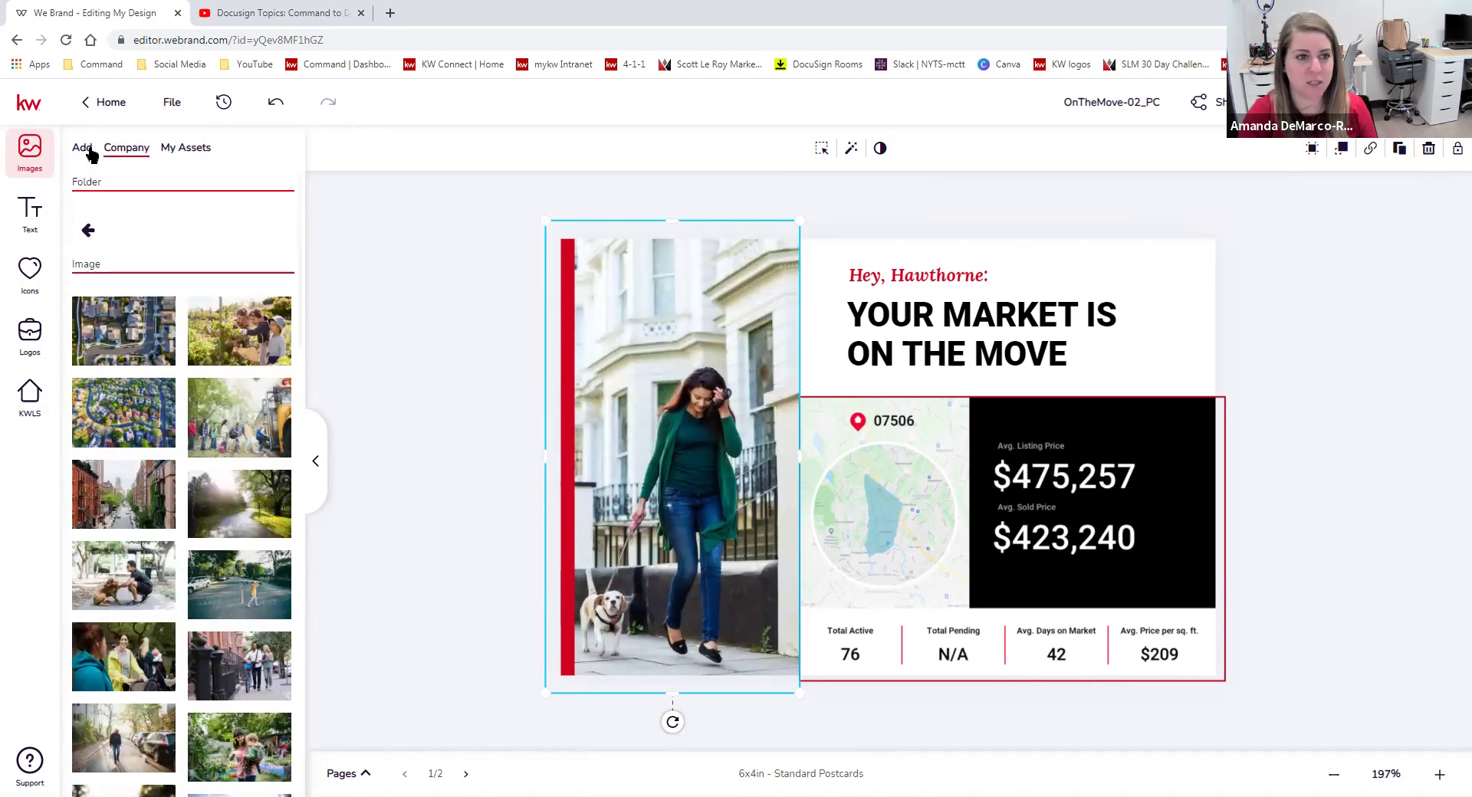
left_click(86, 219)
left_click(162, 301)
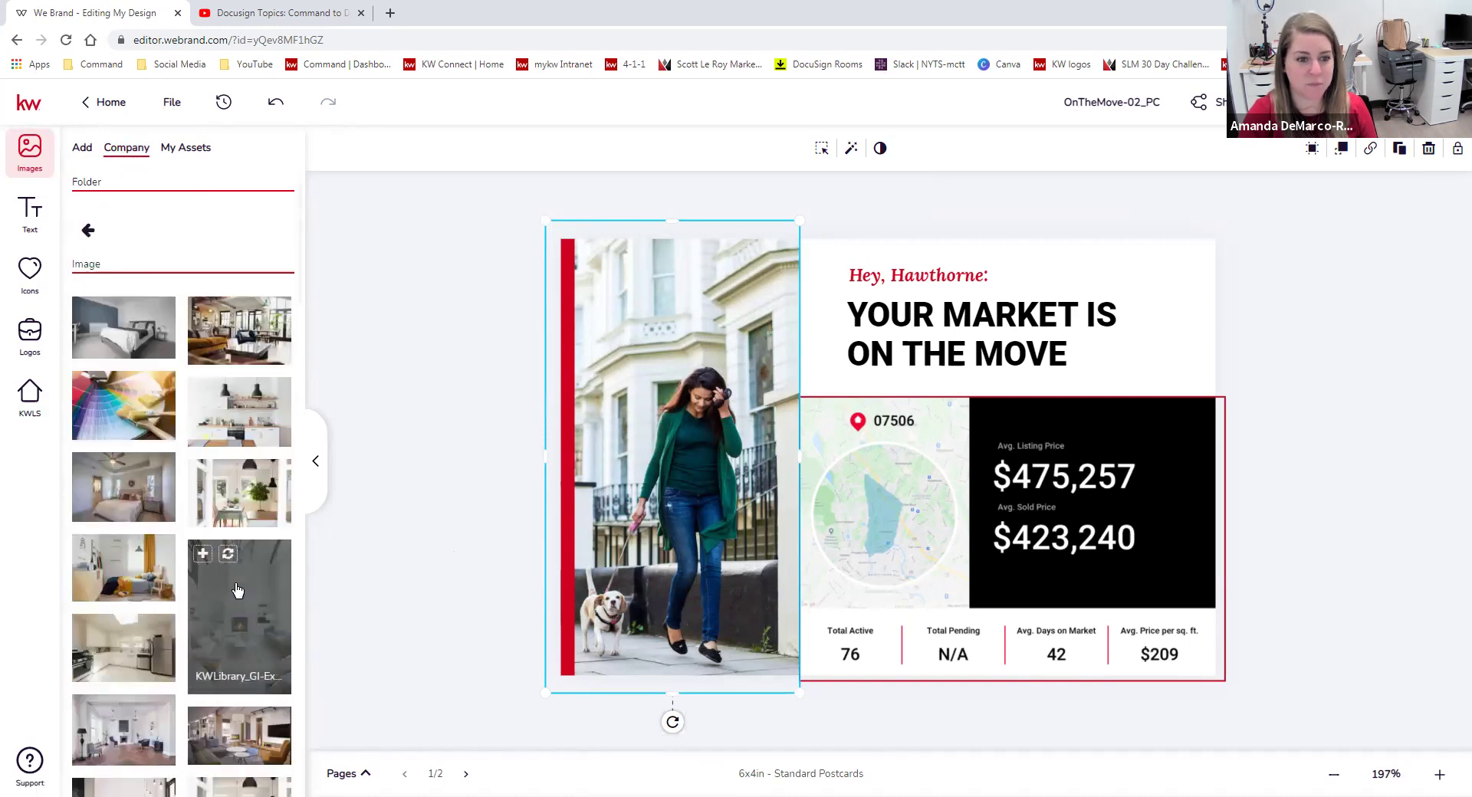
left_click(239, 613)
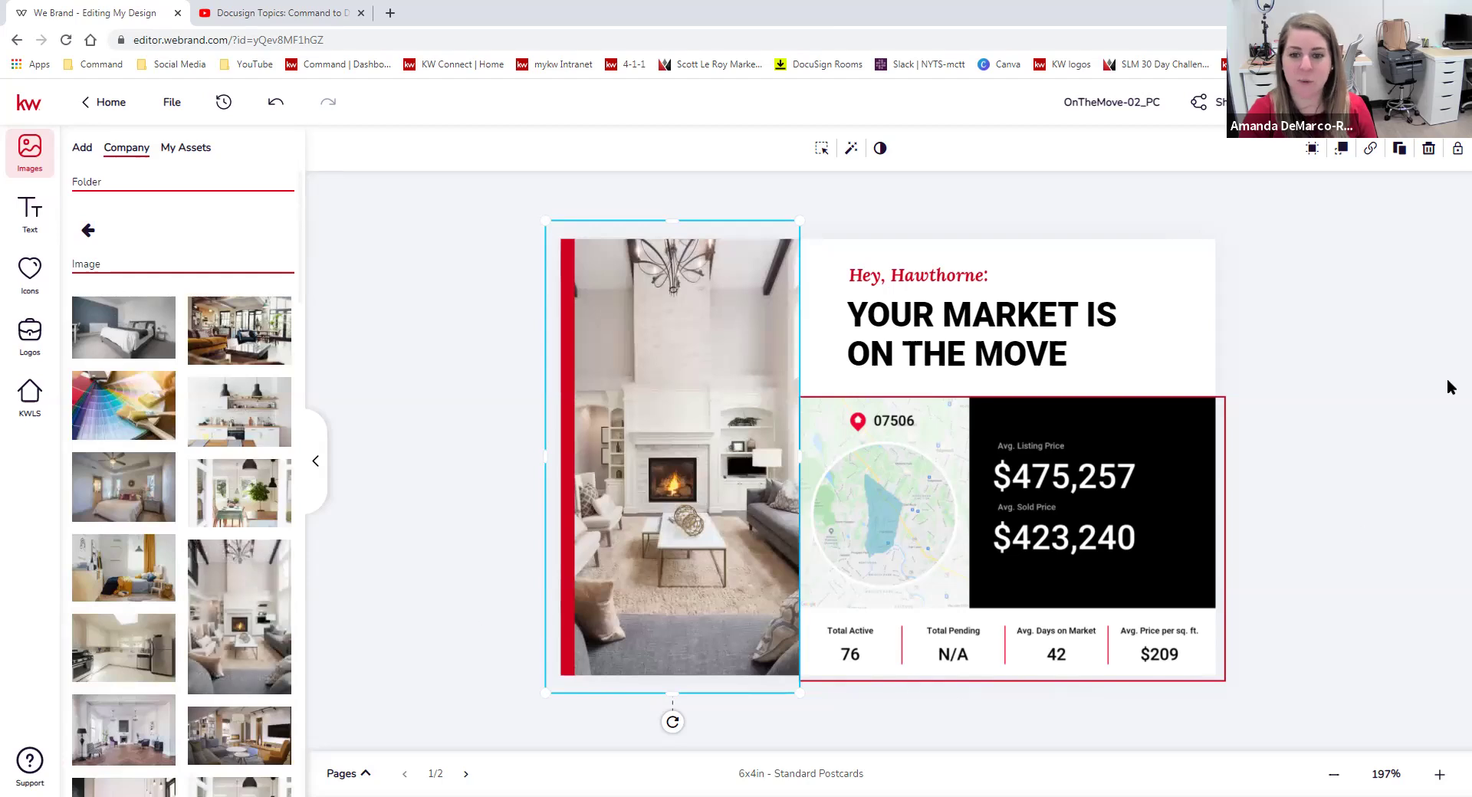
left_click(1343, 421)
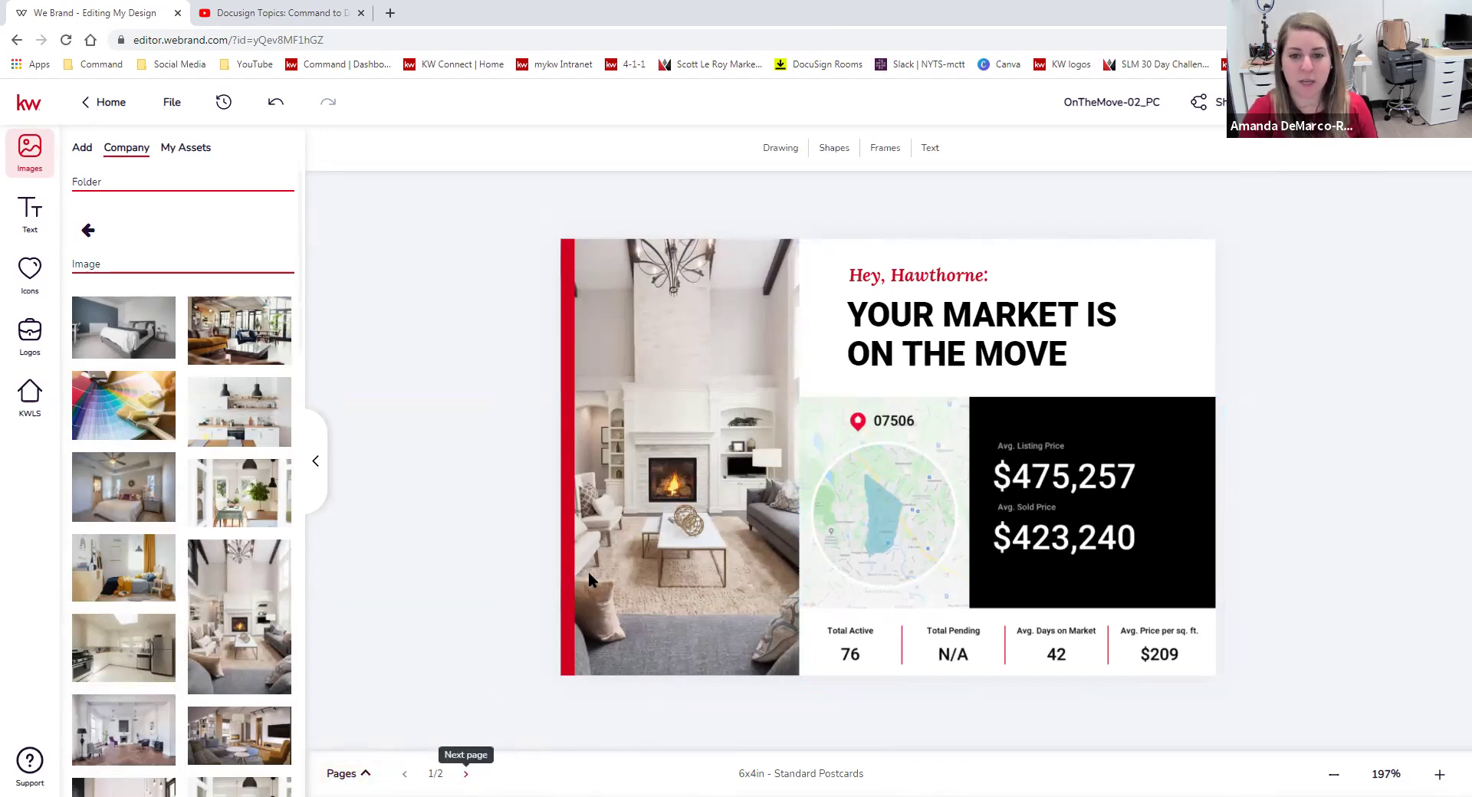
On the postcard back, replace the KW DBA NAME placeholder with the Park Views Realty logo.
left_click(465, 774)
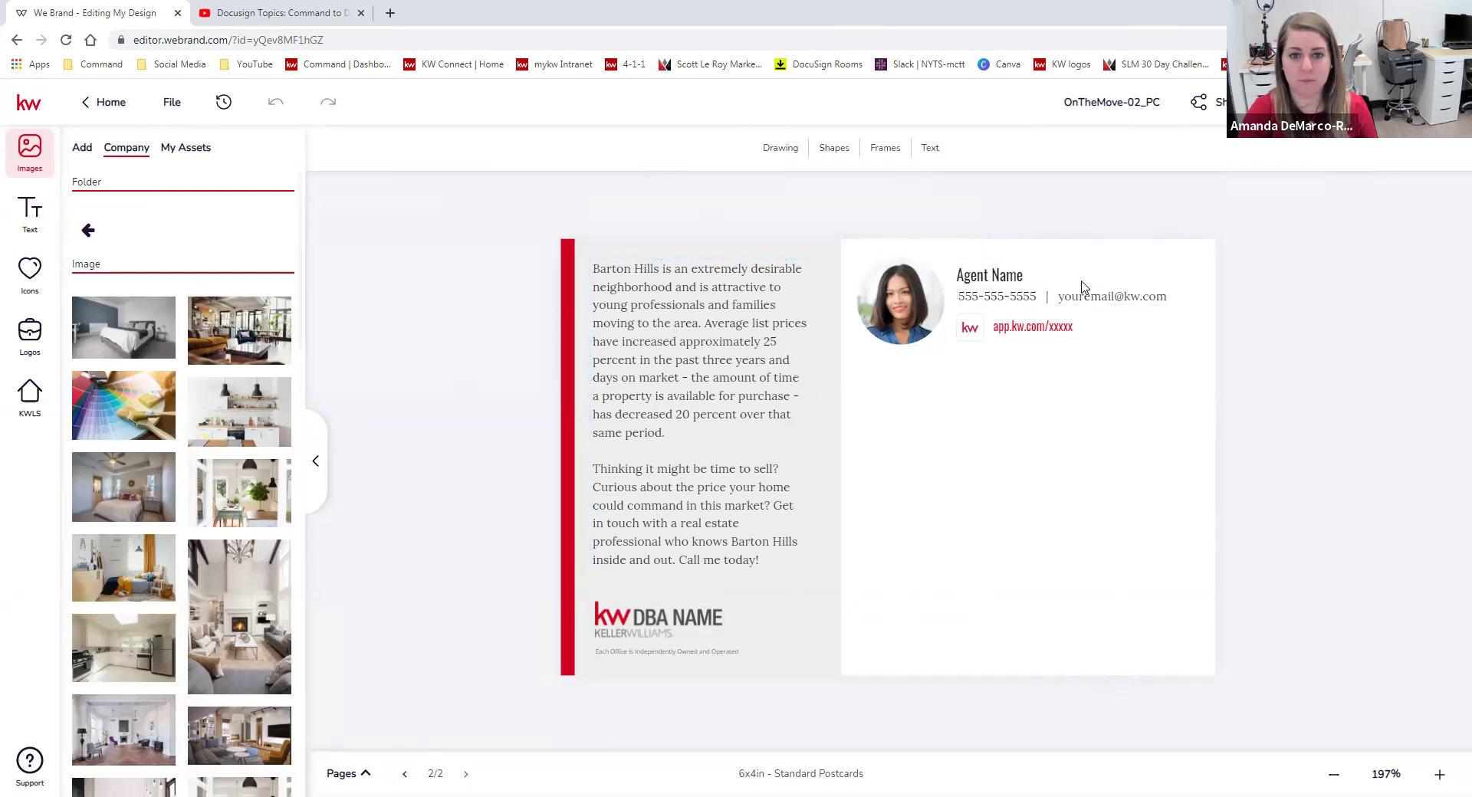
left_click(722, 454)
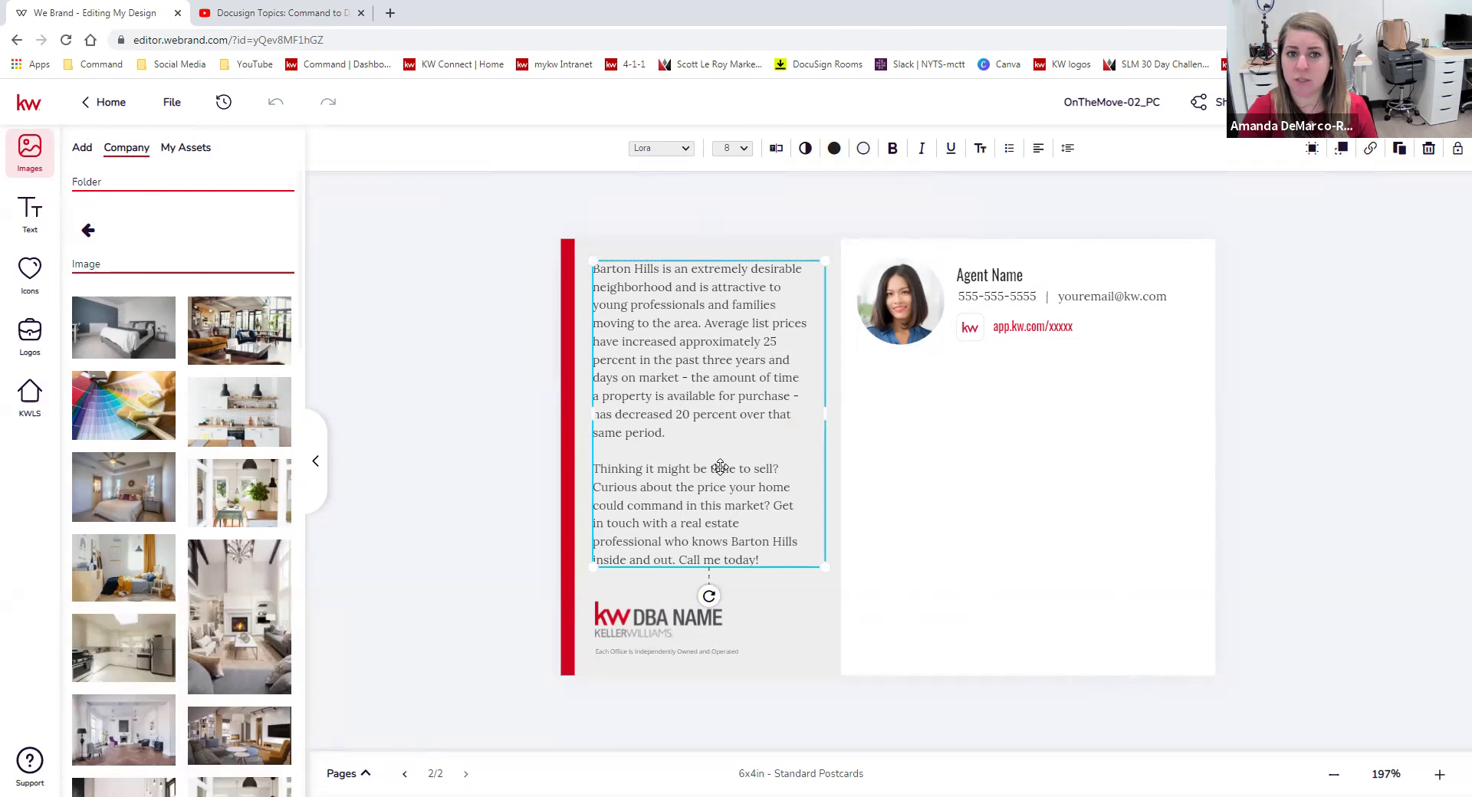
left_click(634, 620)
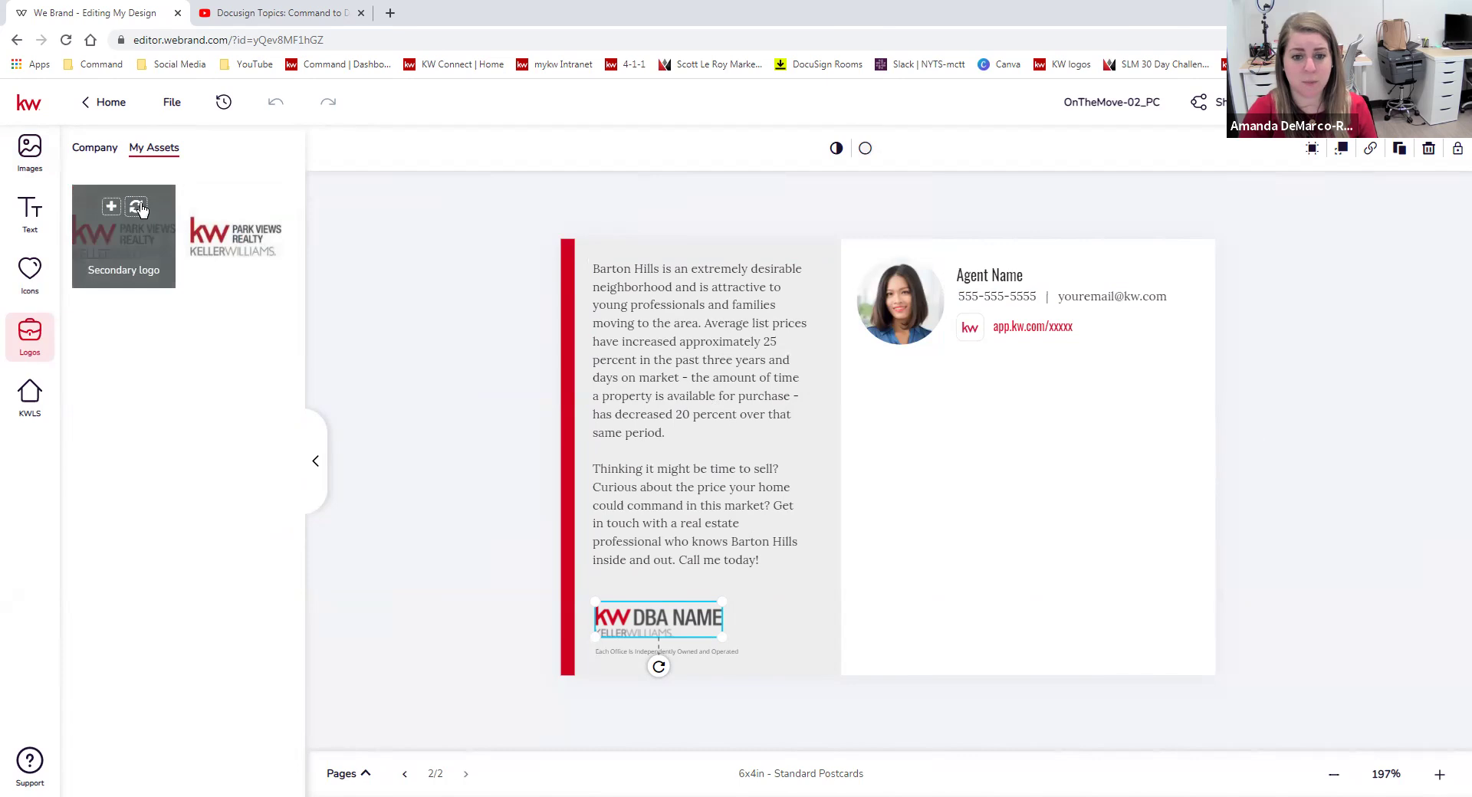
left_click(137, 207)
left_click_drag(659, 637, 660, 623)
left_click(903, 295)
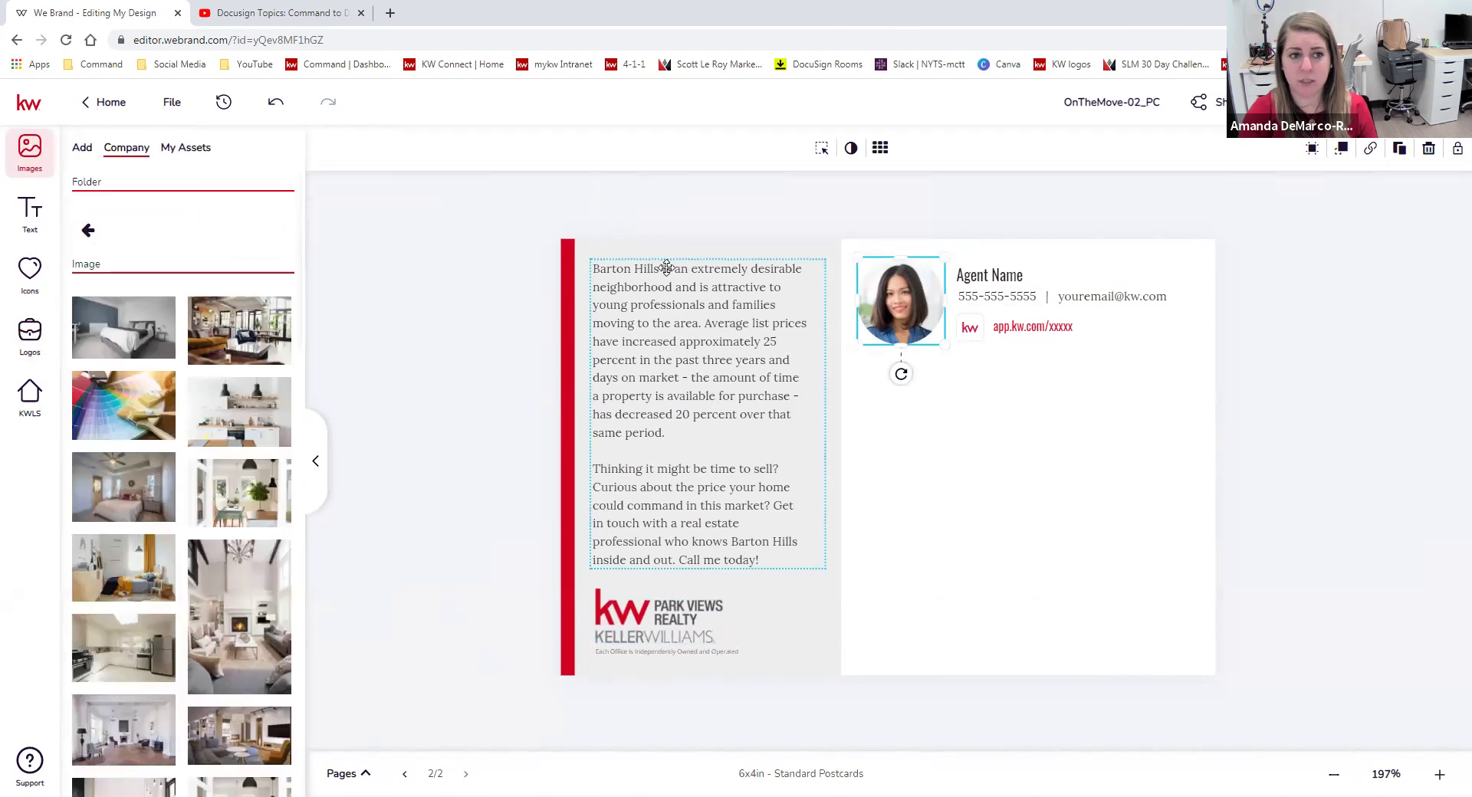
Put the agent's headshot from My Assets in the photo spot and enter the agent's full name.
left_click(186, 148)
mouse_move(111, 290)
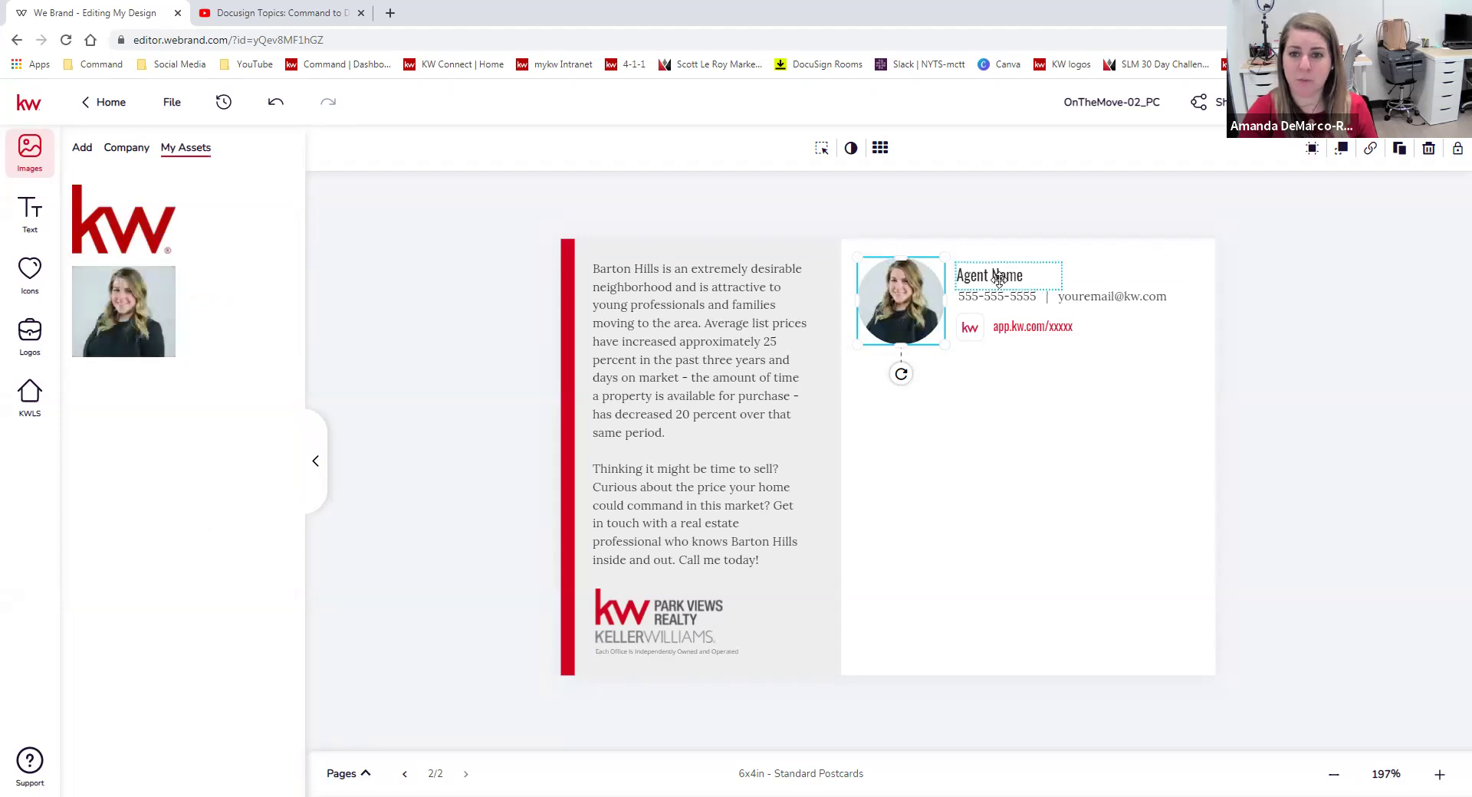
left_click(1096, 283)
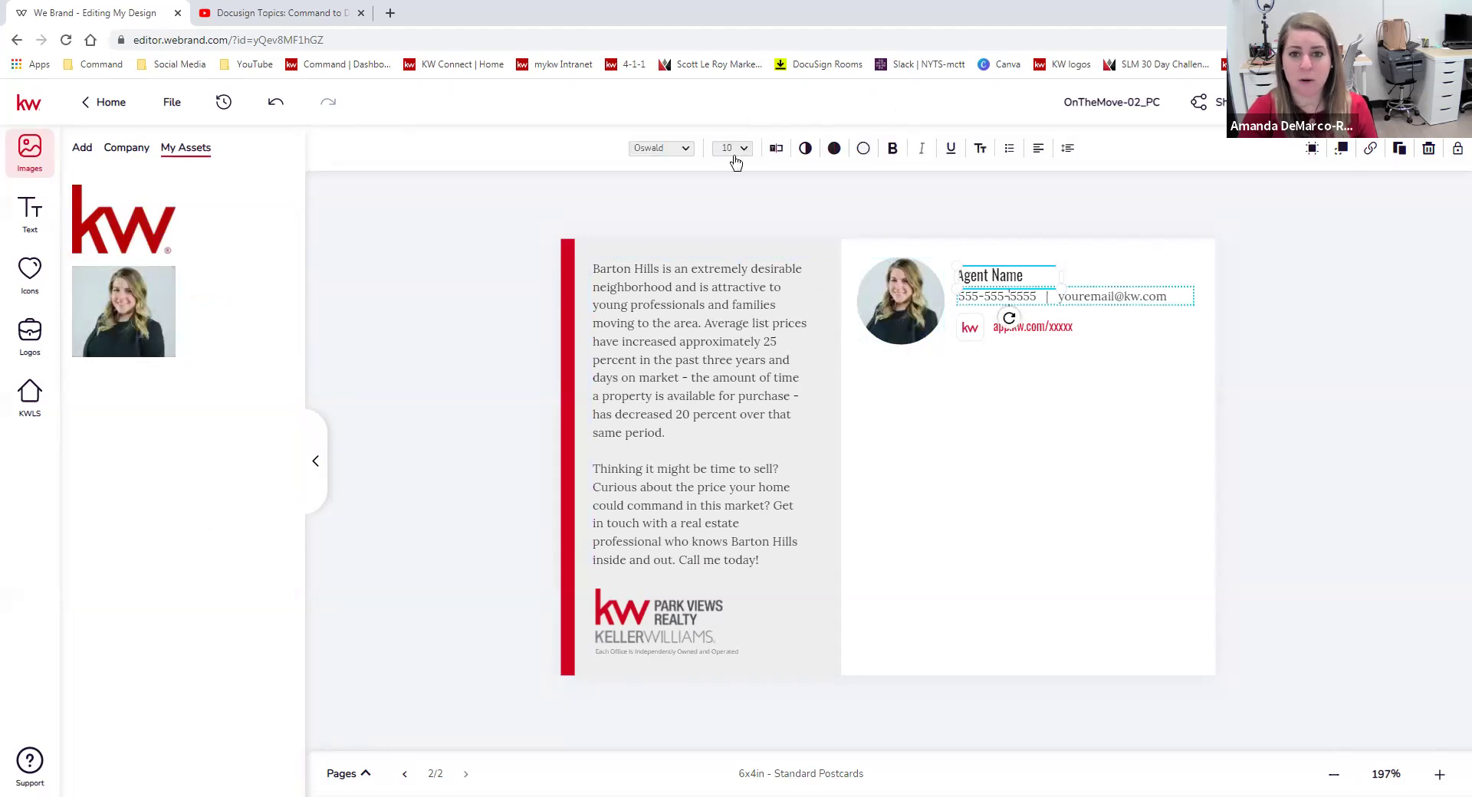
left_click(774, 148)
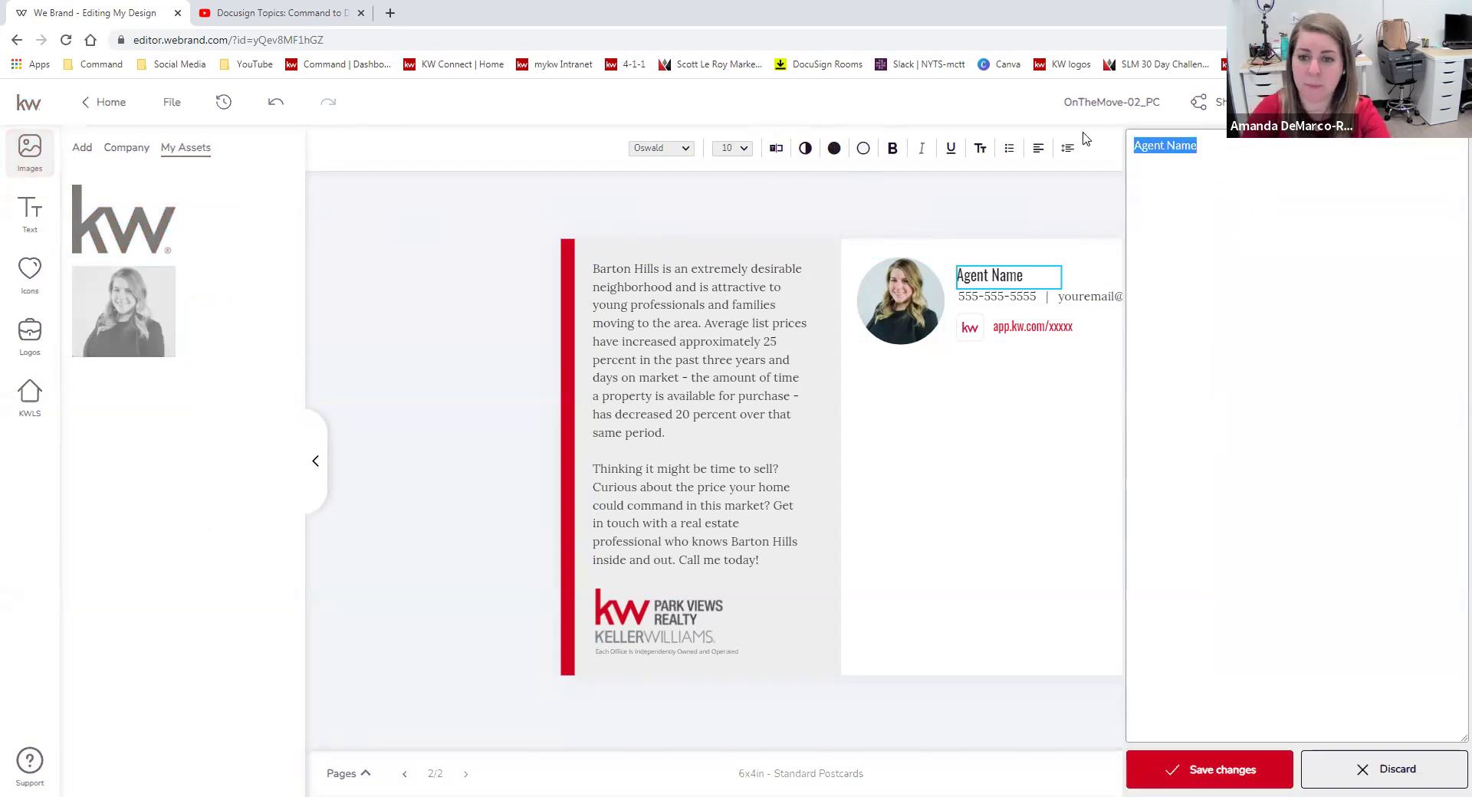
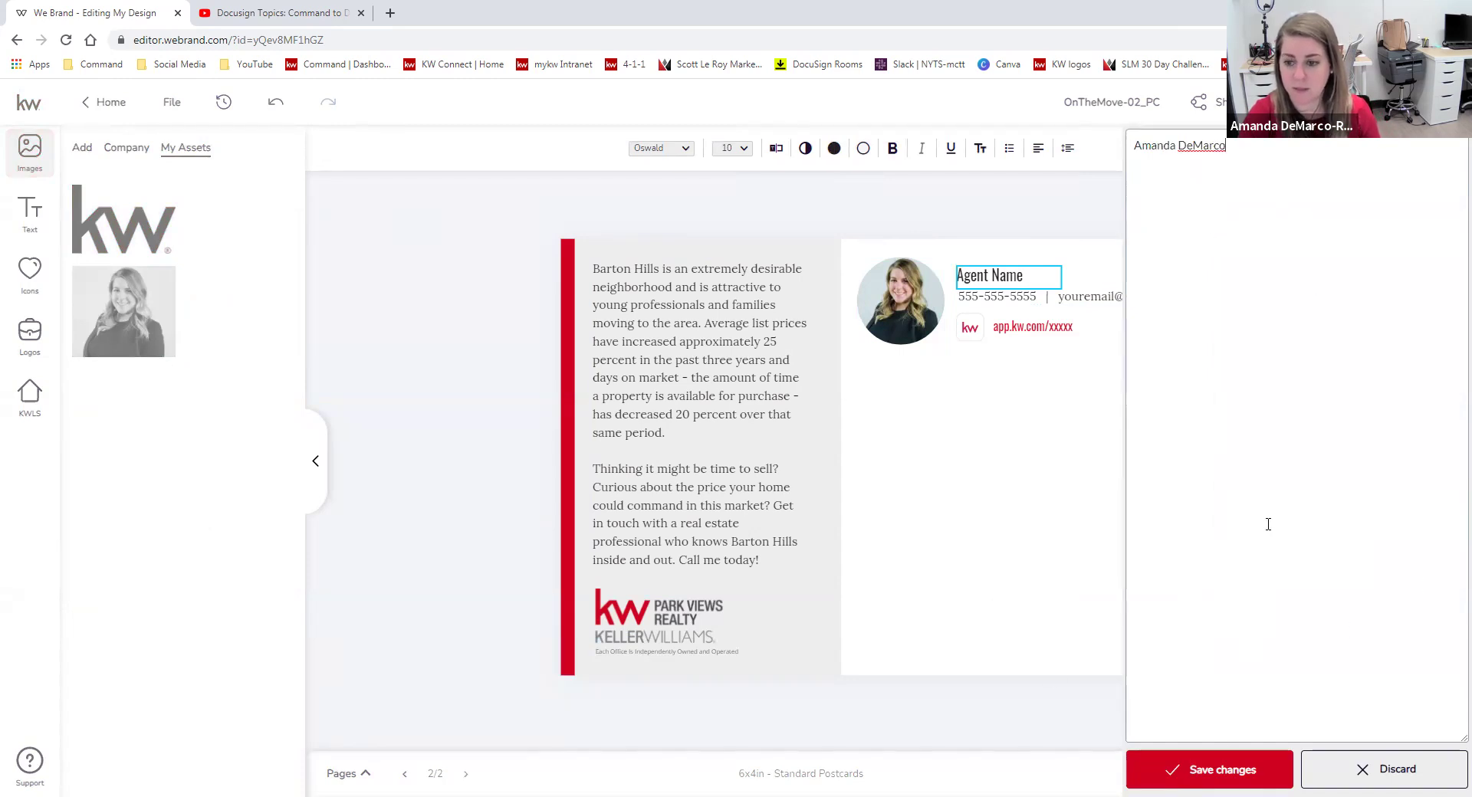
left_click(1212, 760)
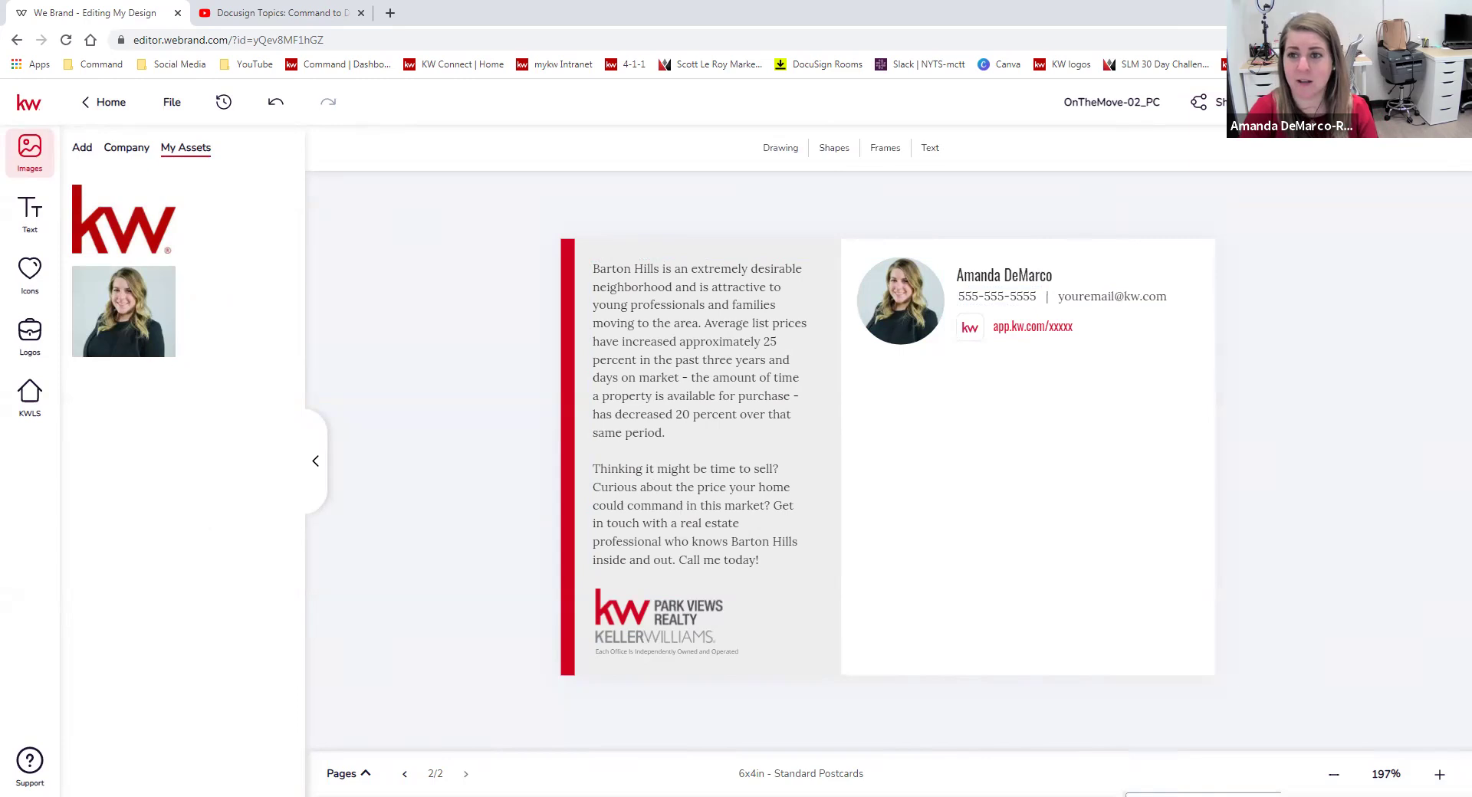
left_click(1304, 103)
left_click(1332, 156)
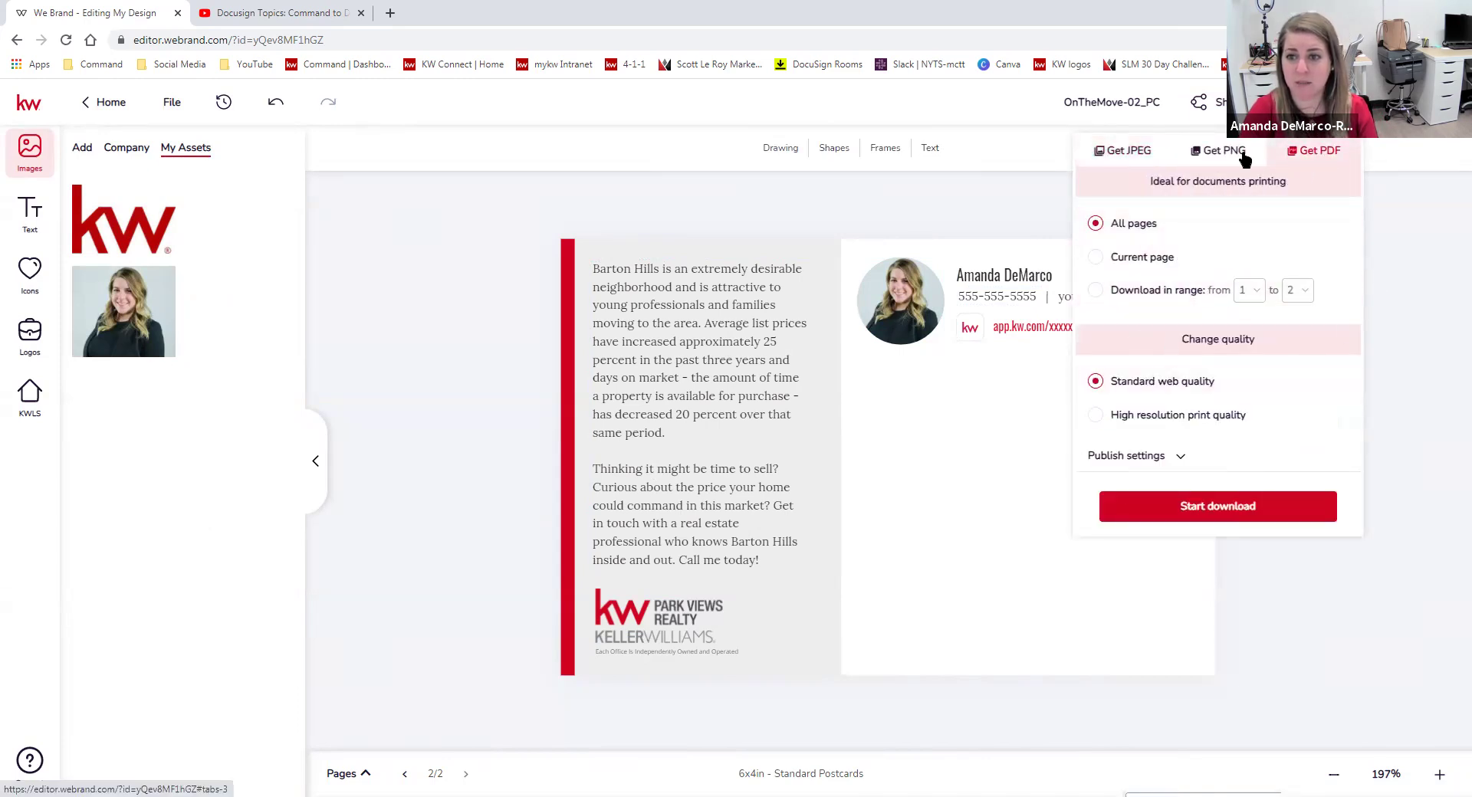
left_click(1452, 265)
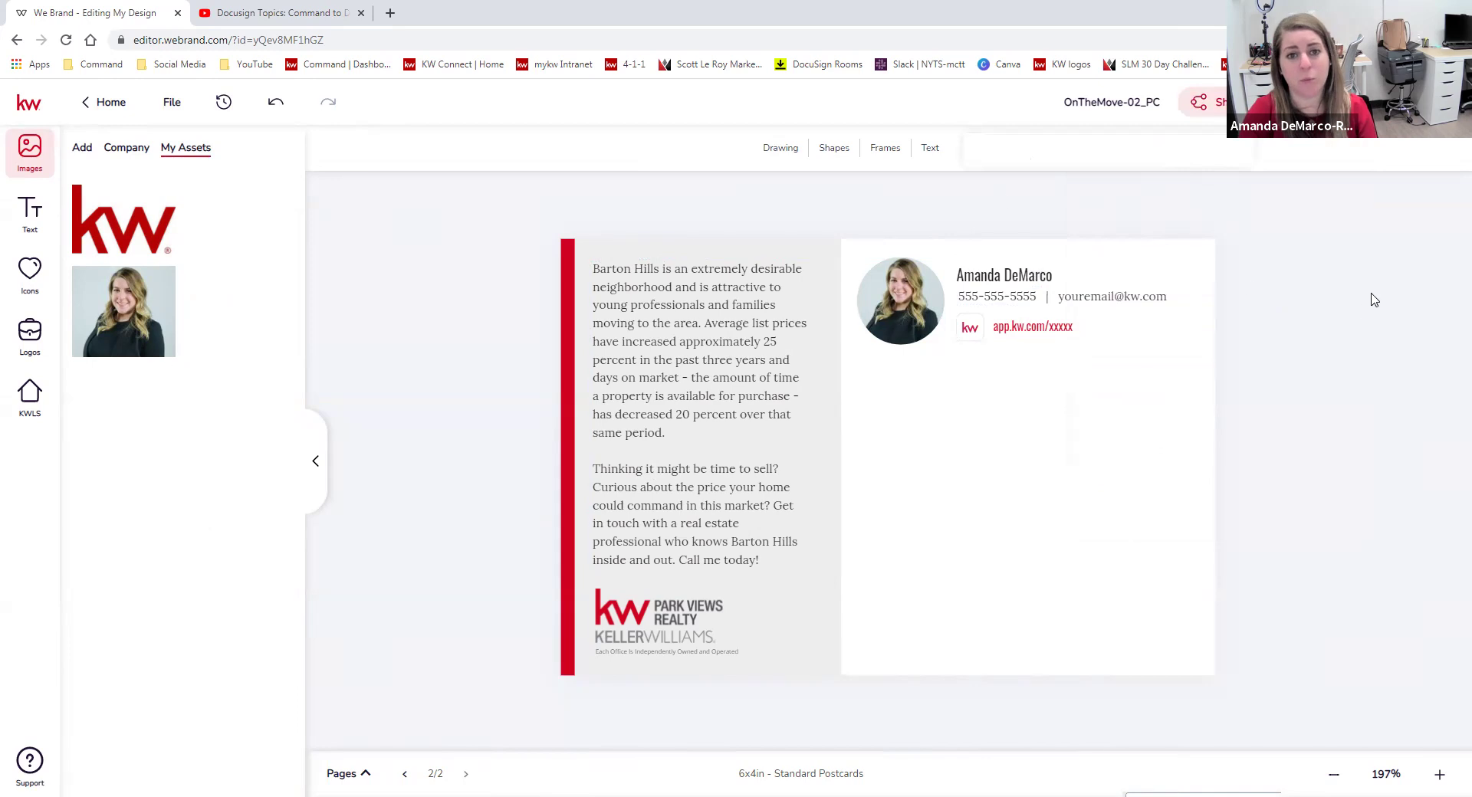
left_click(1200, 102)
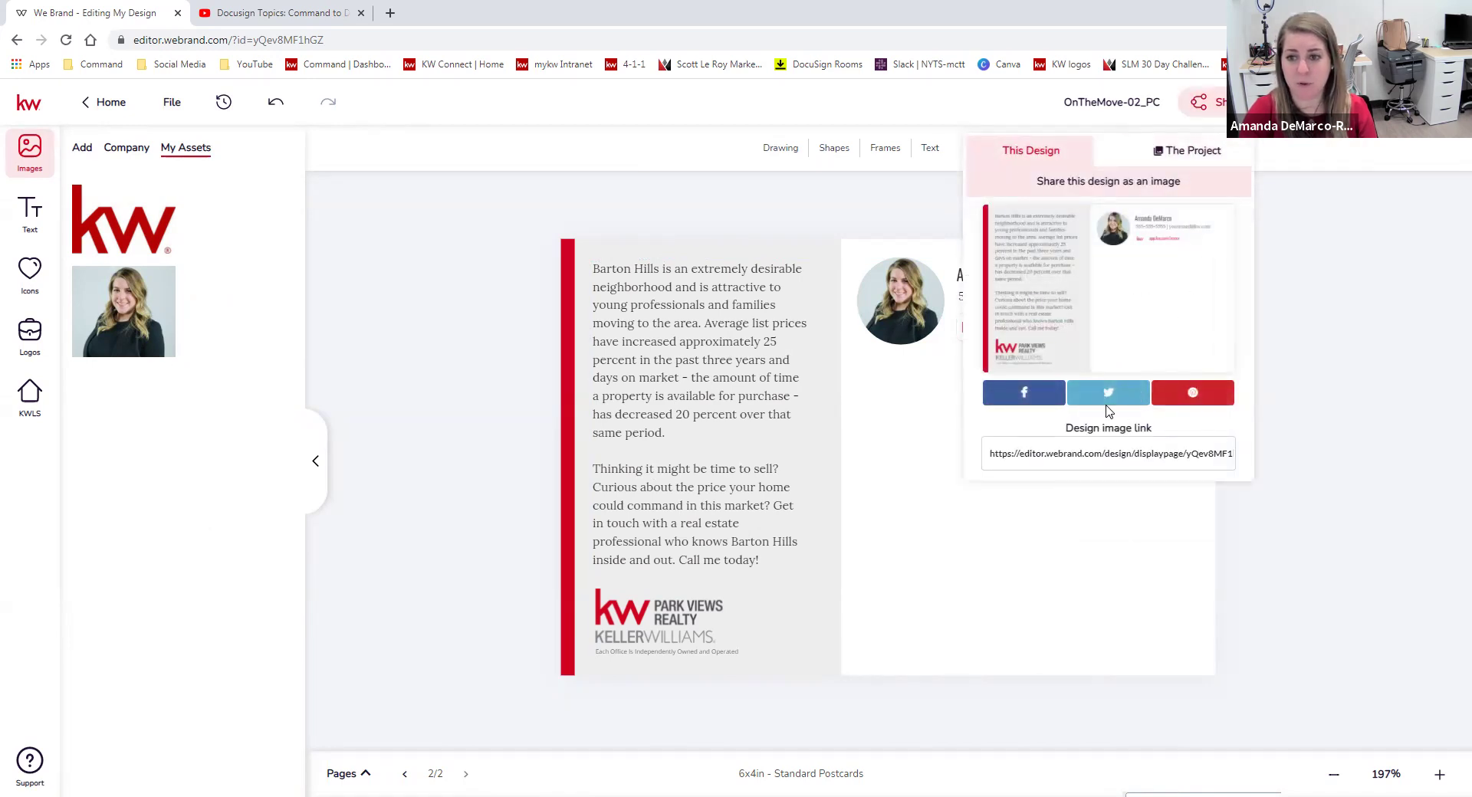
left_click(1162, 410)
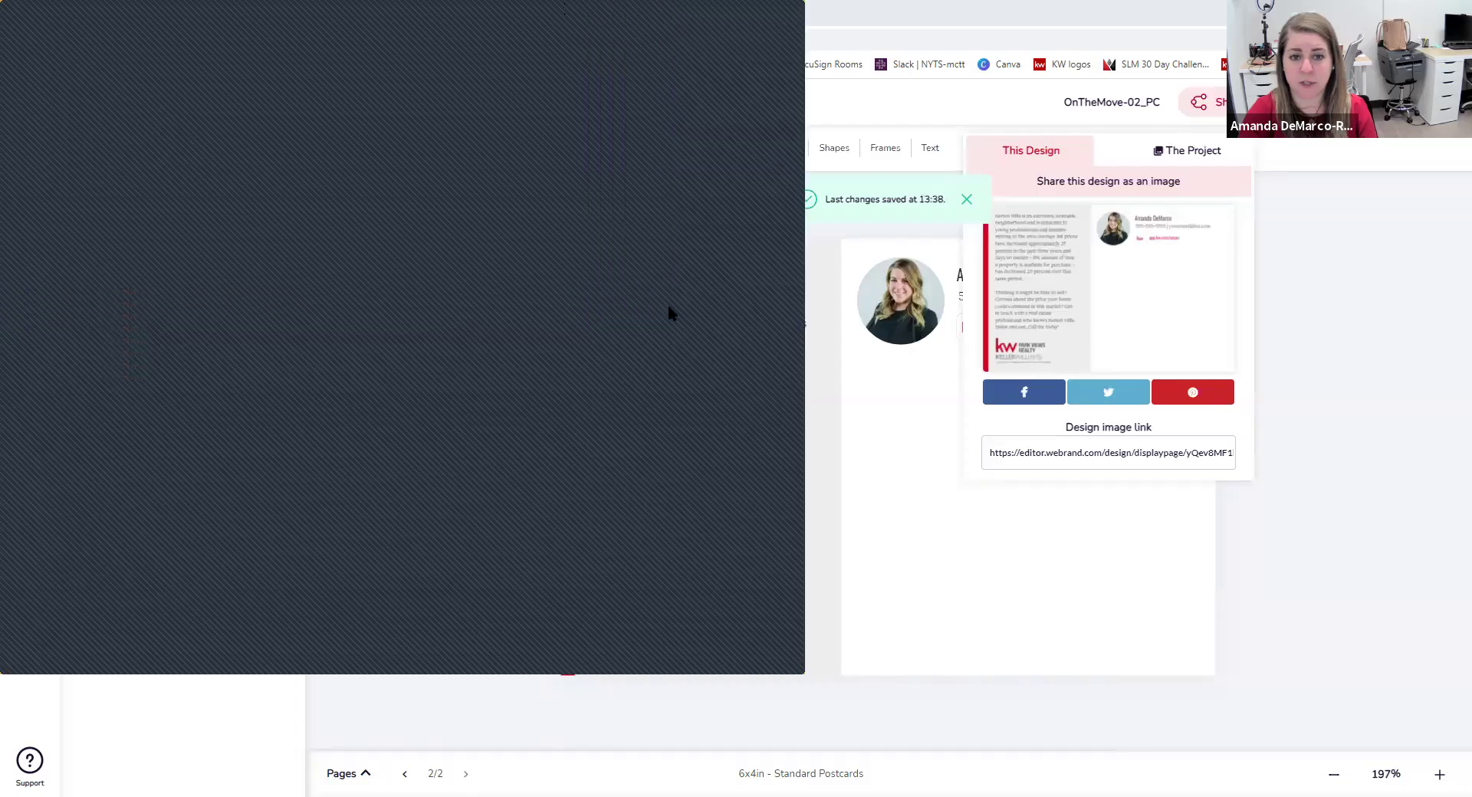
left_click(1215, 154)
left_click(1215, 153)
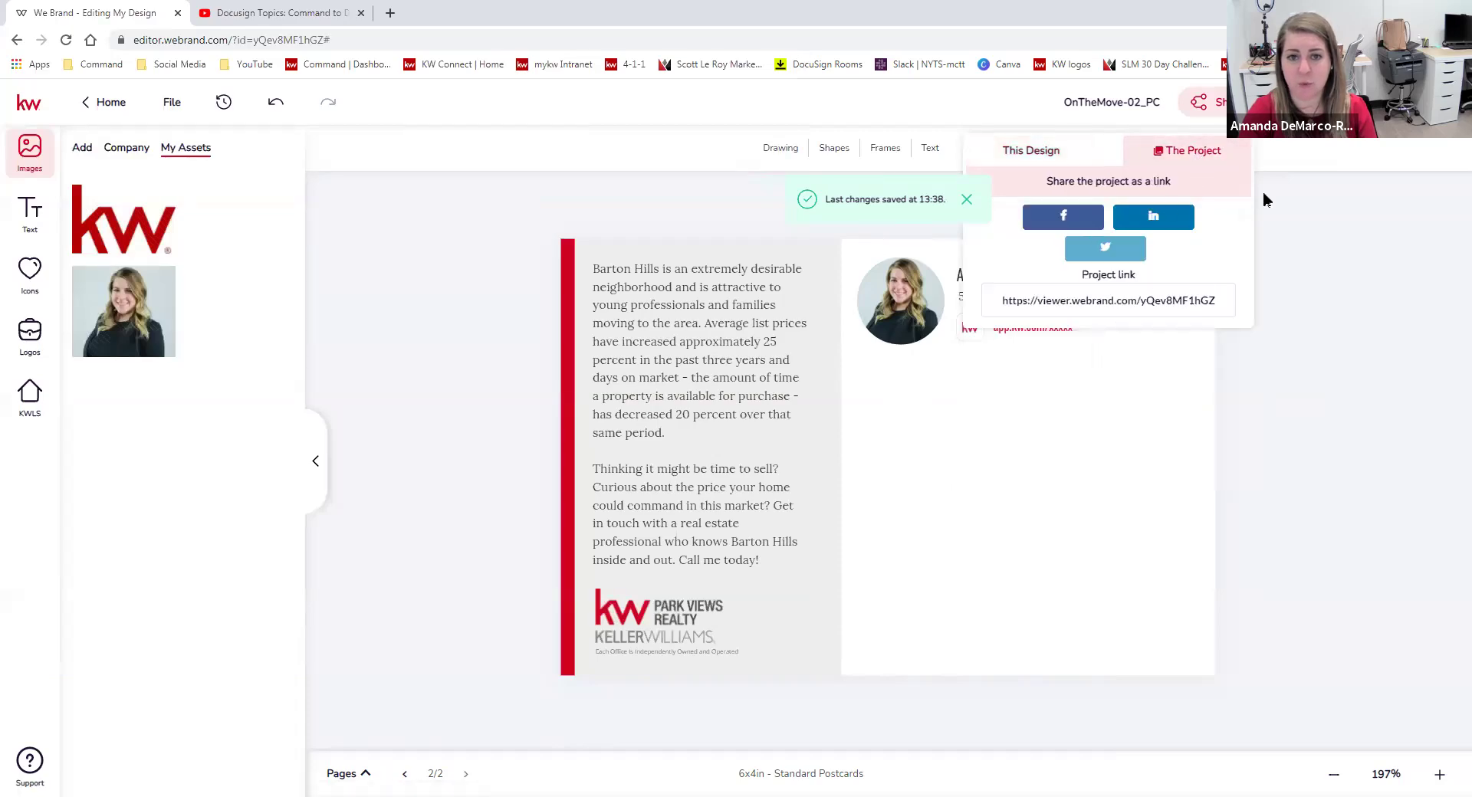
left_click(1387, 271)
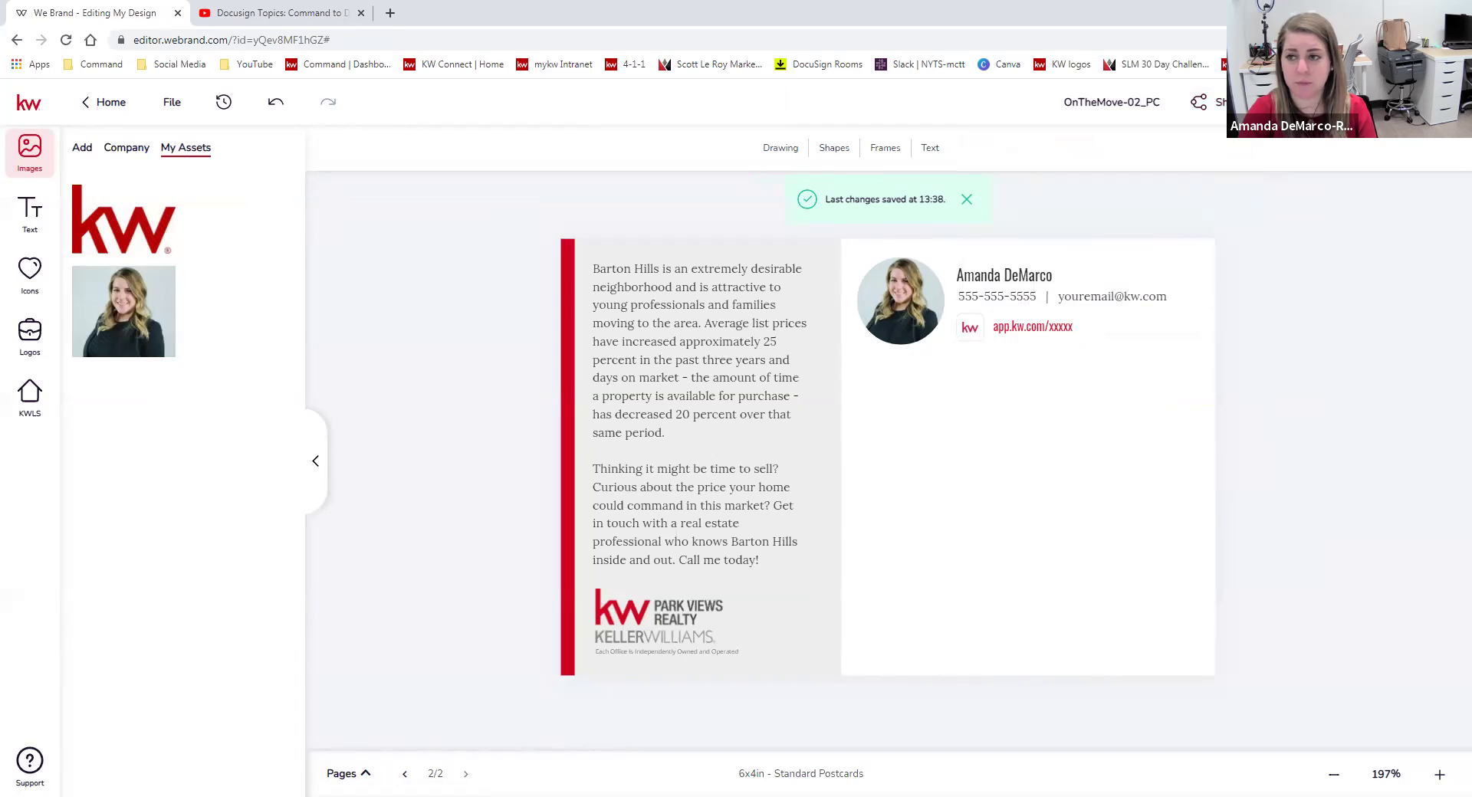
Return Home and create a new Social design from My Design Templates.
left_click(106, 102)
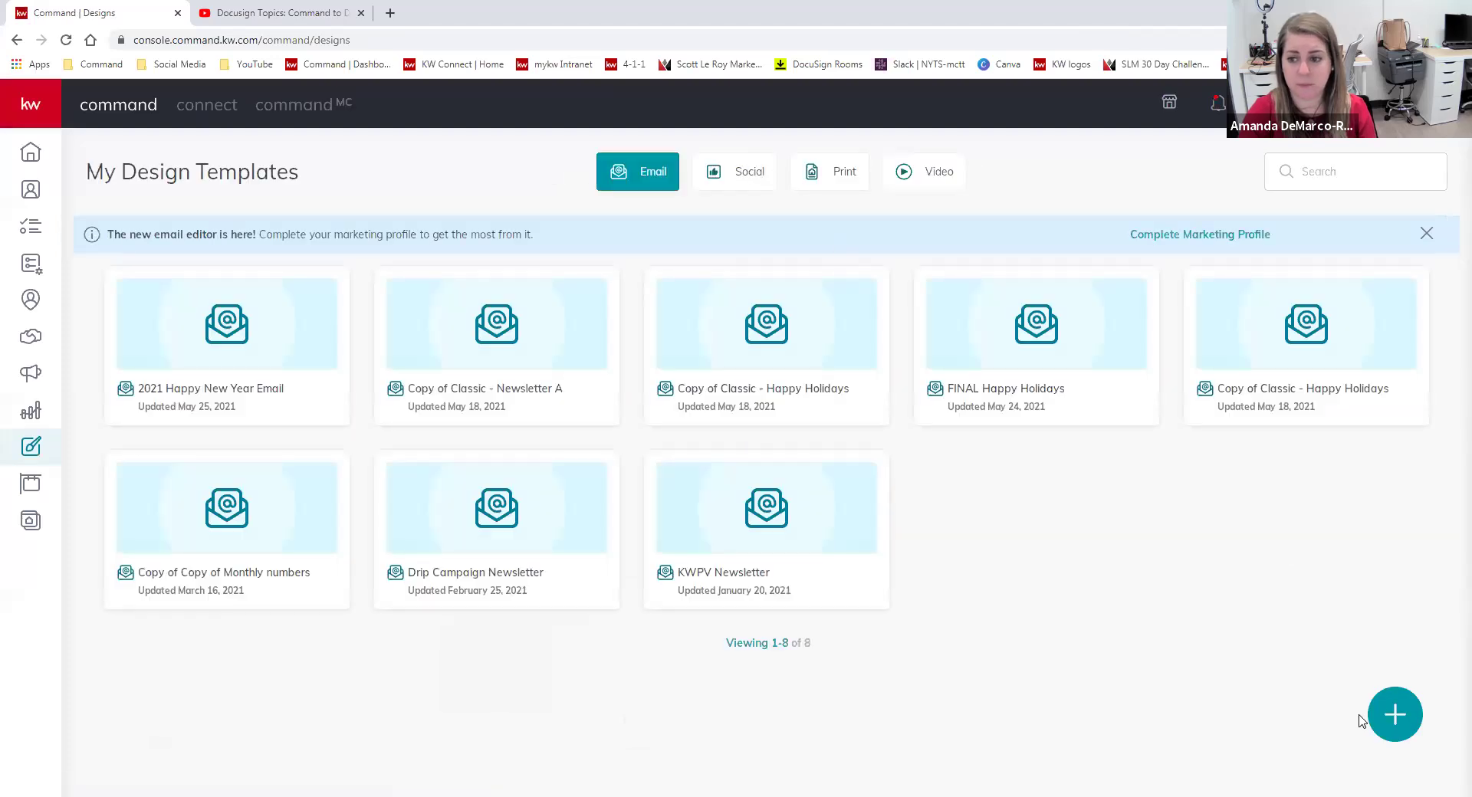
left_click(1391, 715)
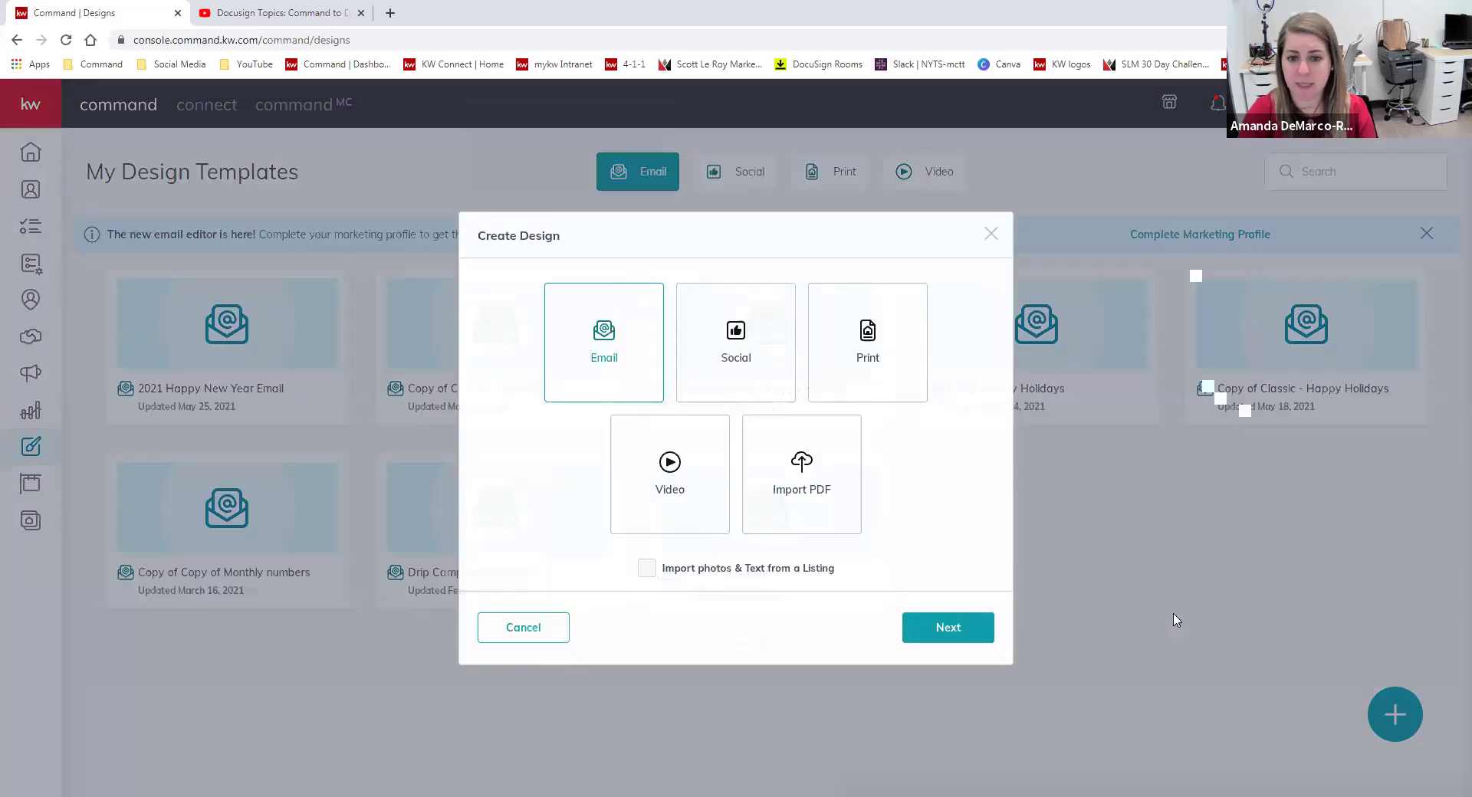
left_click(737, 379)
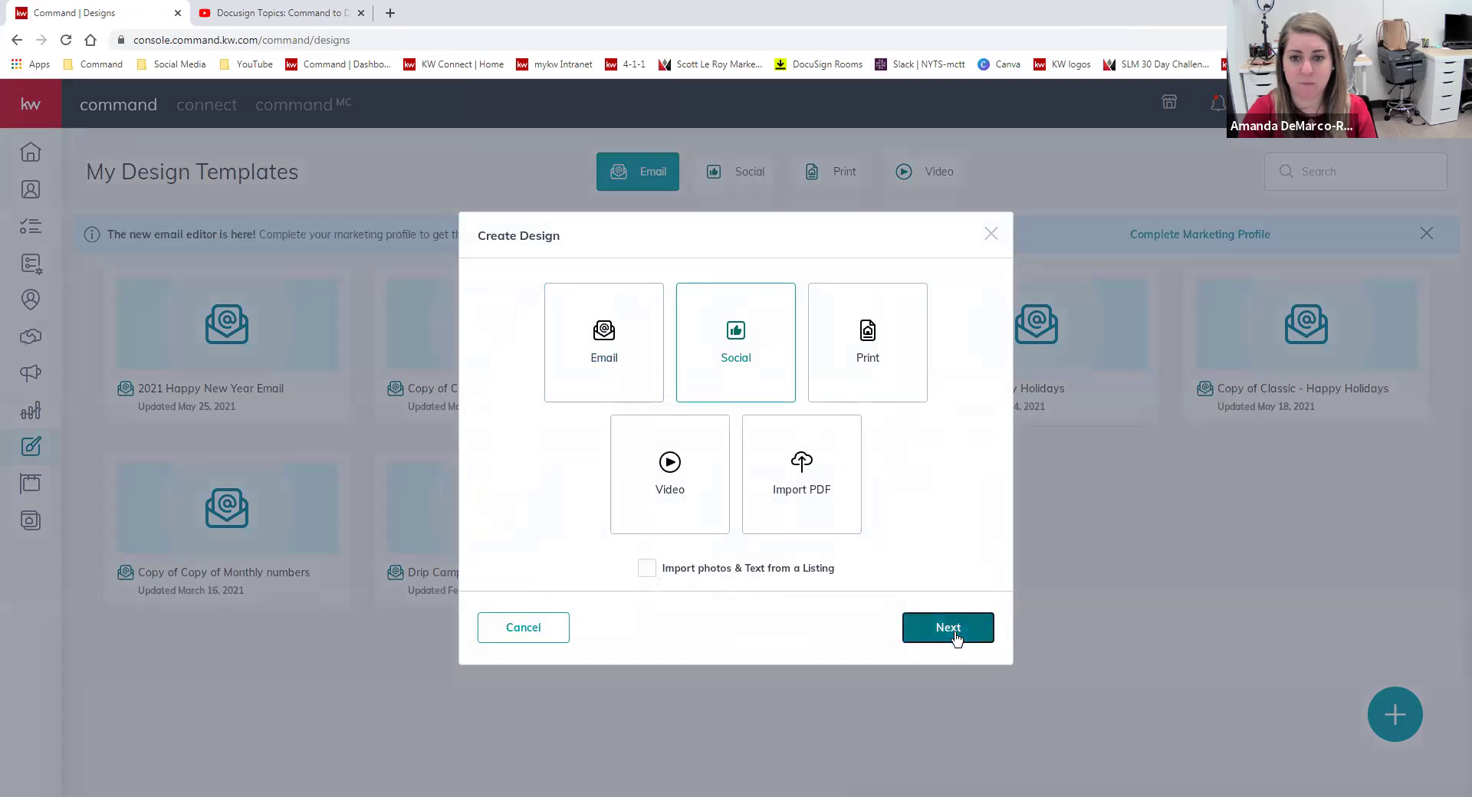
left_click(956, 635)
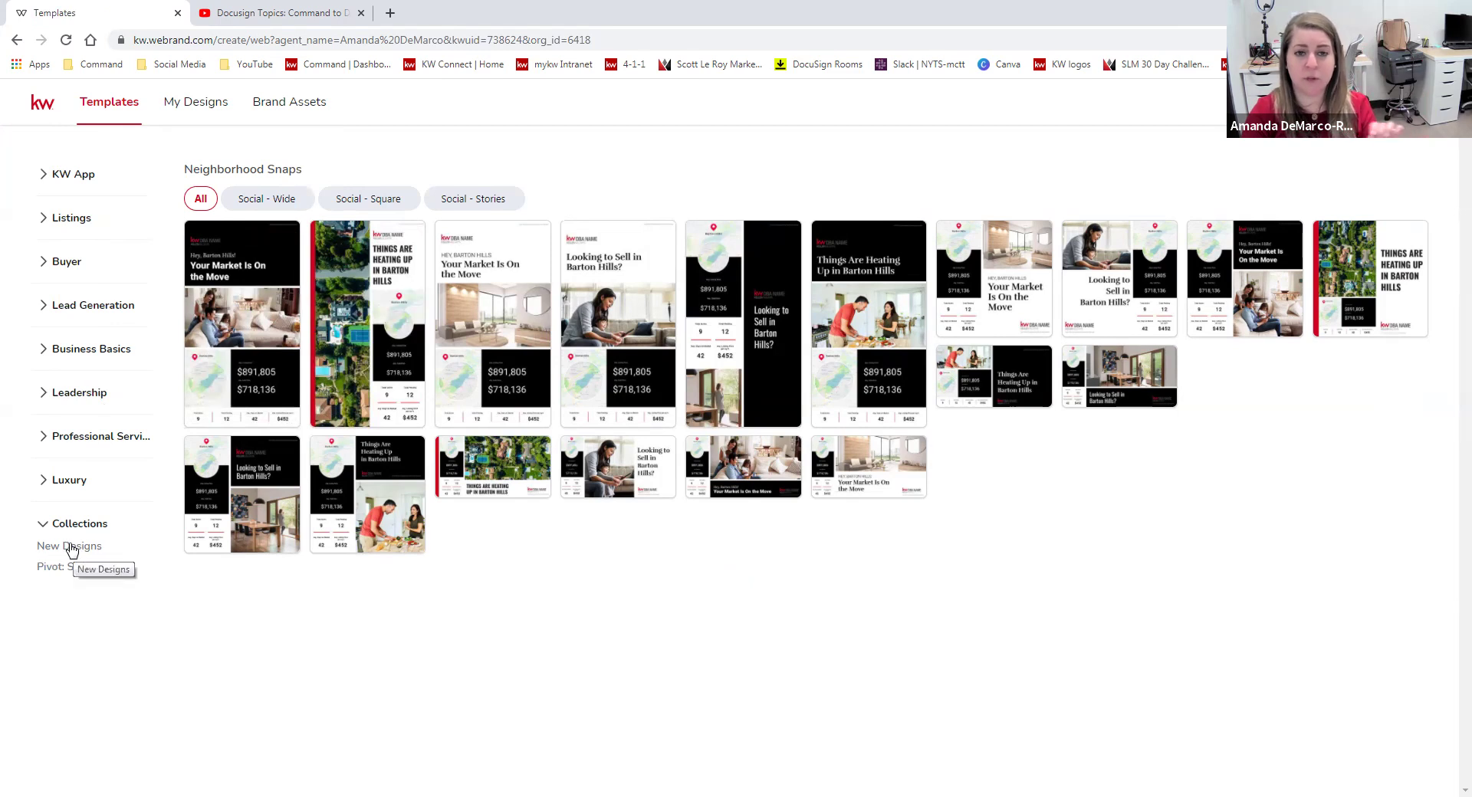
Open the New Designs collection and look over its templates.
left_click(70, 547)
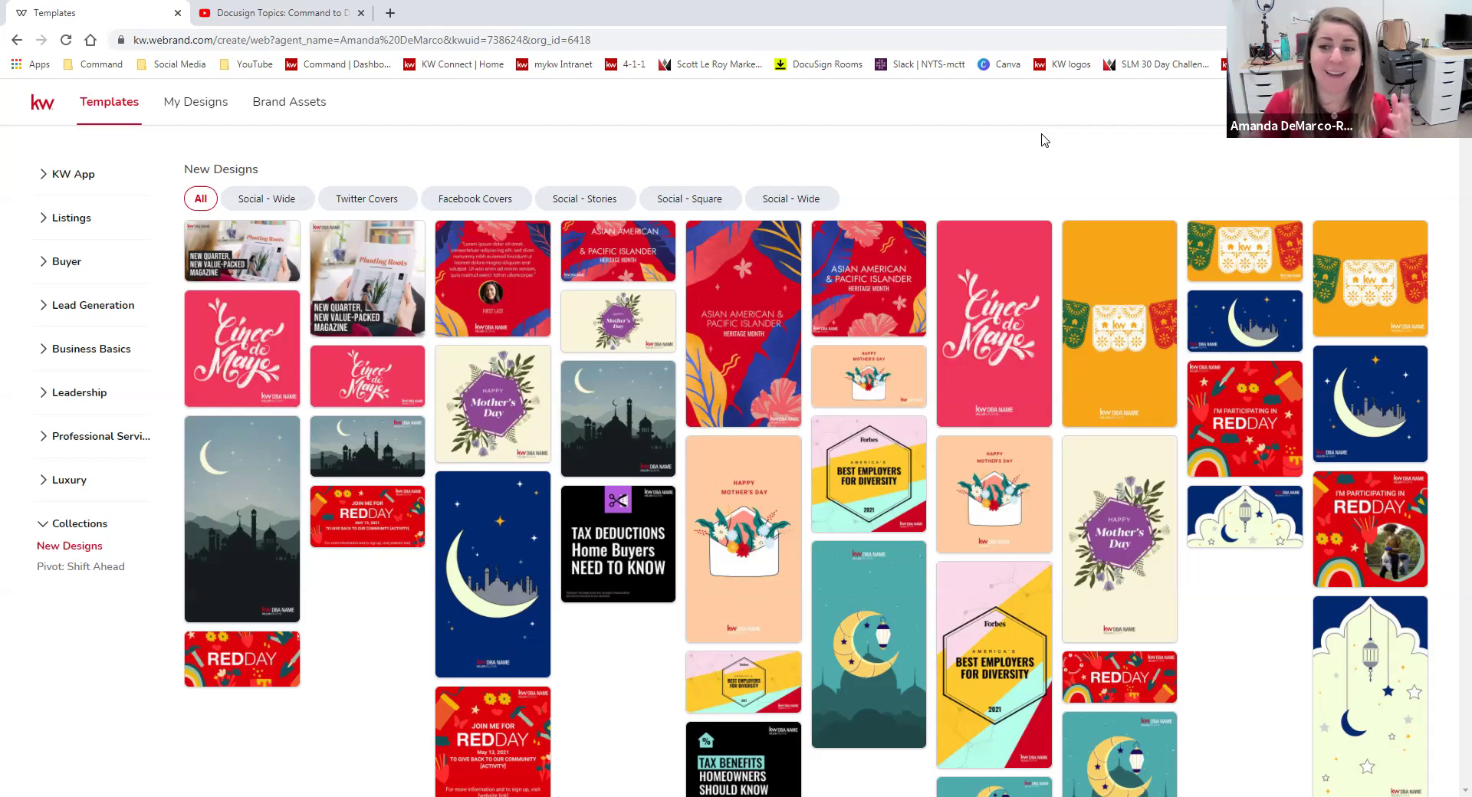
mouse_move(980, 243)
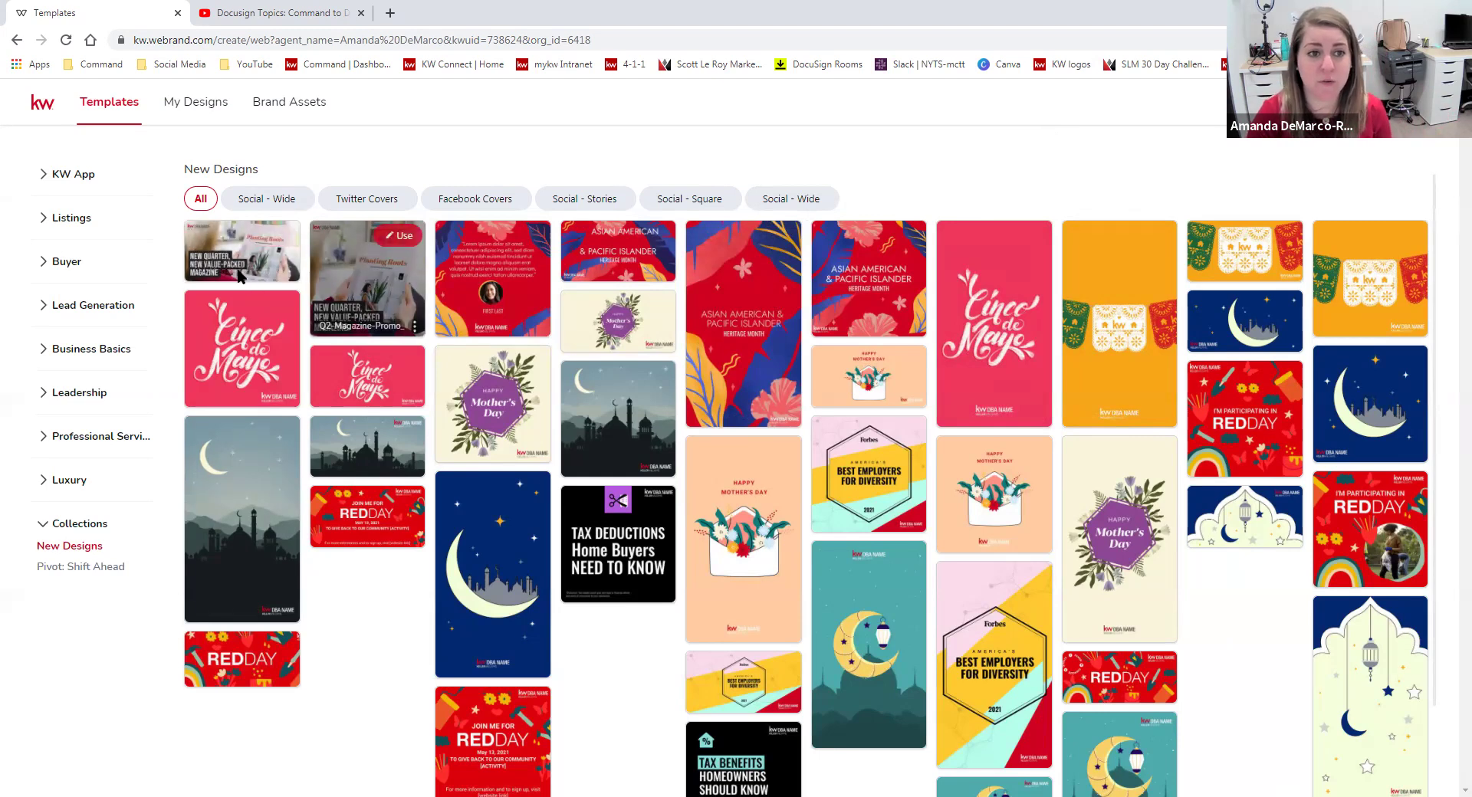
mouse_move(741, 265)
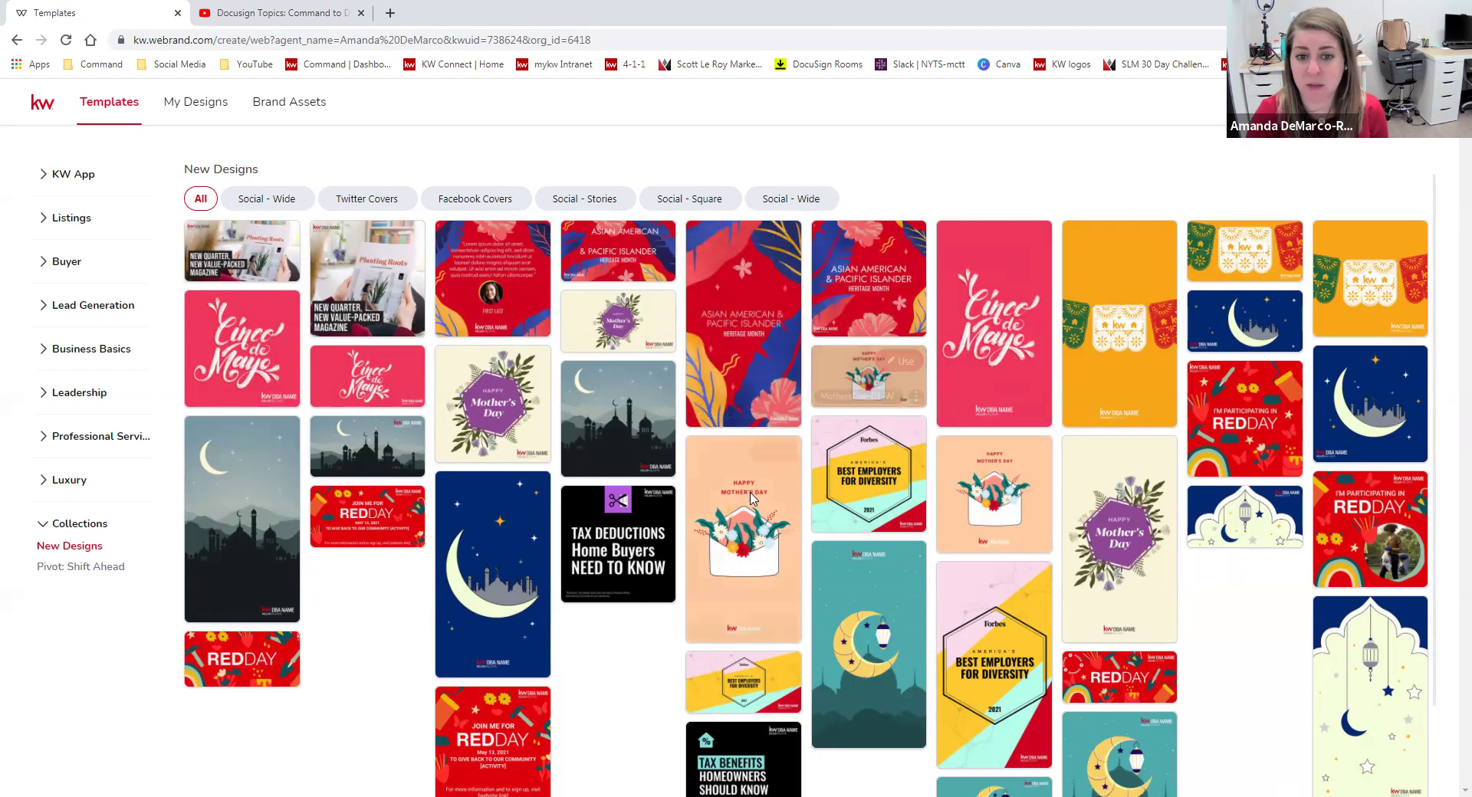
mouse_move(857, 476)
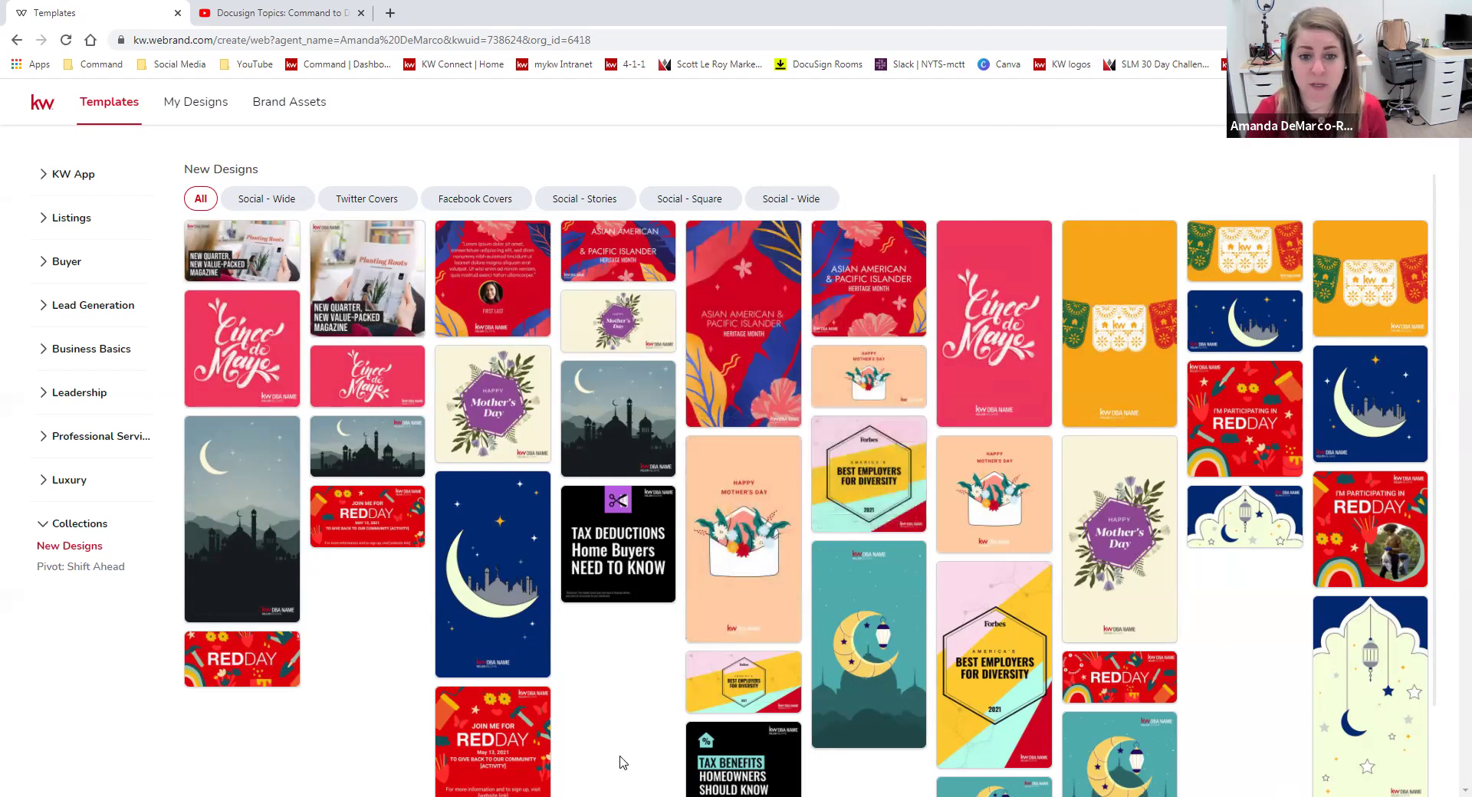
scroll(646, 641, "down", 1)
scroll(646, 641, "down", 1)
mouse_move(657, 506)
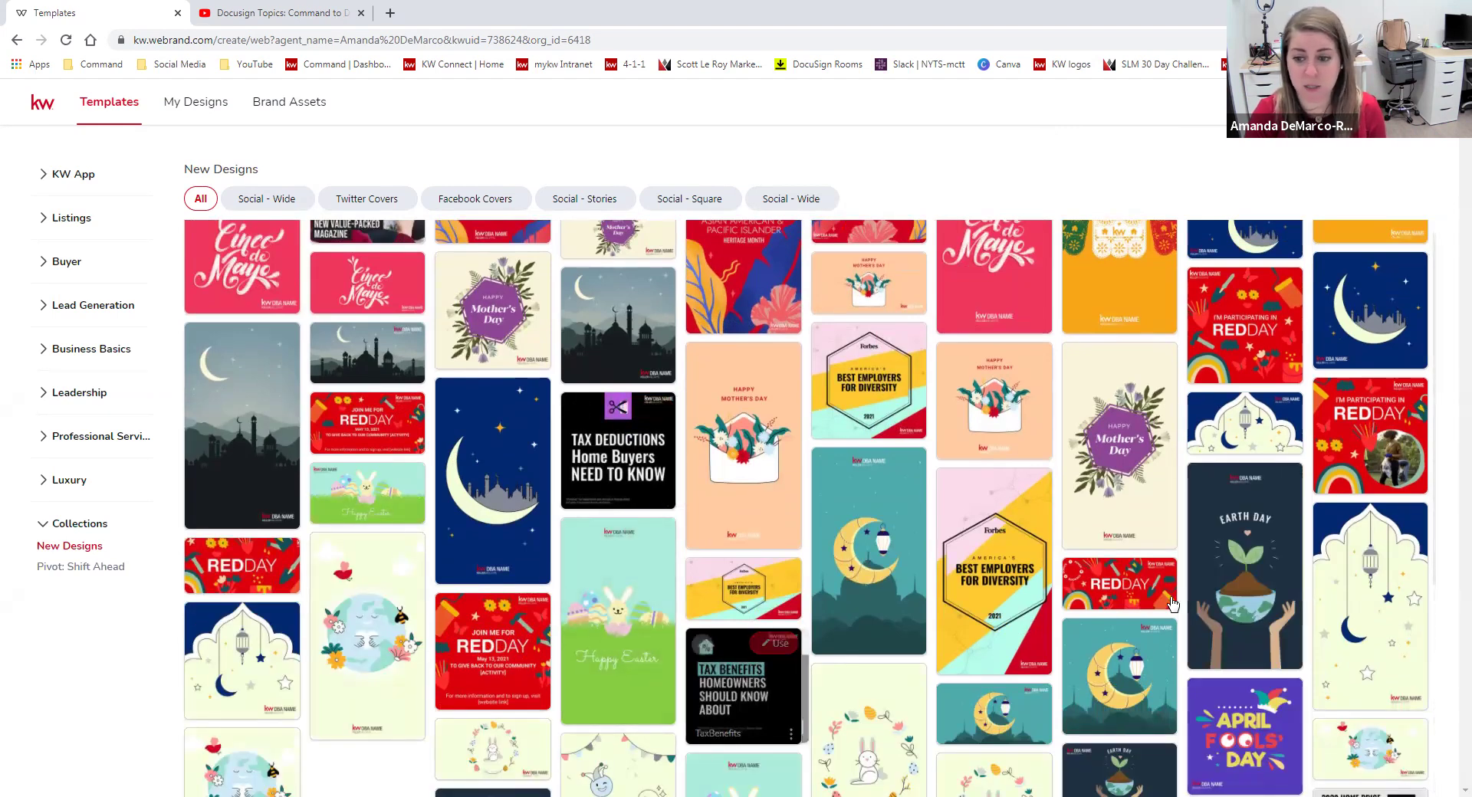
Scroll the collection and filter it to Social - Square (1080x1080) templates.
scroll(443, 579, "down", 3)
scroll(443, 579, "down", 5)
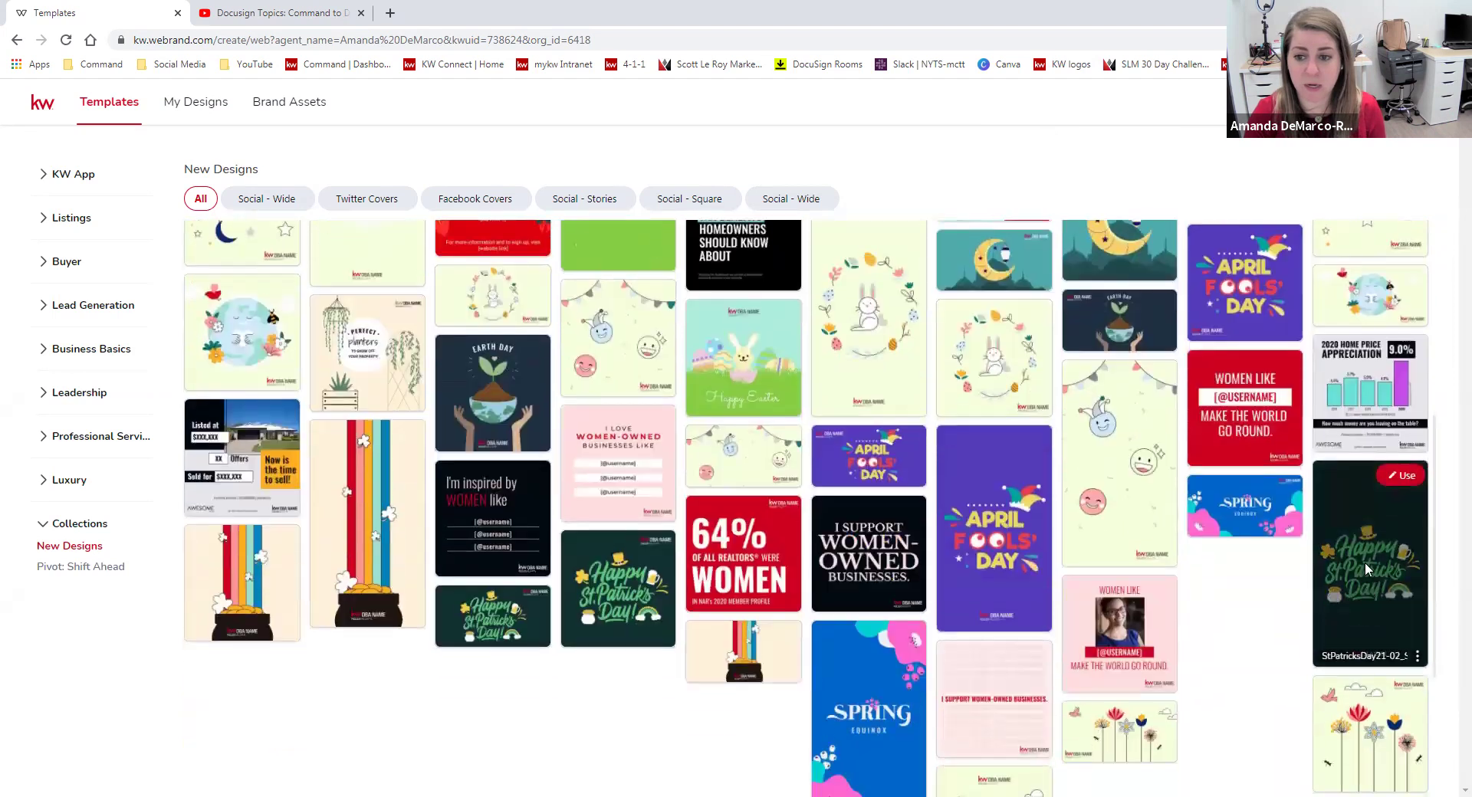
scroll(1345, 591, "down", 1)
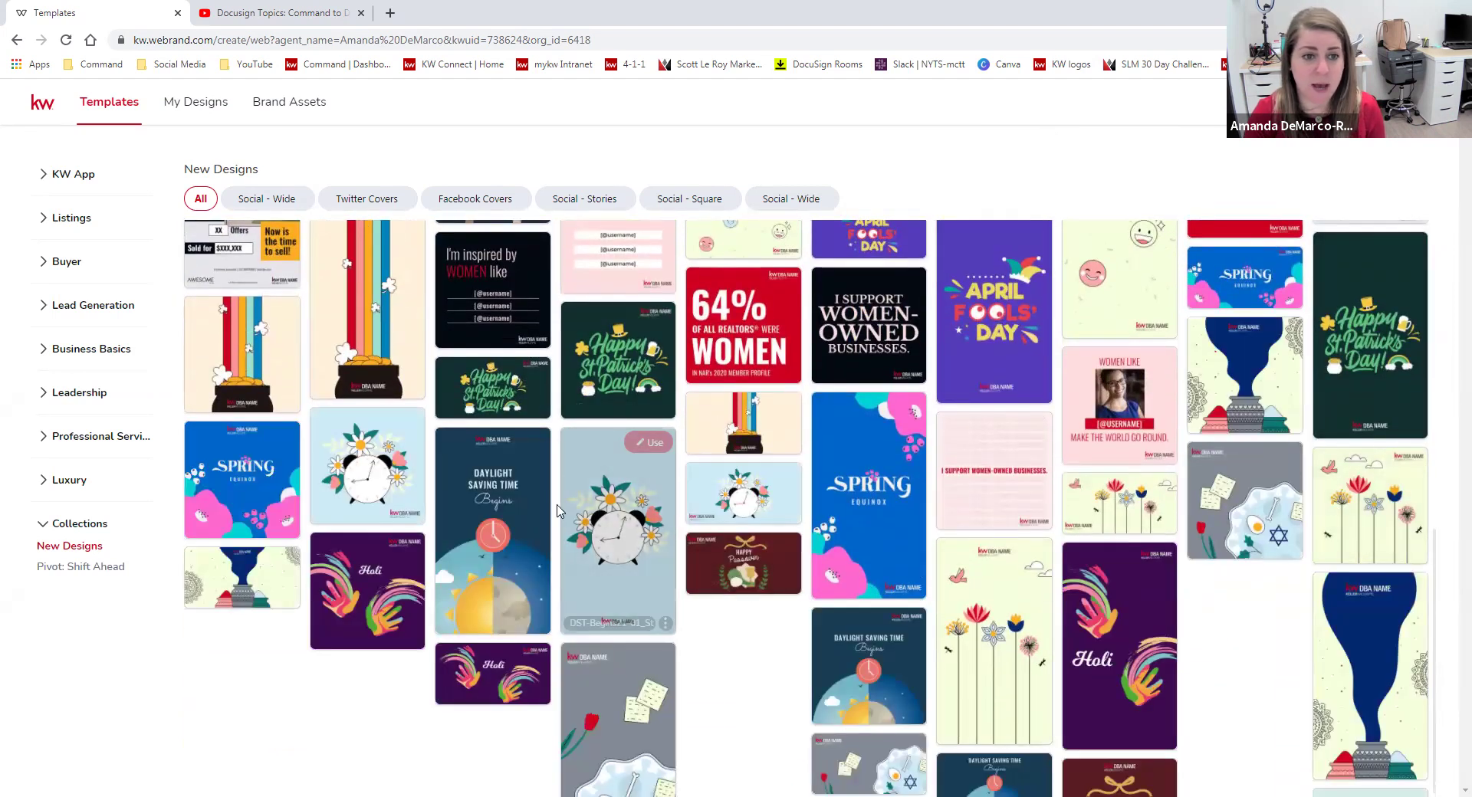
scroll(550, 458, "down", 3)
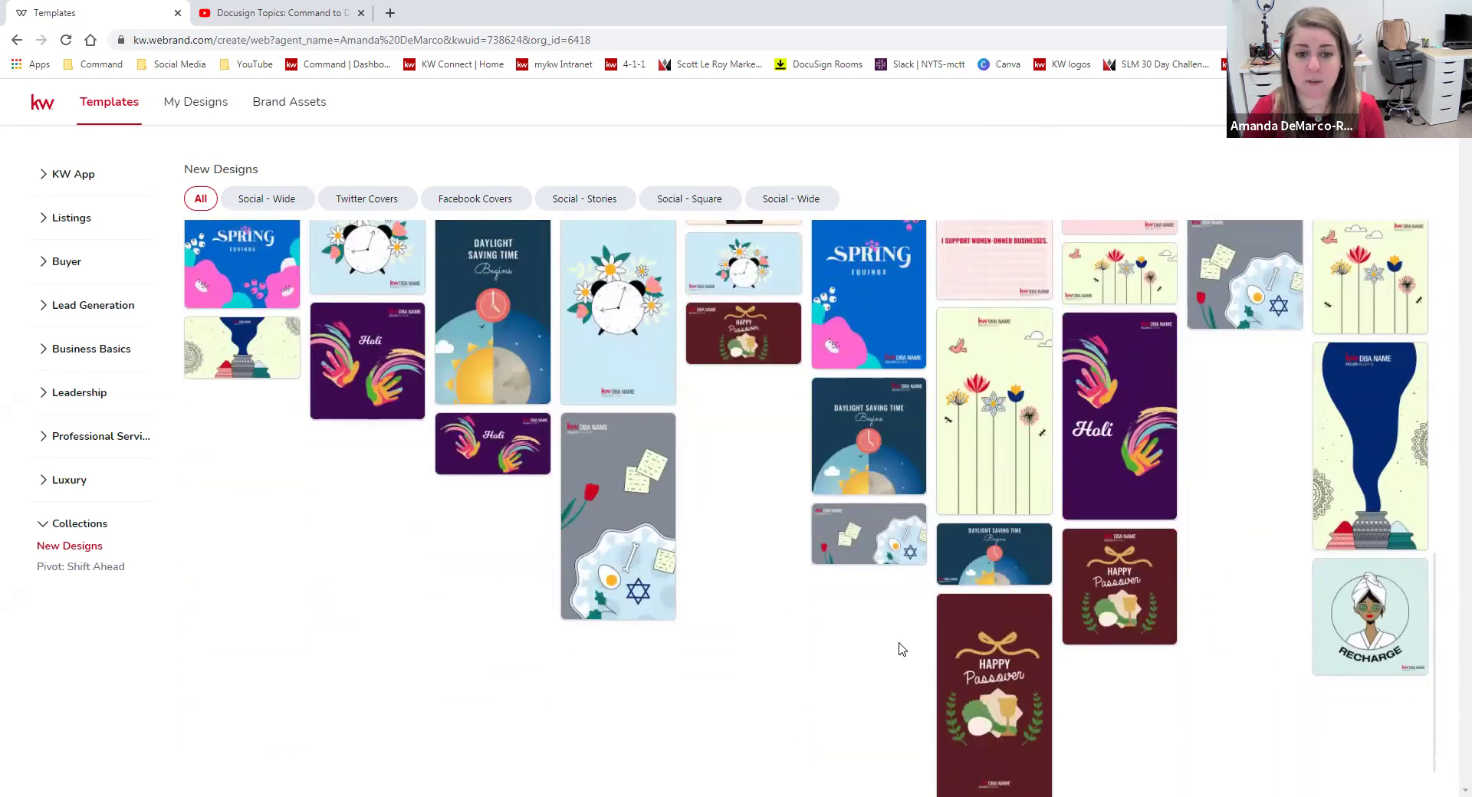
scroll(901, 649, "up", 3)
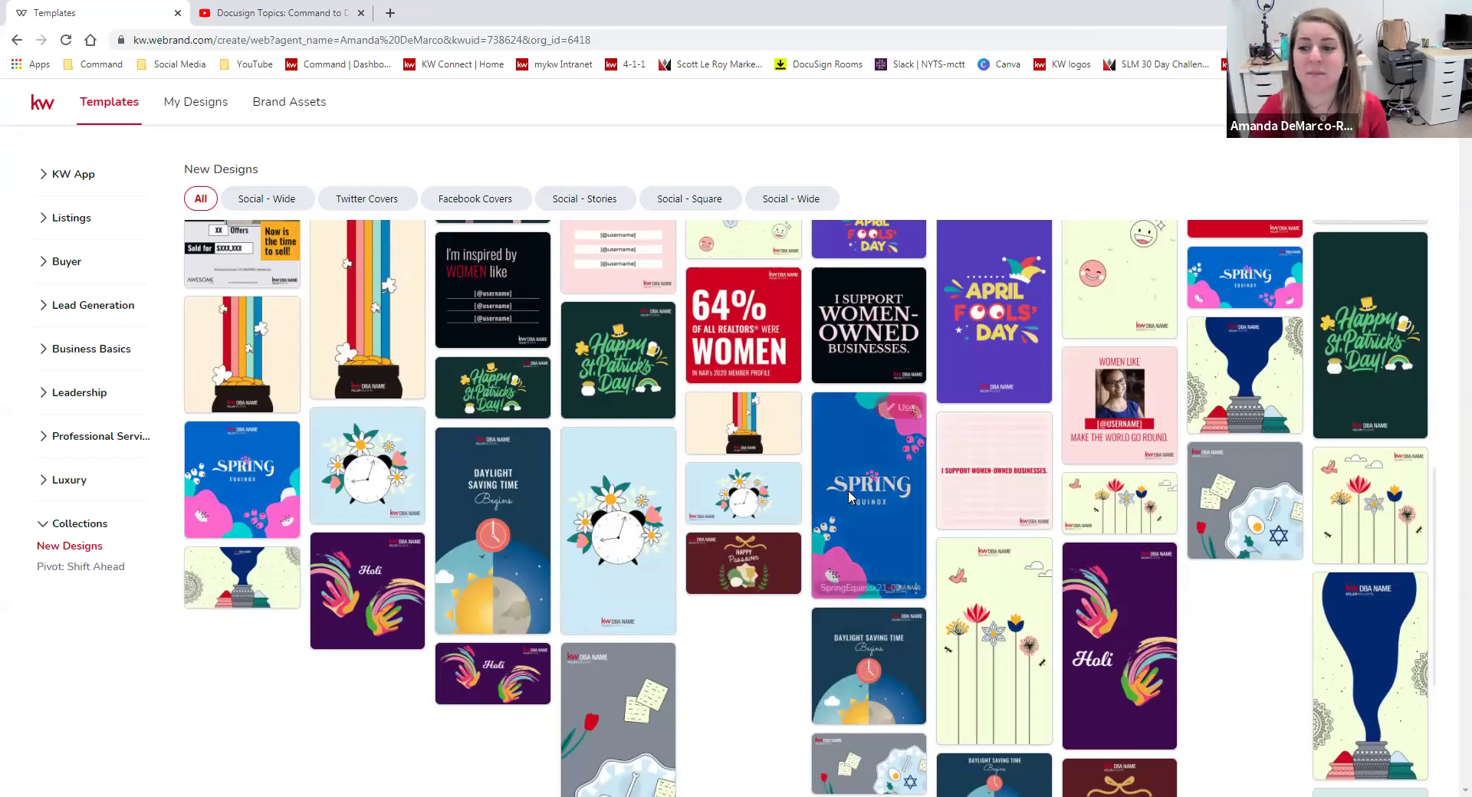
scroll(613, 430, "up", 4)
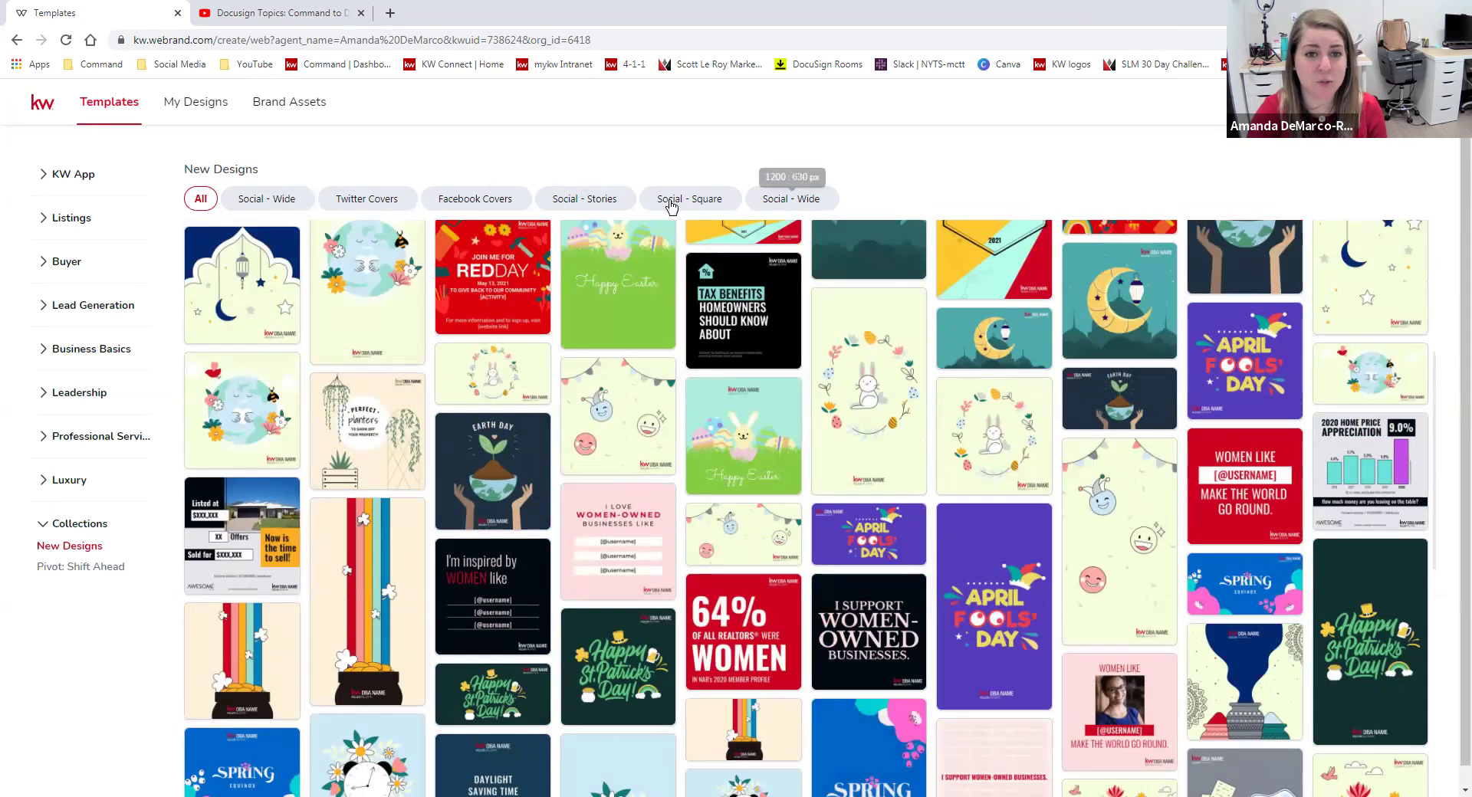
left_click(709, 200)
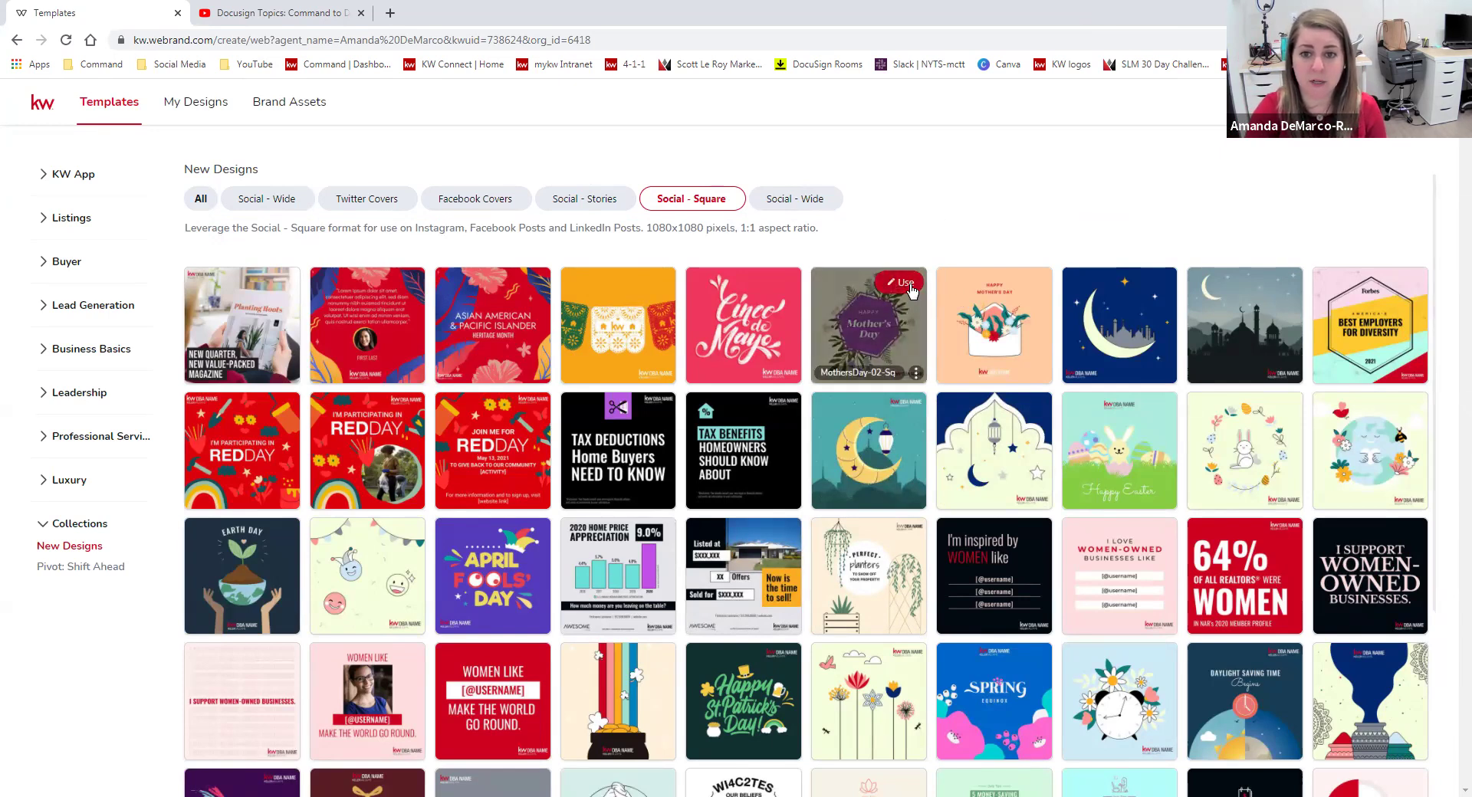
Open the MothersDay-02-Sq template, select its DBA NAME logo, and show the saved Park Views Realty logos.
left_click(905, 283)
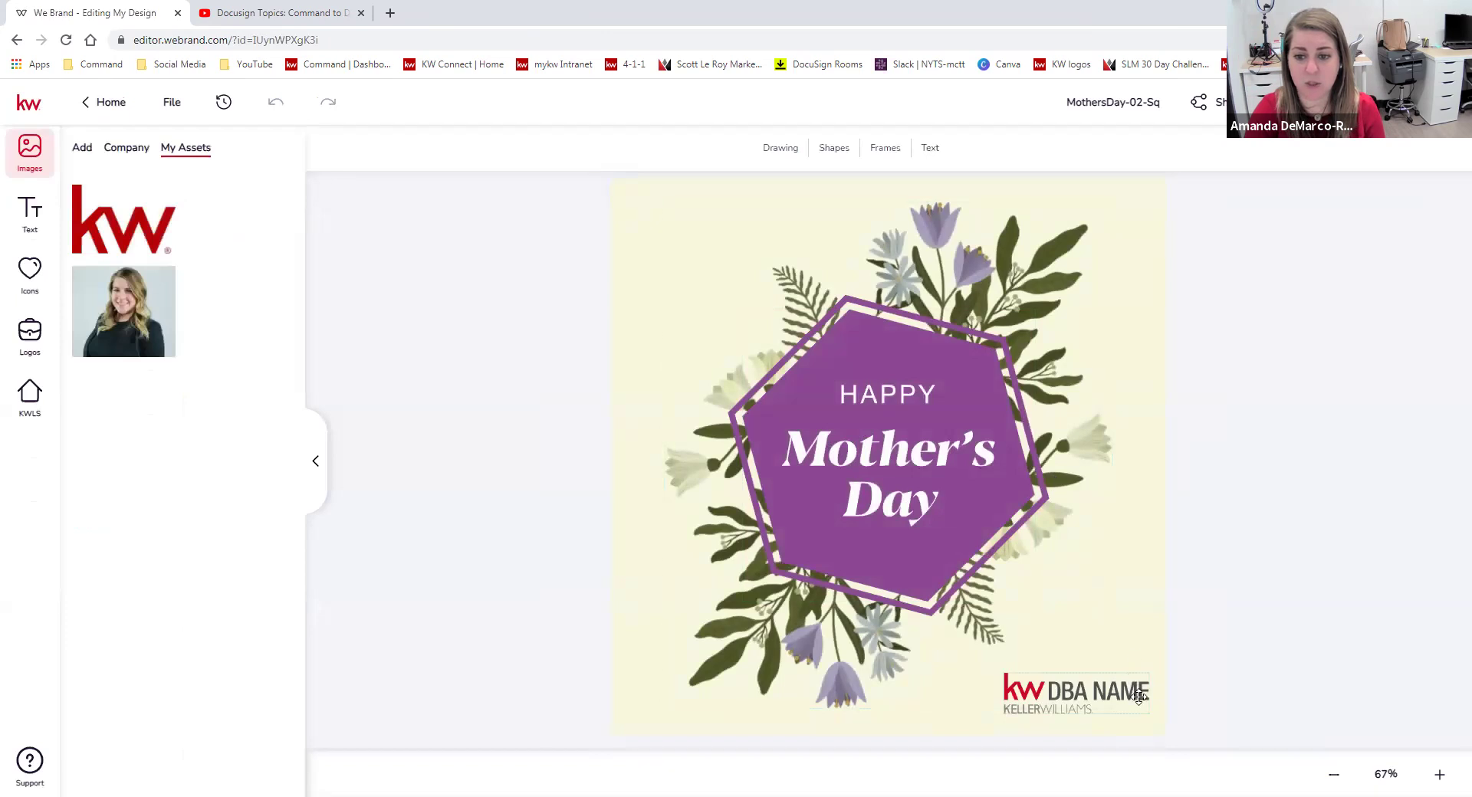
left_click_drag(1139, 697, 1075, 693)
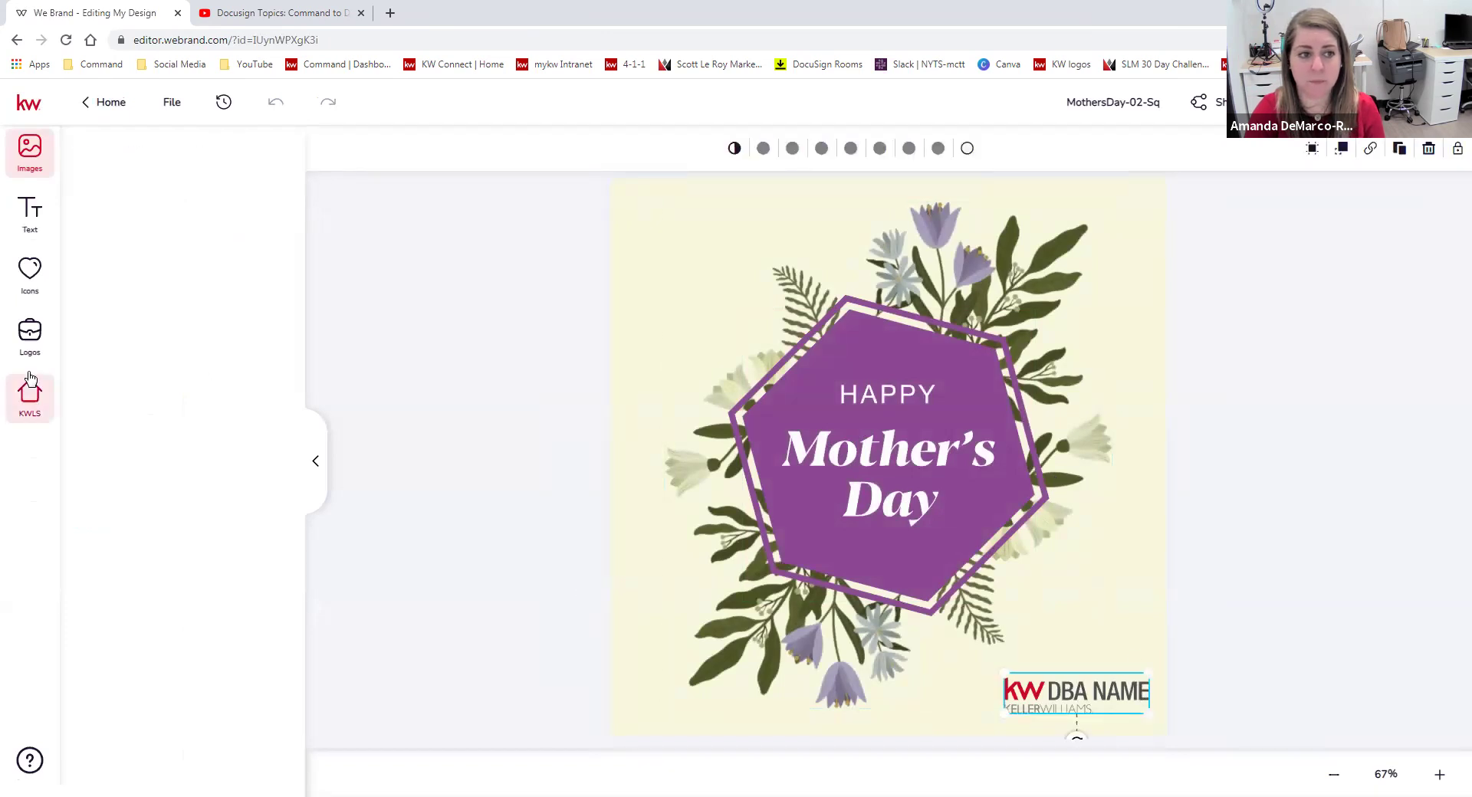
left_click(30, 335)
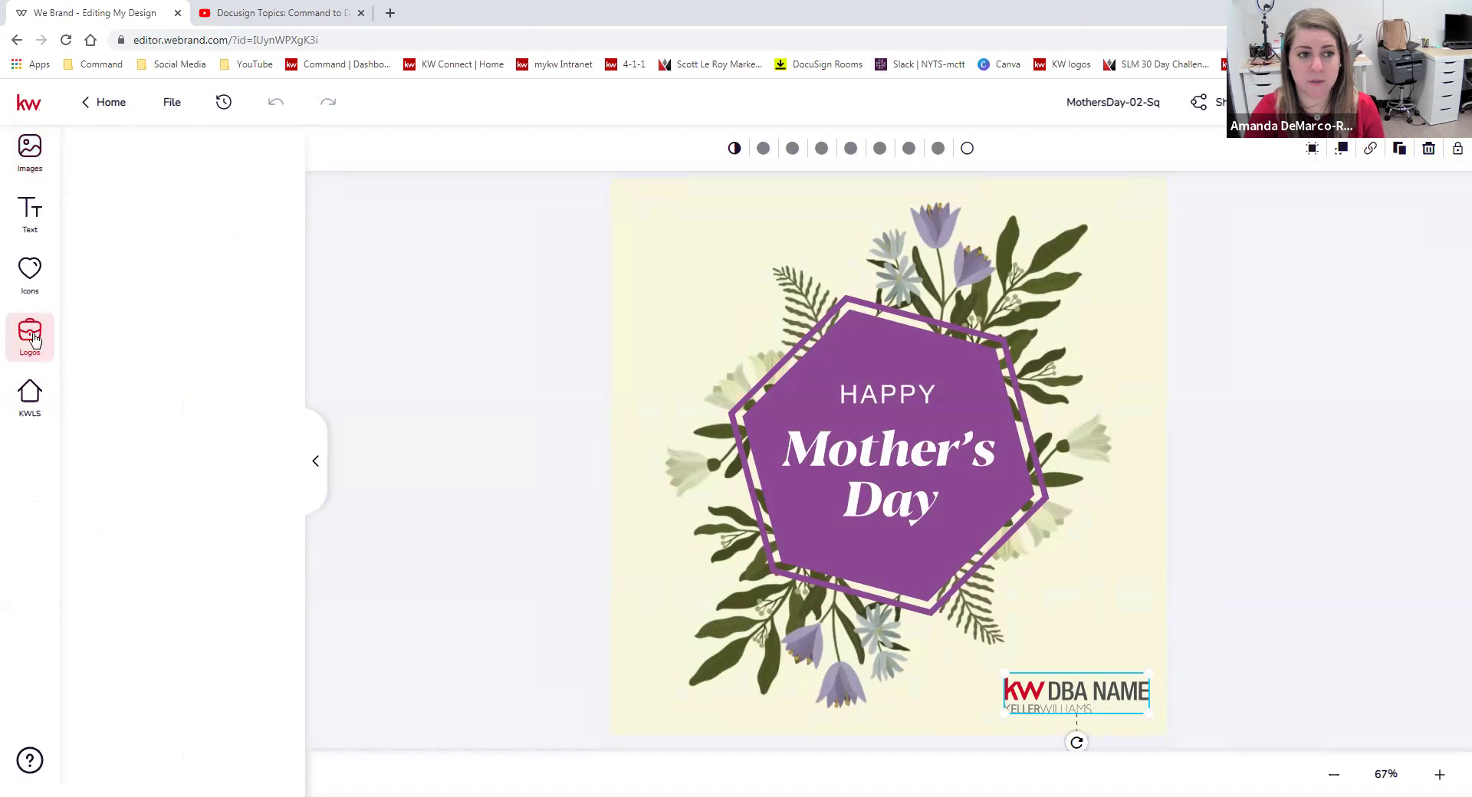
left_click(30, 272)
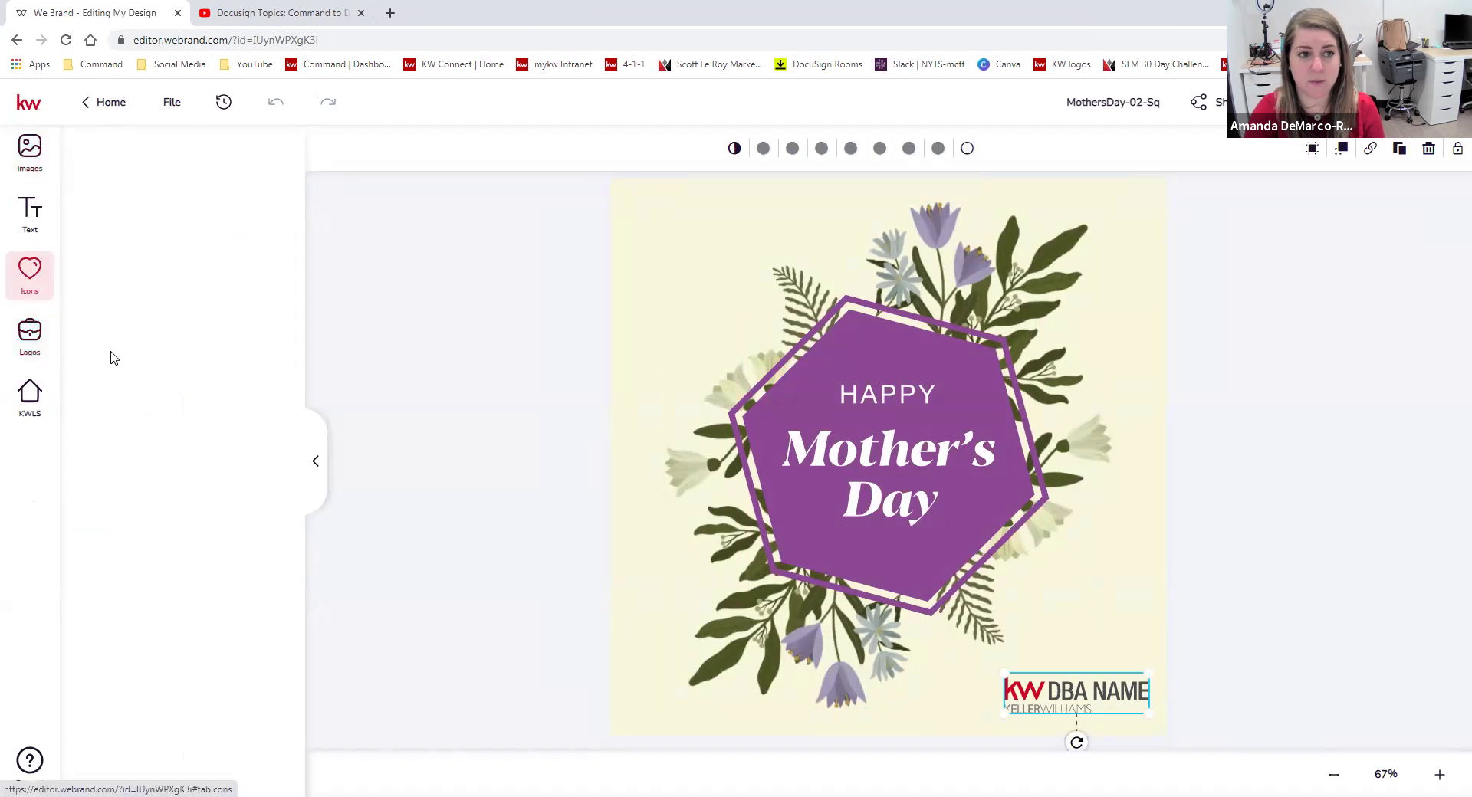
left_click(47, 345)
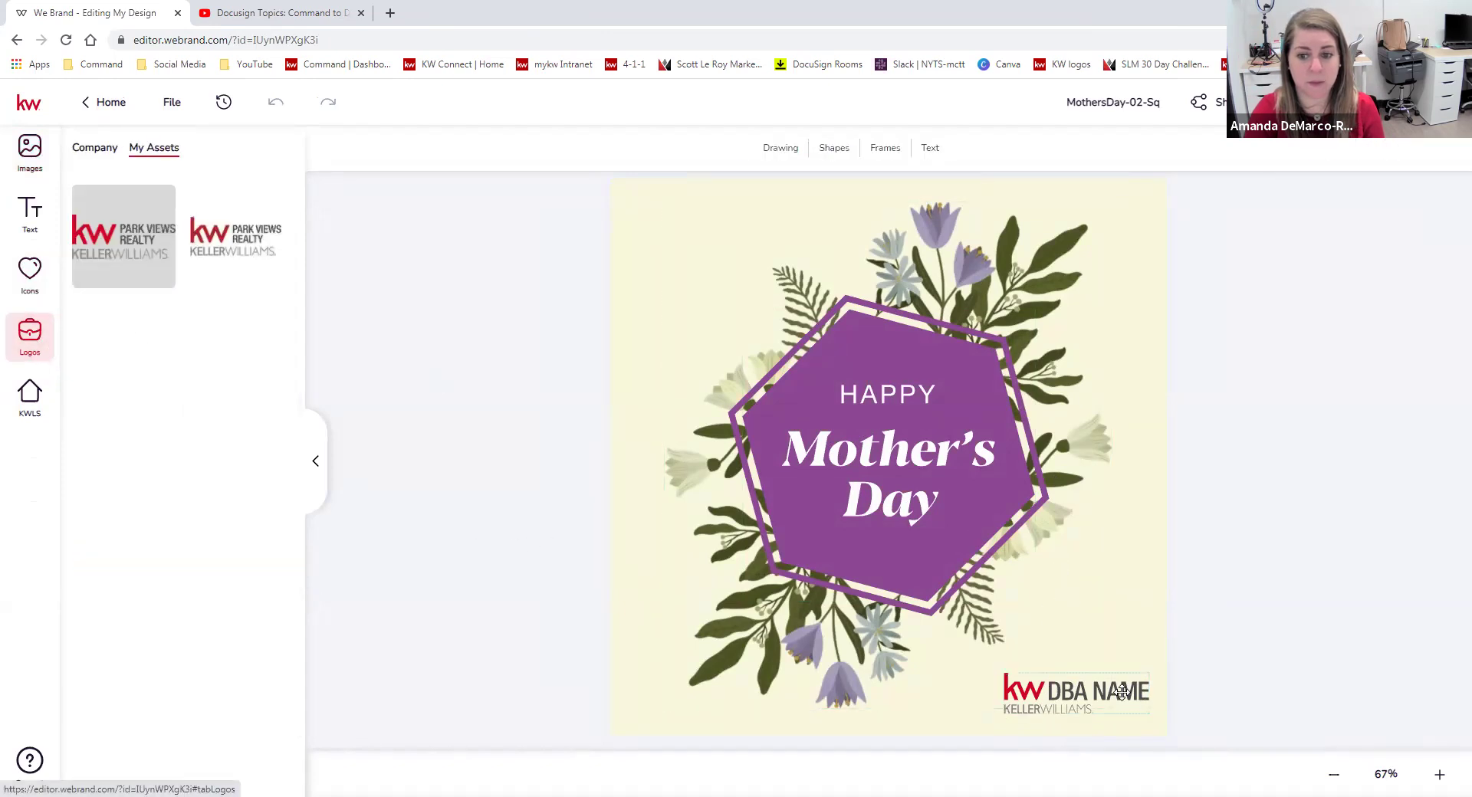
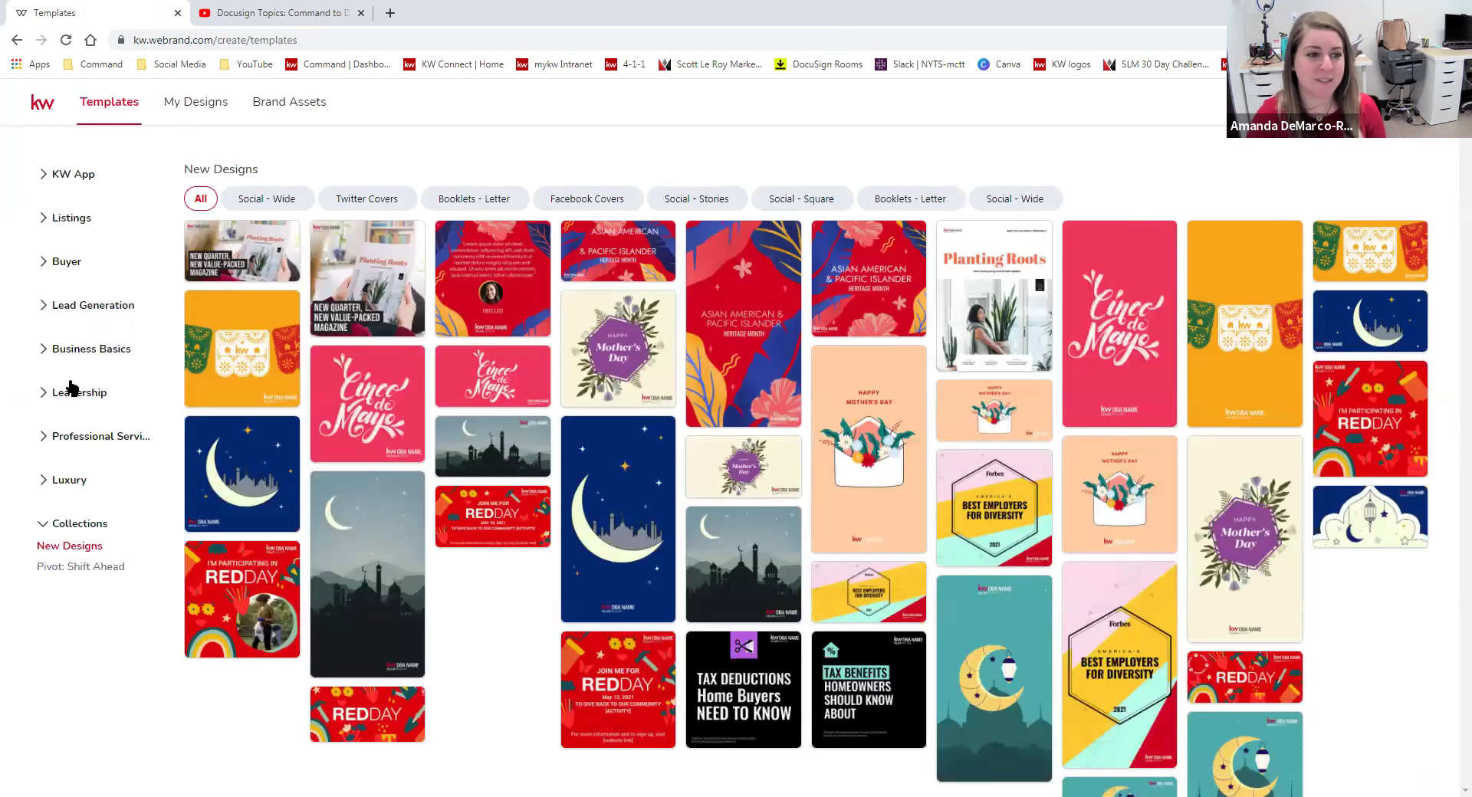
Start a design from the first Email Signatures template, 02_KW_Eml_Sig, under Business Basics > Social Branding.
left_click(41, 351)
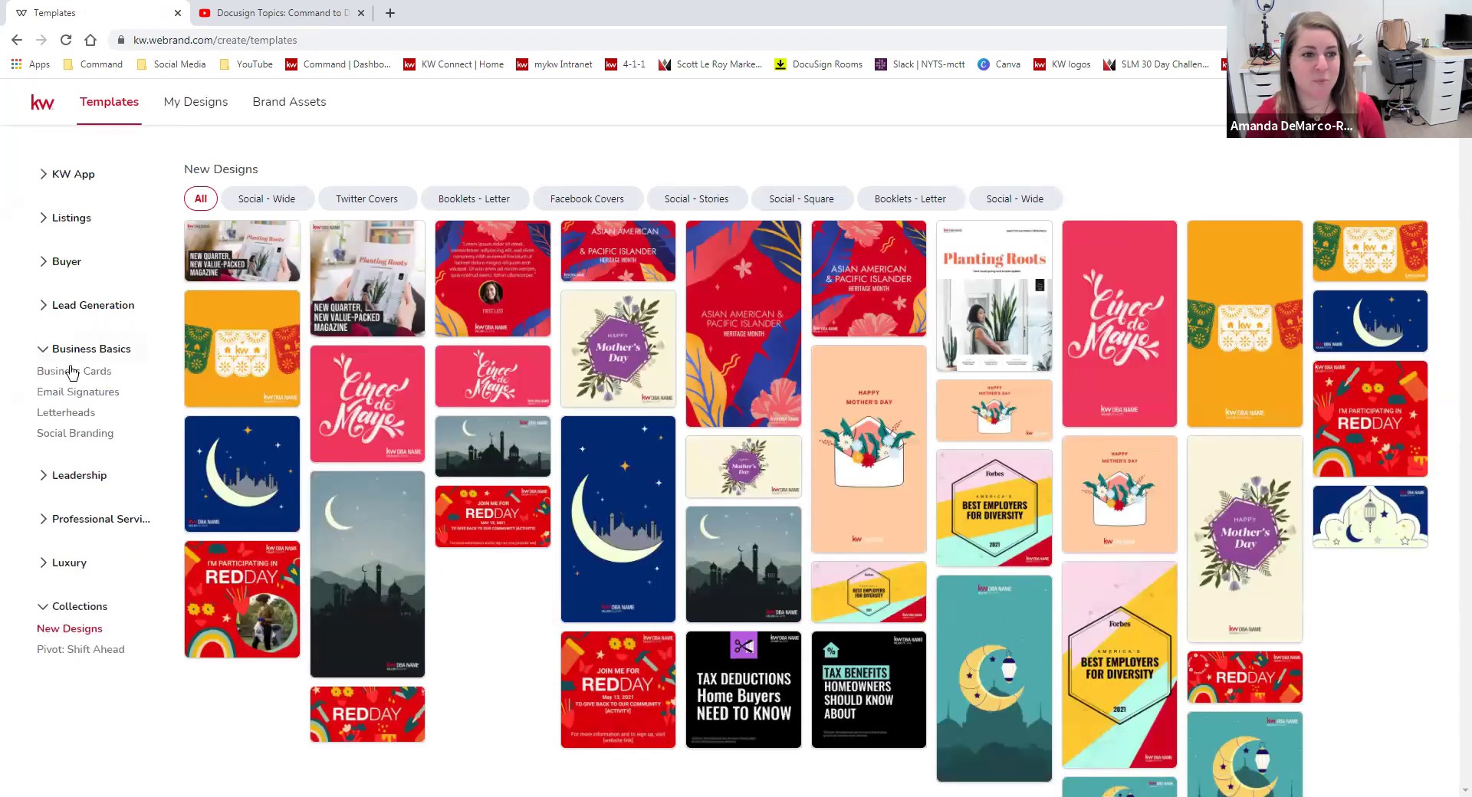
left_click(88, 434)
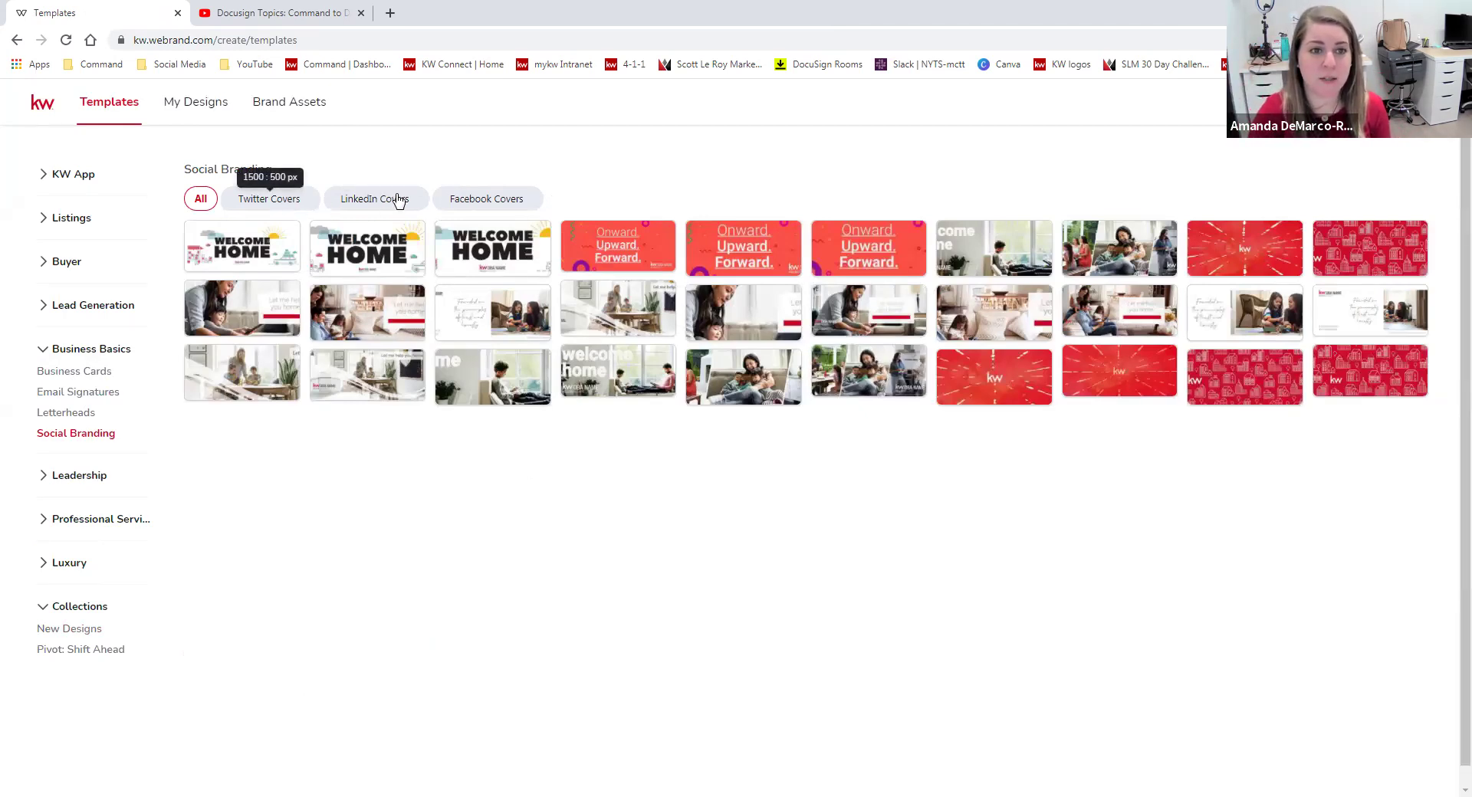
left_click(476, 206)
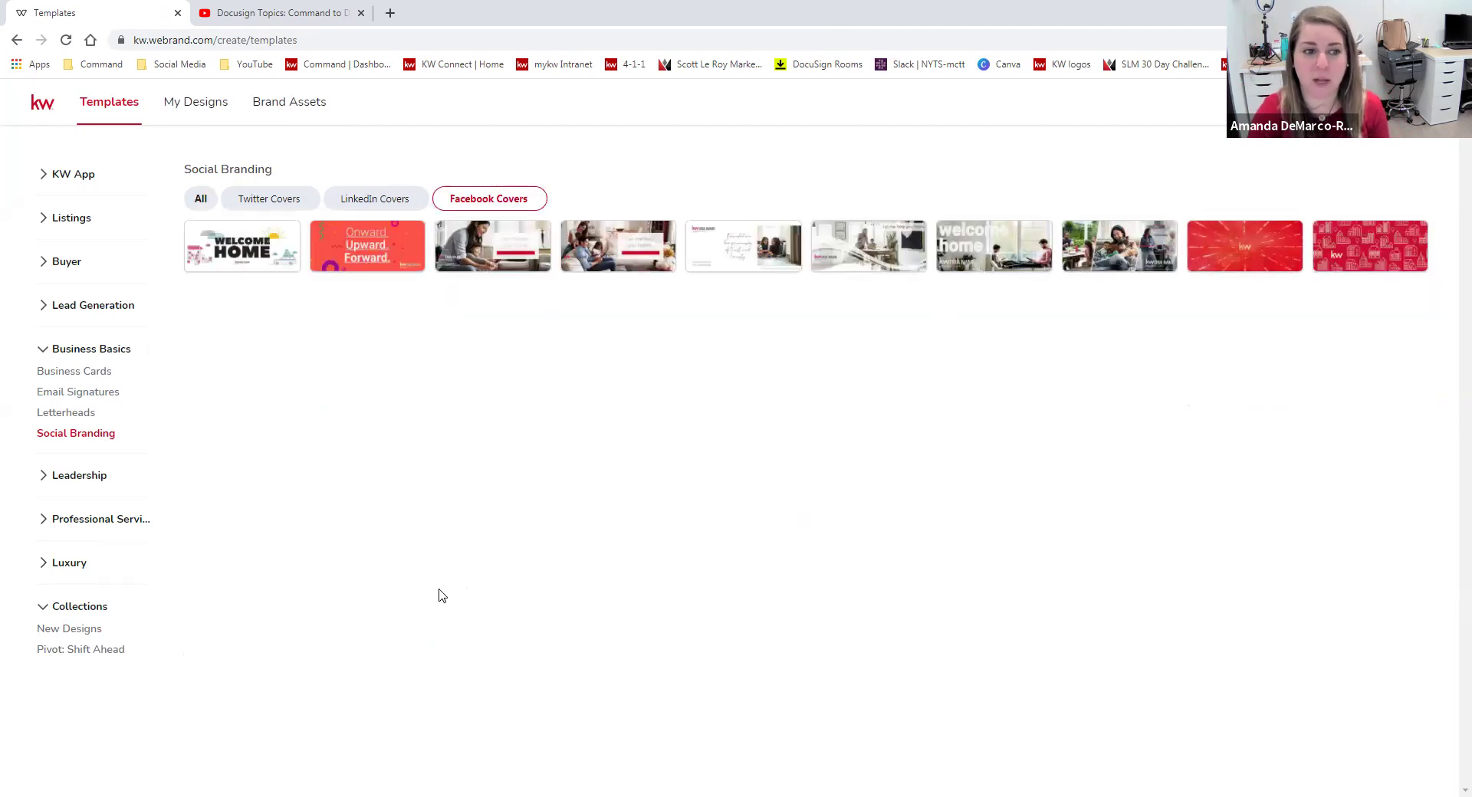
left_click(97, 393)
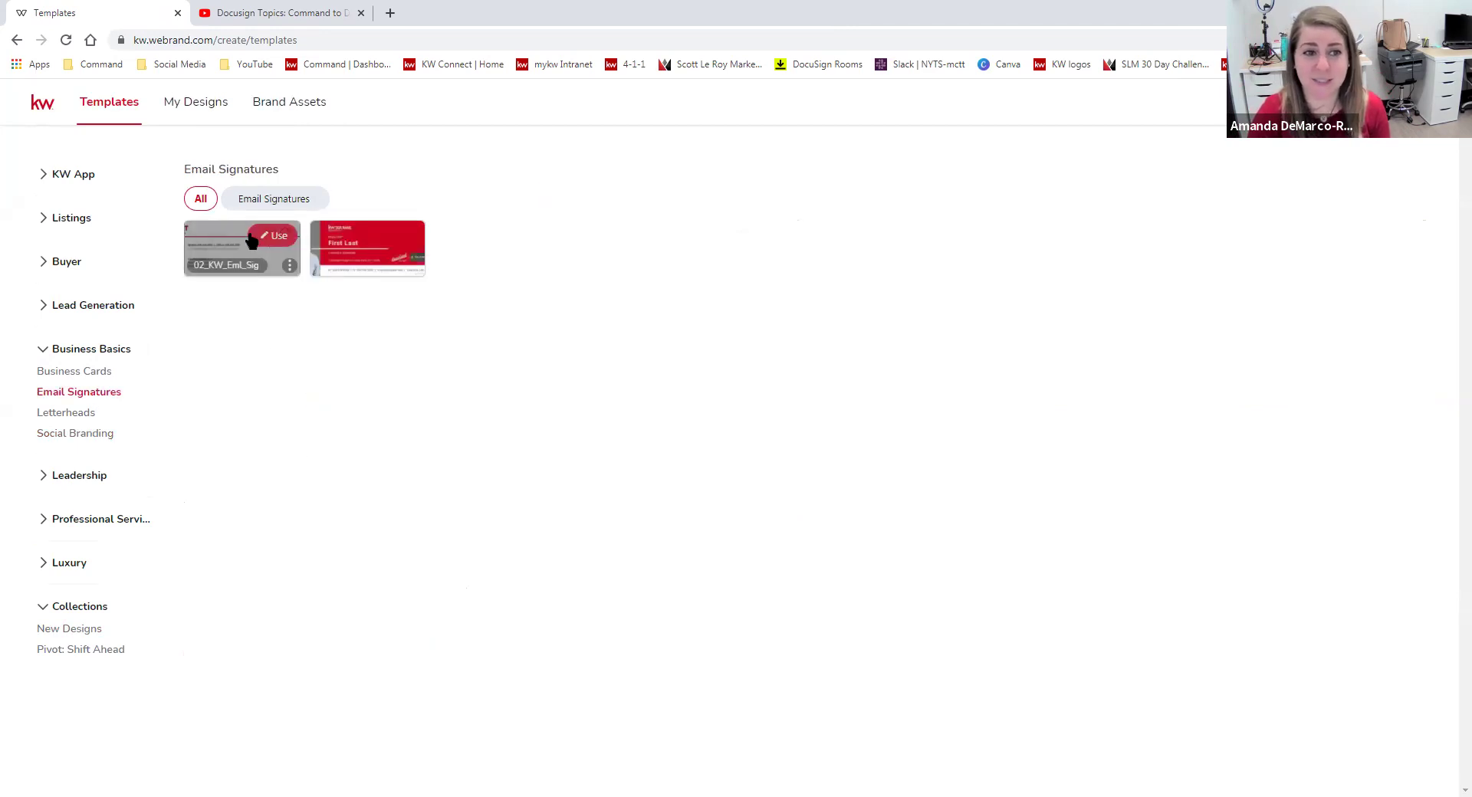
mouse_move(284, 242)
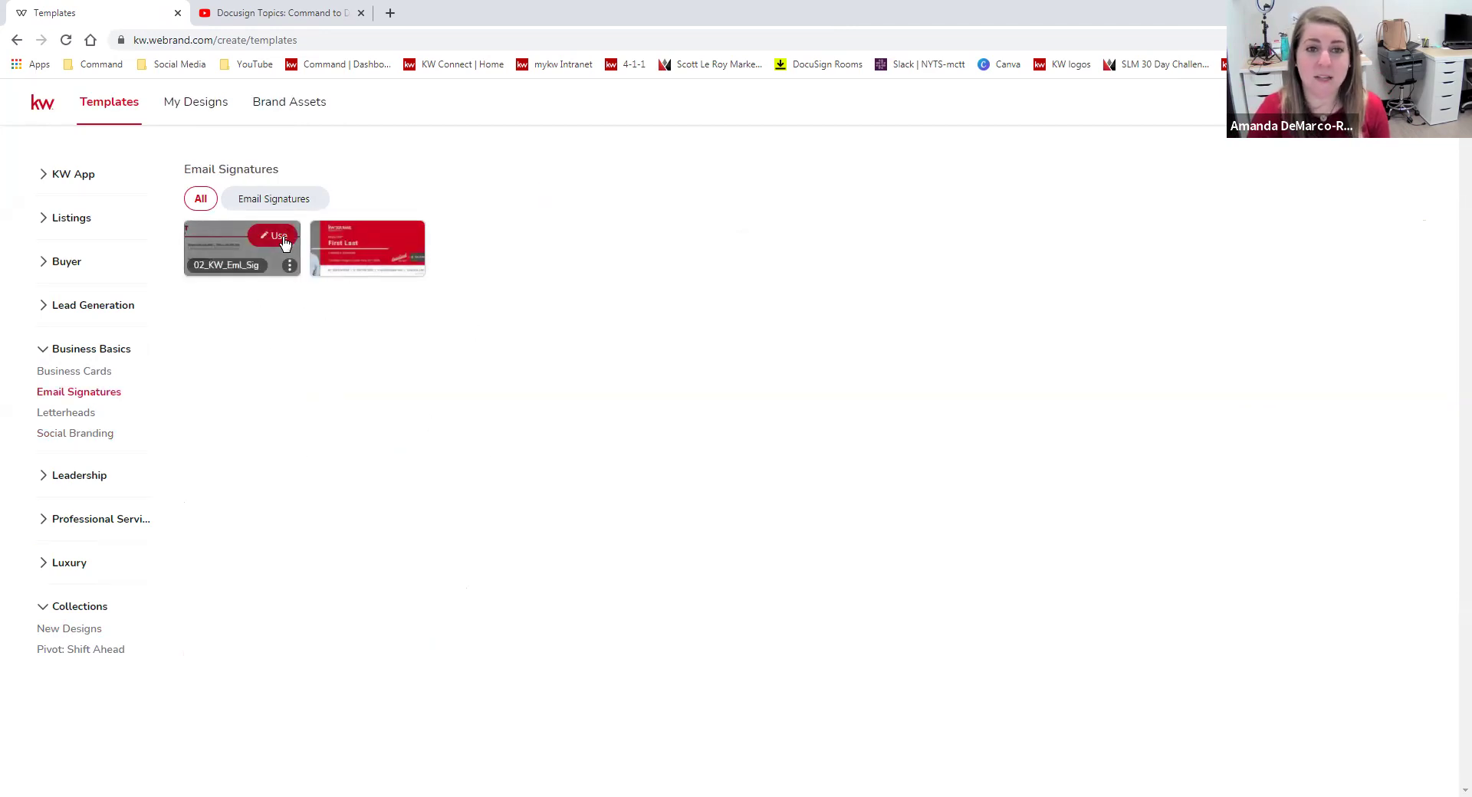
left_click(282, 239)
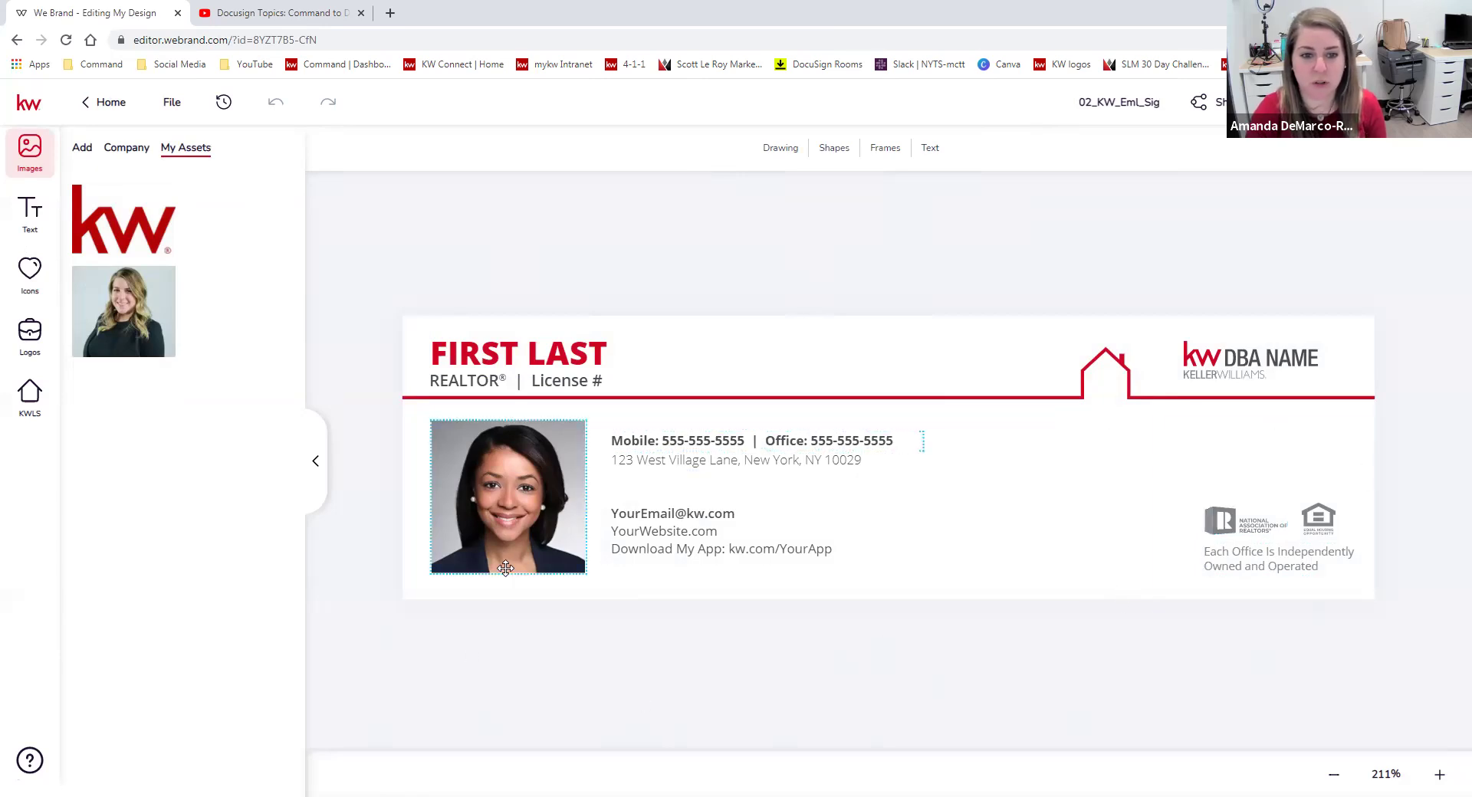
Replace the sample headshot with the agent photo and the DBA NAME logo with Park Views Realty.
left_click(501, 503)
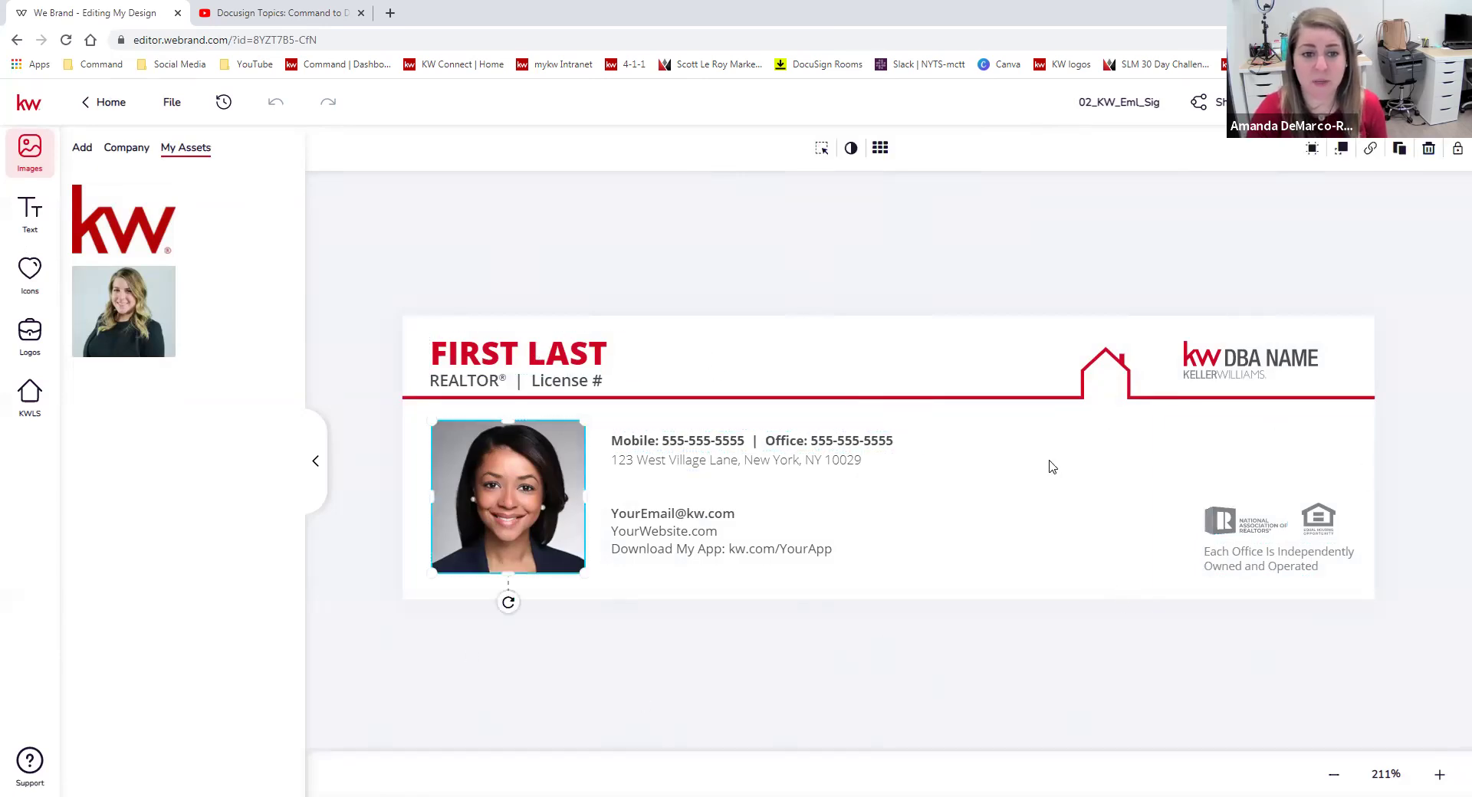
left_click(111, 279)
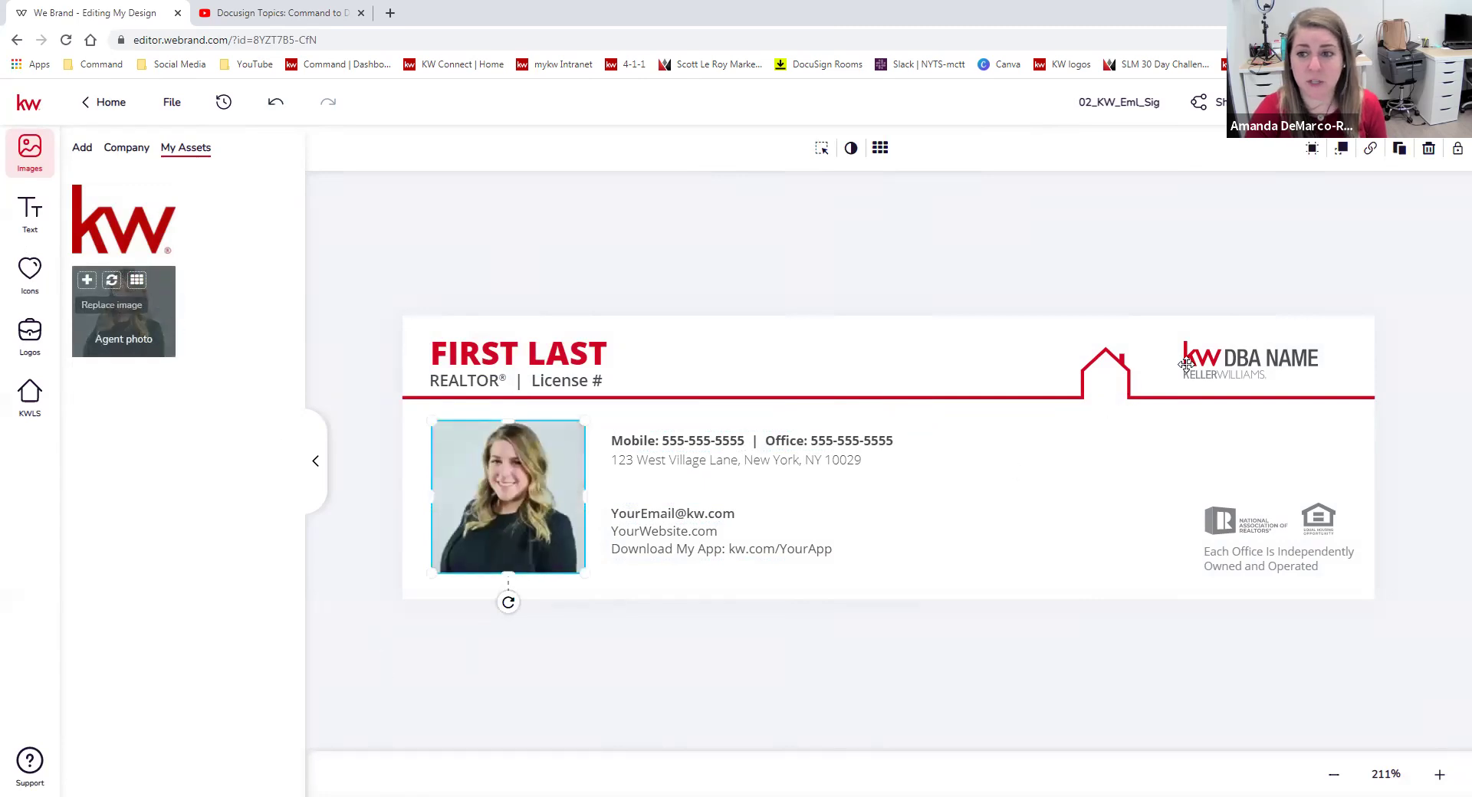
left_click(1217, 354)
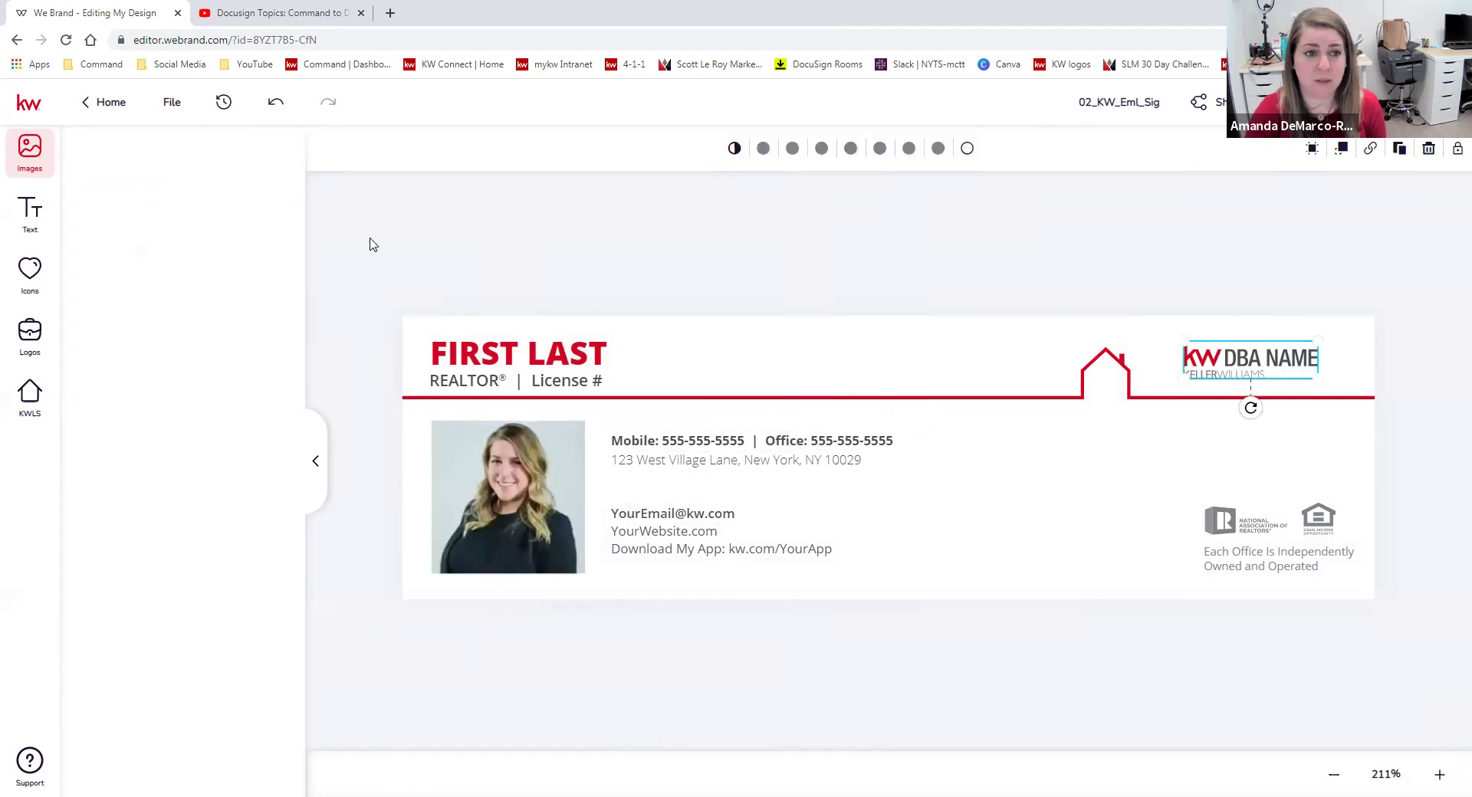
left_click(30, 336)
left_click(1242, 358)
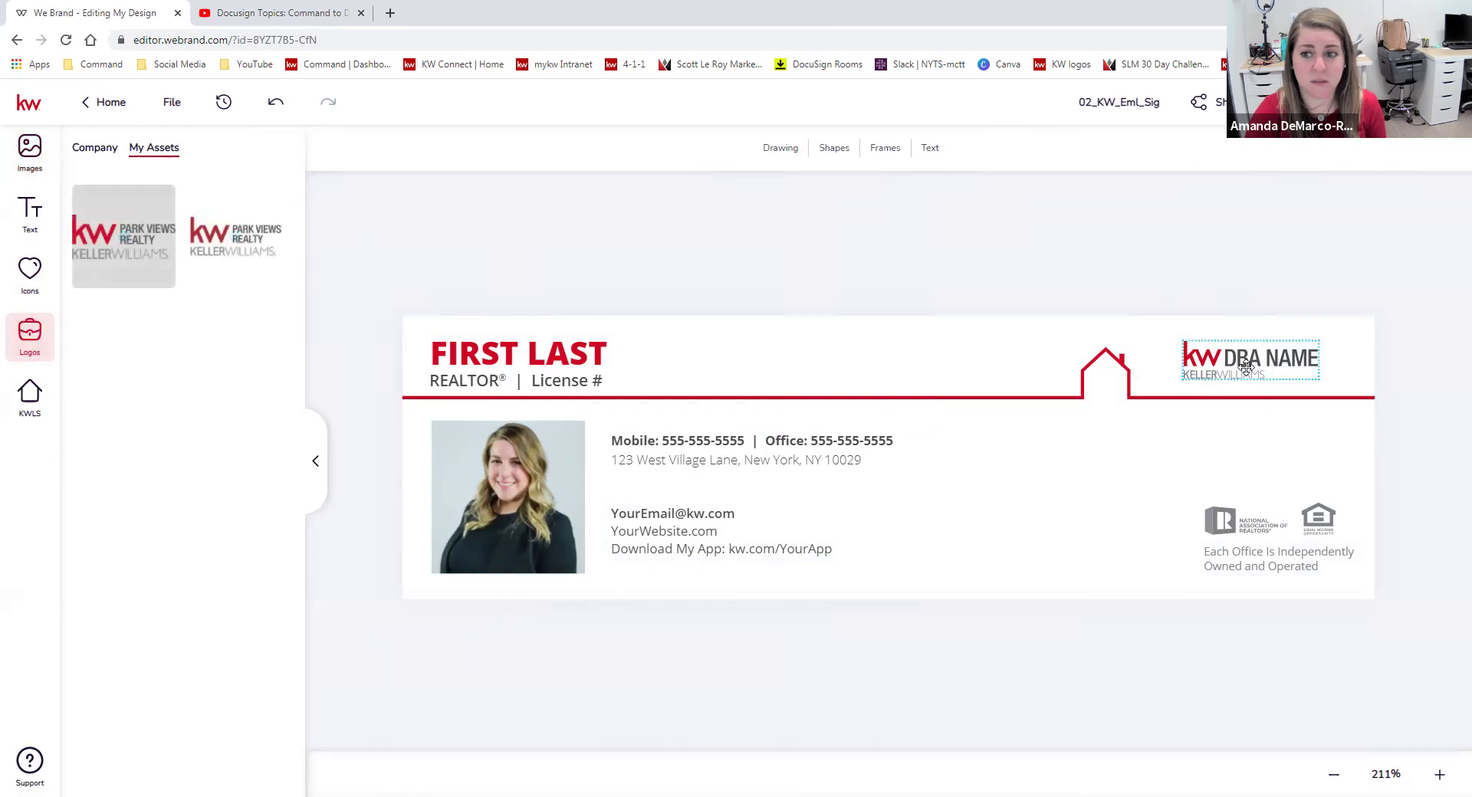
left_click(562, 357)
left_click(784, 151)
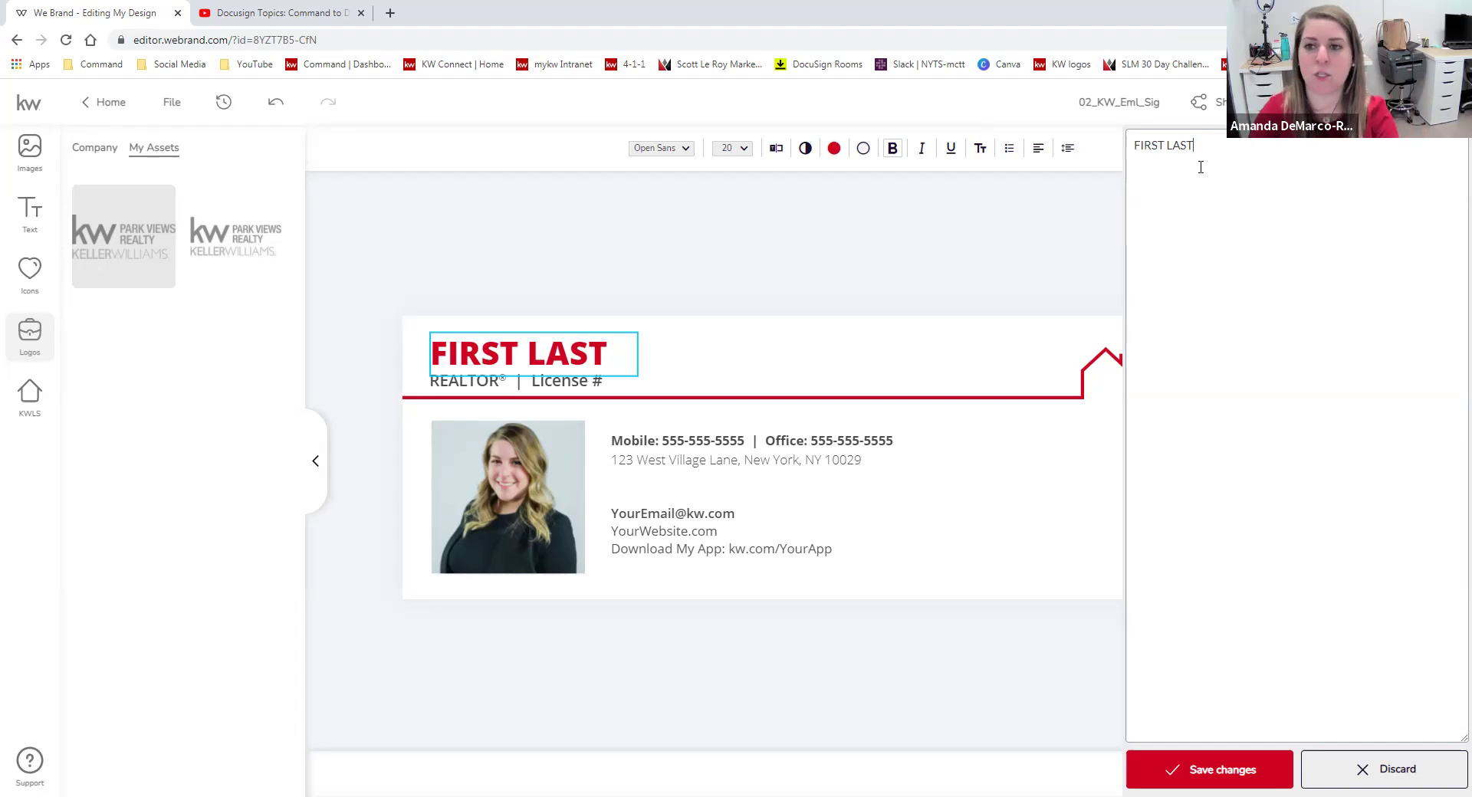
Replace FIRST LAST with the agent's name and widen the name box to one line.
left_click_drag(1187, 153, 1133, 133)
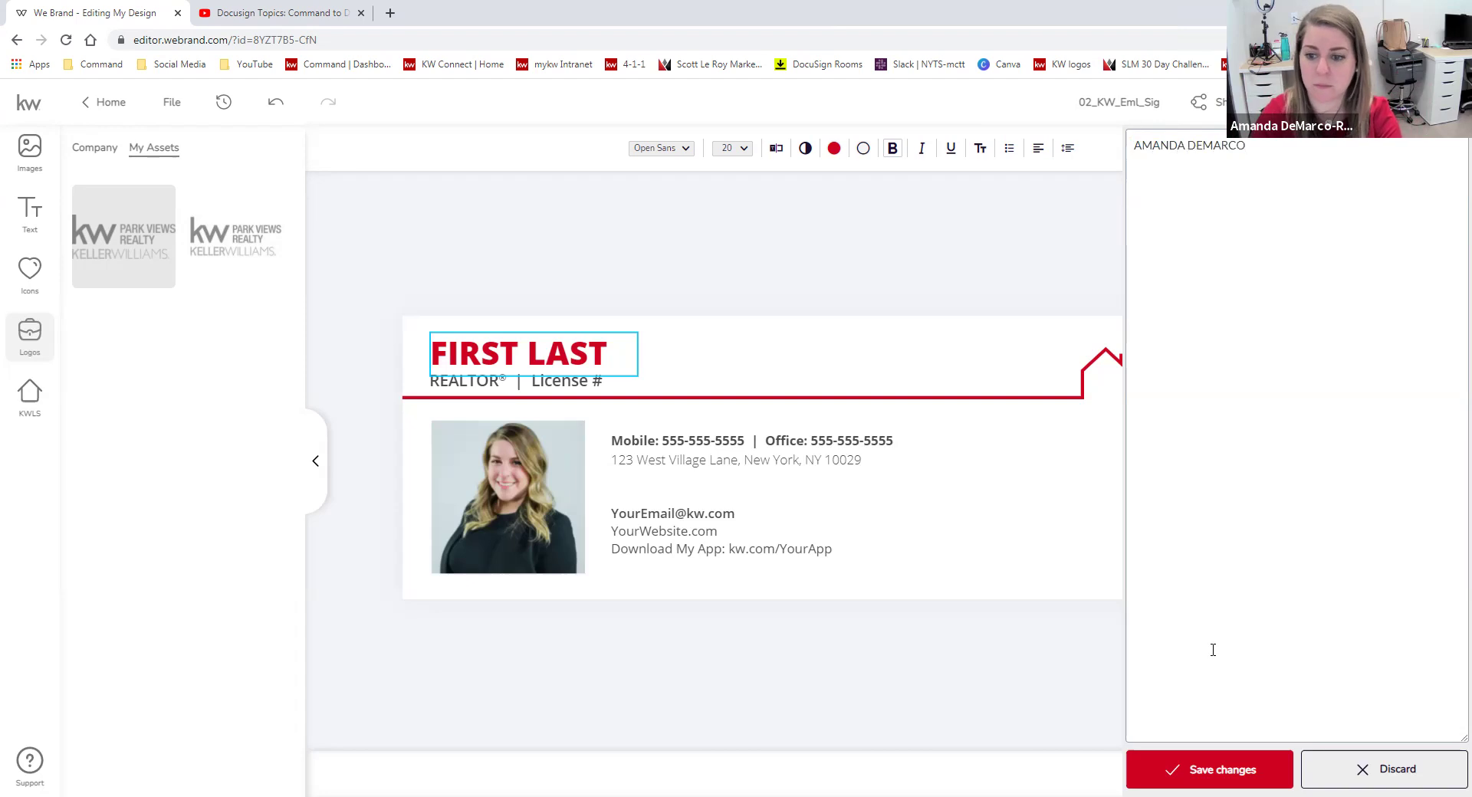
left_click(1215, 770)
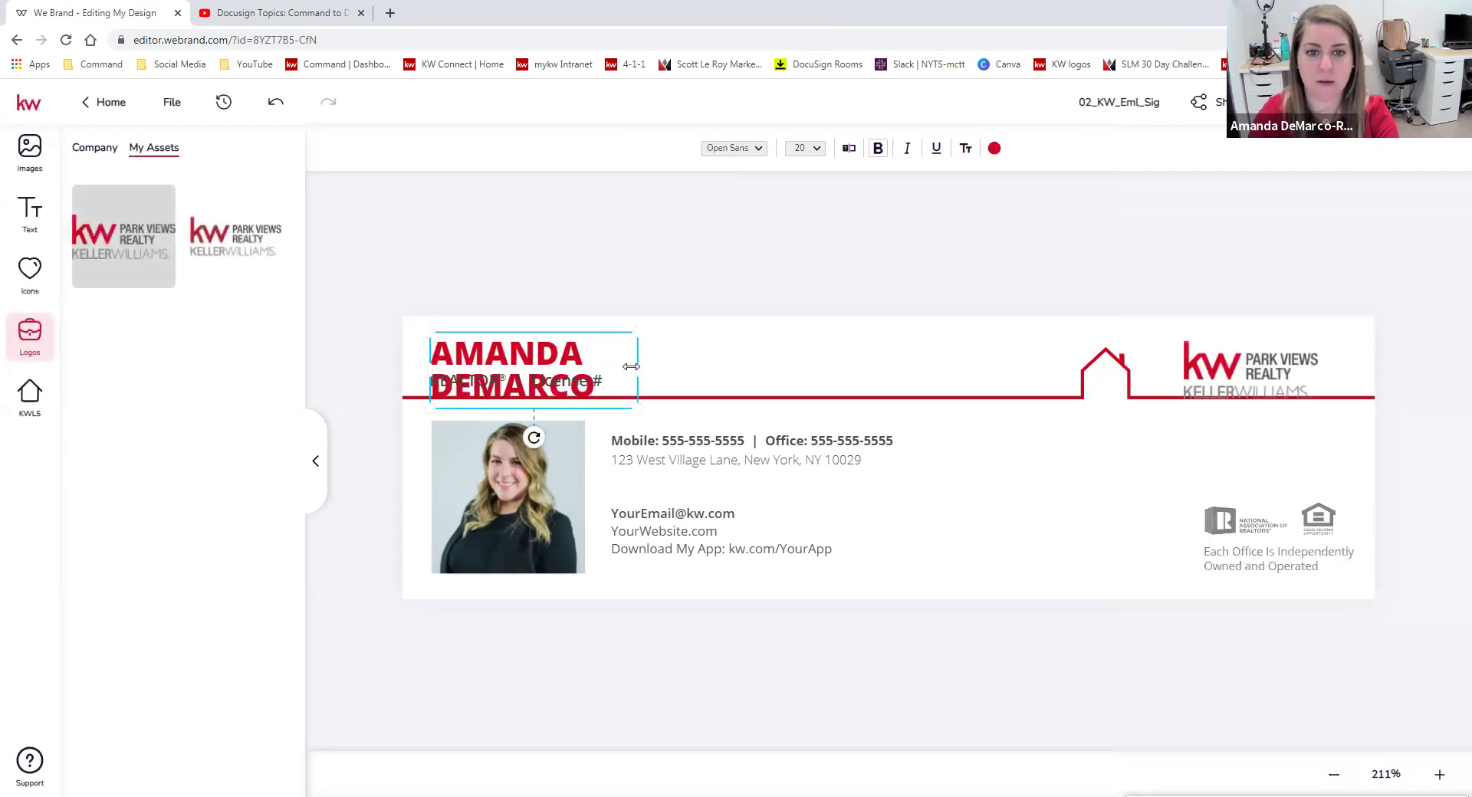
left_click_drag(647, 369, 807, 339)
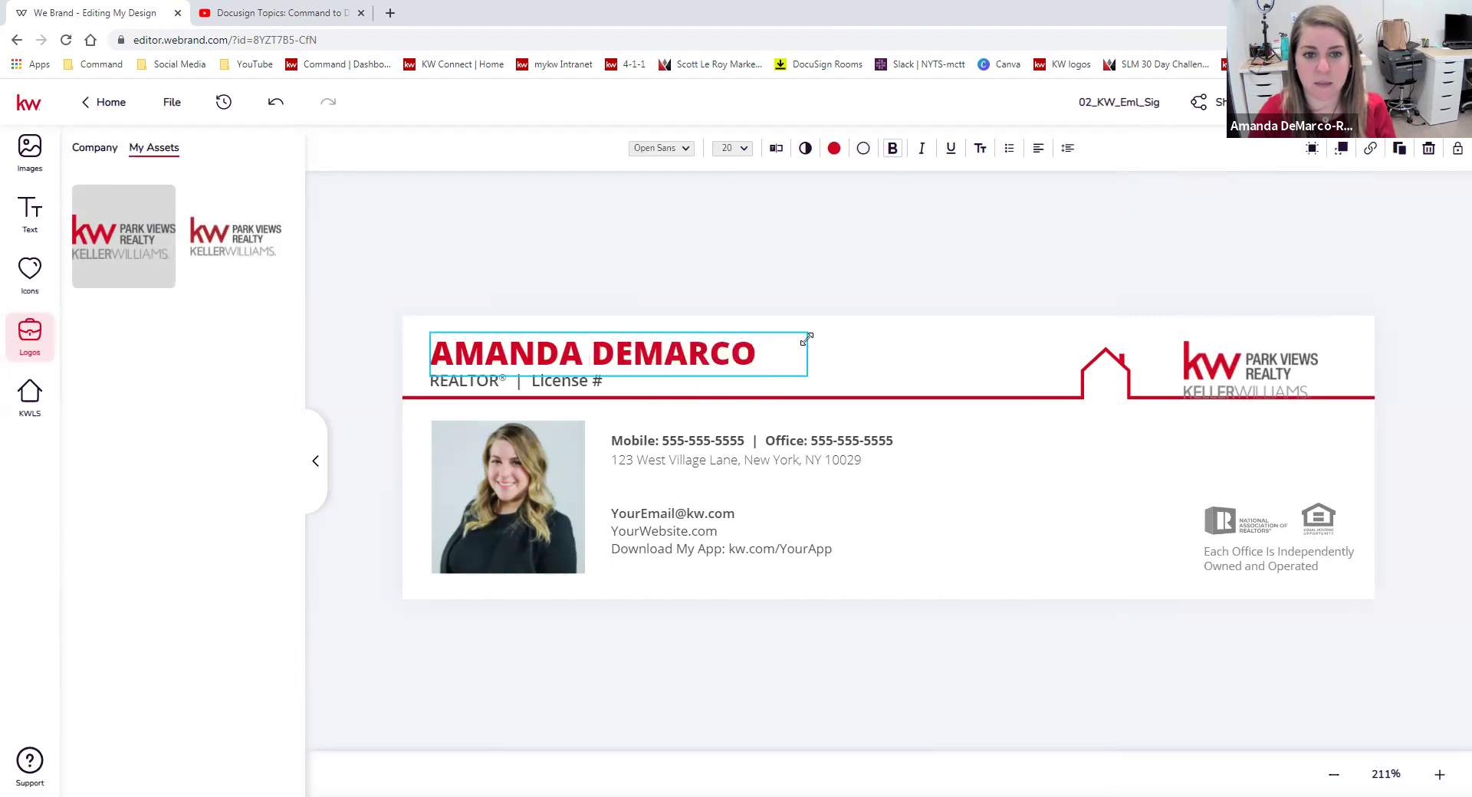
Set the name to 14 pt Dancing Script, nudge the Park Views logo up-right, and exit the editor.
left_click(844, 265)
left_click(740, 349)
left_click(748, 149)
left_click(748, 273)
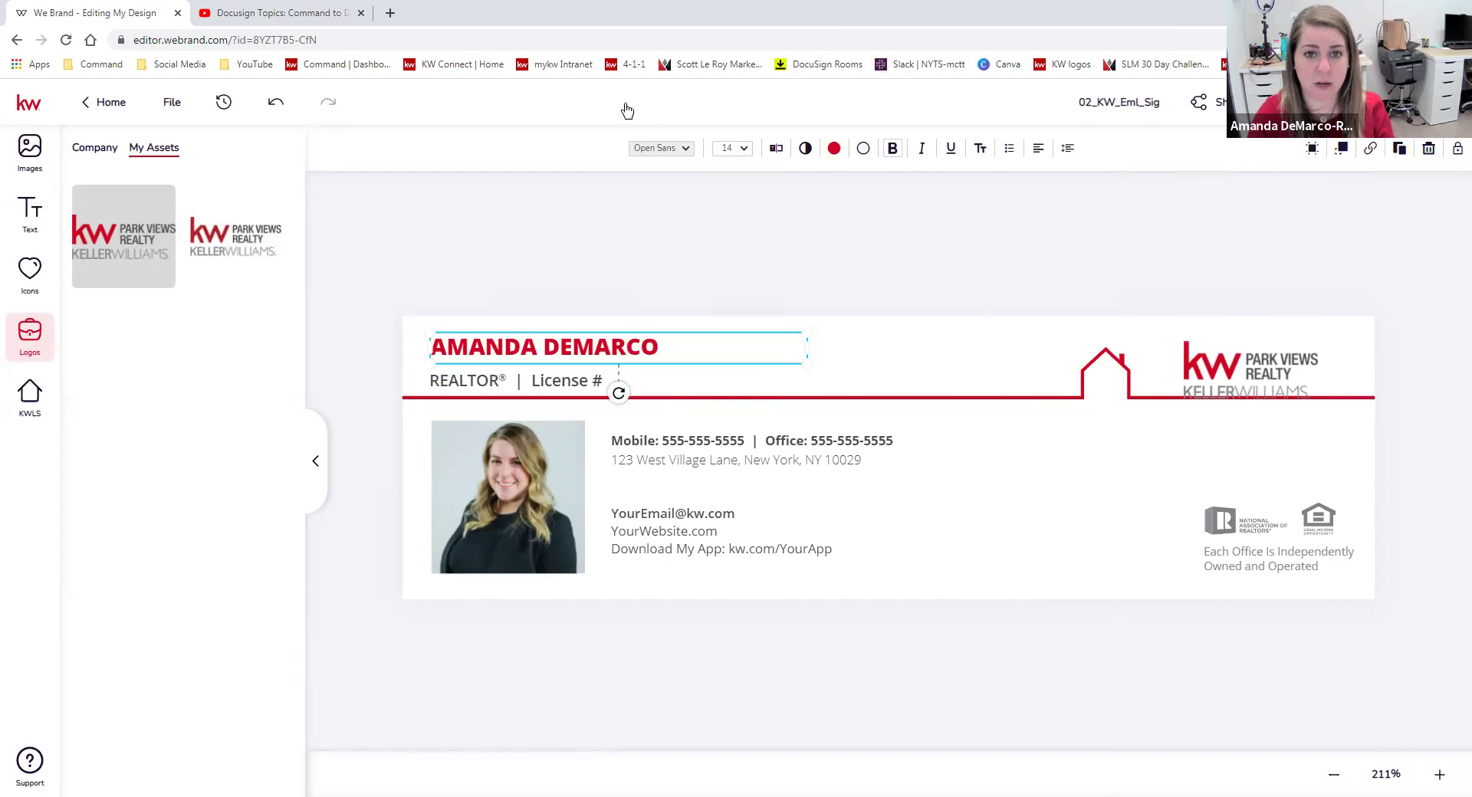
left_click(675, 148)
mouse_move(453, 468)
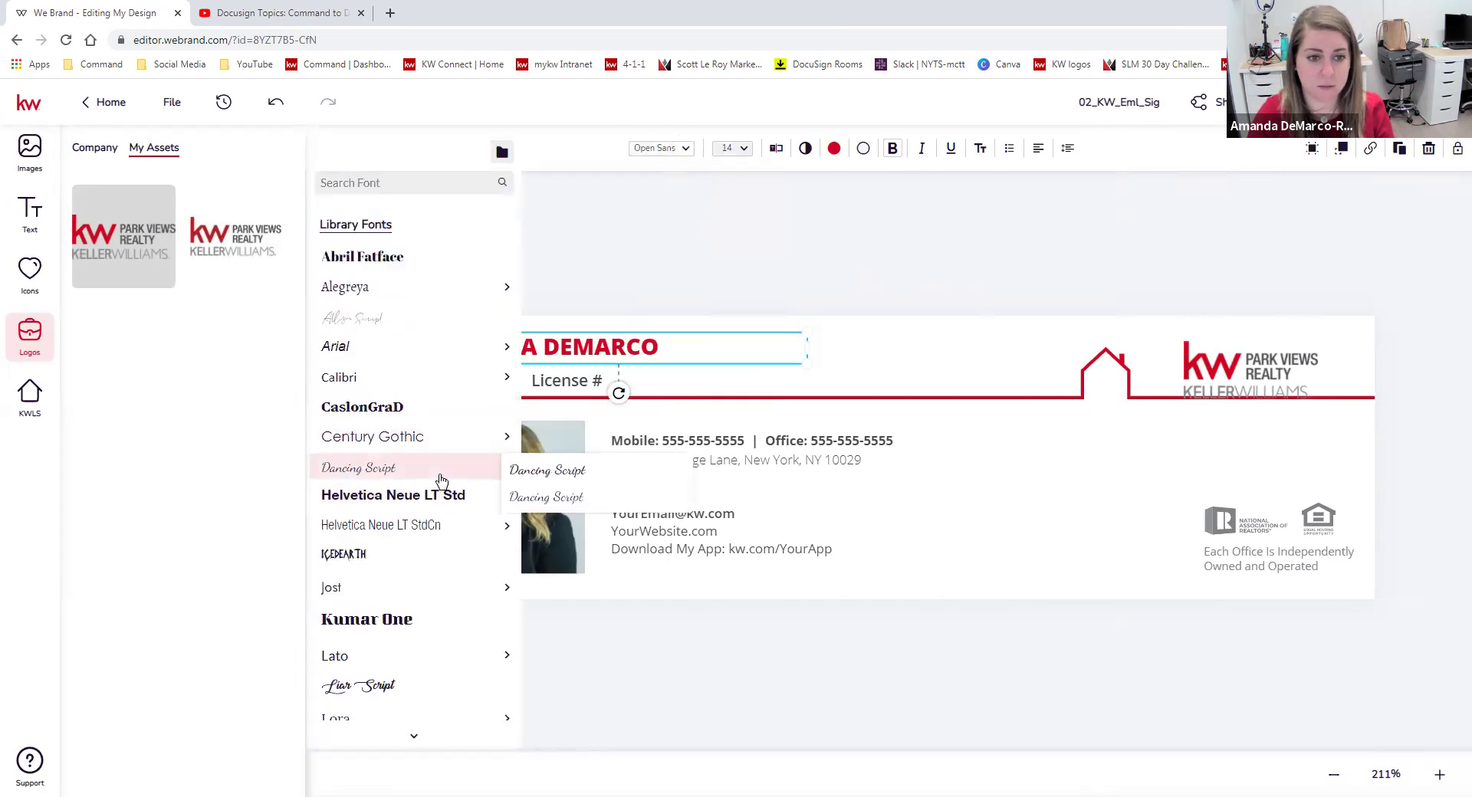
left_click(549, 471)
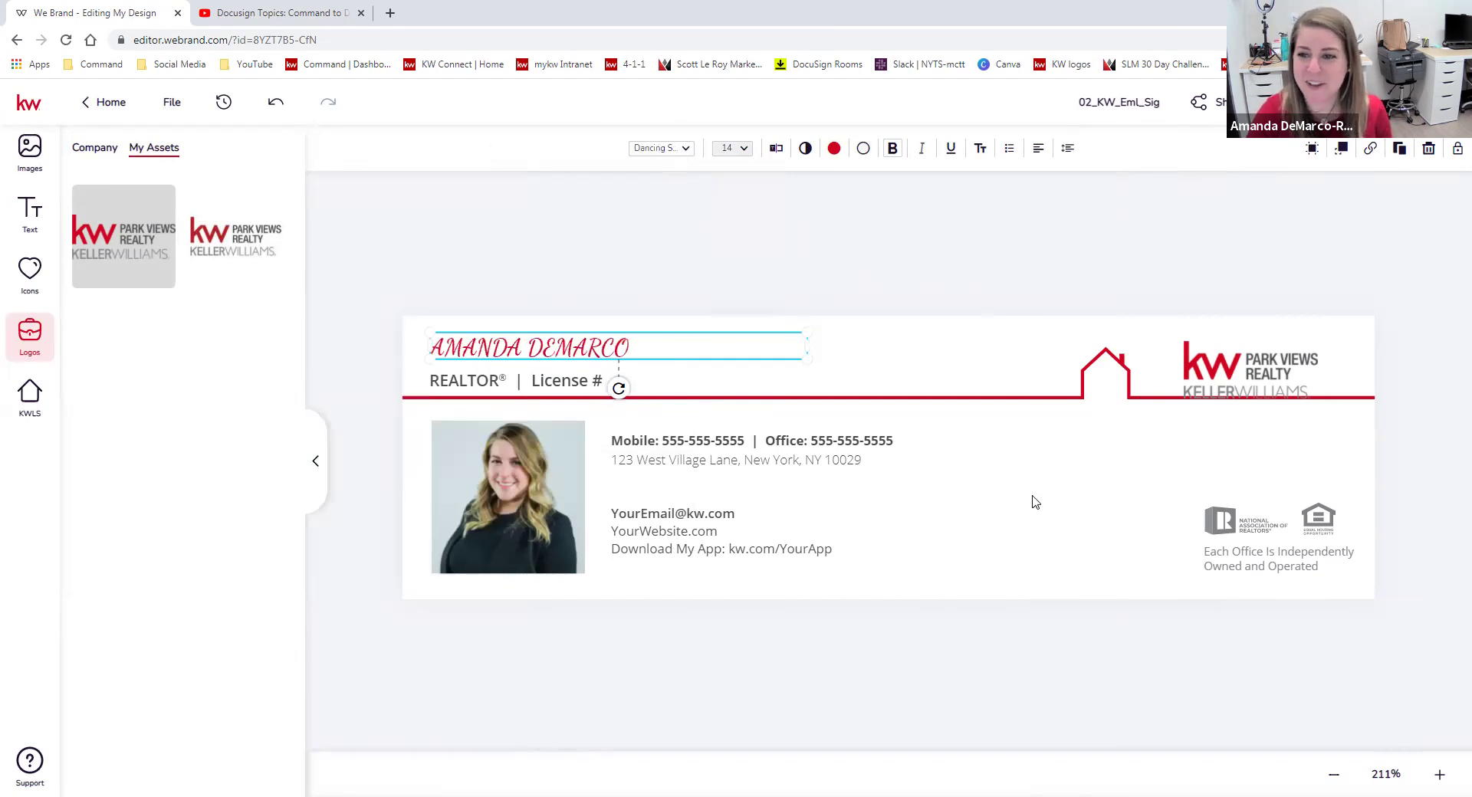
left_click_drag(1261, 365, 1298, 357)
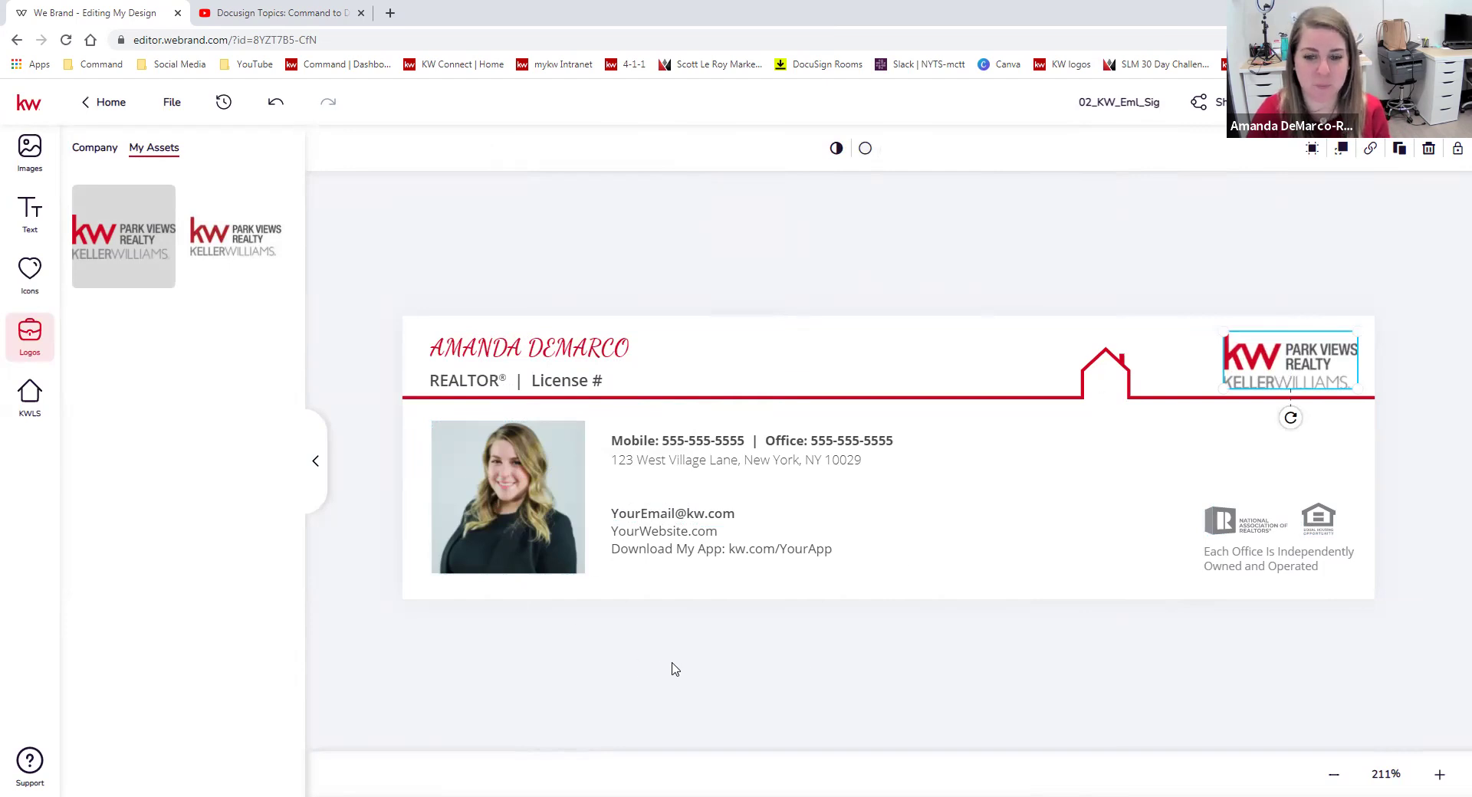
left_click(100, 103)
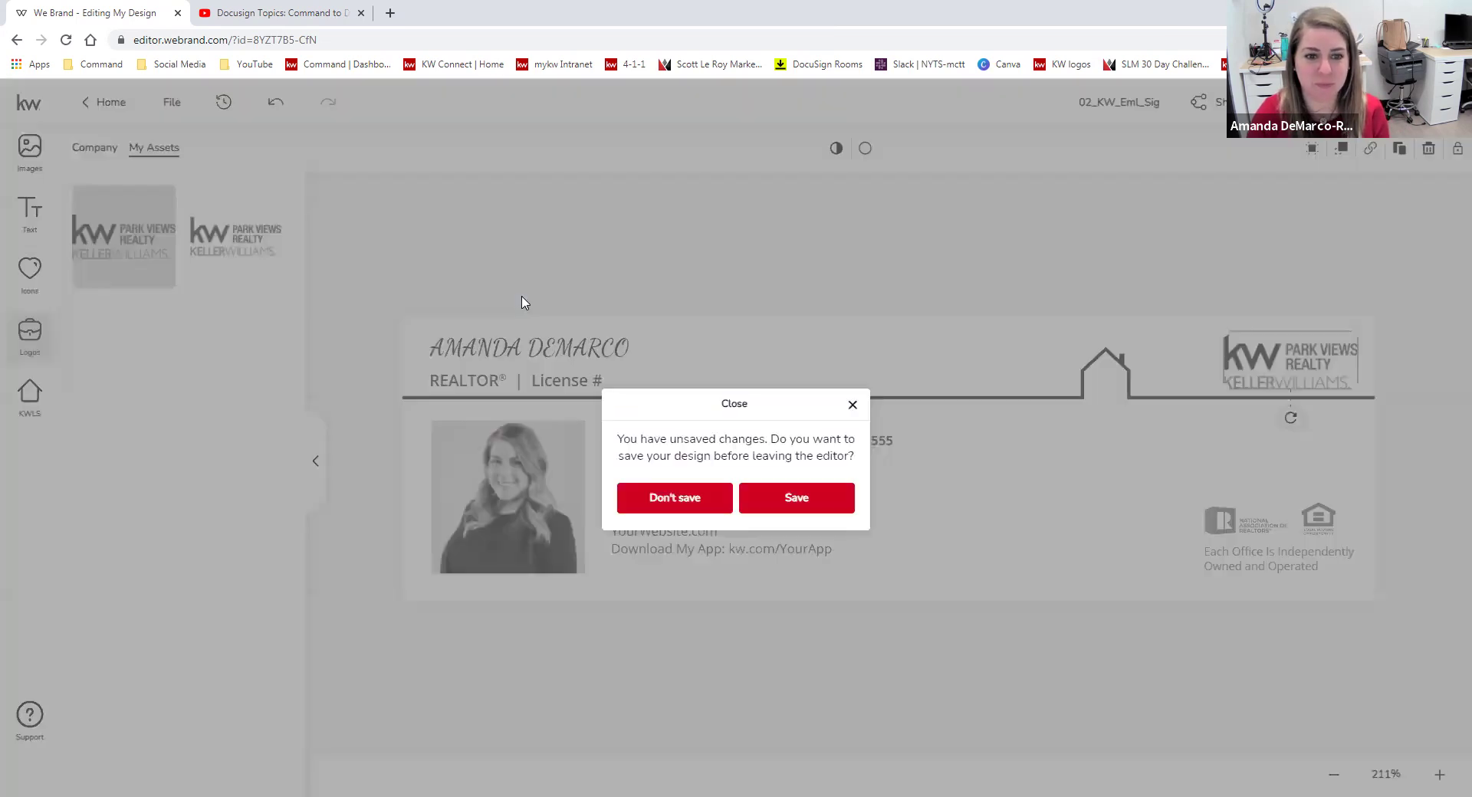
Save the signature design from the unsaved-changes prompt.
left_click(738, 498)
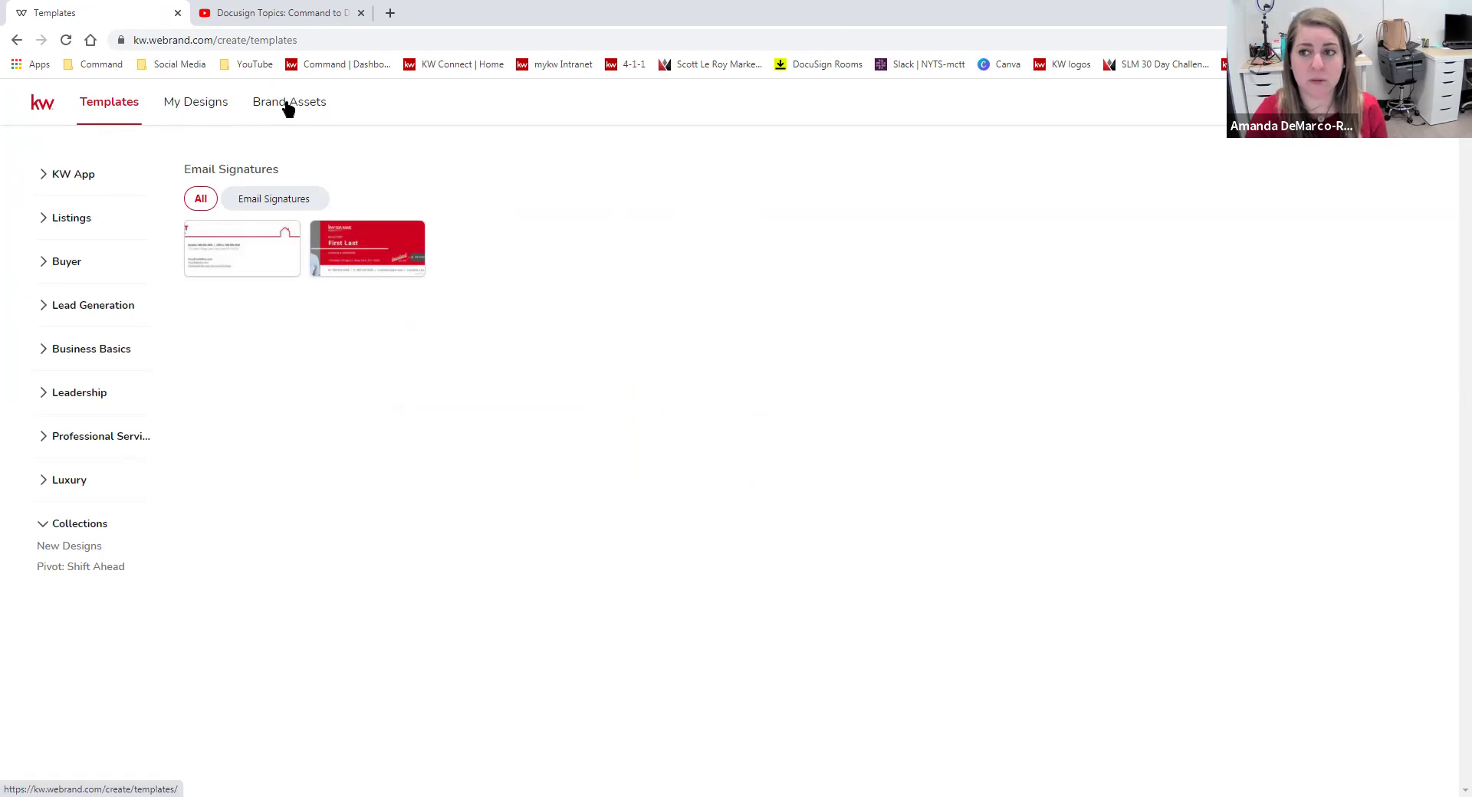
Scroll through the saved designs in My Designs.
left_click(212, 105)
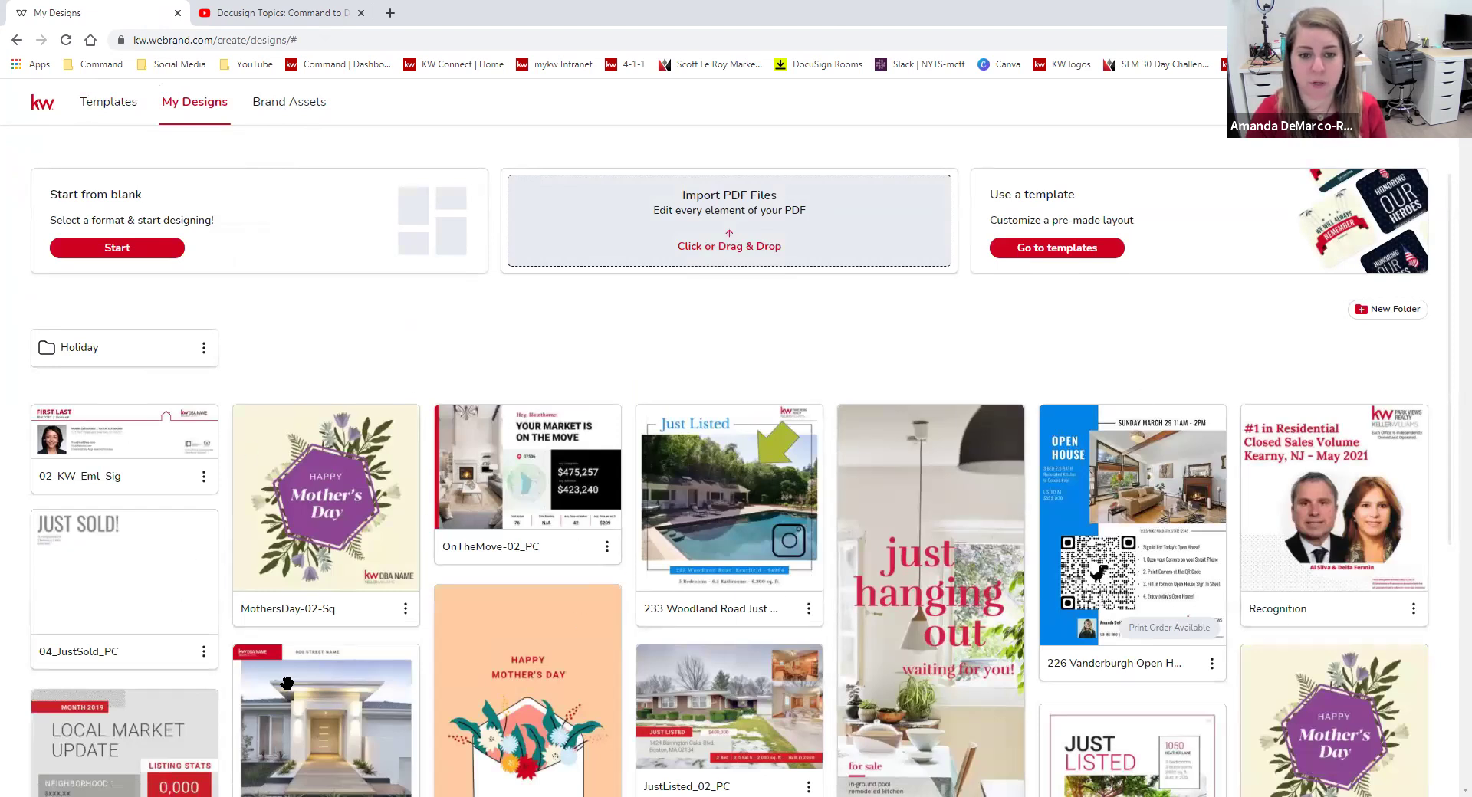
scroll(1164, 417, "down", 1)
scroll(1163, 417, "down", 1)
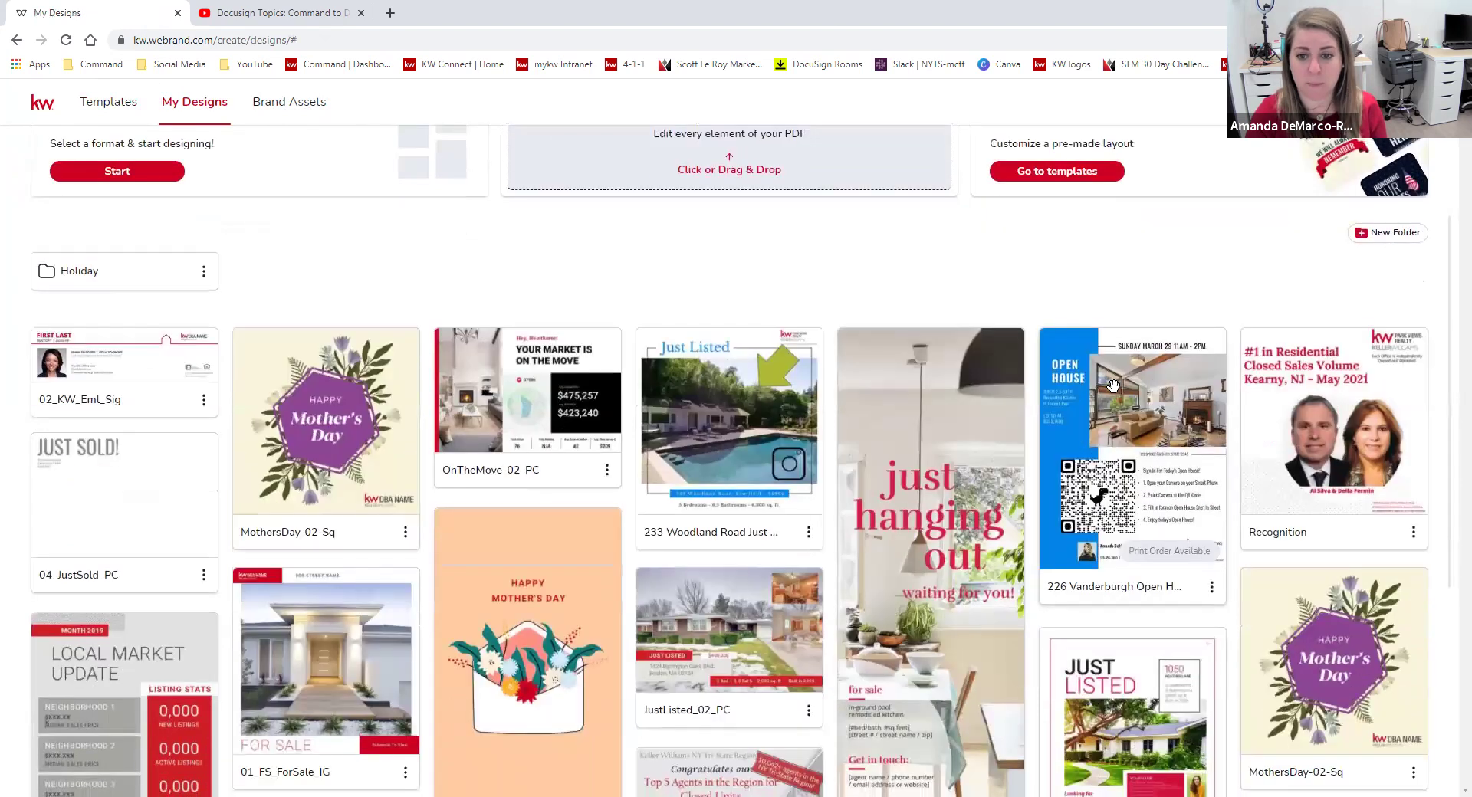
scroll(1043, 291, "down", 1)
scroll(1049, 325, "down", 2)
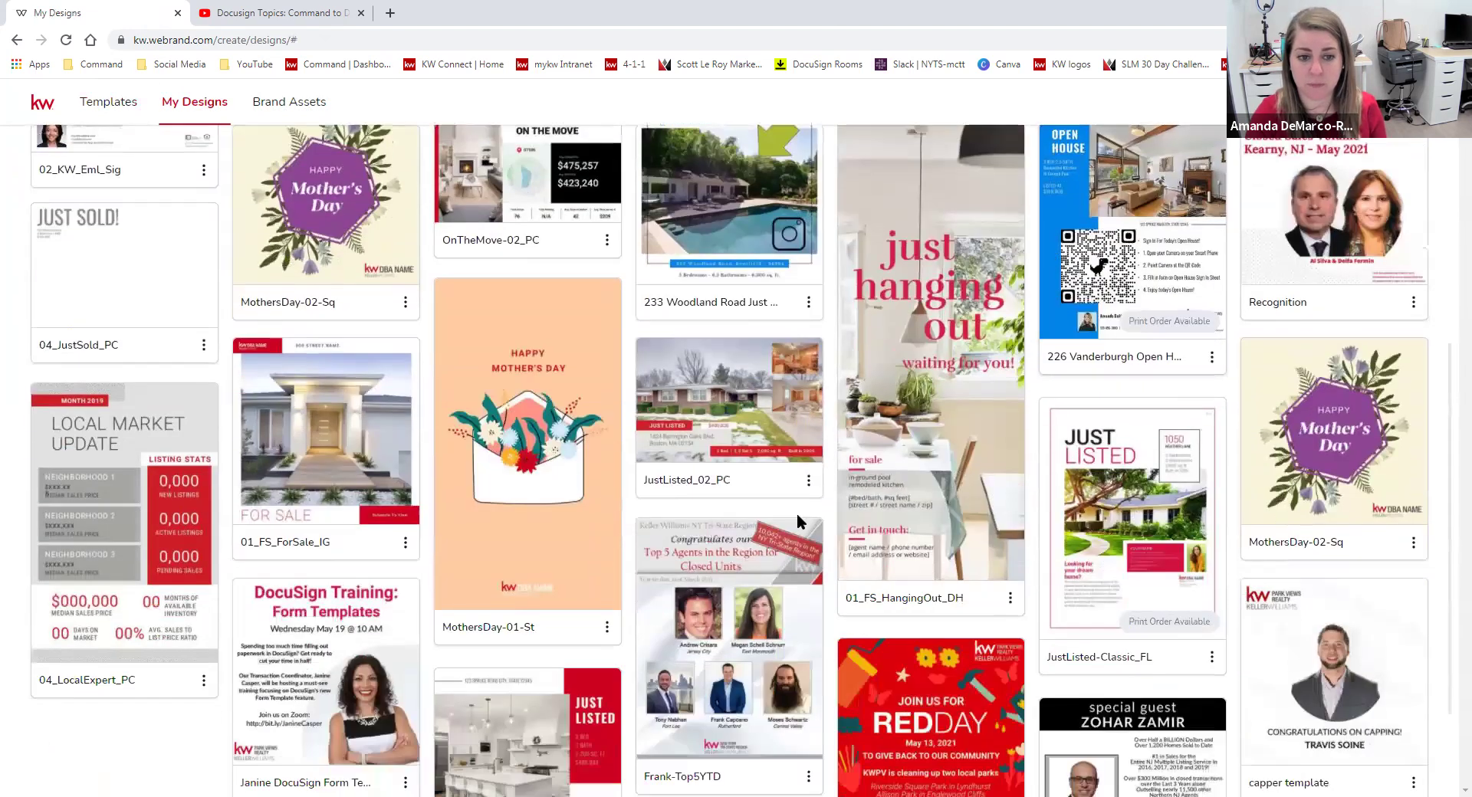
scroll(901, 644, "up", 4)
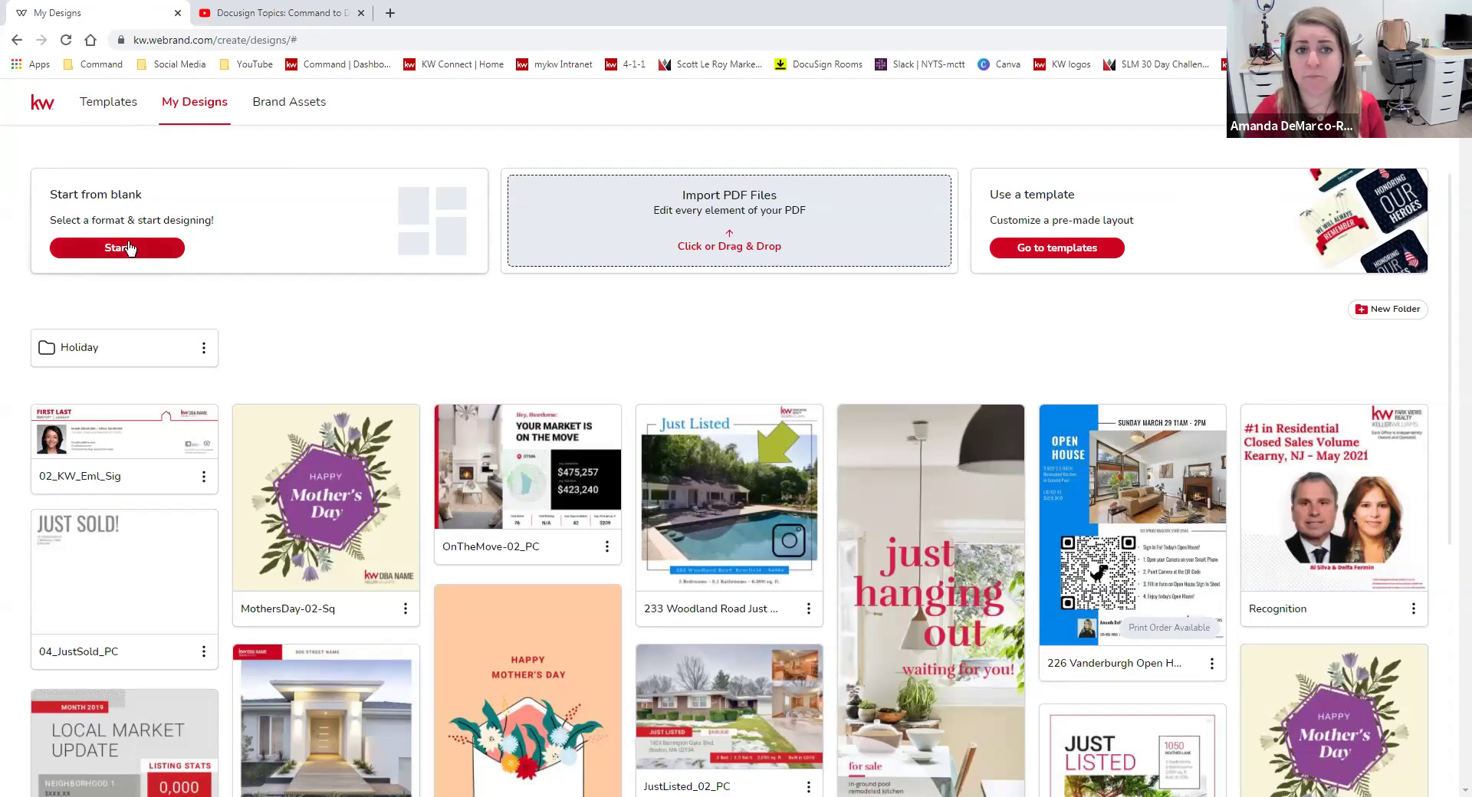
Look over the blank-design format list without choosing, then go to Brand Assets Colors & Fonts.
left_click(173, 250)
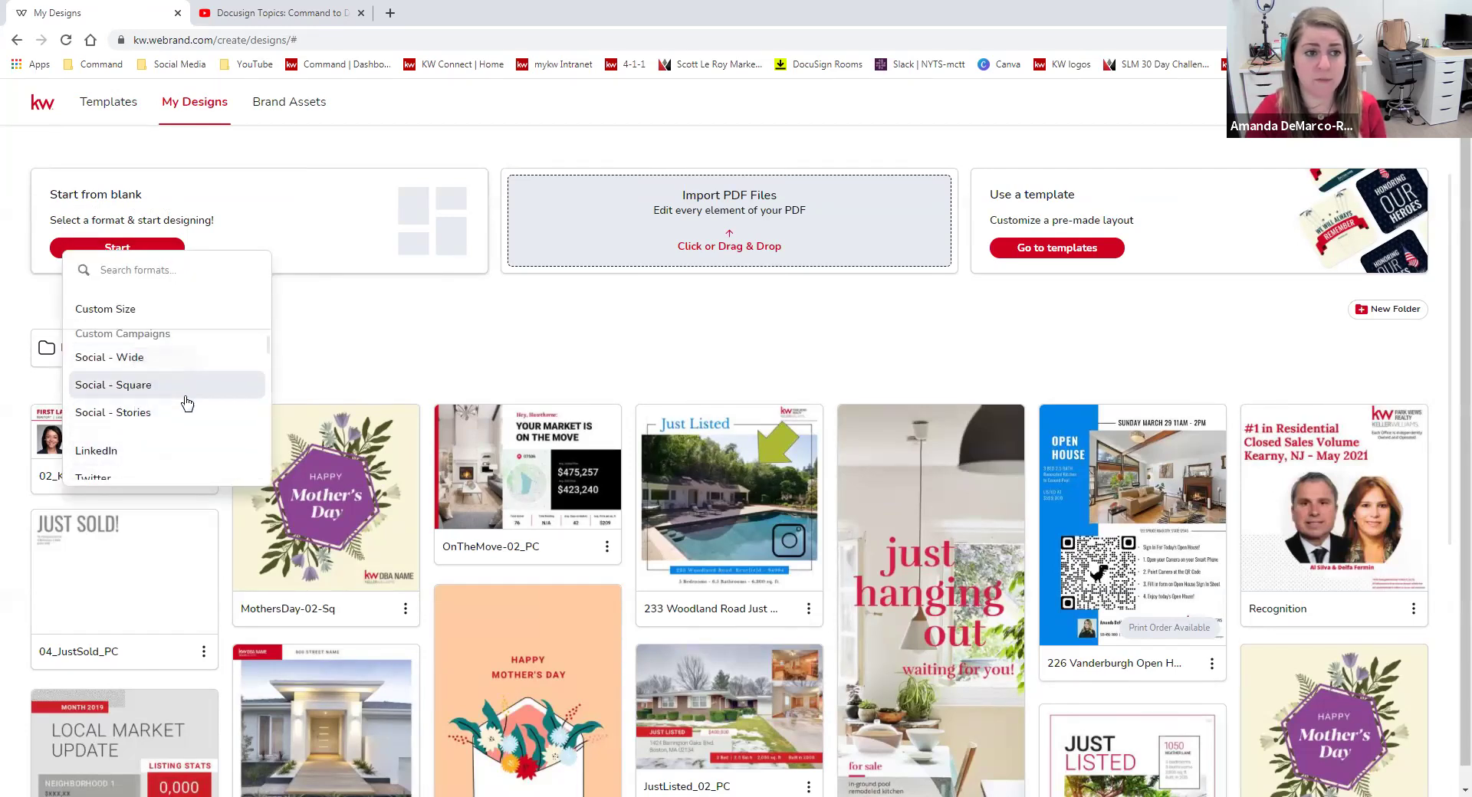
scroll(181, 401, "down", 3)
scroll(216, 381, "up", 3)
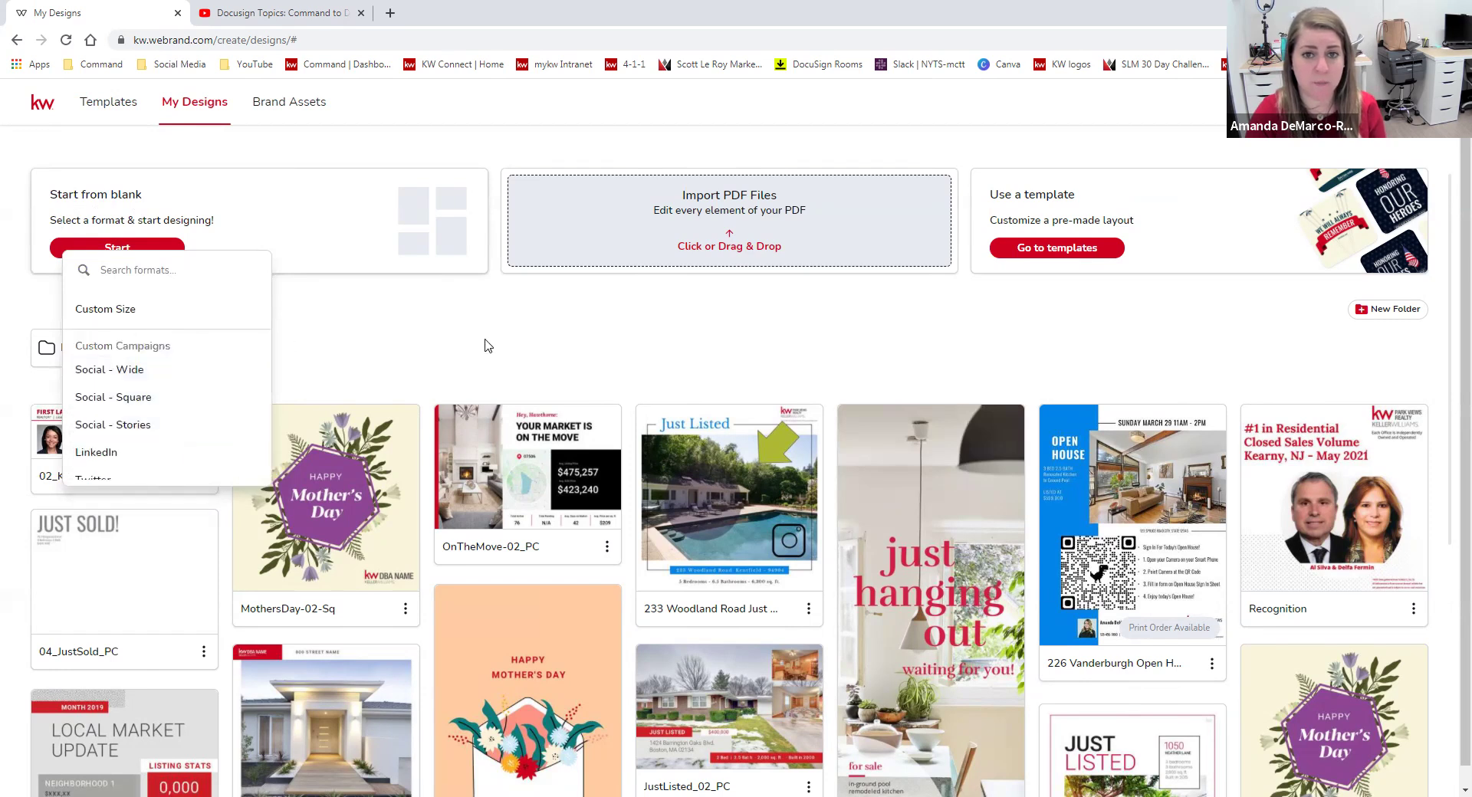
left_click(420, 306)
left_click(291, 102)
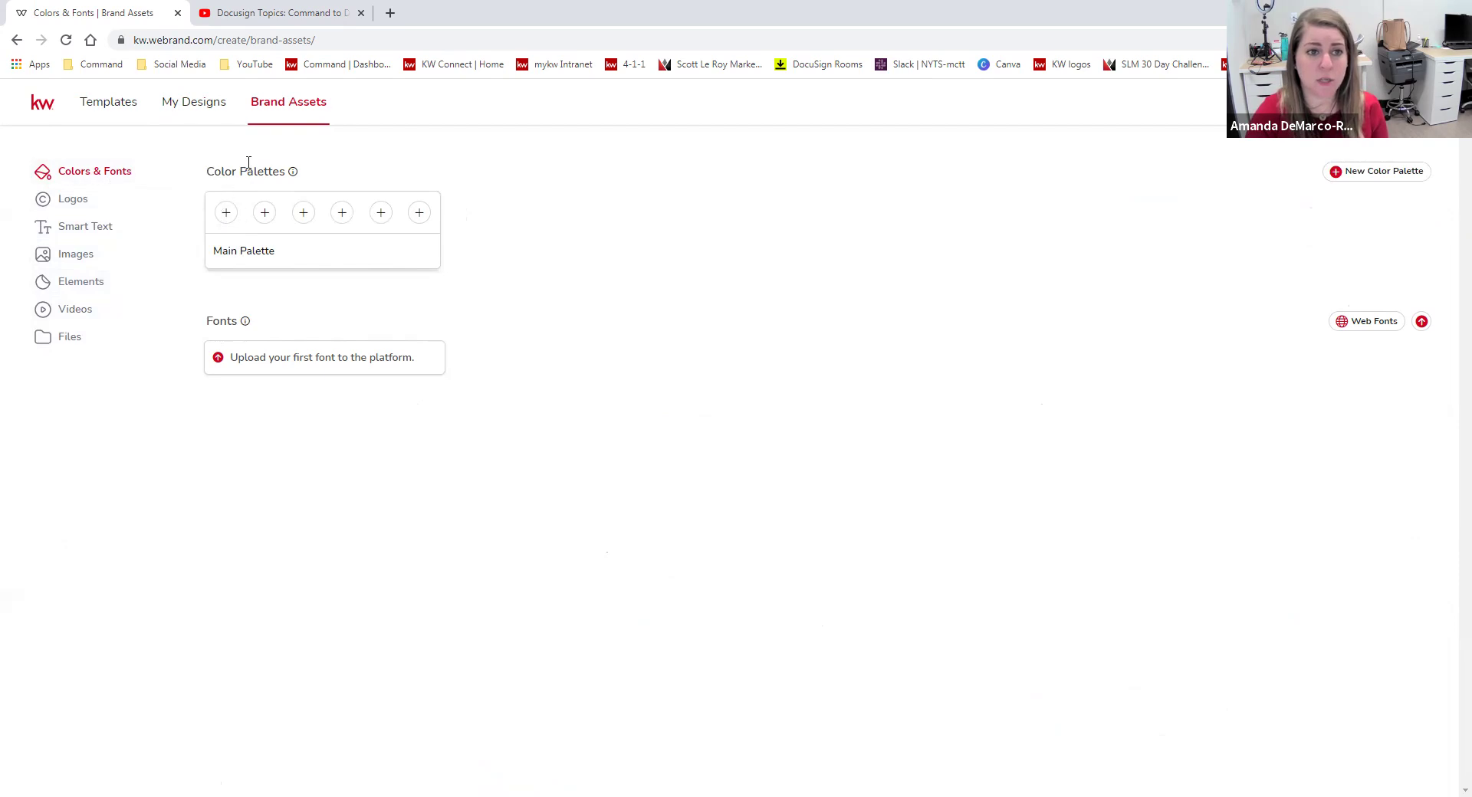
Add a dark red swatch (RGB 180, 1, 1) to the Main Palette.
left_click(226, 212)
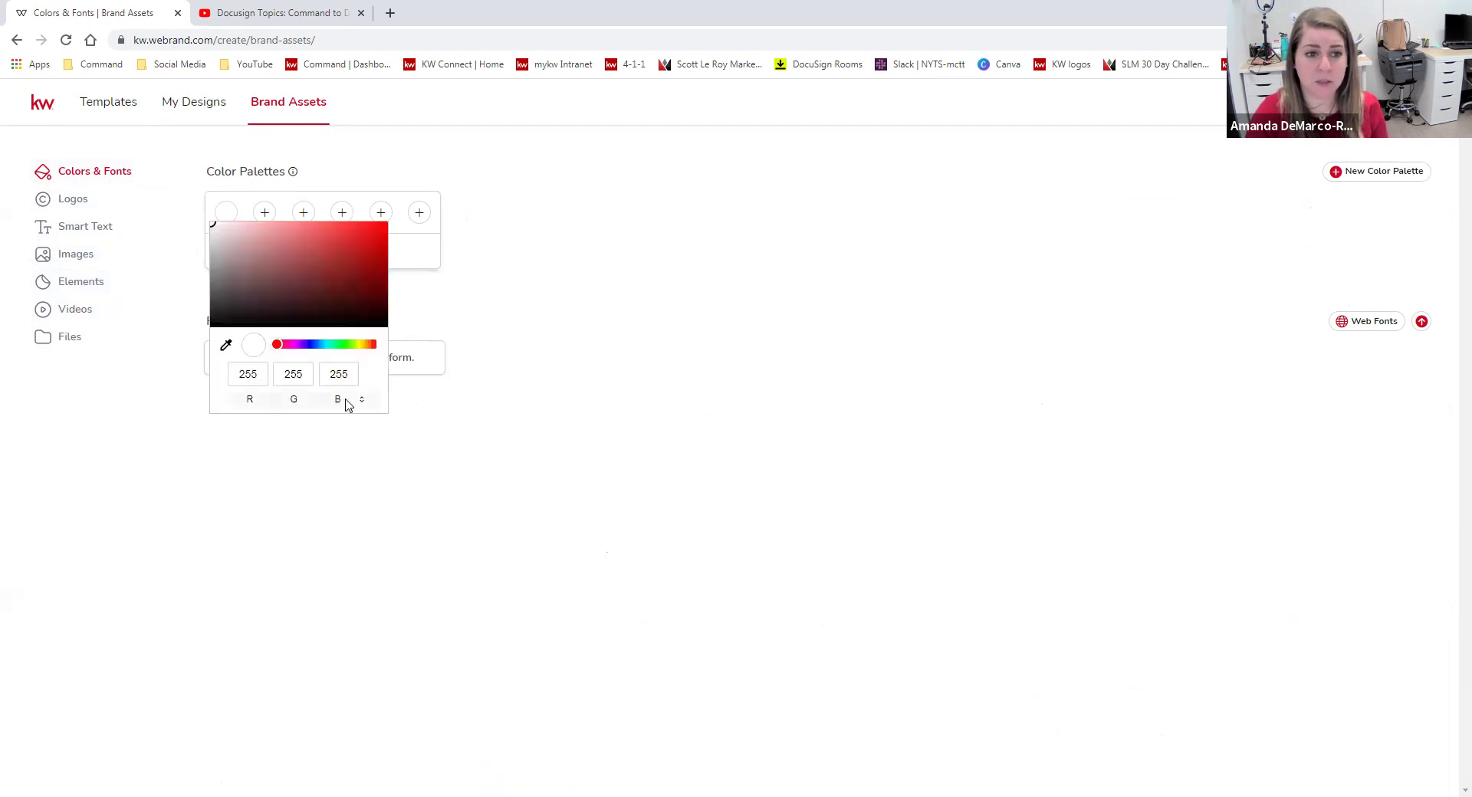
left_click(361, 403)
left_click(368, 403)
left_click(369, 402)
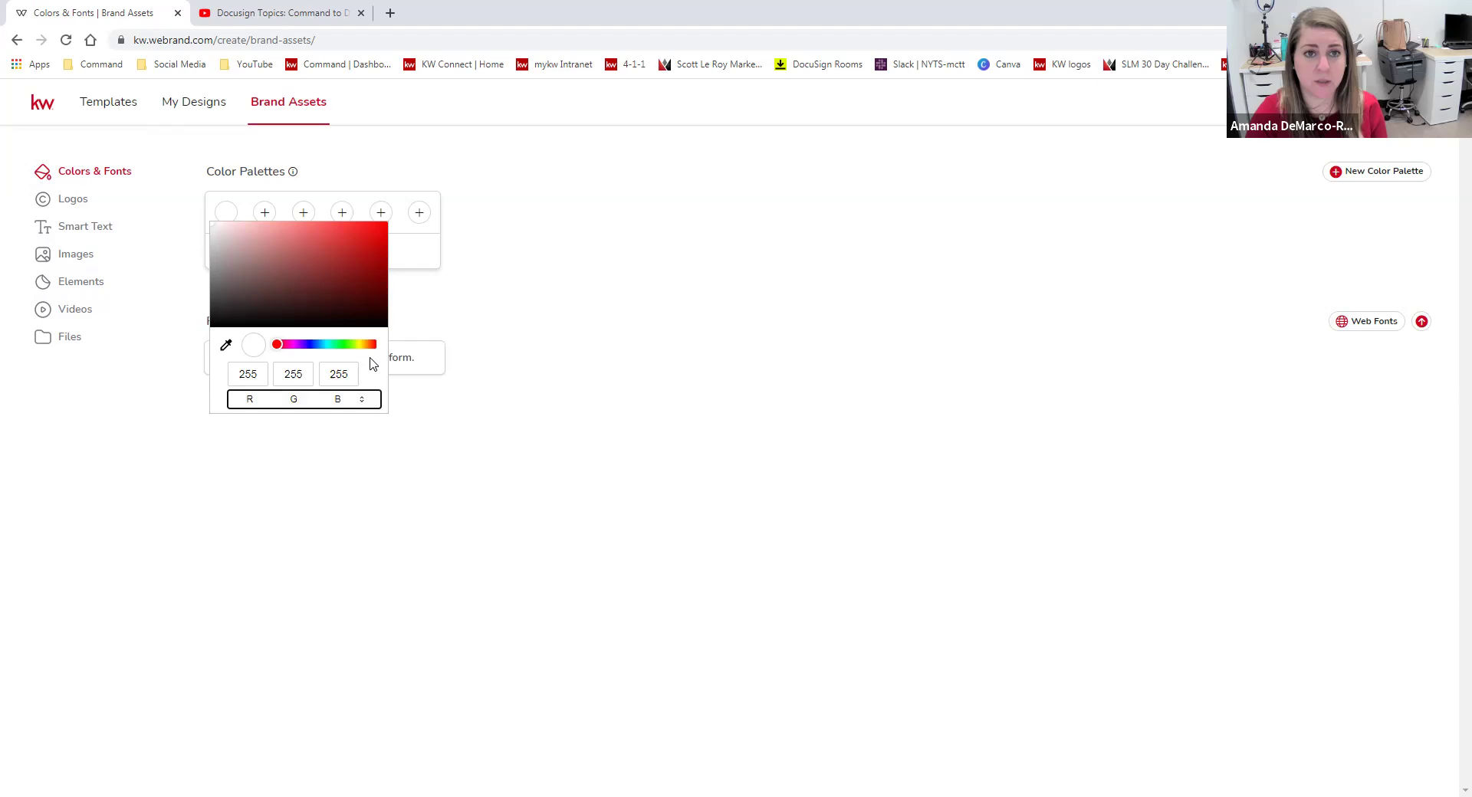
double_click(256, 378)
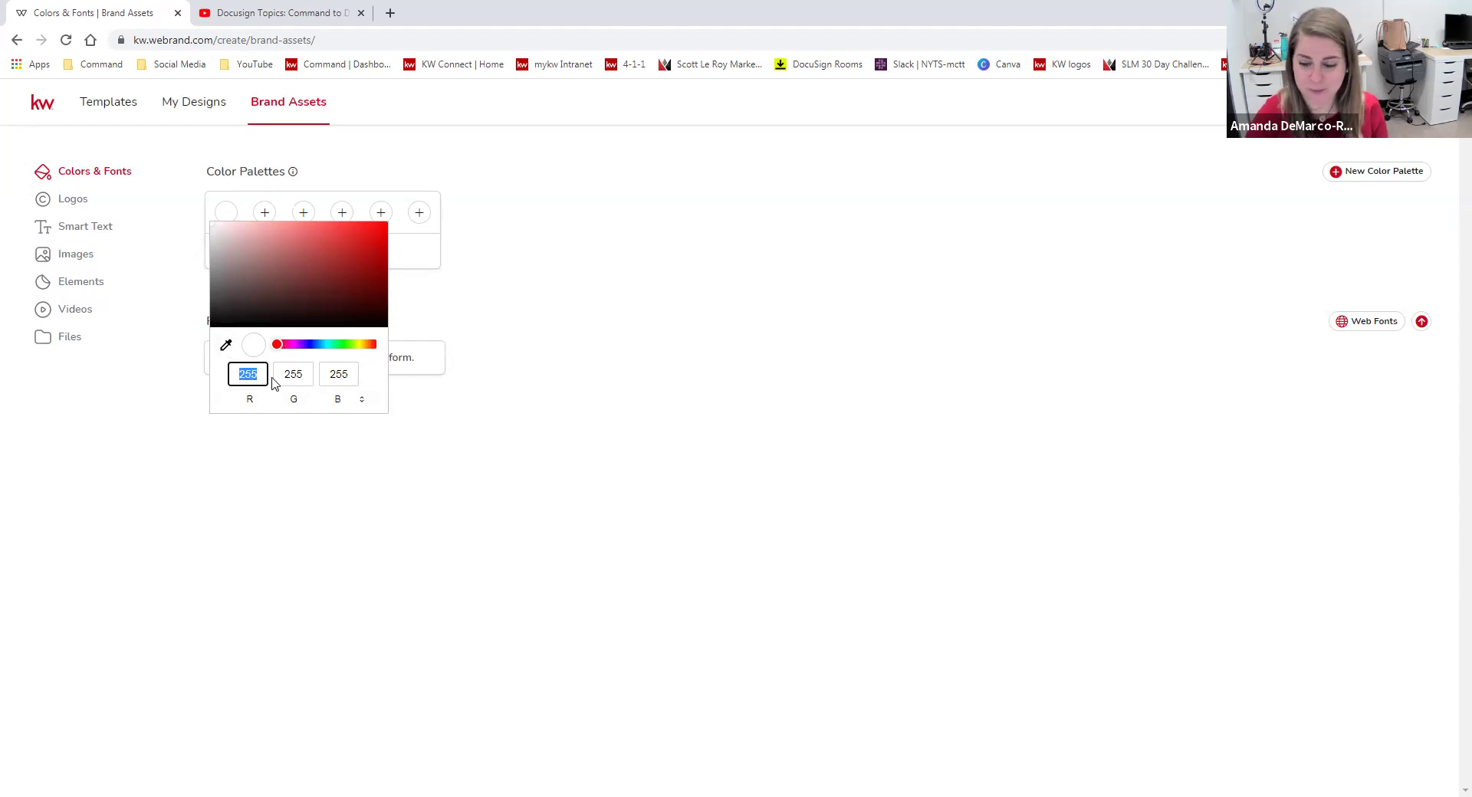
type("140")
key("BackSpace")
key("BackSpace")
type("80")
double_click(296, 378)
type("1")
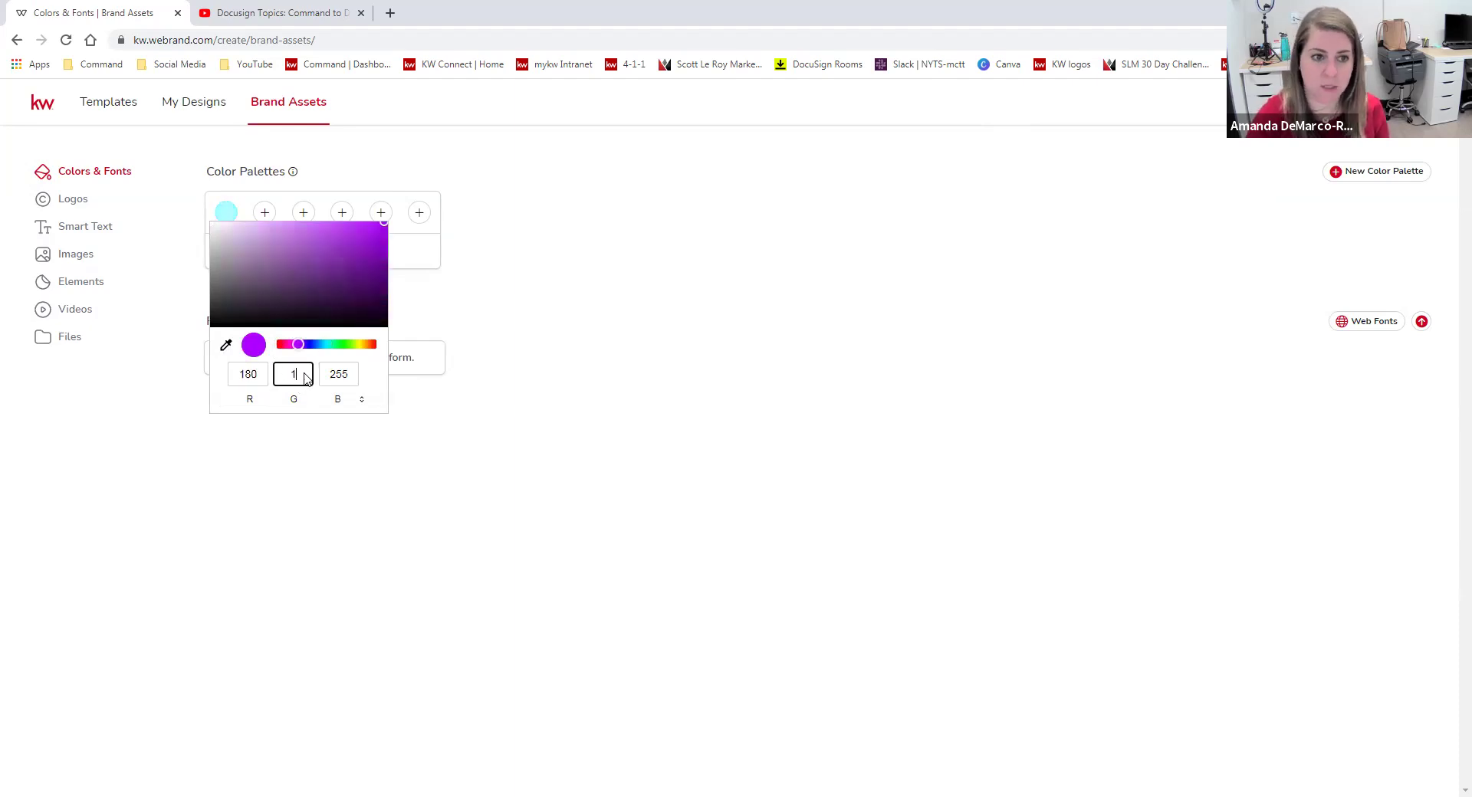
double_click(343, 374)
type("1")
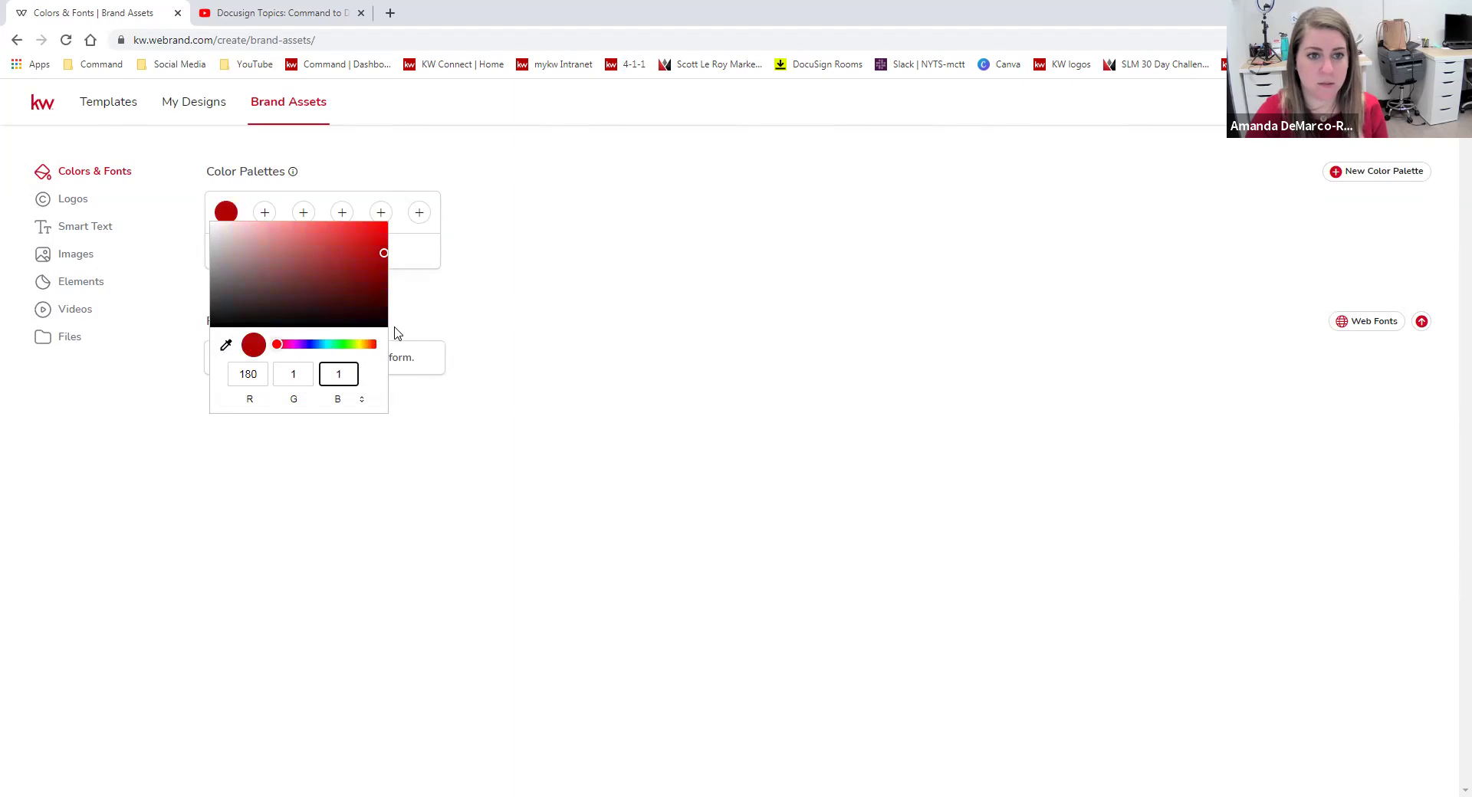
left_click(568, 357)
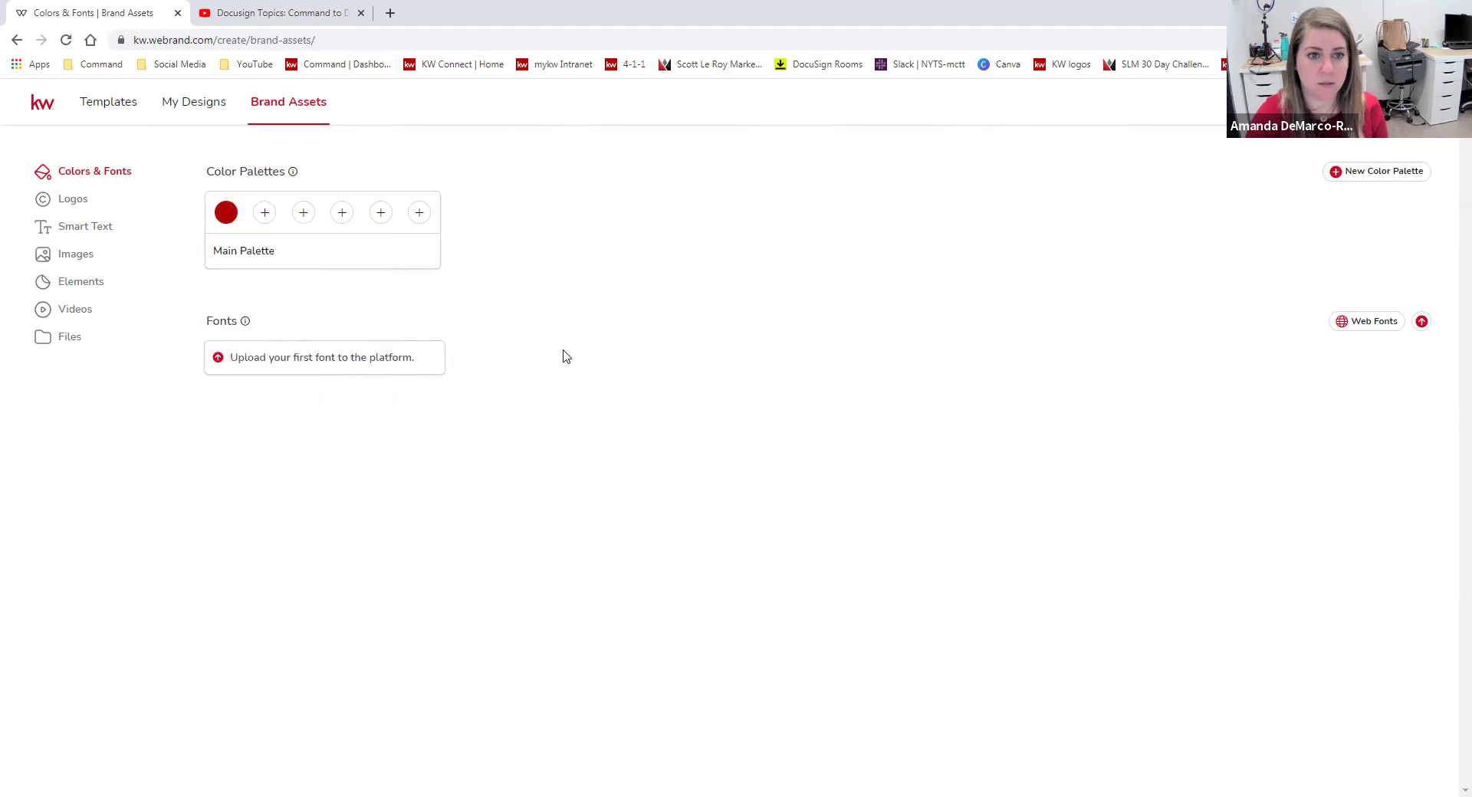
Add a green swatch as the second Main Palette colour.
left_click(266, 217)
left_click_drag(319, 346, 375, 351)
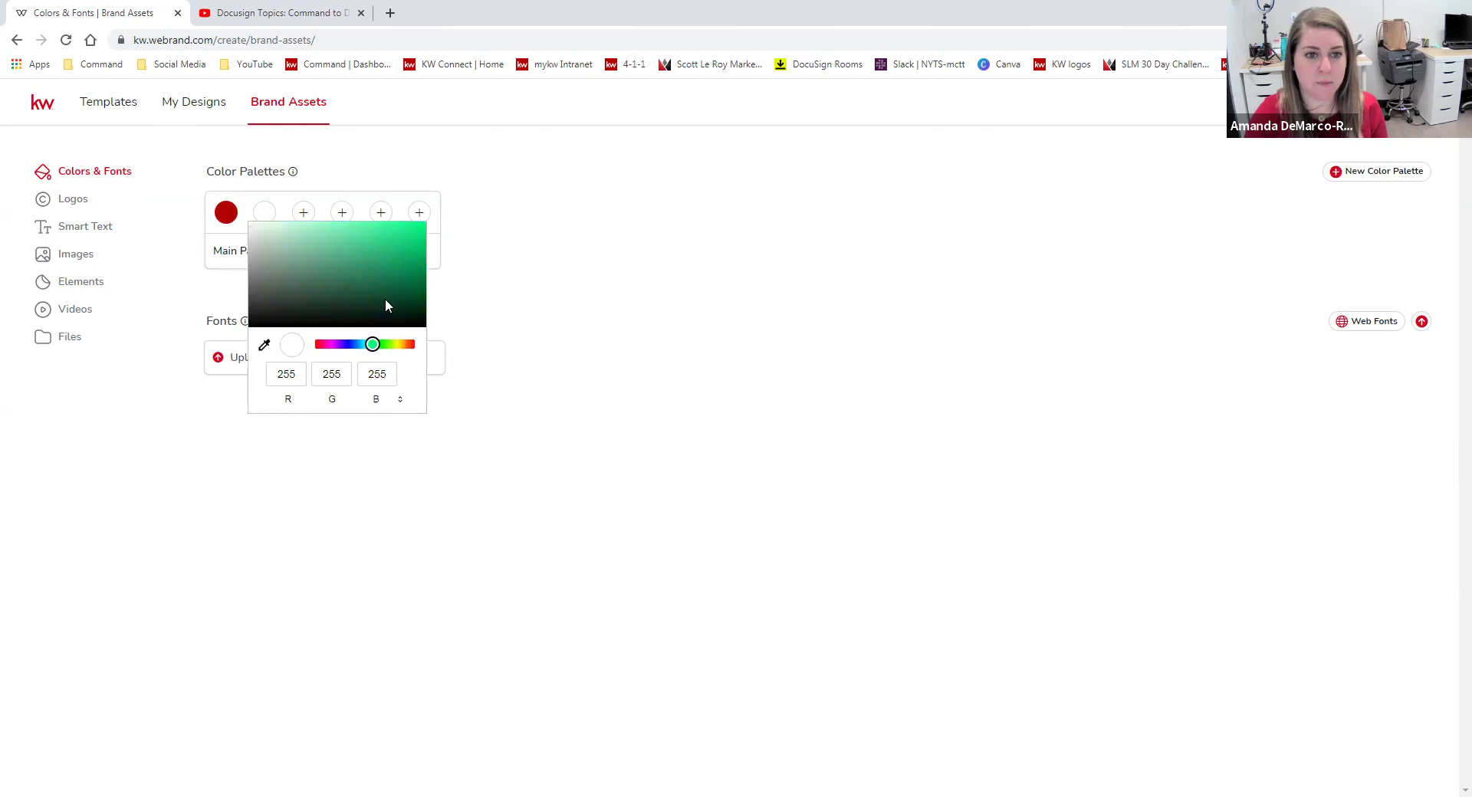
left_click(410, 240)
left_click(601, 297)
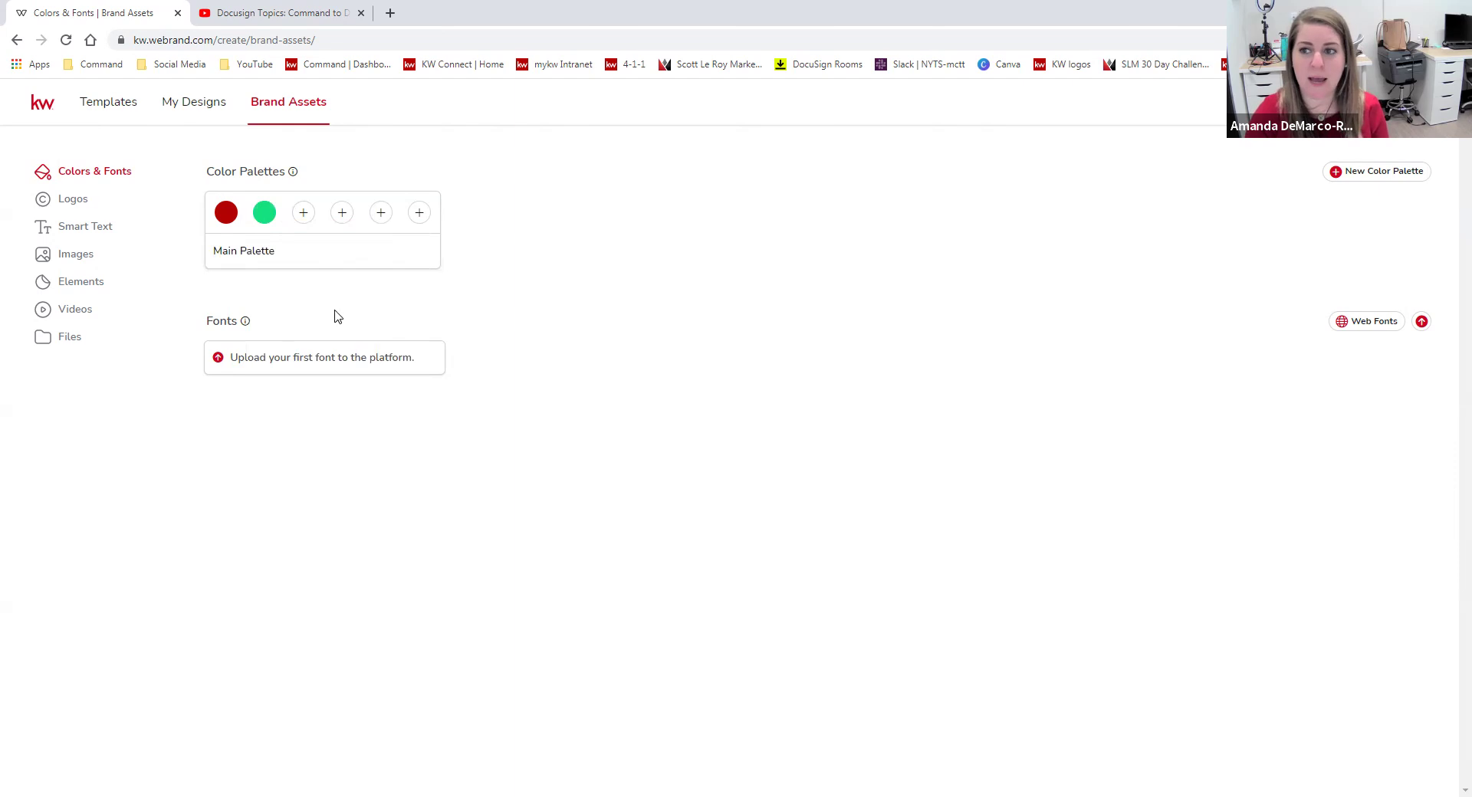
left_click(64, 199)
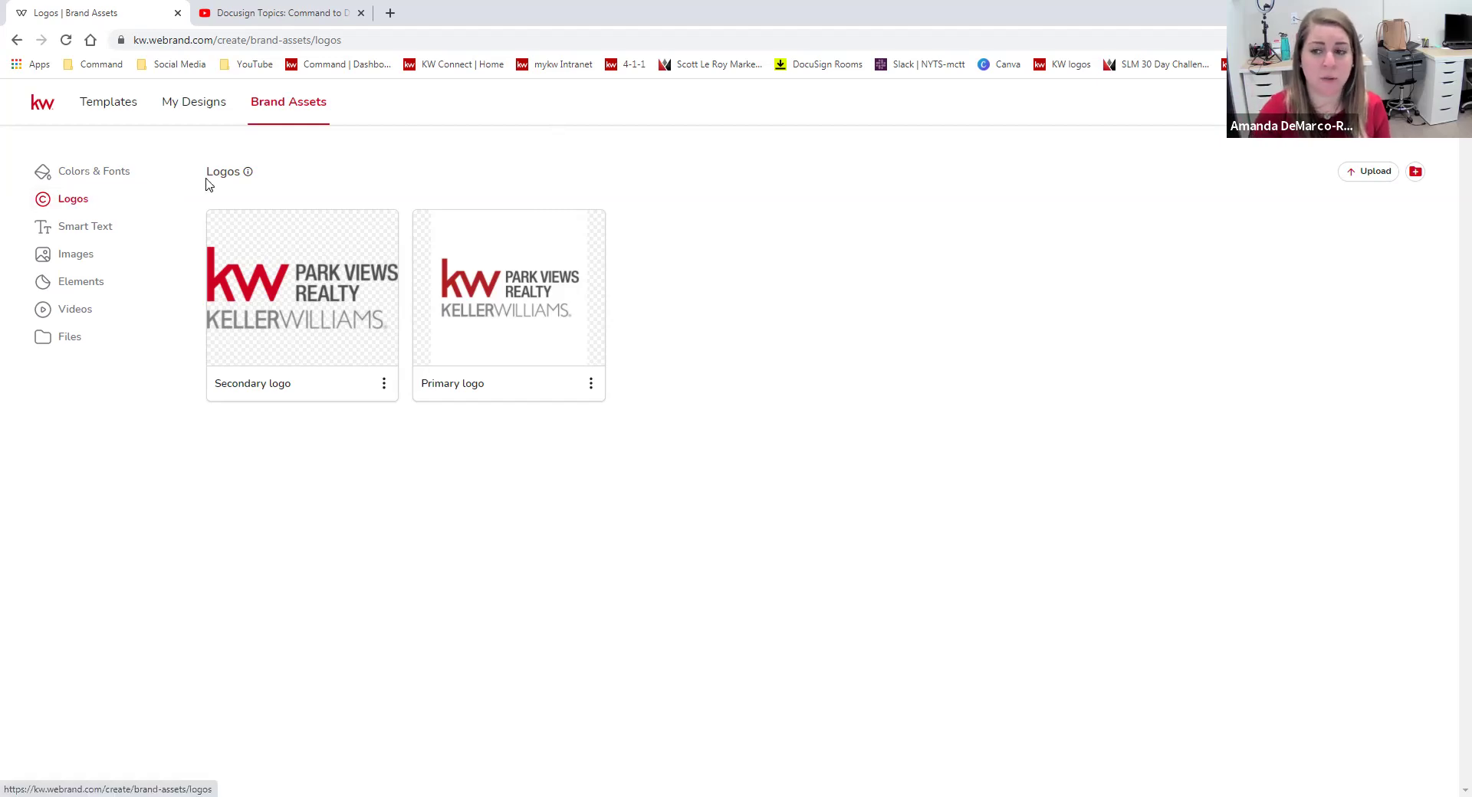
Start a logo upload from My Device and browse to Desktop > Images > Logos > Black_White.
left_click(1376, 172)
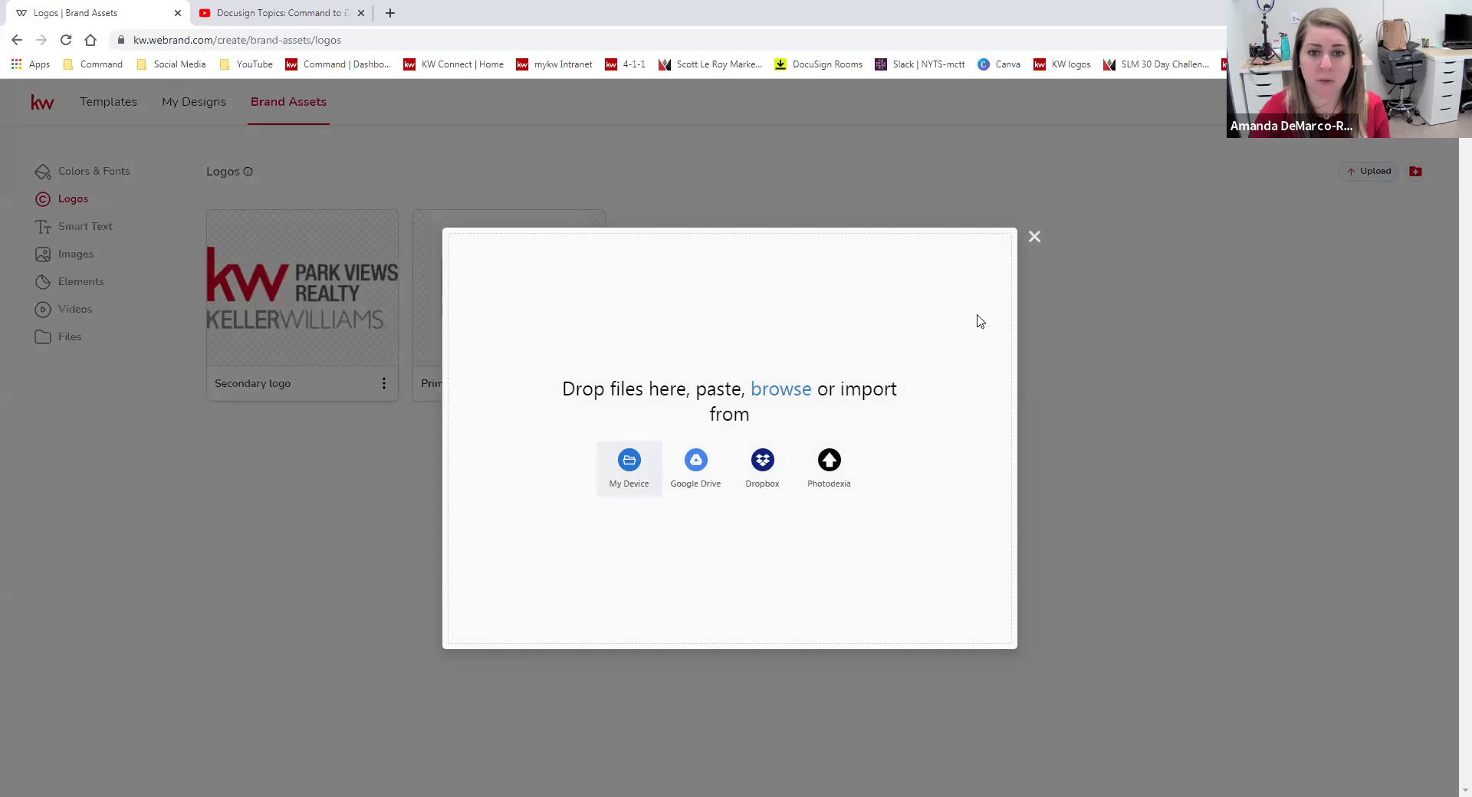
left_click(629, 464)
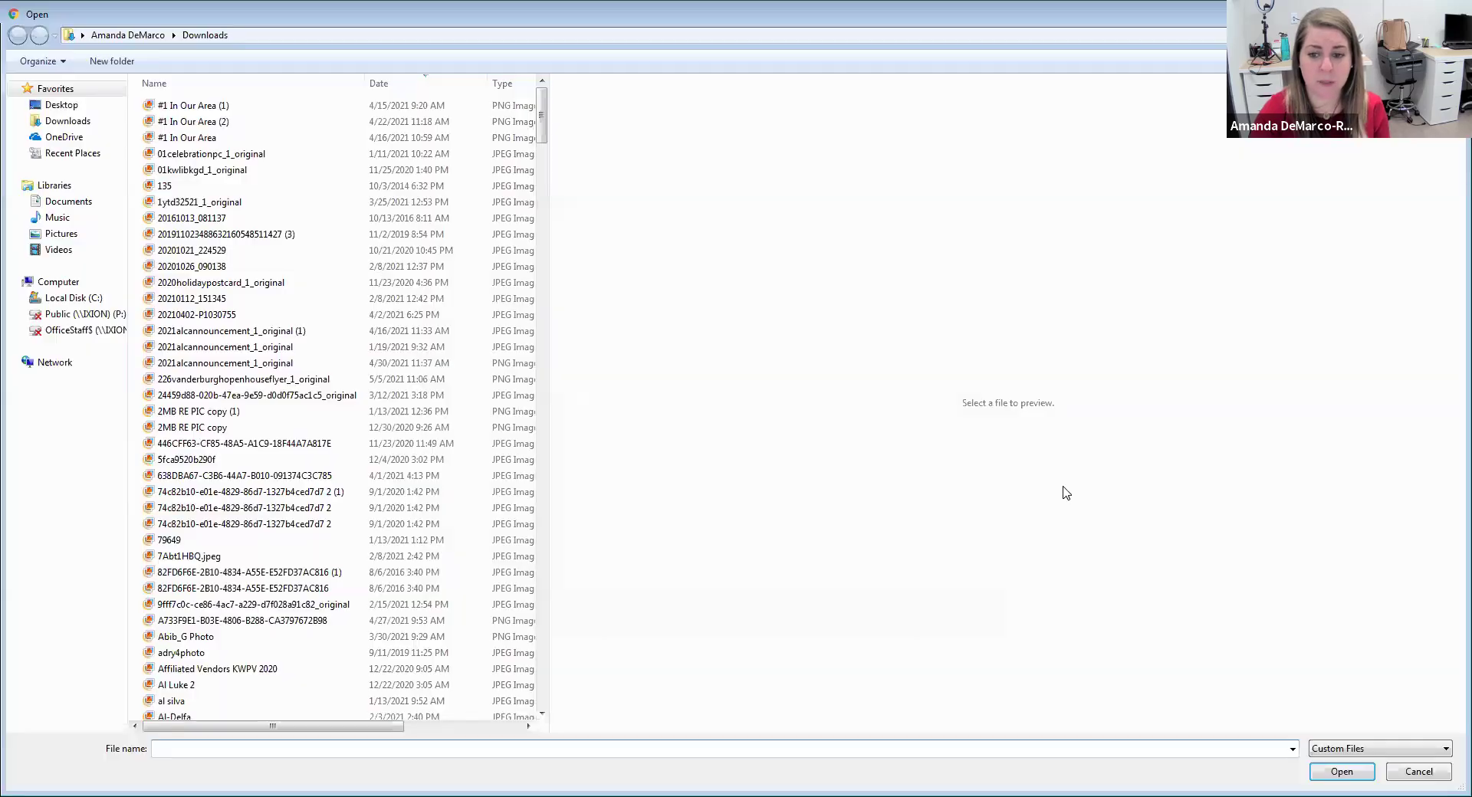
left_click(71, 109)
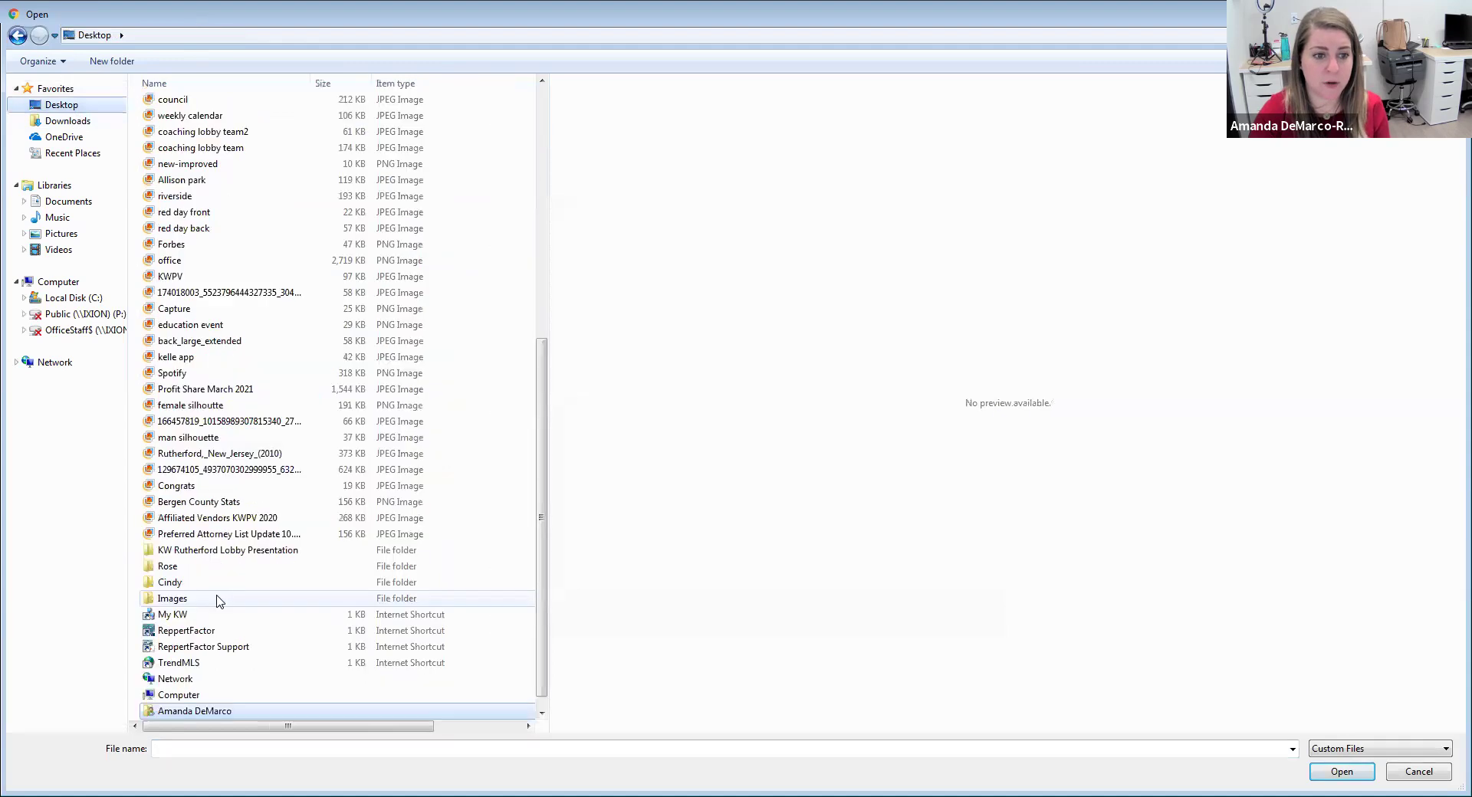
left_click(214, 599)
double_click(260, 598)
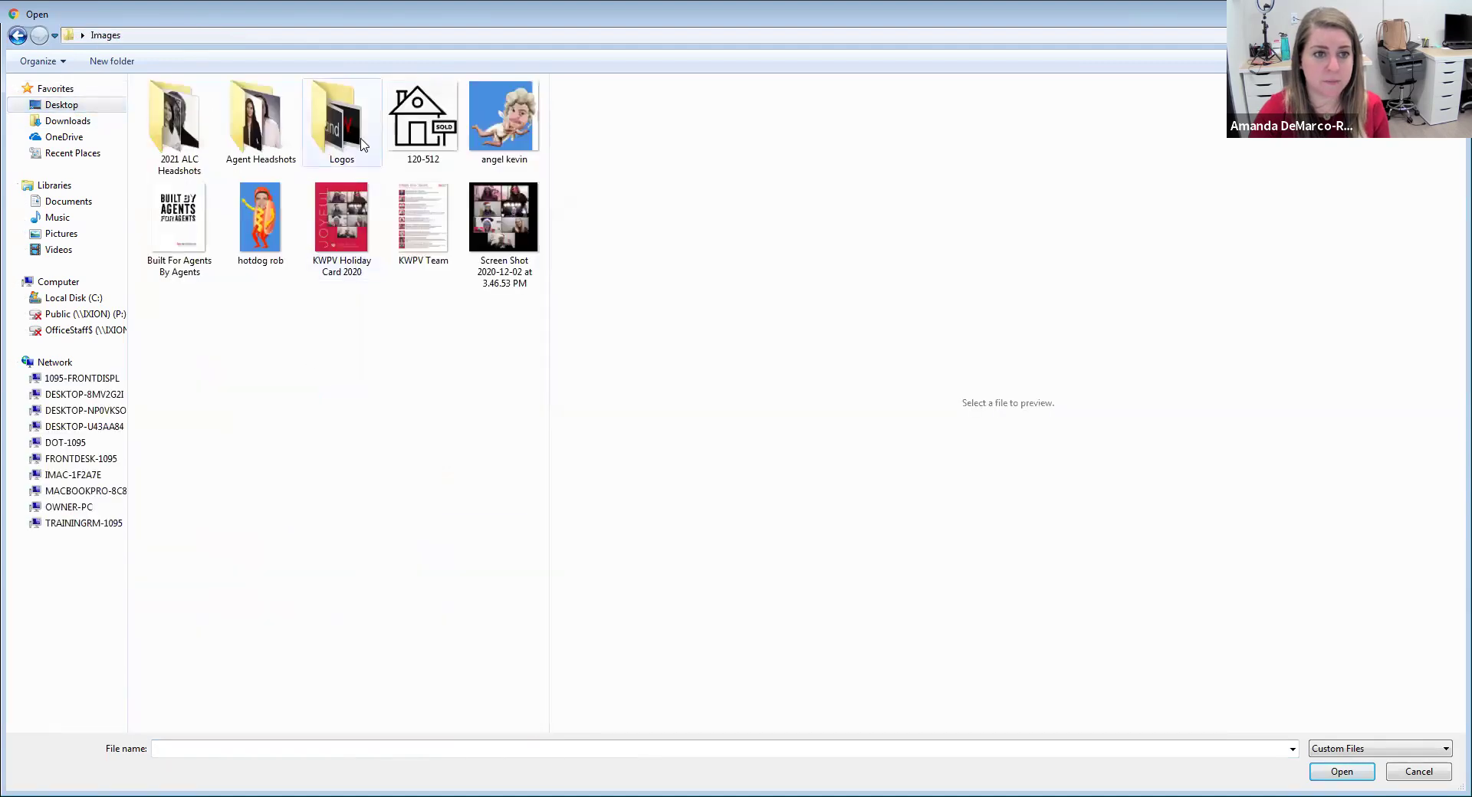
double_click(360, 123)
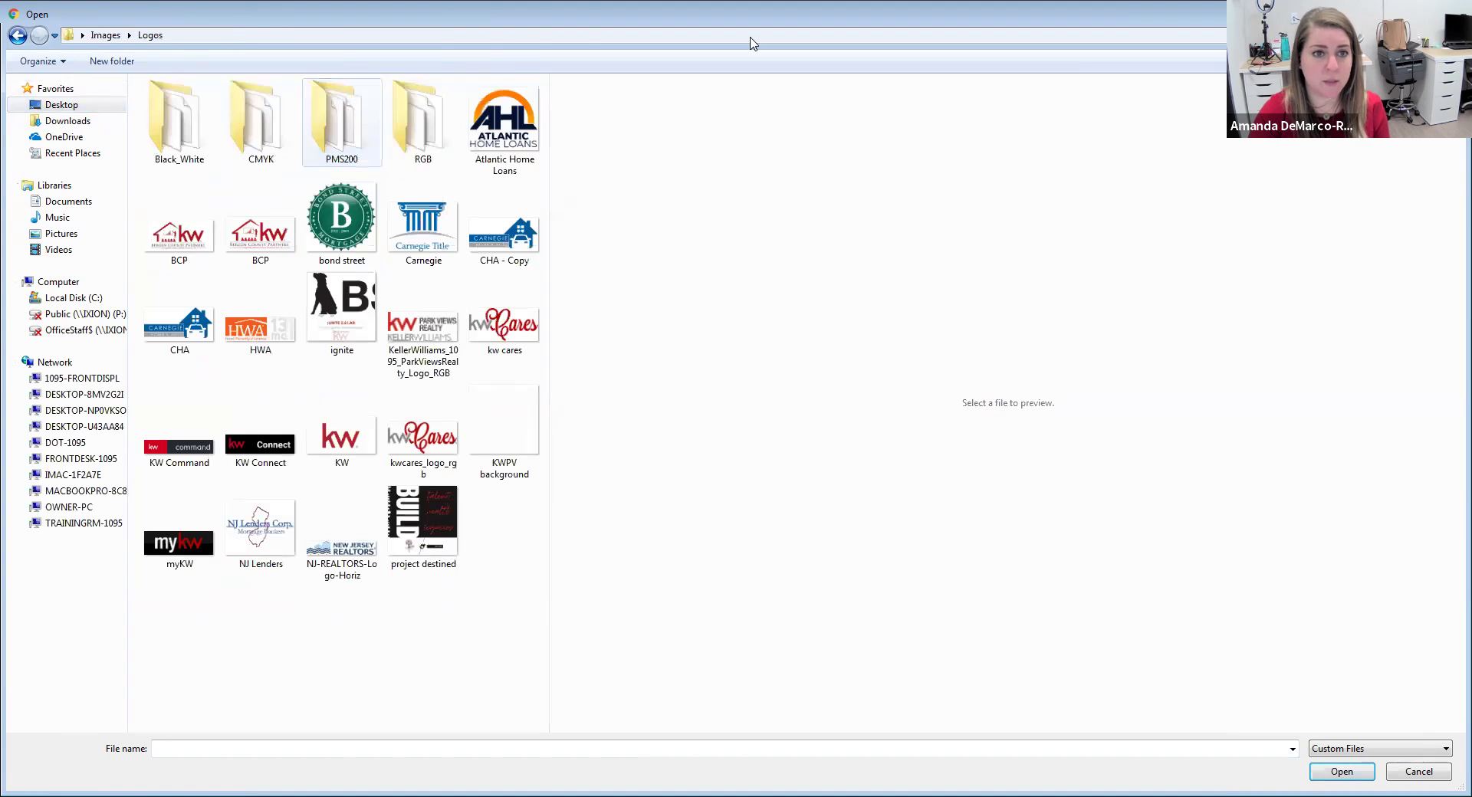
double_click(179, 122)
Upload the white reversed GRY-rev-W Park Views logo PNG, then open the Images page.
left_click_drag(265, 83, 341, 84)
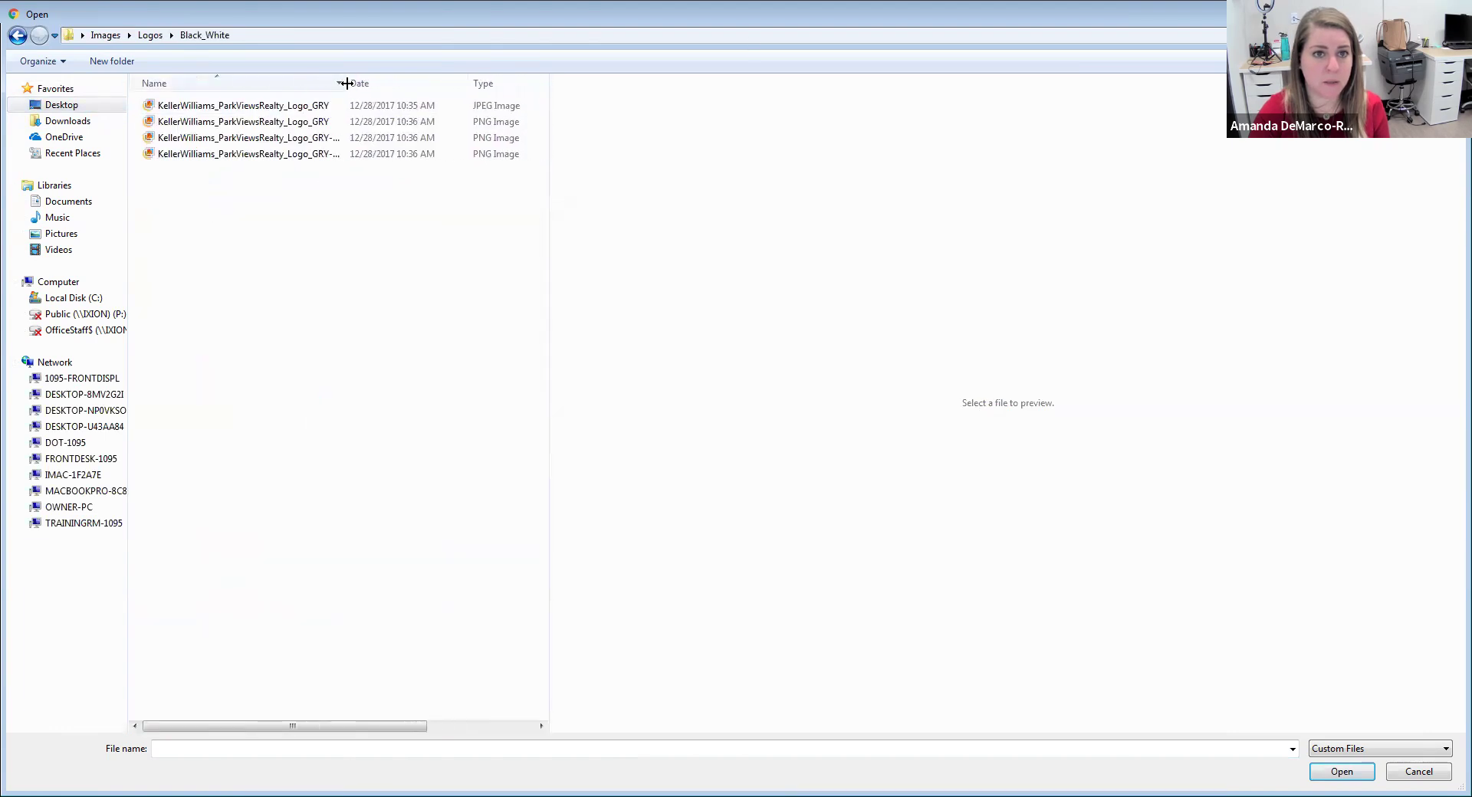
left_click(273, 123)
left_click(266, 153)
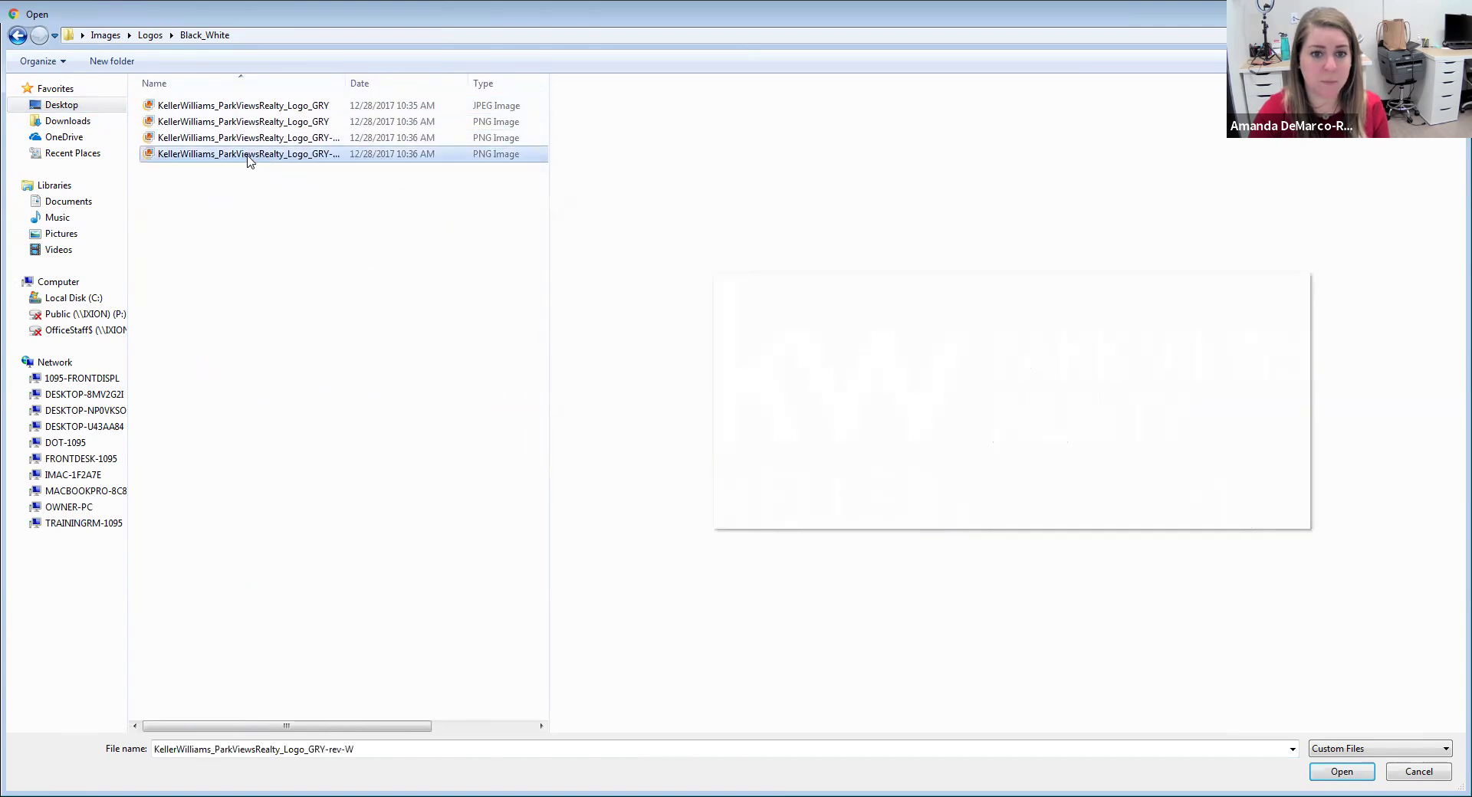
double_click(247, 155)
left_click(522, 623)
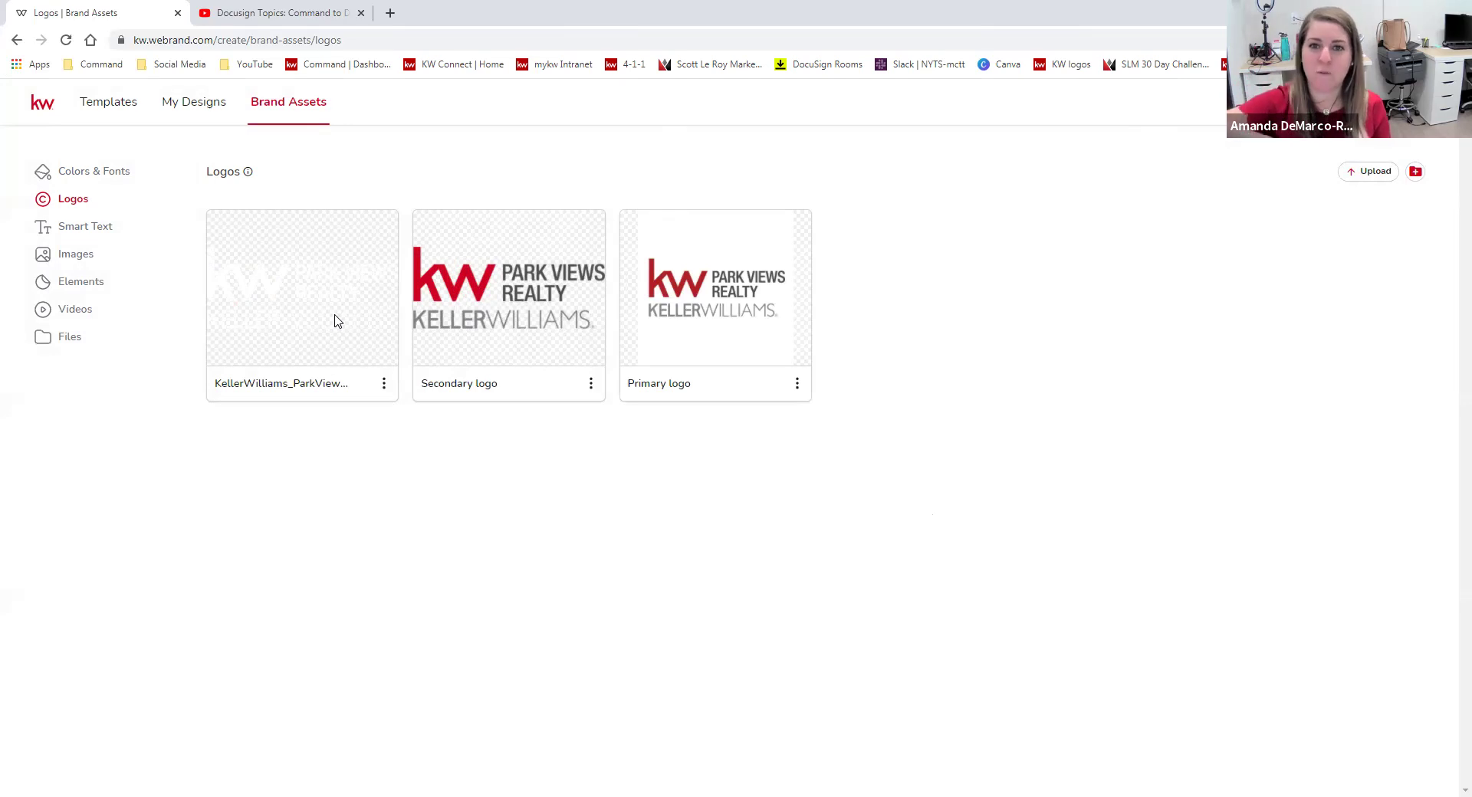
left_click(75, 255)
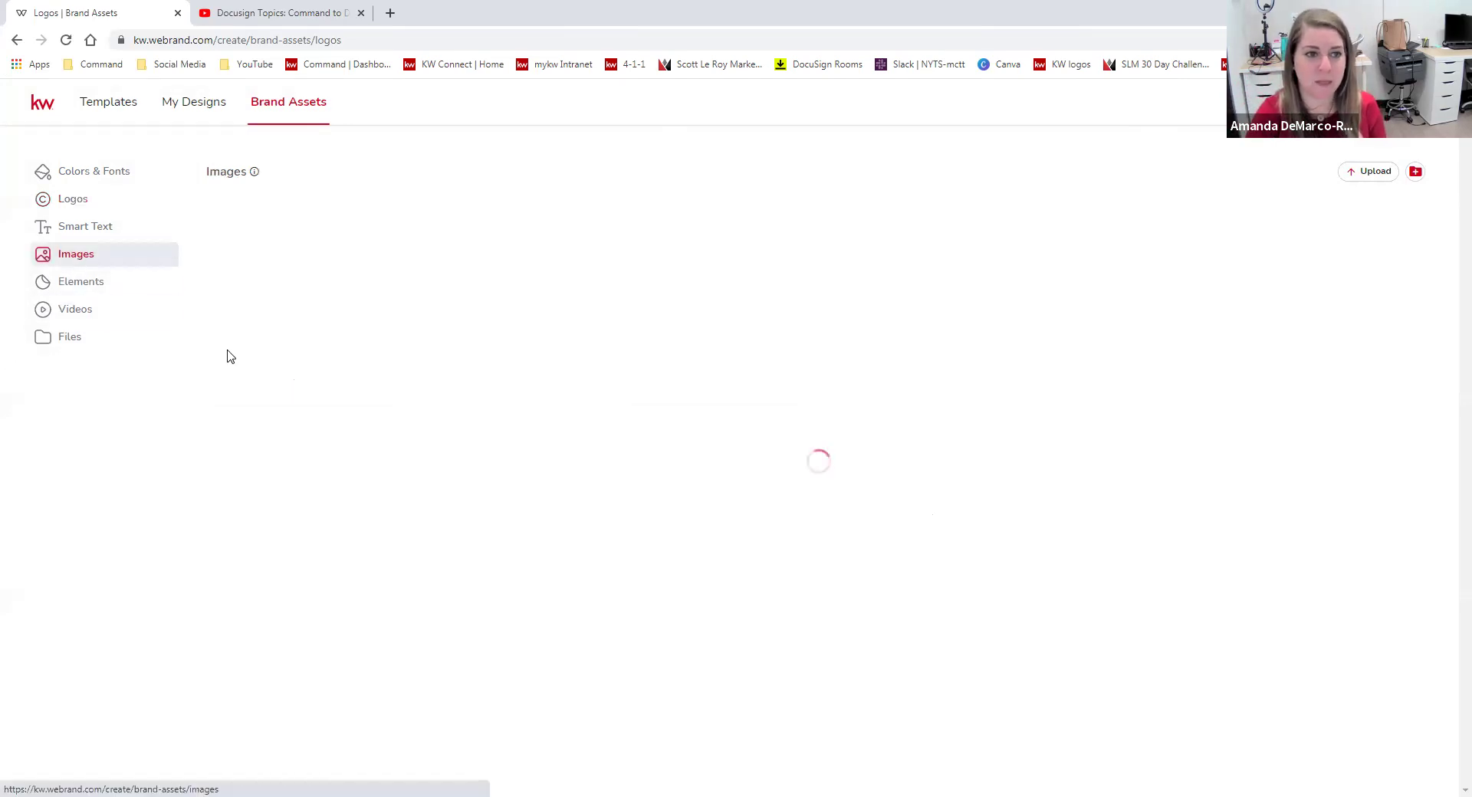
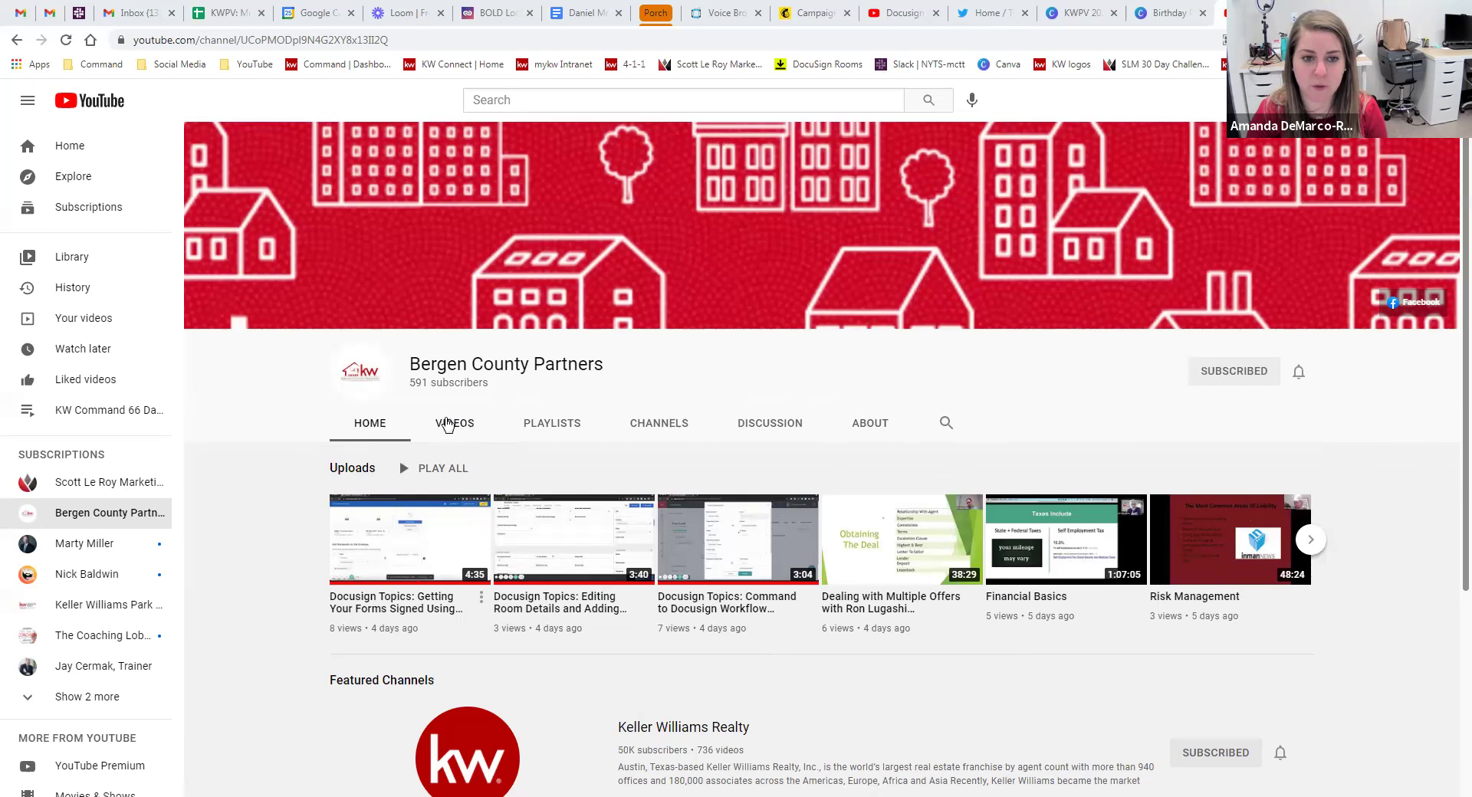
Scroll through the channel's Videos and Playlists tabs, then open Command's video design templates.
left_click(464, 428)
scroll(282, 600, "down", 2)
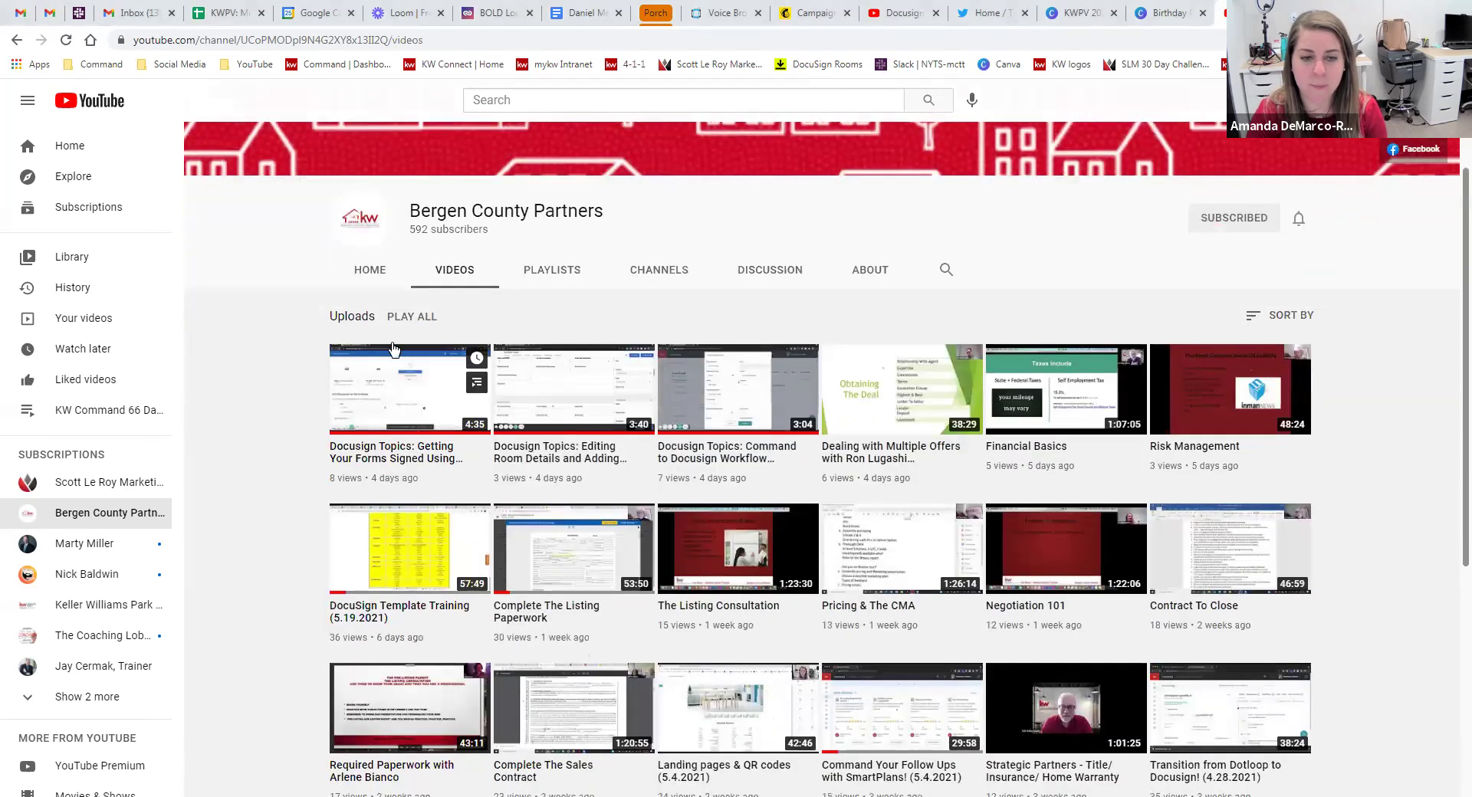
left_click(559, 273)
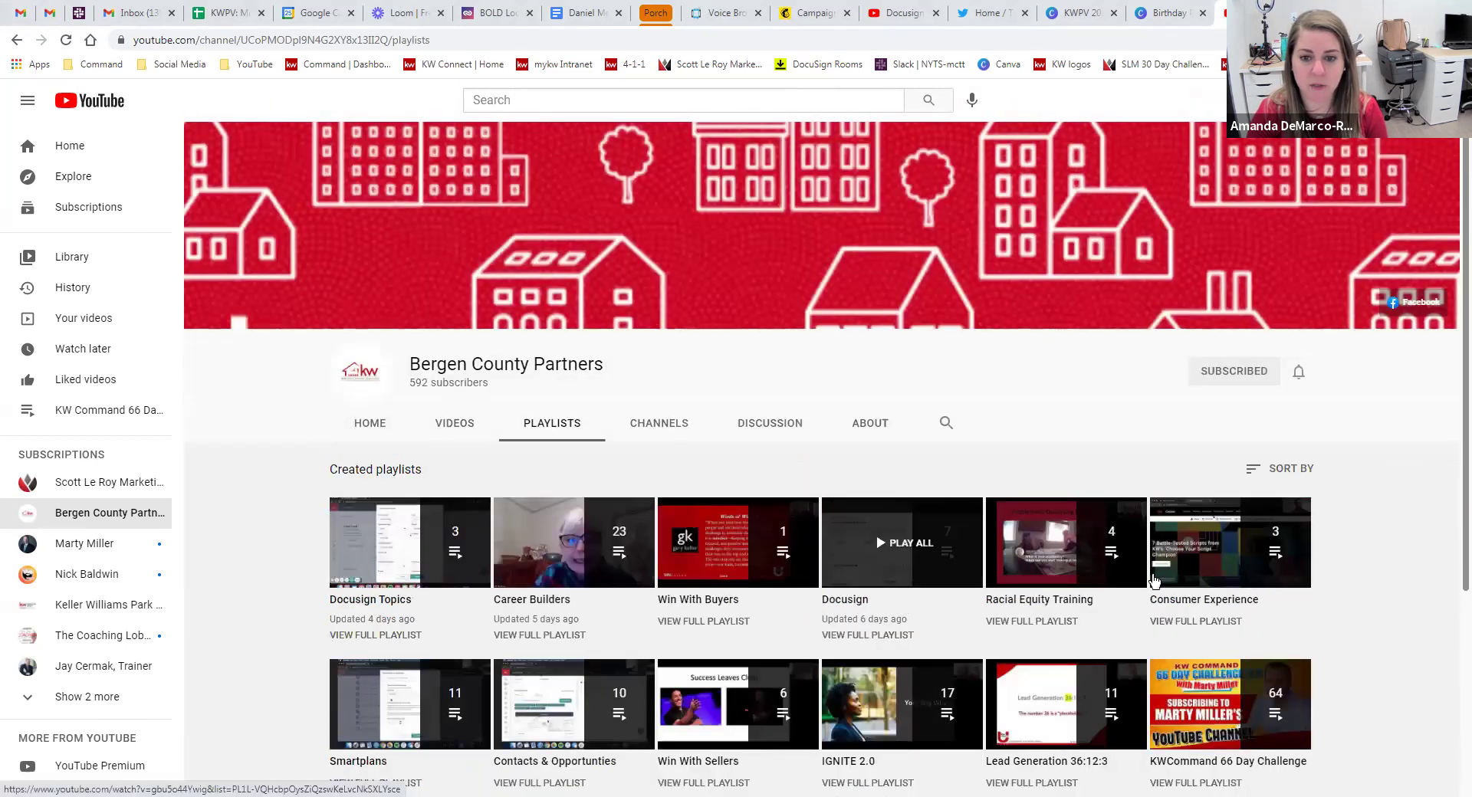
scroll(1107, 499, "down", 2)
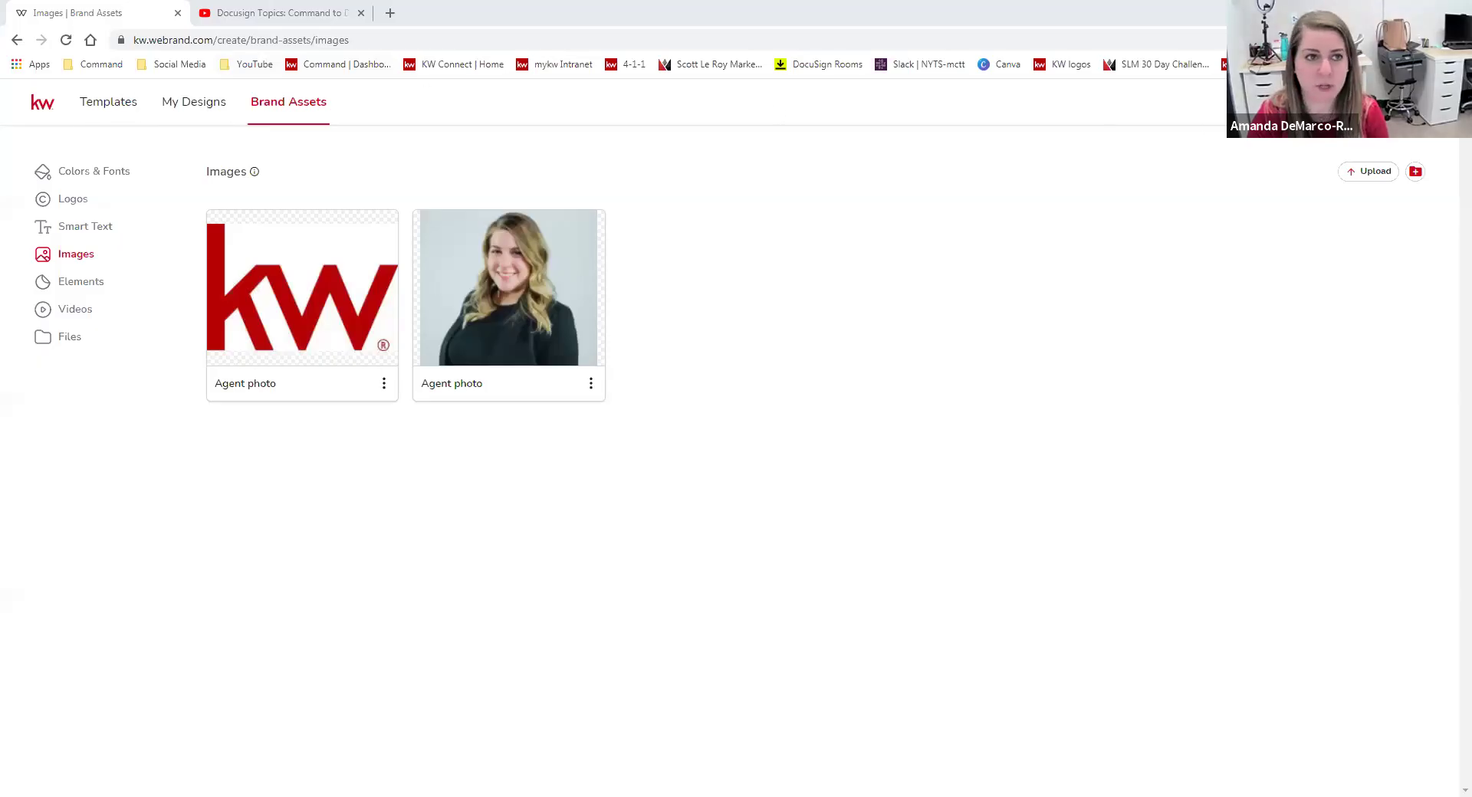
left_click(90, 107)
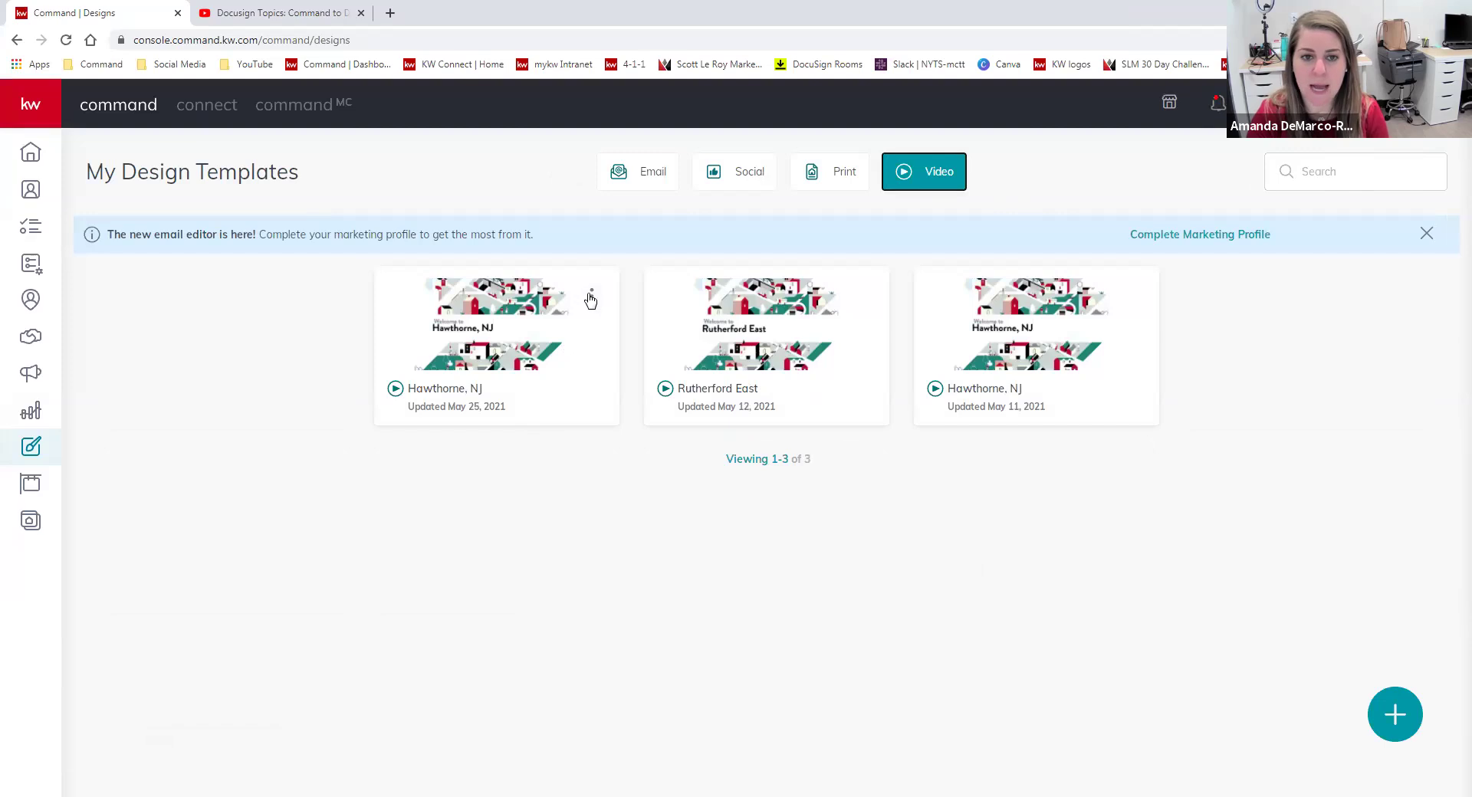
Create a campaign named 'te' from the Hawthorne, NJ video design.
left_click(591, 298)
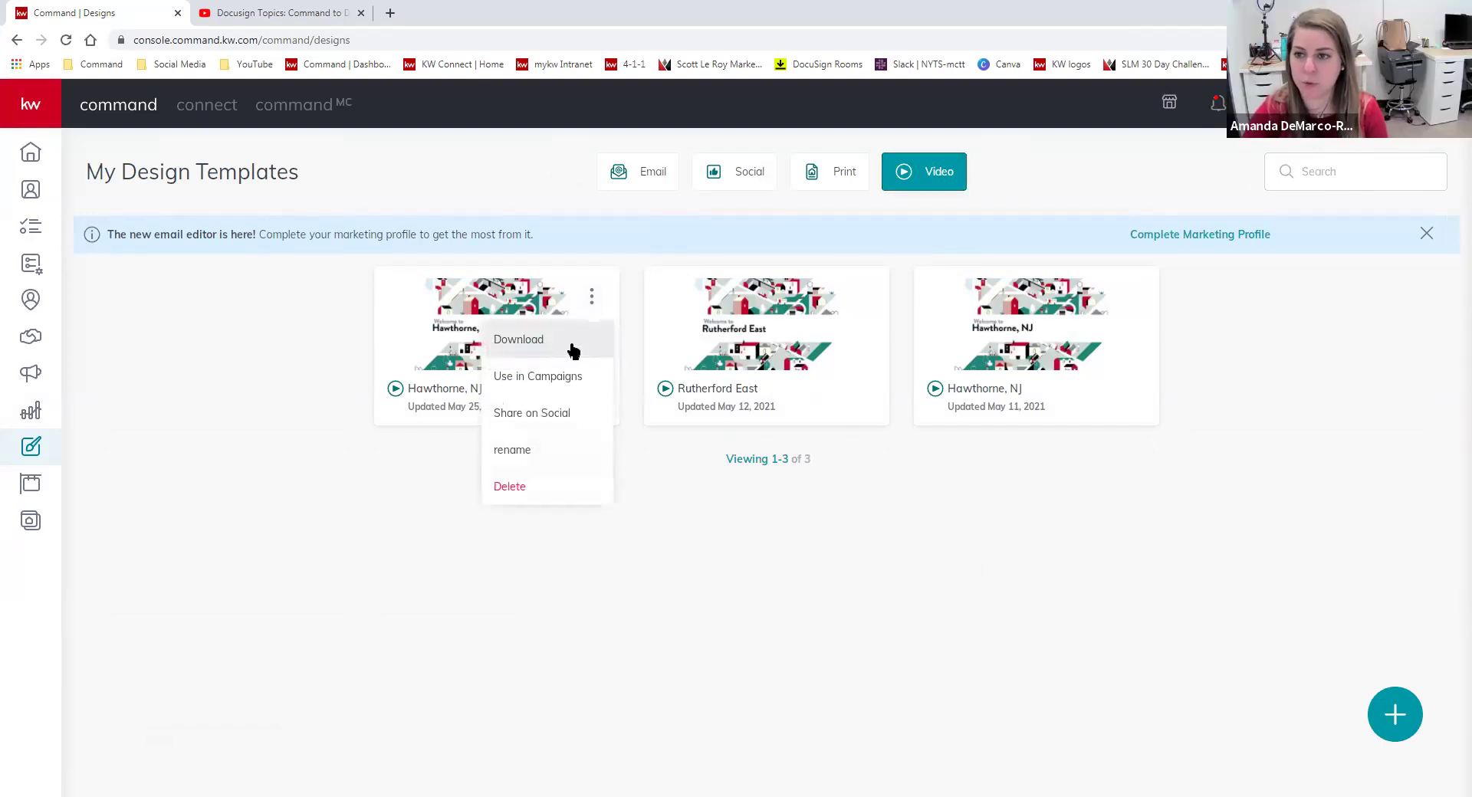
left_click(564, 383)
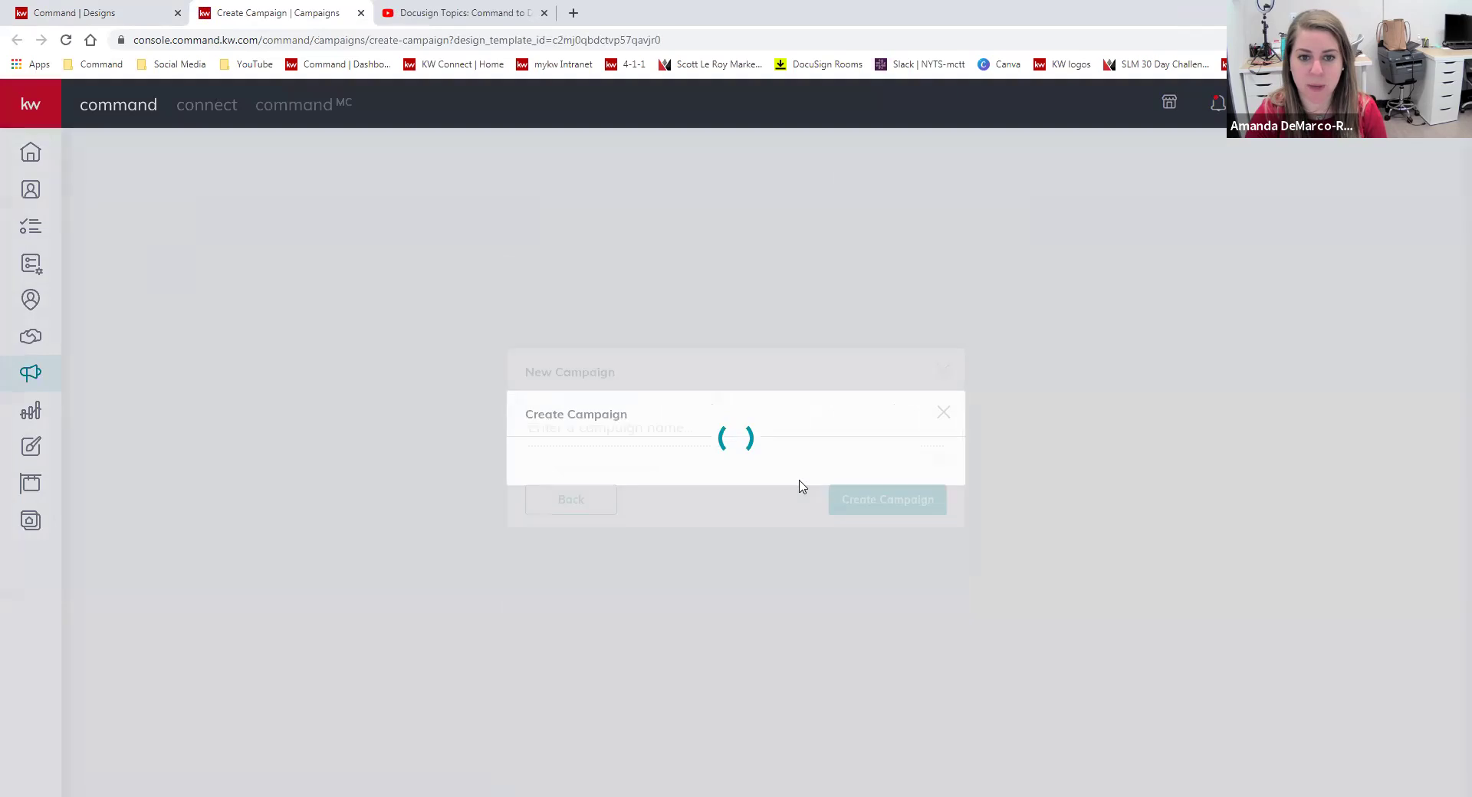
type("test")
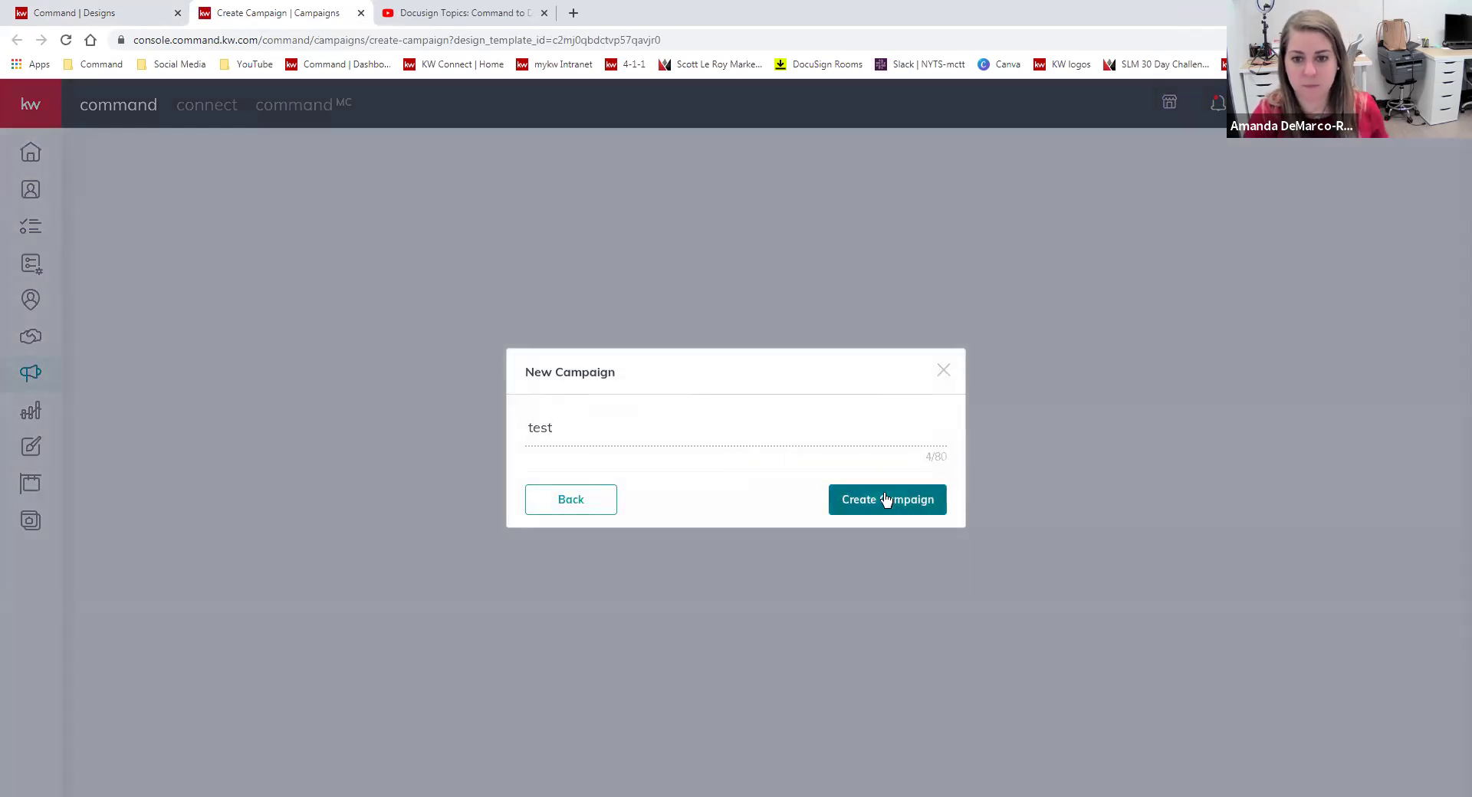
left_click(884, 499)
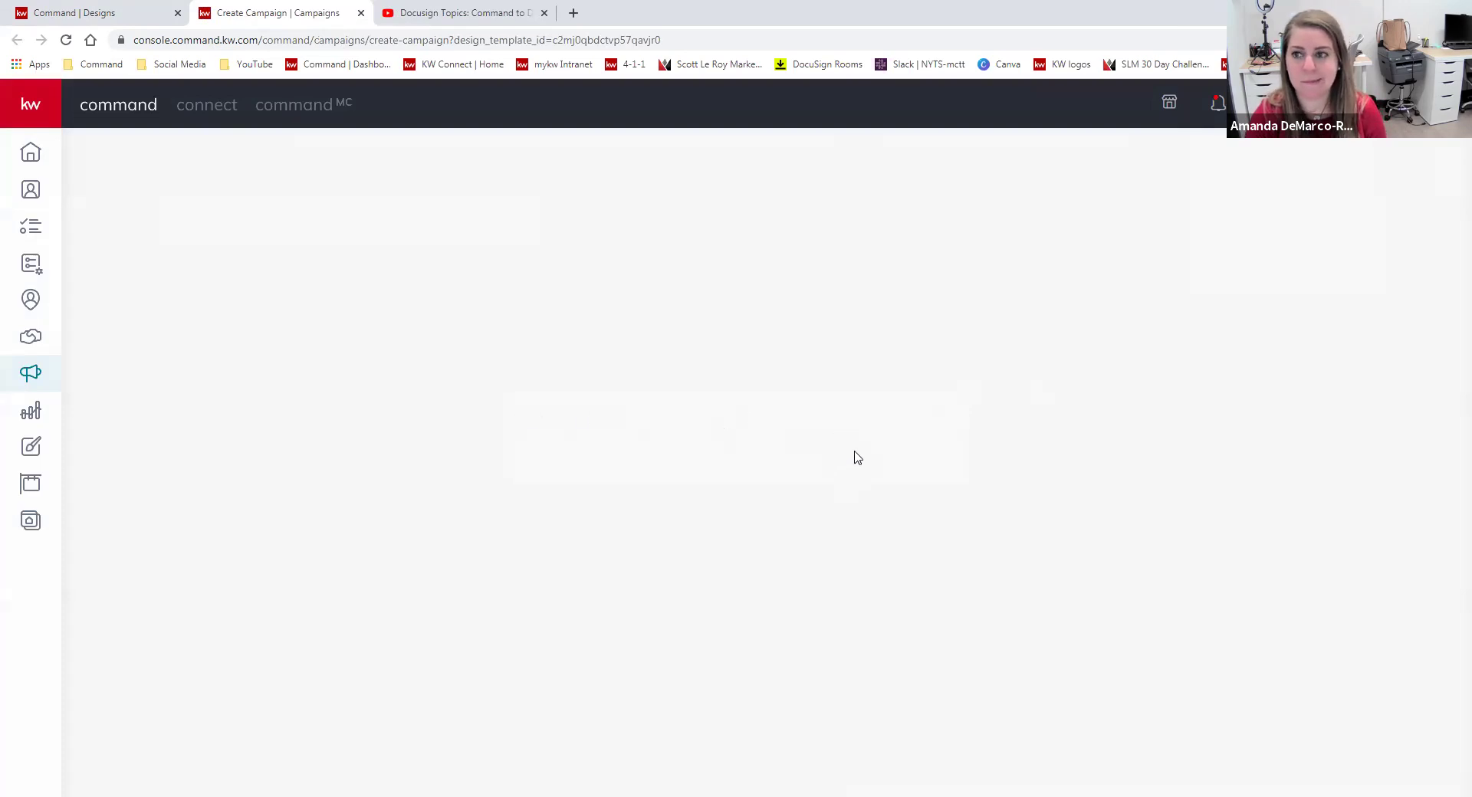
Back in the design templates, share the Hawthorne, NJ video as a social post.
left_click(136, 8)
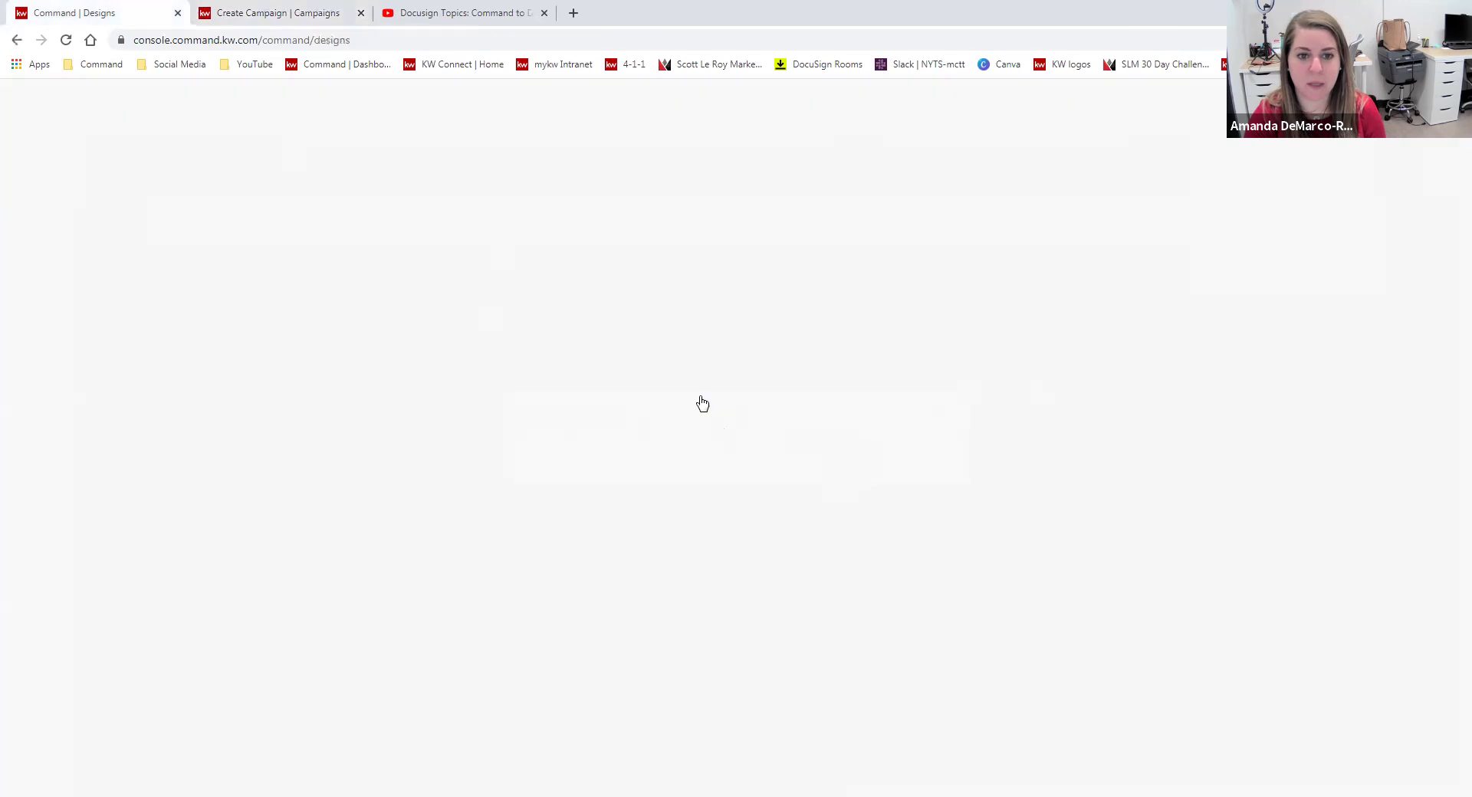
left_click(594, 299)
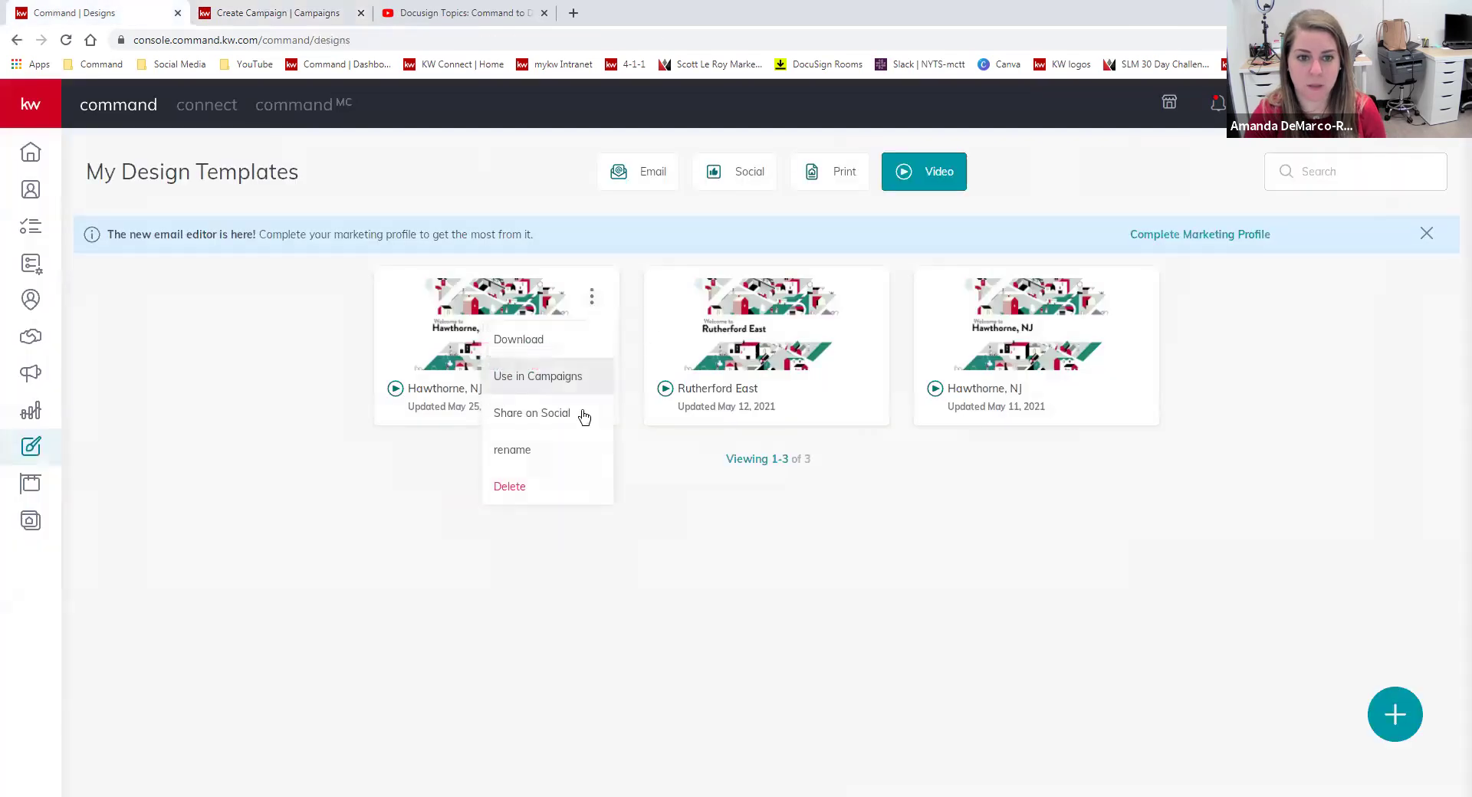
left_click(581, 414)
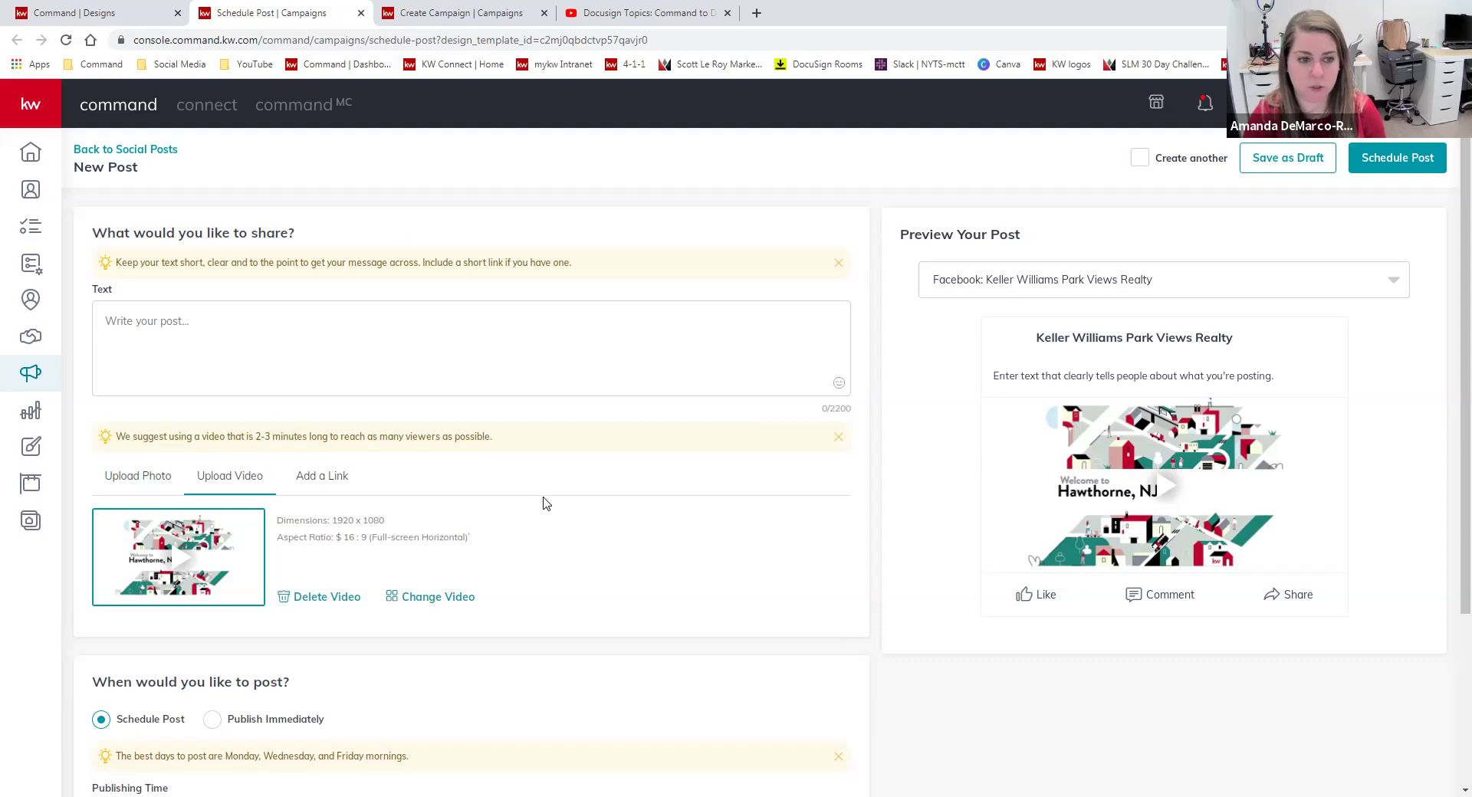
Return to Command Designs and open the first Hawthorne, NJ card's options menu.
scroll(545, 502, "down", 3)
scroll(299, 433, "up", 3)
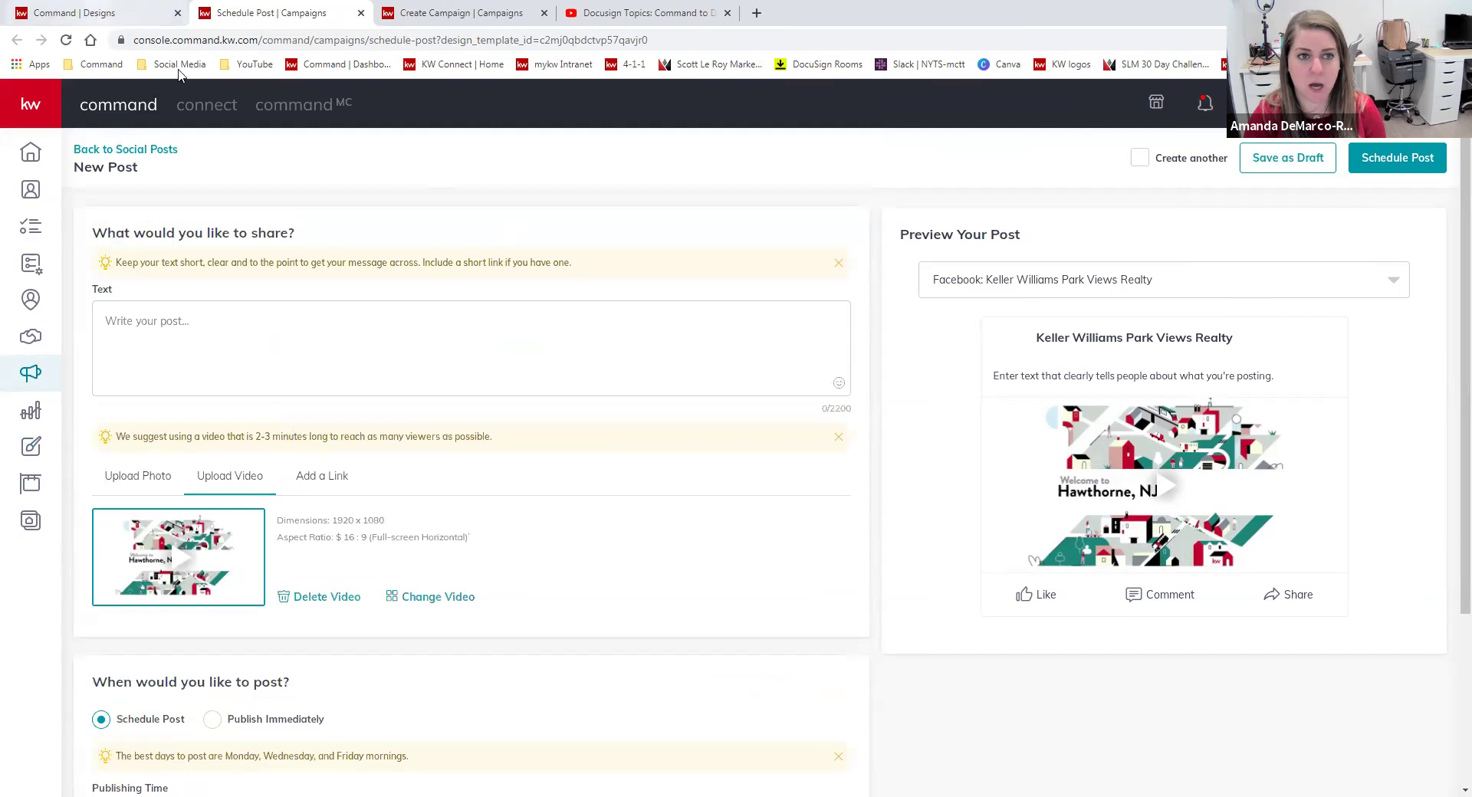
left_click(84, 13)
left_click(592, 299)
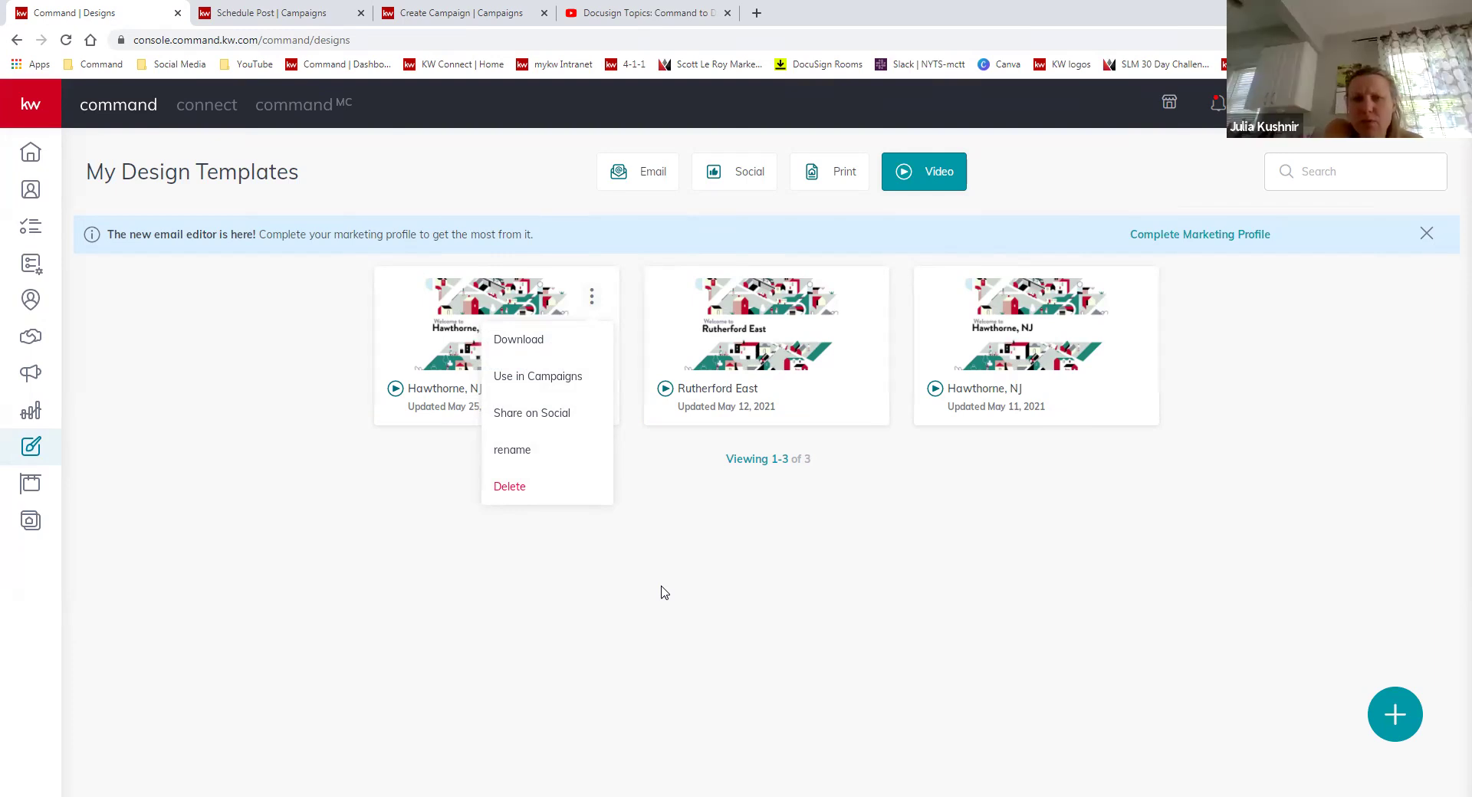
Download the Hawthorne, NJ video file and go to the Consumer agent site pages.
left_click(536, 339)
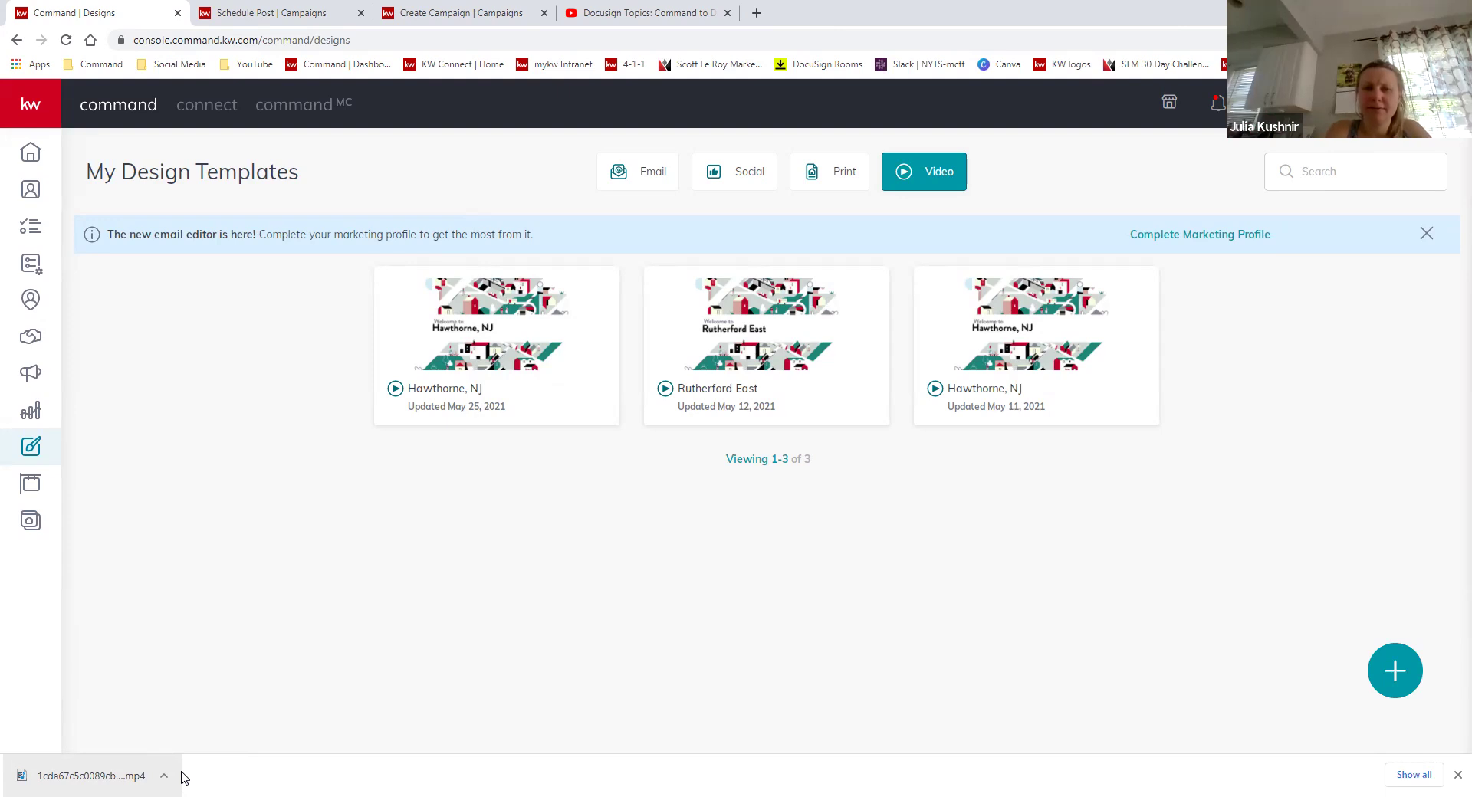
left_click(30, 526)
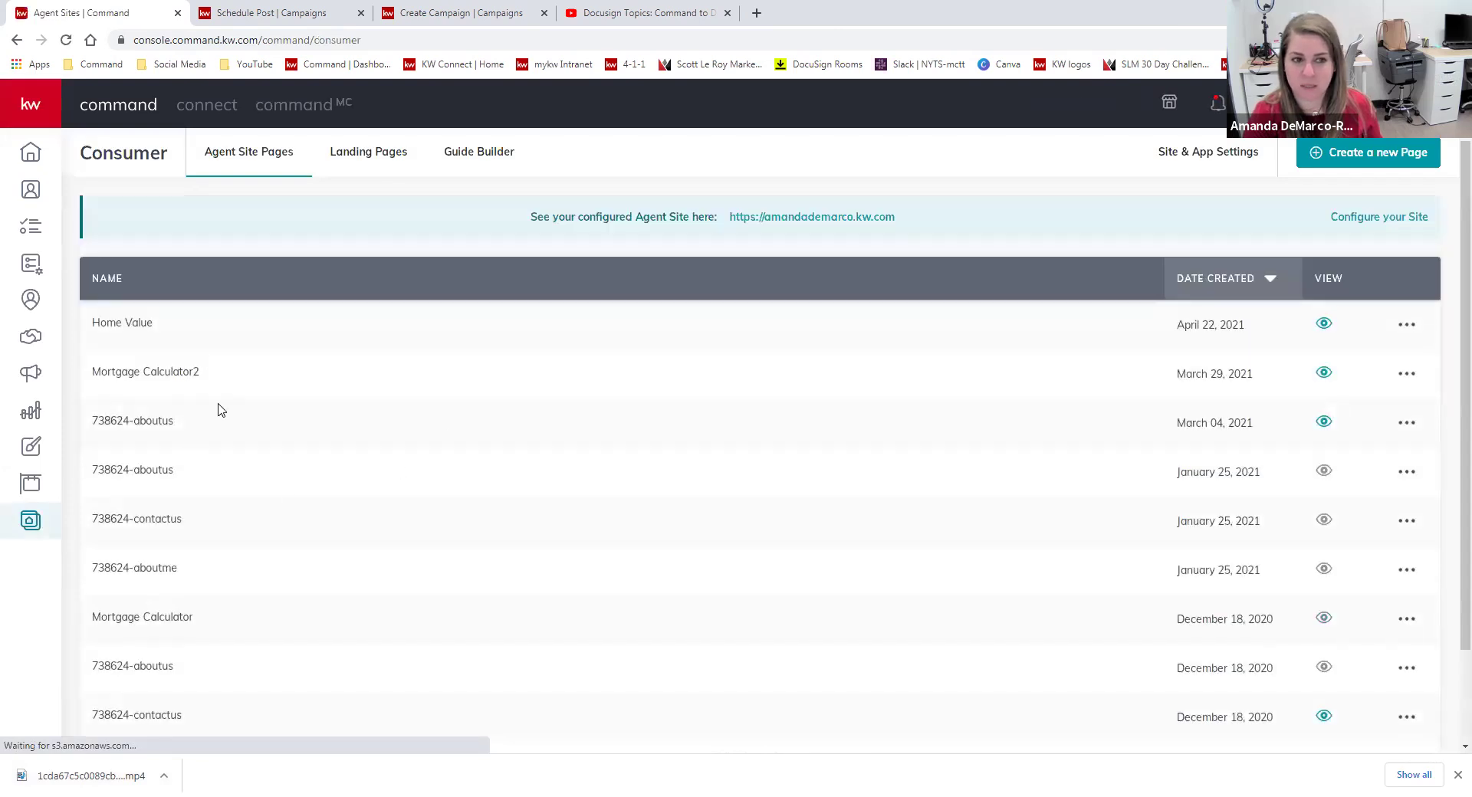
Open an agent site page in the editor and look through its blocks, settings and layers.
left_click(1407, 423)
left_click(1324, 460)
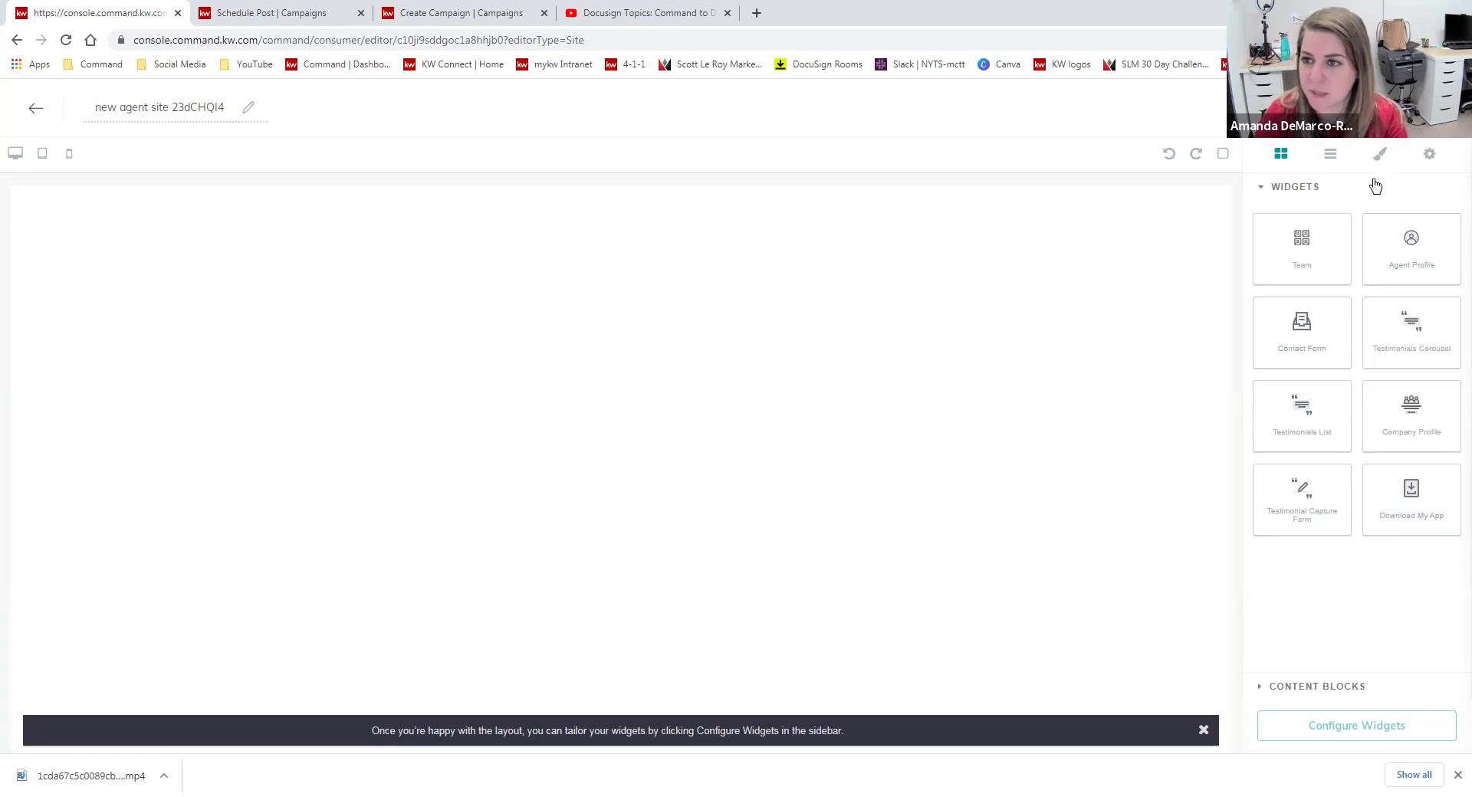
left_click(1303, 688)
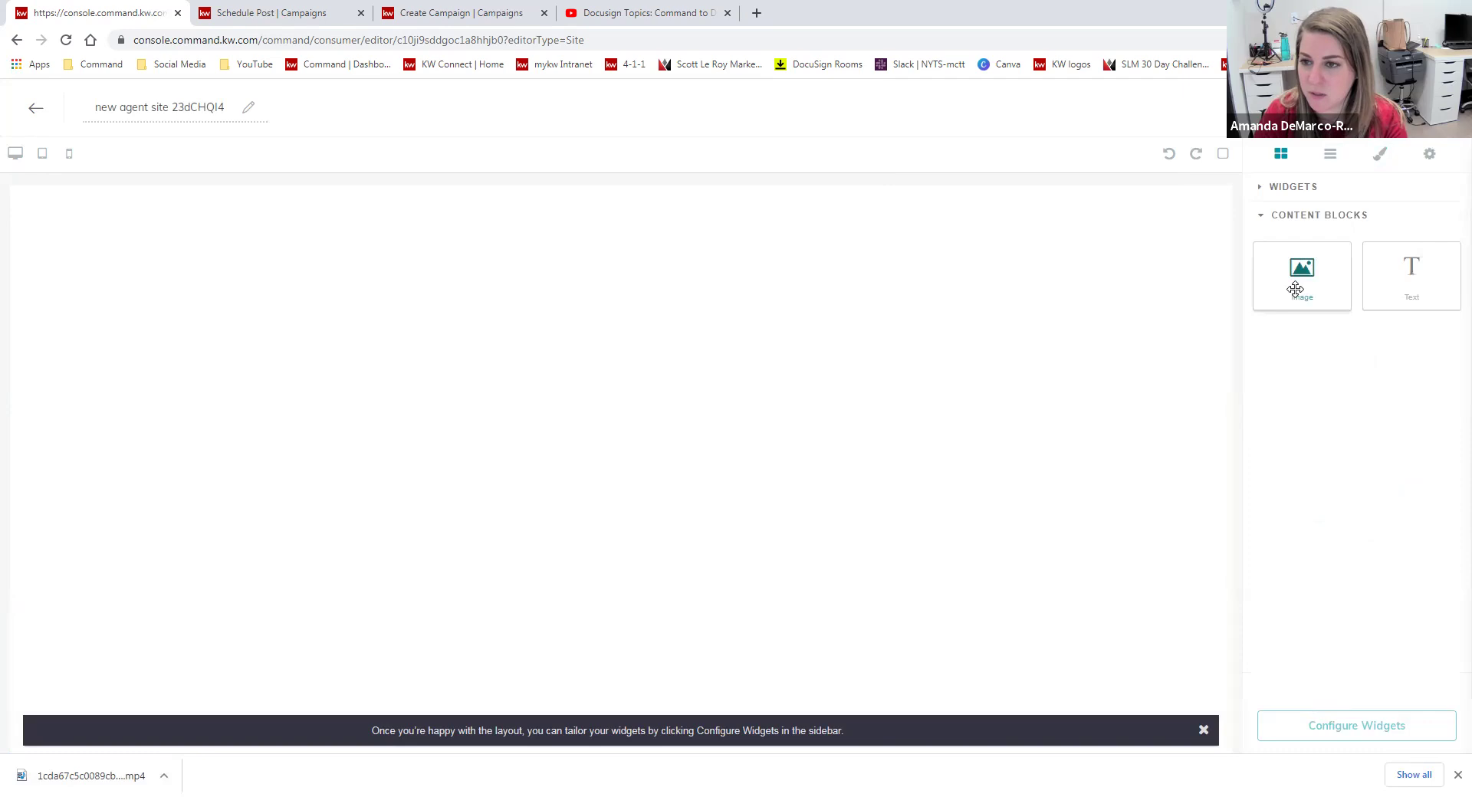
left_click(1430, 154)
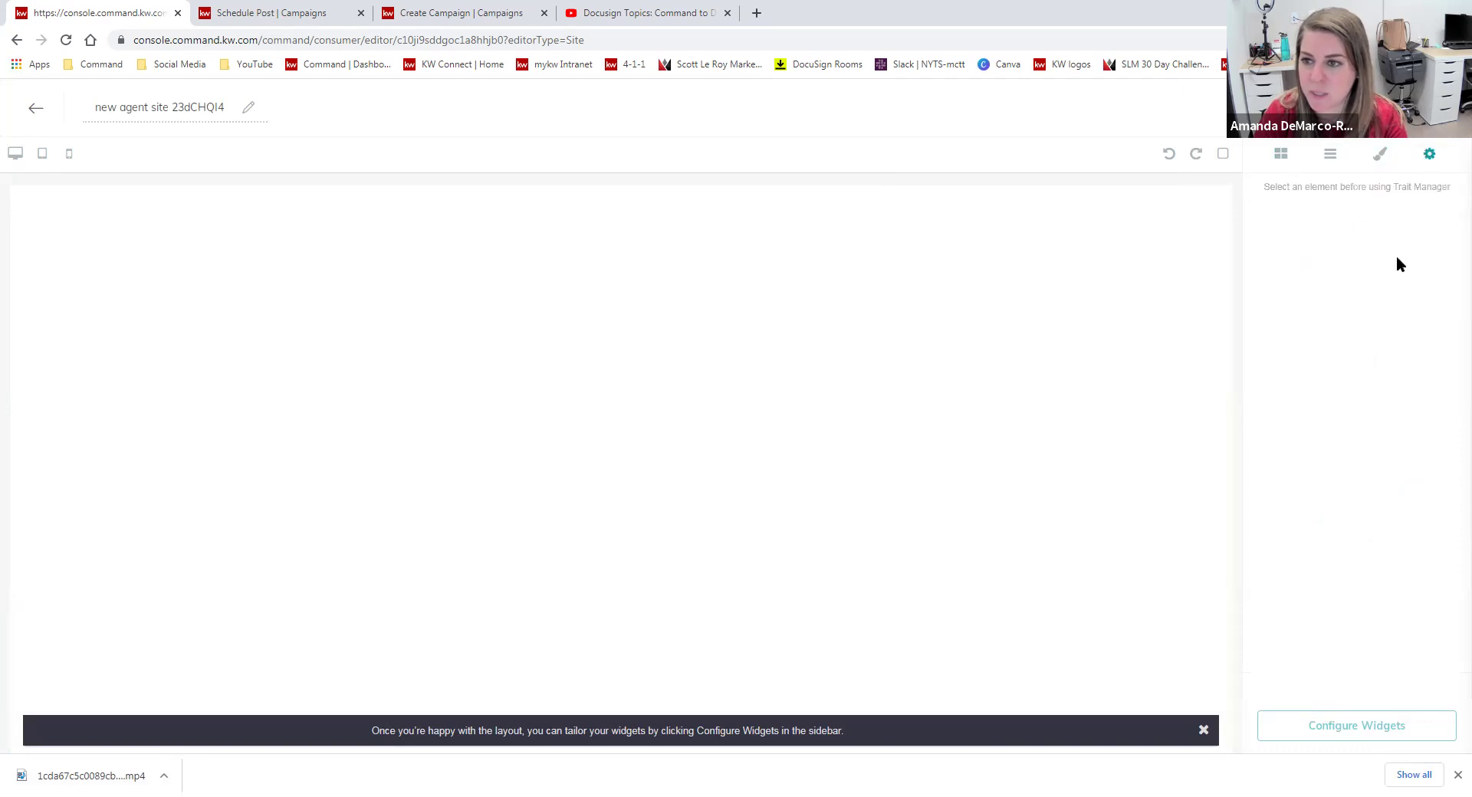
left_click(1331, 154)
left_click(1280, 156)
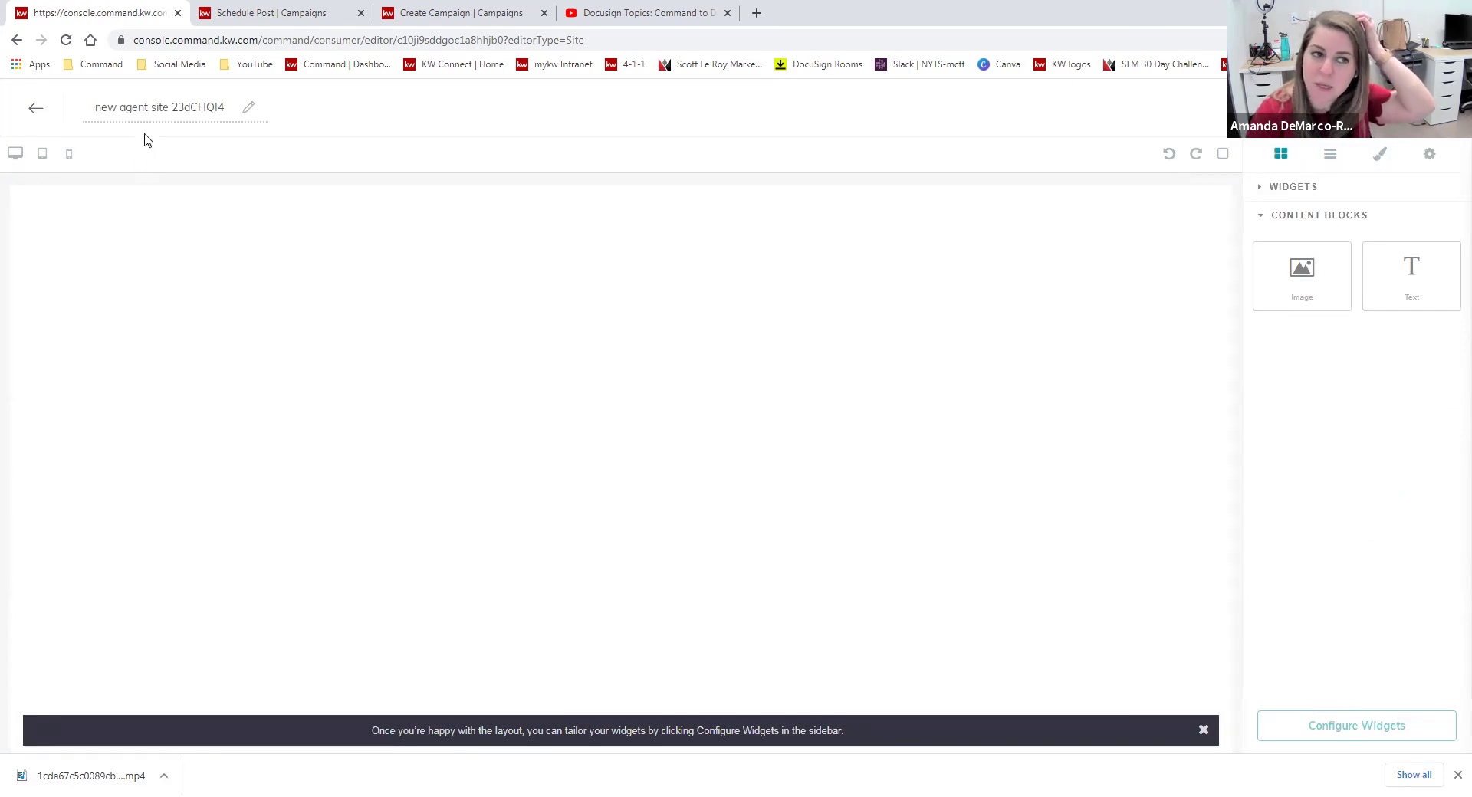
Leave the editor without saving, then start a new page from the Landing Pages list.
left_click(36, 107)
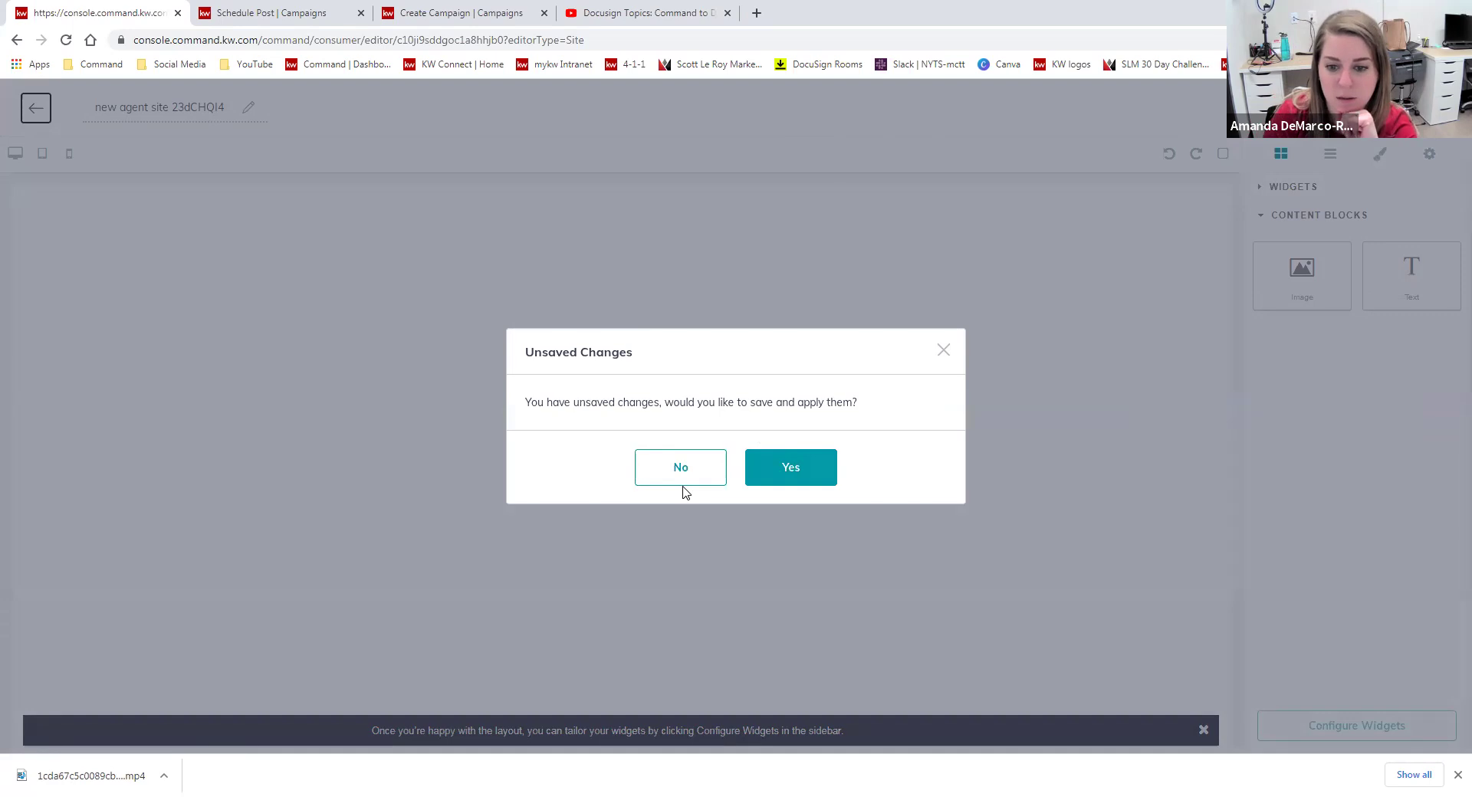
left_click(943, 351)
left_click(1313, 187)
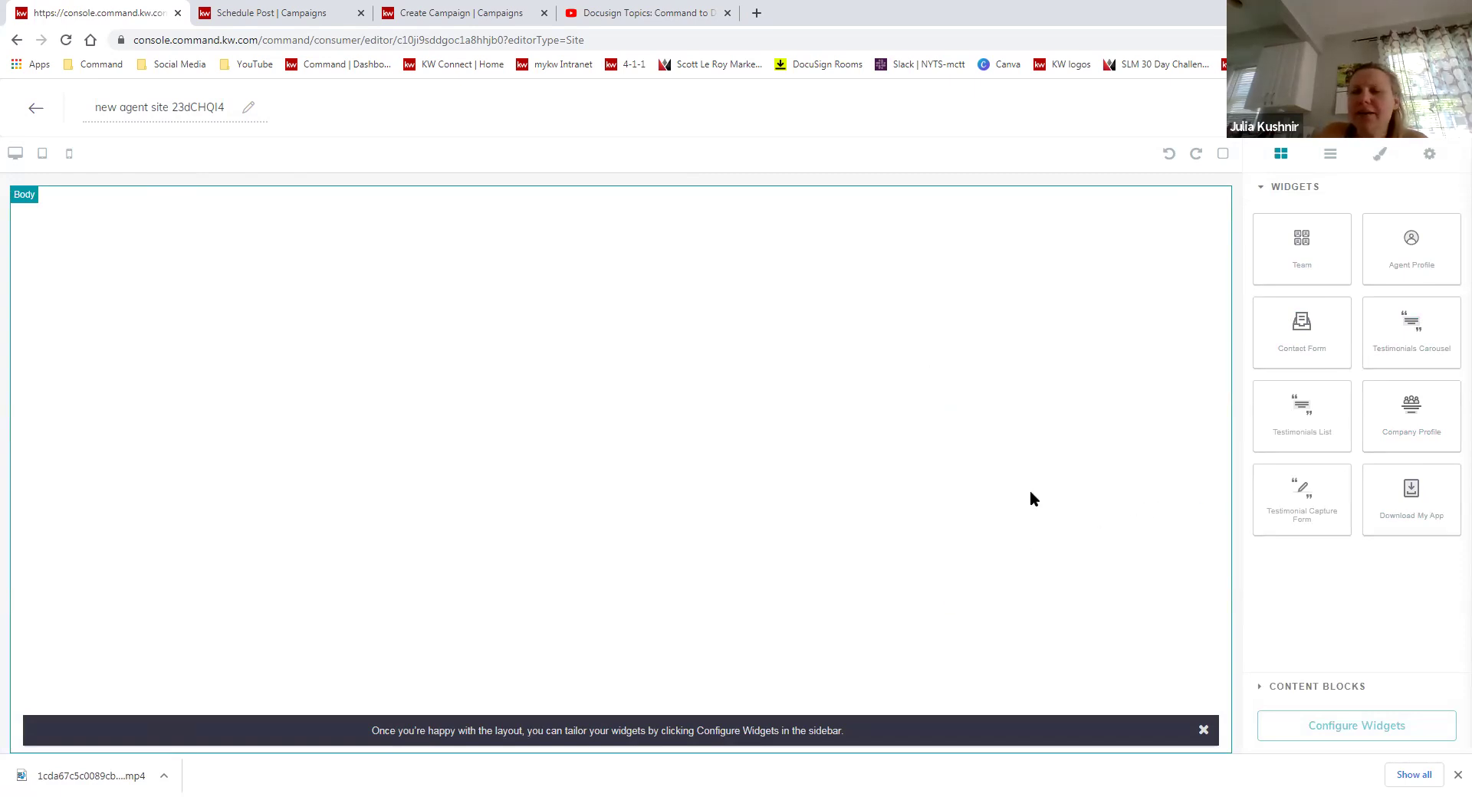
left_click(16, 43)
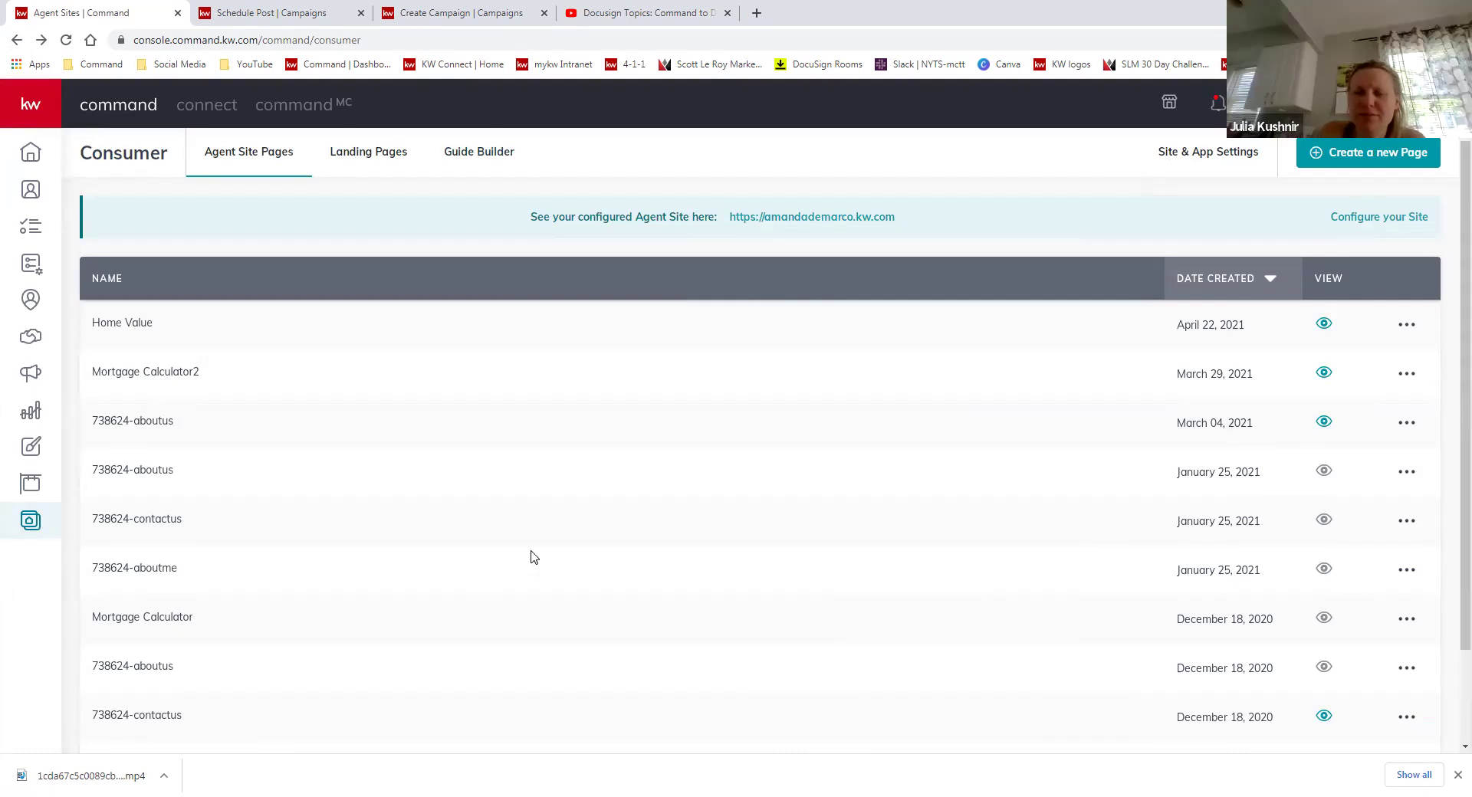
left_click(387, 154)
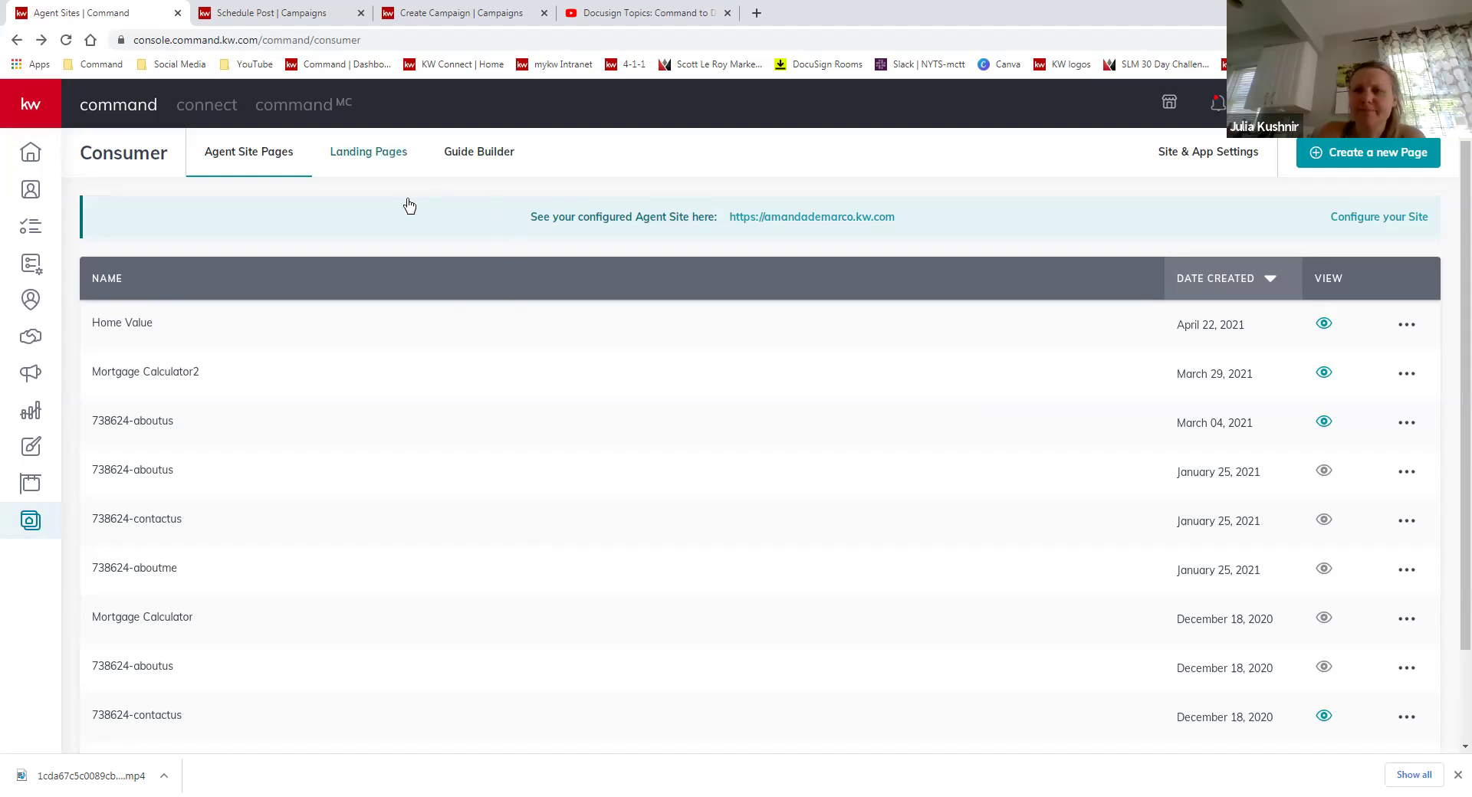
left_click(1403, 155)
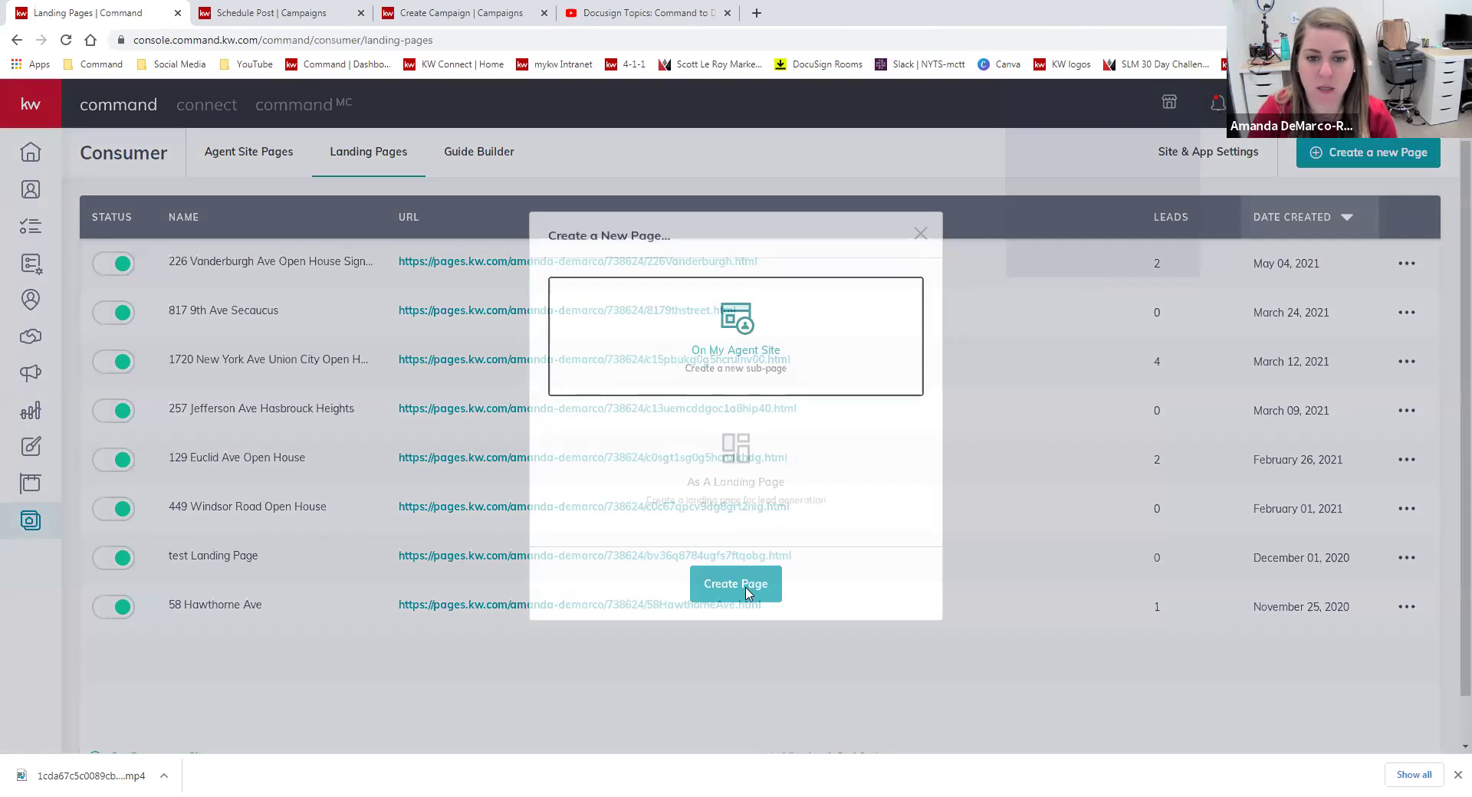
Create a landing page, add a Video widget and upload the downloaded Hawthorne mp4.
left_click(736, 584)
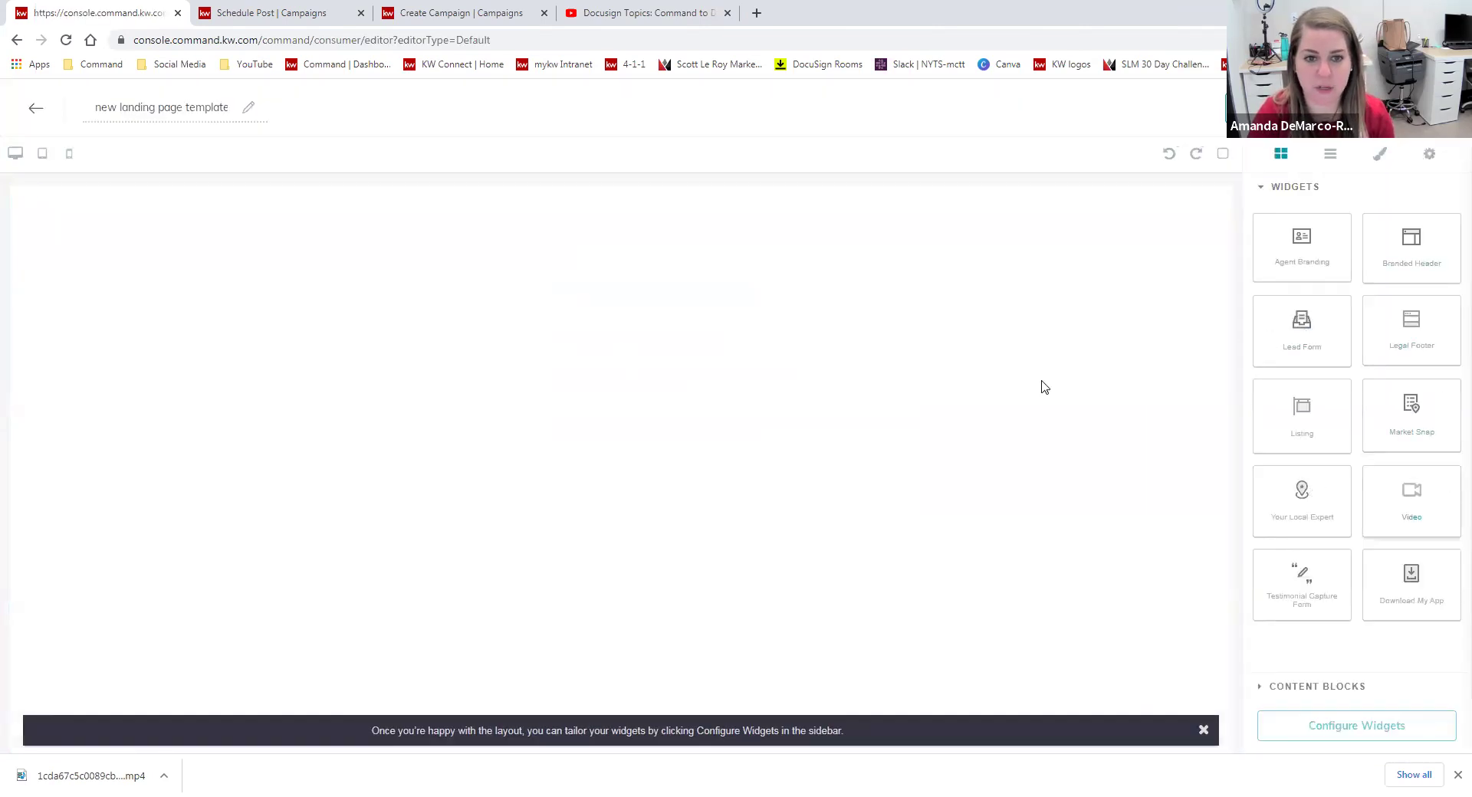
left_click_drag(1042, 381, 725, 415)
scroll(1099, 635, "down", 1)
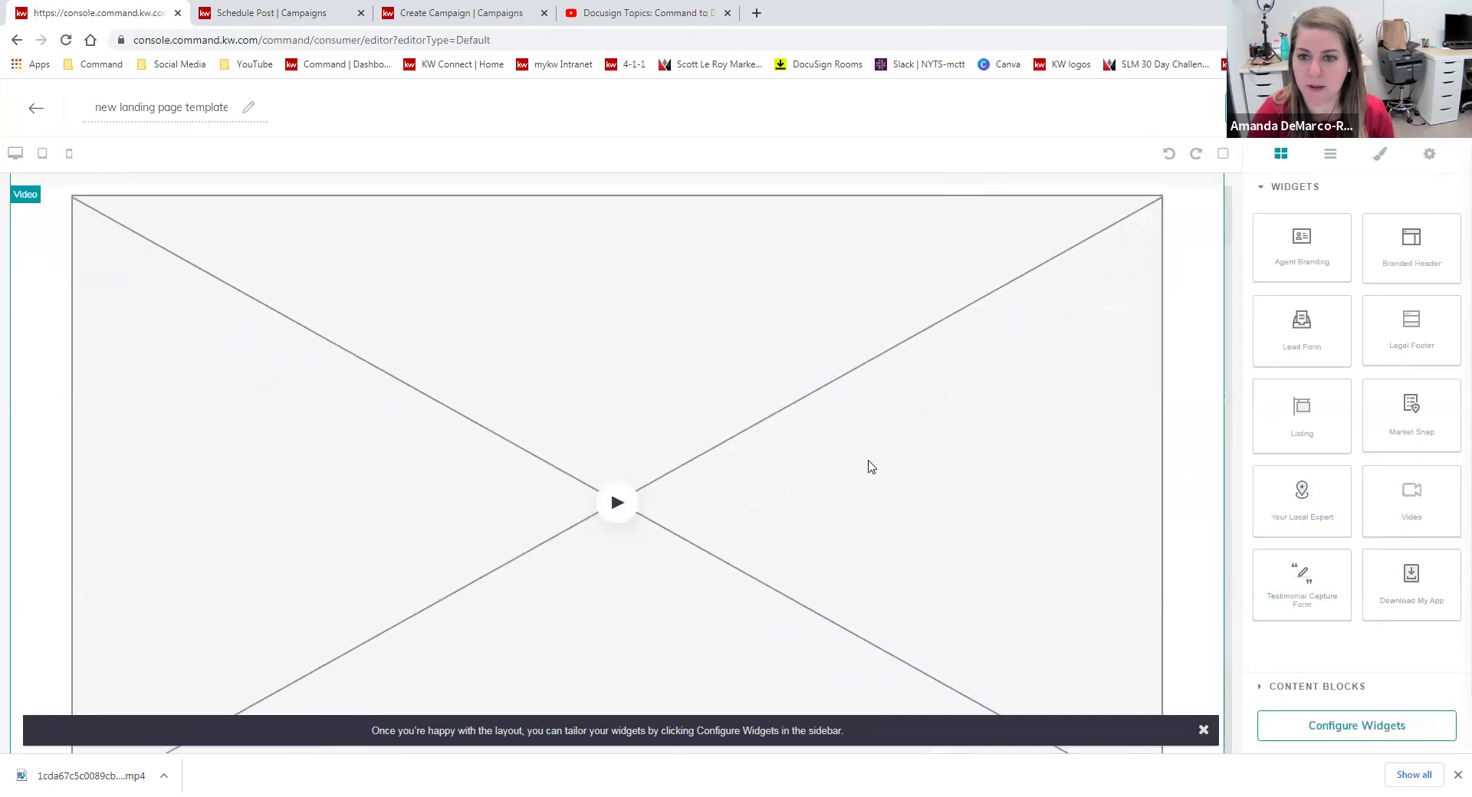
left_click(1357, 729)
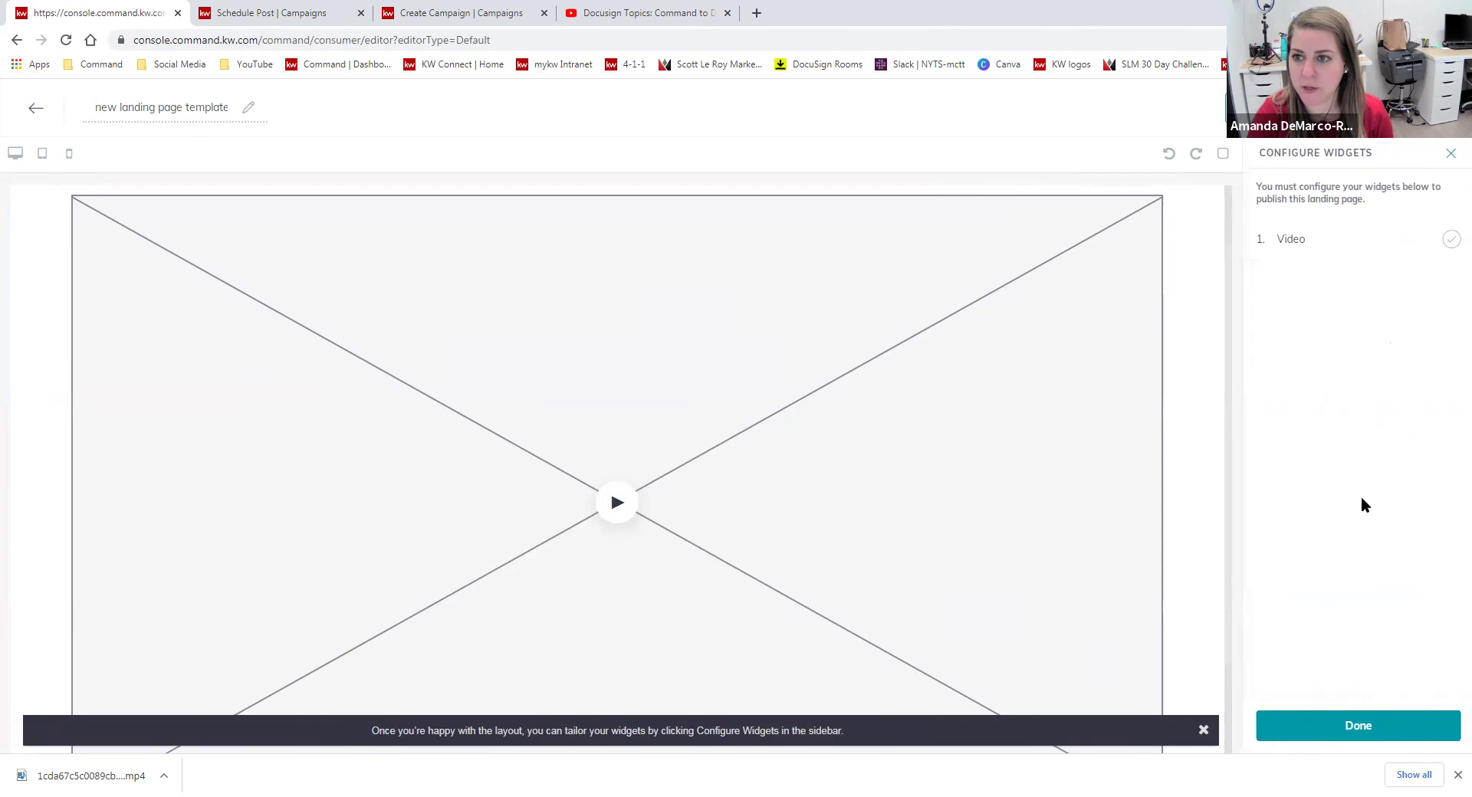
left_click(1318, 247)
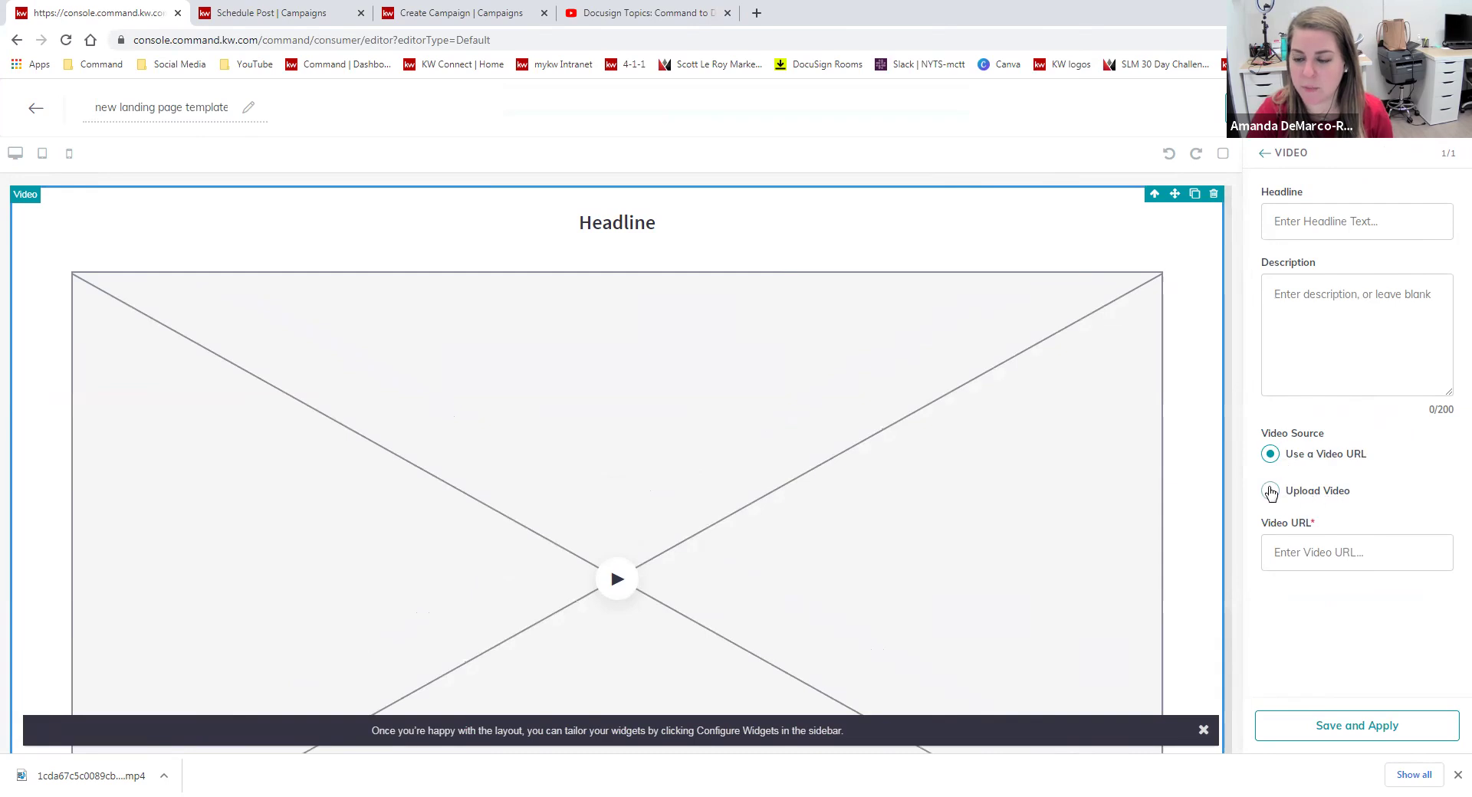
left_click(1285, 502)
left_click_drag(87, 776, 1363, 586)
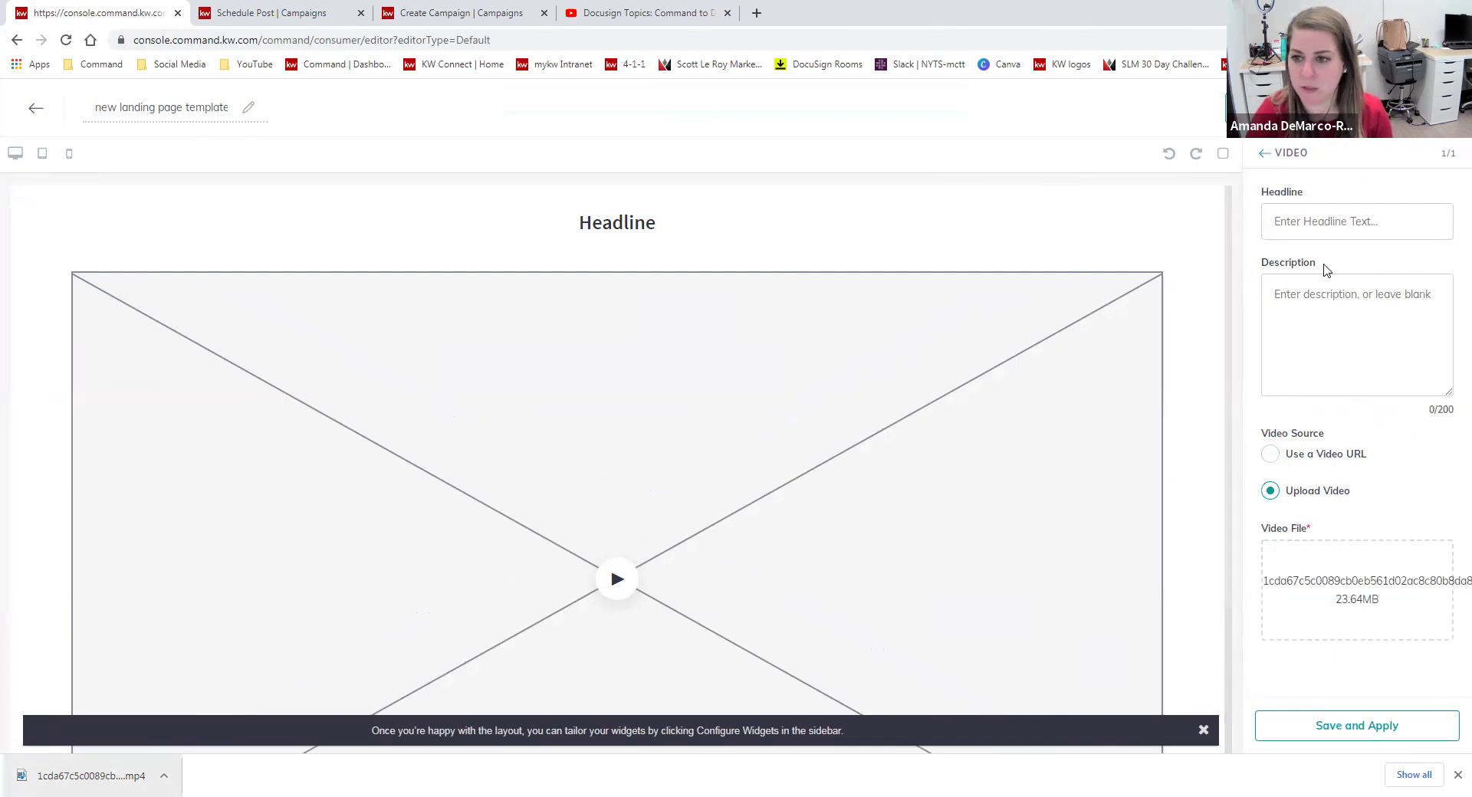
Set the headline to 'Hawthorne', add a Hawthorne description, and save the video settings.
left_click(1352, 230)
type("Hawthorne, NJ")
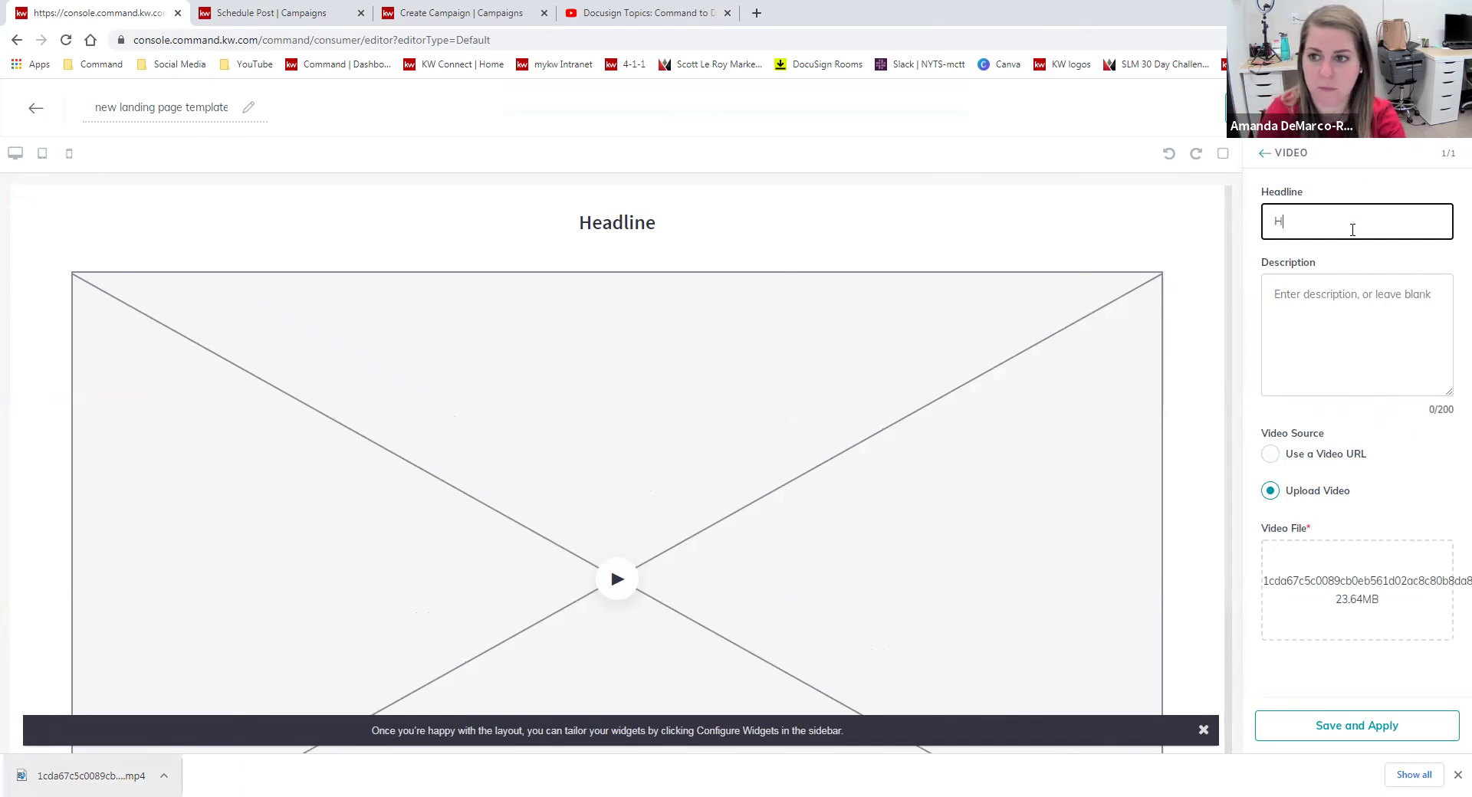
left_click(1353, 724)
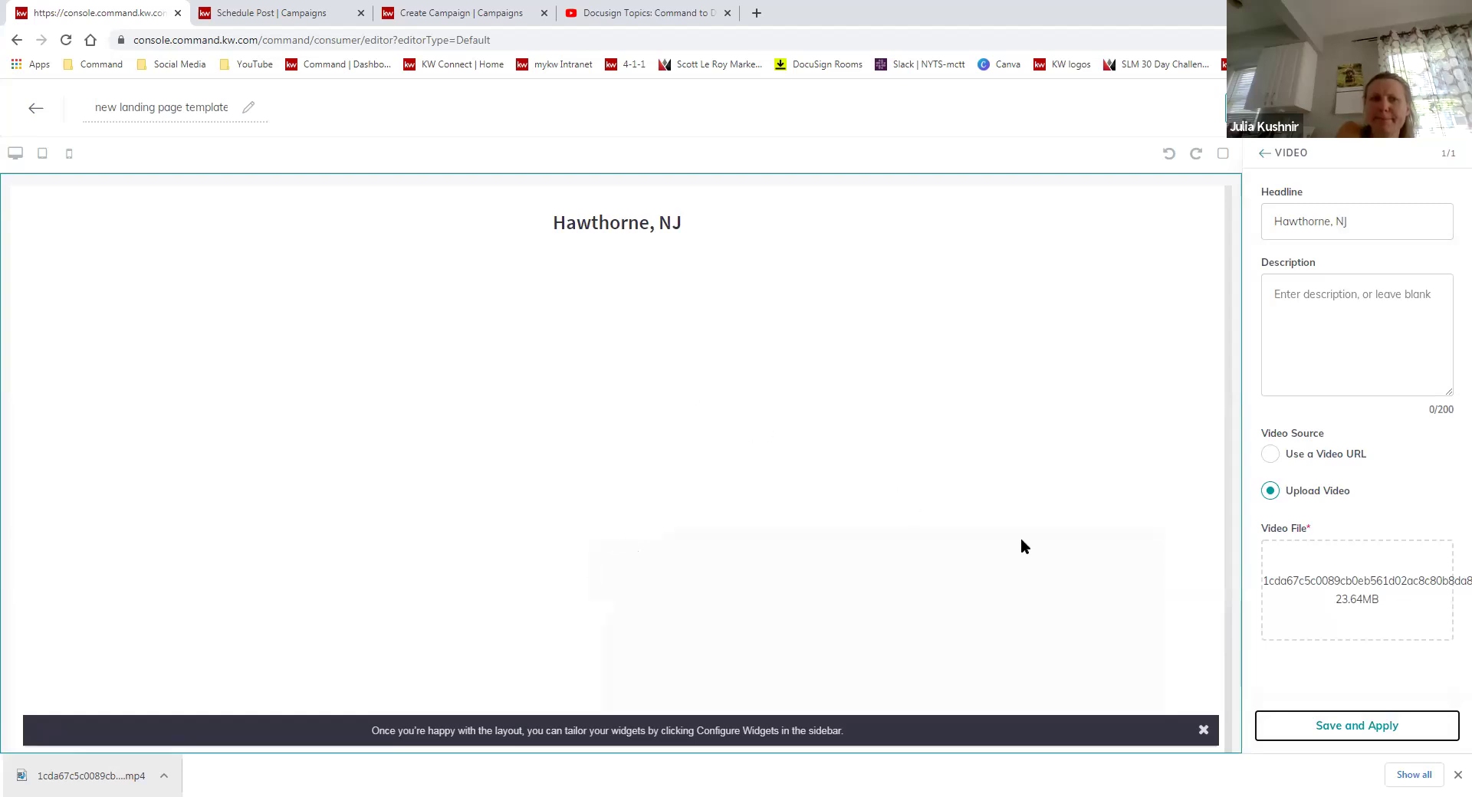
left_click(1203, 731)
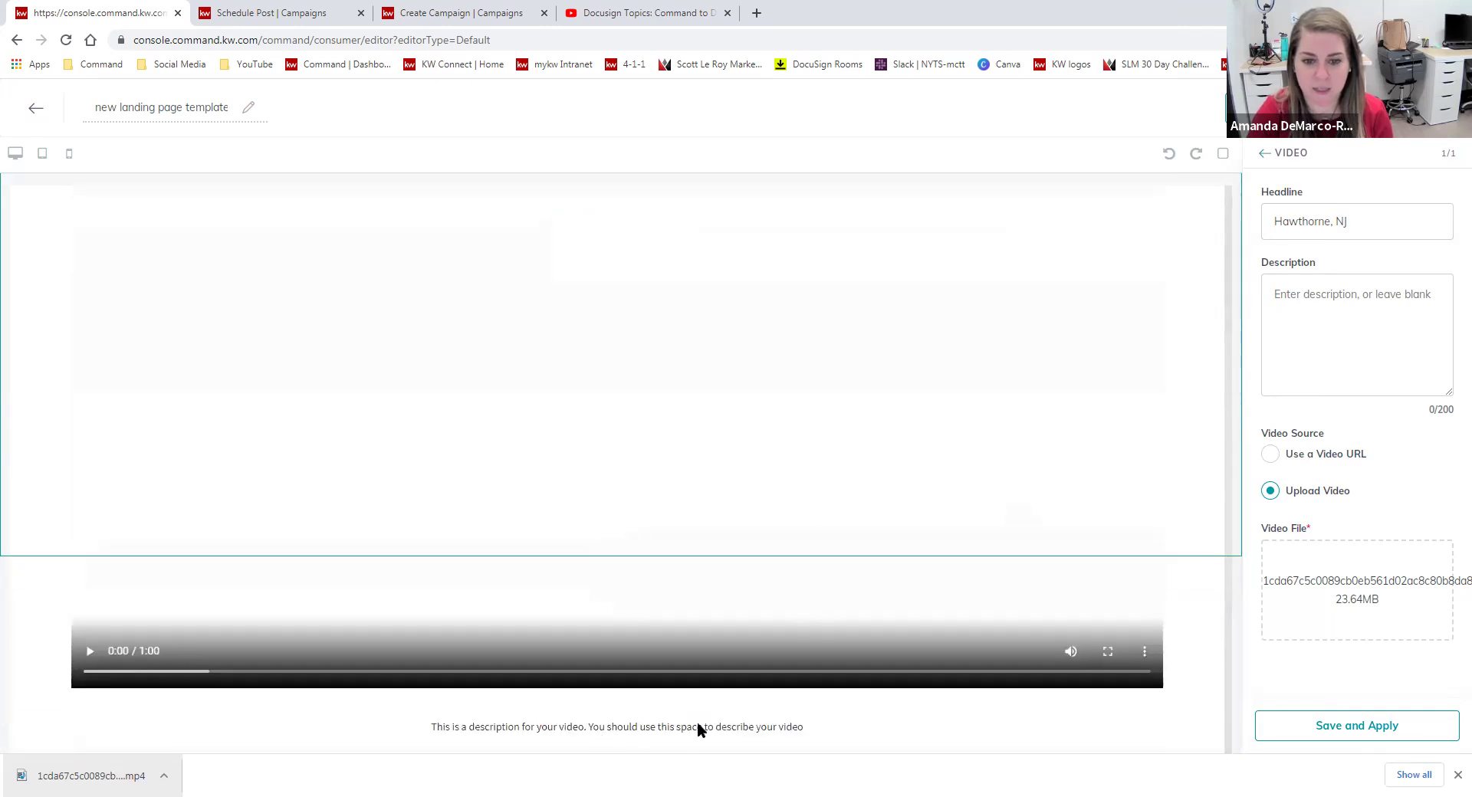
left_click(1422, 299)
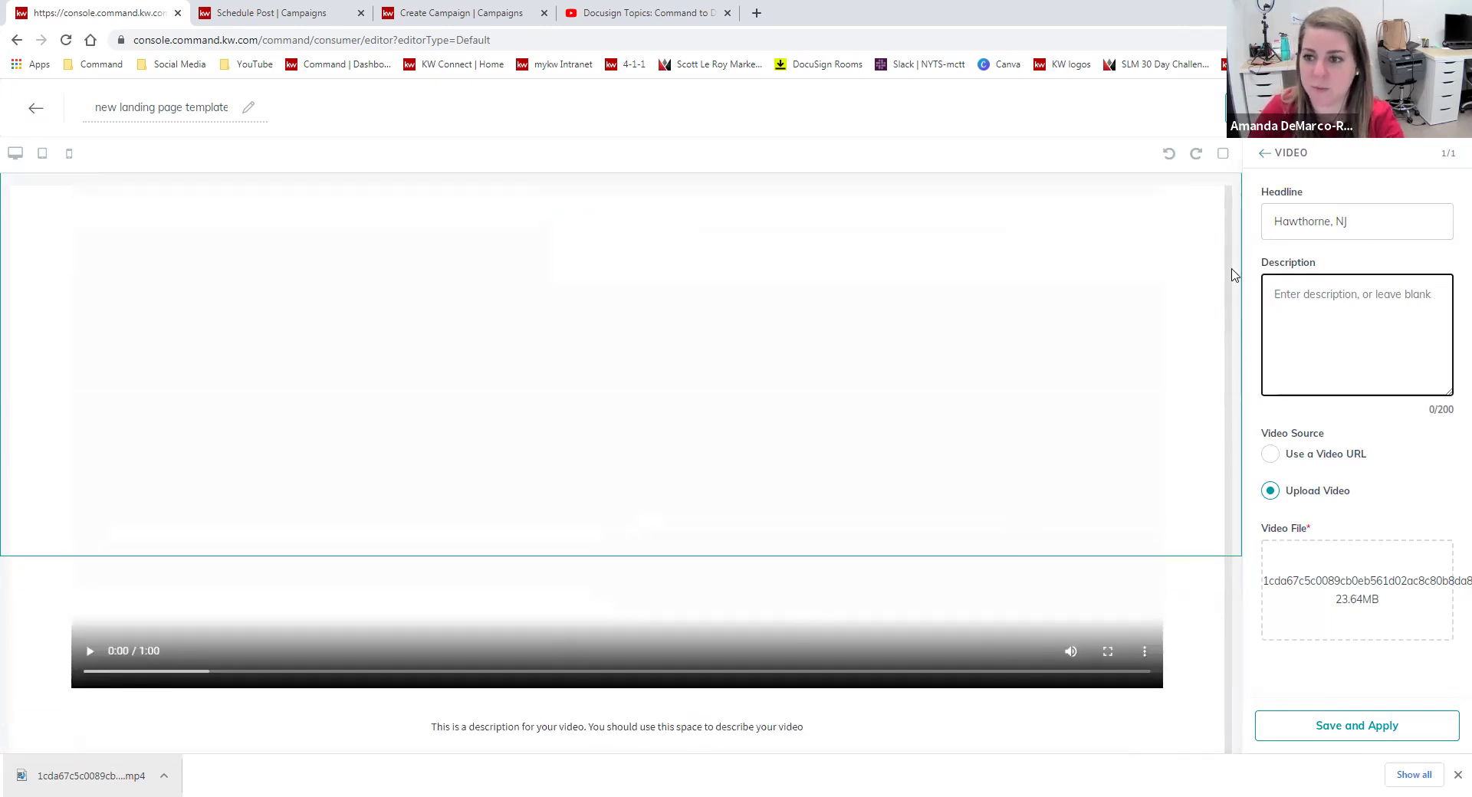
type("See what's happening in Hw")
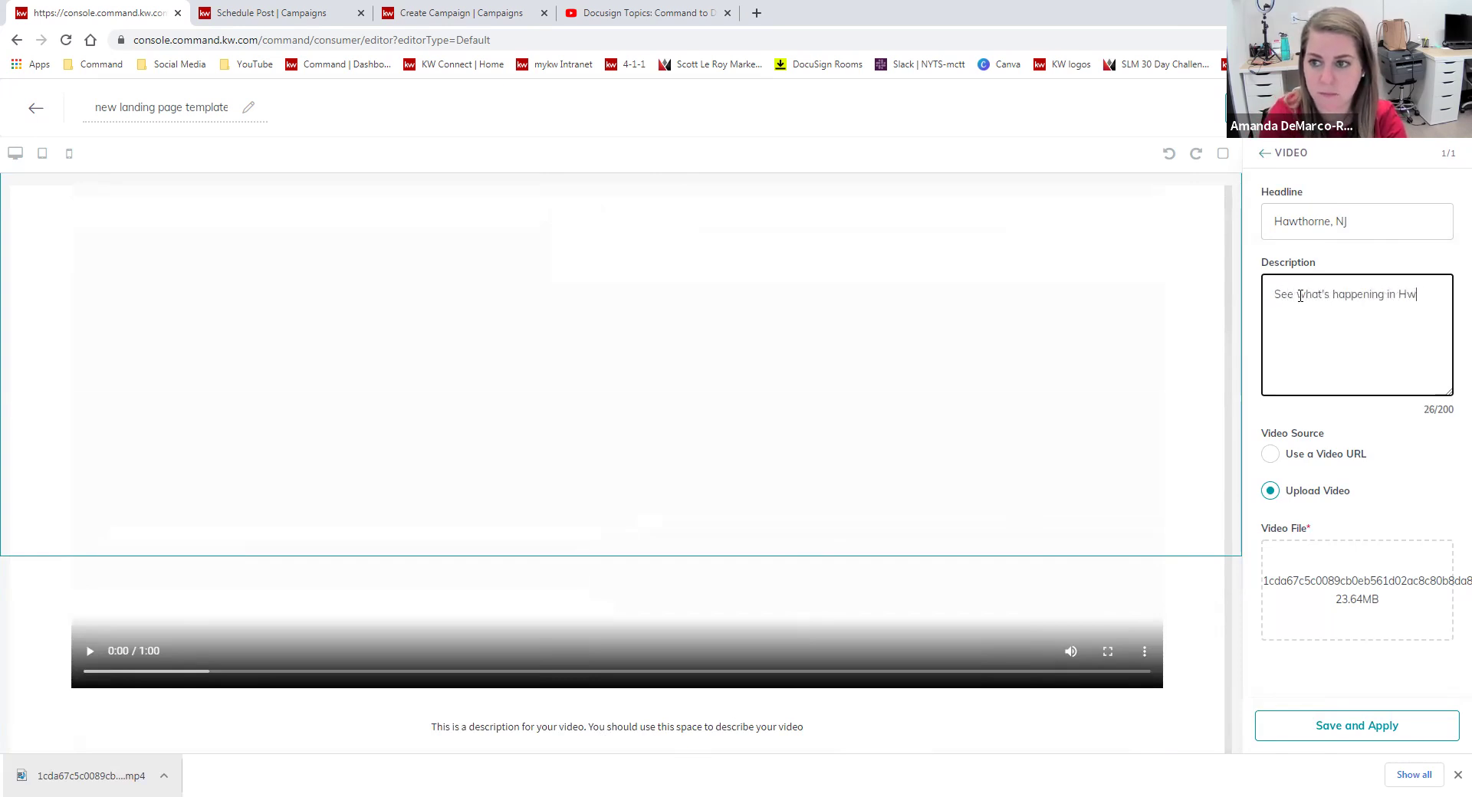
type("thorne, NJ!")
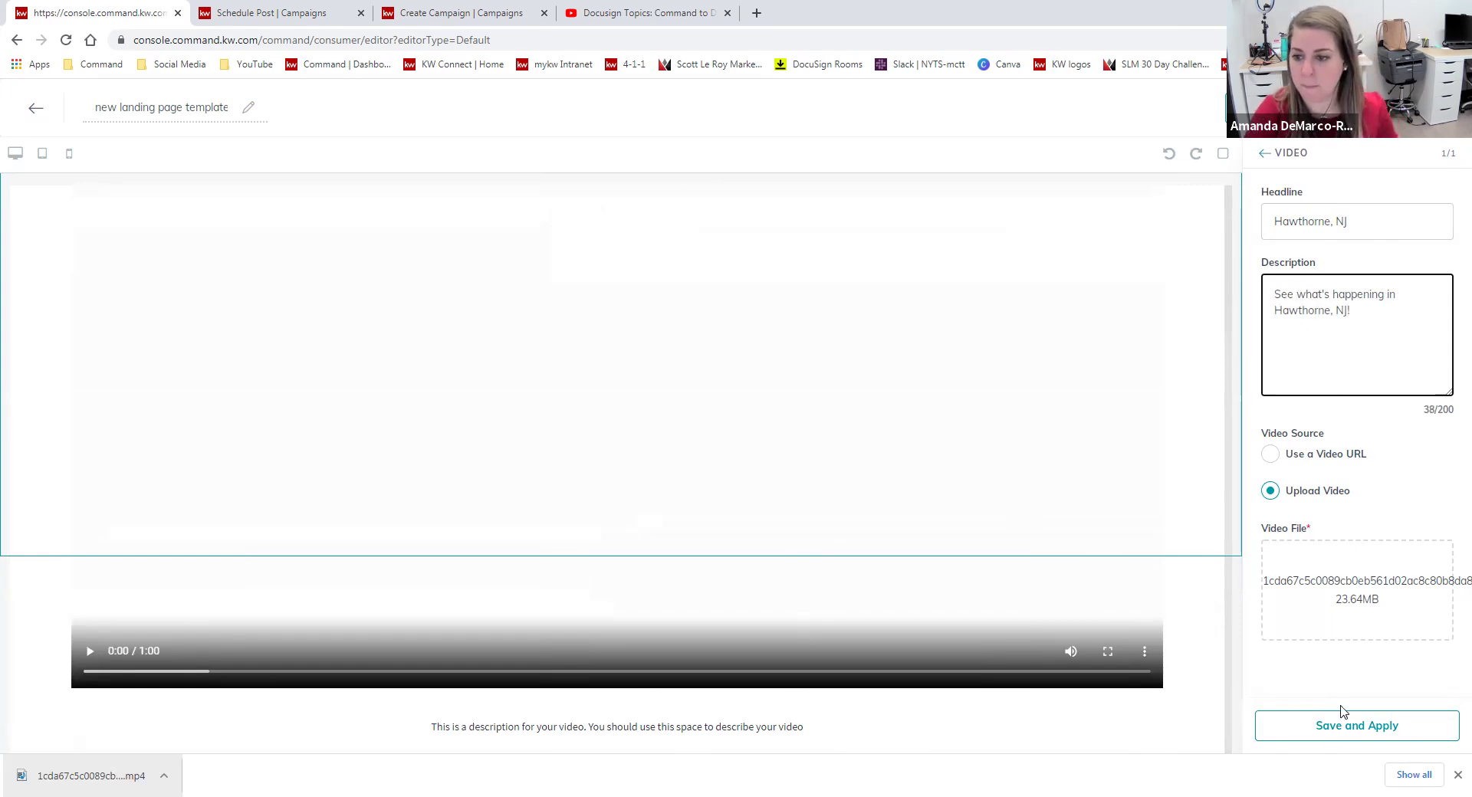
left_click(1335, 729)
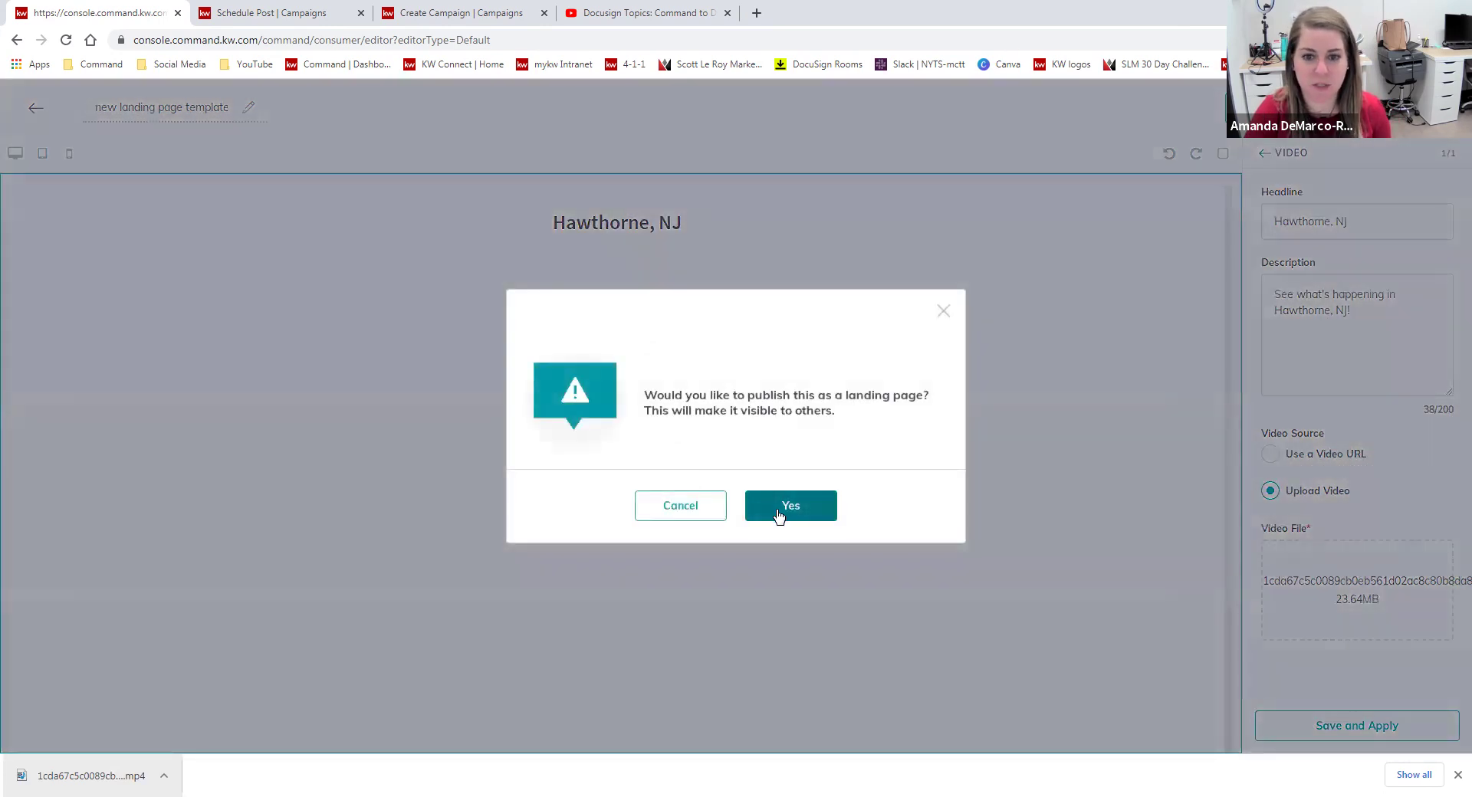
Publish the page, review it at its live URL, then return to the Landing Pages list.
left_click(784, 511)
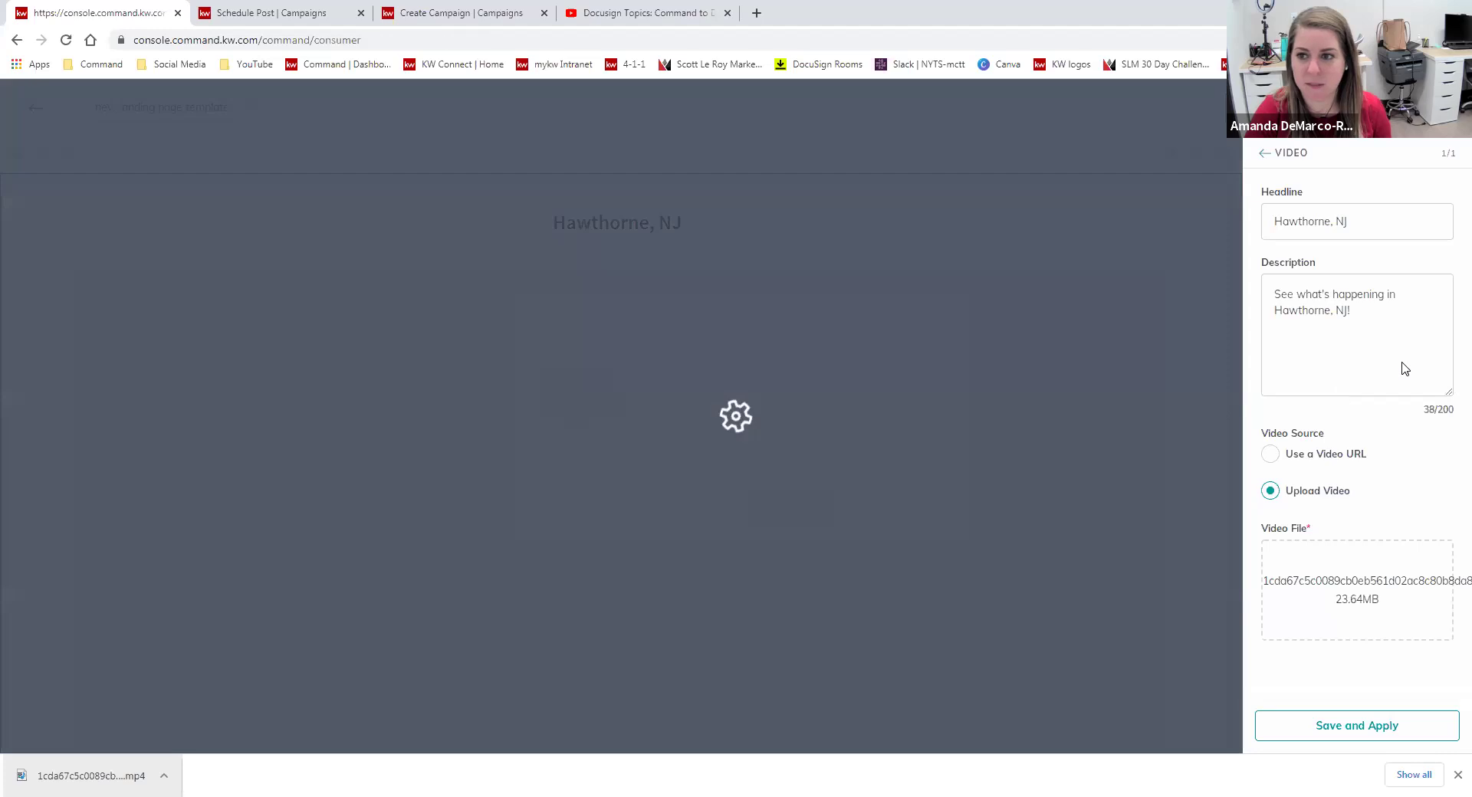
left_click(342, 166)
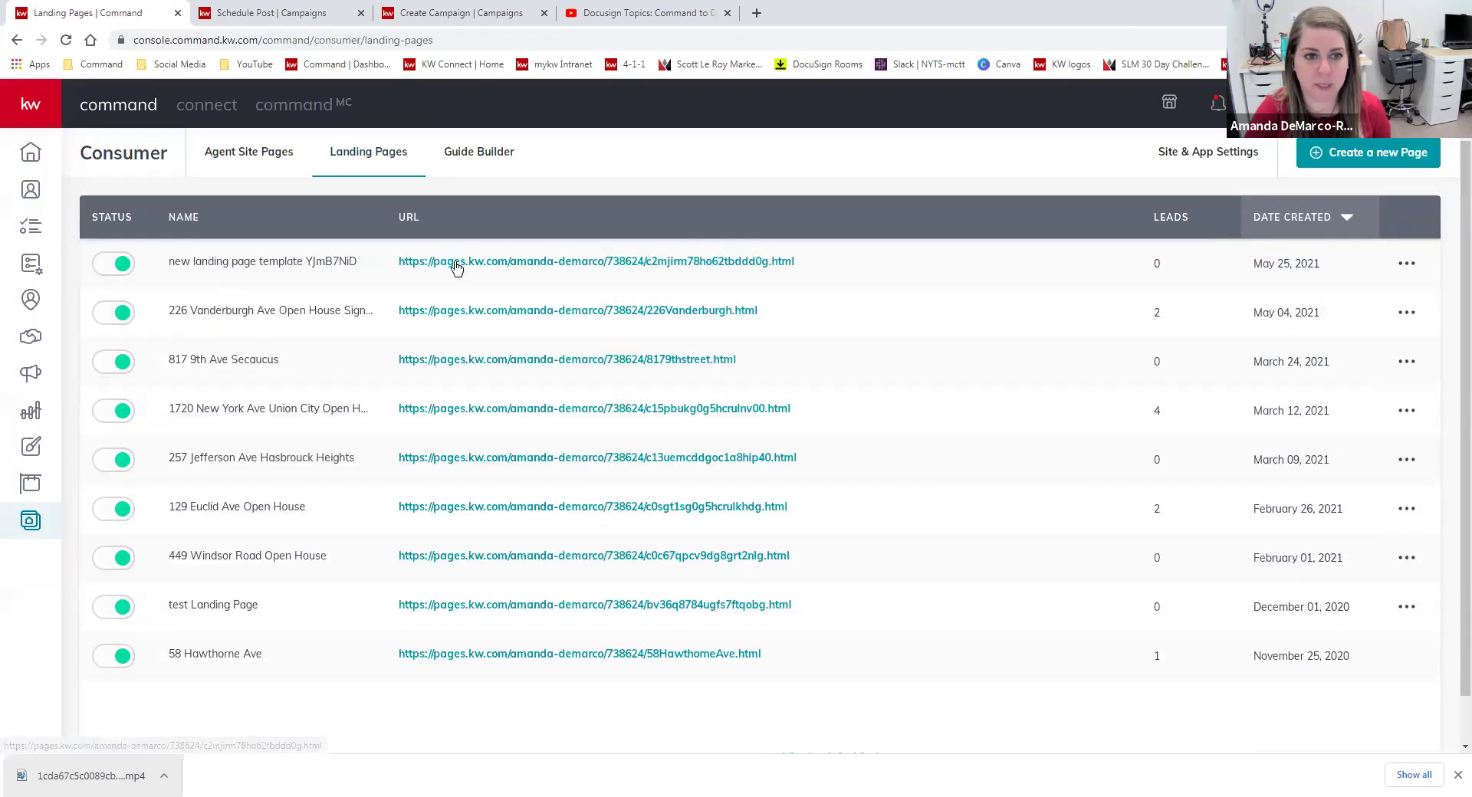
left_click(456, 265)
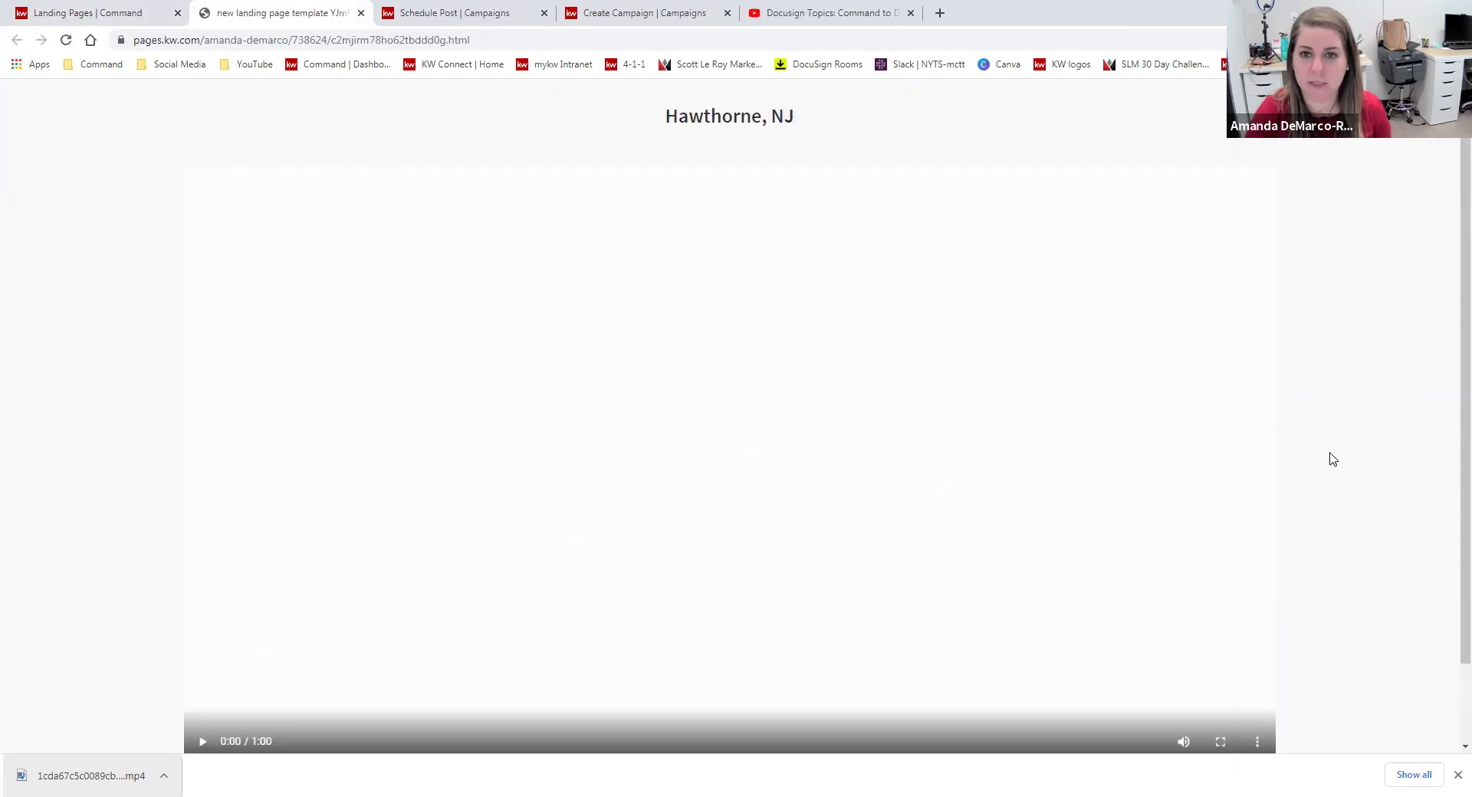
scroll(1347, 478, "down", 2)
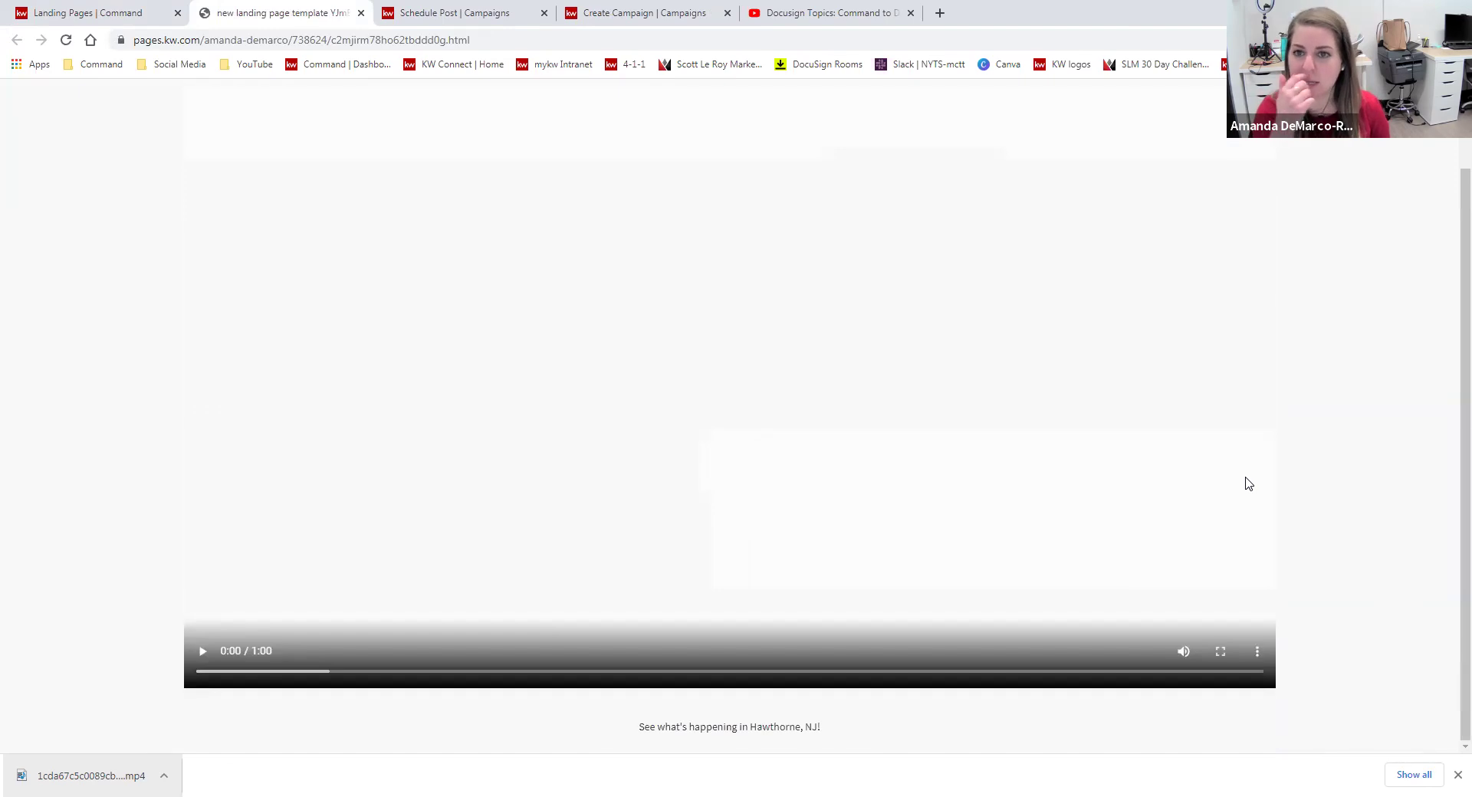
scroll(1246, 488, "up", 2)
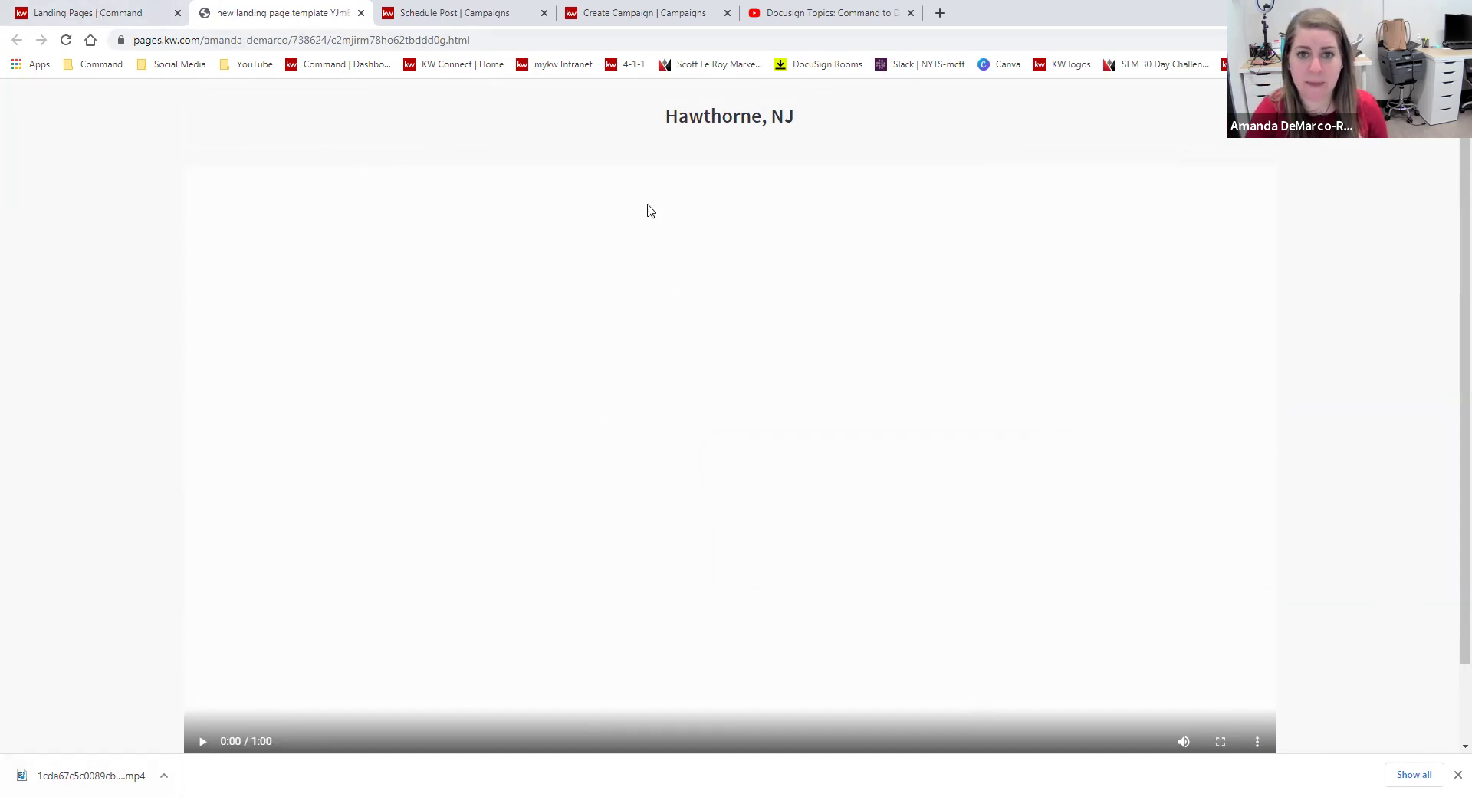
left_click(77, 14)
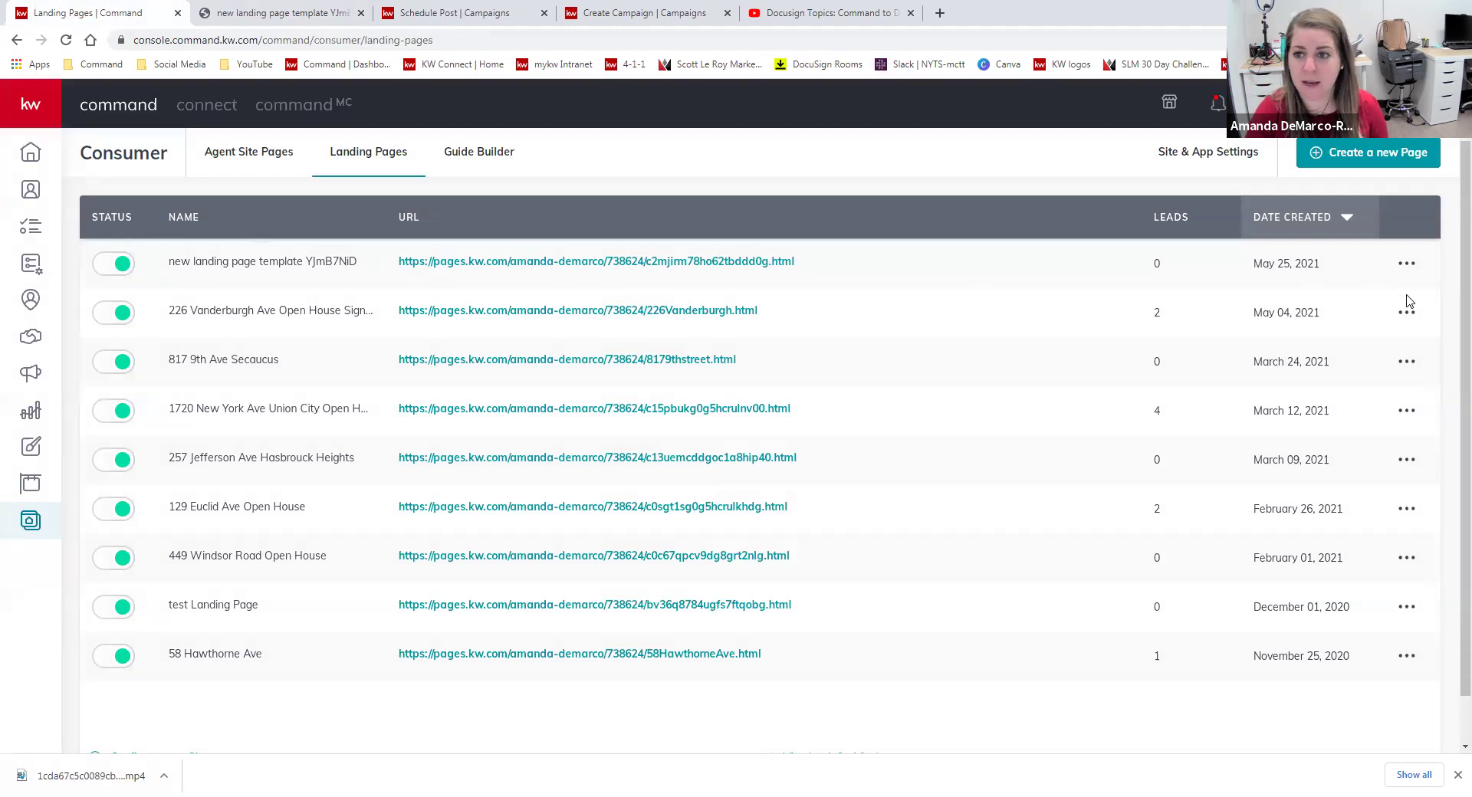
Reopen the new landing page in the editor and add a Branded Header at the top.
left_click(1406, 263)
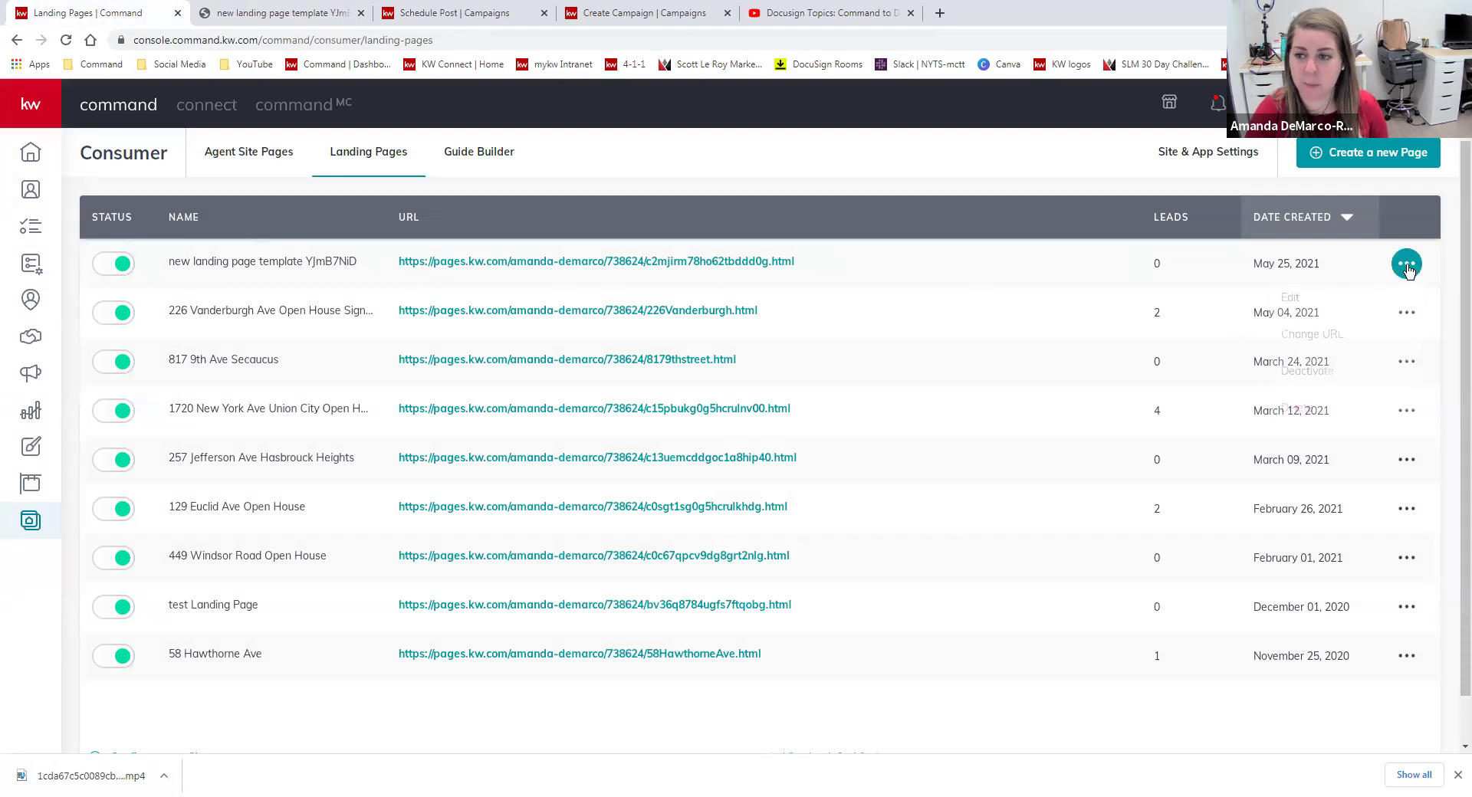
left_click(1348, 301)
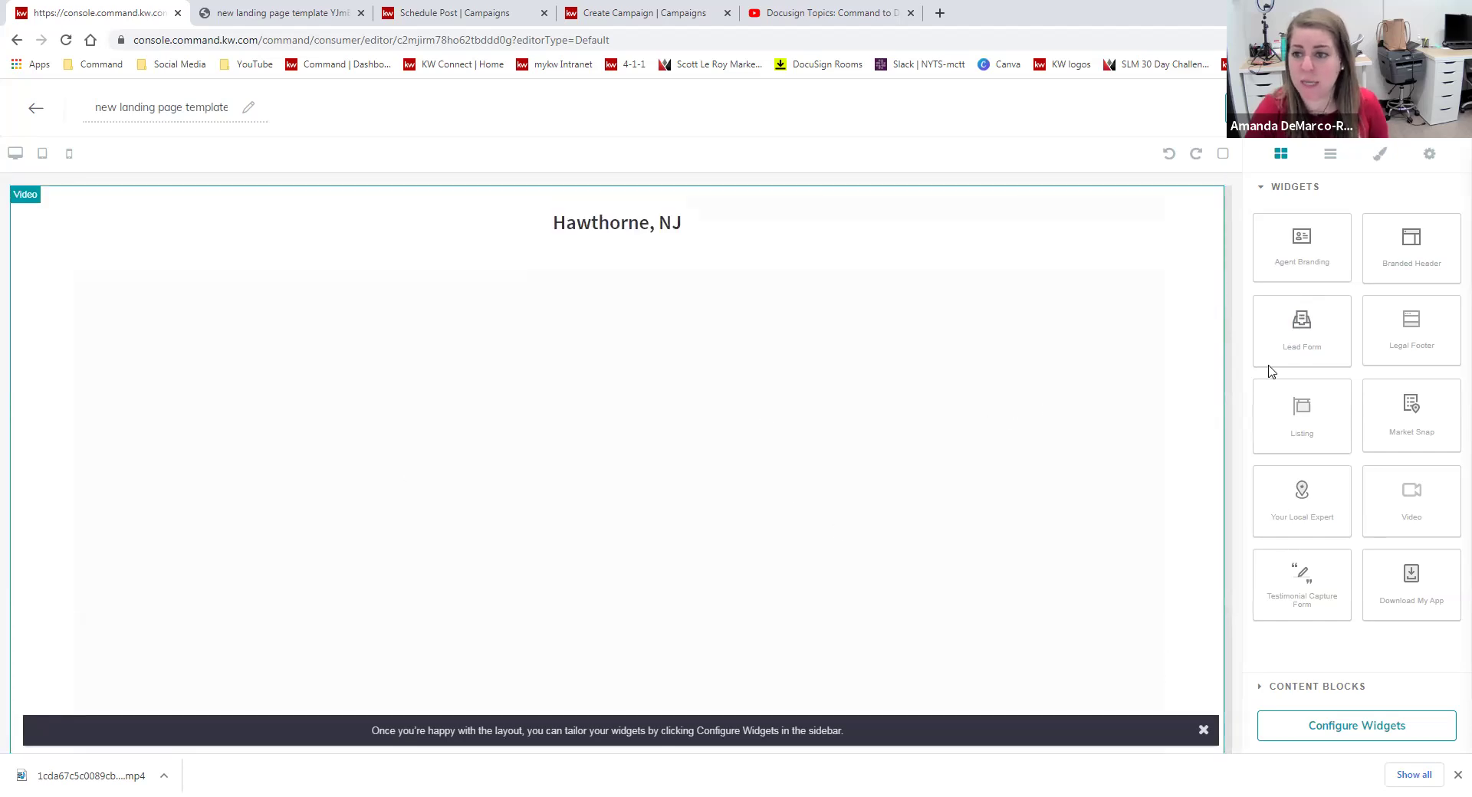
left_click_drag(1411, 264, 460, 244)
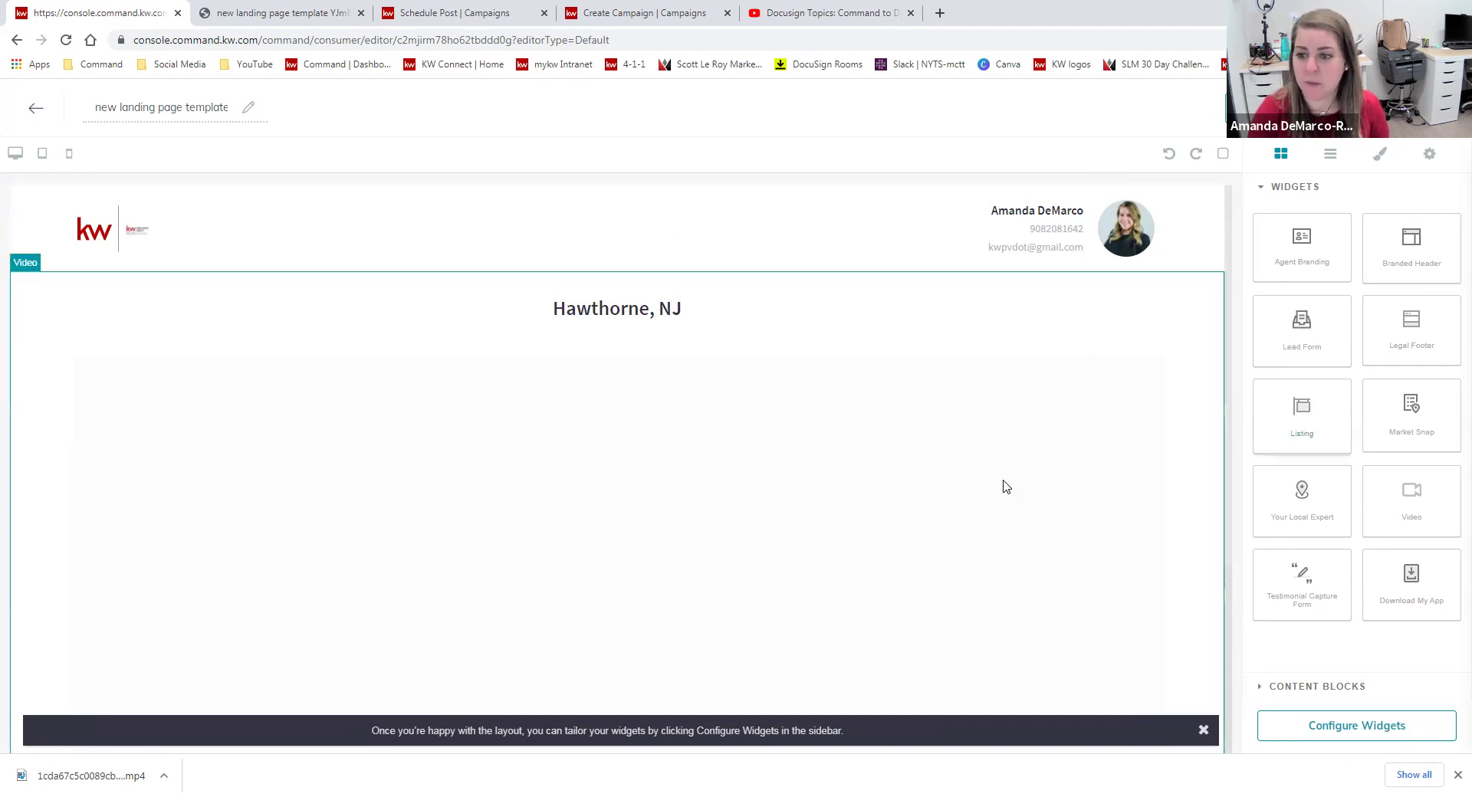
scroll(1081, 468, "down", 2)
Place a Lead Form below the video and open its settings.
left_click_drag(1280, 341, 913, 509)
scroll(920, 510, "down", 5)
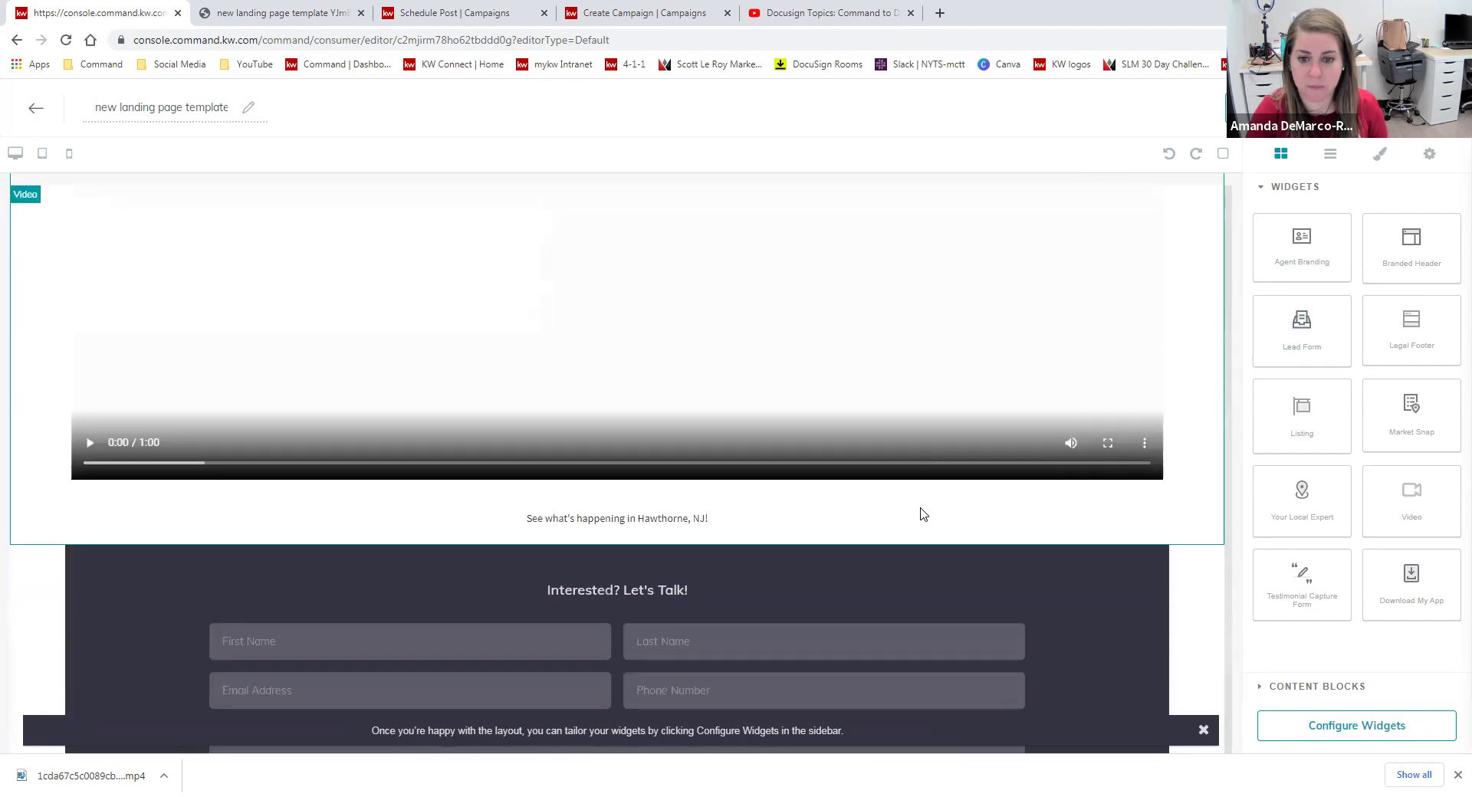
left_click(1358, 727)
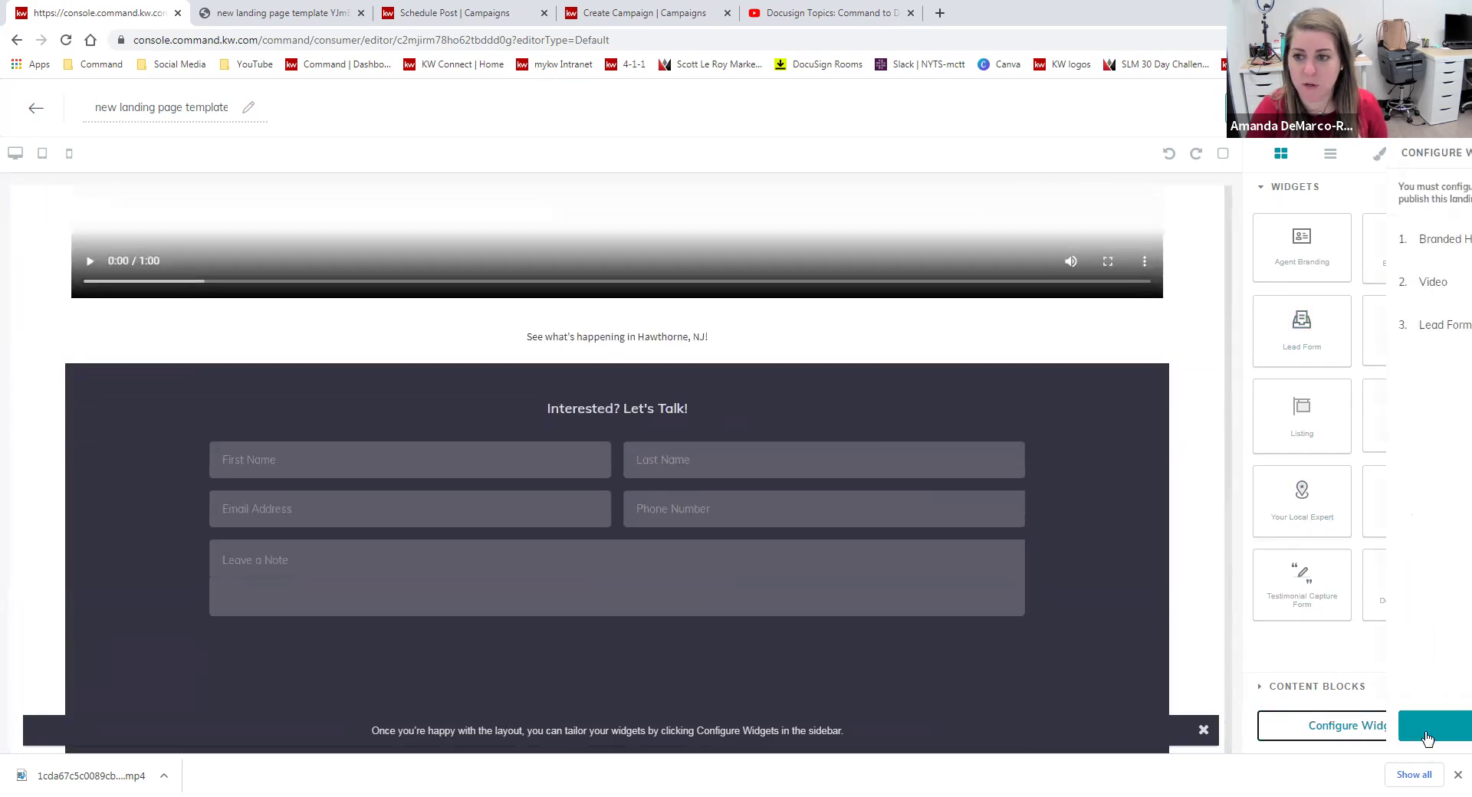
left_click(1318, 326)
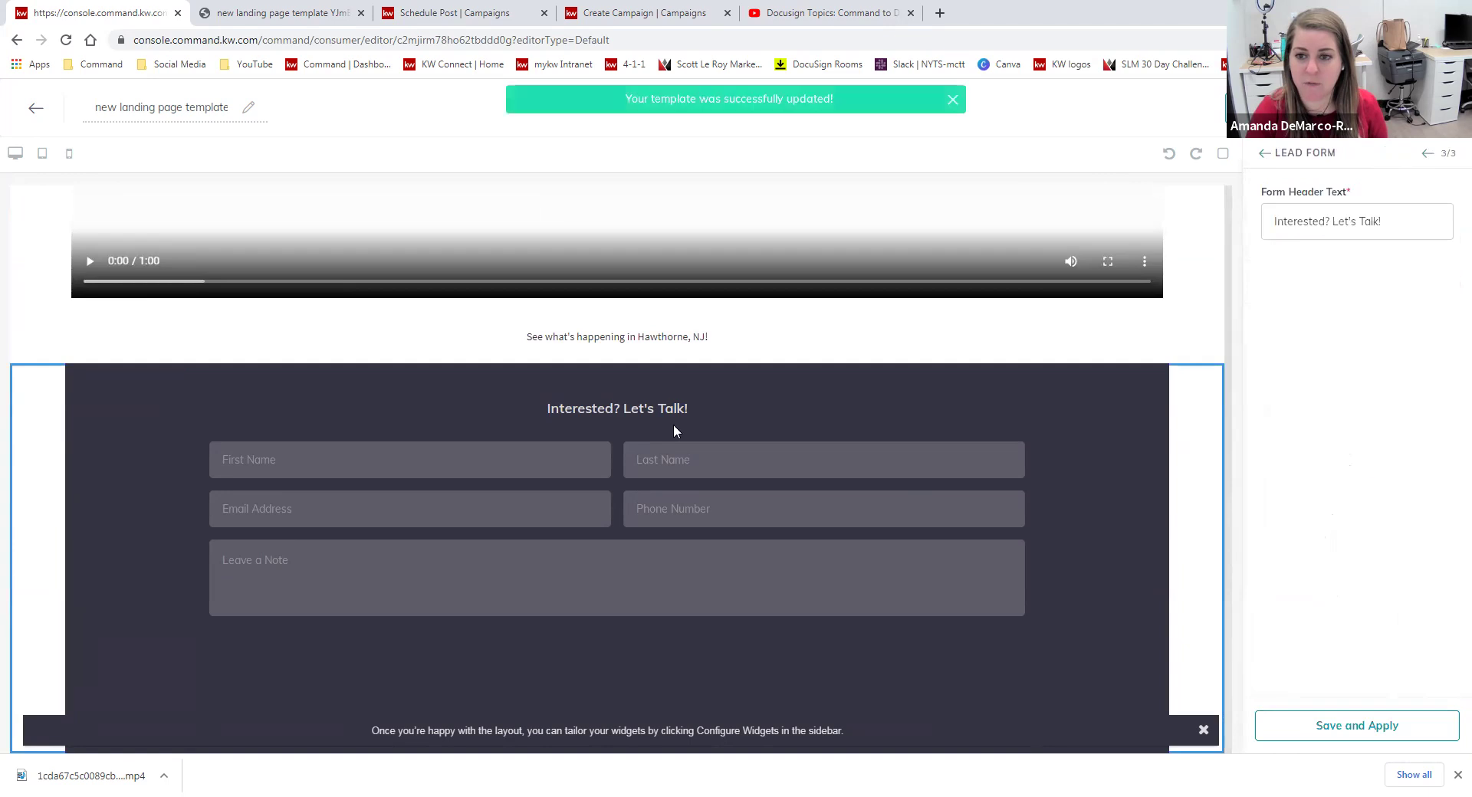
Change the lead form heading to 'Message me to learn more about Hawthorne', save, and publish.
left_click_drag(1397, 224, 1242, 223)
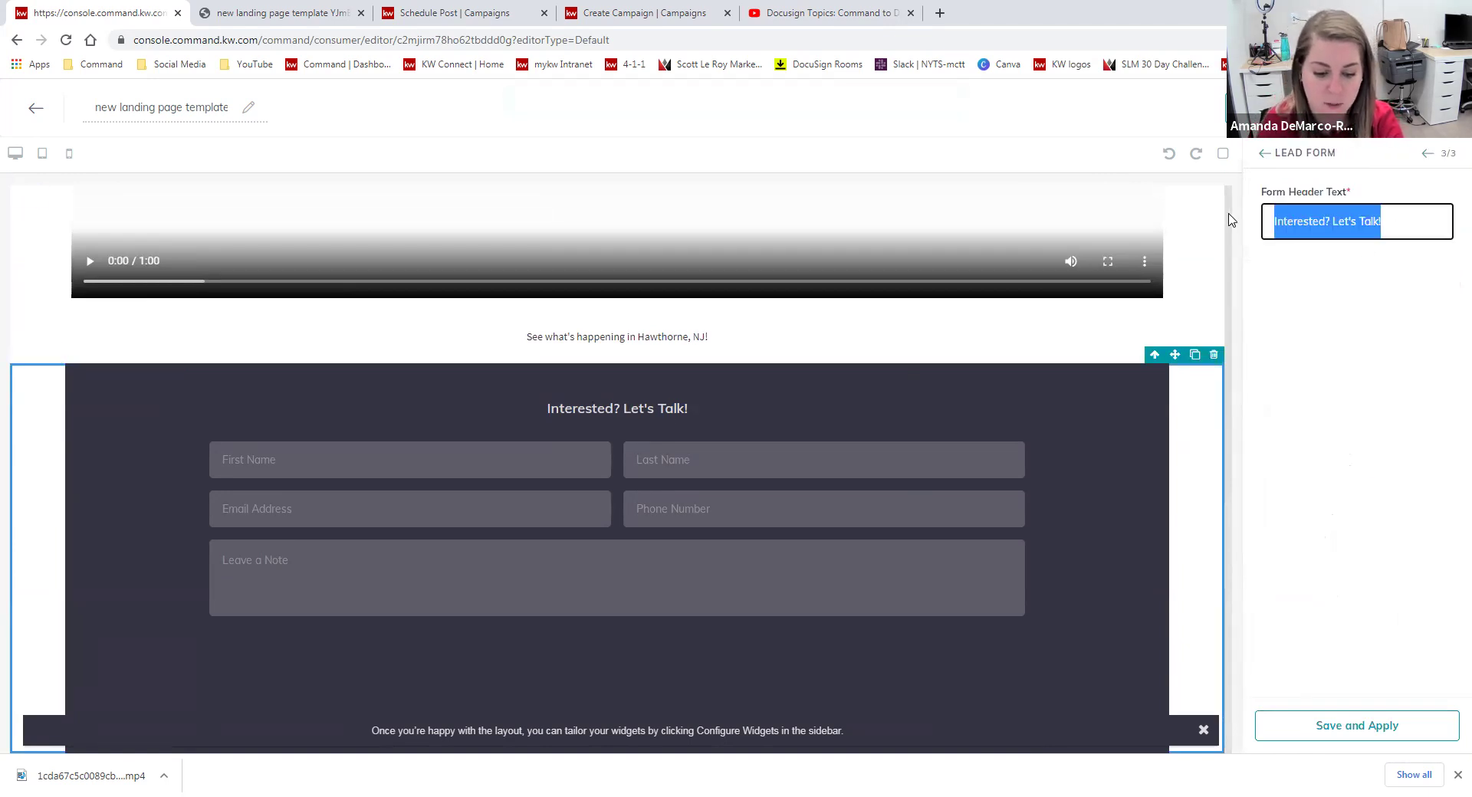
type("Mes")
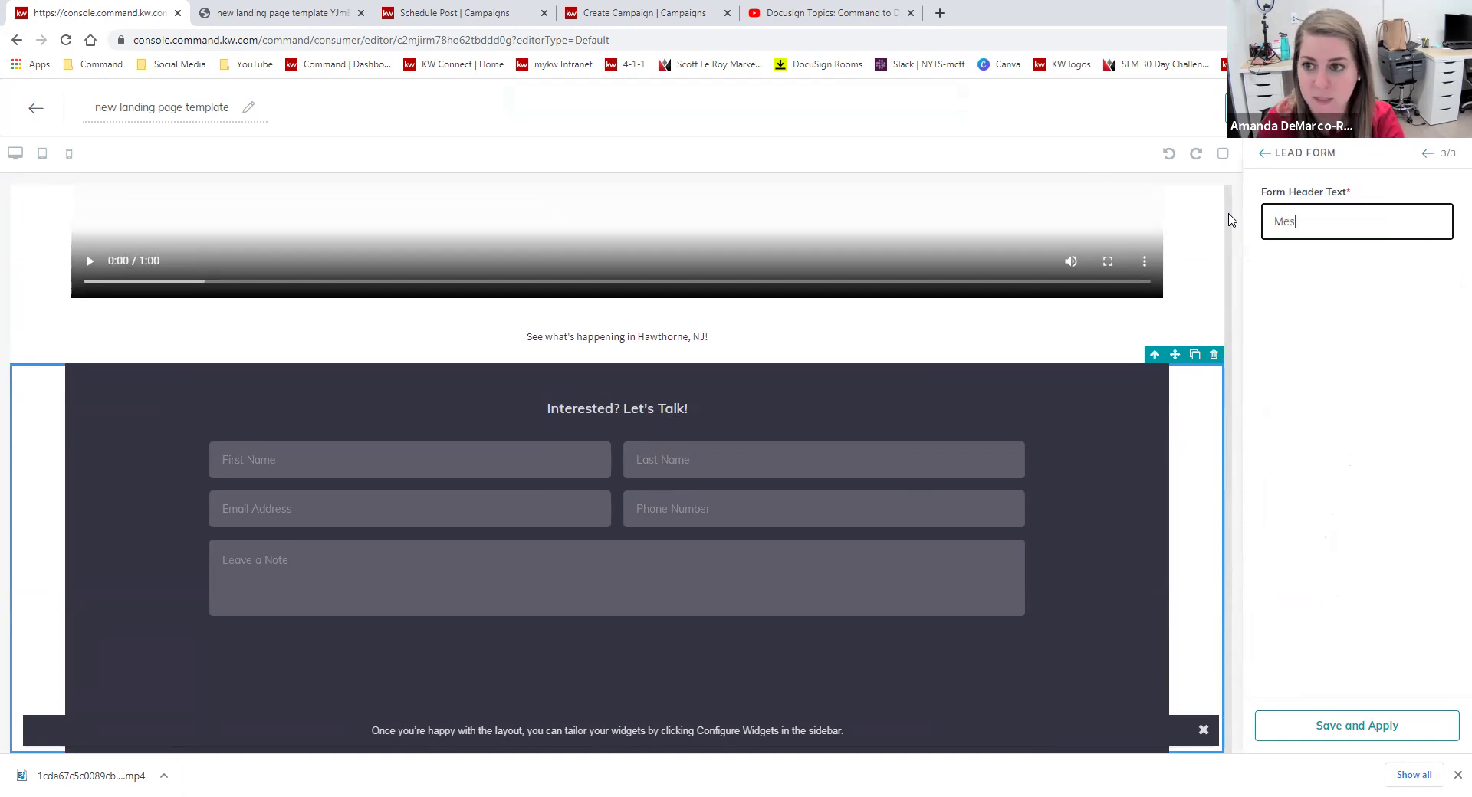
type("sage me to learn more about Haw")
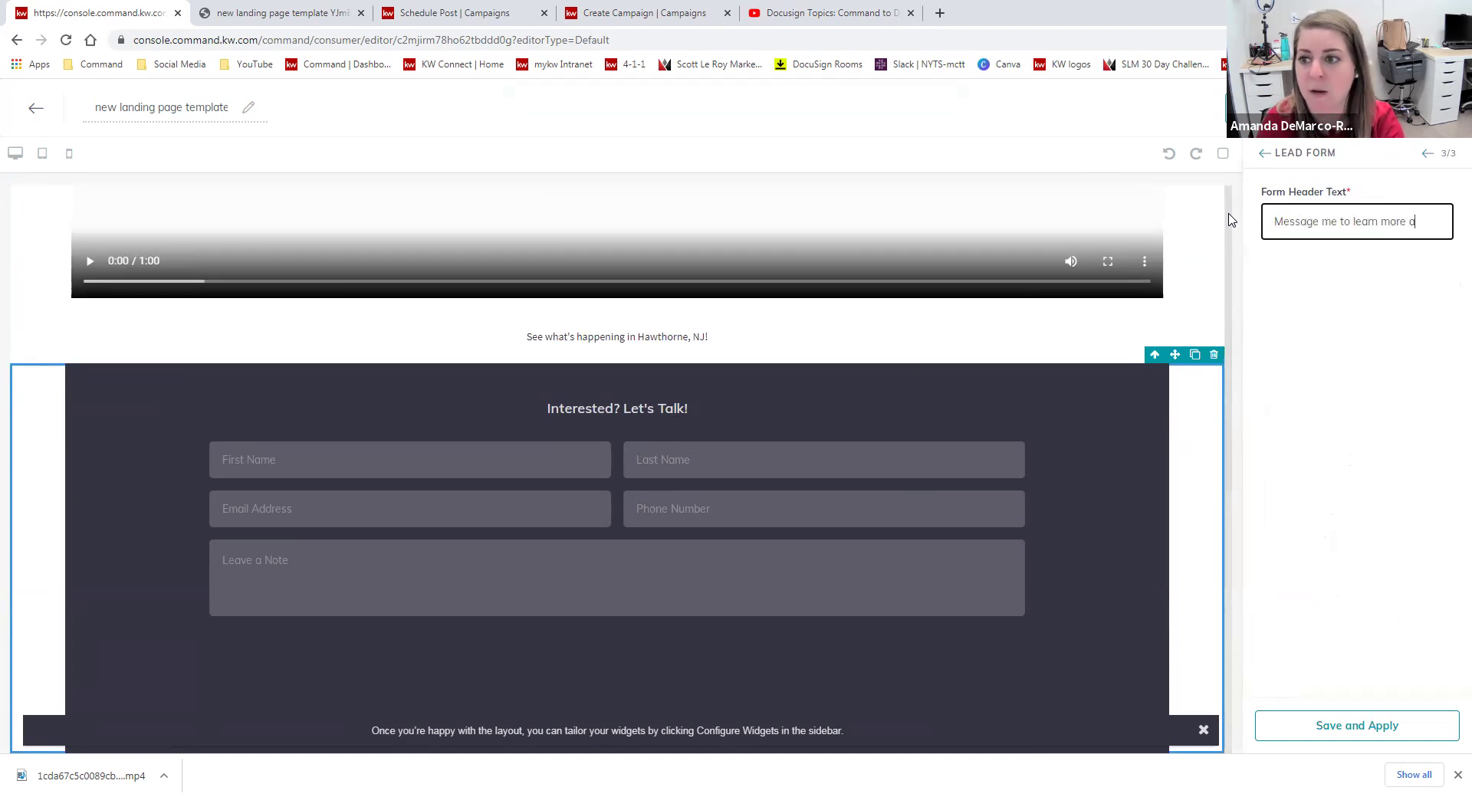
type("thorne")
left_click(1327, 728)
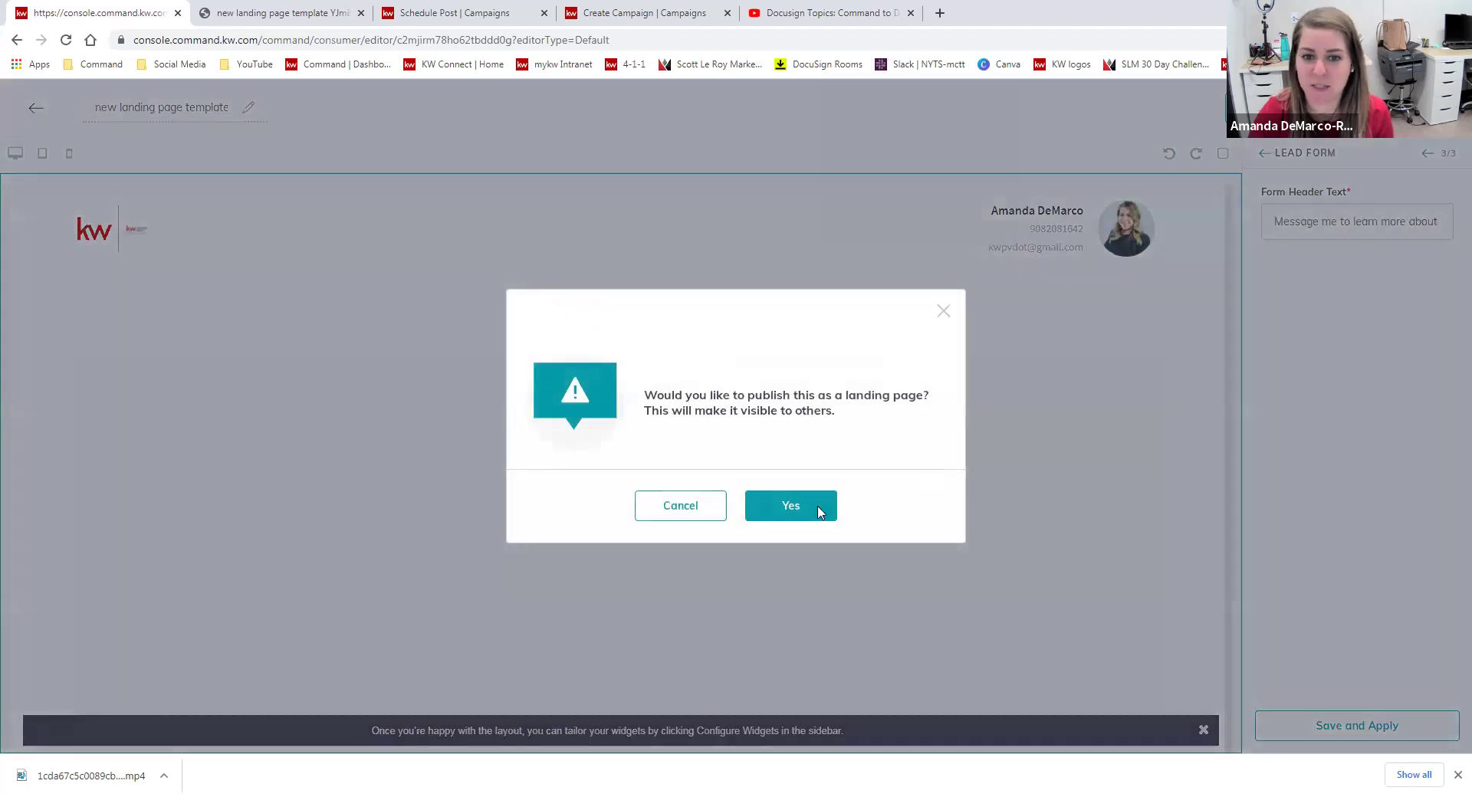
left_click(791, 506)
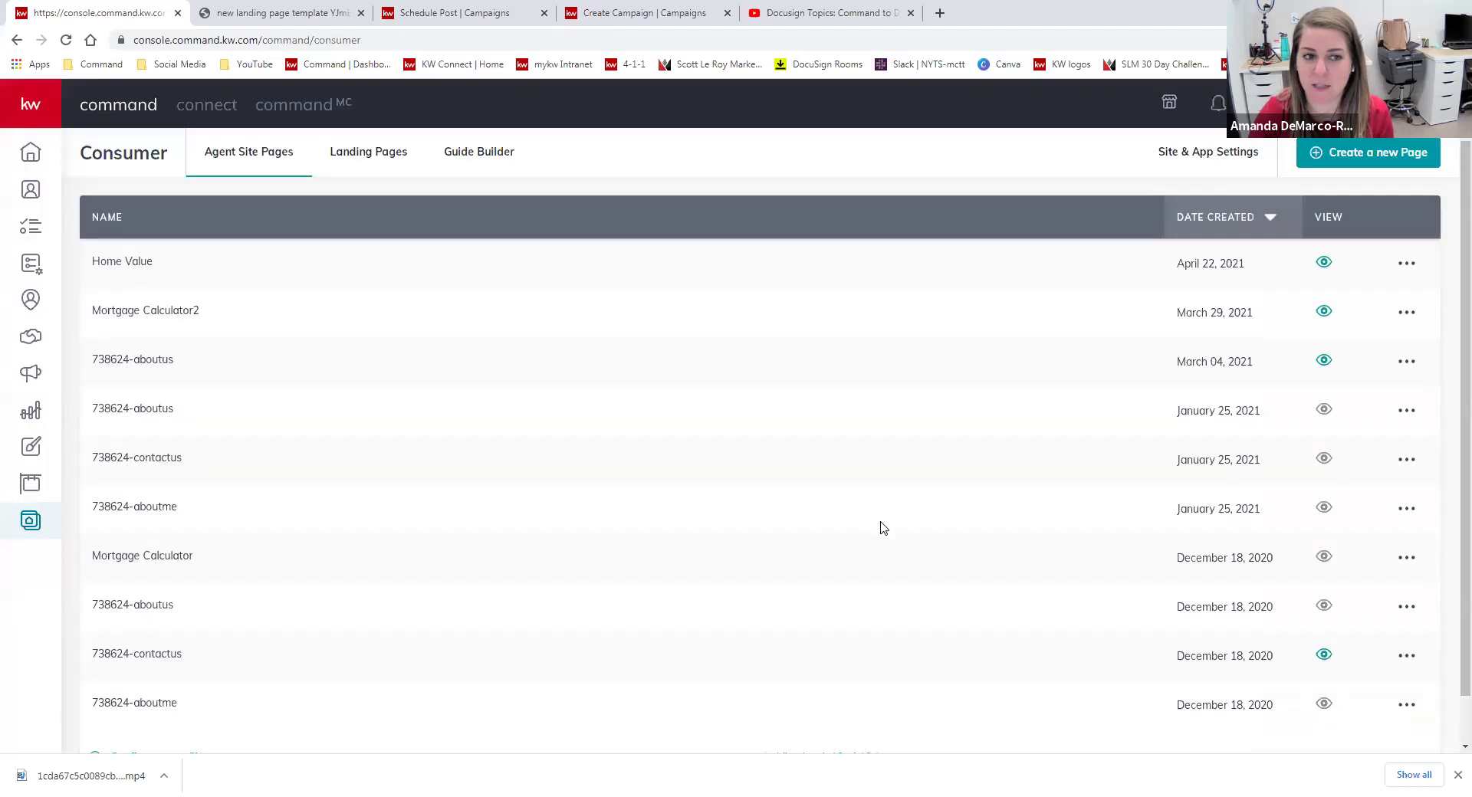
Reload the published landing page and scroll through its header, video, description and lead form.
left_click(295, 14)
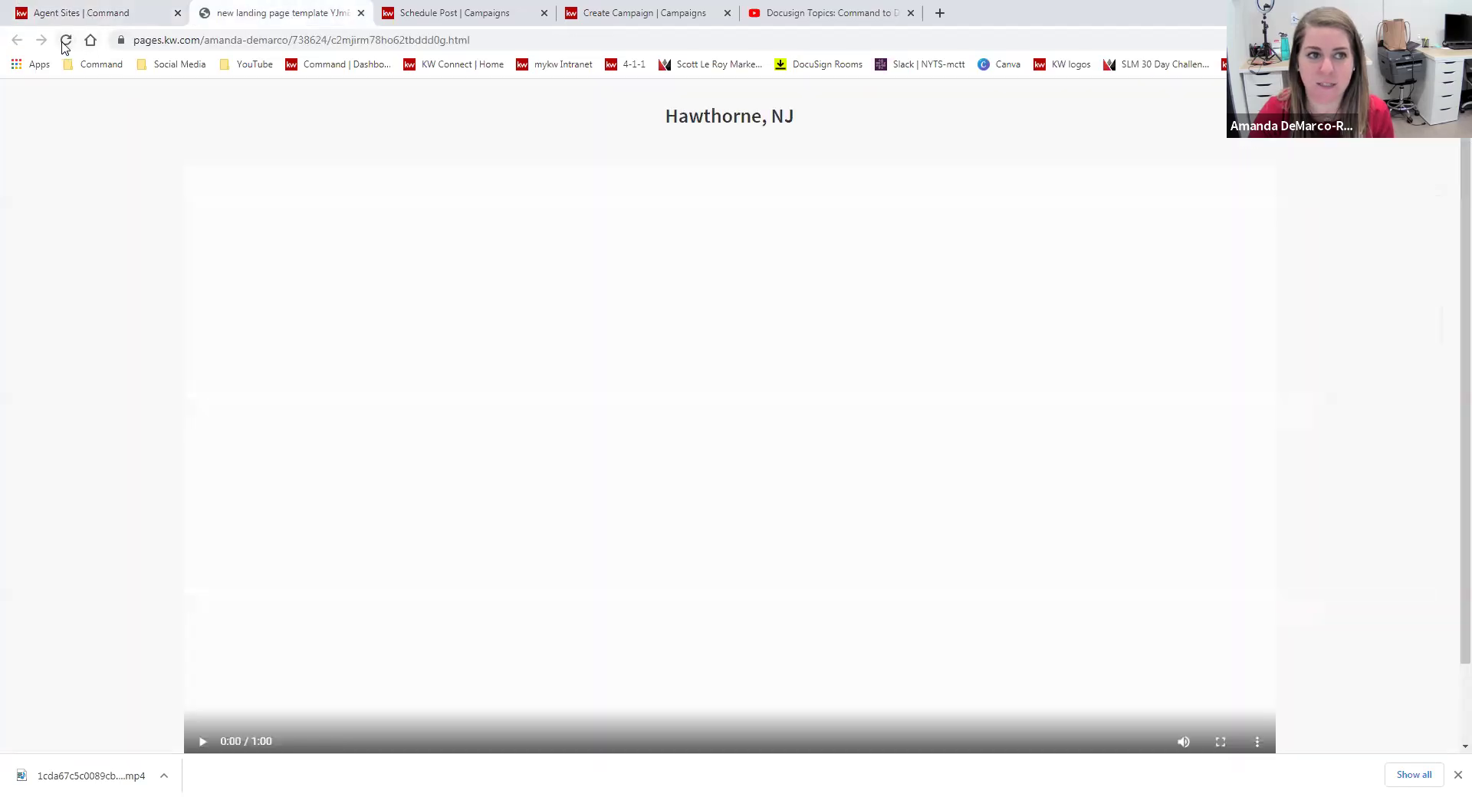
left_click(65, 41)
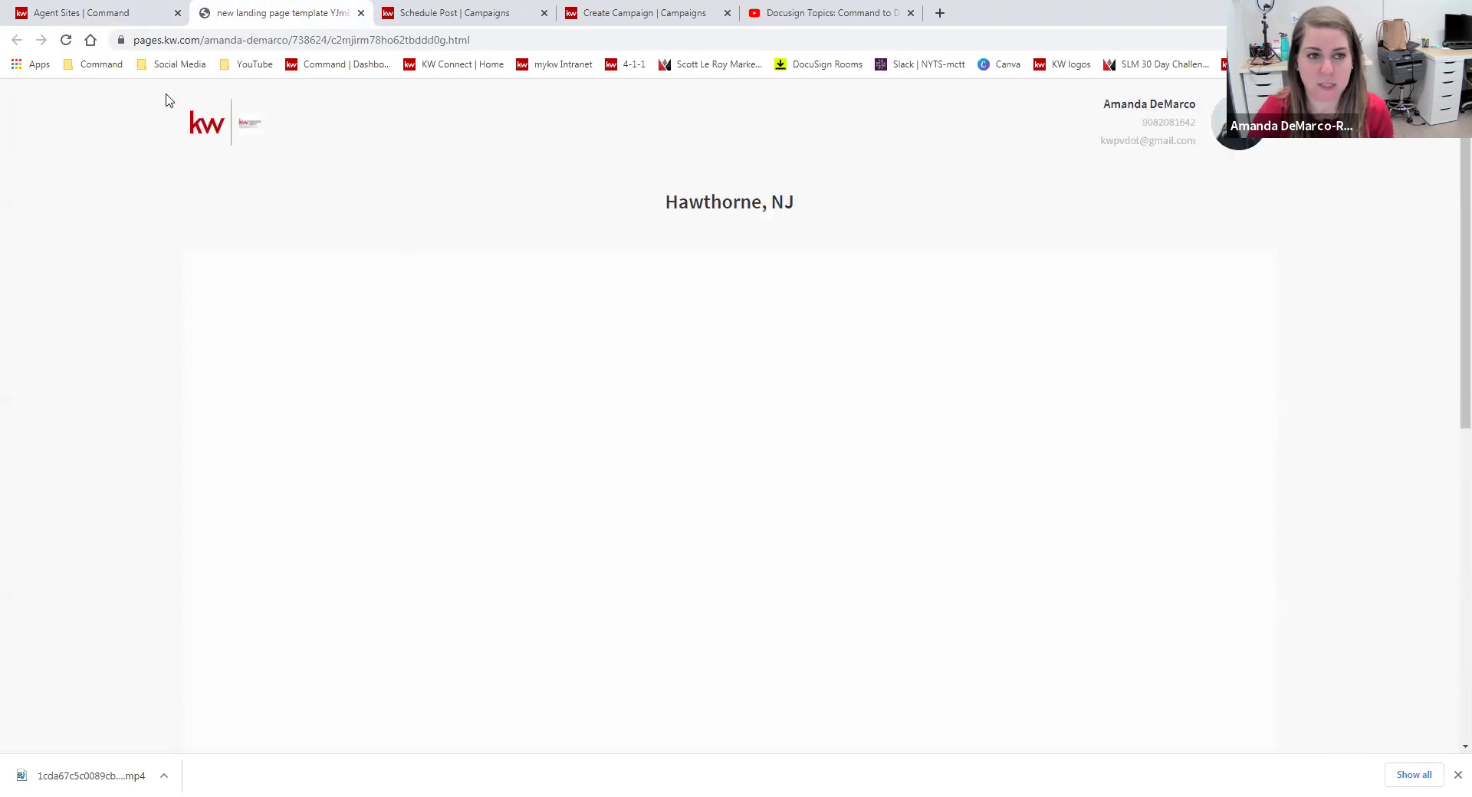
scroll(1357, 318, "down", 3)
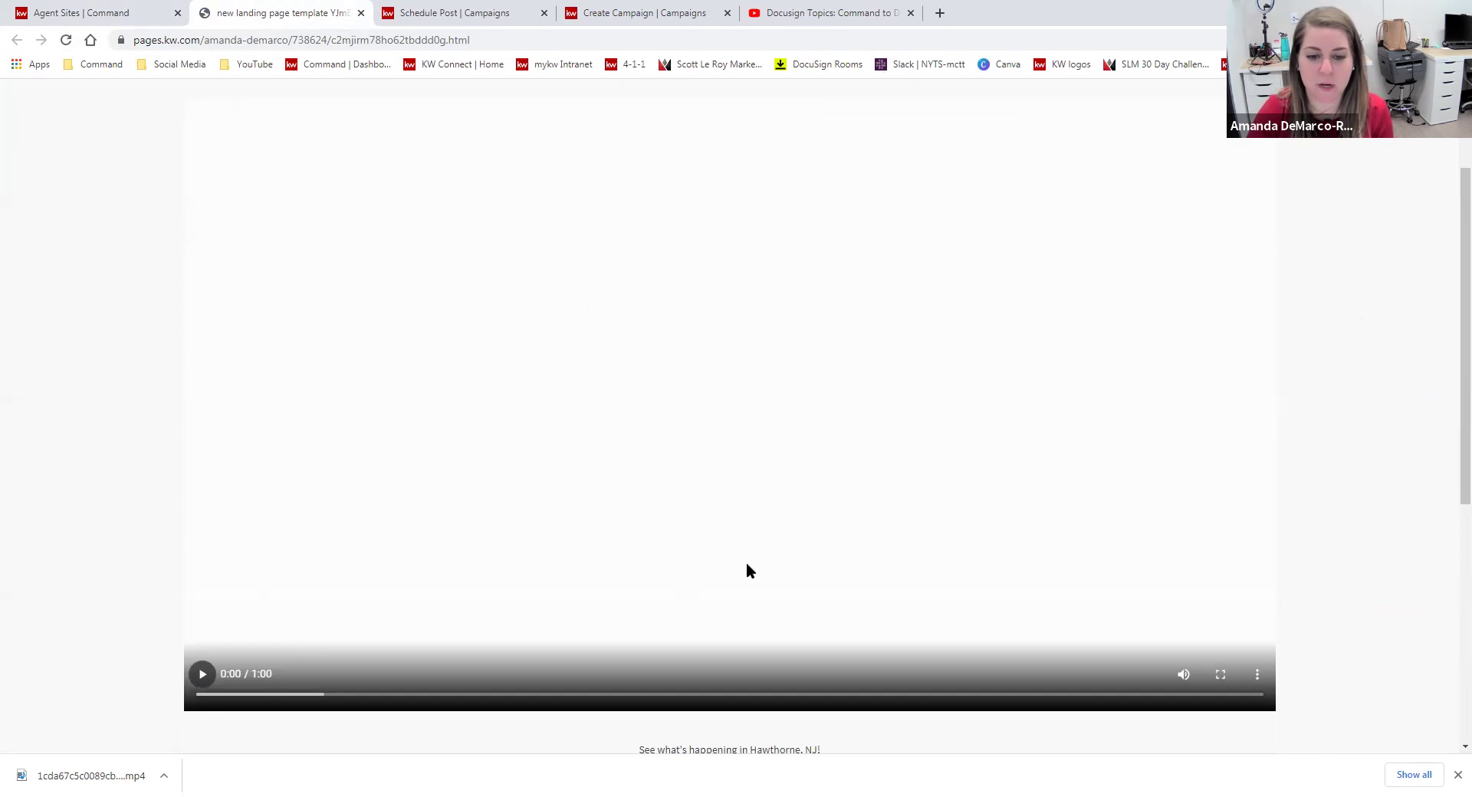
scroll(749, 571, "down", 4)
scroll(937, 614, "down", 2)
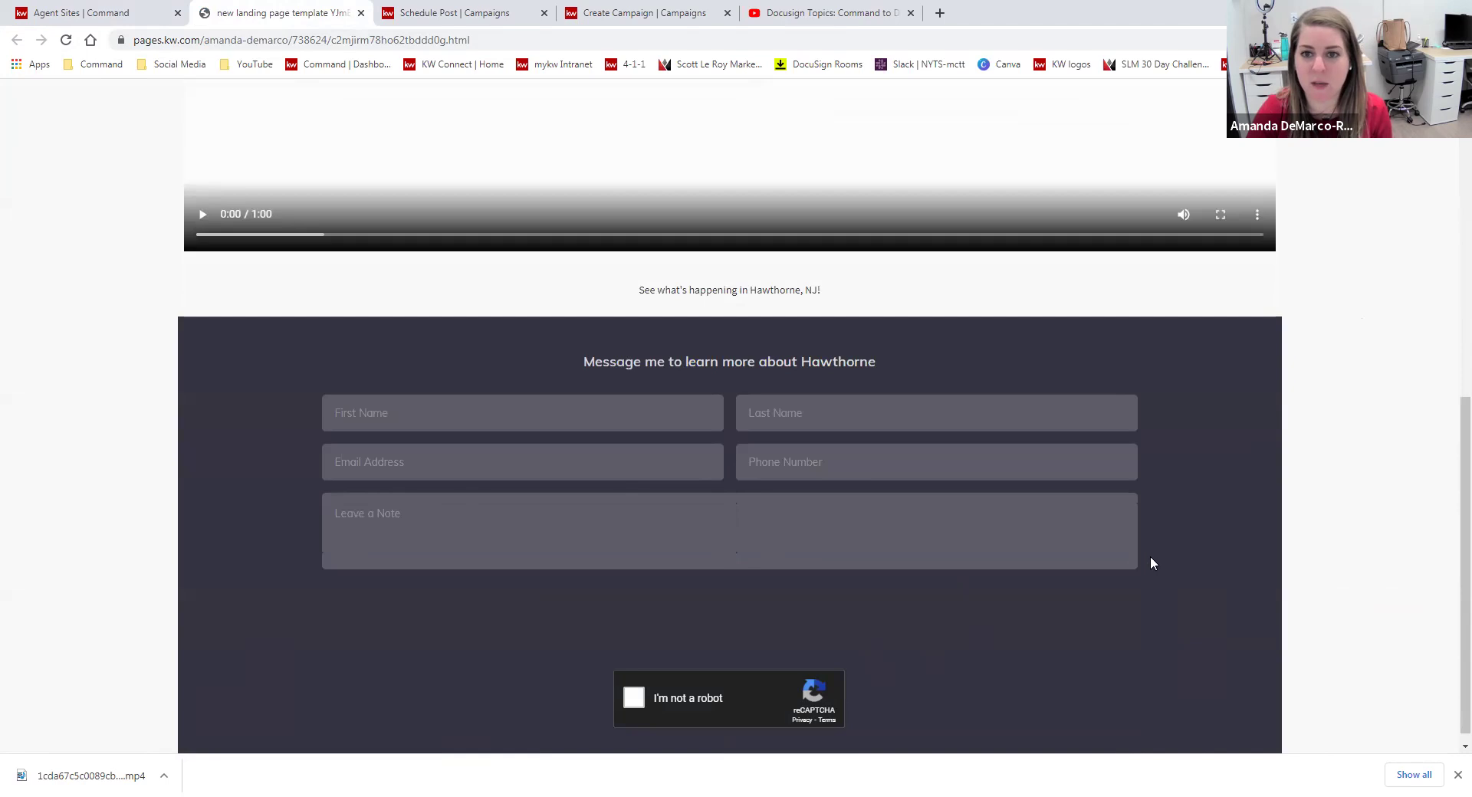
scroll(1170, 568, "up", 1)
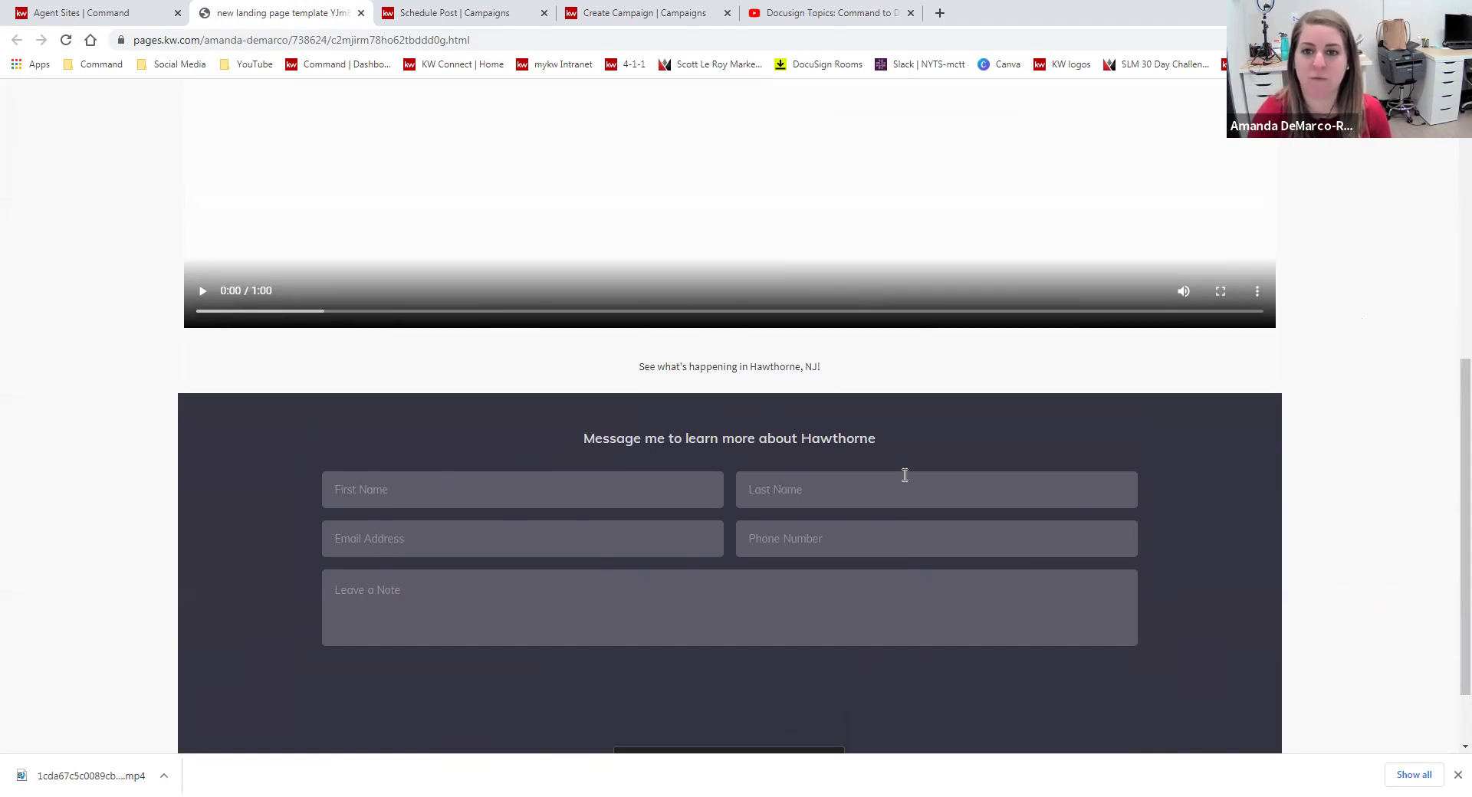
scroll(1215, 463, "down", 1)
scroll(1250, 498, "up", 3)
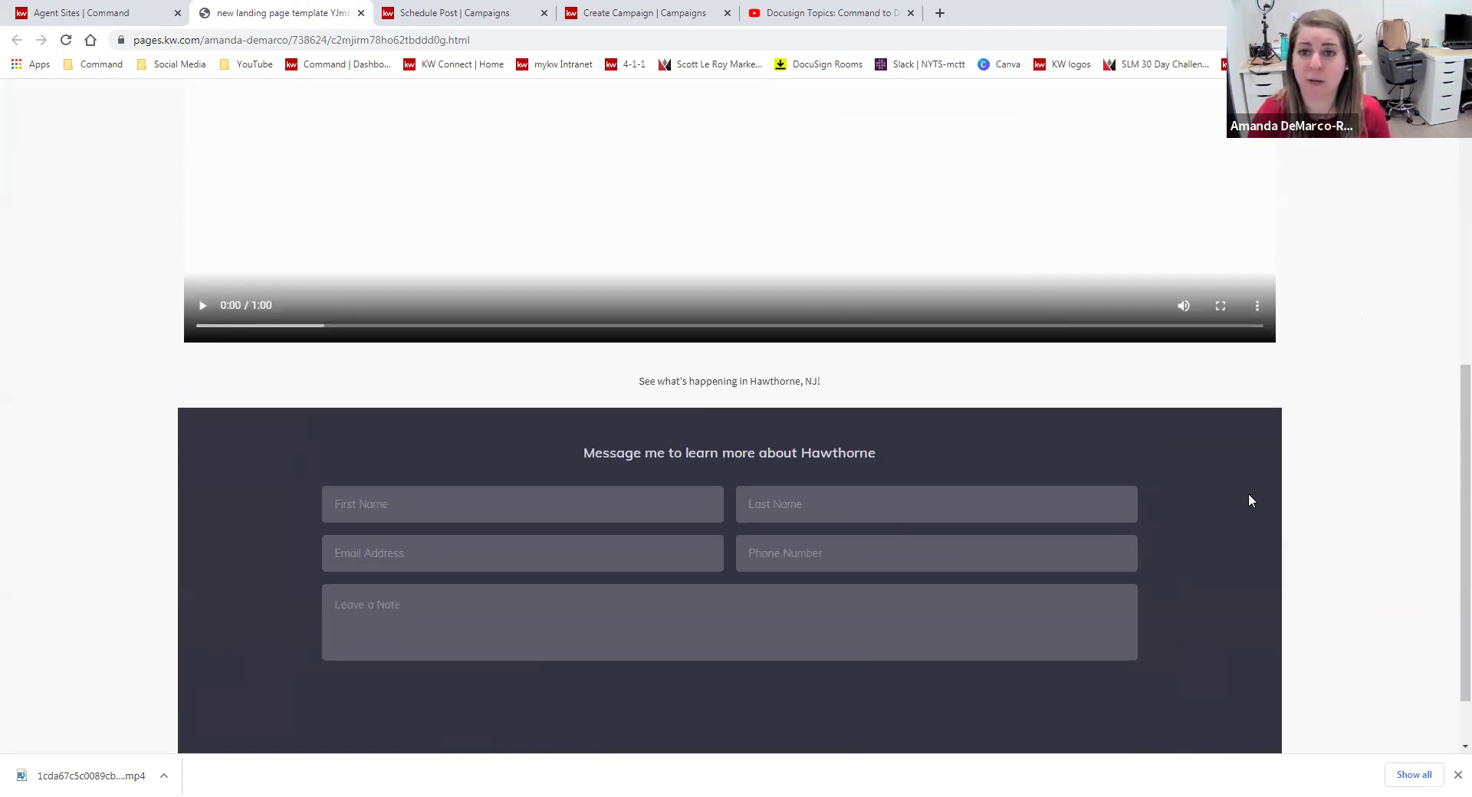
scroll(1370, 471, "up", 3)
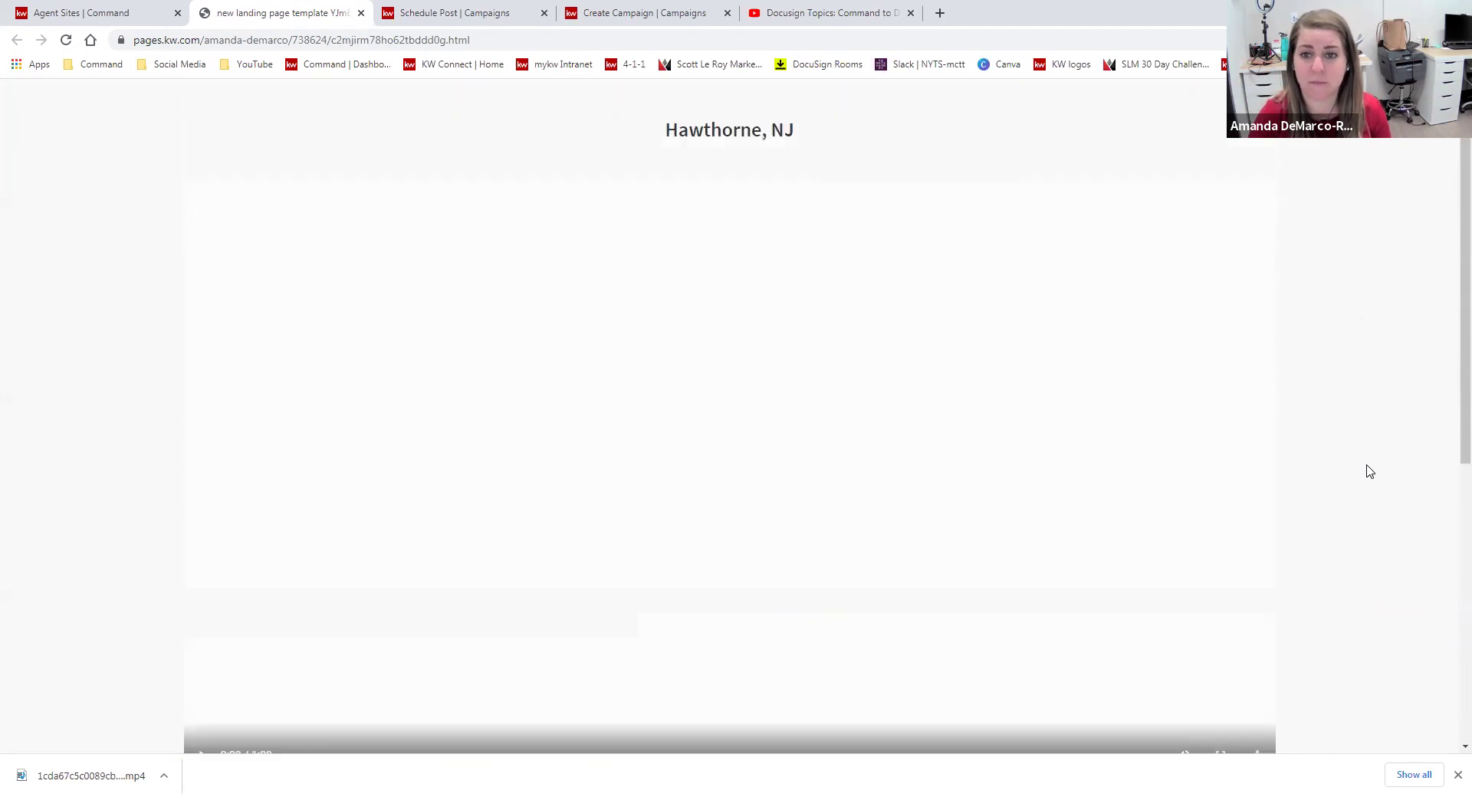
scroll(1370, 472, "down", 1)
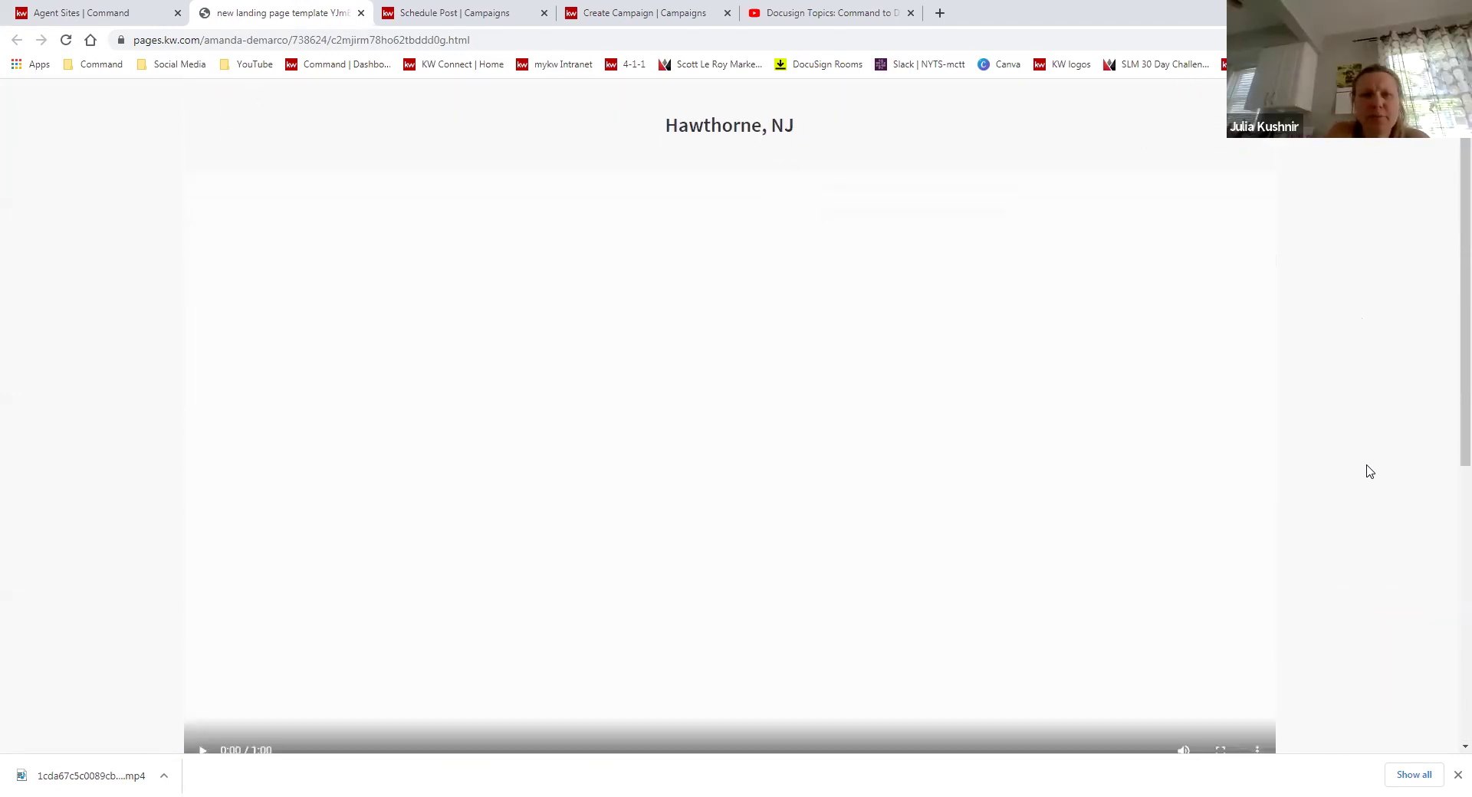
scroll(1370, 472, "down", 1)
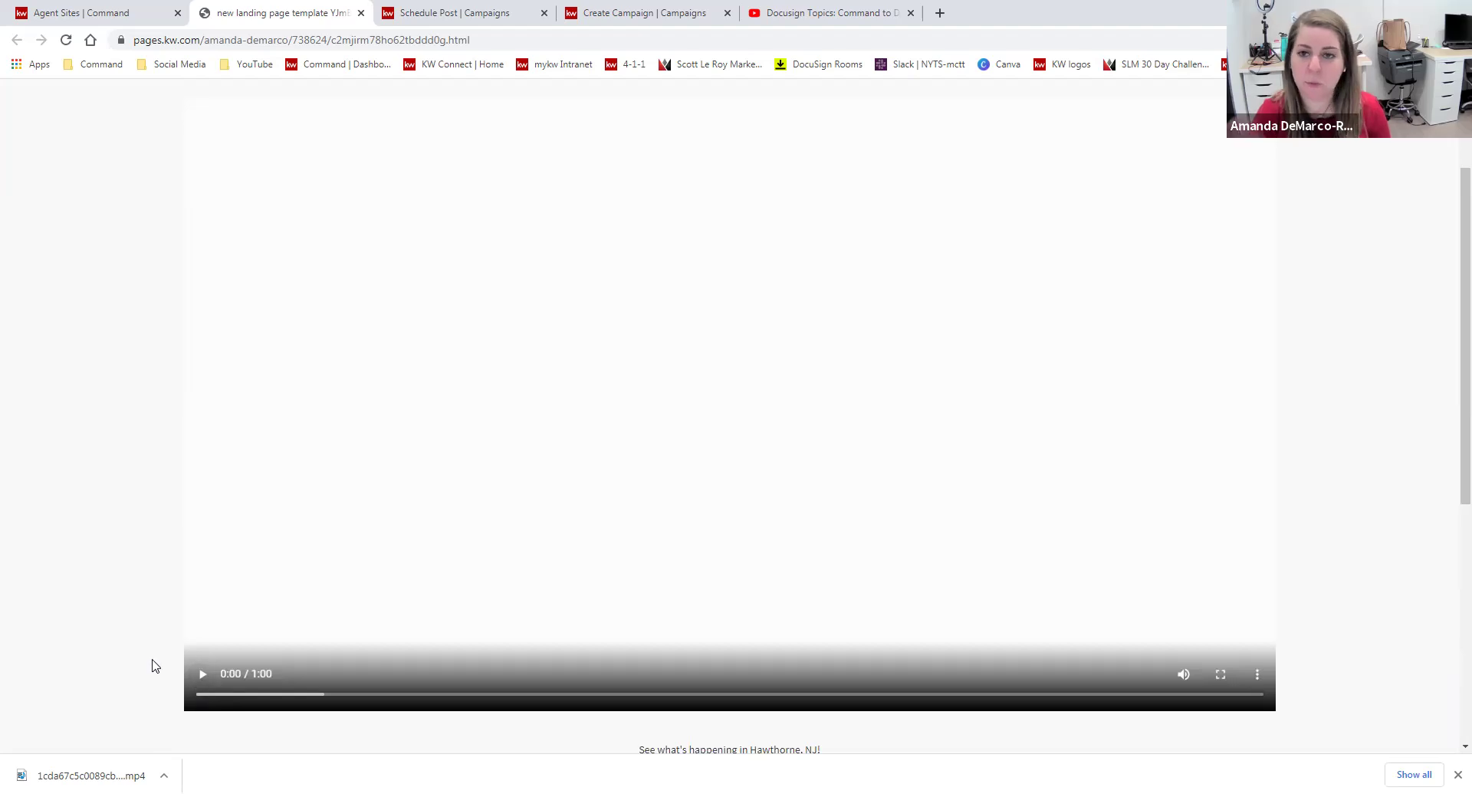
Mute and play the Hawthorne, NJ video, pausing at 0:14 on the $469,620 average price.
left_click(1184, 674)
left_click(202, 674)
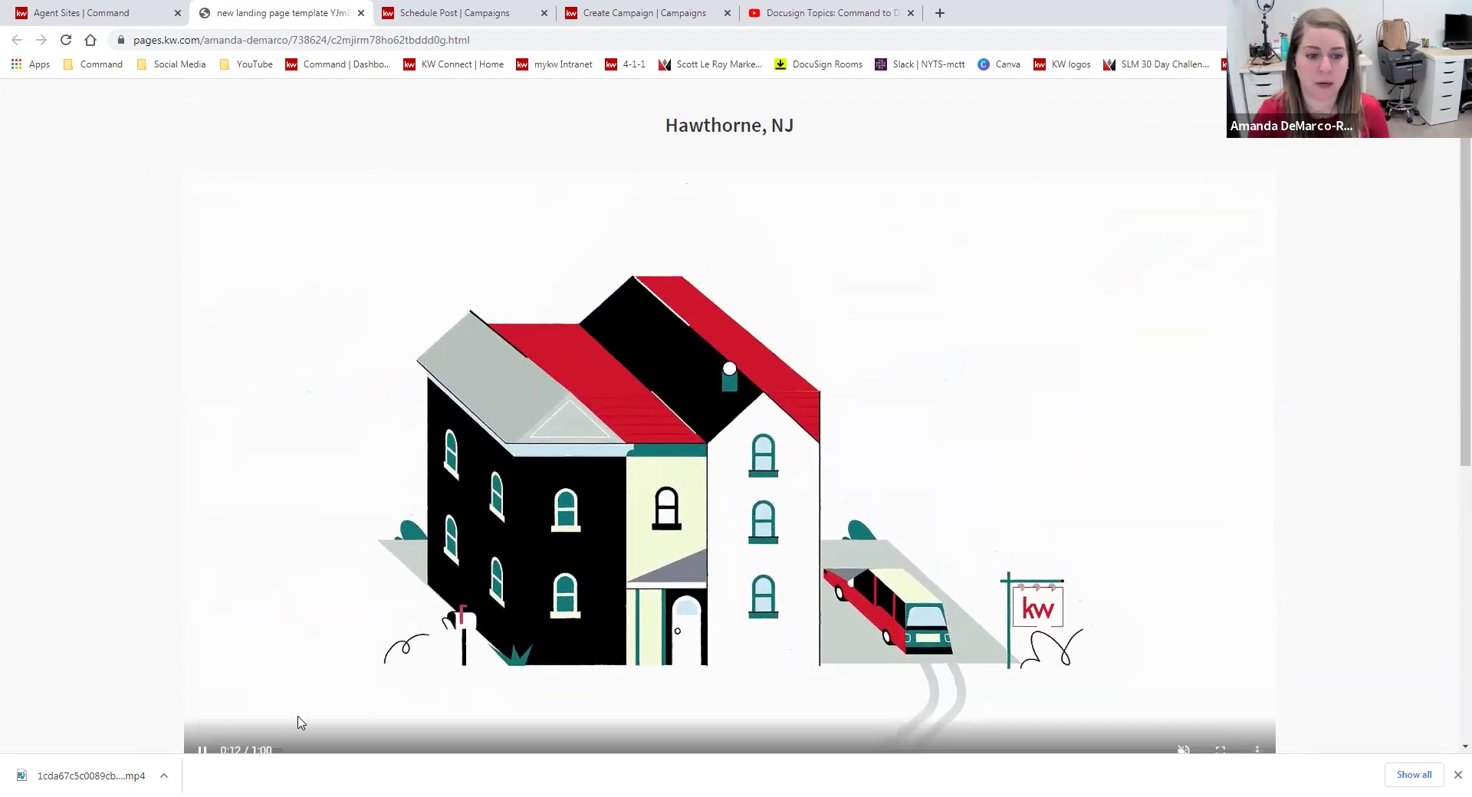
left_click(203, 750)
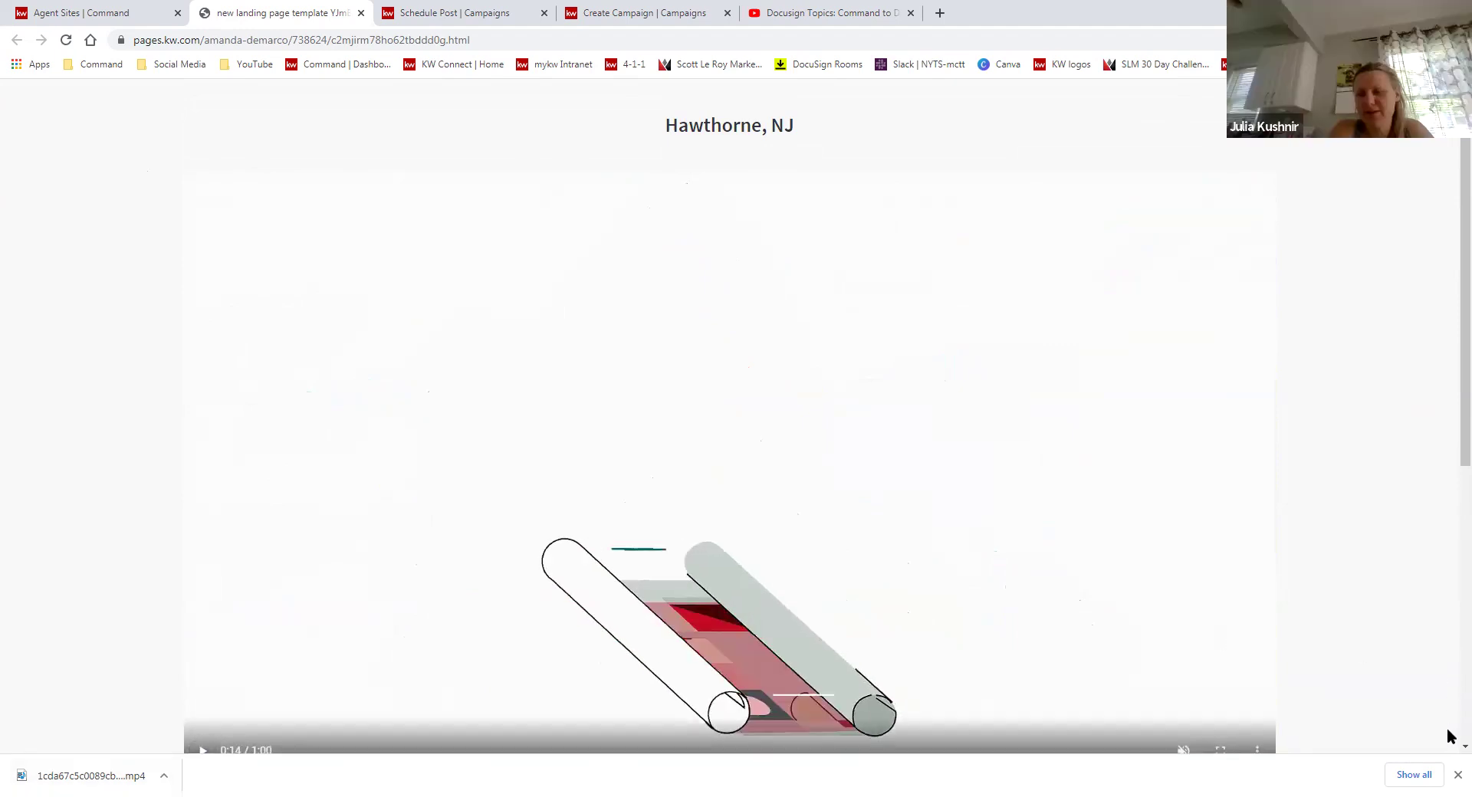
left_click(1458, 776)
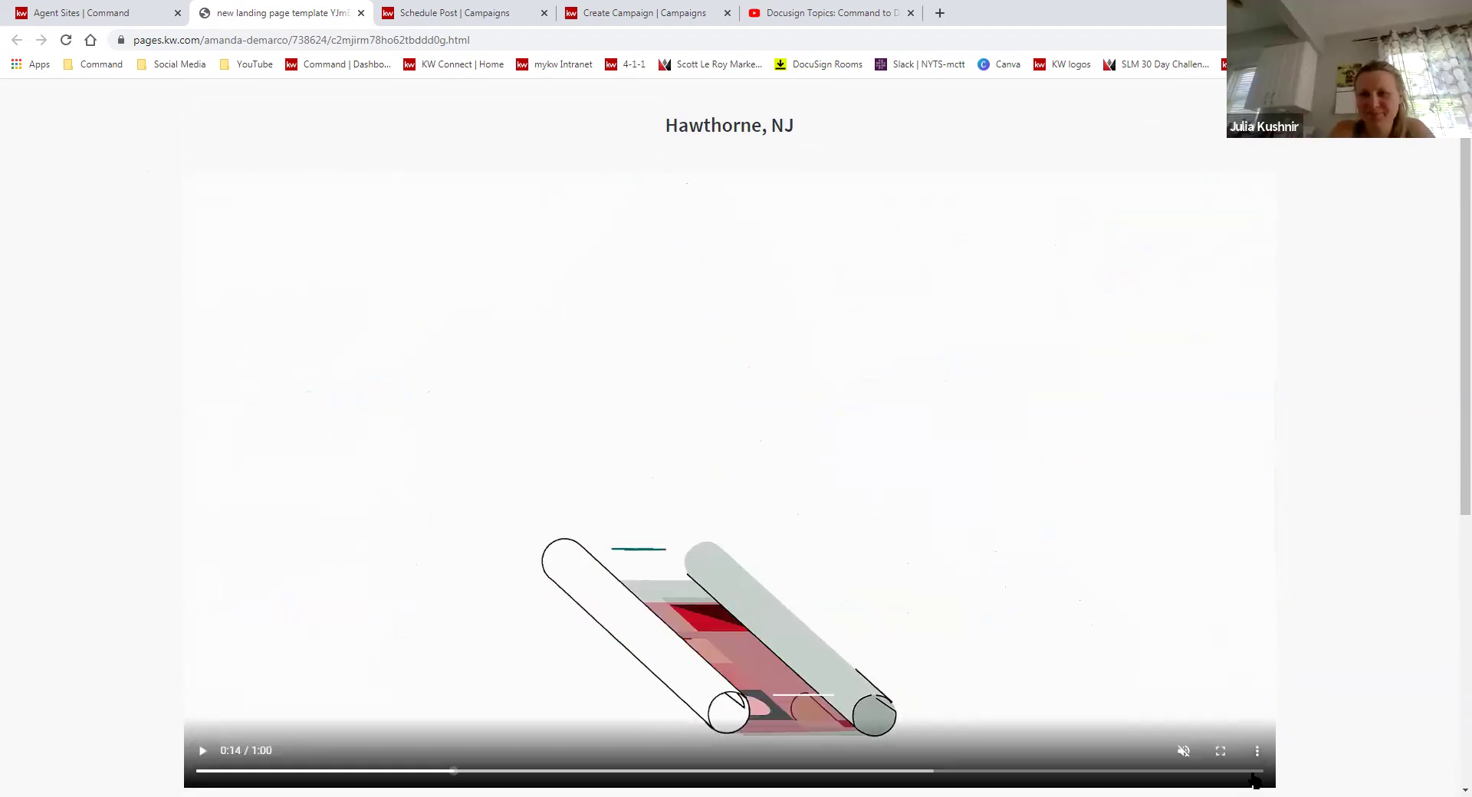
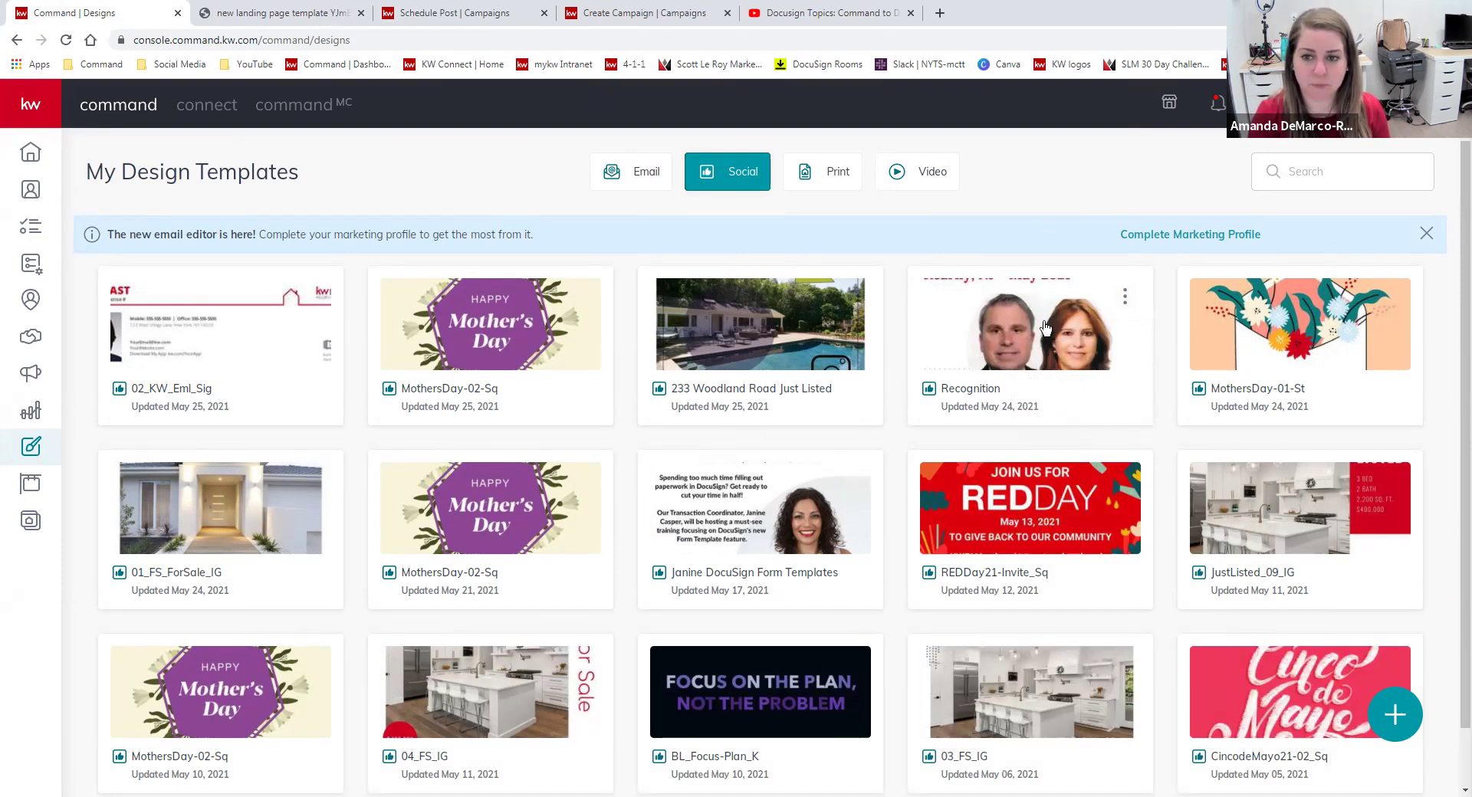
Check the Recognition design's options menu, then open the Recognition graphic in the We Brand editor.
left_click(1125, 297)
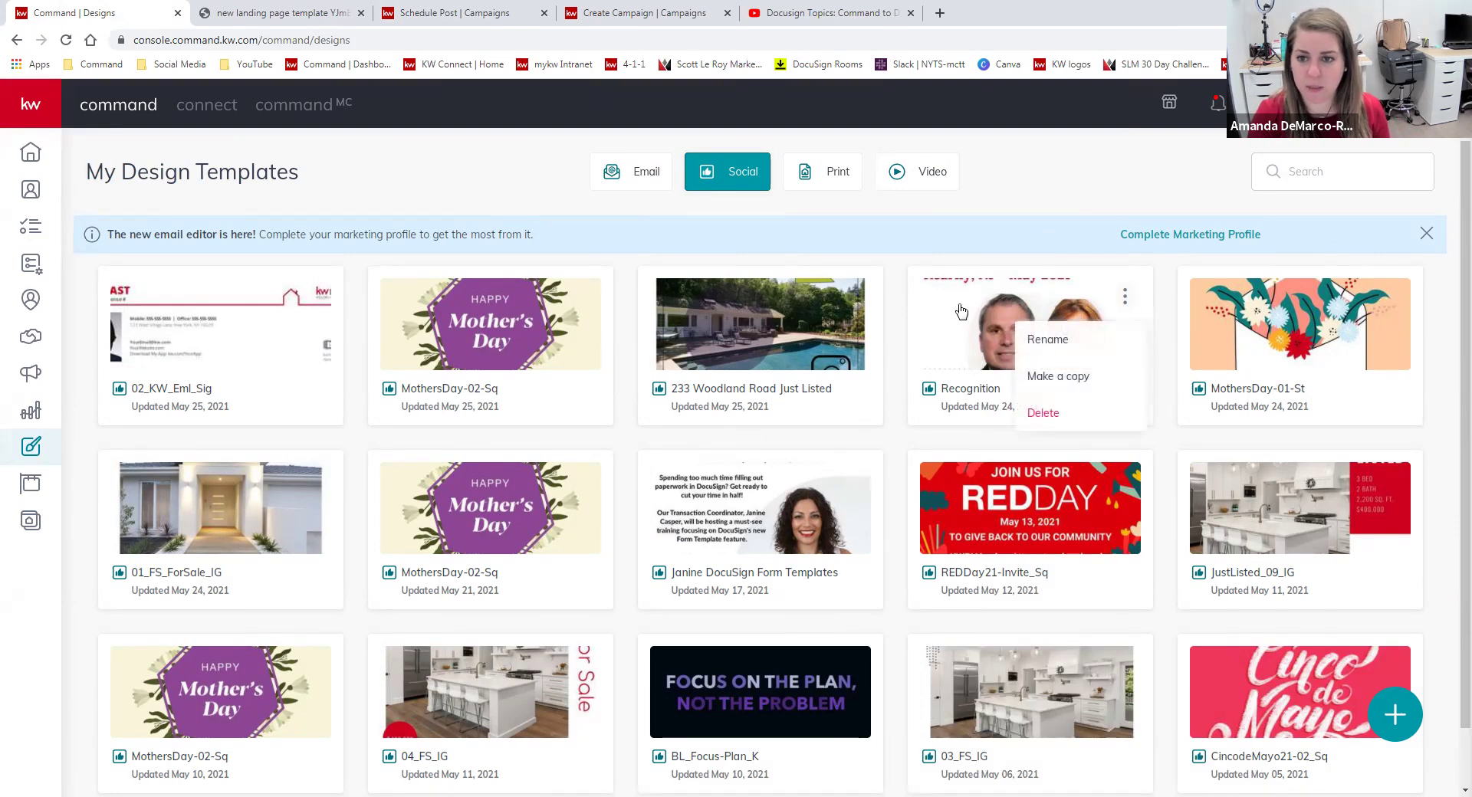
left_click(1077, 376)
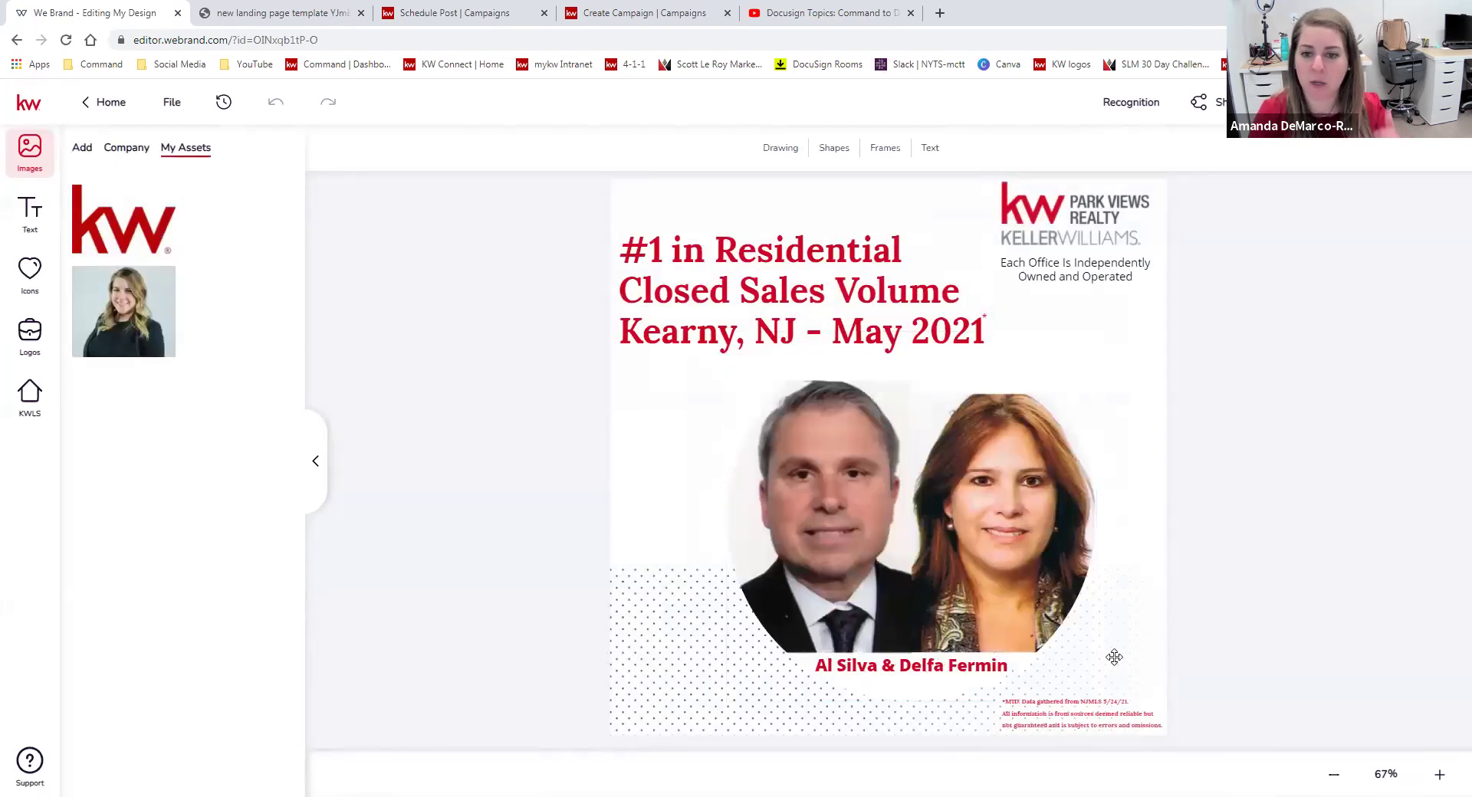
Replace the two agents' photo with the uploaded image of the man in the blue jacket.
left_click(859, 560)
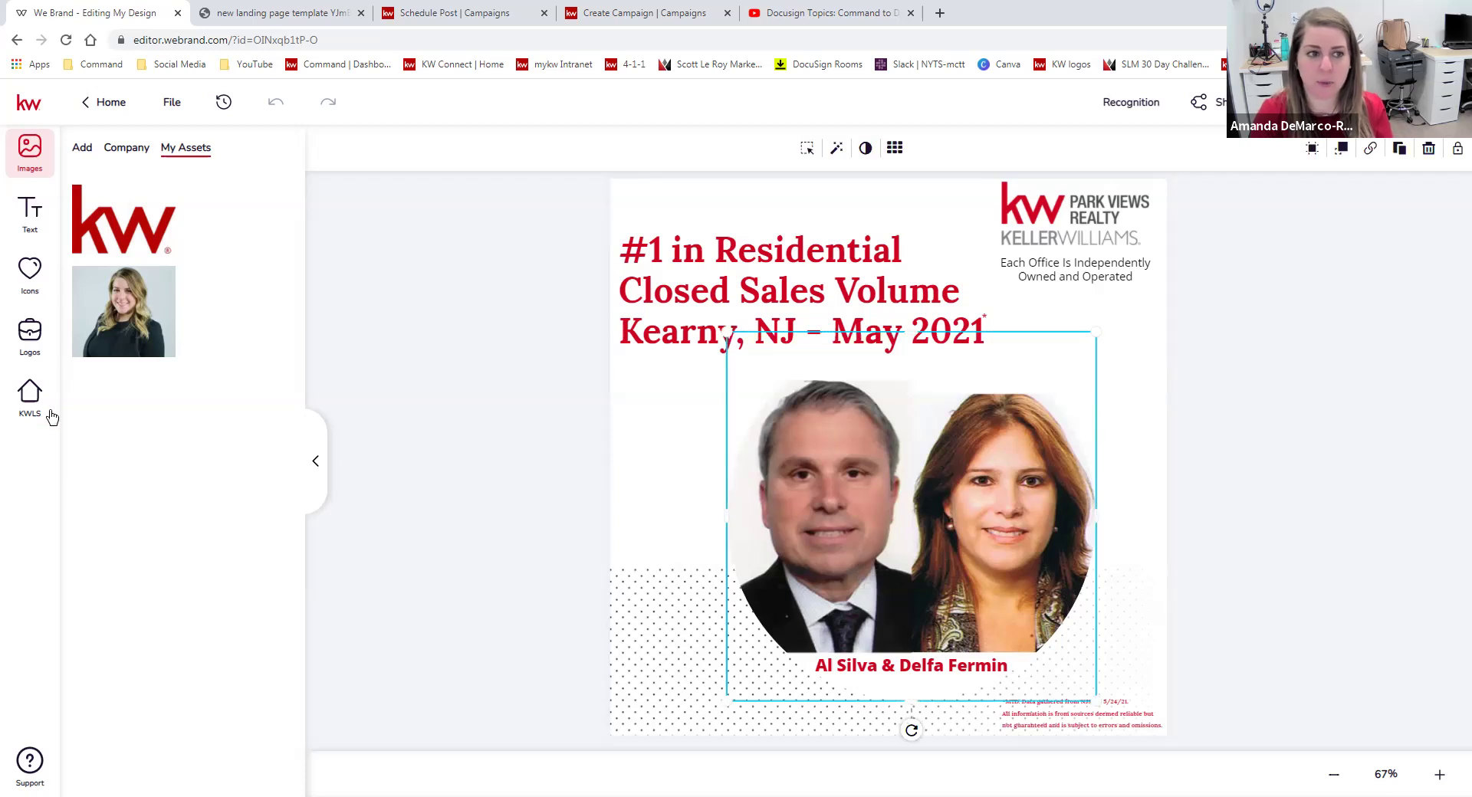
left_click(82, 147)
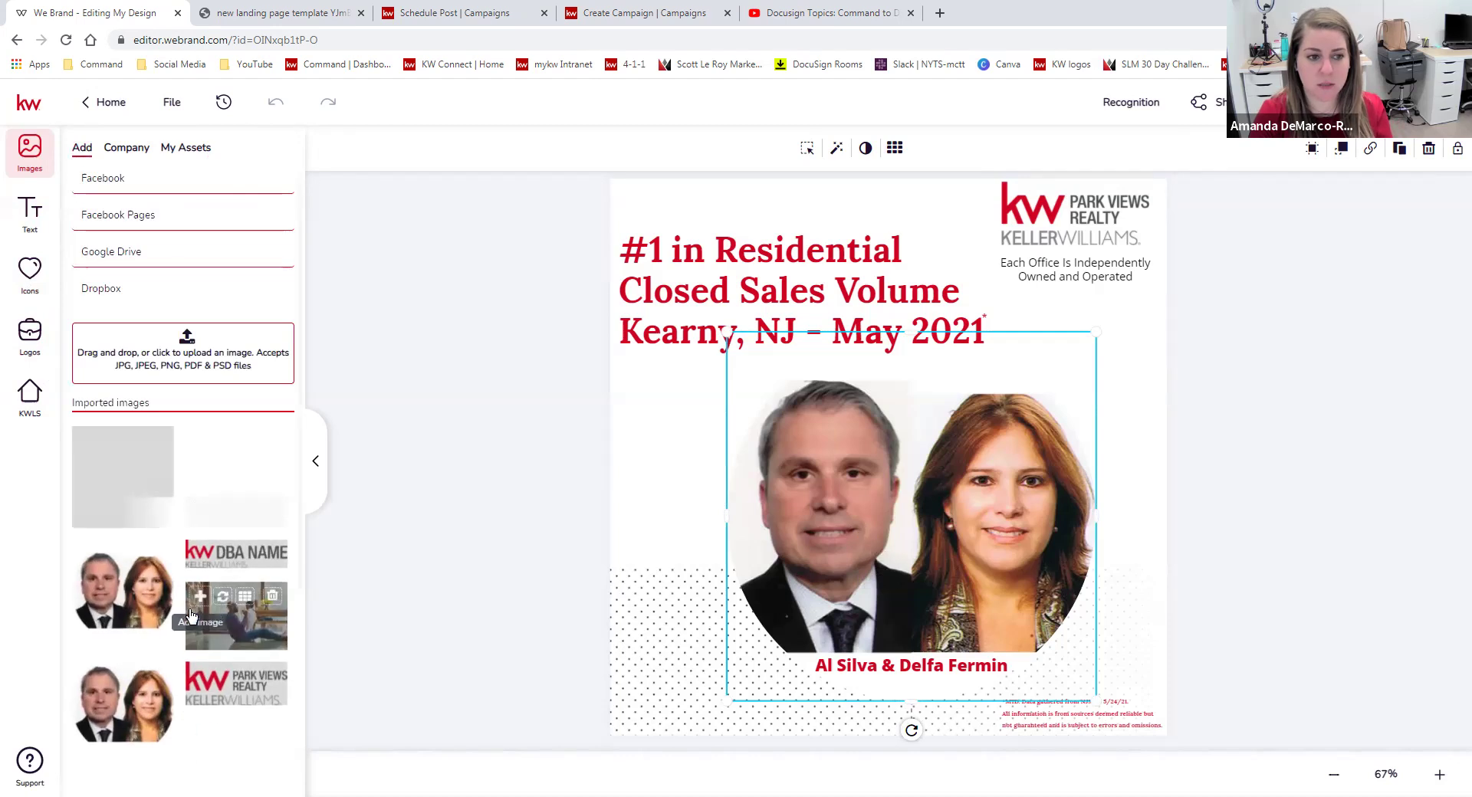
scroll(198, 569, "down", 6)
scroll(198, 569, "down", 2)
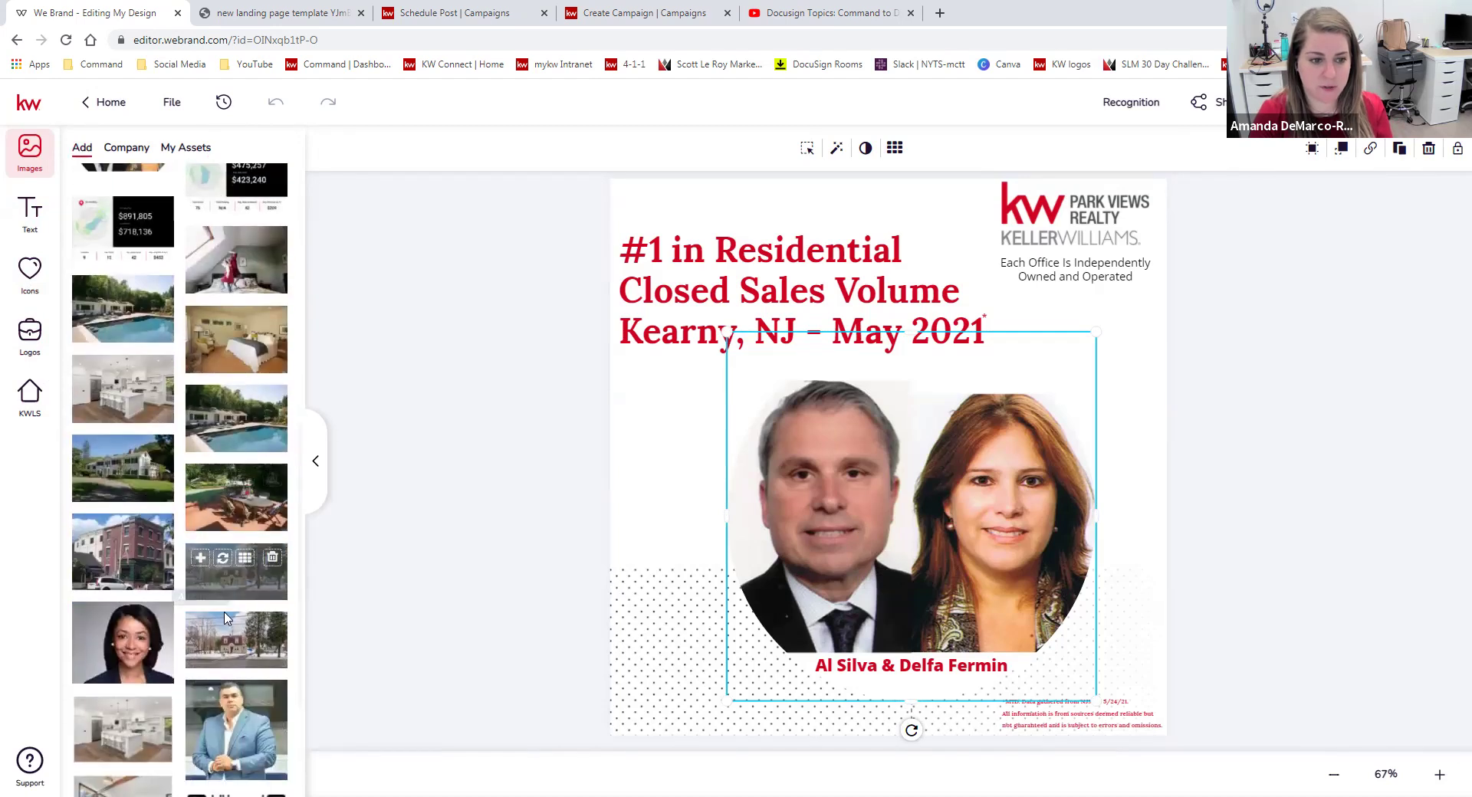
left_click(223, 618)
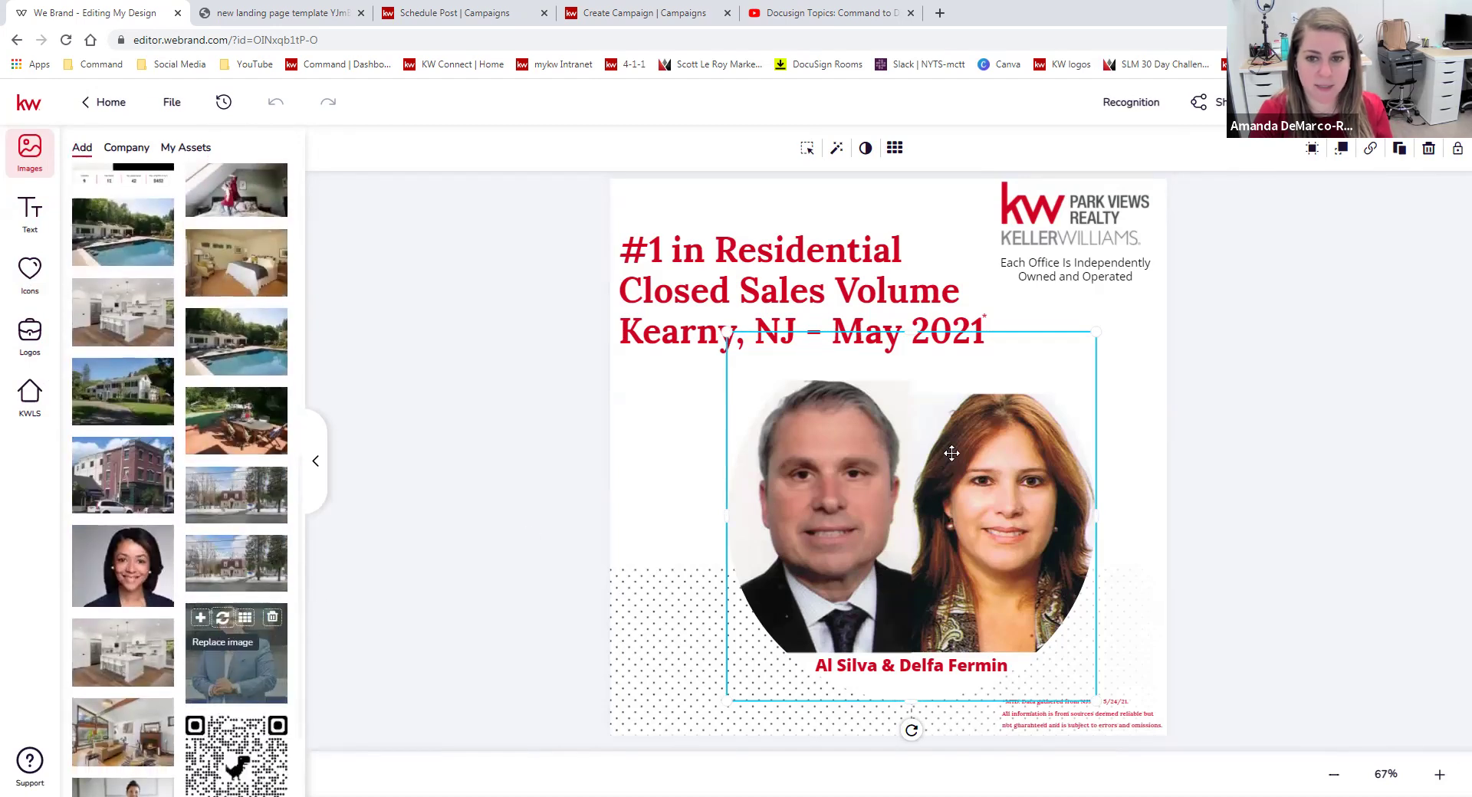
left_click(815, 285)
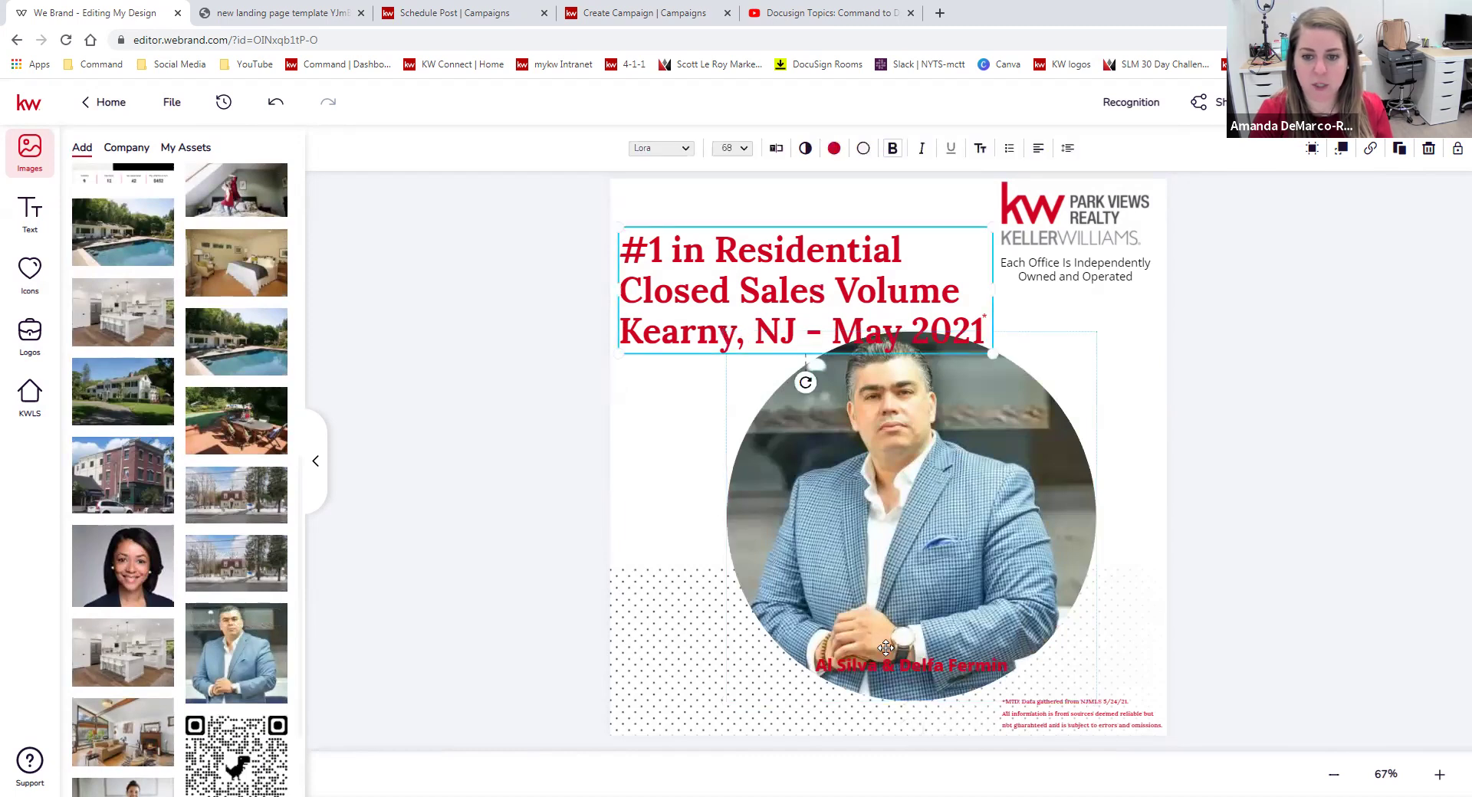
Delete the agents' names caption from the Recognition graphic.
left_click(934, 658)
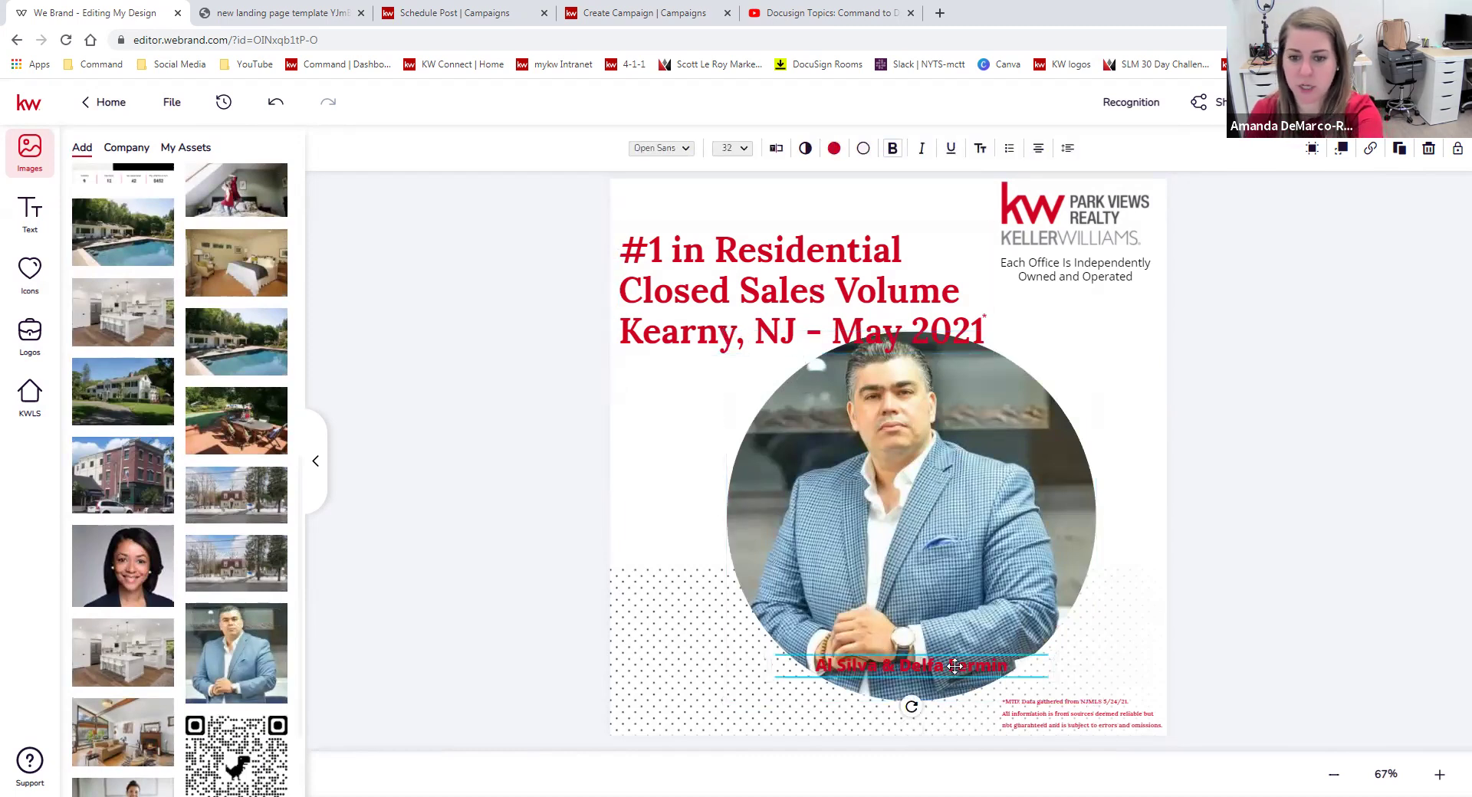
key("Delete")
left_click(803, 313)
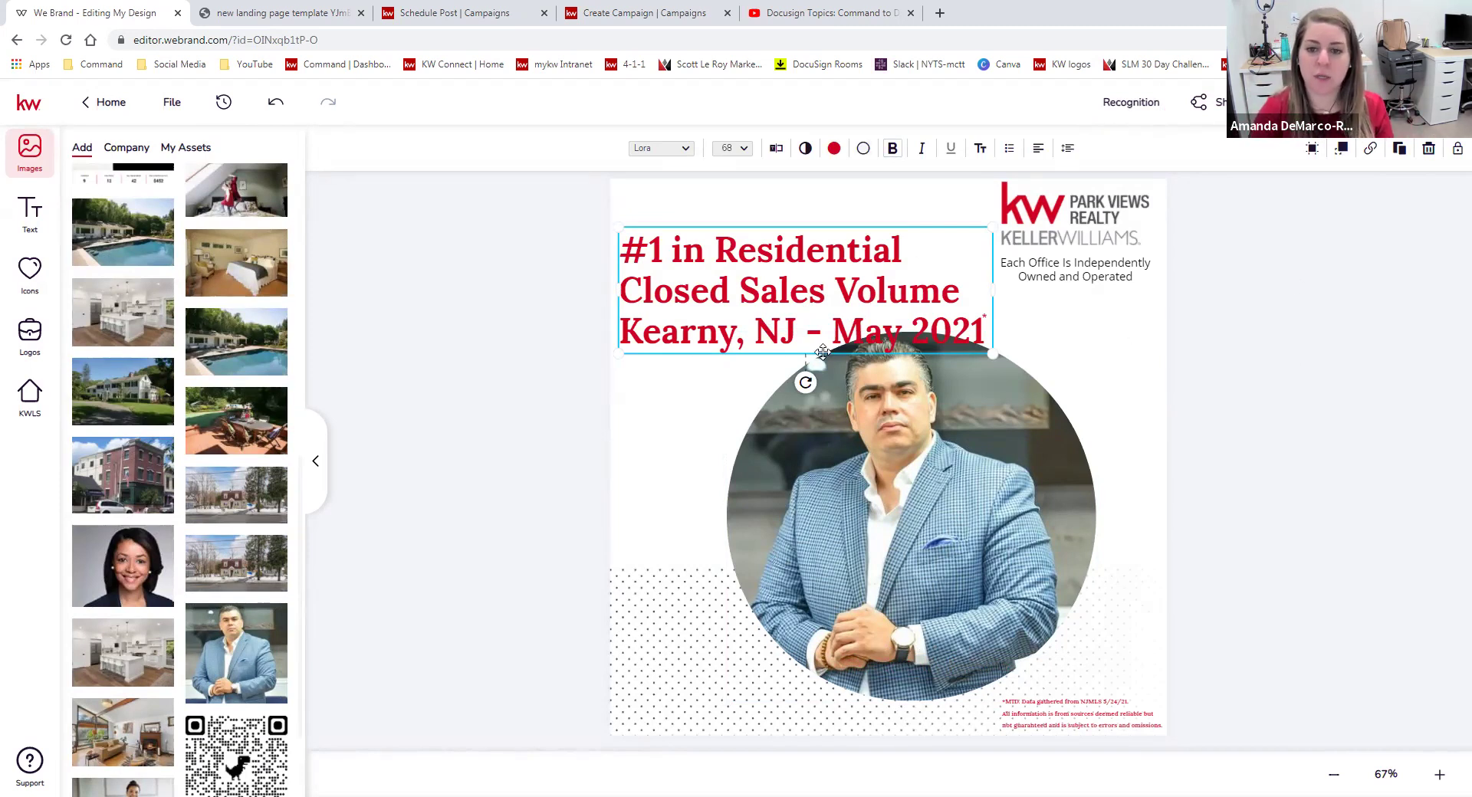
left_click(1286, 479)
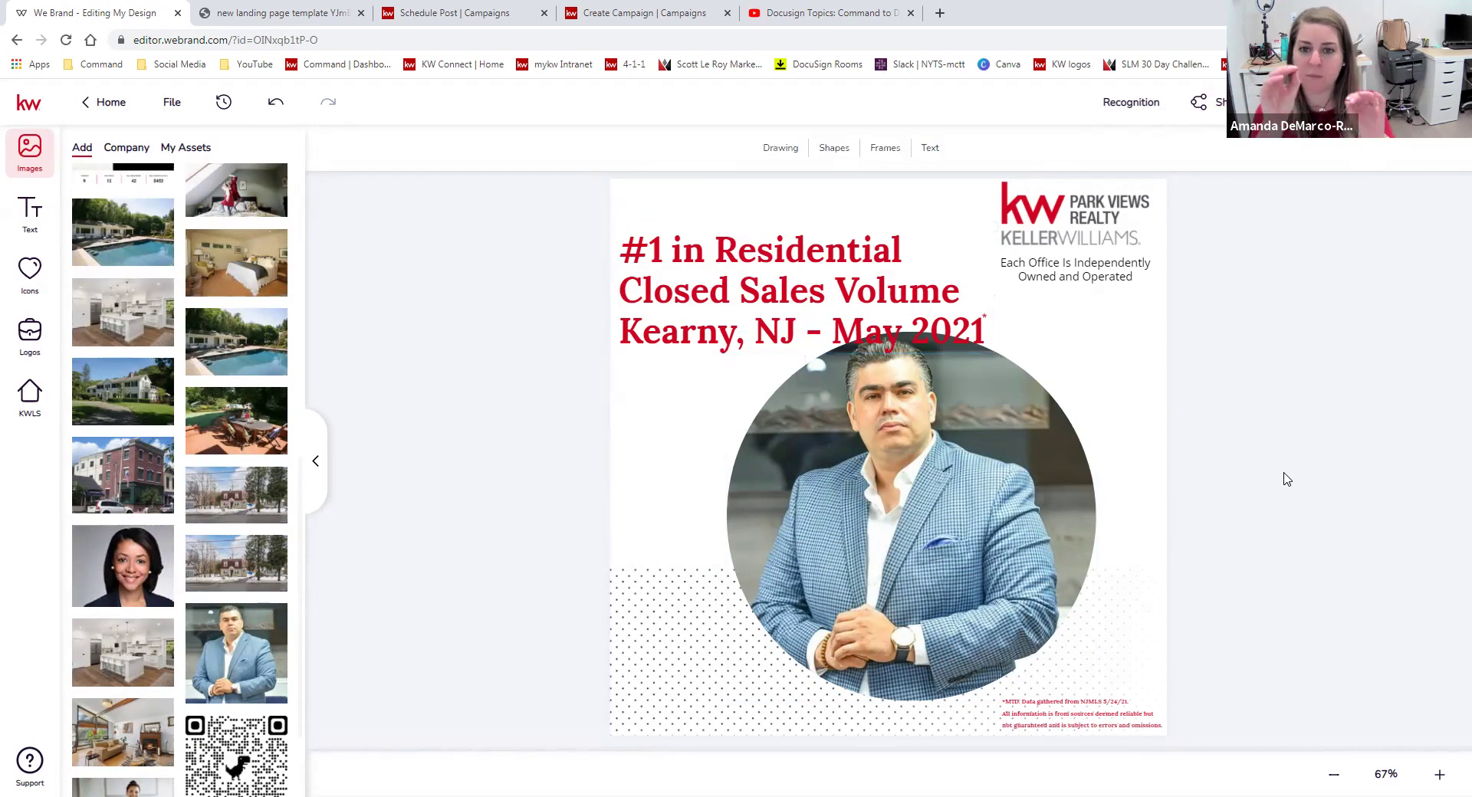
Nudge the '#1 in Residential Closed Sales Volume' headline upward, clear of the blue-jacket photo.
left_click_drag(774, 328, 776, 298)
left_click(1256, 447)
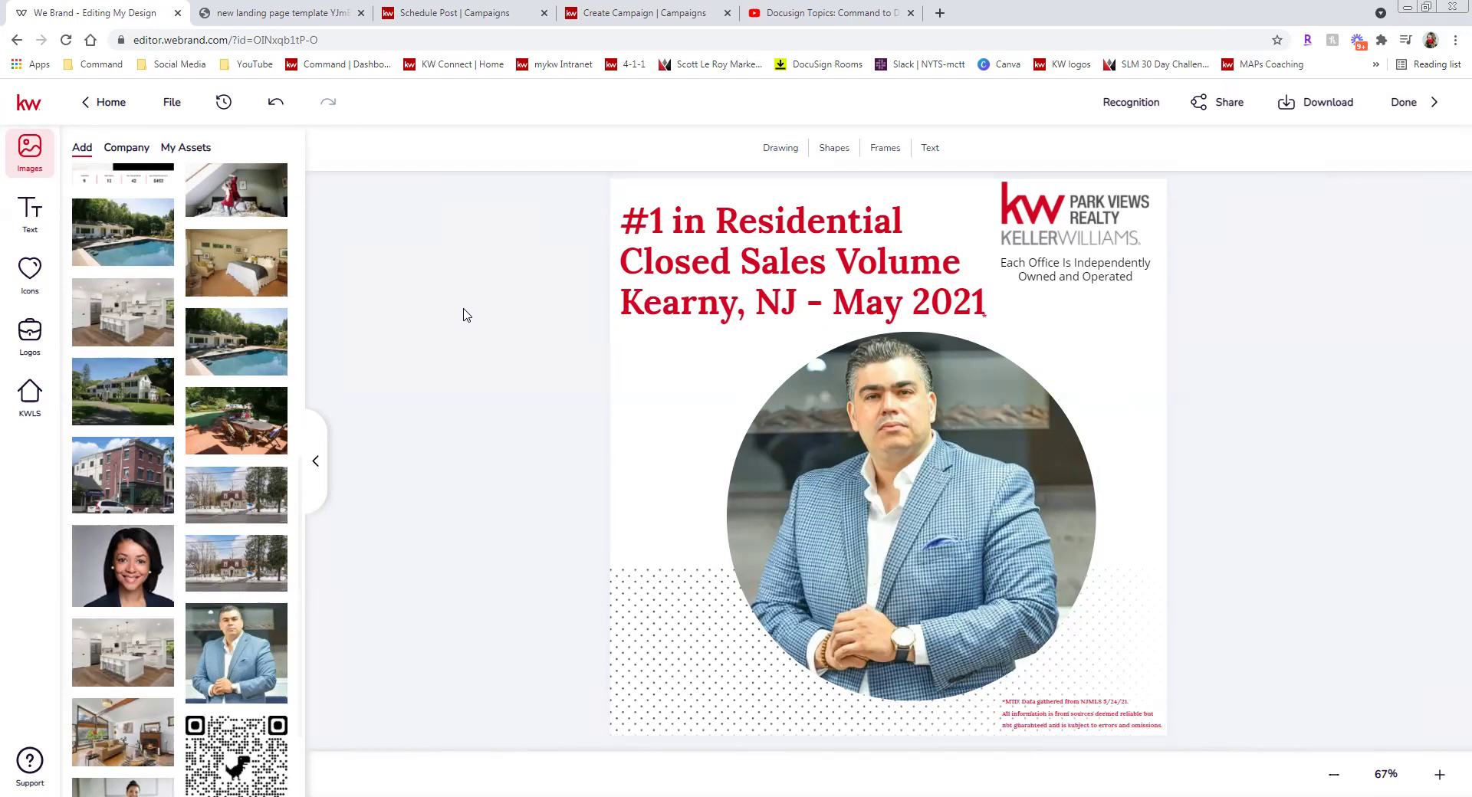
left_click(108, 107)
left_click(713, 506)
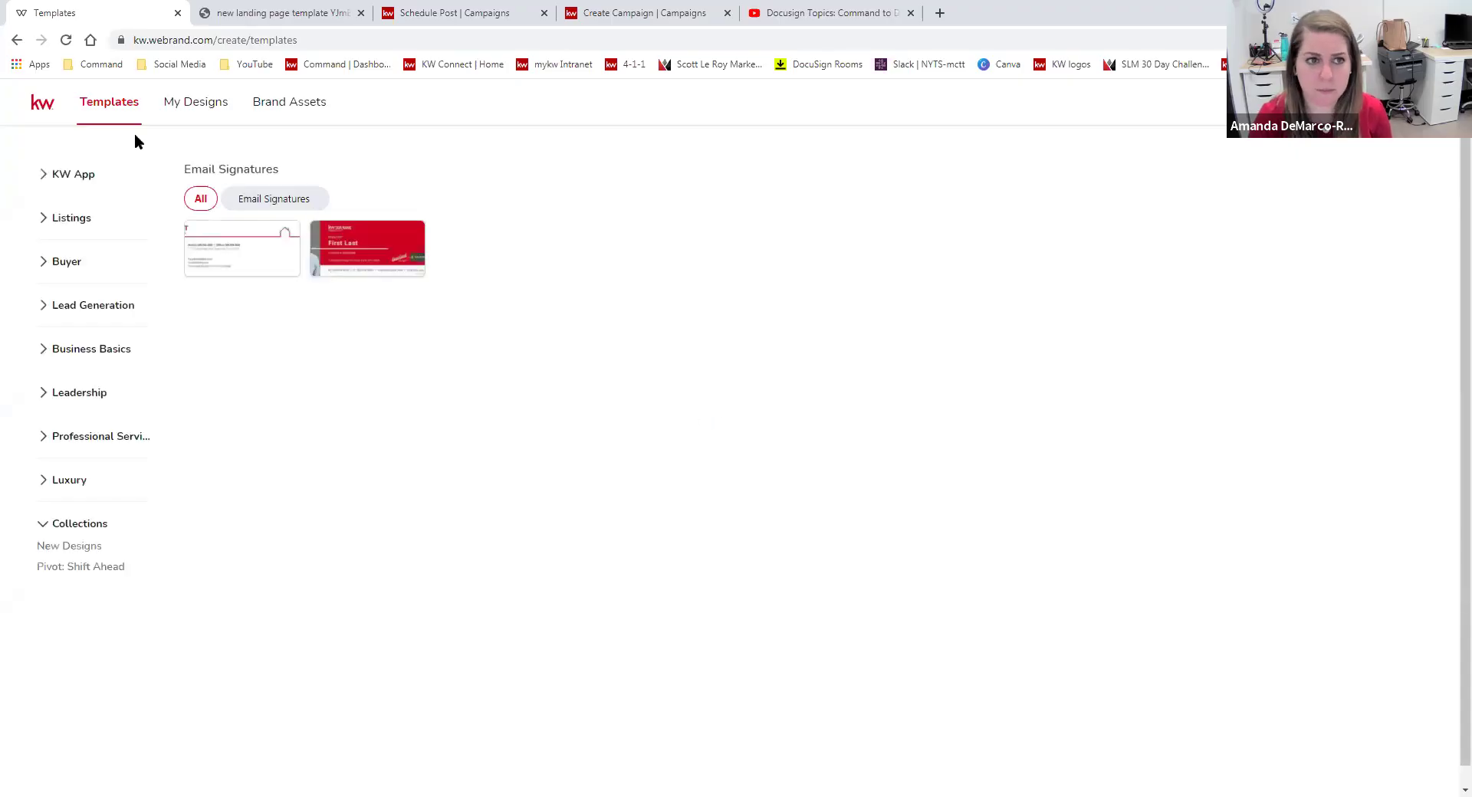
left_click(197, 107)
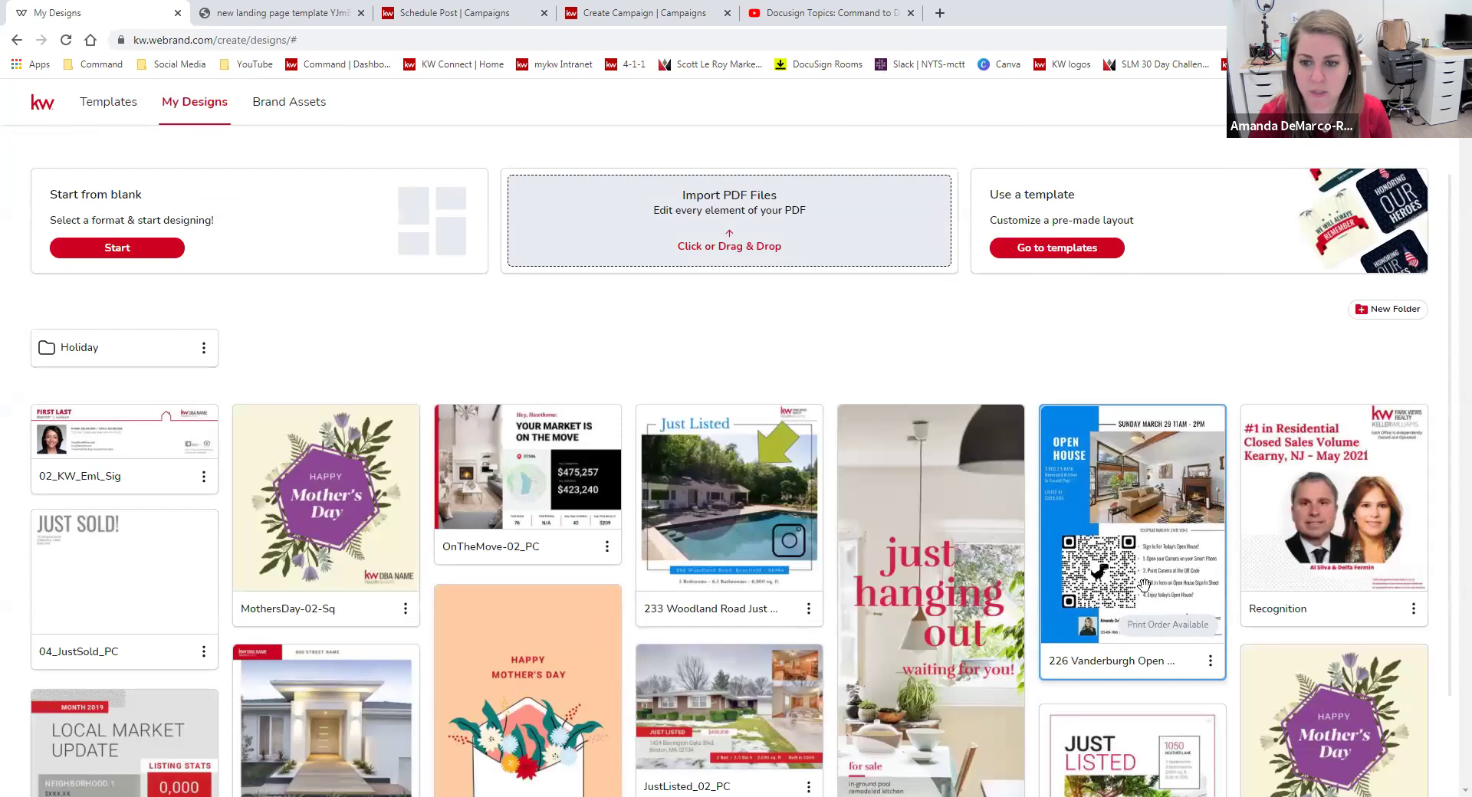
left_click(1210, 662)
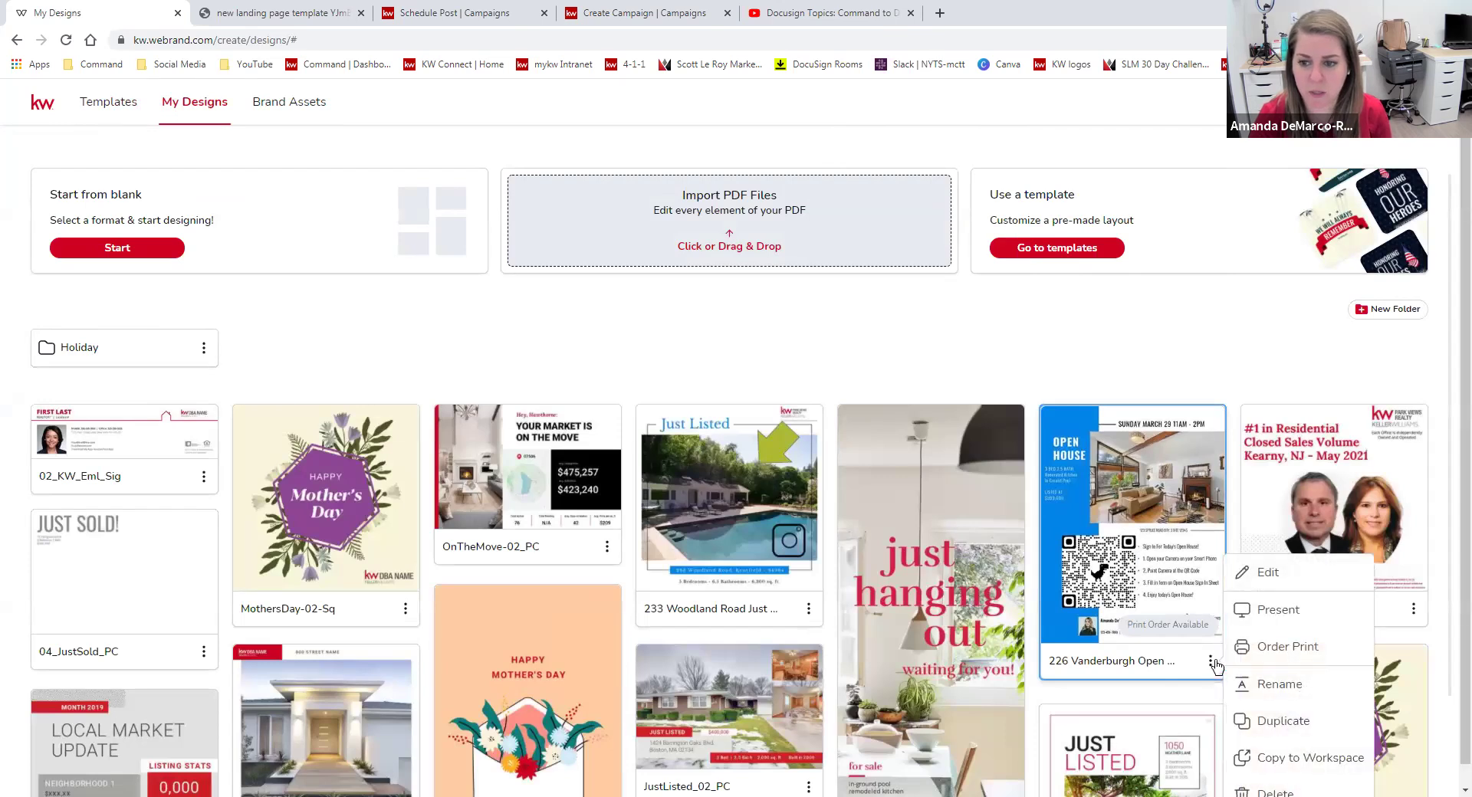
left_click(1267, 573)
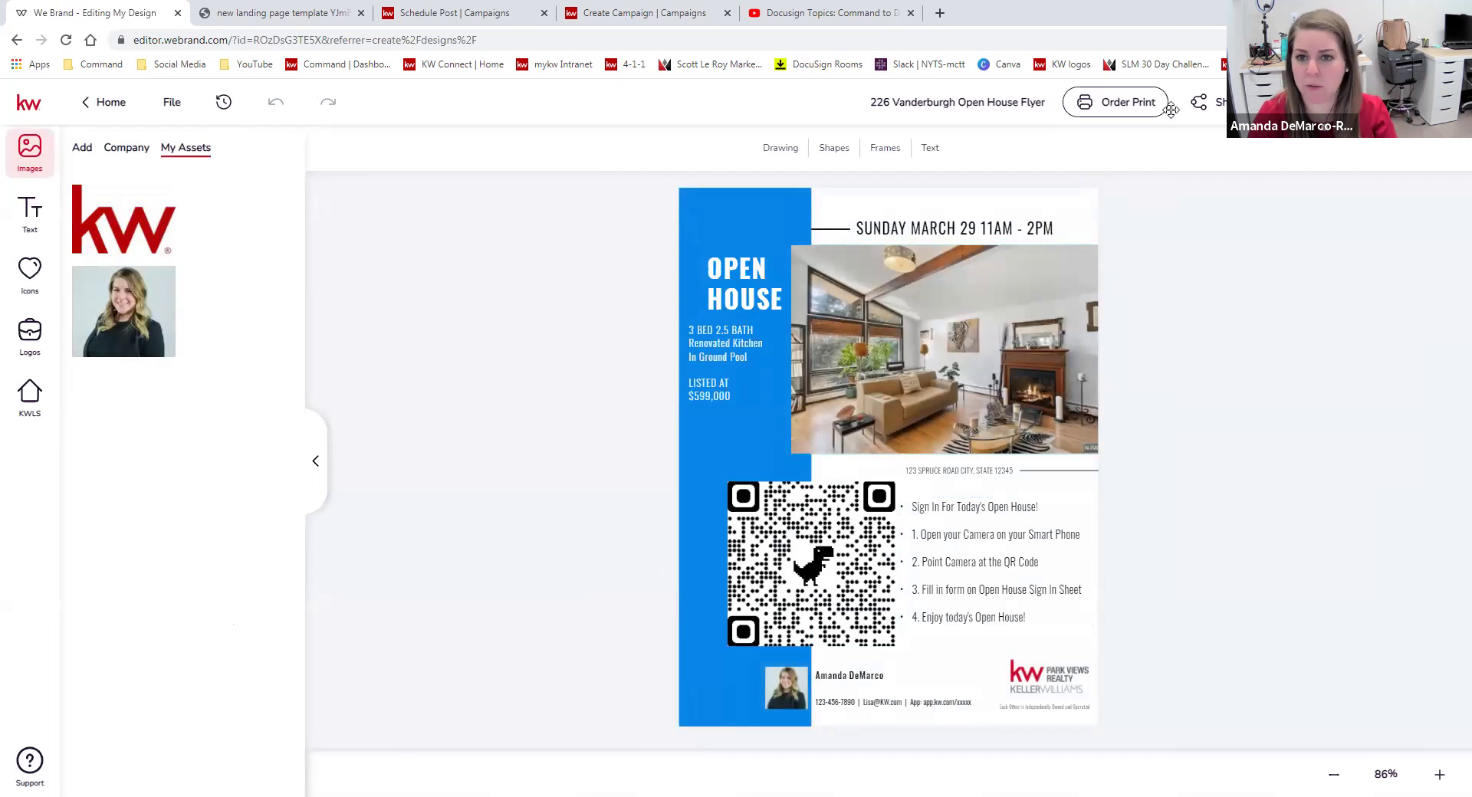
Edit the date line to read 'SUNDAY May 29 11AM - 2PM' and save the change.
left_click(958, 225)
double_click(959, 230)
left_click(971, 229)
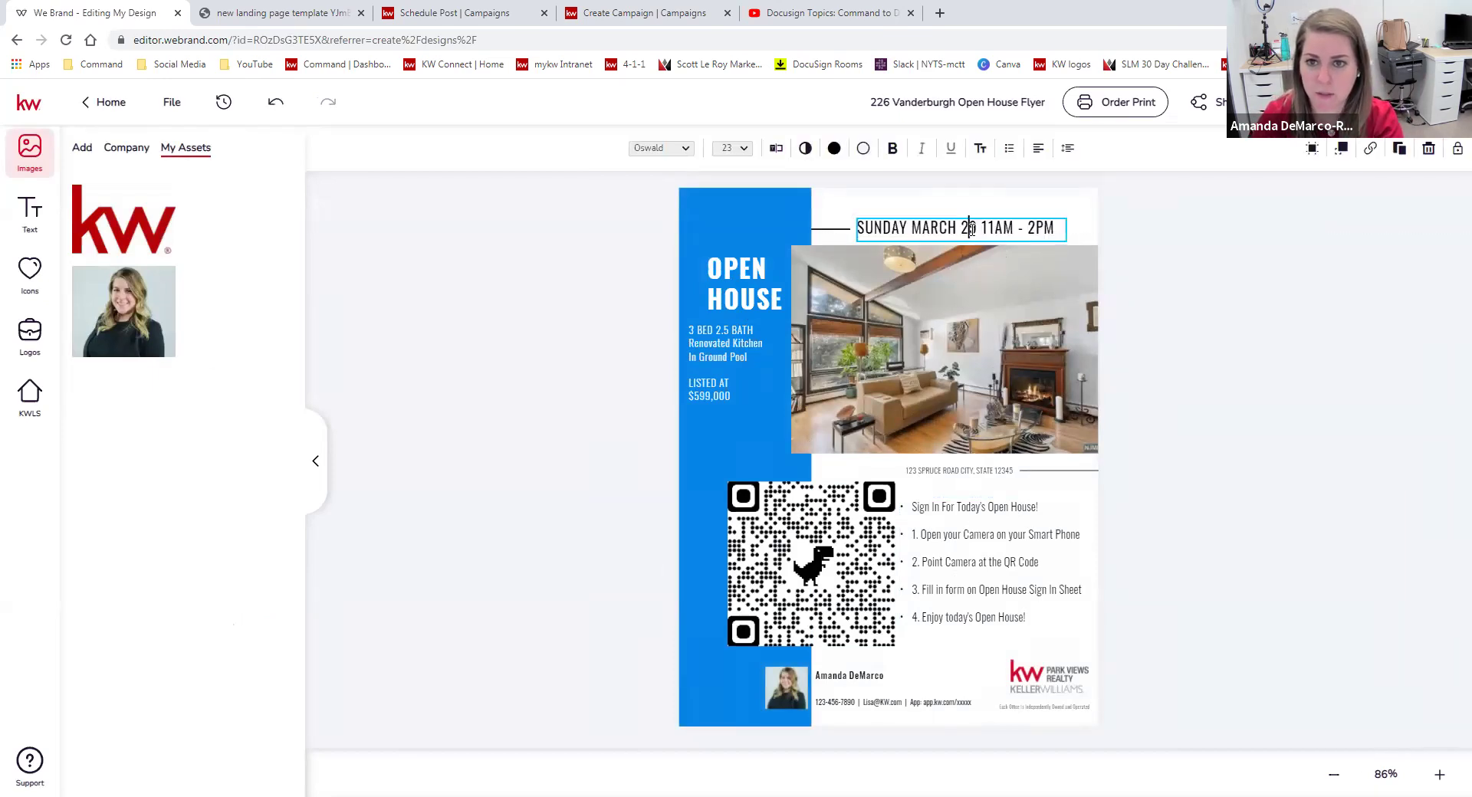
left_click(776, 148)
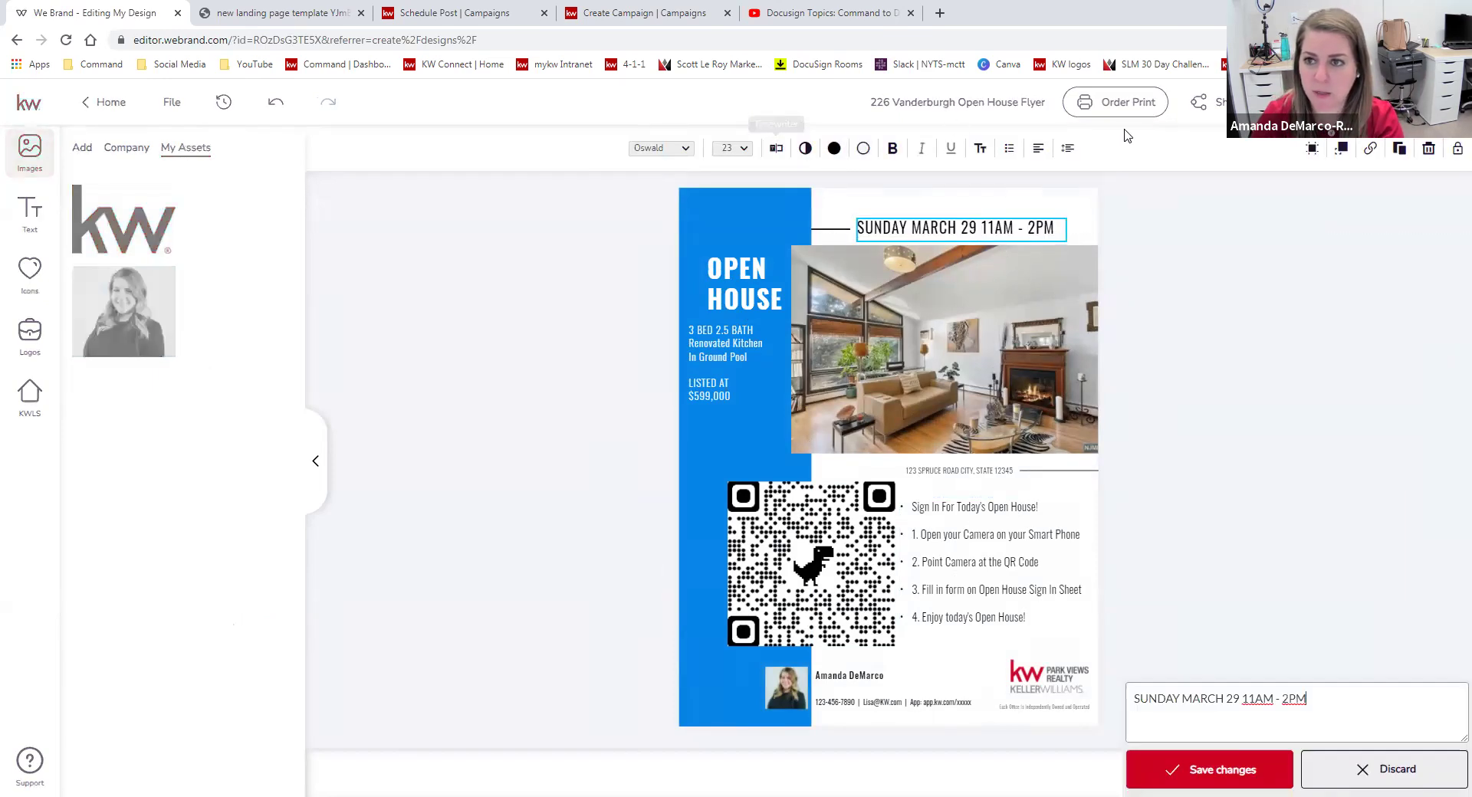
left_click_drag(1233, 148, 1183, 151)
type("May ")
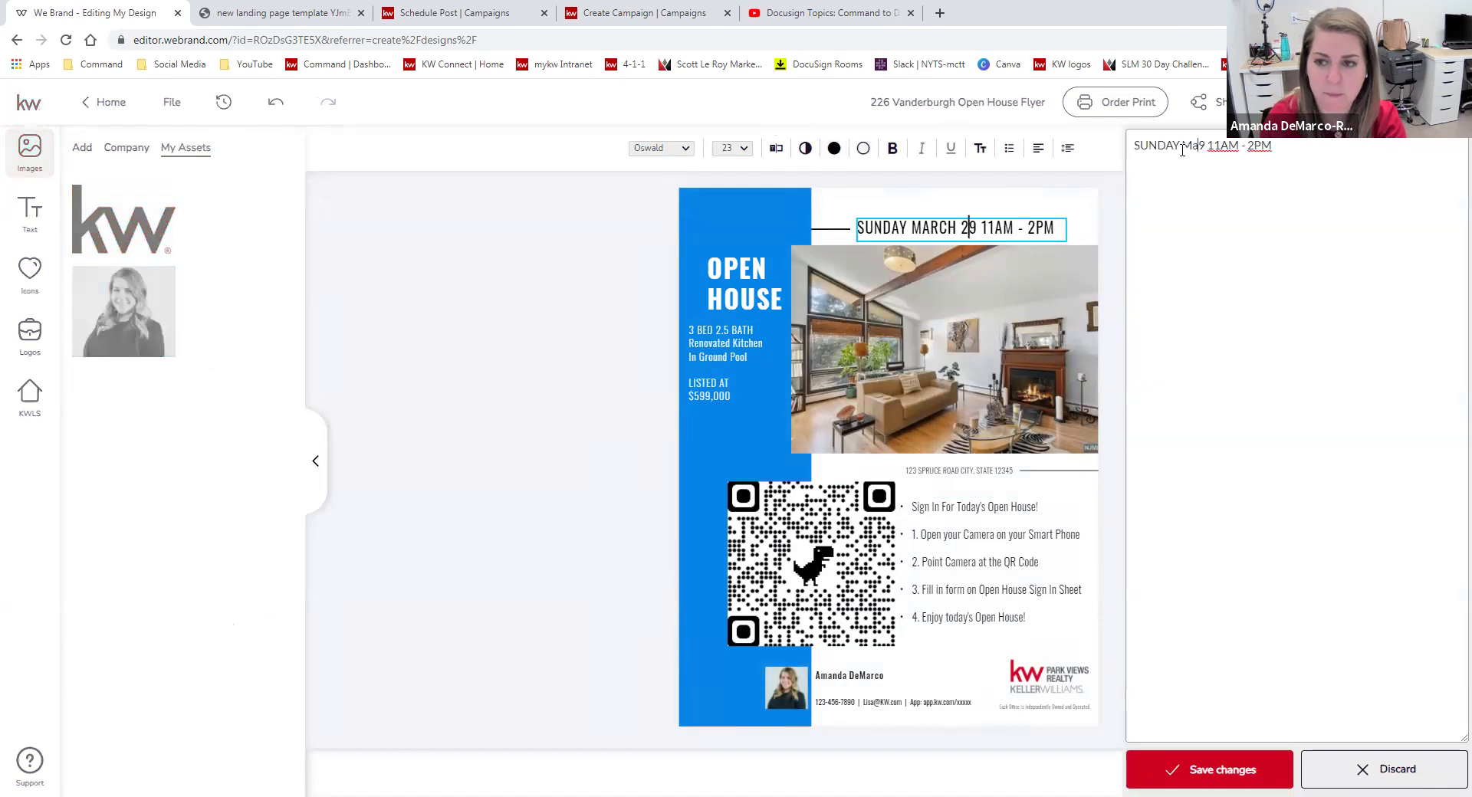
type("2")
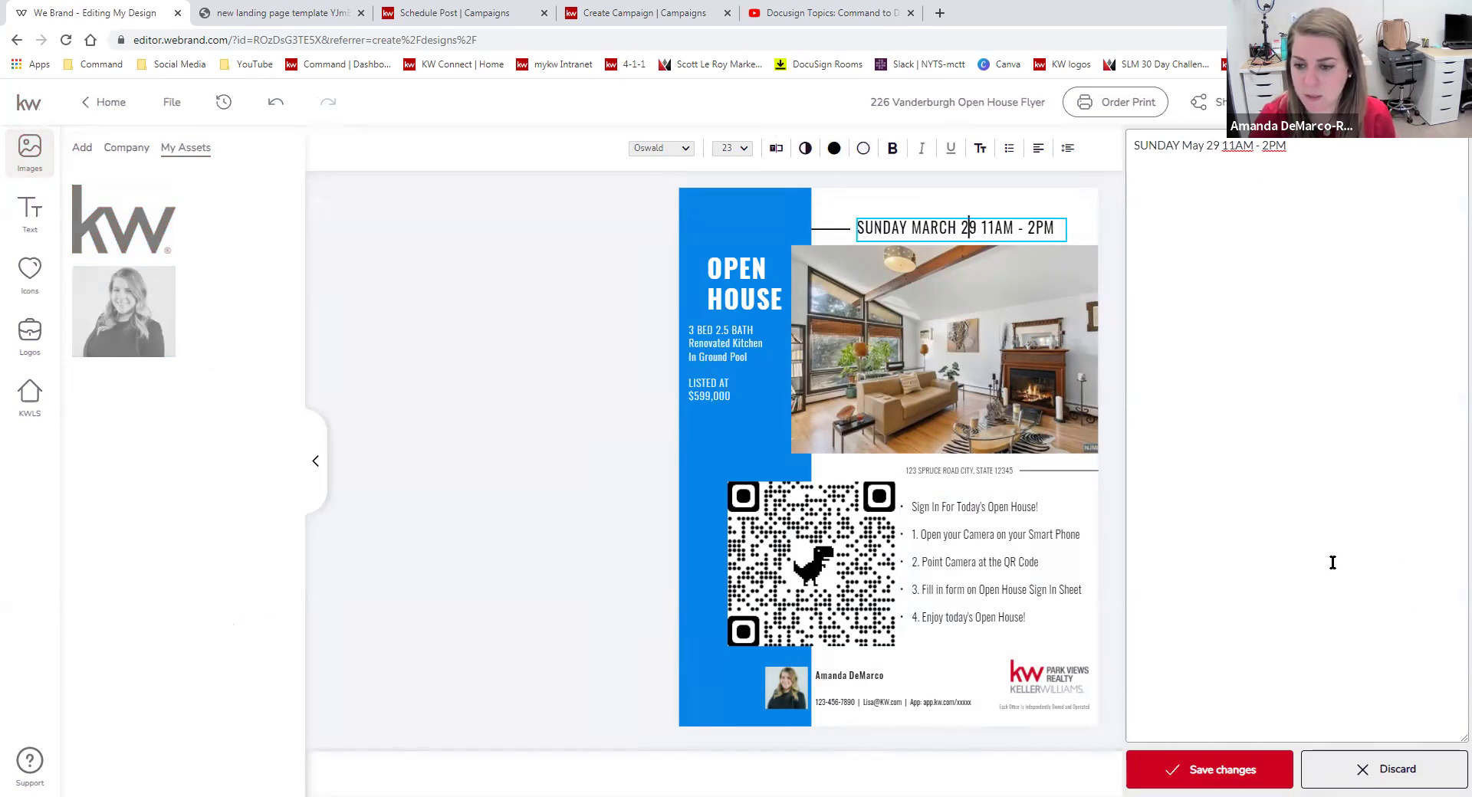
left_click(1281, 759)
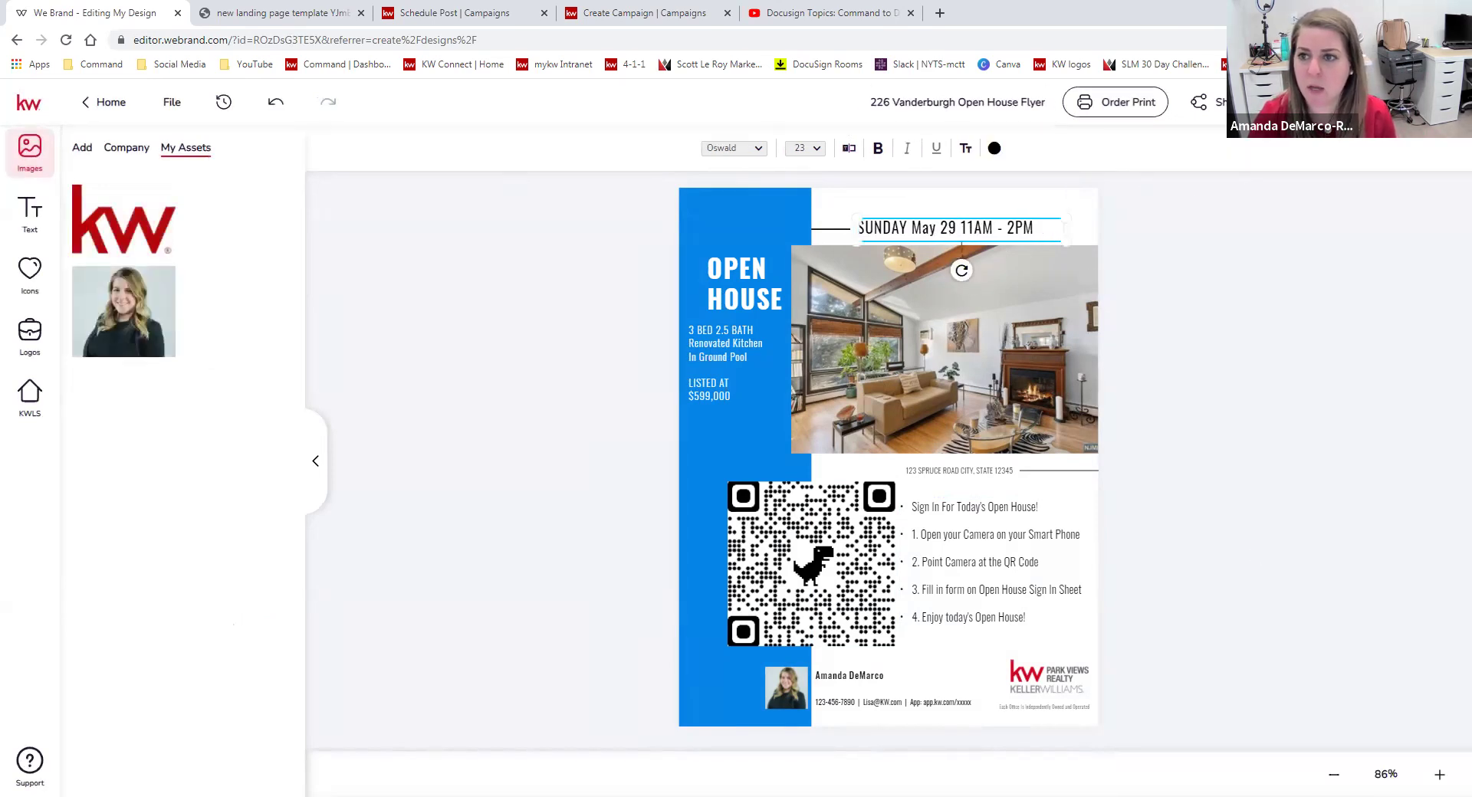
left_click(1312, 102)
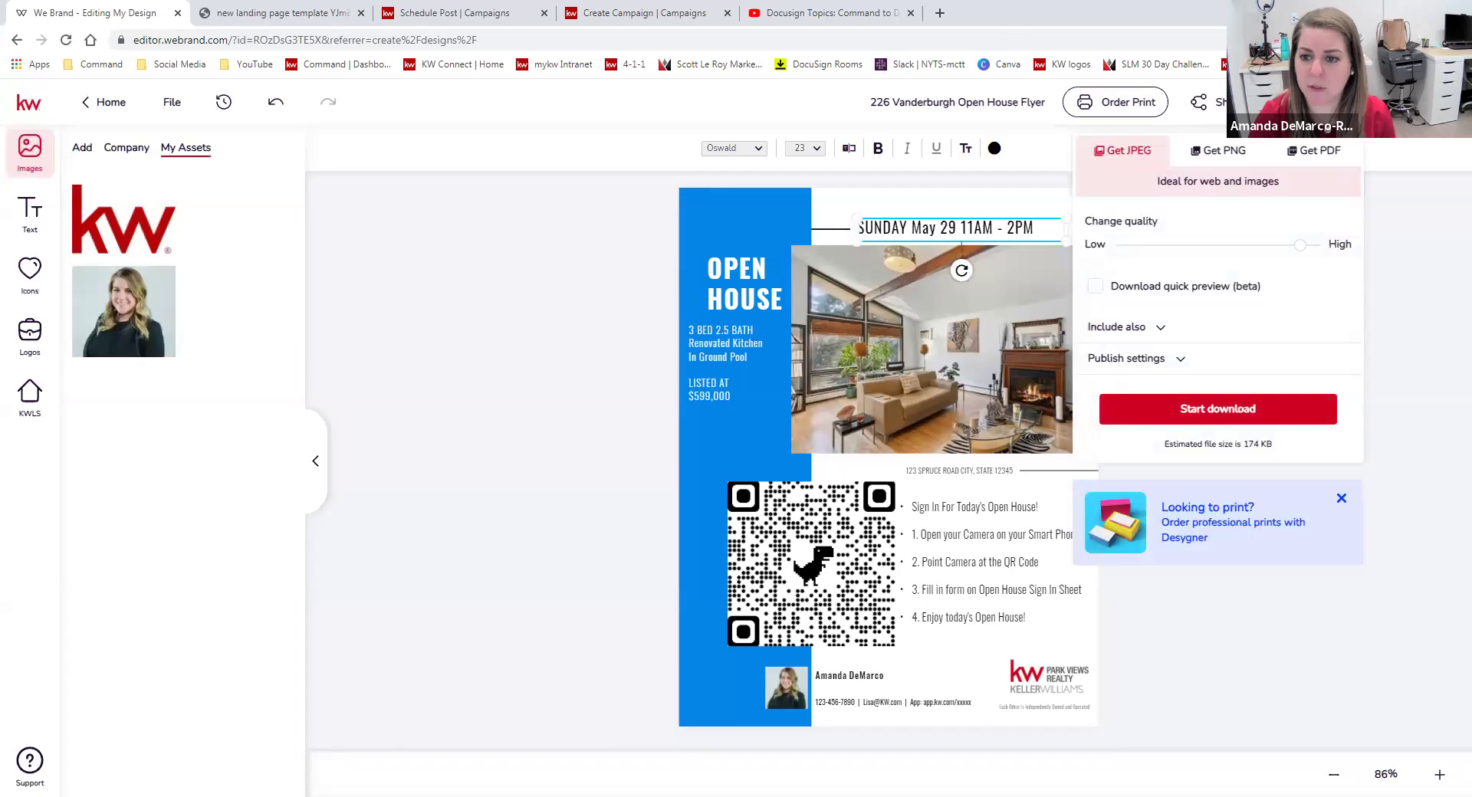
left_click(1215, 151)
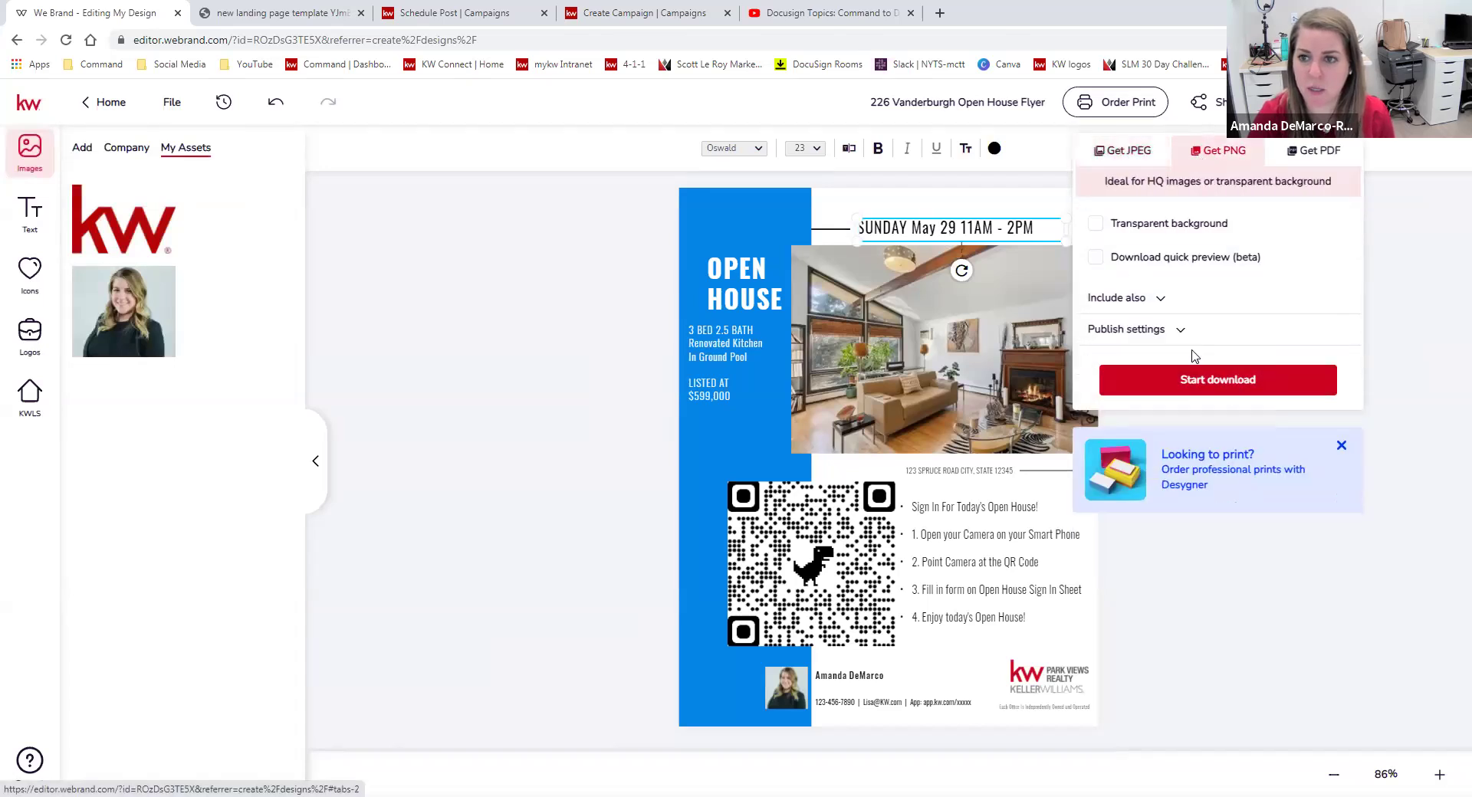
left_click(1189, 379)
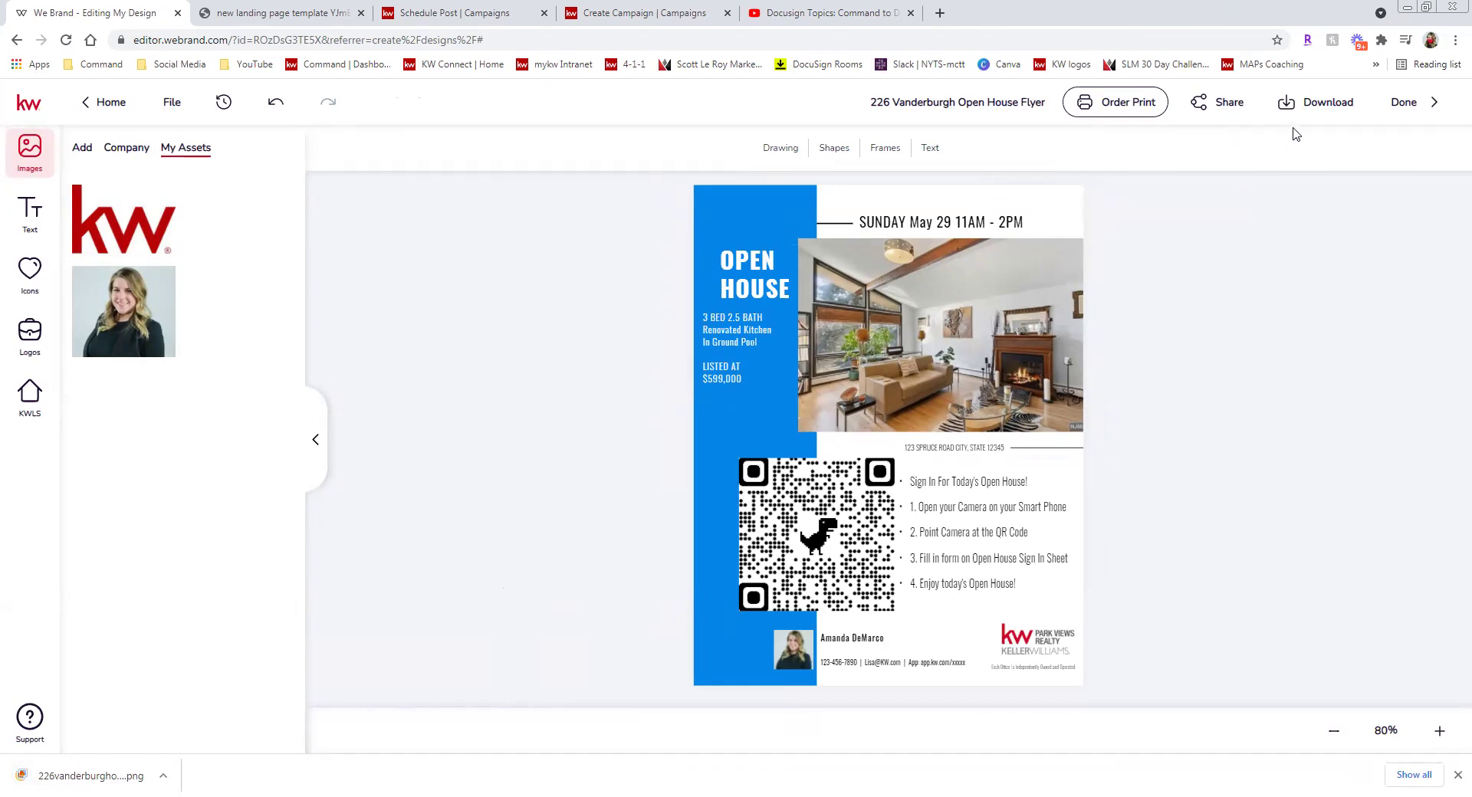
Reopen the download panel, look over the PDF download options, and close it.
left_click(1316, 102)
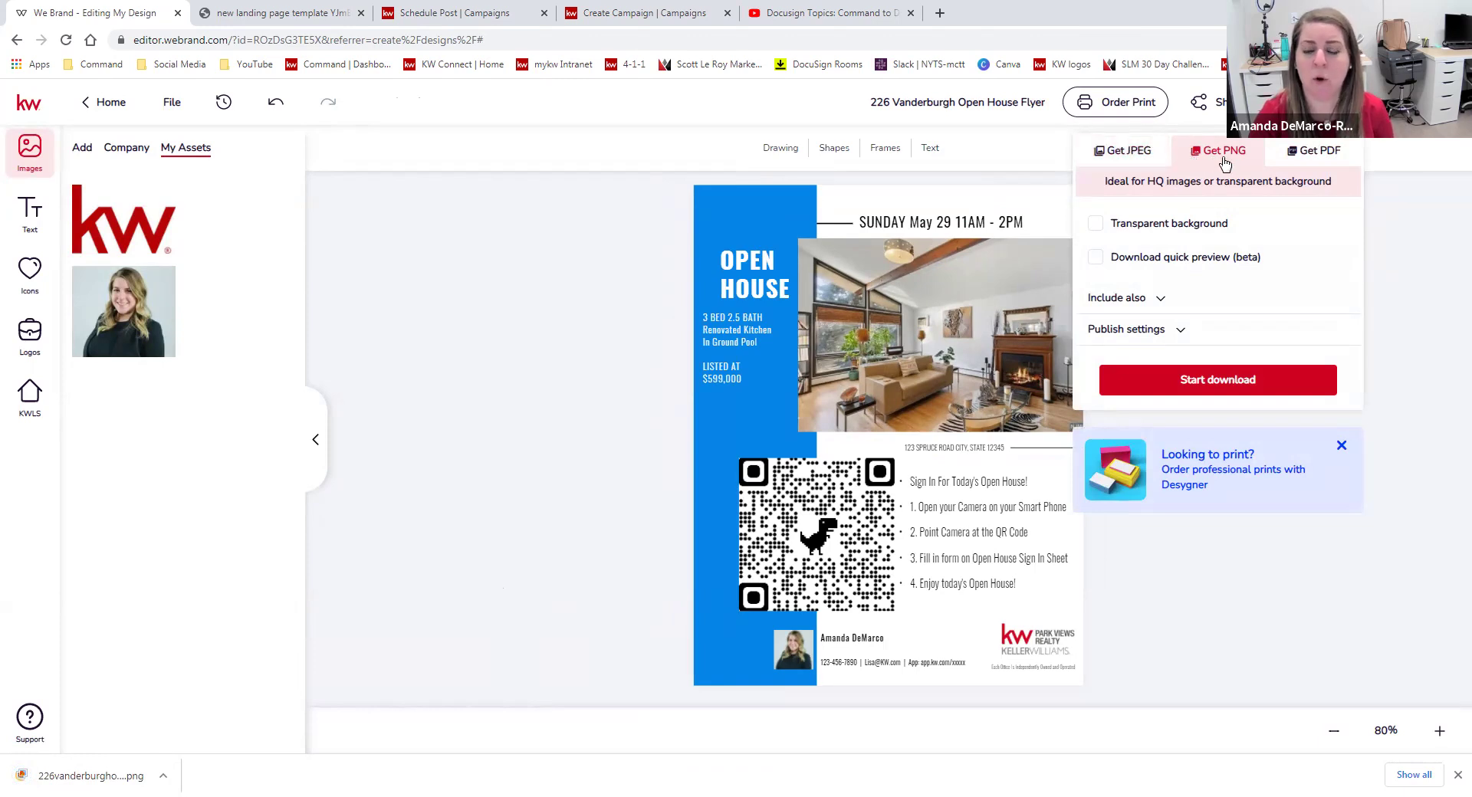
left_click(498, 605)
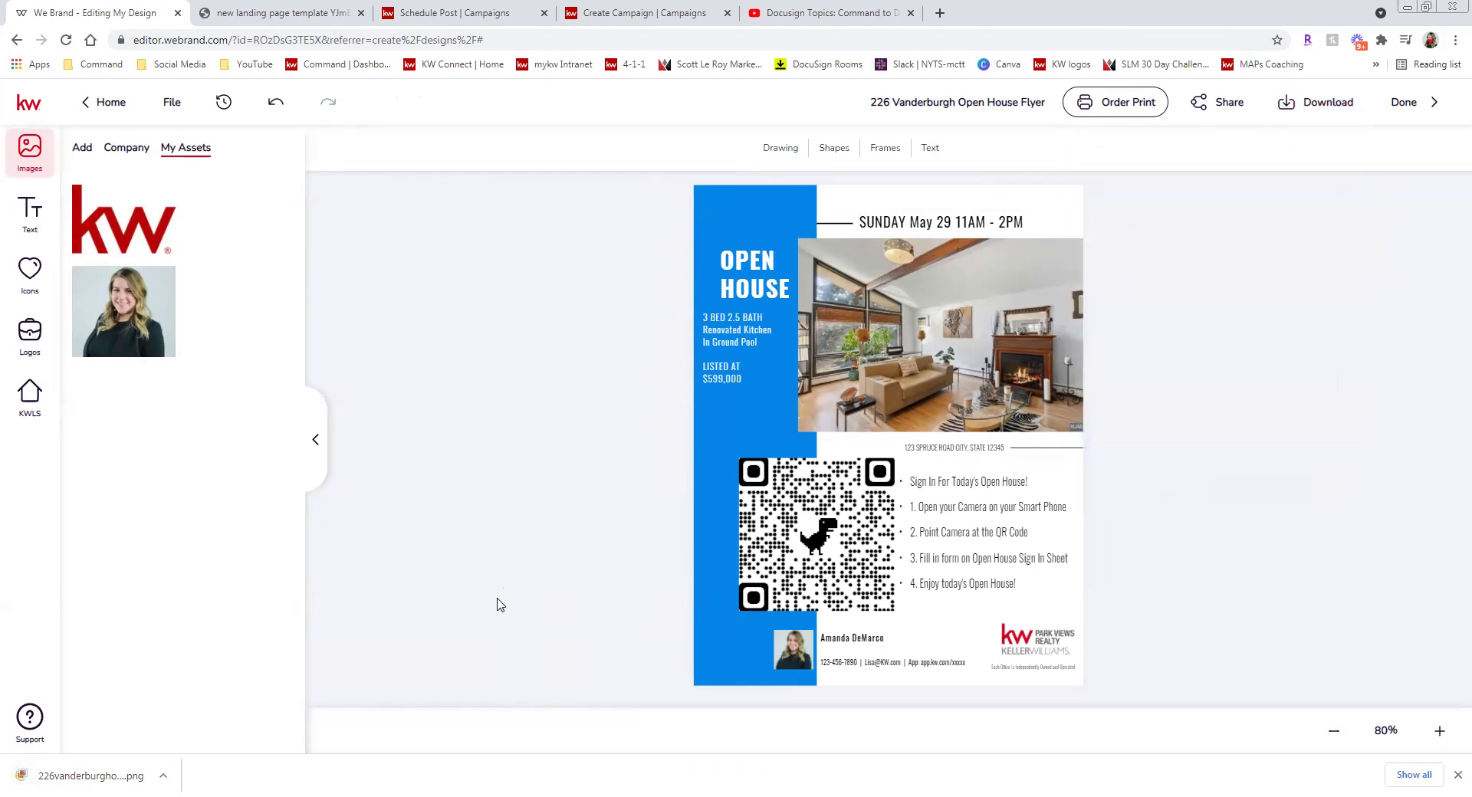
left_click(1316, 115)
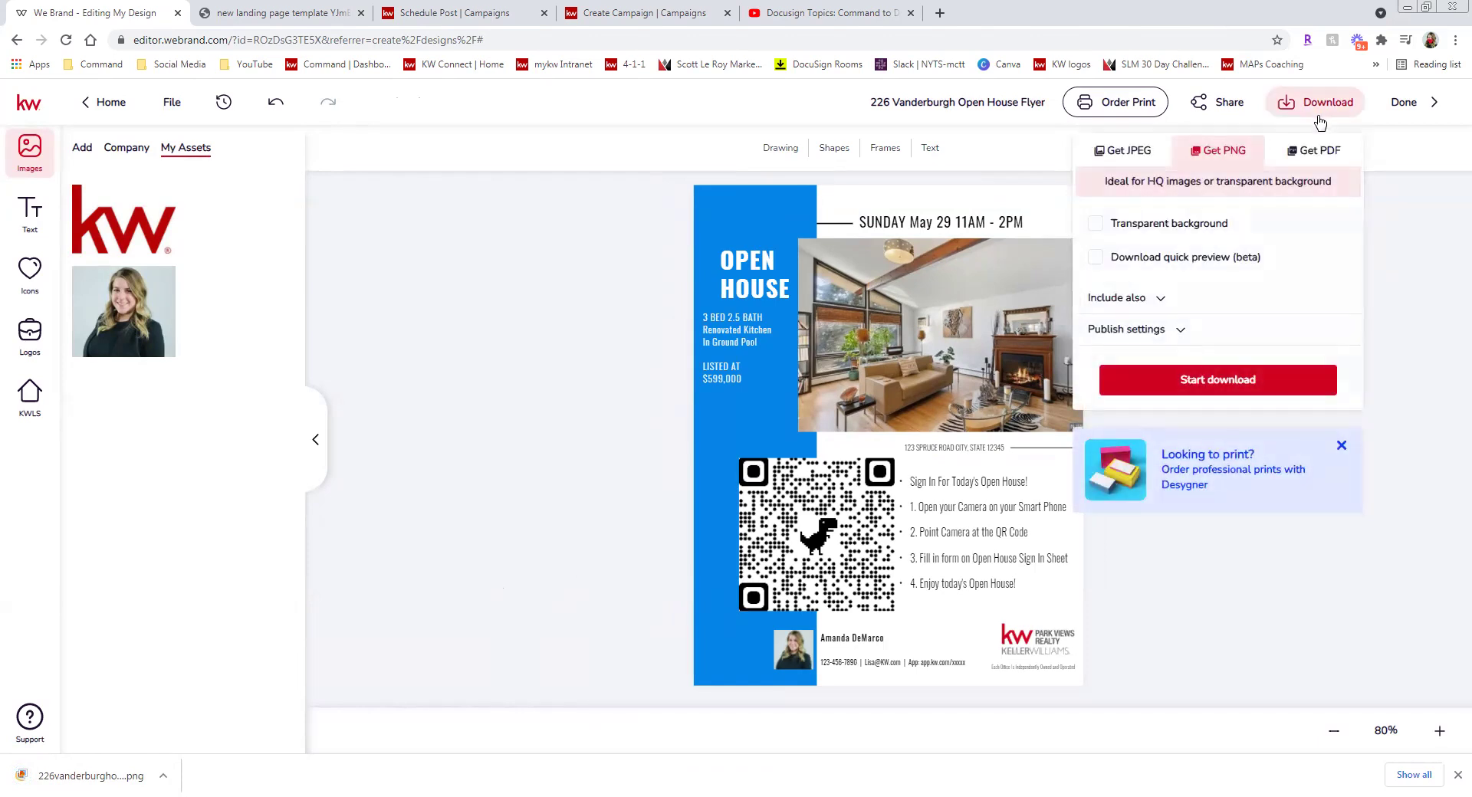
left_click(1334, 152)
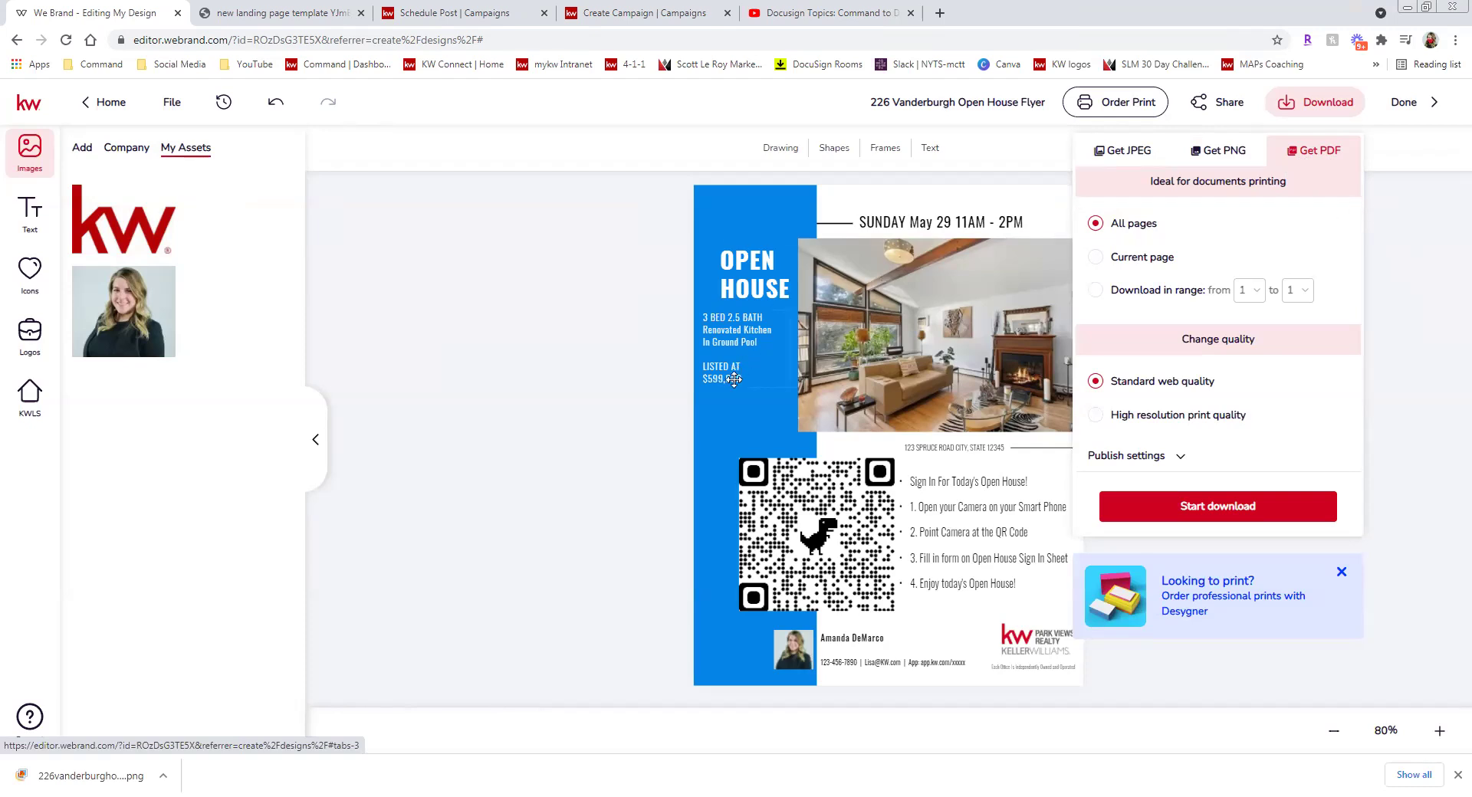
left_click(565, 555)
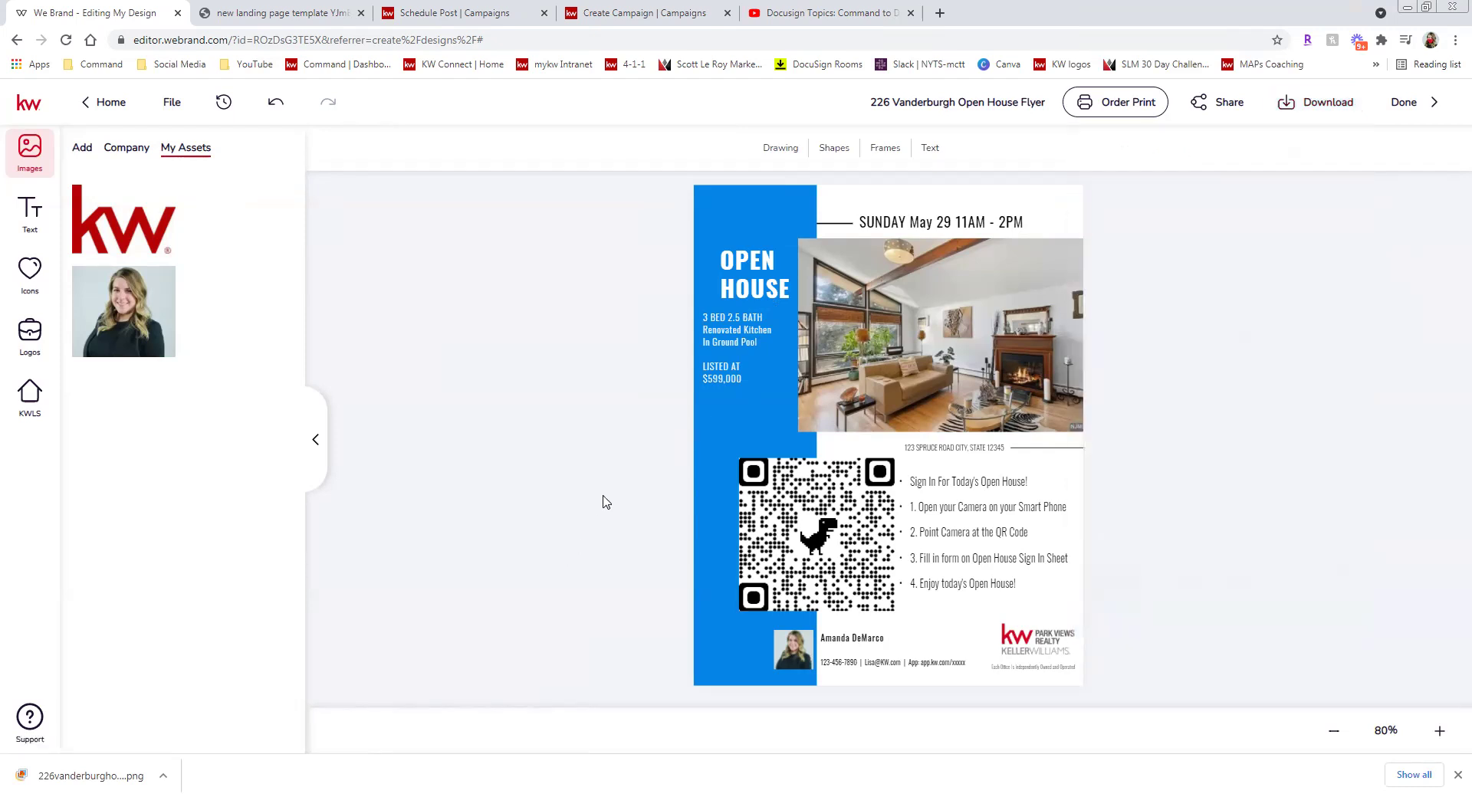